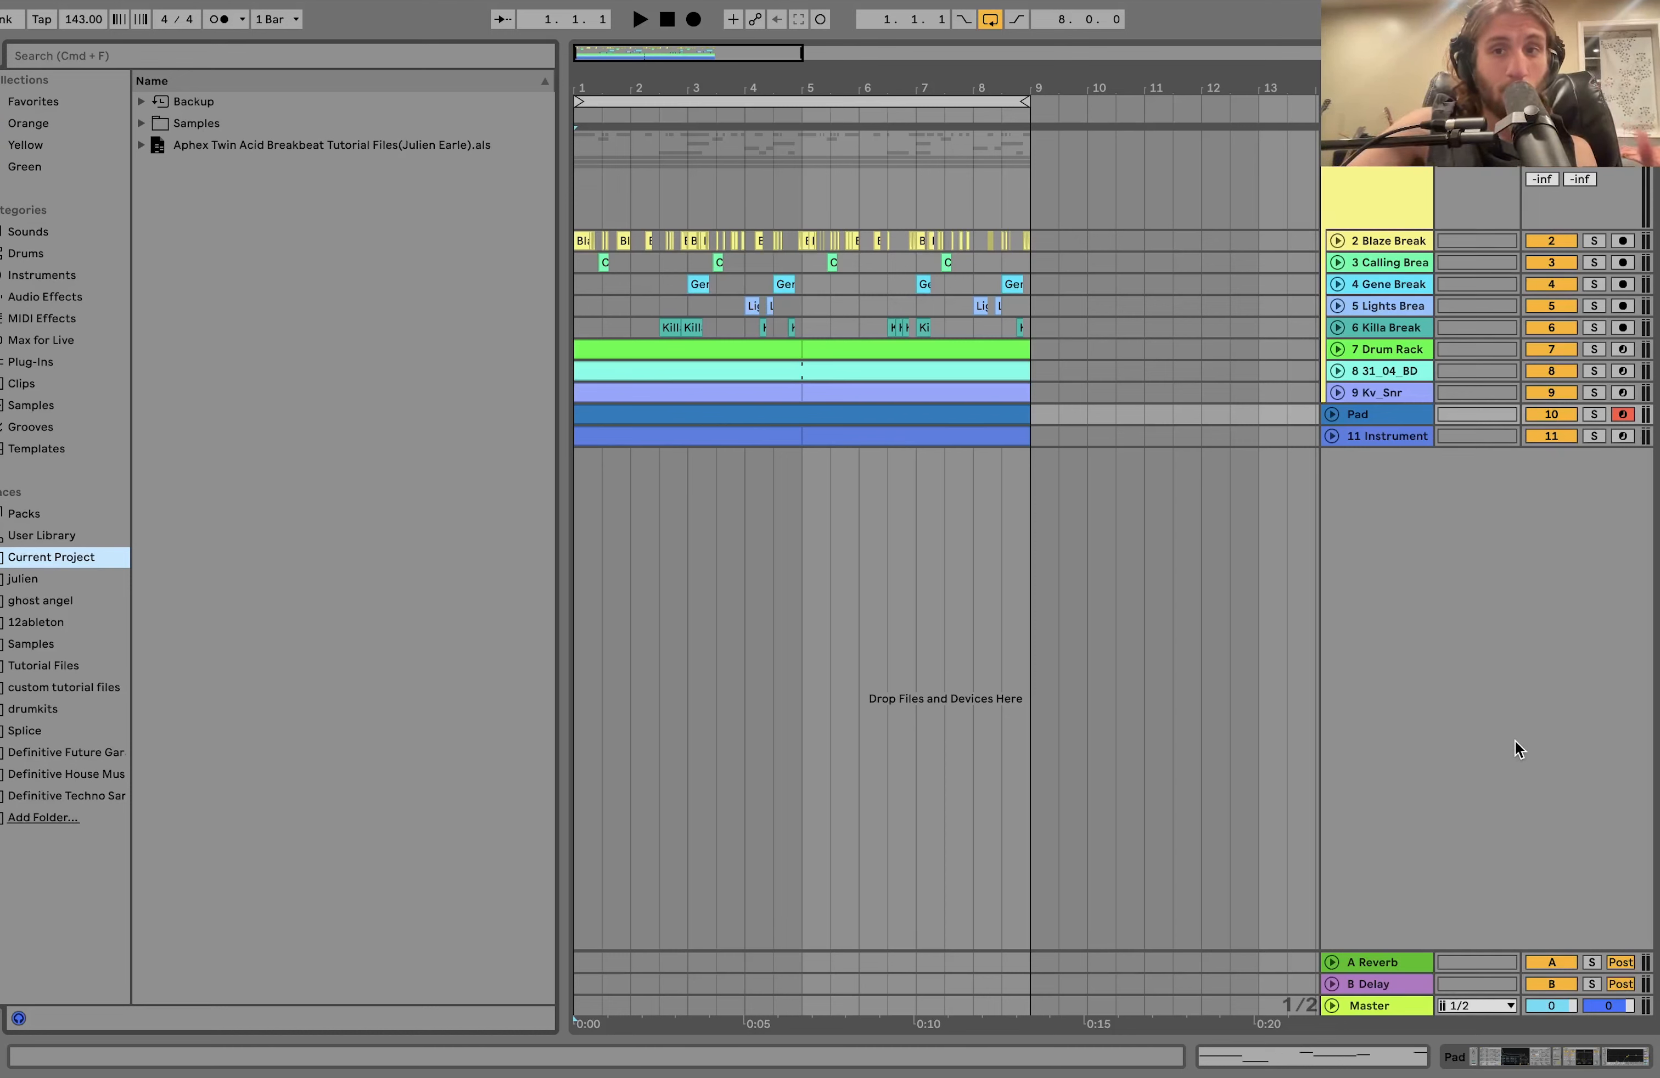
Deactivate the Pad and Instrument tracks and play the remaining drum and break tracks from the start.
click(626, 296)
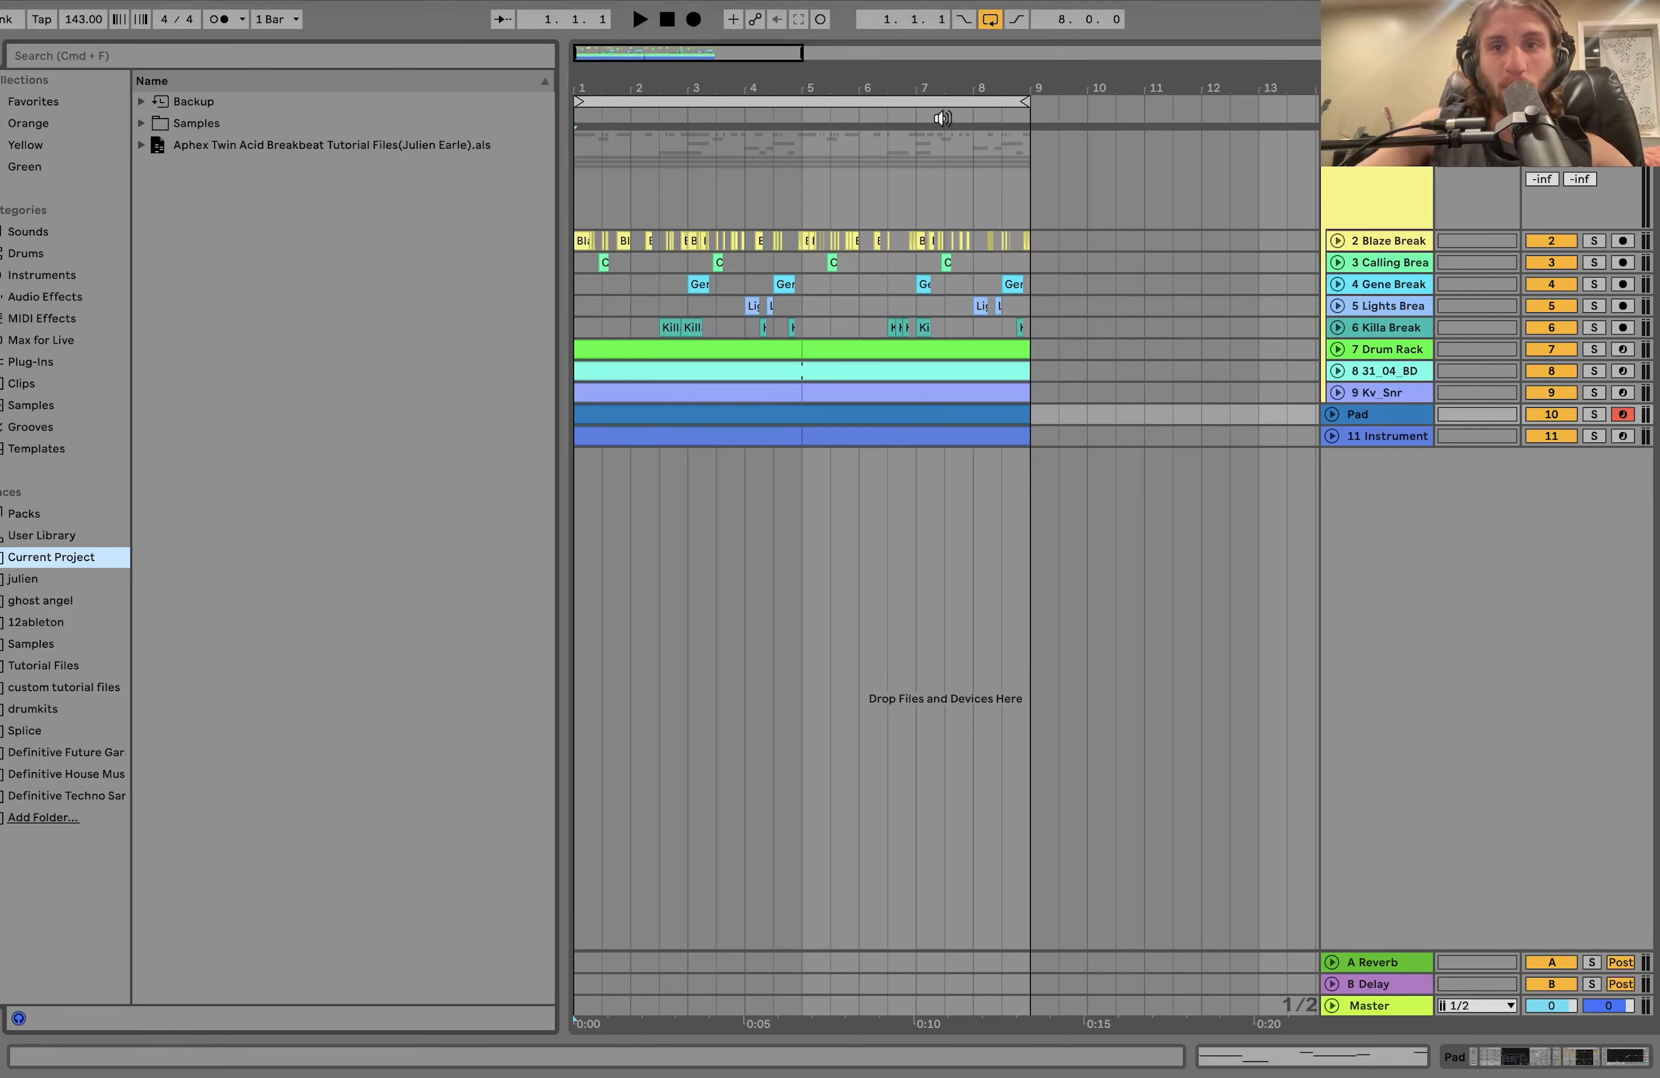
key(0)
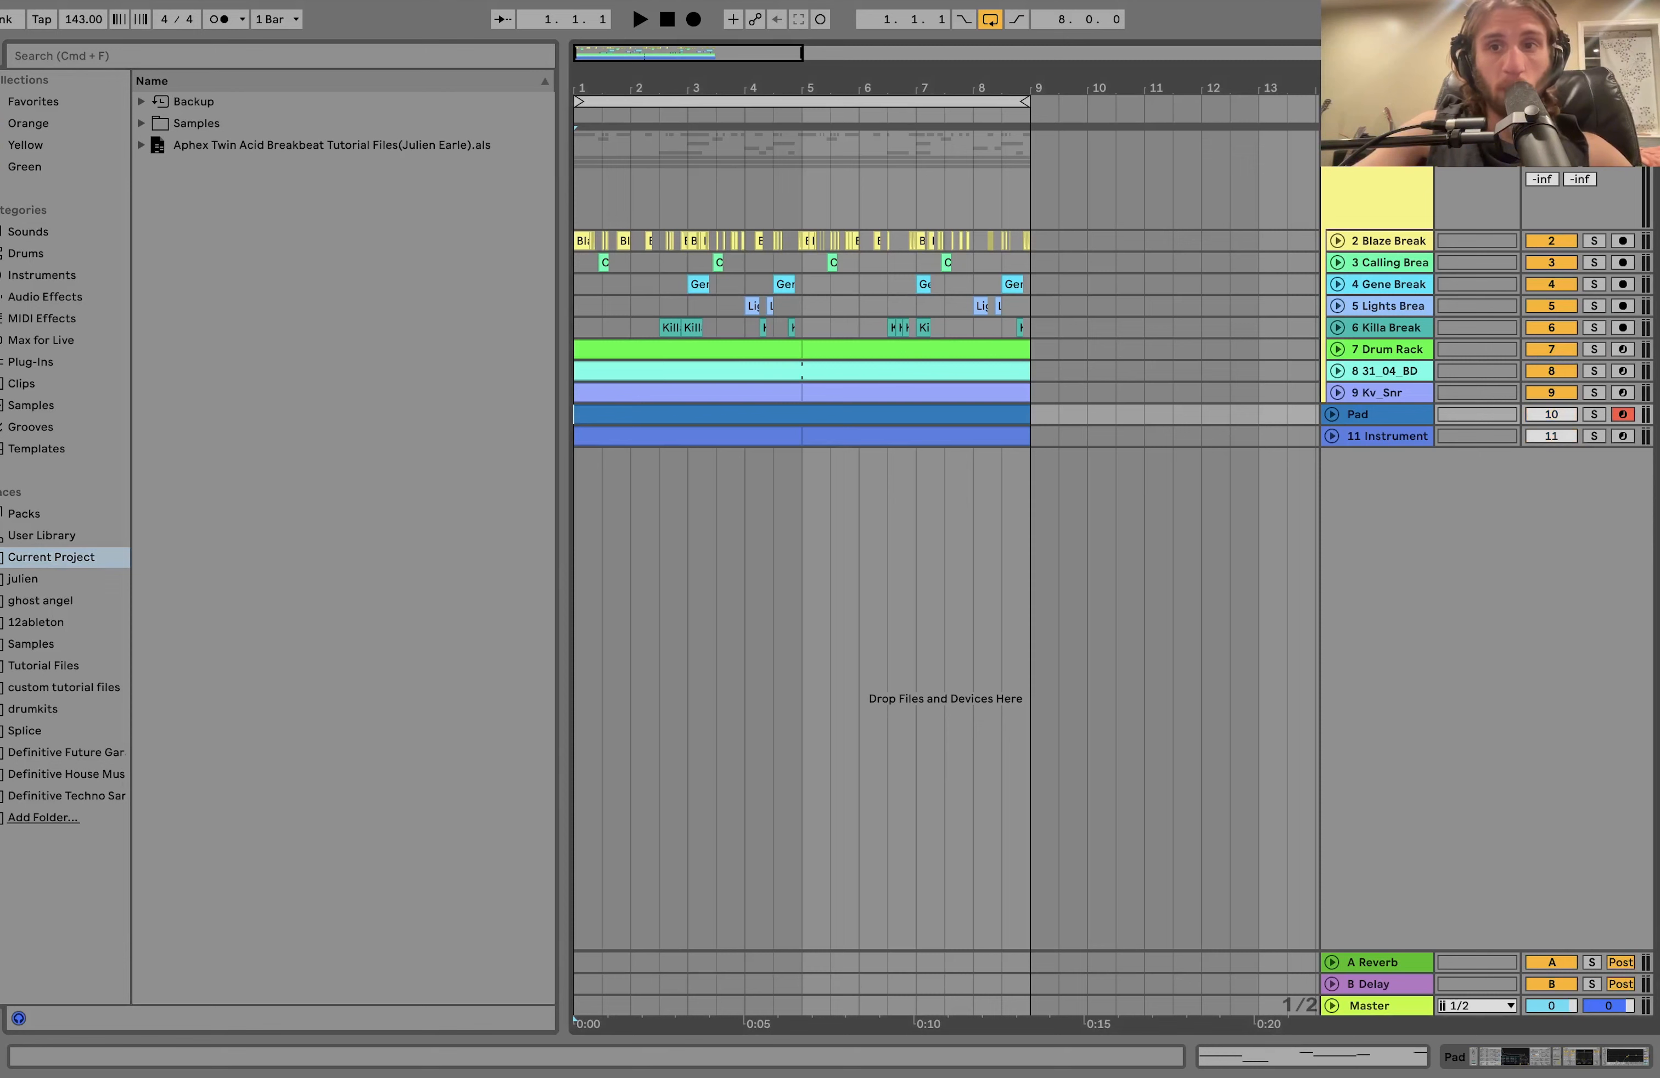
key(space)
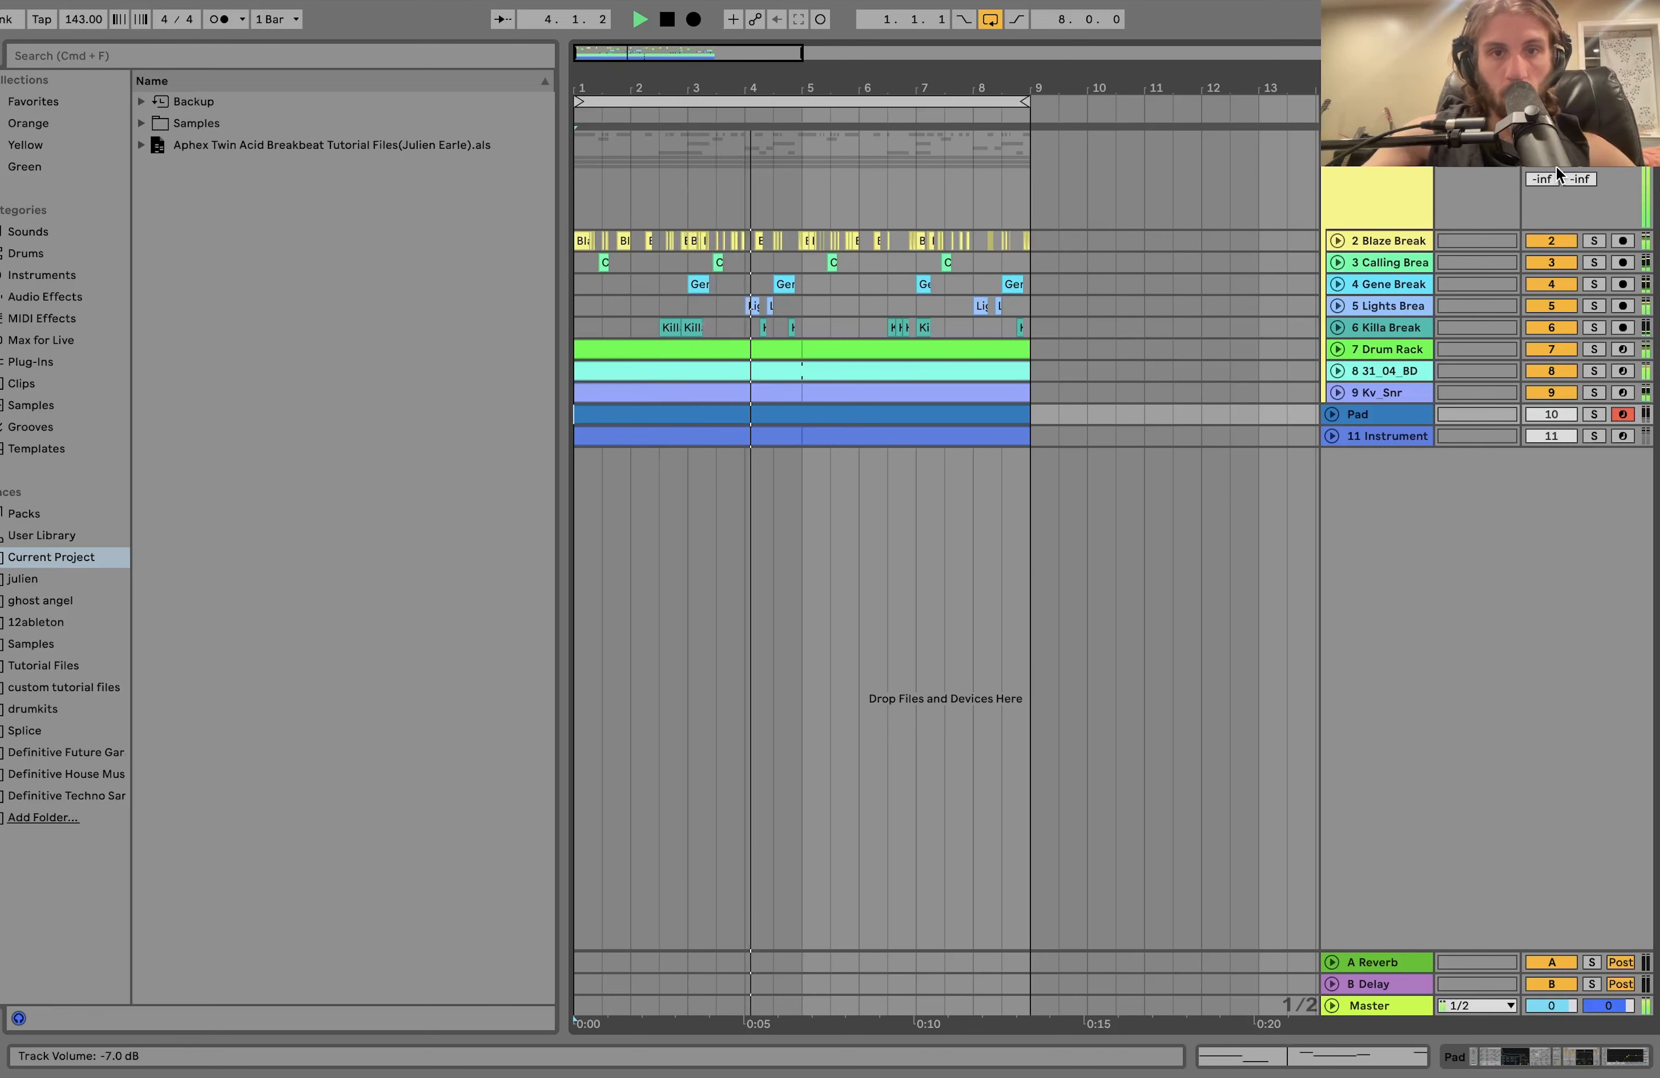
key(space)
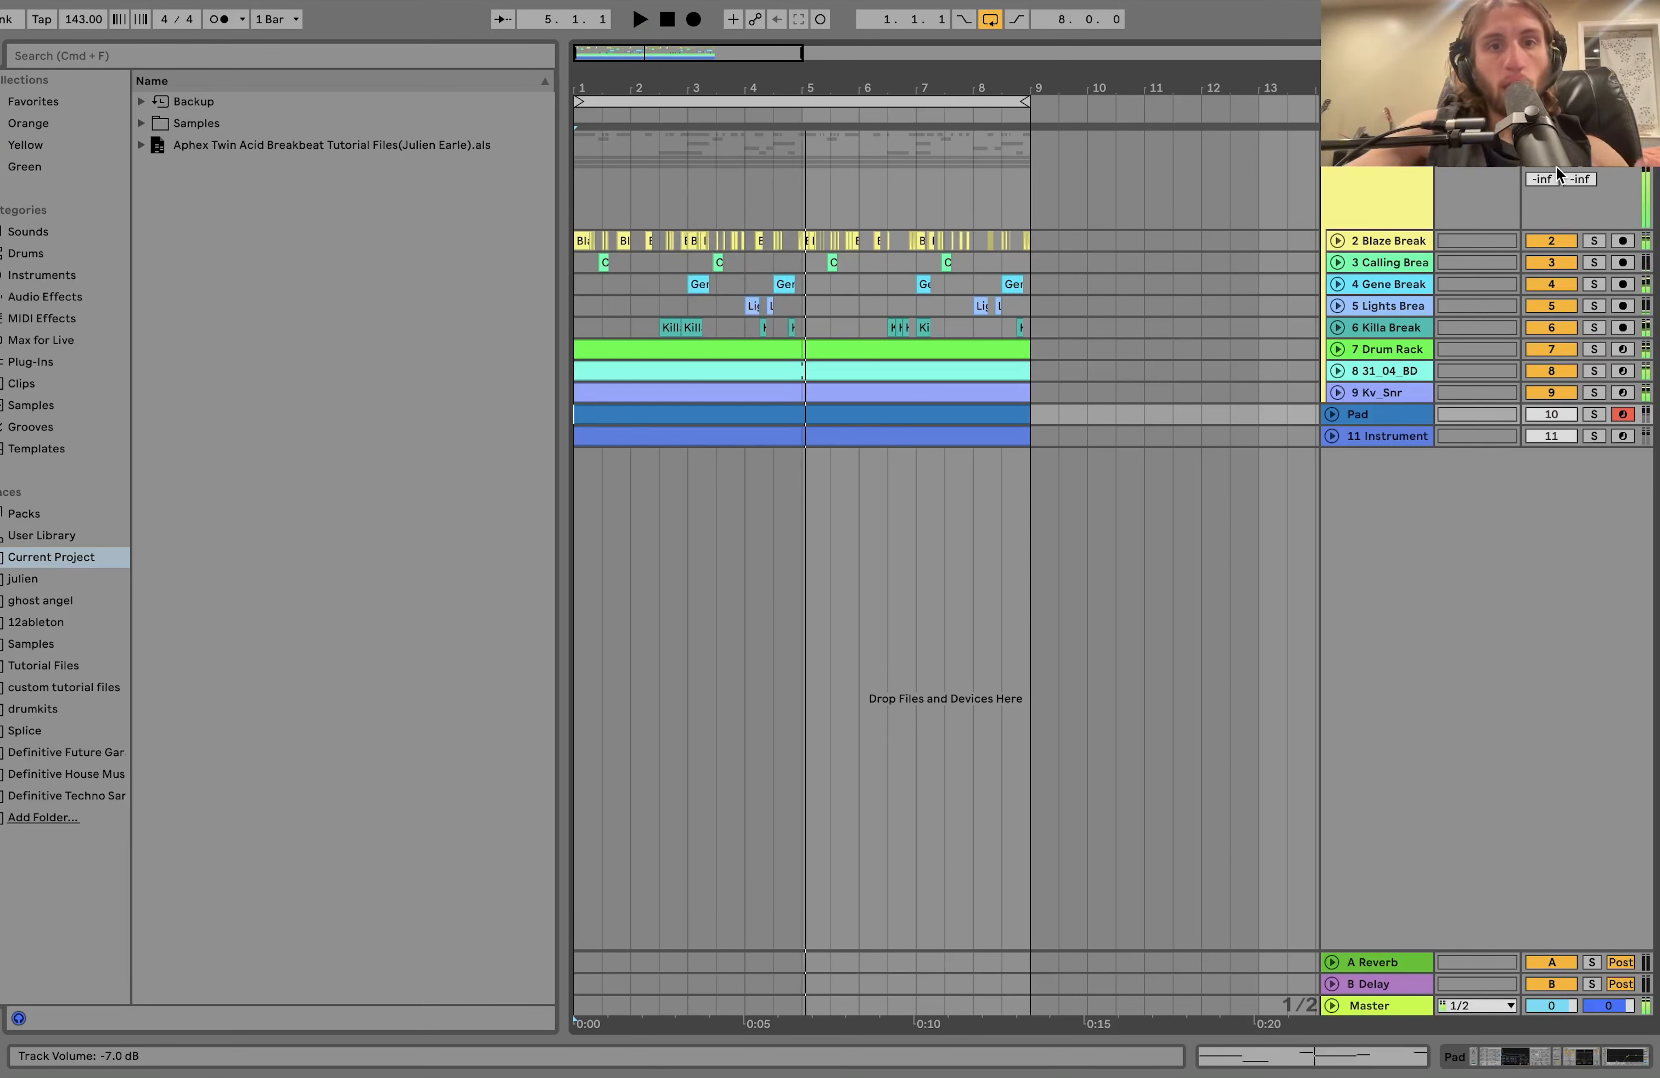
Unfold the Blaze Break track so its waveforms show, and solo it.
click(1375, 244)
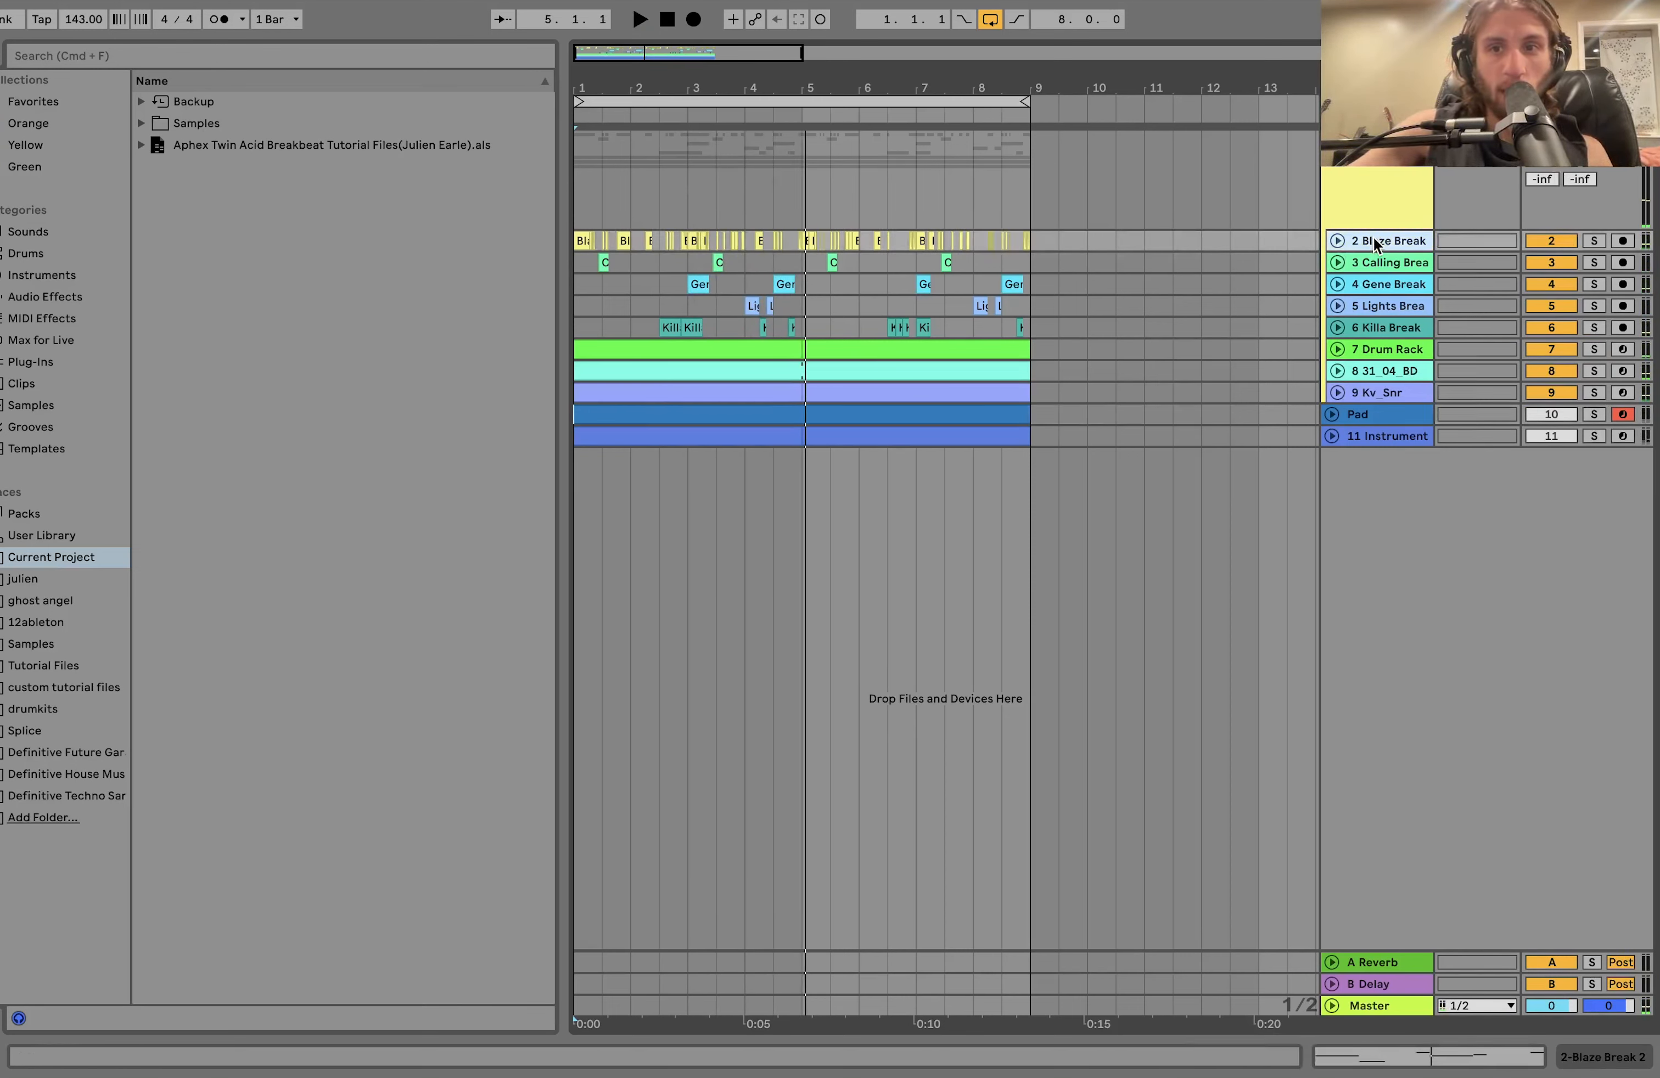
click(1335, 242)
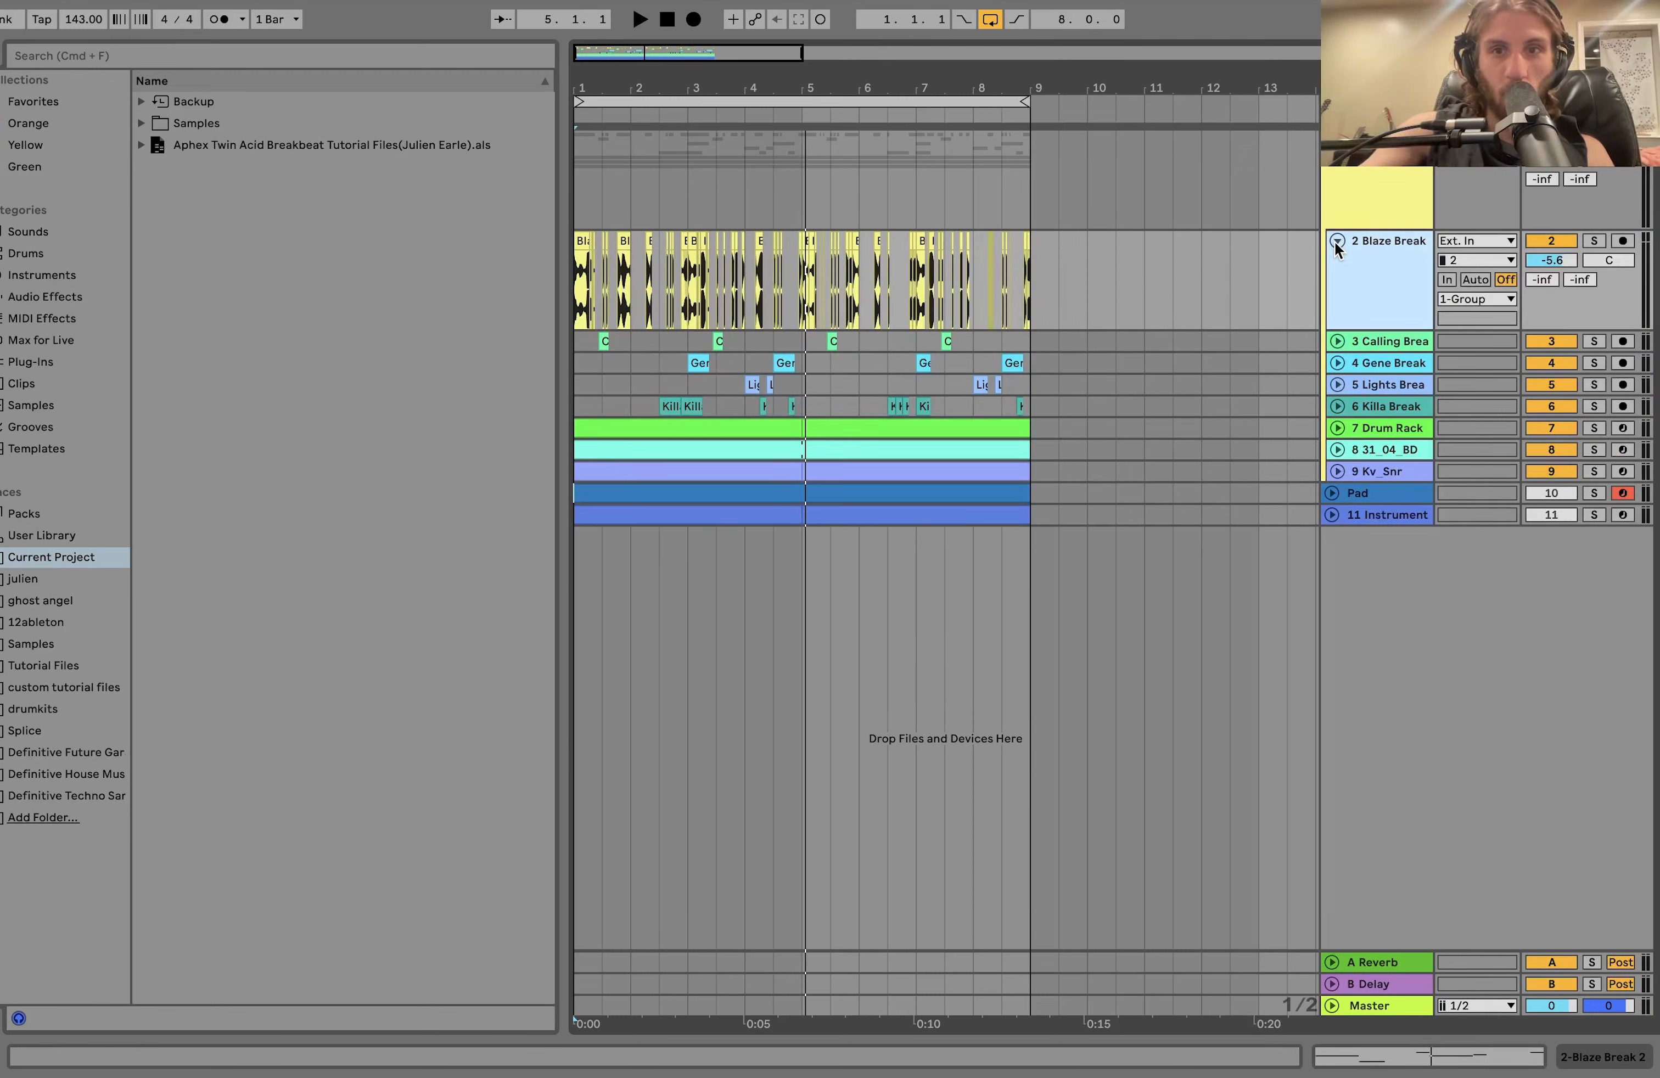
click(1594, 241)
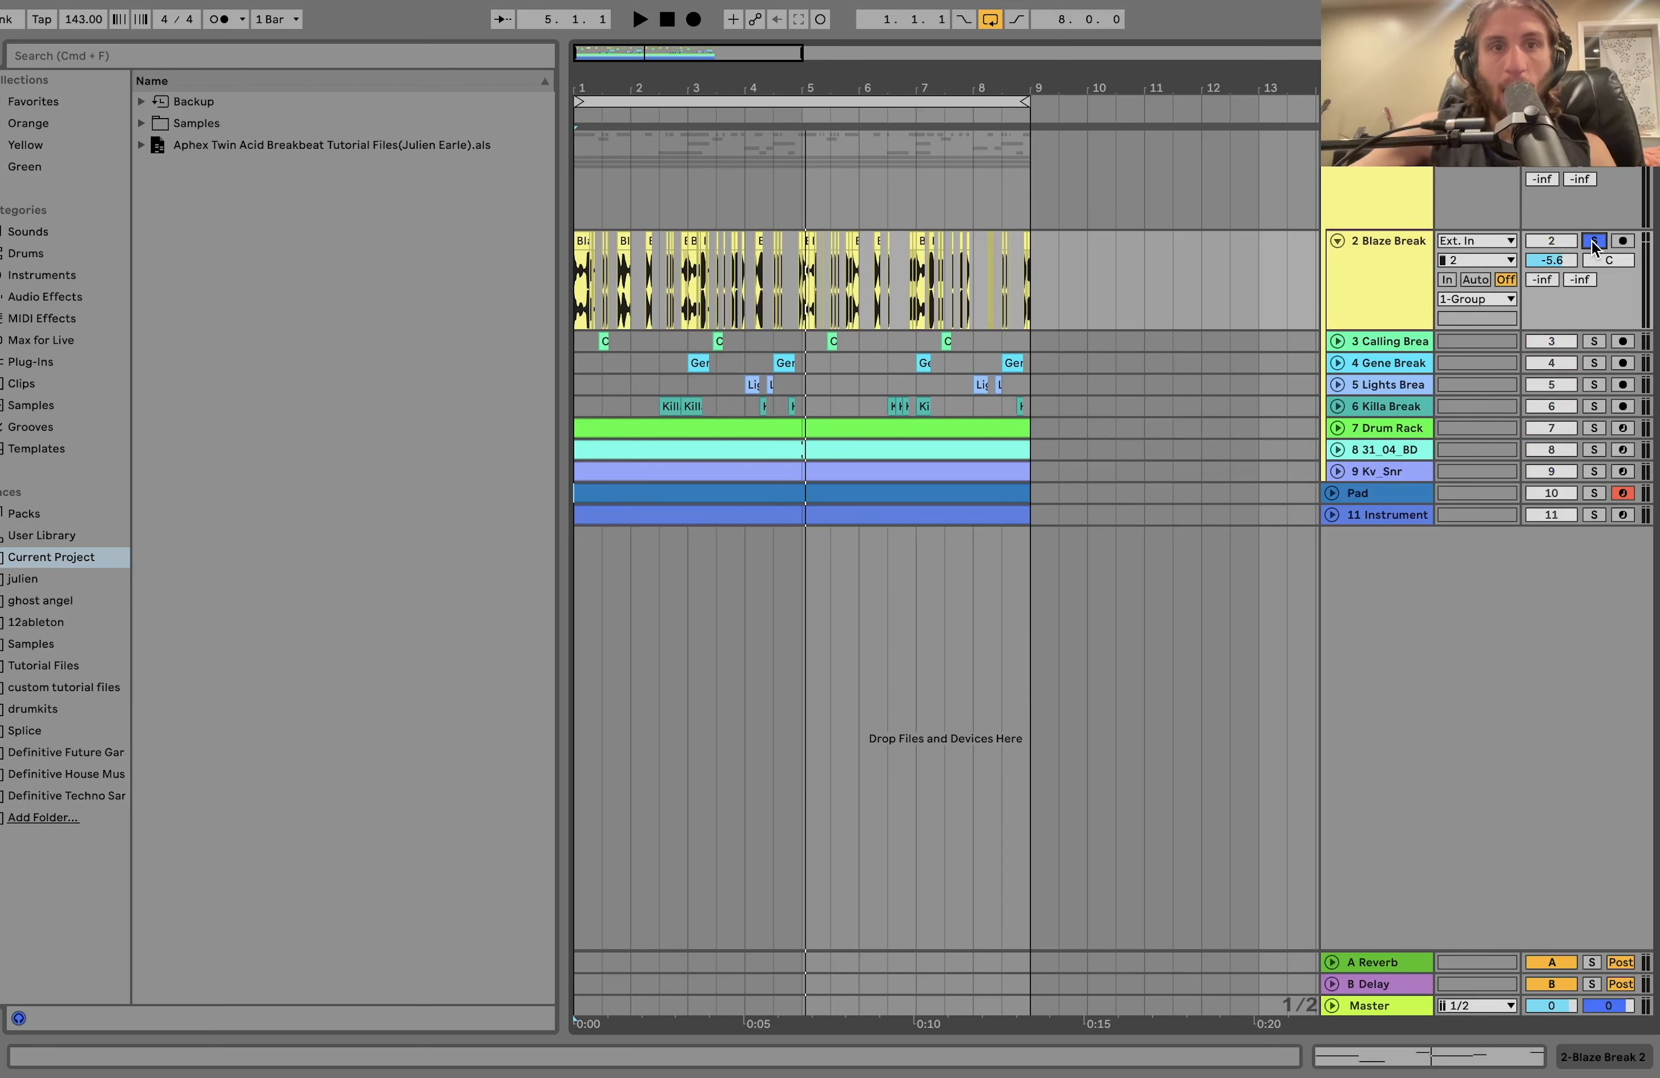
Play the soloed Blaze Break track from bar 1 to examine its chopped clips across the eight-bar loop.
scroll(784, 361, up, 5)
scroll(785, 359, left, 5)
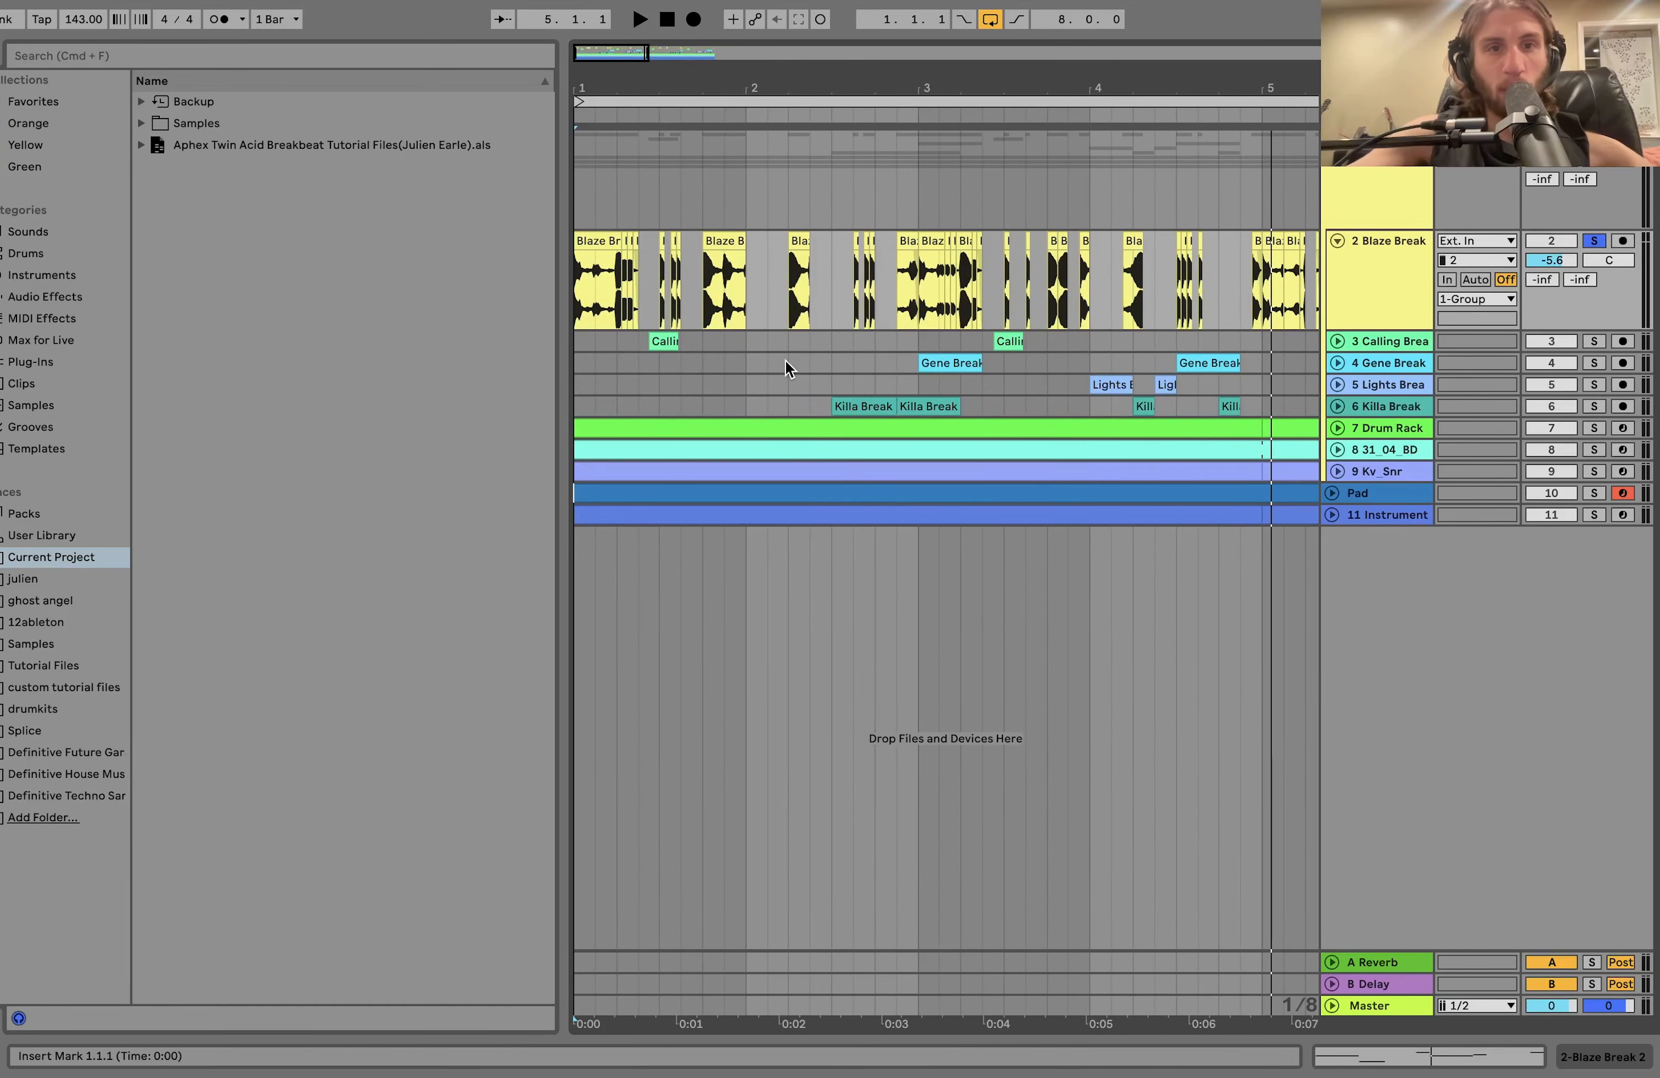
key(space)
scroll(594, 292, up, 2)
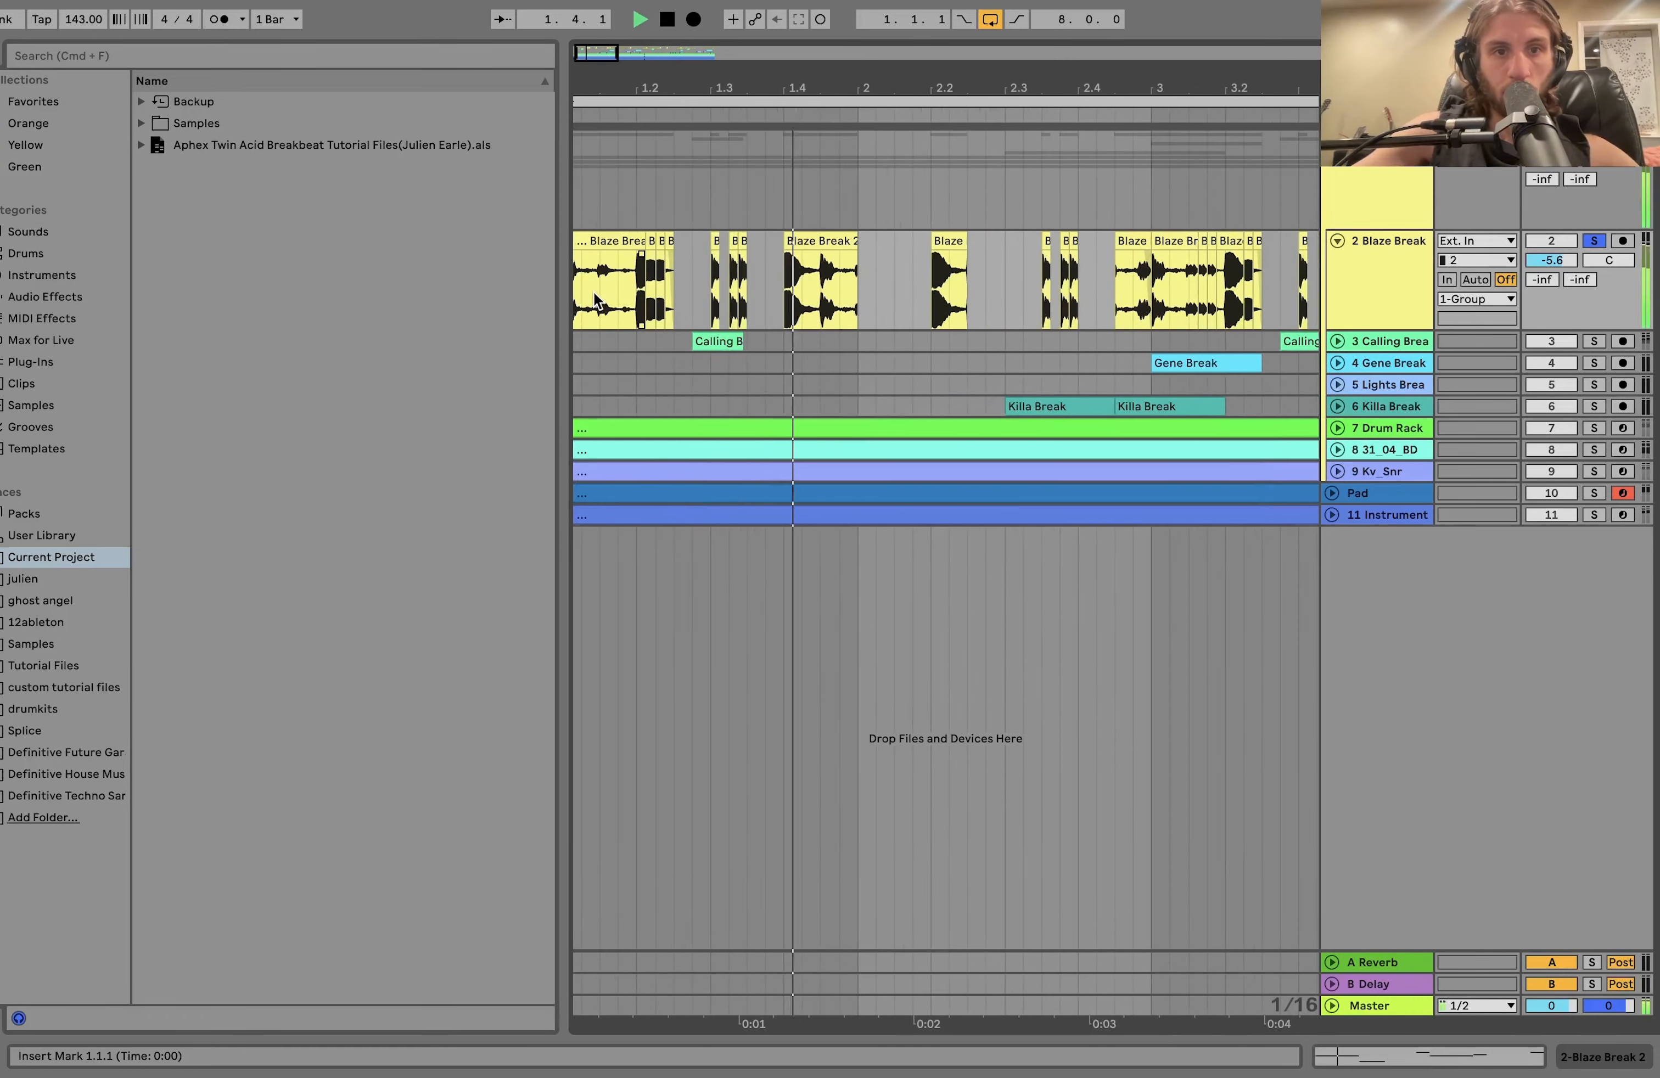
scroll(594, 294, down, 5)
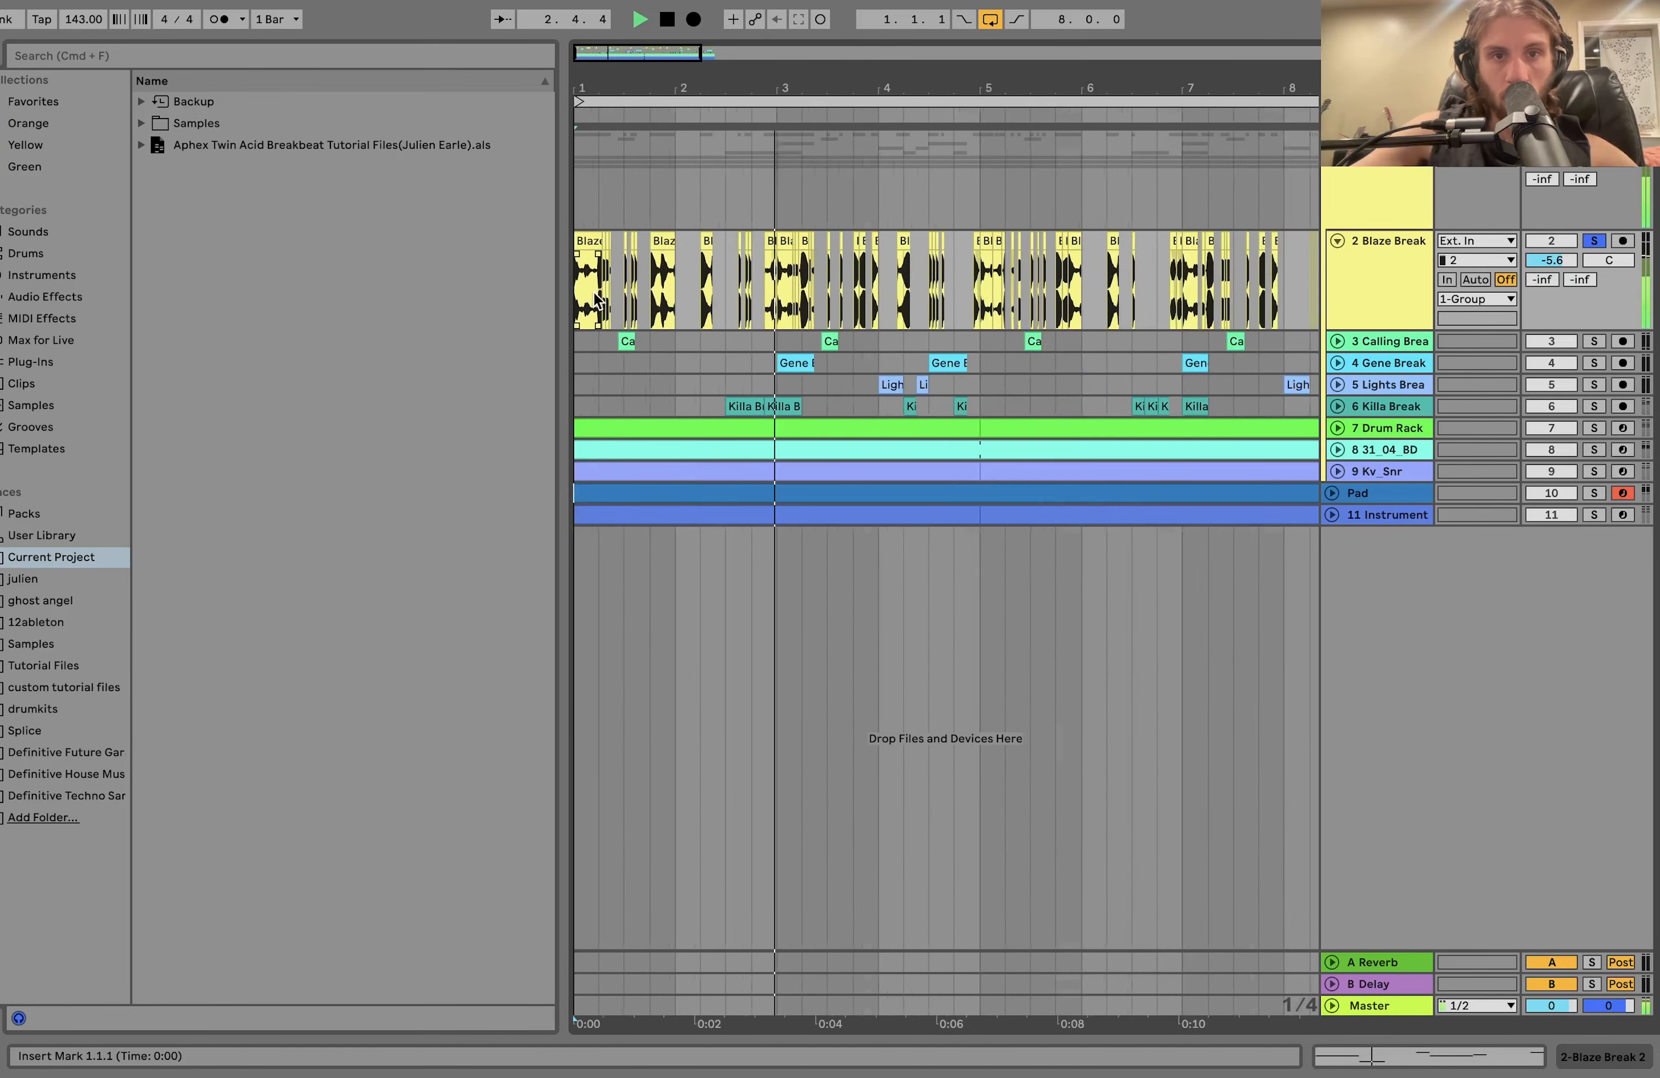
scroll(594, 292, down, 2)
scroll(594, 292, up, 4)
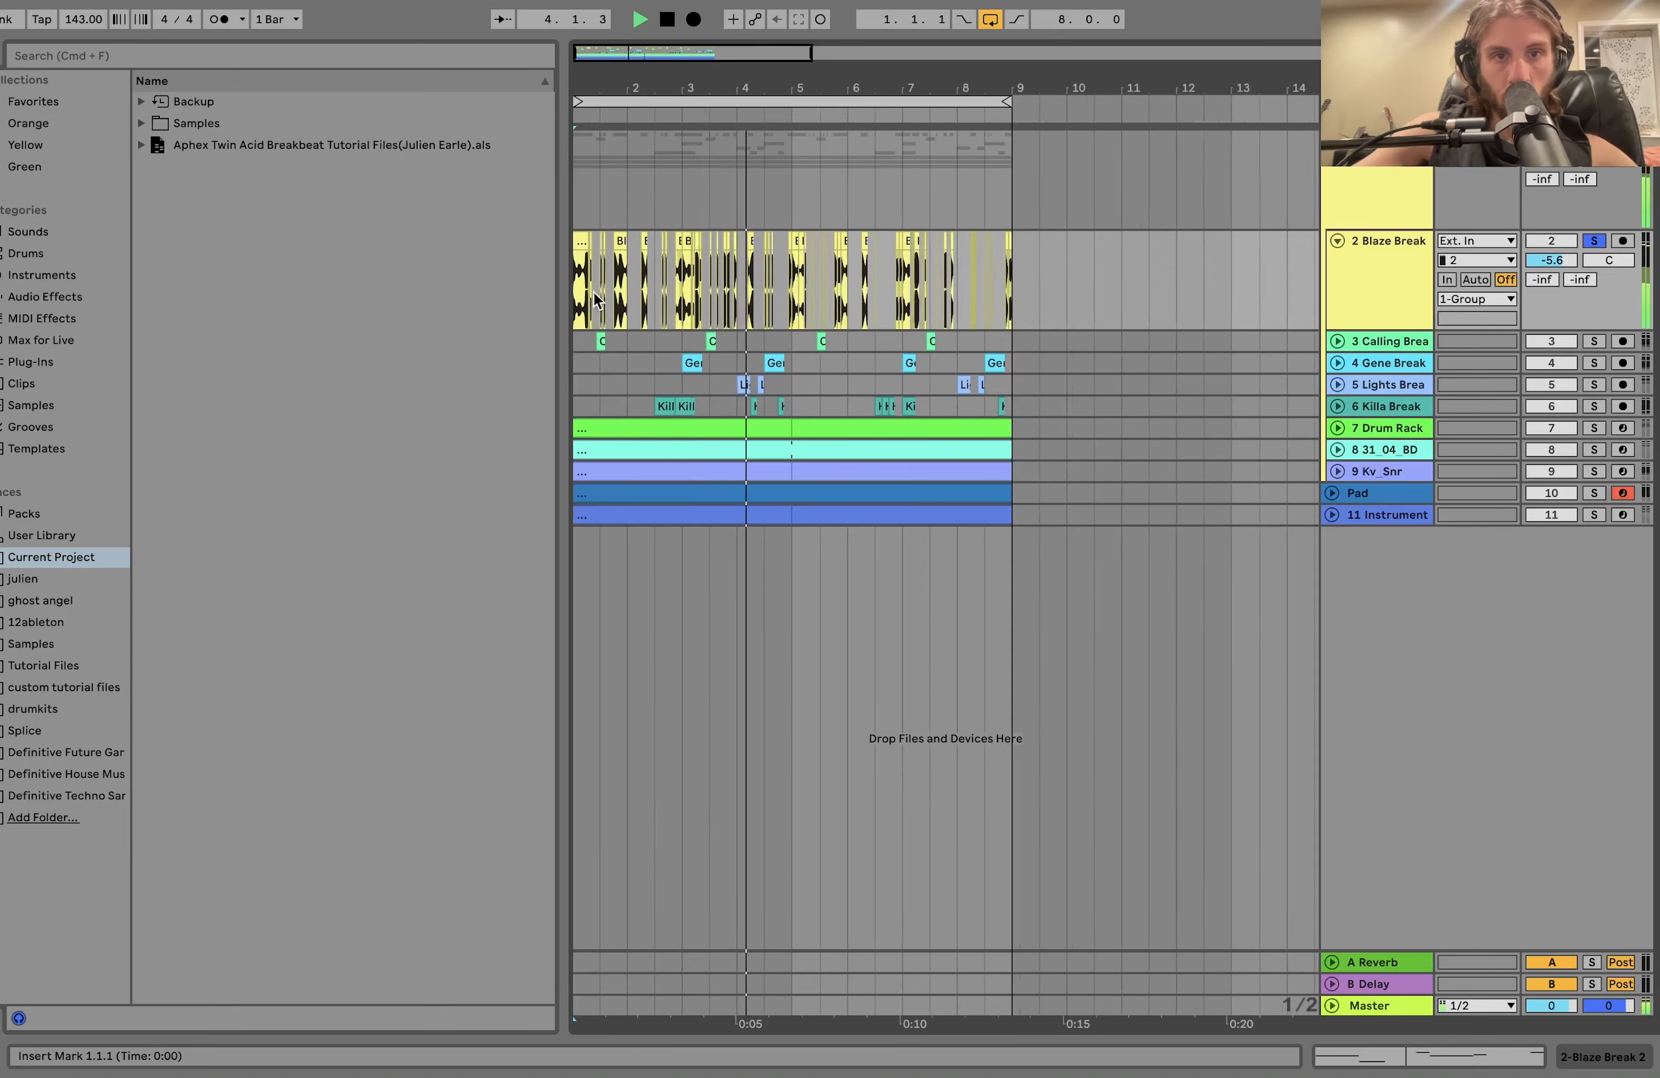
scroll(594, 300, down, 3)
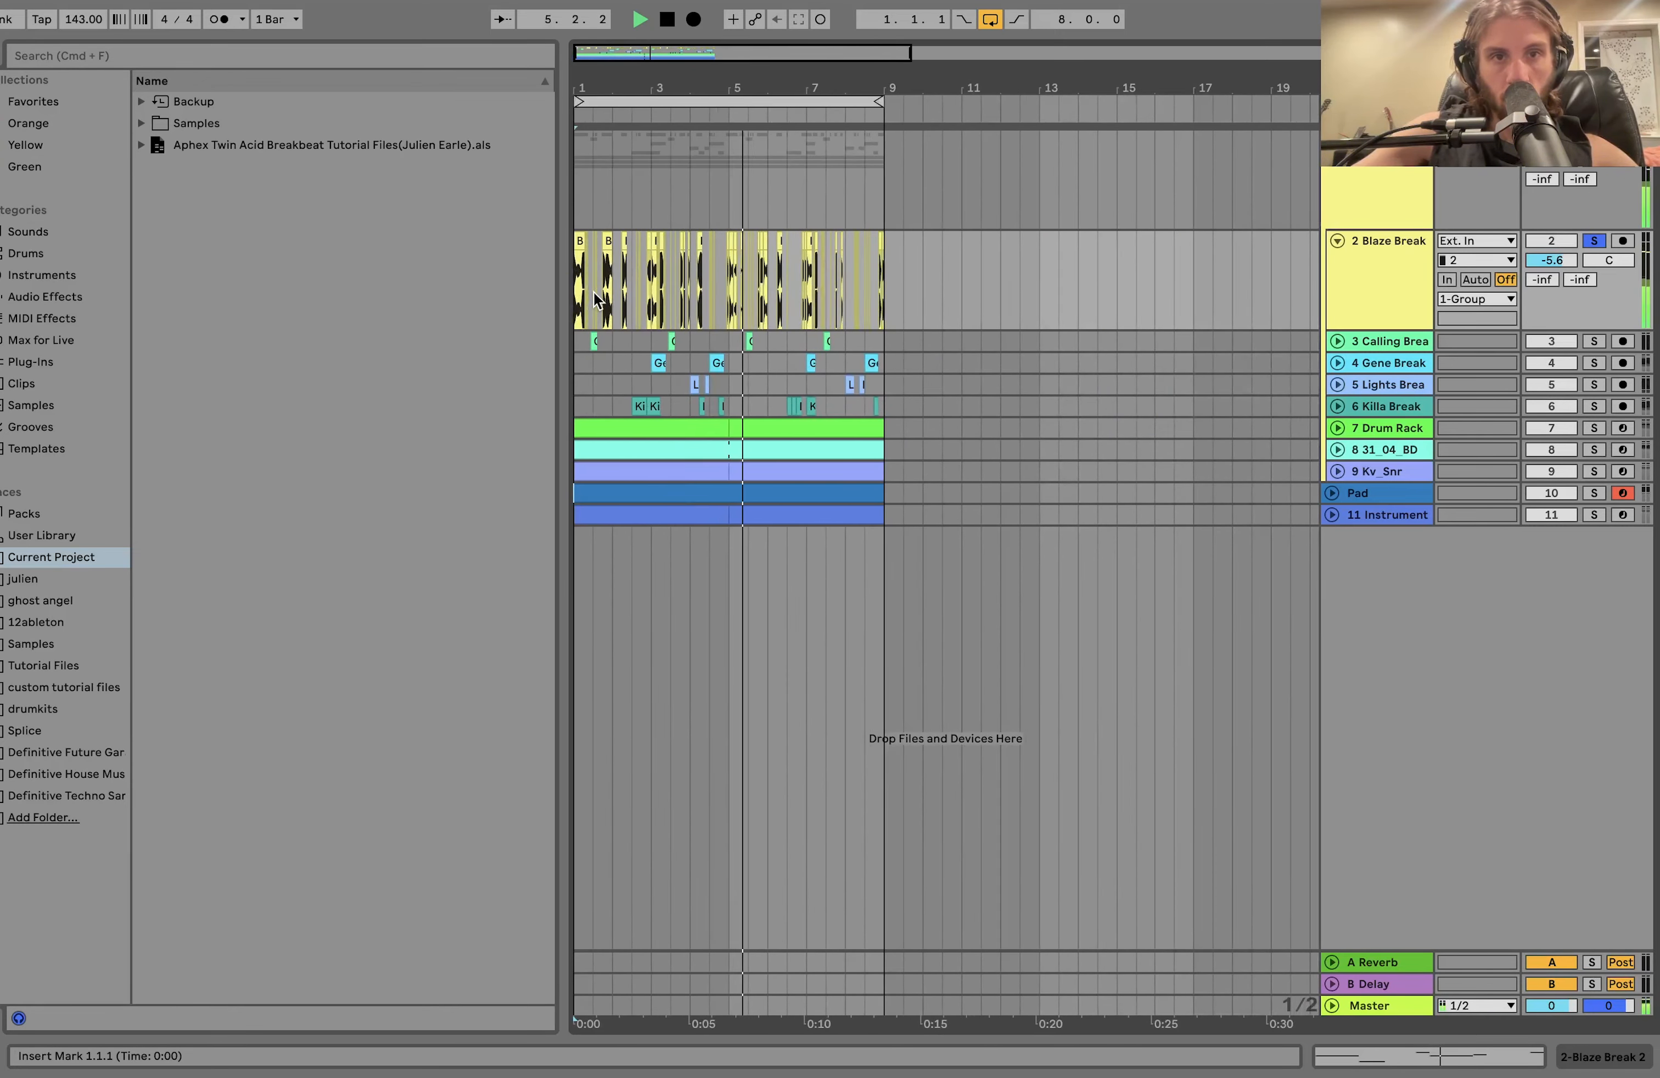
scroll(770, 281, up, 4)
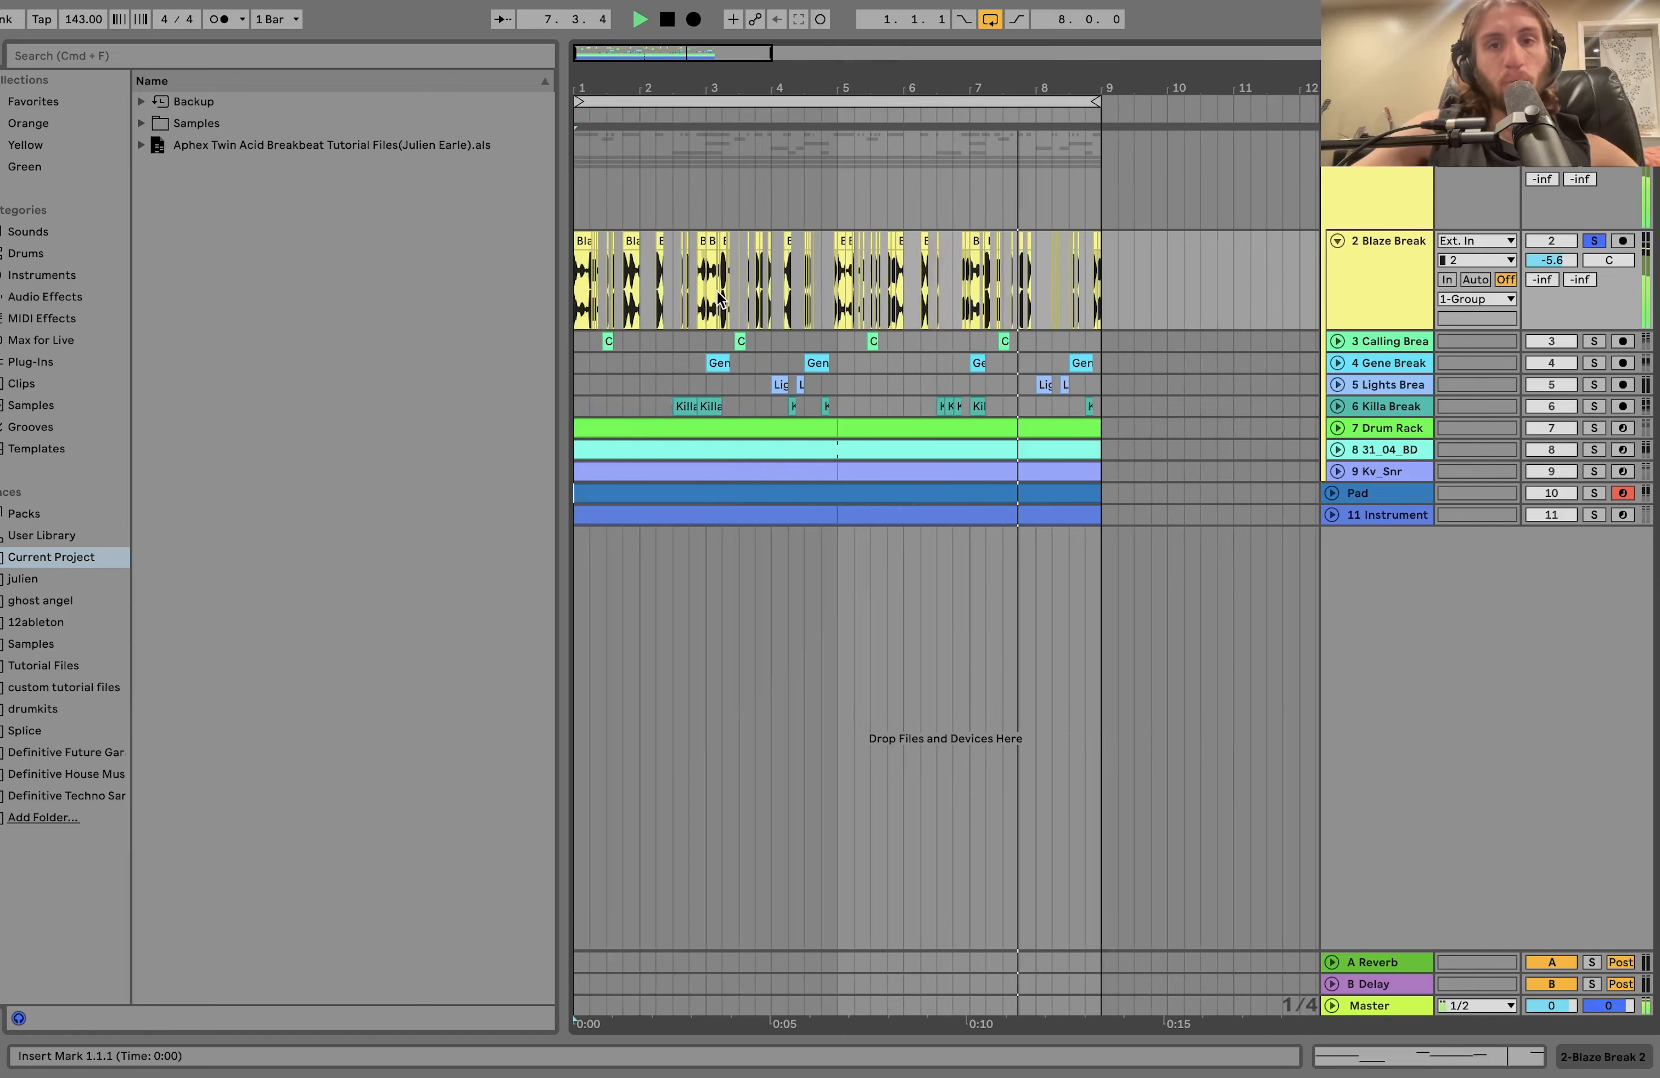
Show the source sample of the first Blaze Break 2 clip in the browser.
scroll(718, 292, up, 3)
scroll(721, 297, left, 2)
right_click(621, 268)
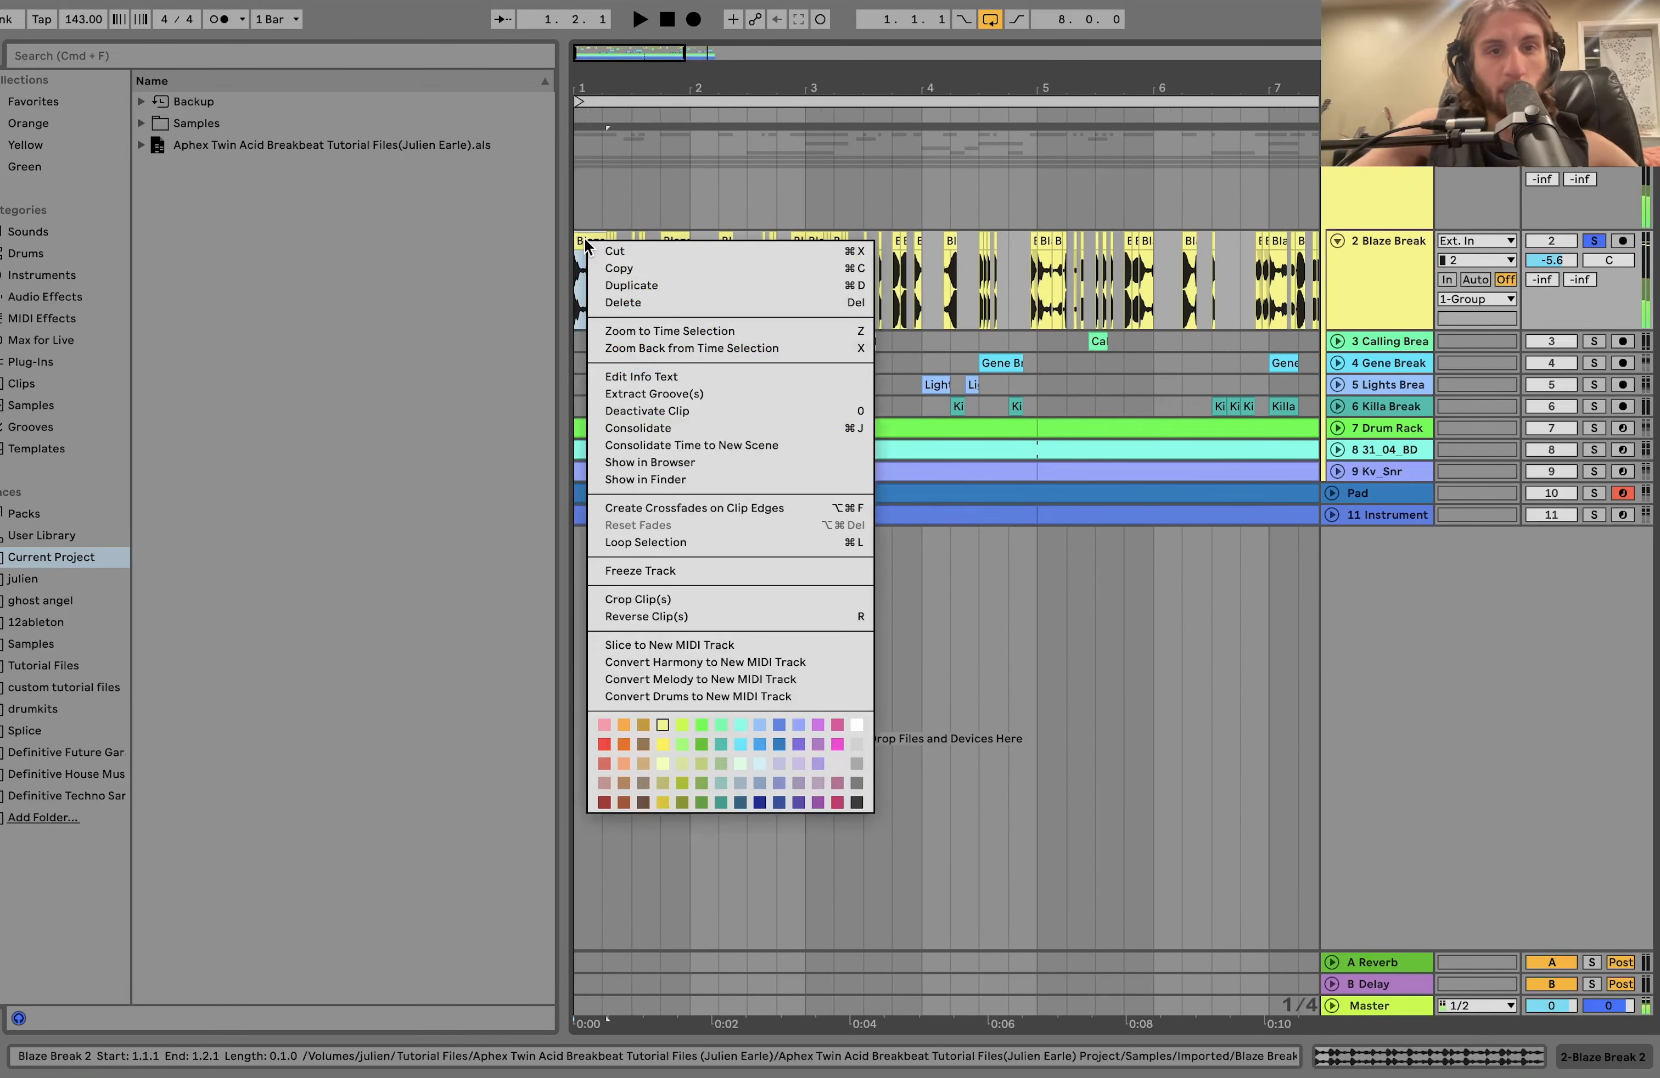
click(688, 457)
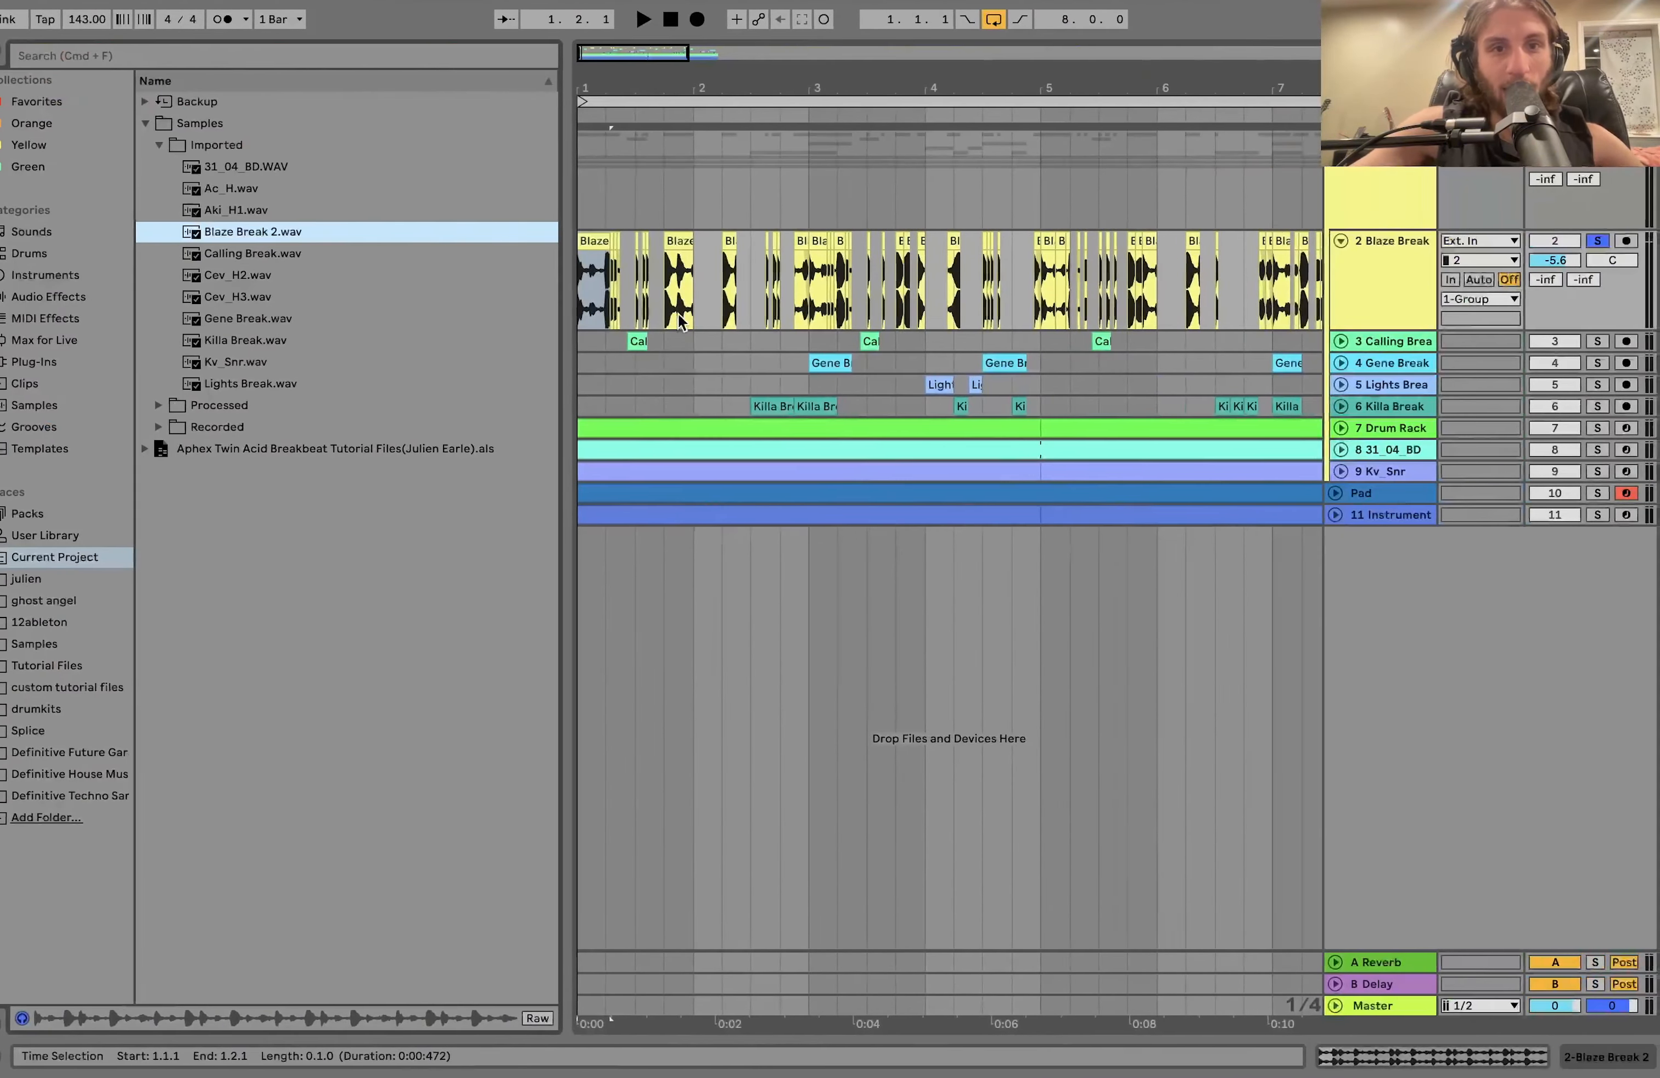
Play the soloed break from its first clip and examine the slices in the opening bars.
click(590, 239)
key(space)
scroll(591, 240, up, 4)
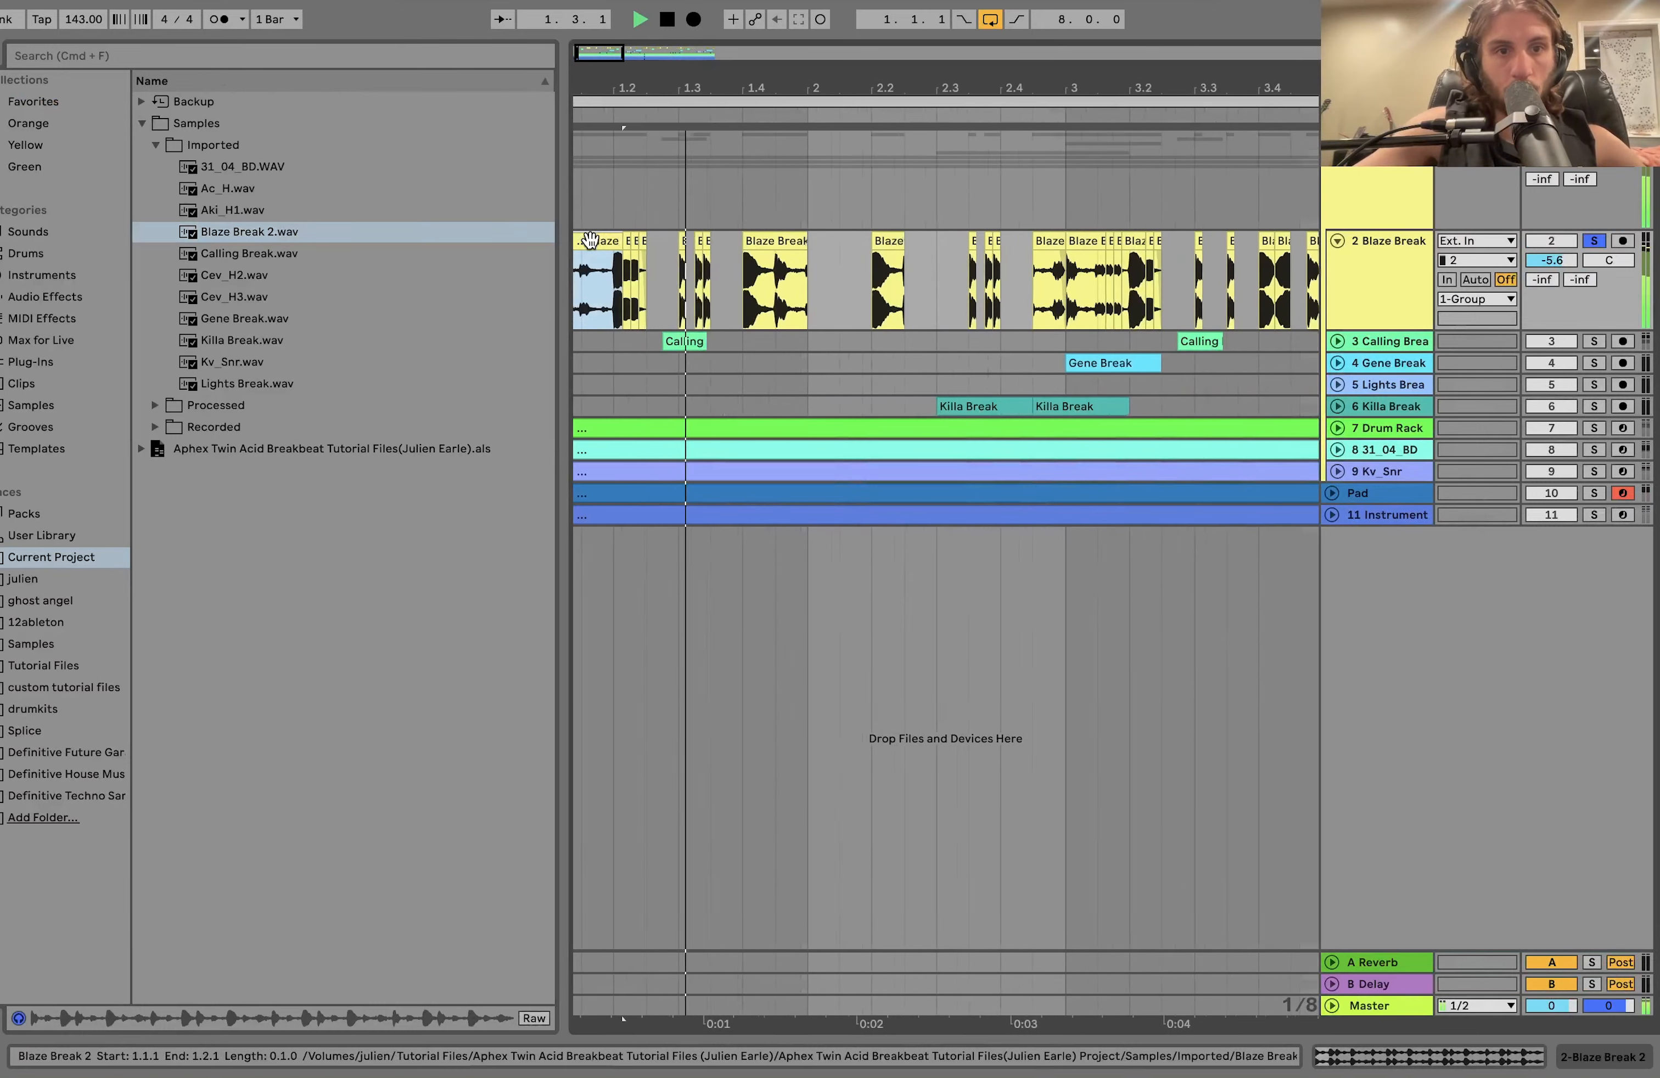
scroll(591, 240, left, 1)
key(space)
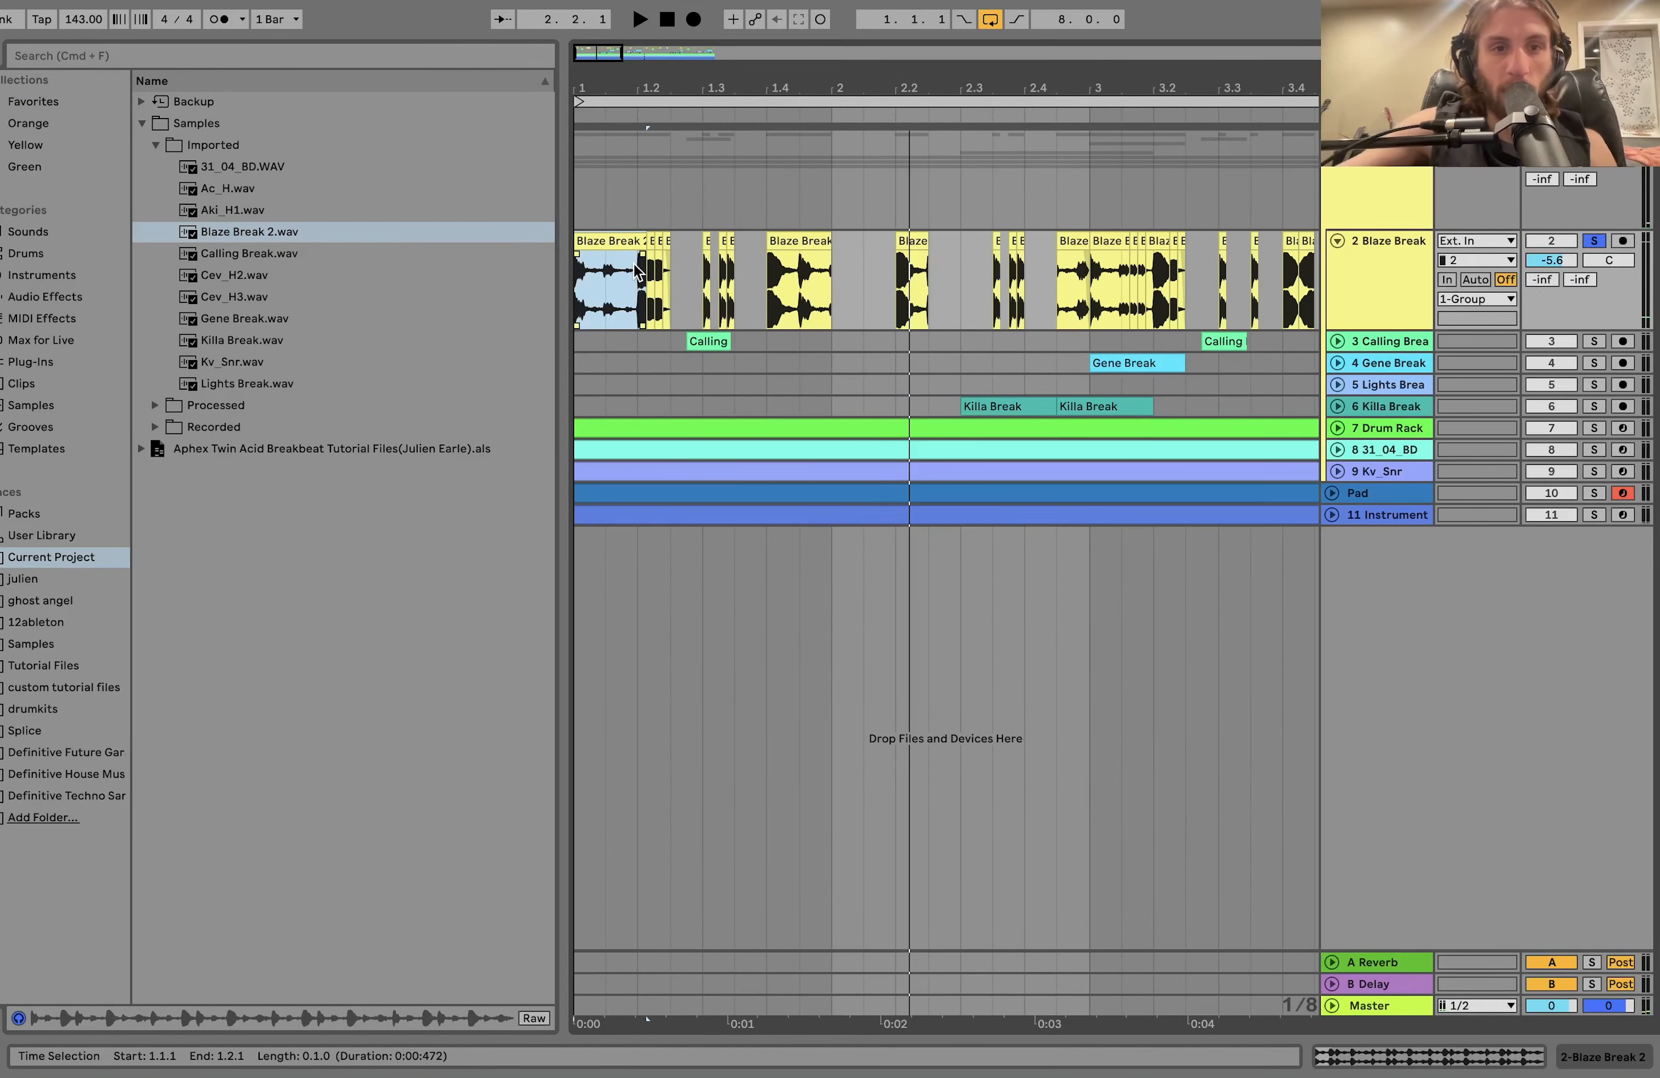
key(space)
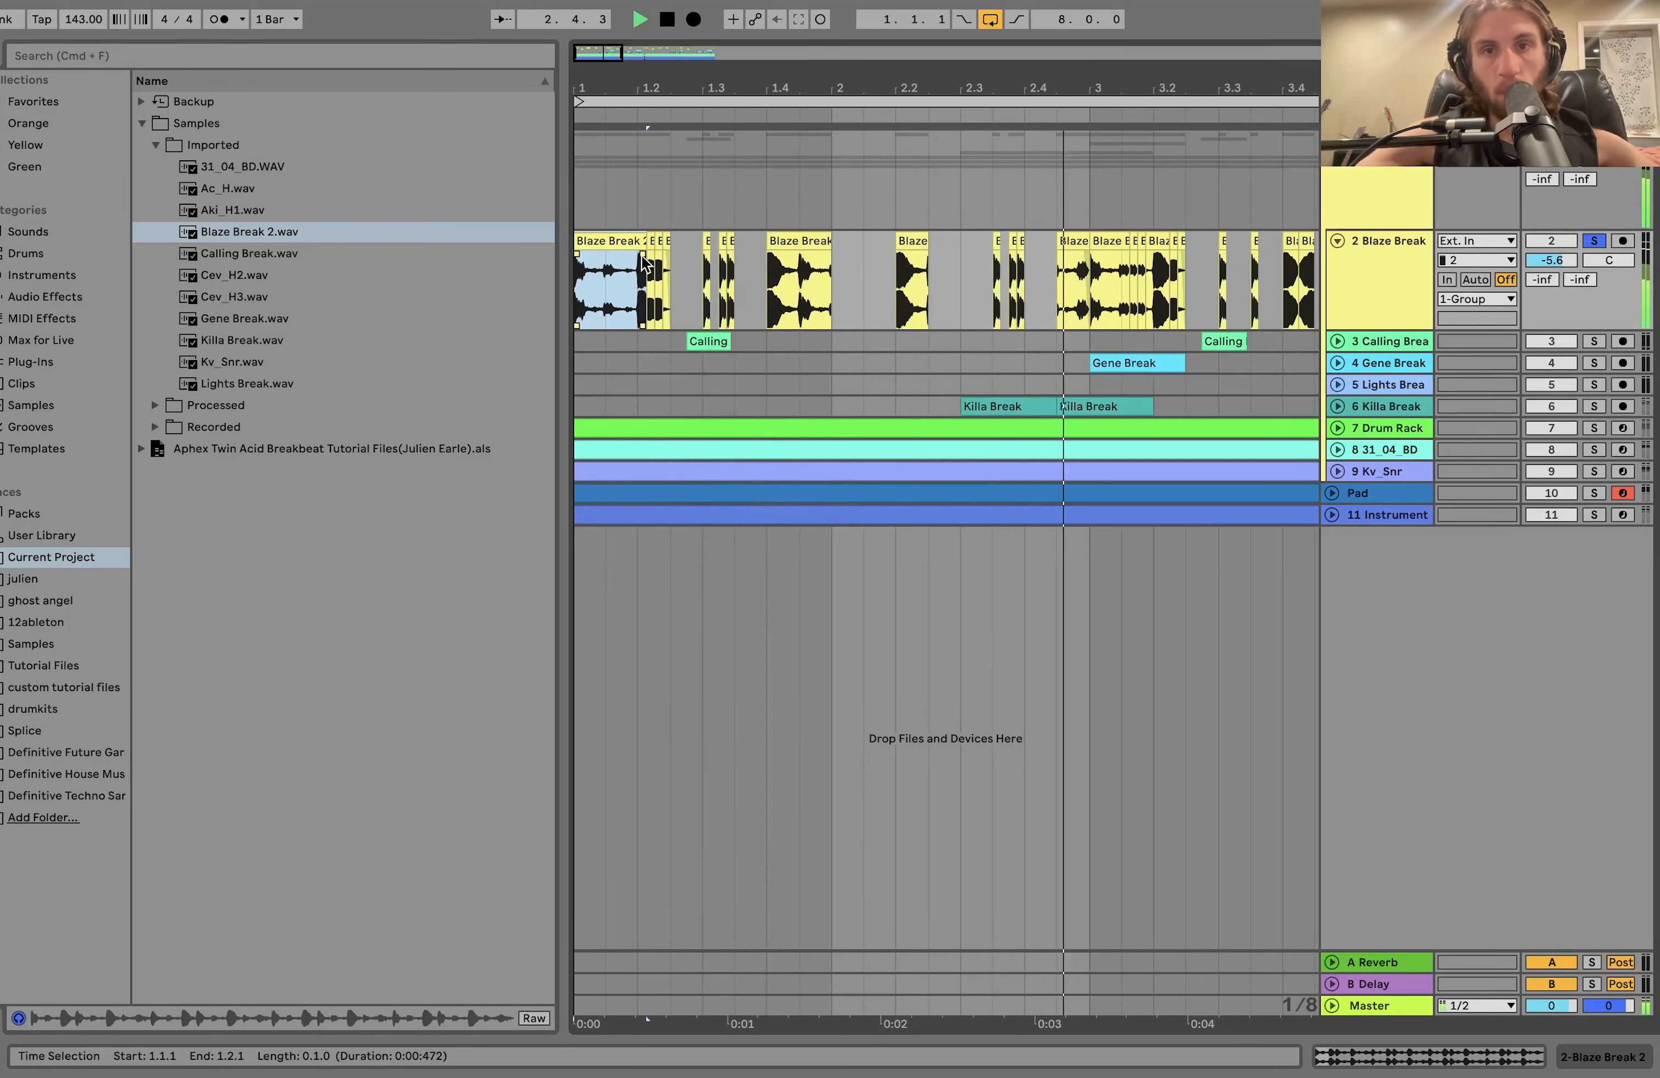
key(space)
Play the break from 2.1.1 and select bar 2 on the Blaze Break track.
scroll(770, 341, up, 5)
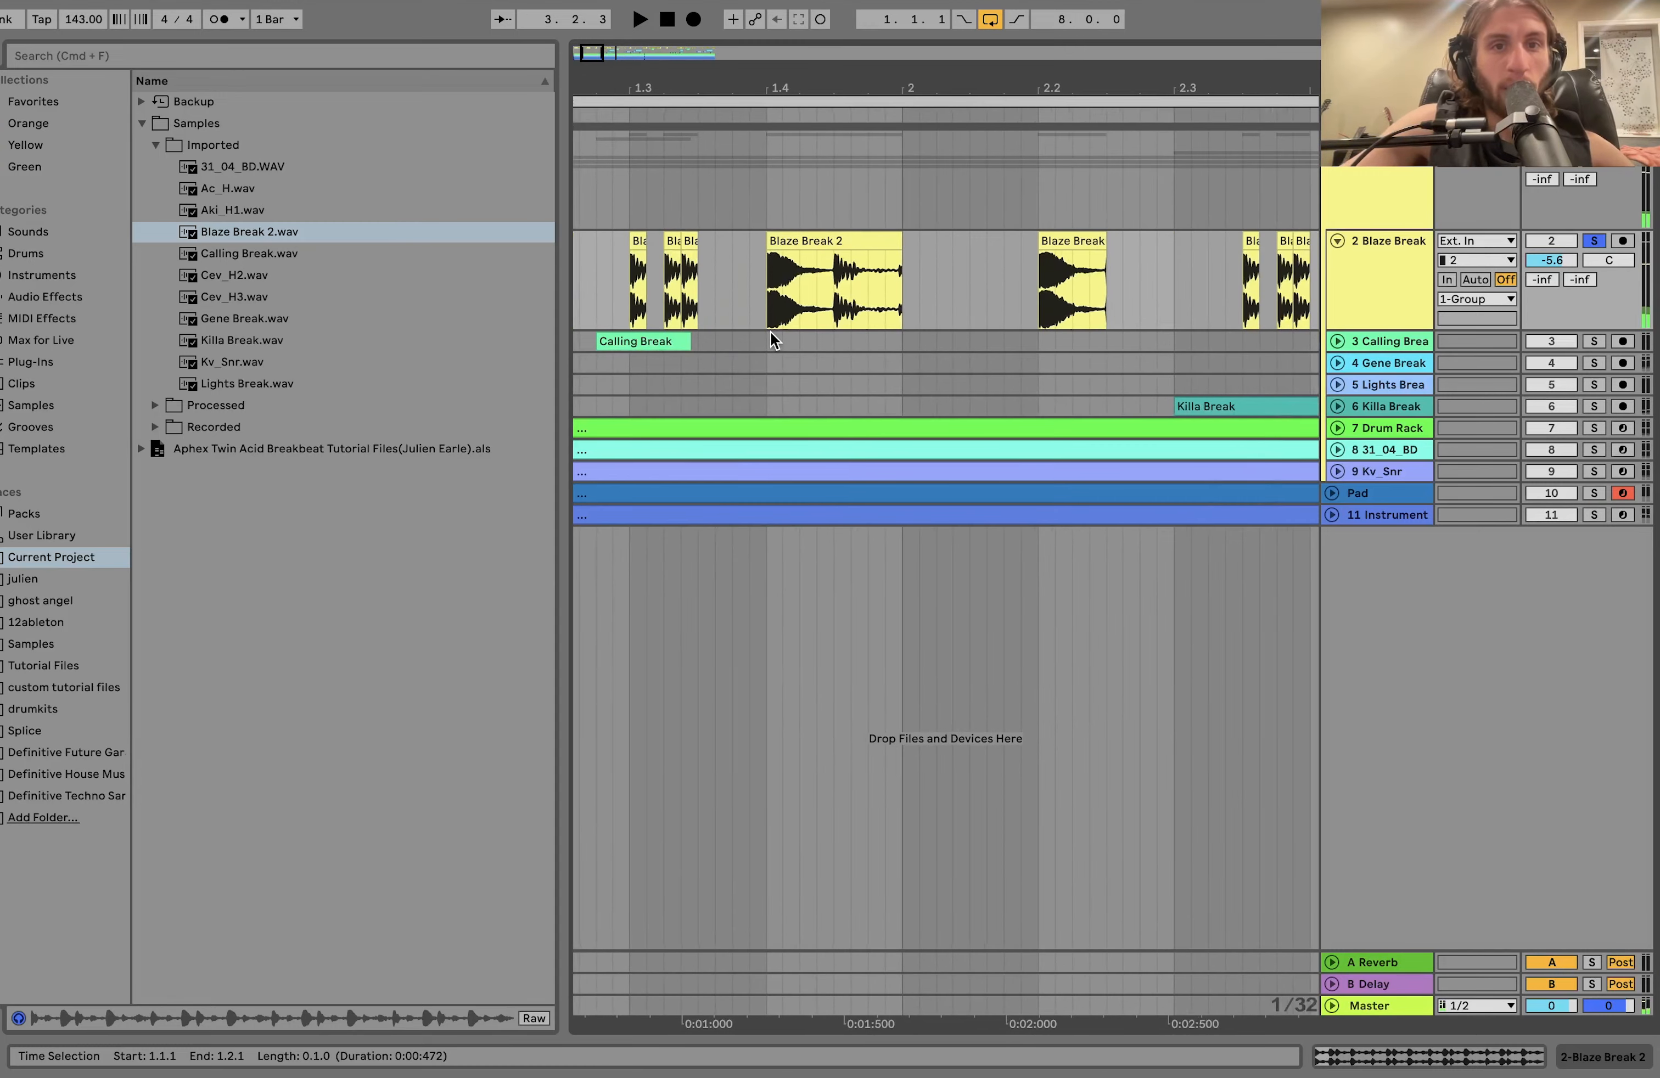
scroll(771, 341, left, 4)
scroll(771, 341, down, 5)
click(836, 255)
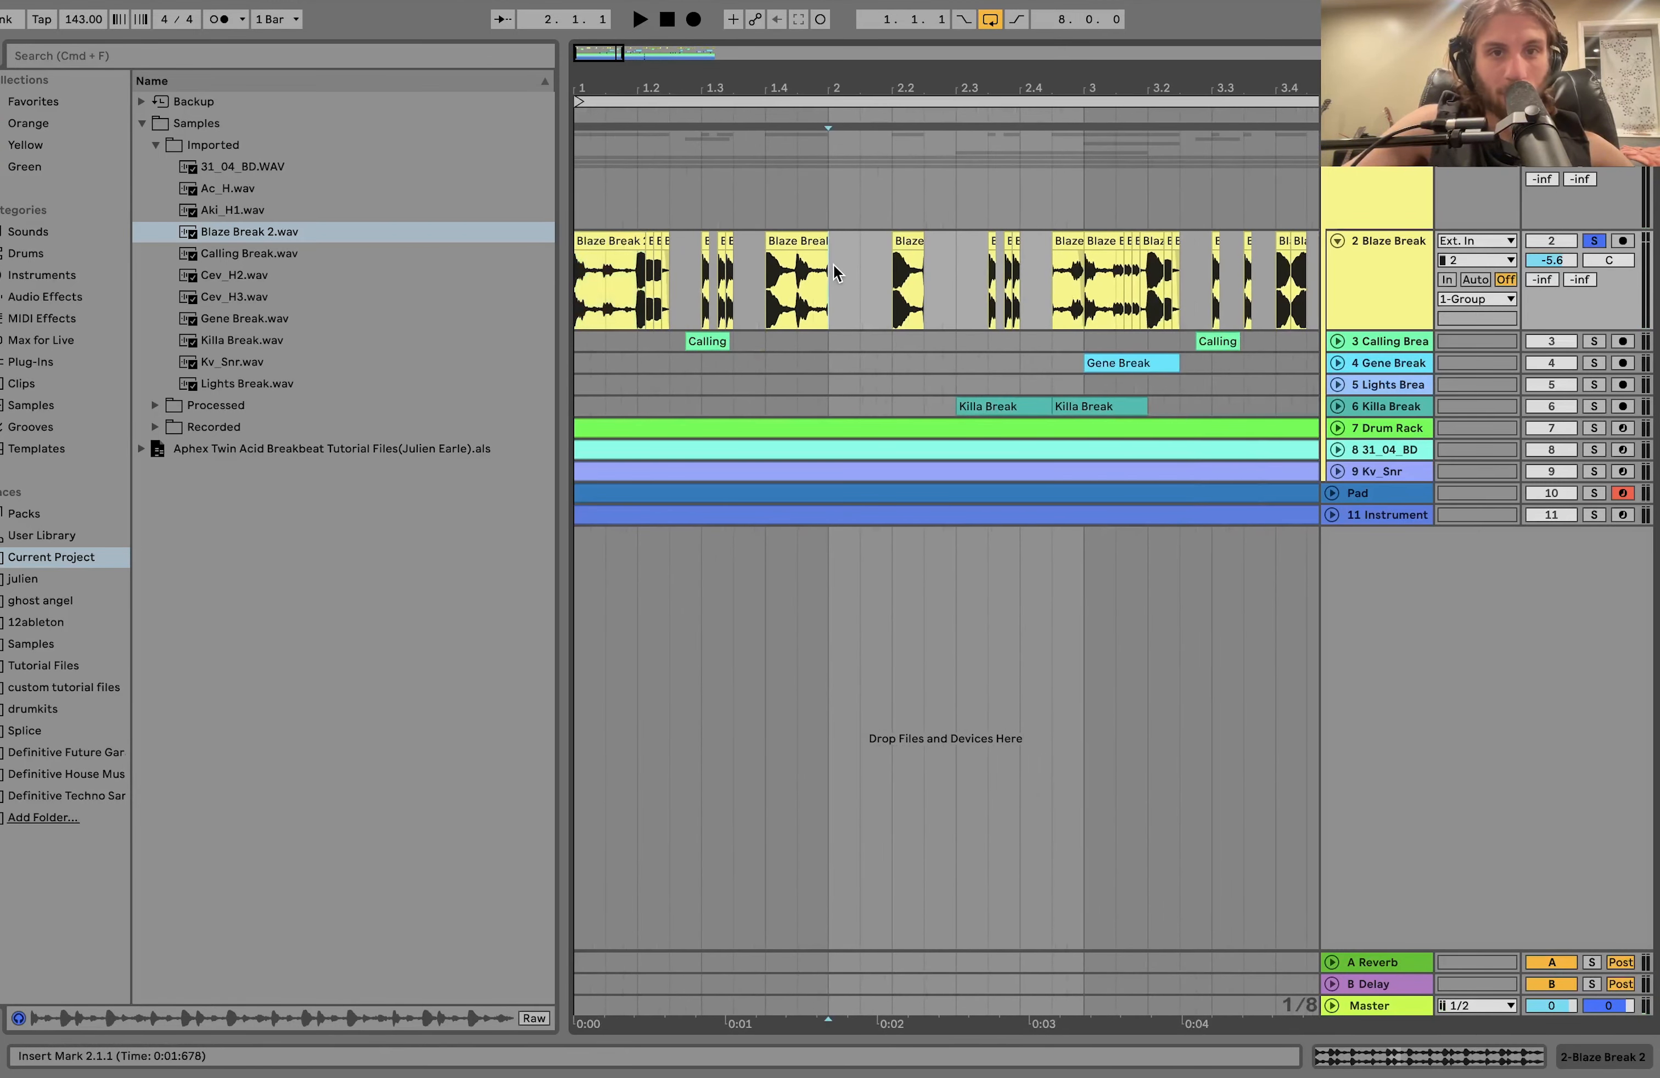
scroll(836, 259, right, 2)
key(space)
scroll(833, 273, right, 2)
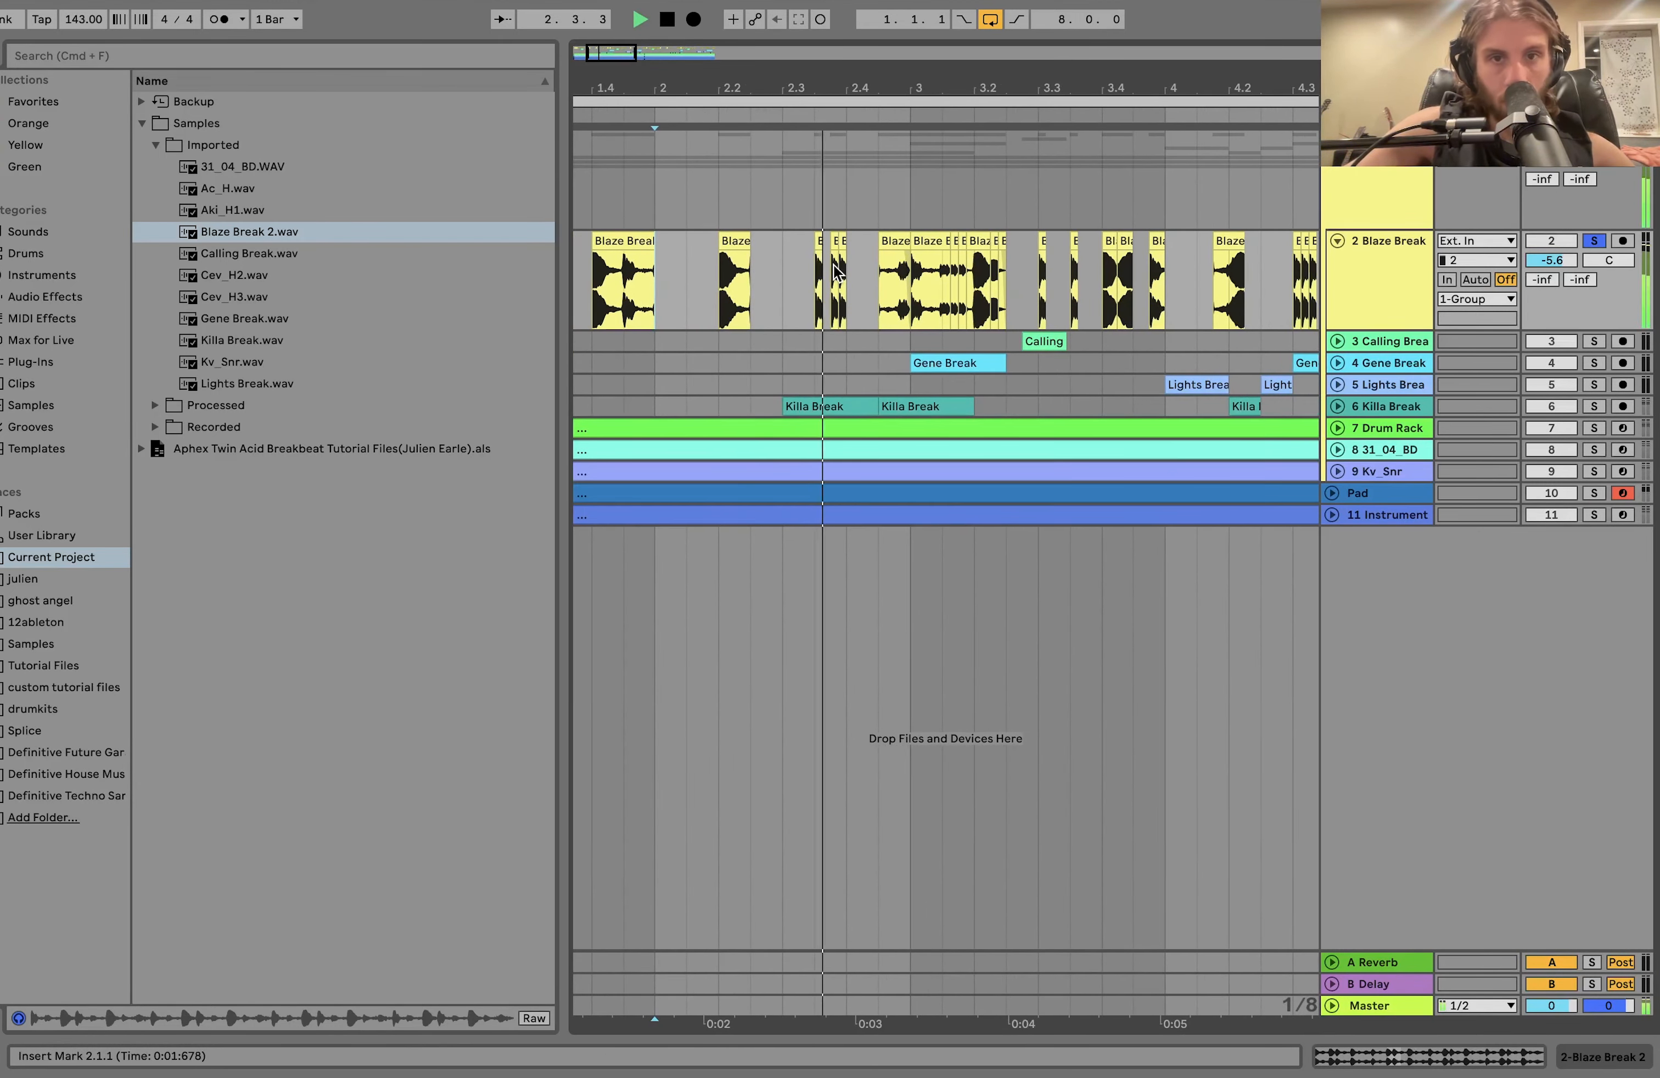
key(space)
shift+click(895, 300)
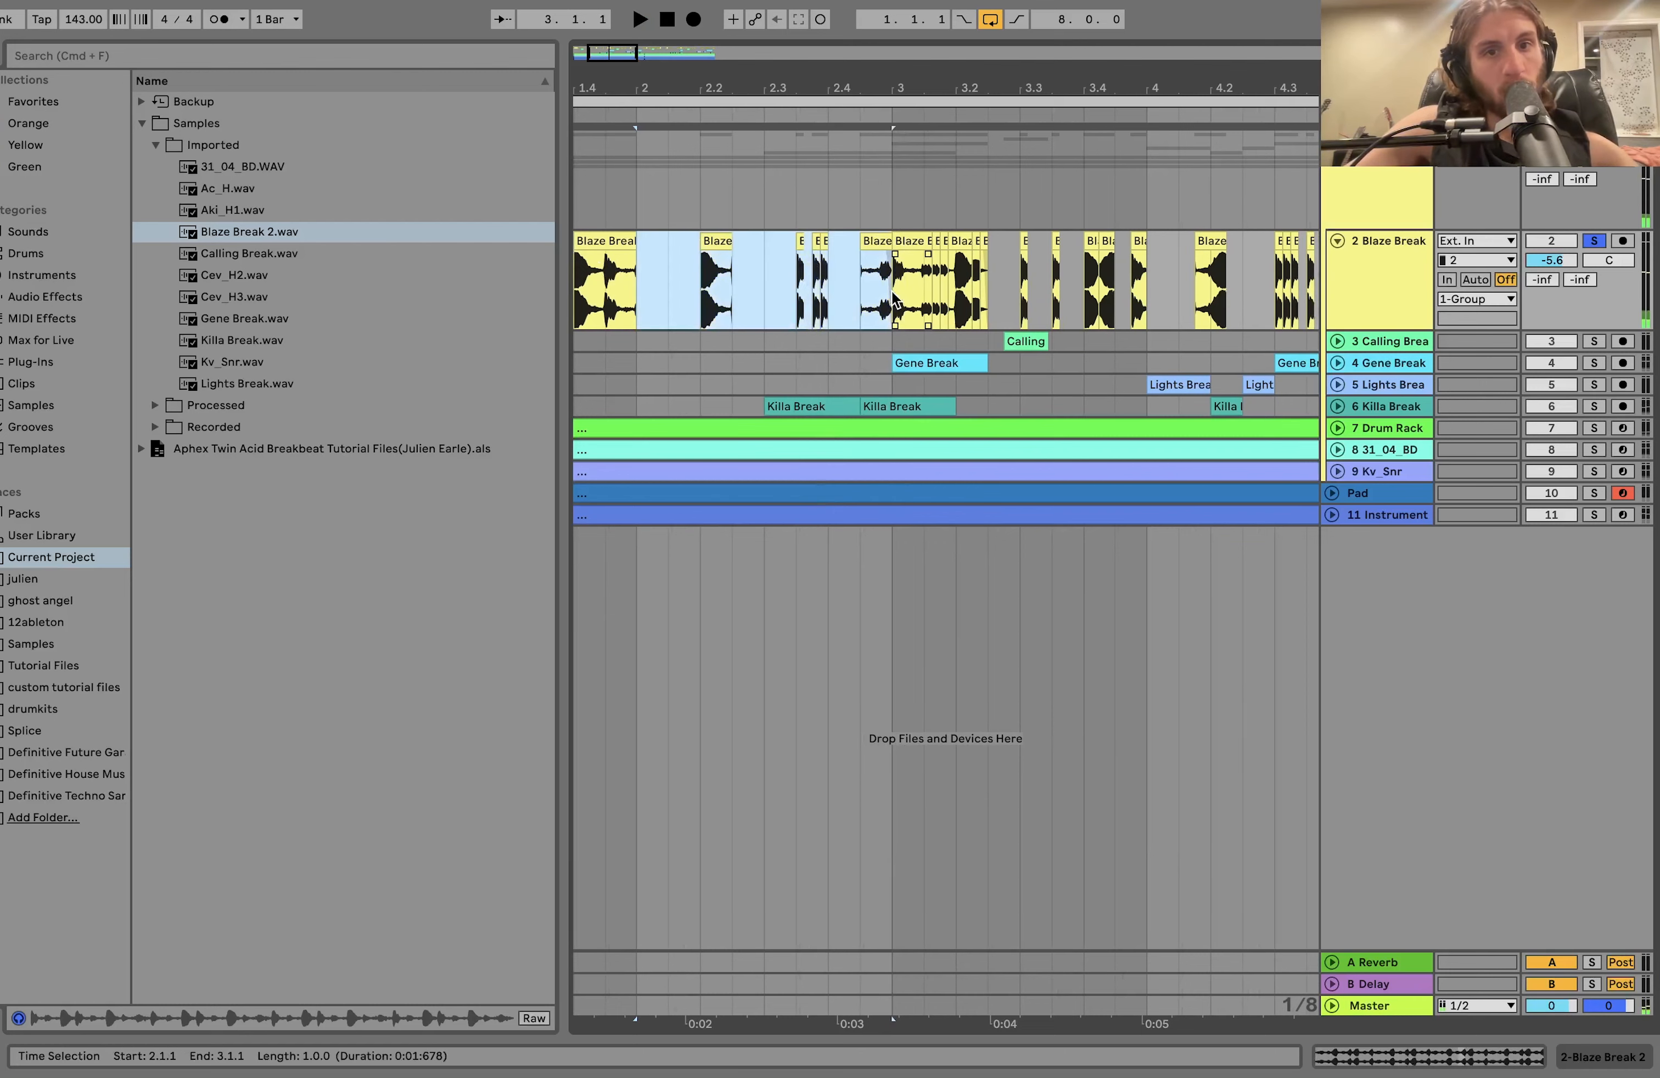
Duplicate the short slice at 1.2 over the two clips after it and play the repeated hits.
scroll(616, 280, left, 4)
click(590, 242)
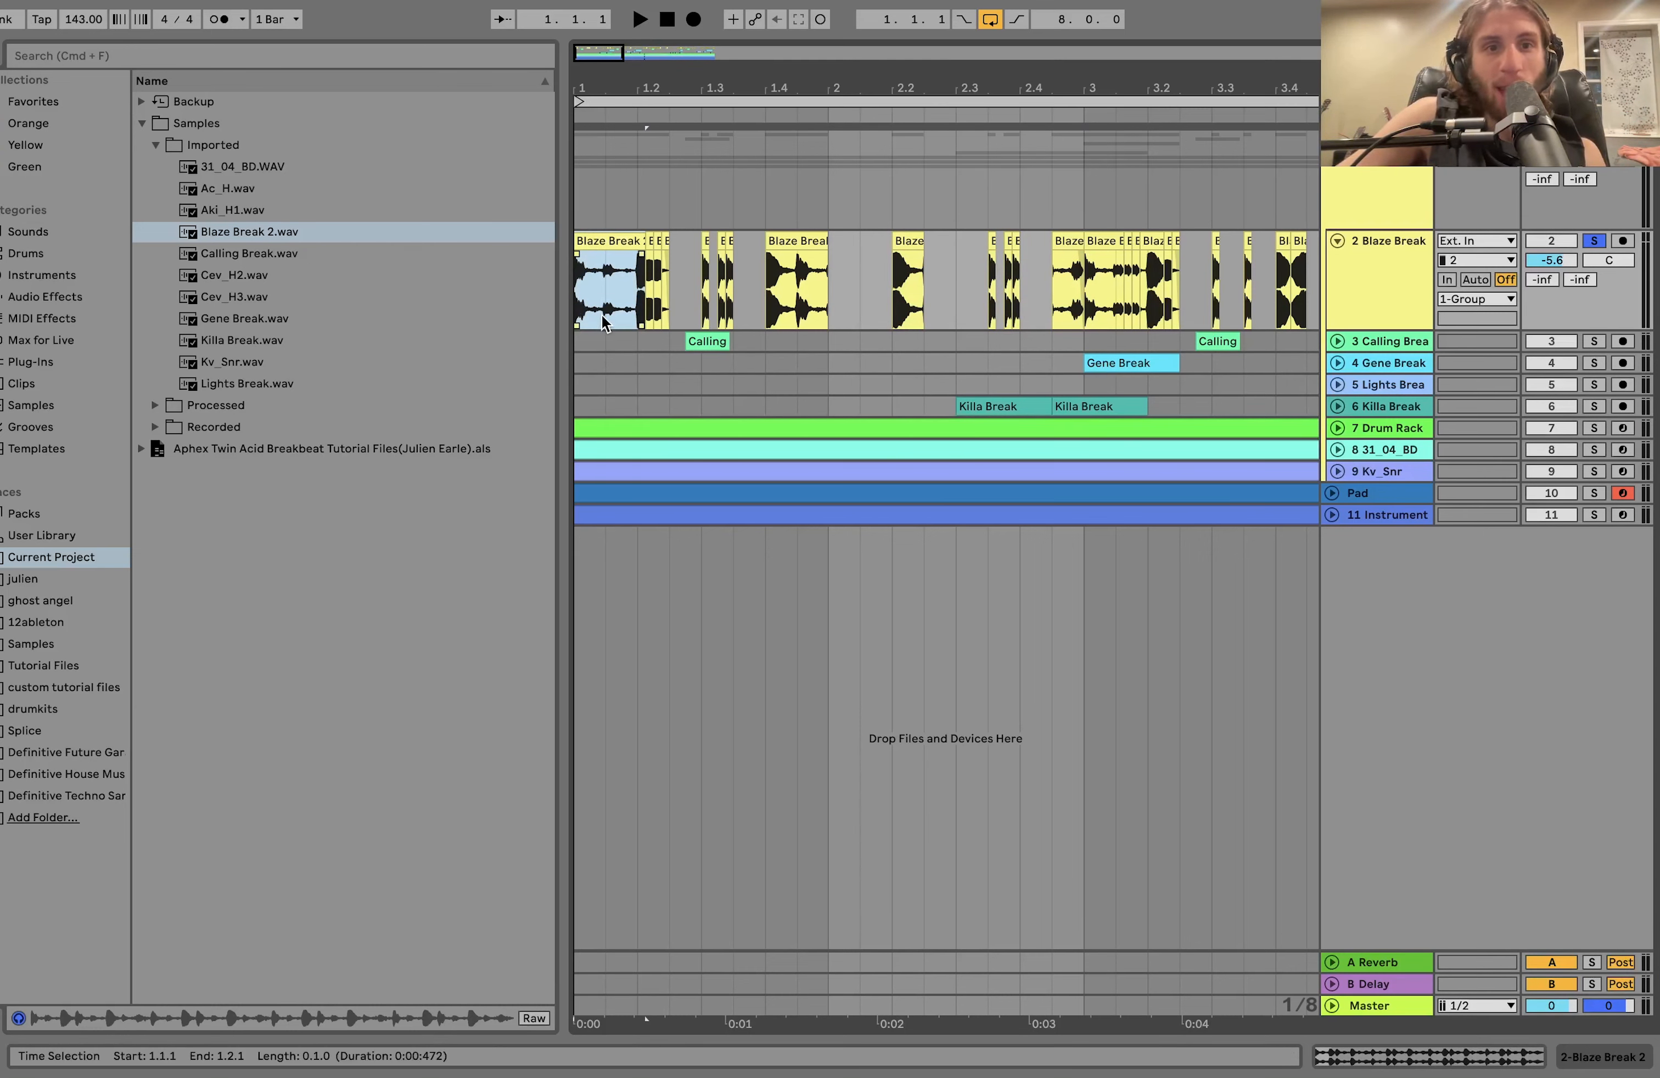
scroll(603, 315, up, 8)
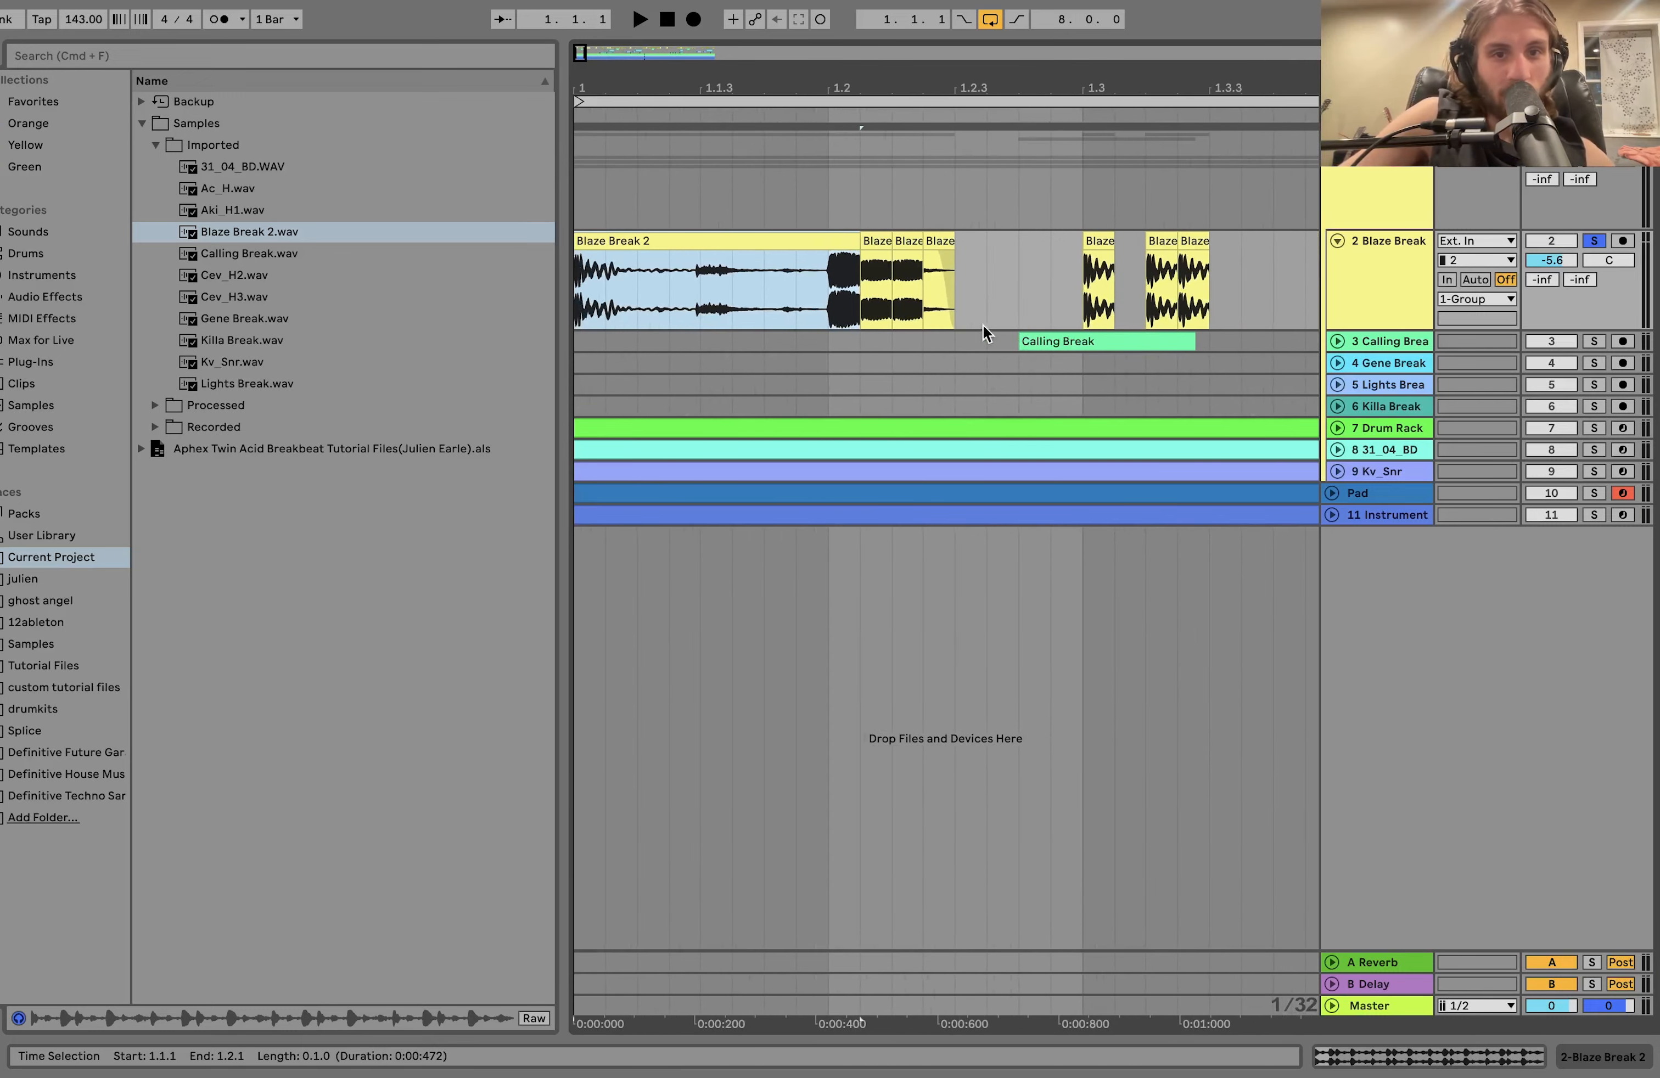
click(837, 315)
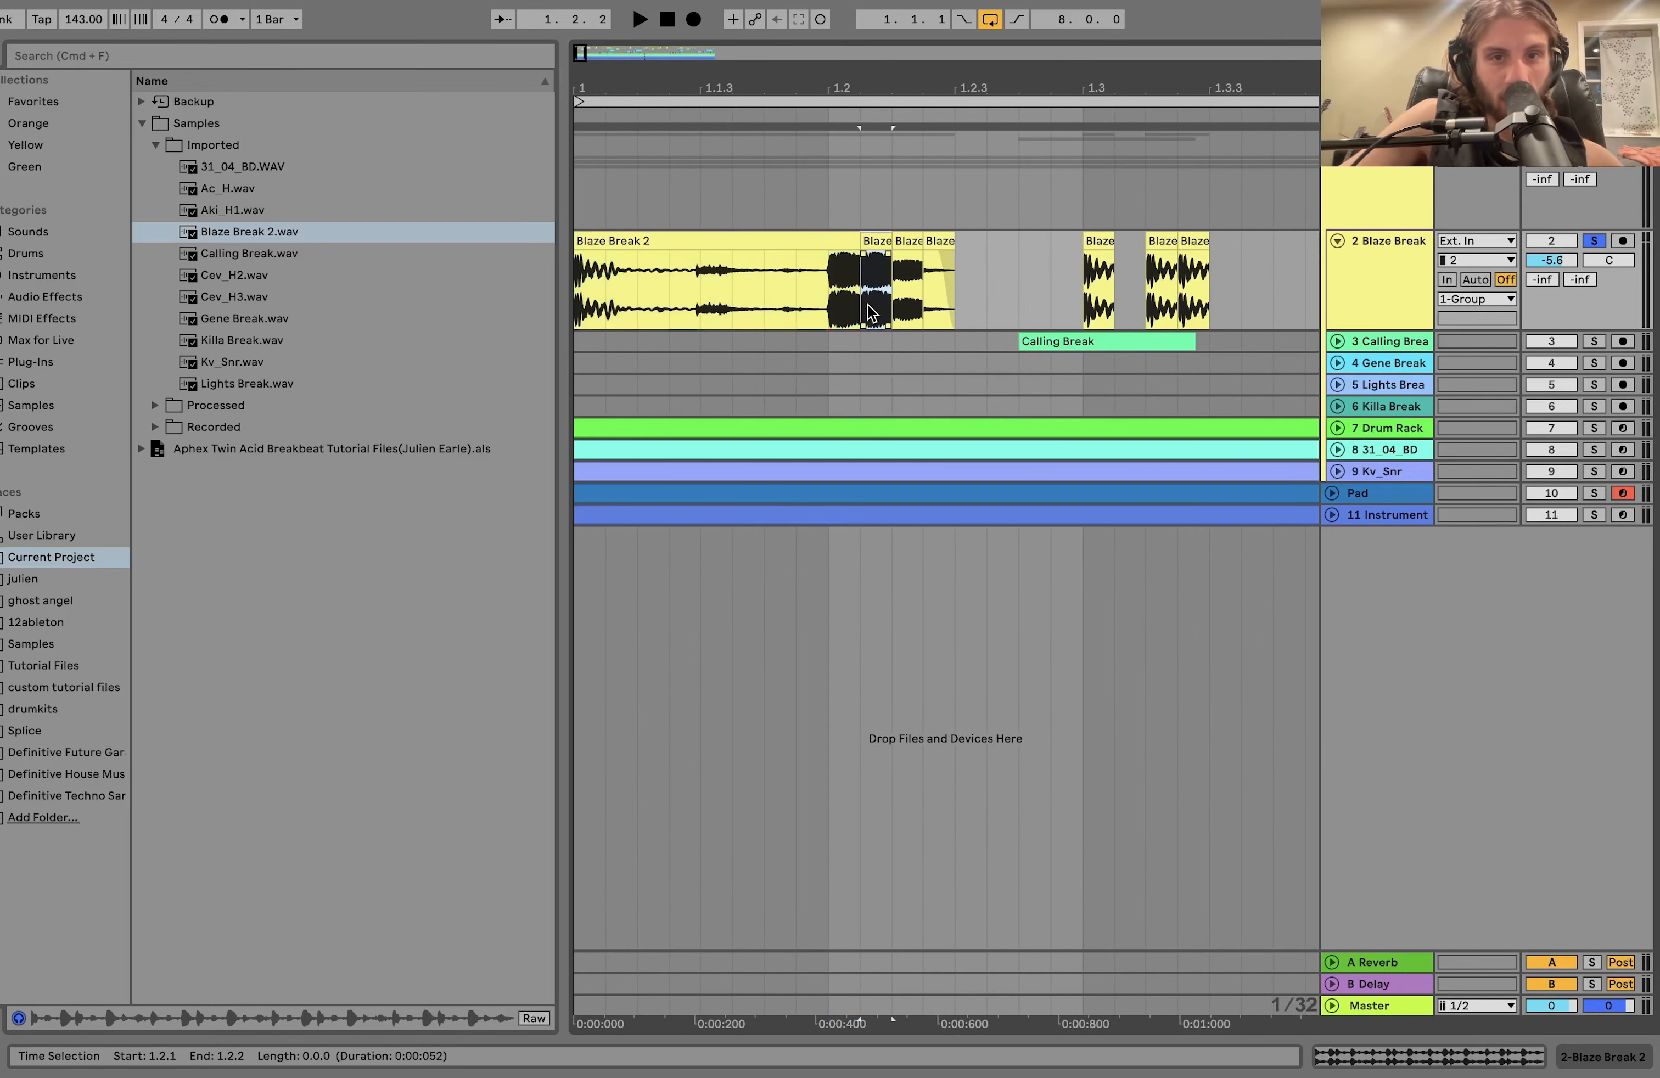
key(super+d)
key(super+d)
key(super+z)
click(836, 313)
key(space)
click(882, 242)
key(space)
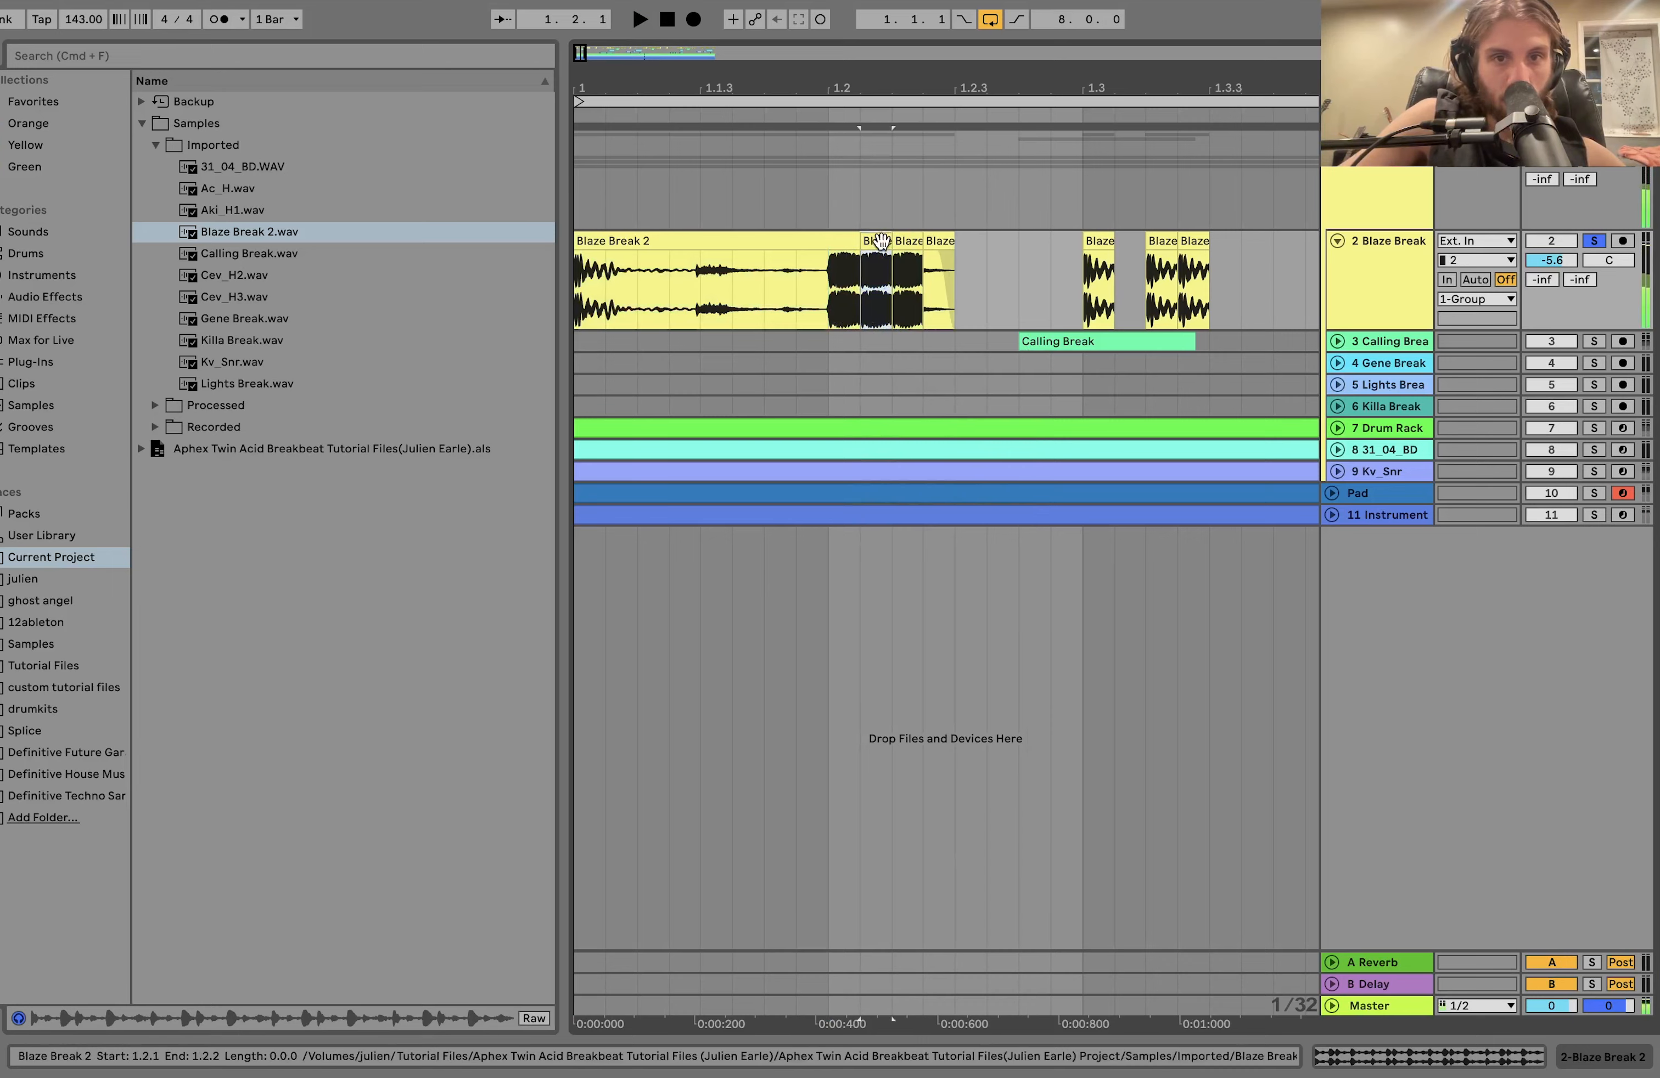
Lower the gain of the two repeated slices after 1.2 to -6.72 dB and play the roll.
click(1430, 1053)
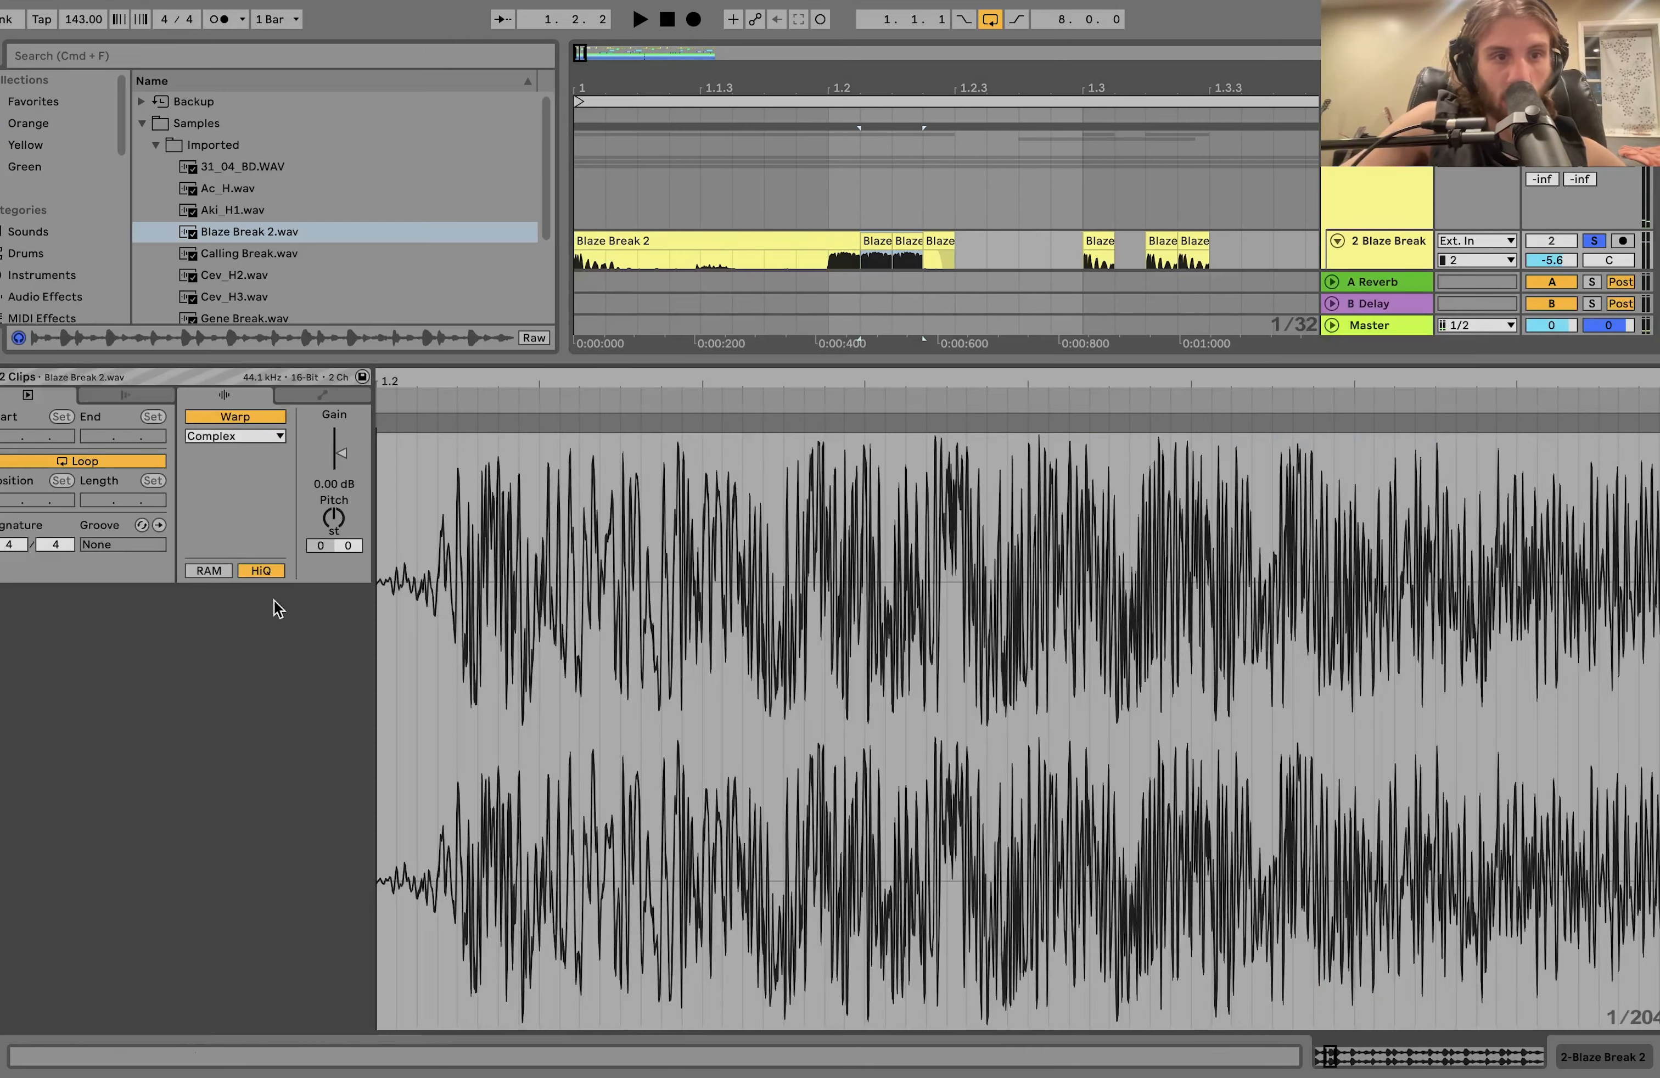
drag(340, 466, 341, 501)
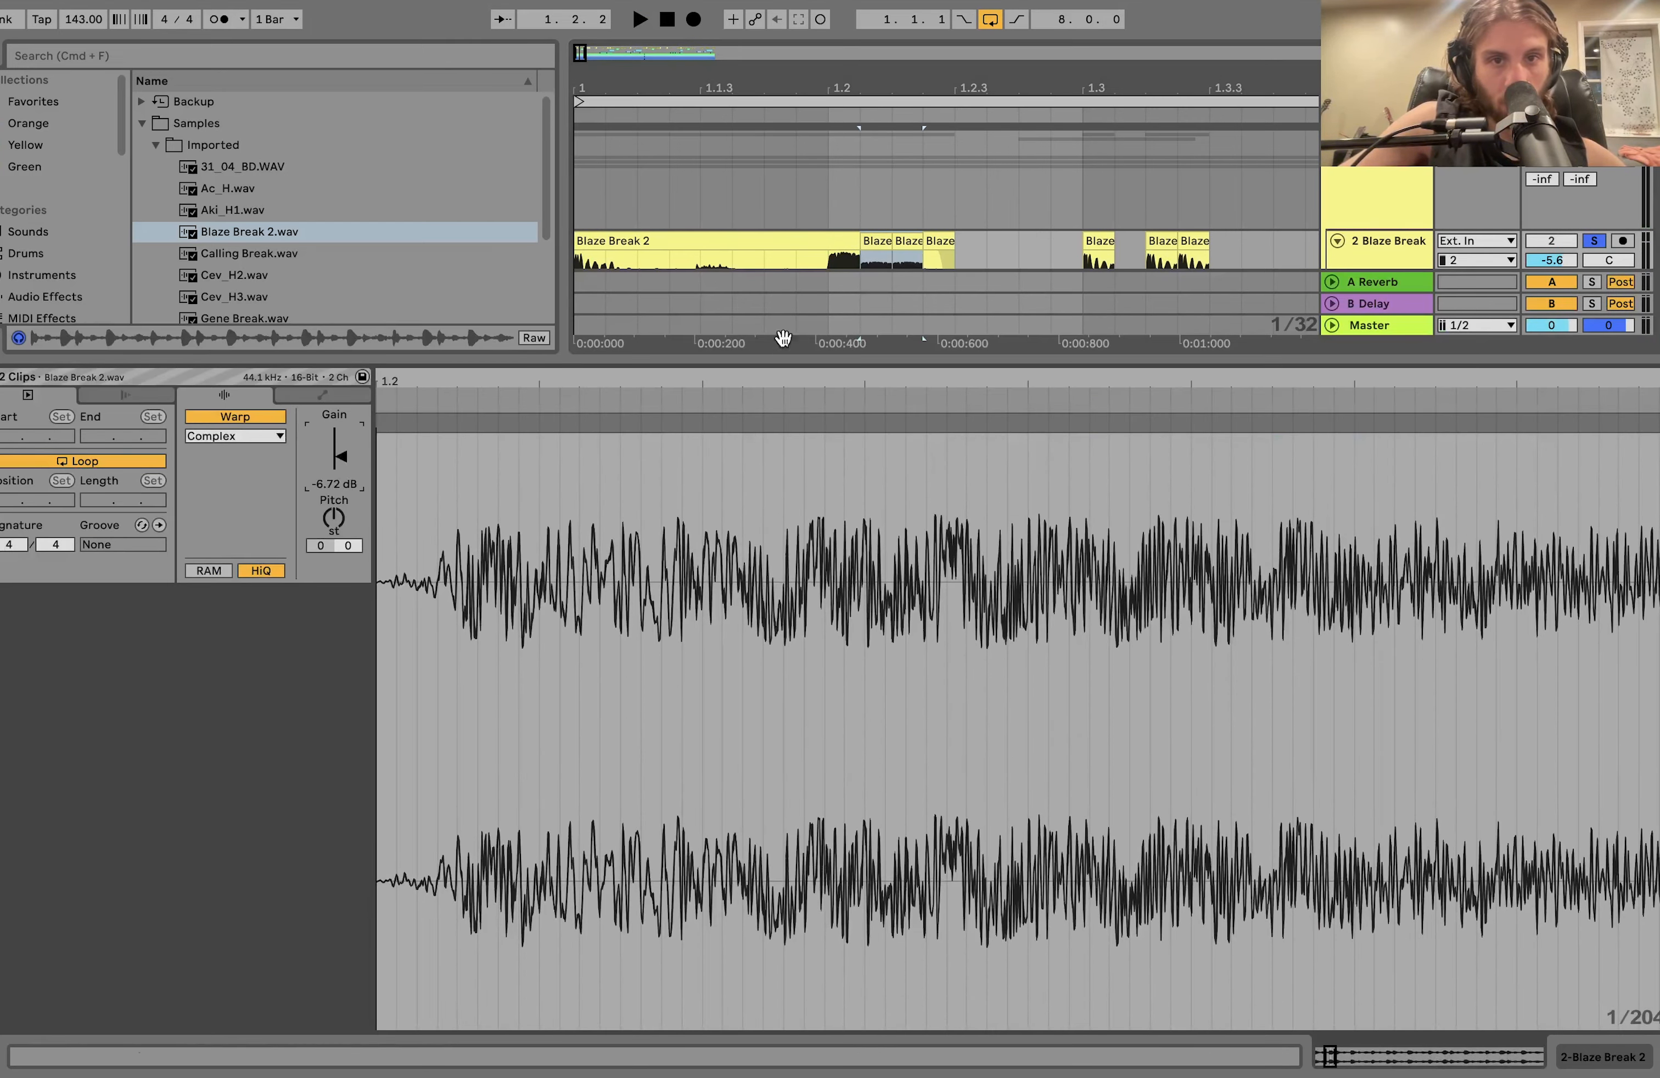
click(832, 261)
key(space)
key(space)
key(space)
double_click(1408, 243)
key(space)
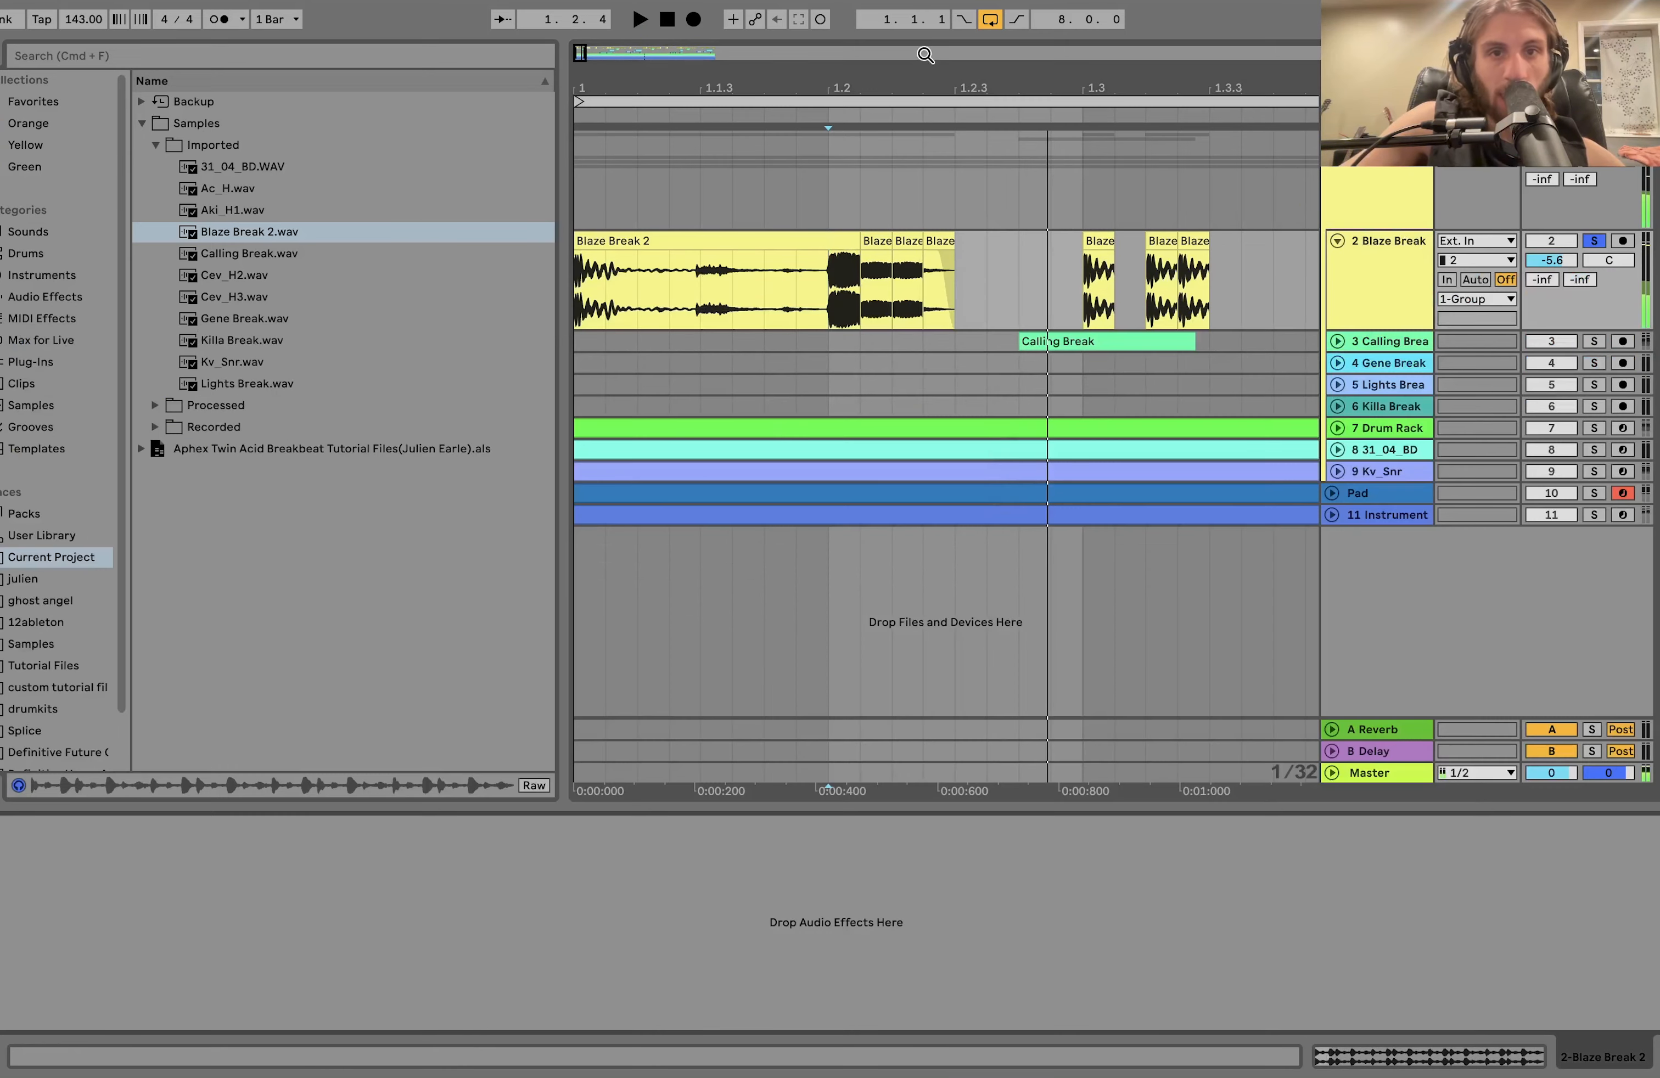
Undo the last edits to the repeated slices after 1.2.
key(super+z)
key(super+z)
Play the Blaze Break track from 3.2.1 to hear the second half of bar 3.
drag(935, 79, 640, 78)
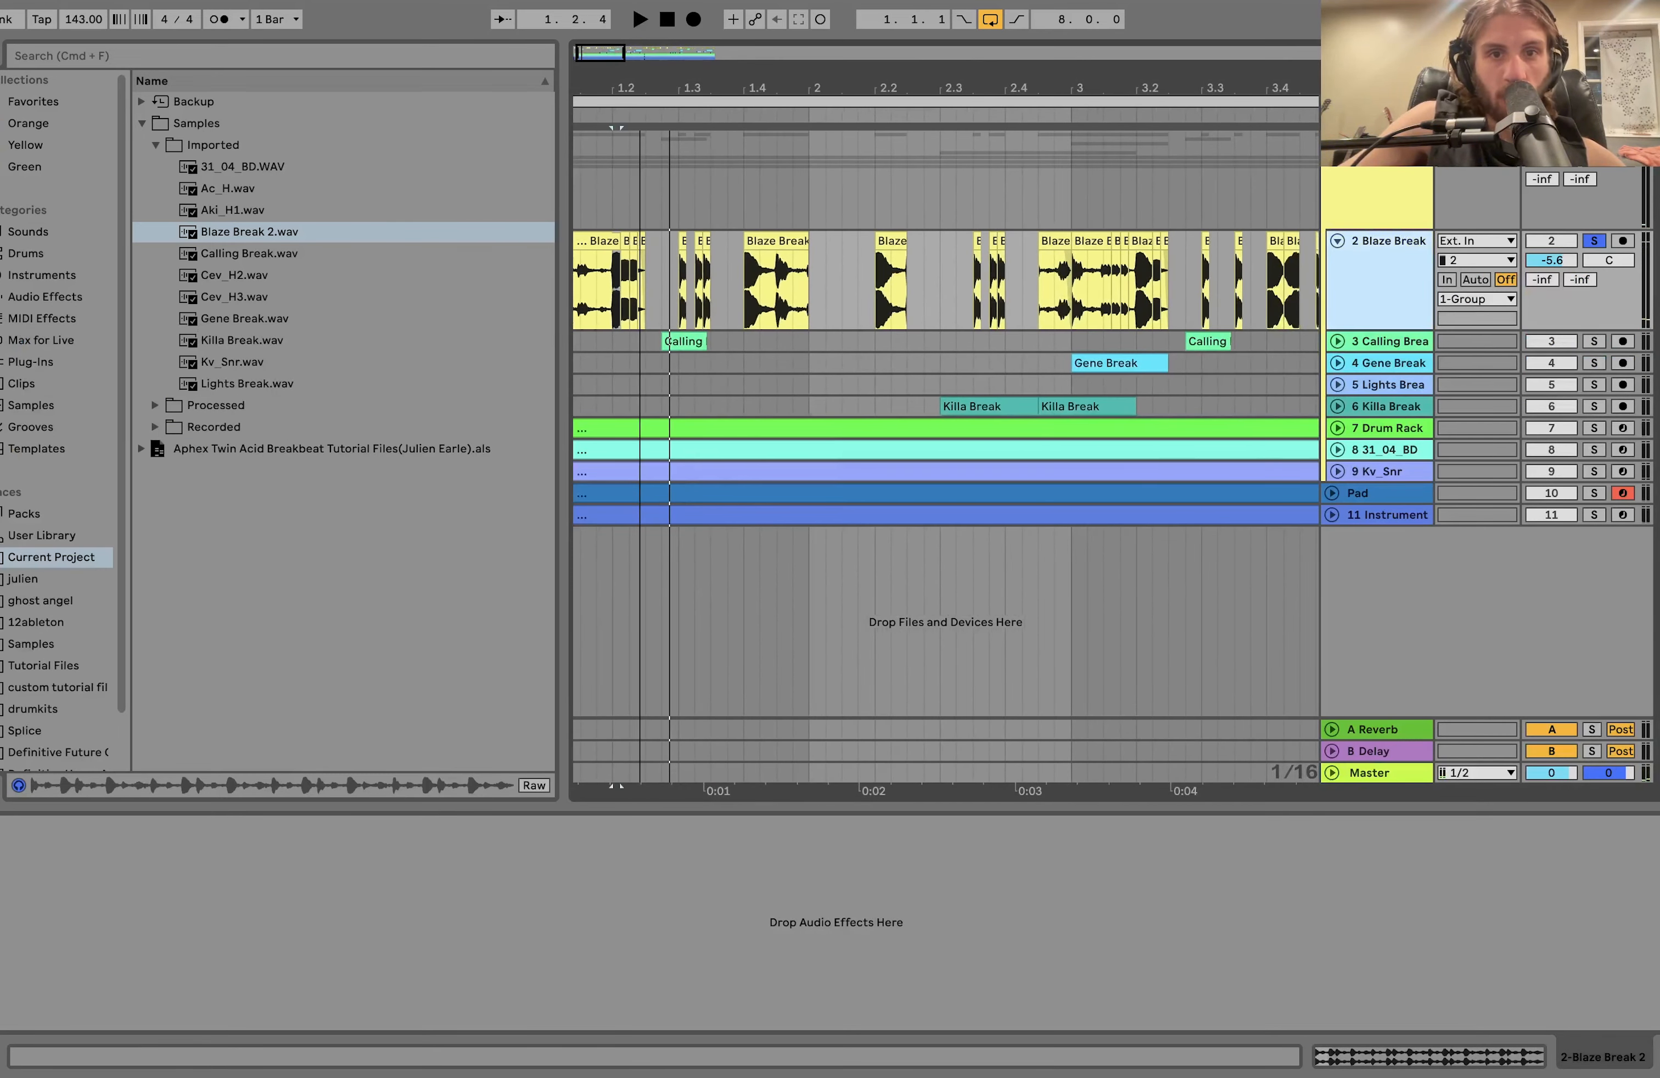
key(space)
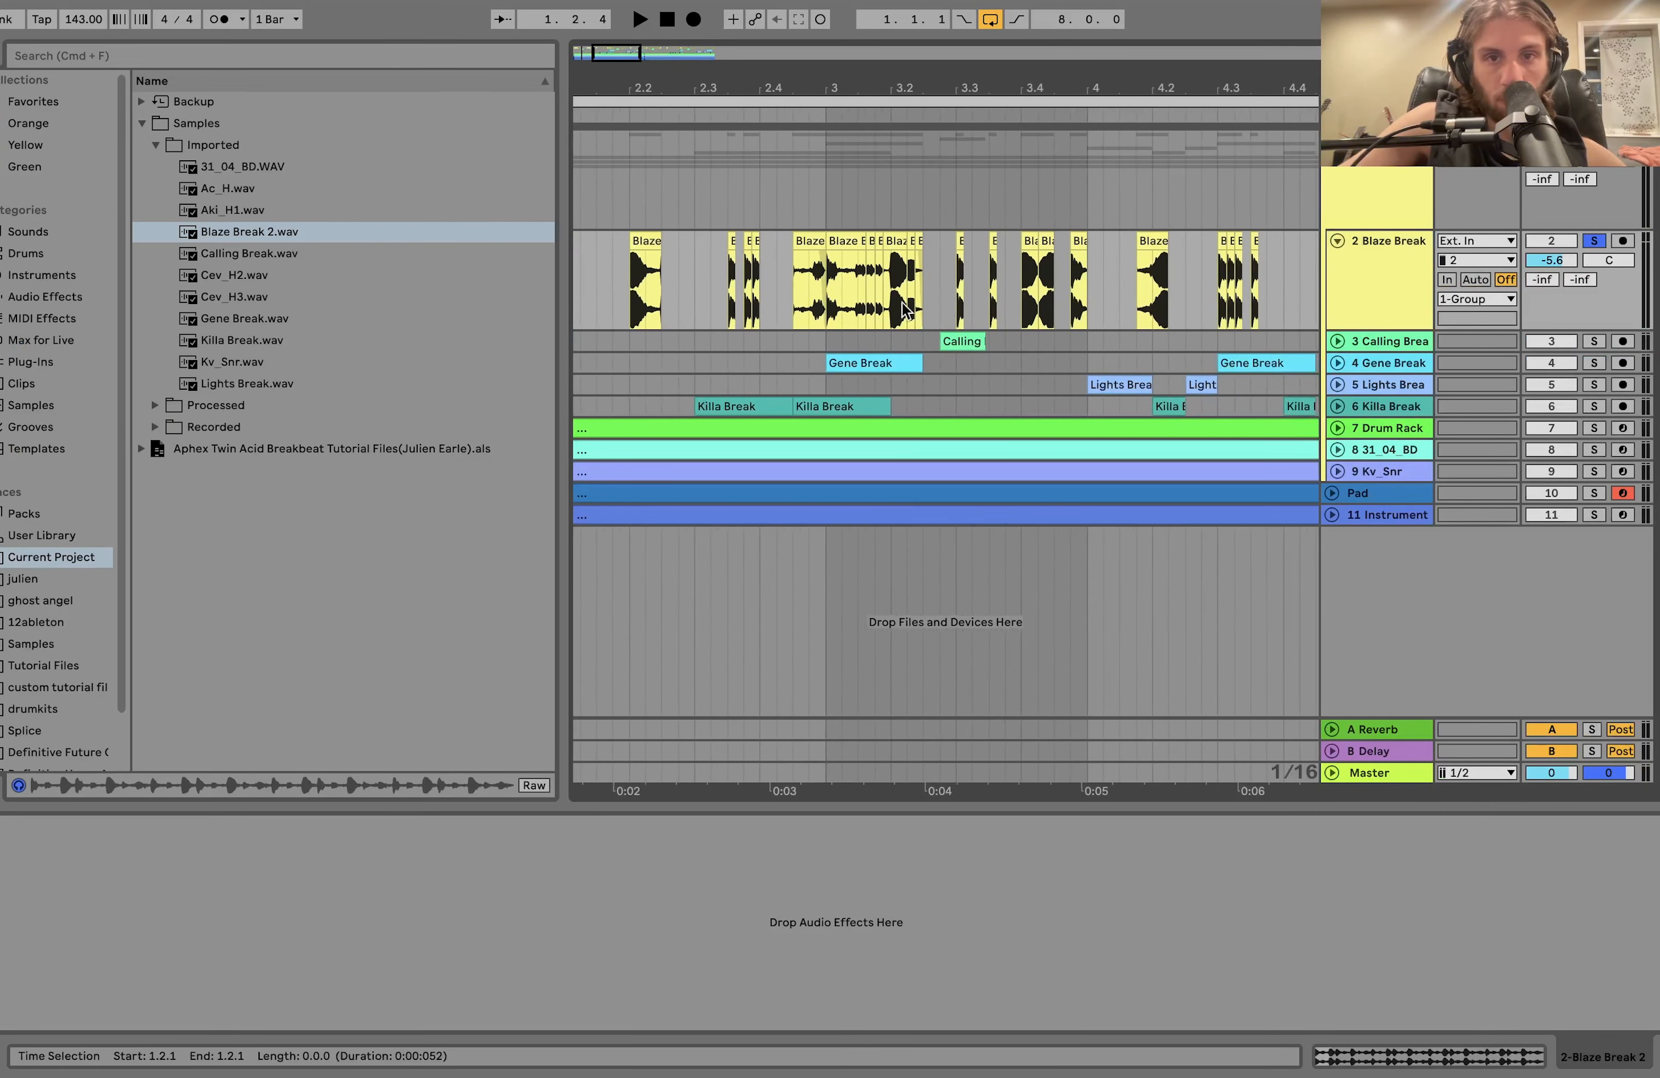
click(893, 308)
key(space)
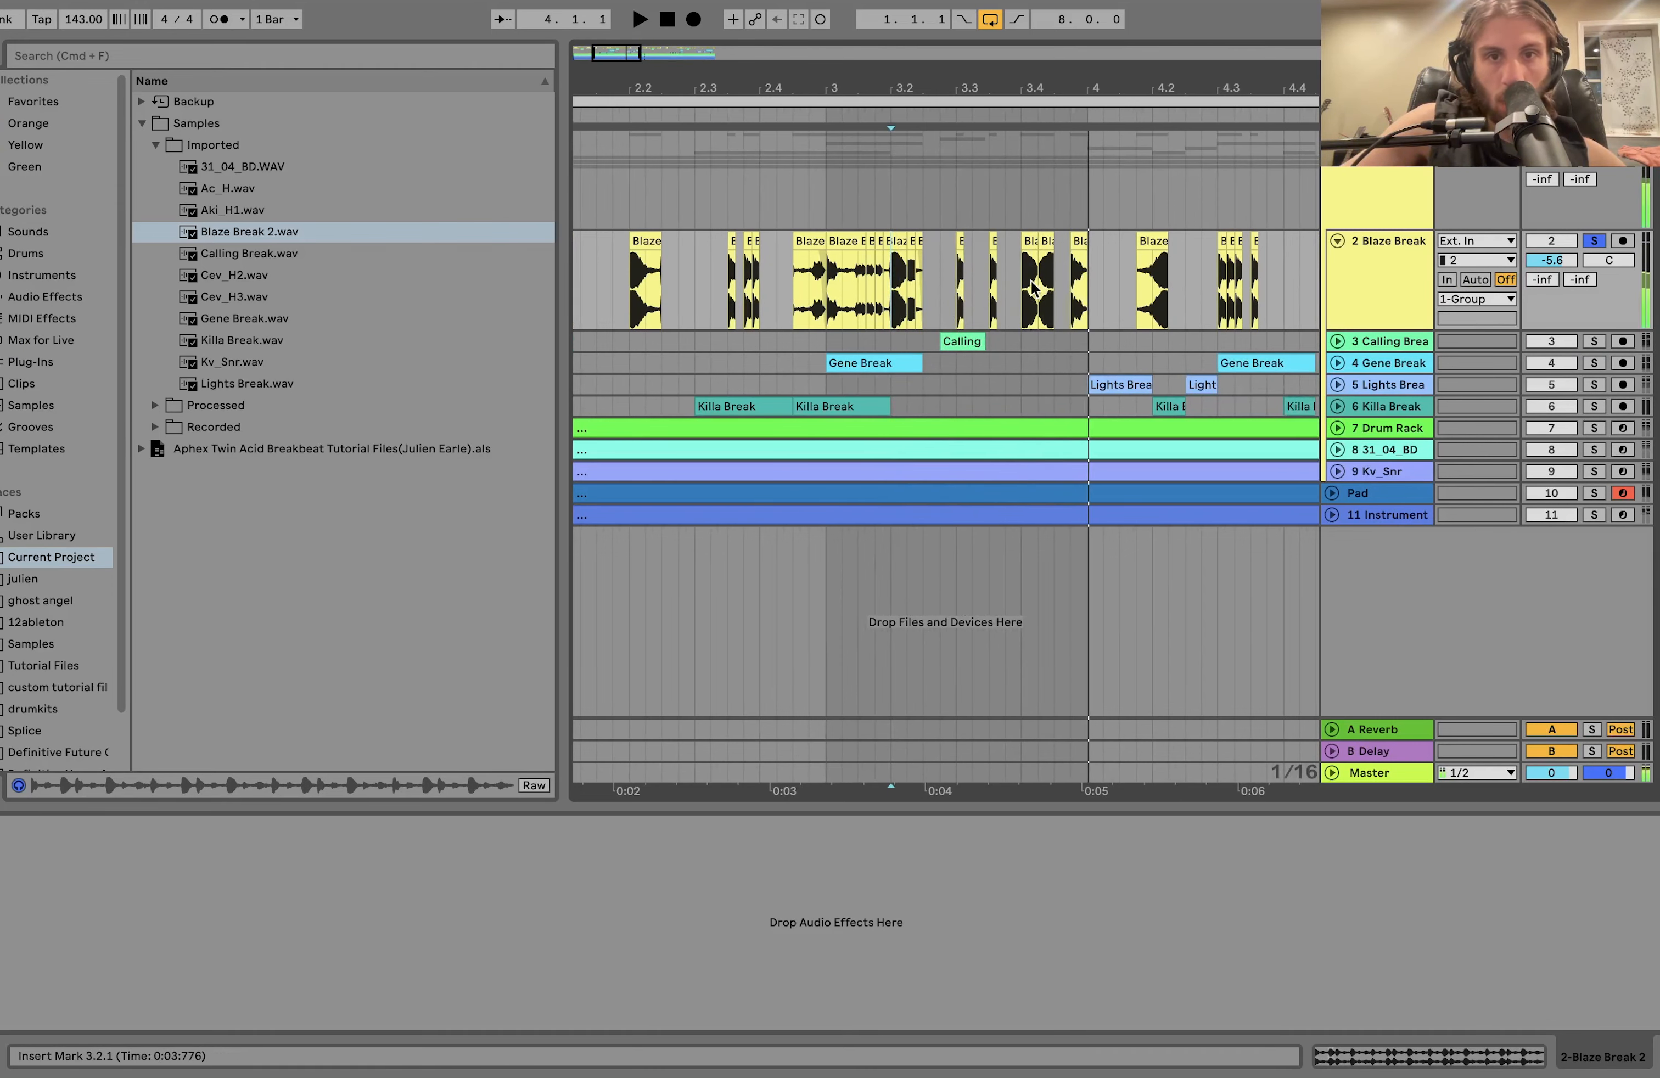
Duplicate the Blaze Break slice at 3.4.1 to 3.4.2 and reverse the copy.
click(1024, 287)
key(plus)
key(plus)
key(plus)
key(plus)
click(1058, 239)
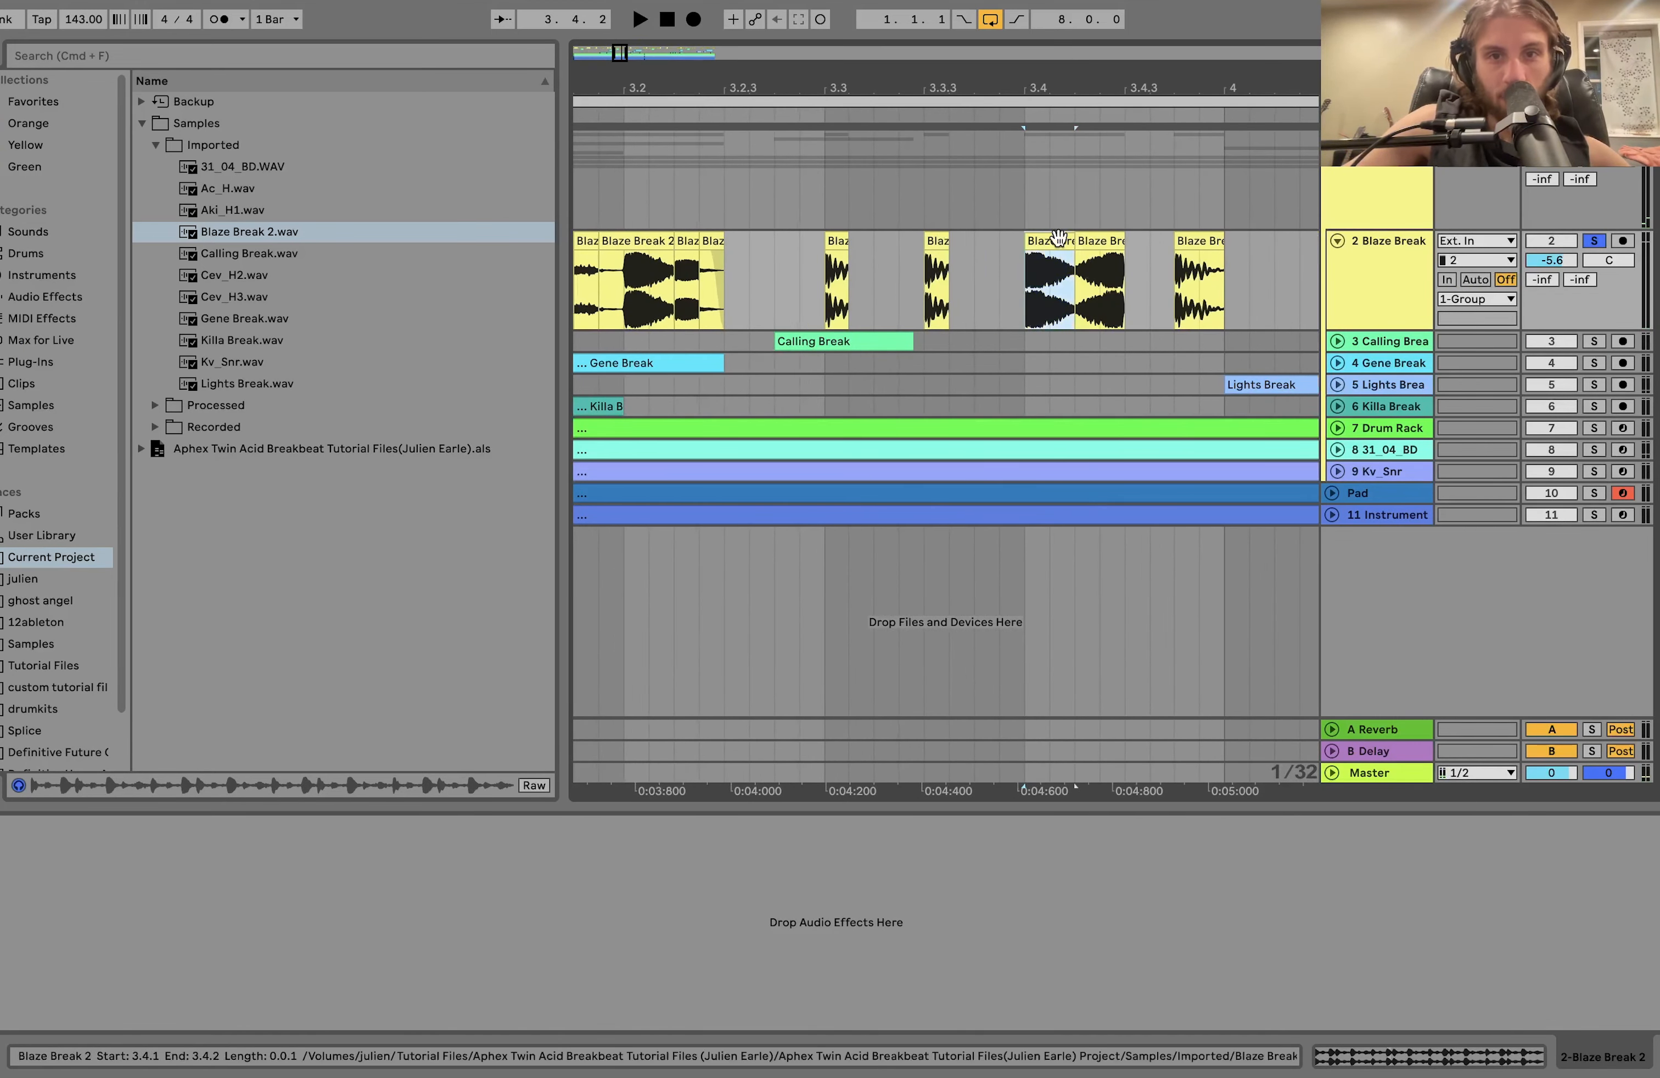
key(super+d)
key(r)
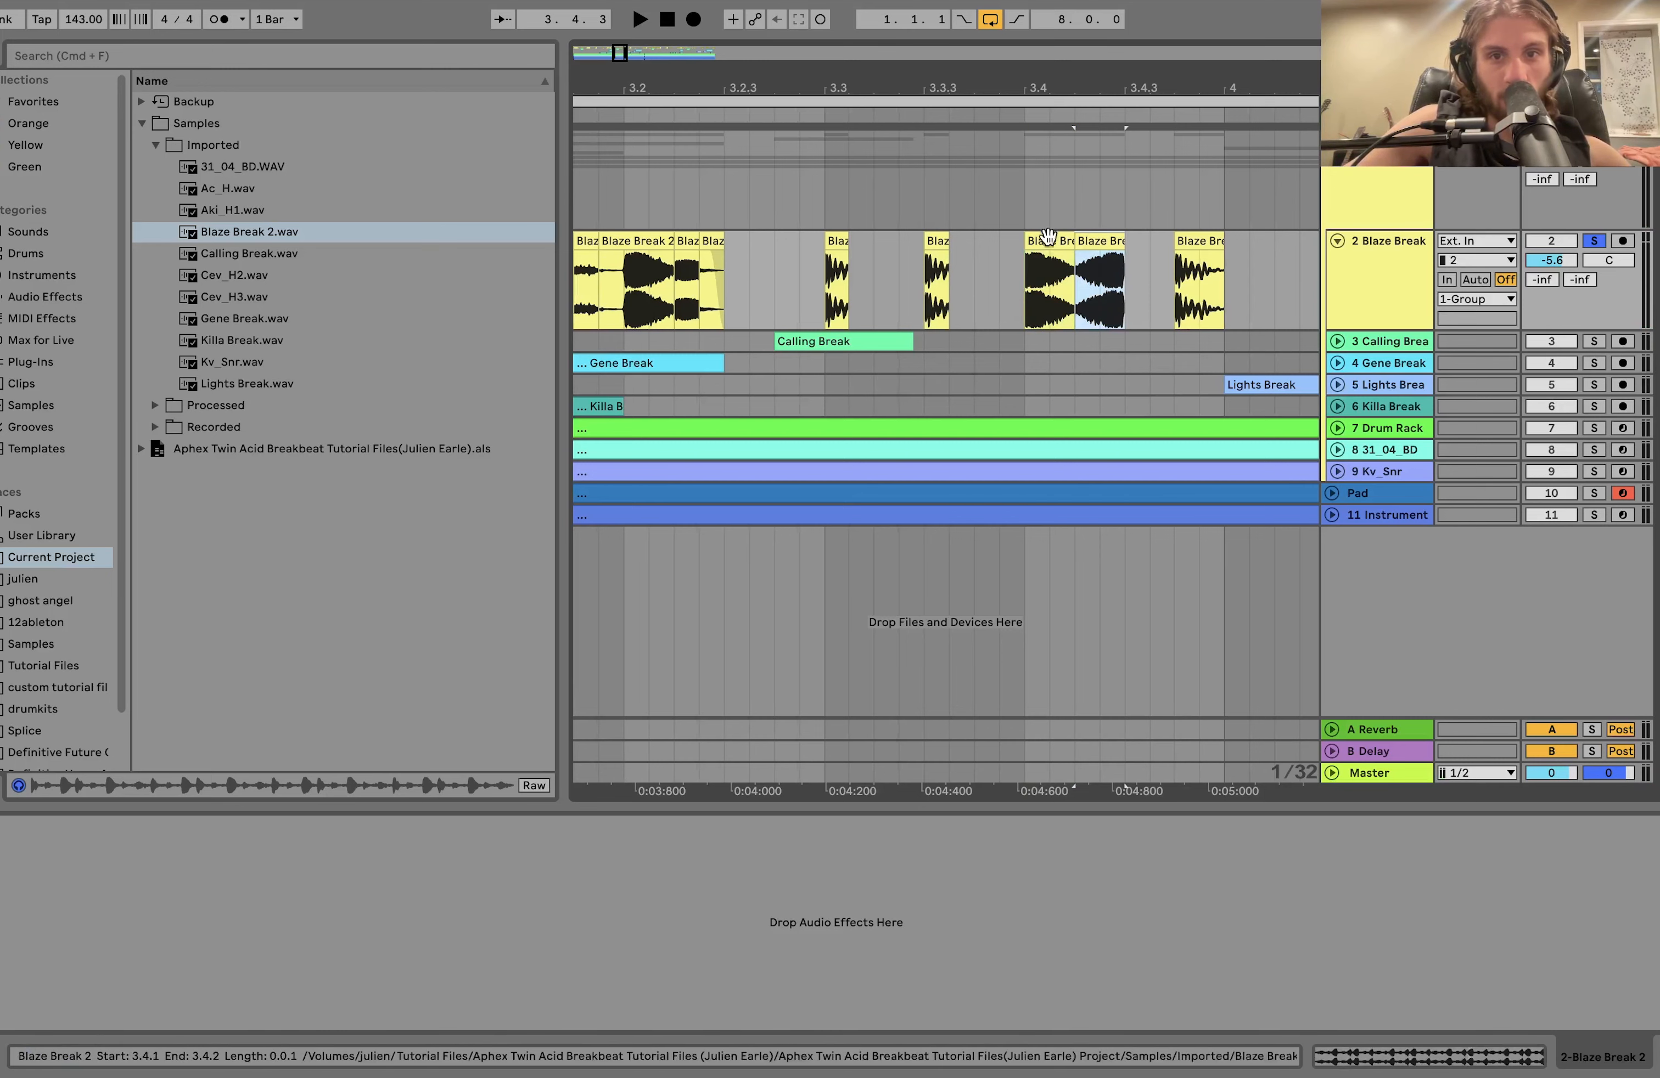
Play the slice at 3.4.1 followed by its reversed copy.
click(1050, 241)
key(minus)
key(minus)
key(minus)
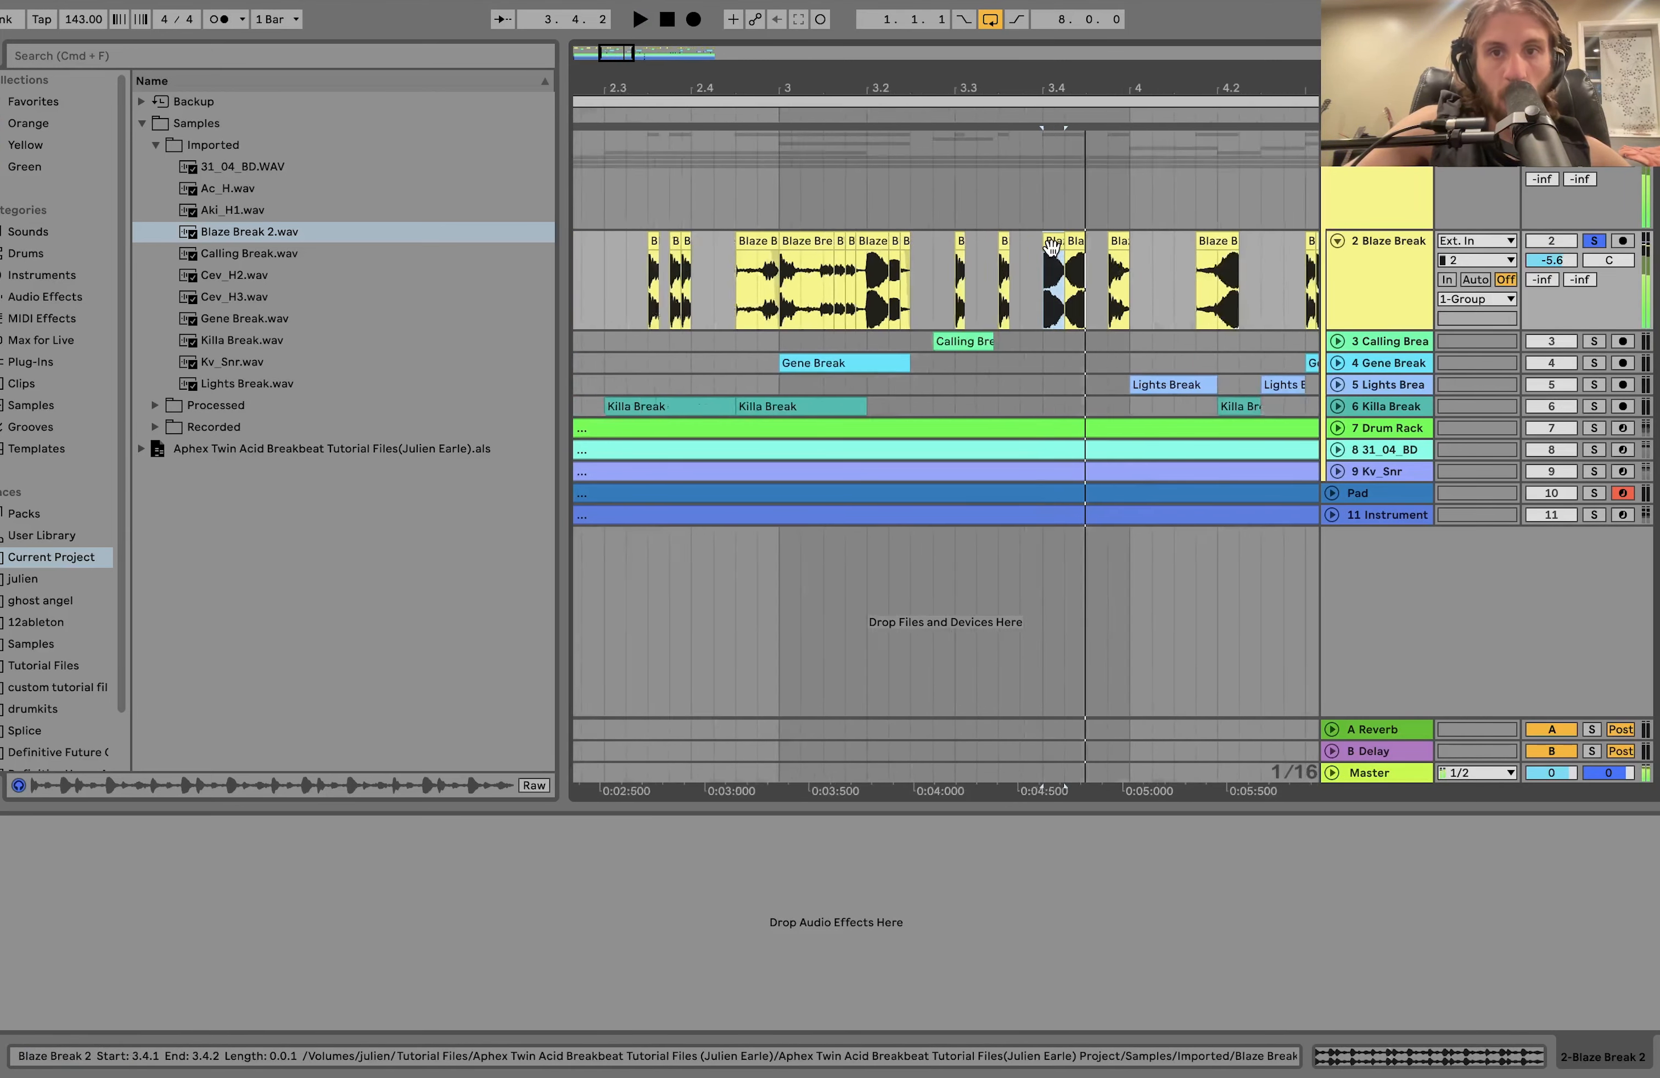
Play the Blaze Break track from 3.4.1 to the end of bar 3 and select the reversed slice at 4.1.4.
key(plus)
key(plus)
key(plus)
key(space)
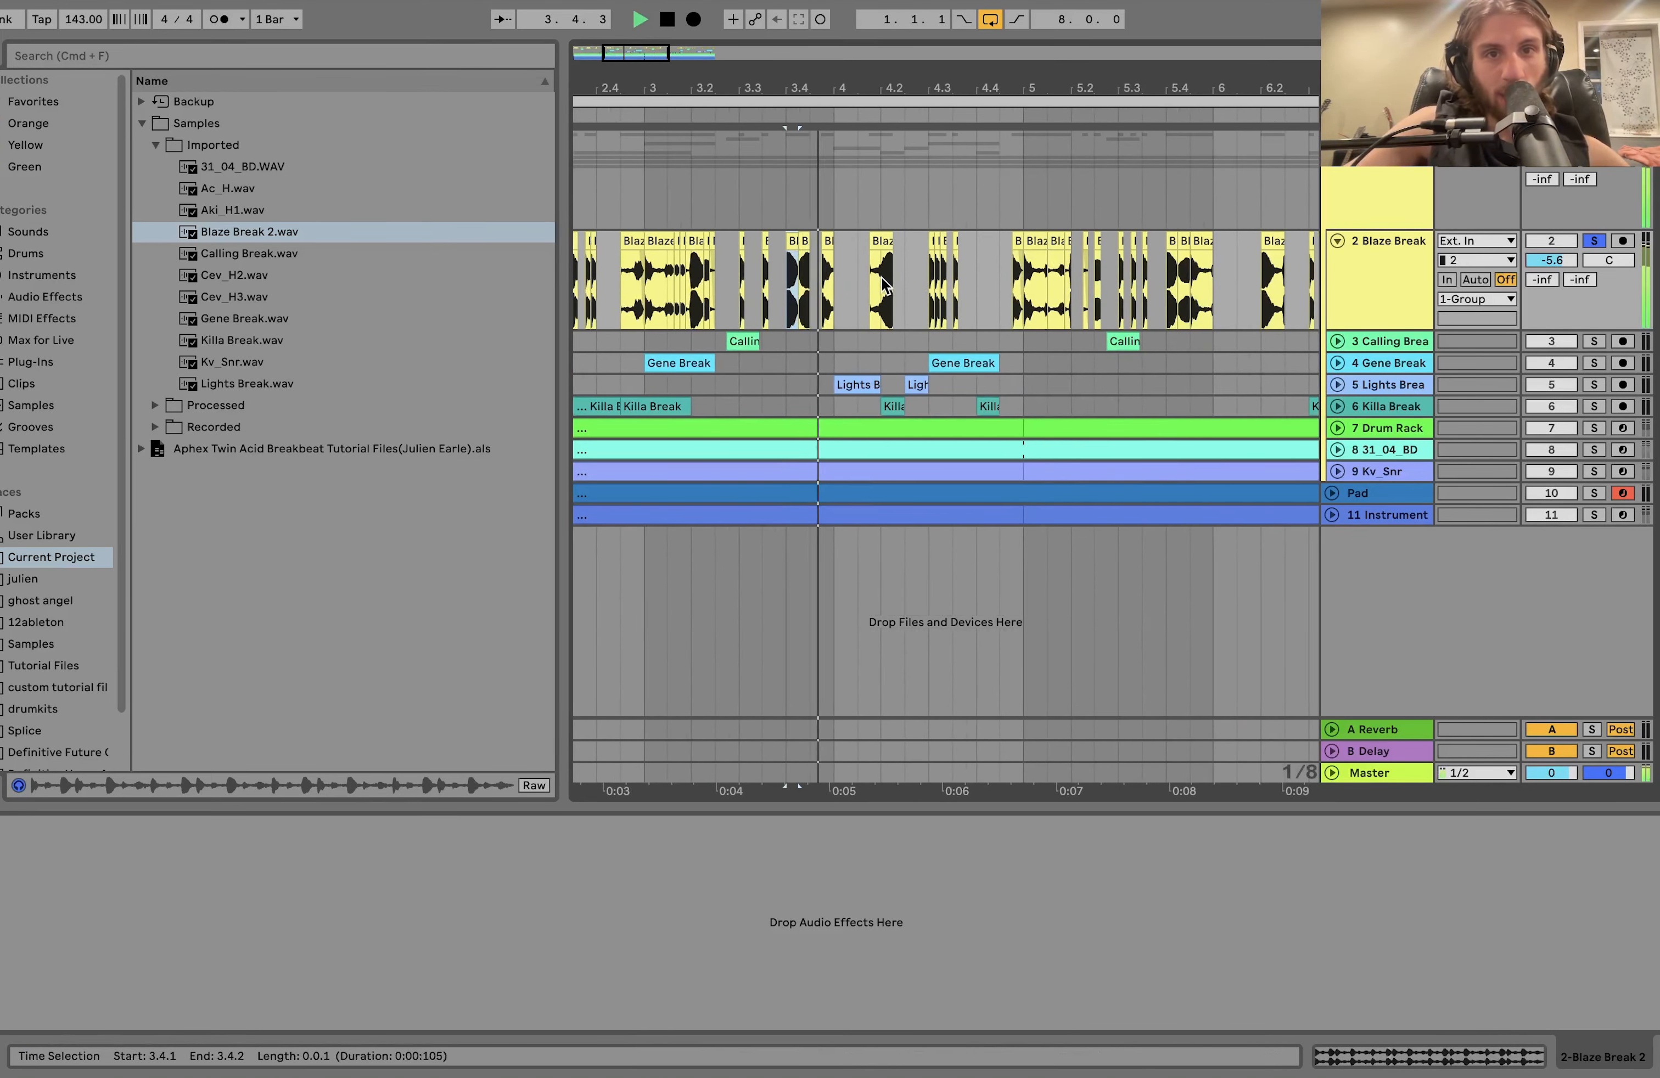
key(minus)
key(space)
click(871, 282)
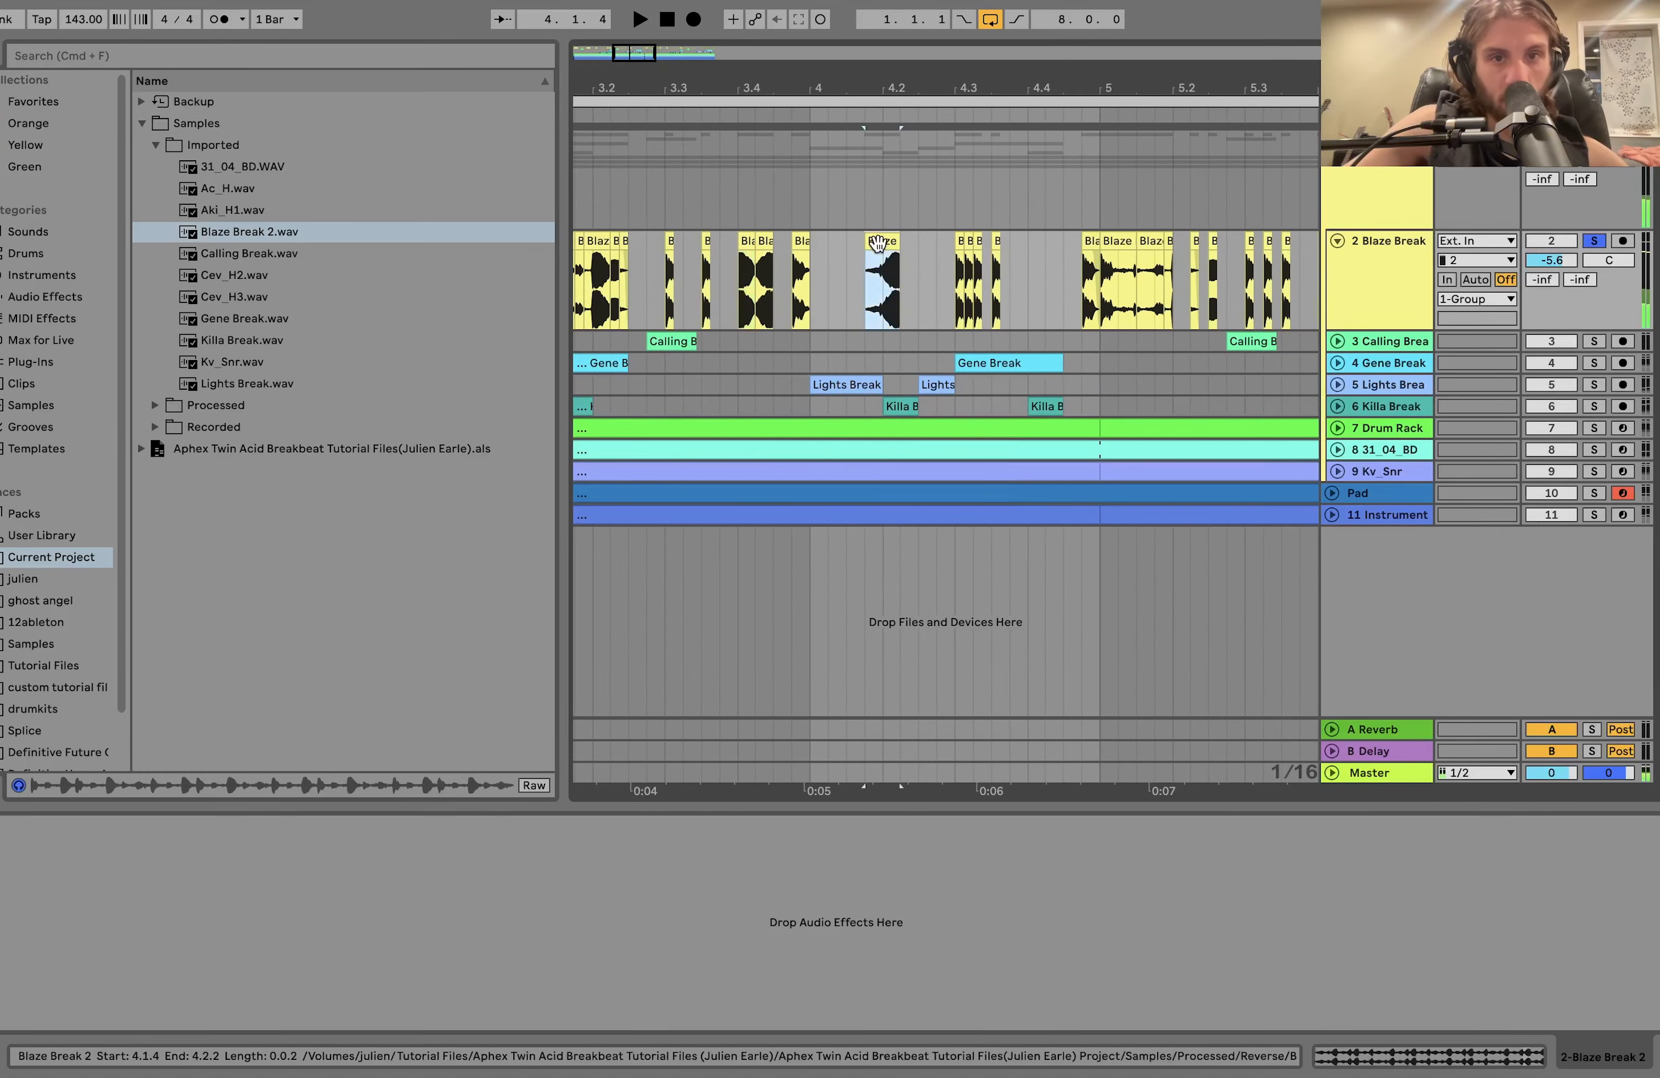
key(plus)
key(minus)
Play the roll of short Blaze Break slices starting at 4.3.1.
click(952, 280)
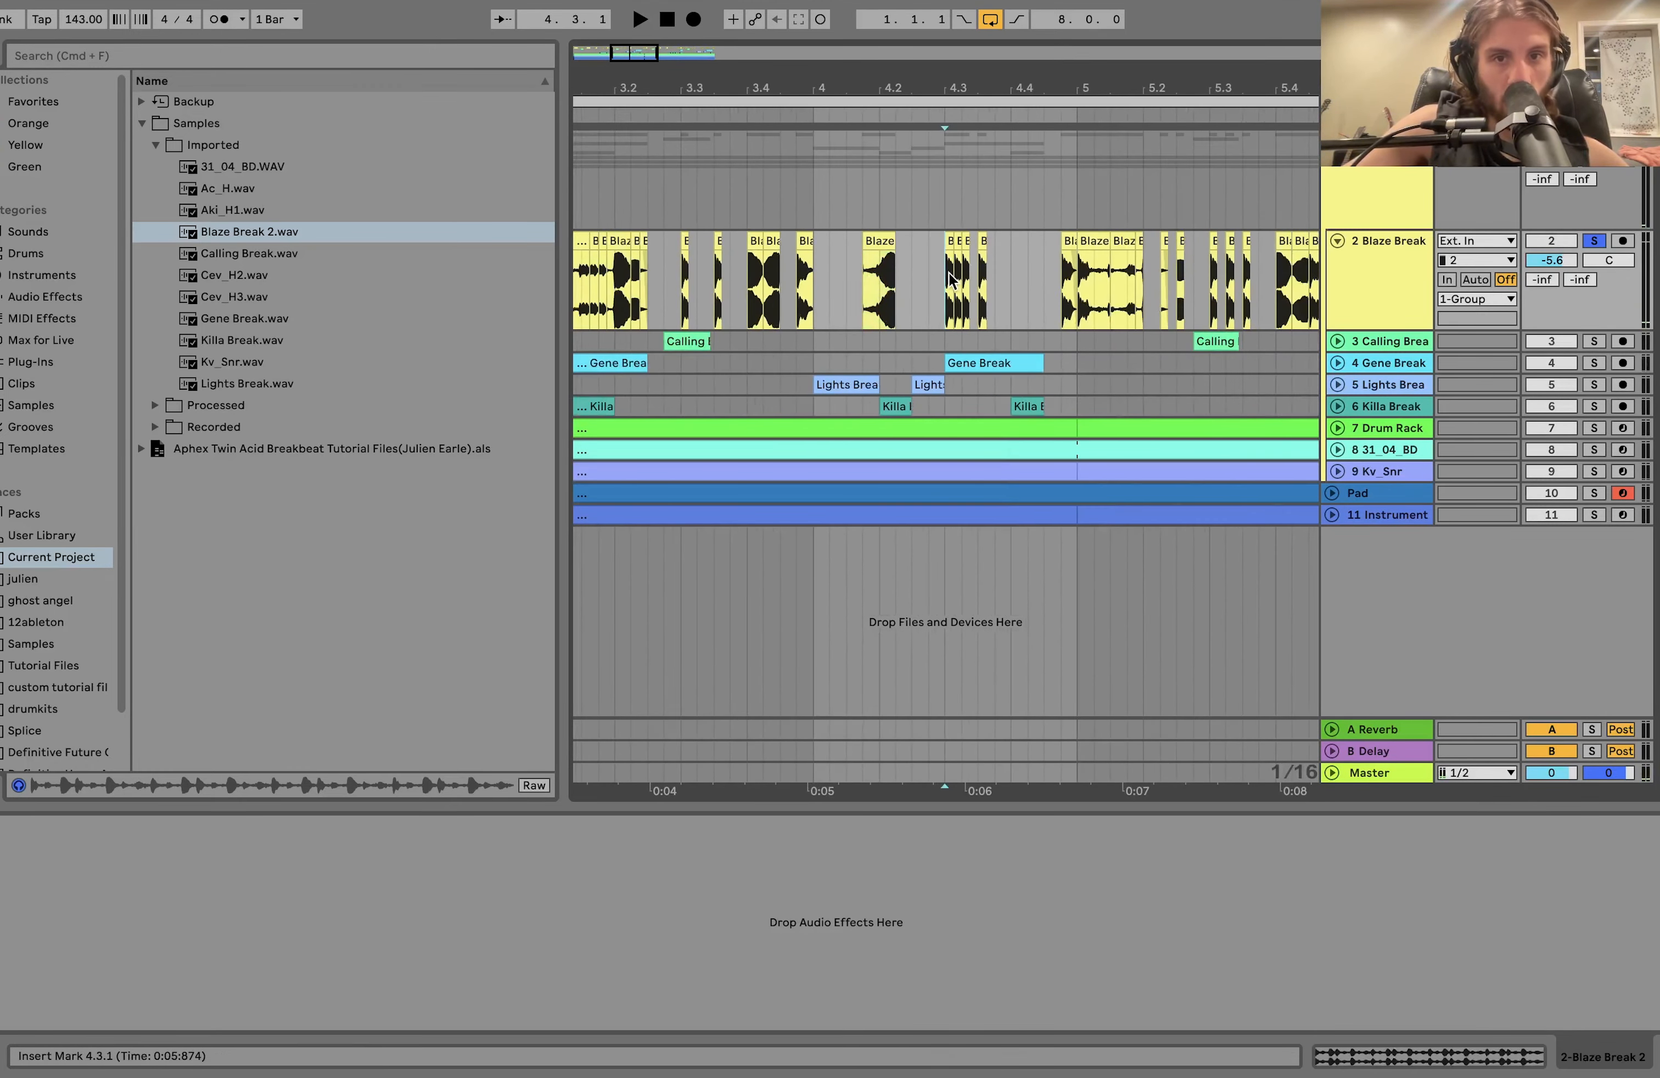
key(plus)
key(plus)
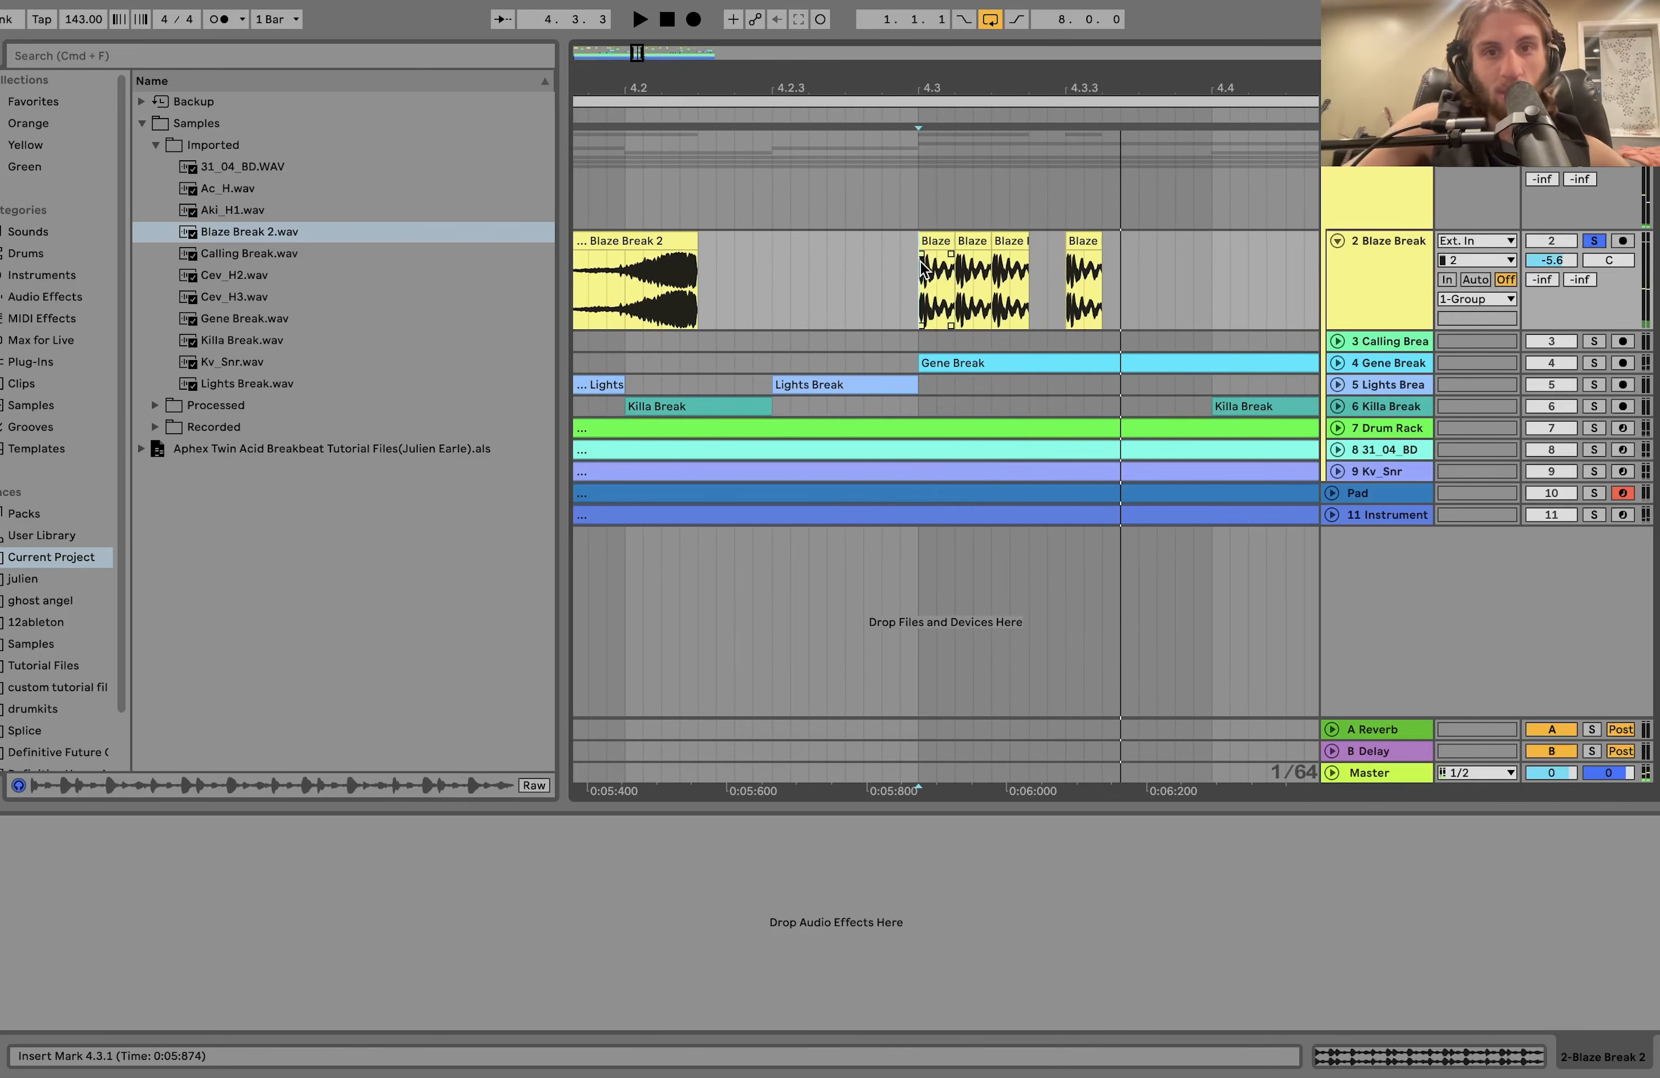
key(minus)
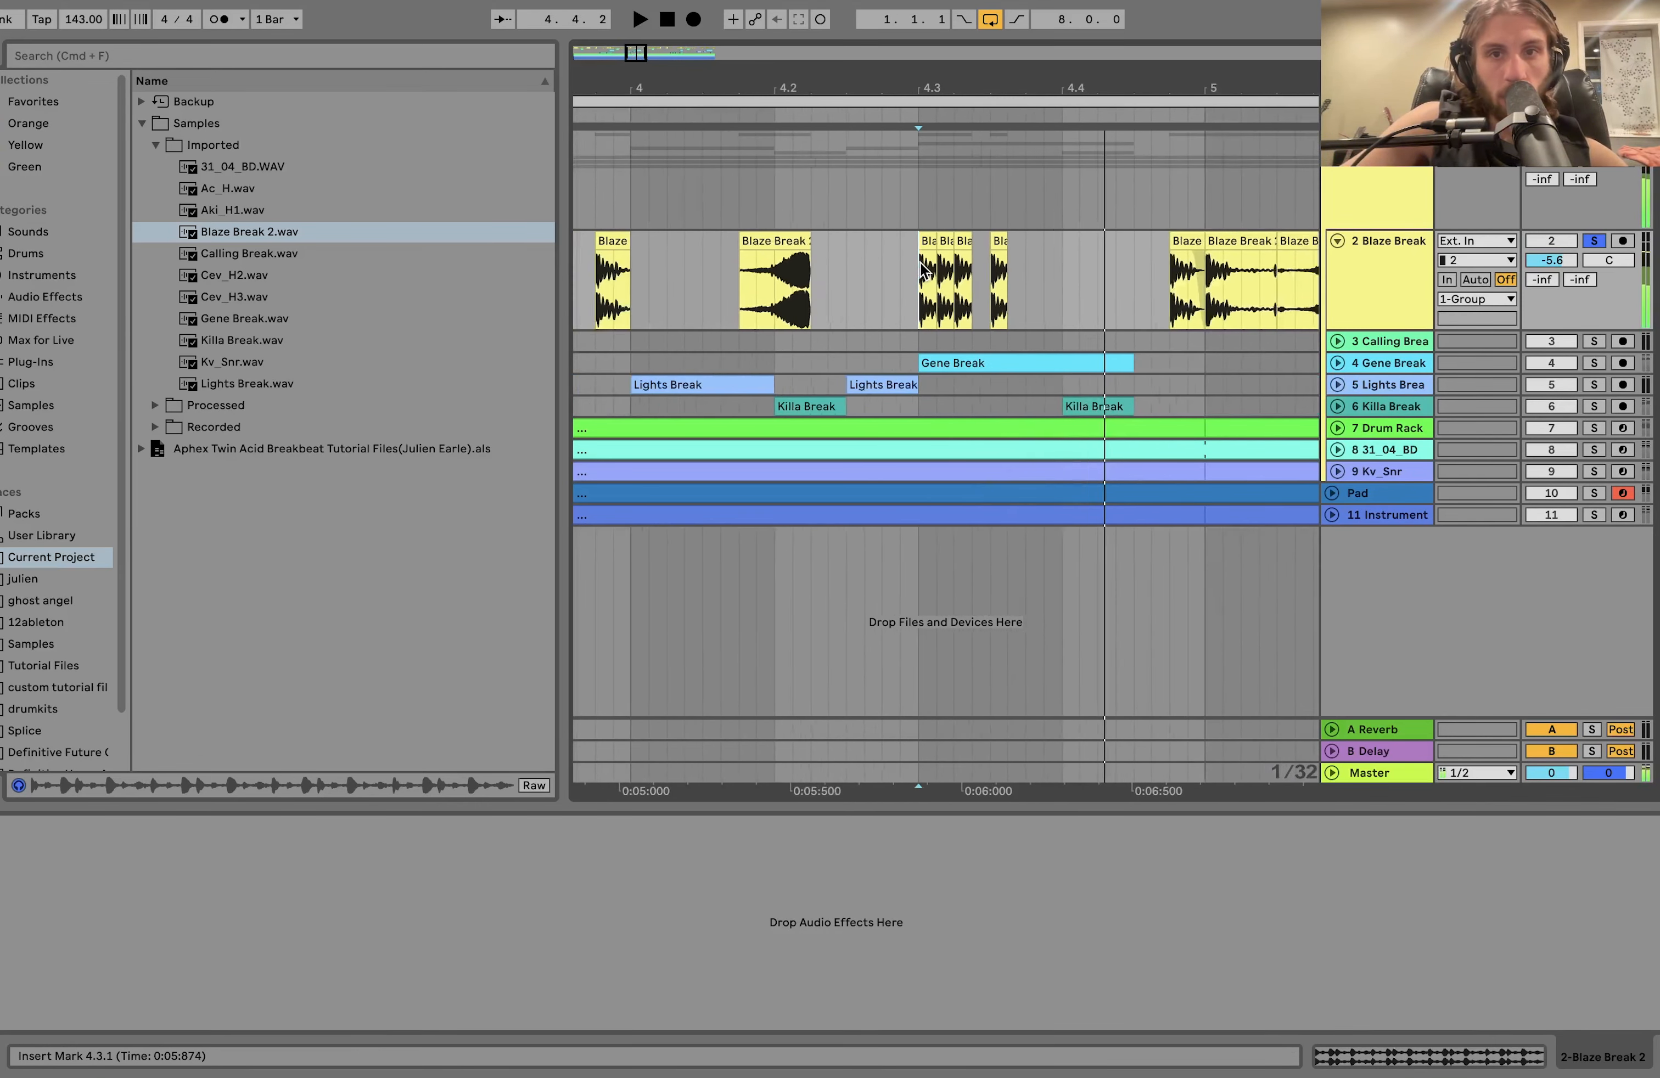
key(minus)
Play the Blaze Break track from 4.4.1 through bars 5 to 8.
click(990, 280)
key(space)
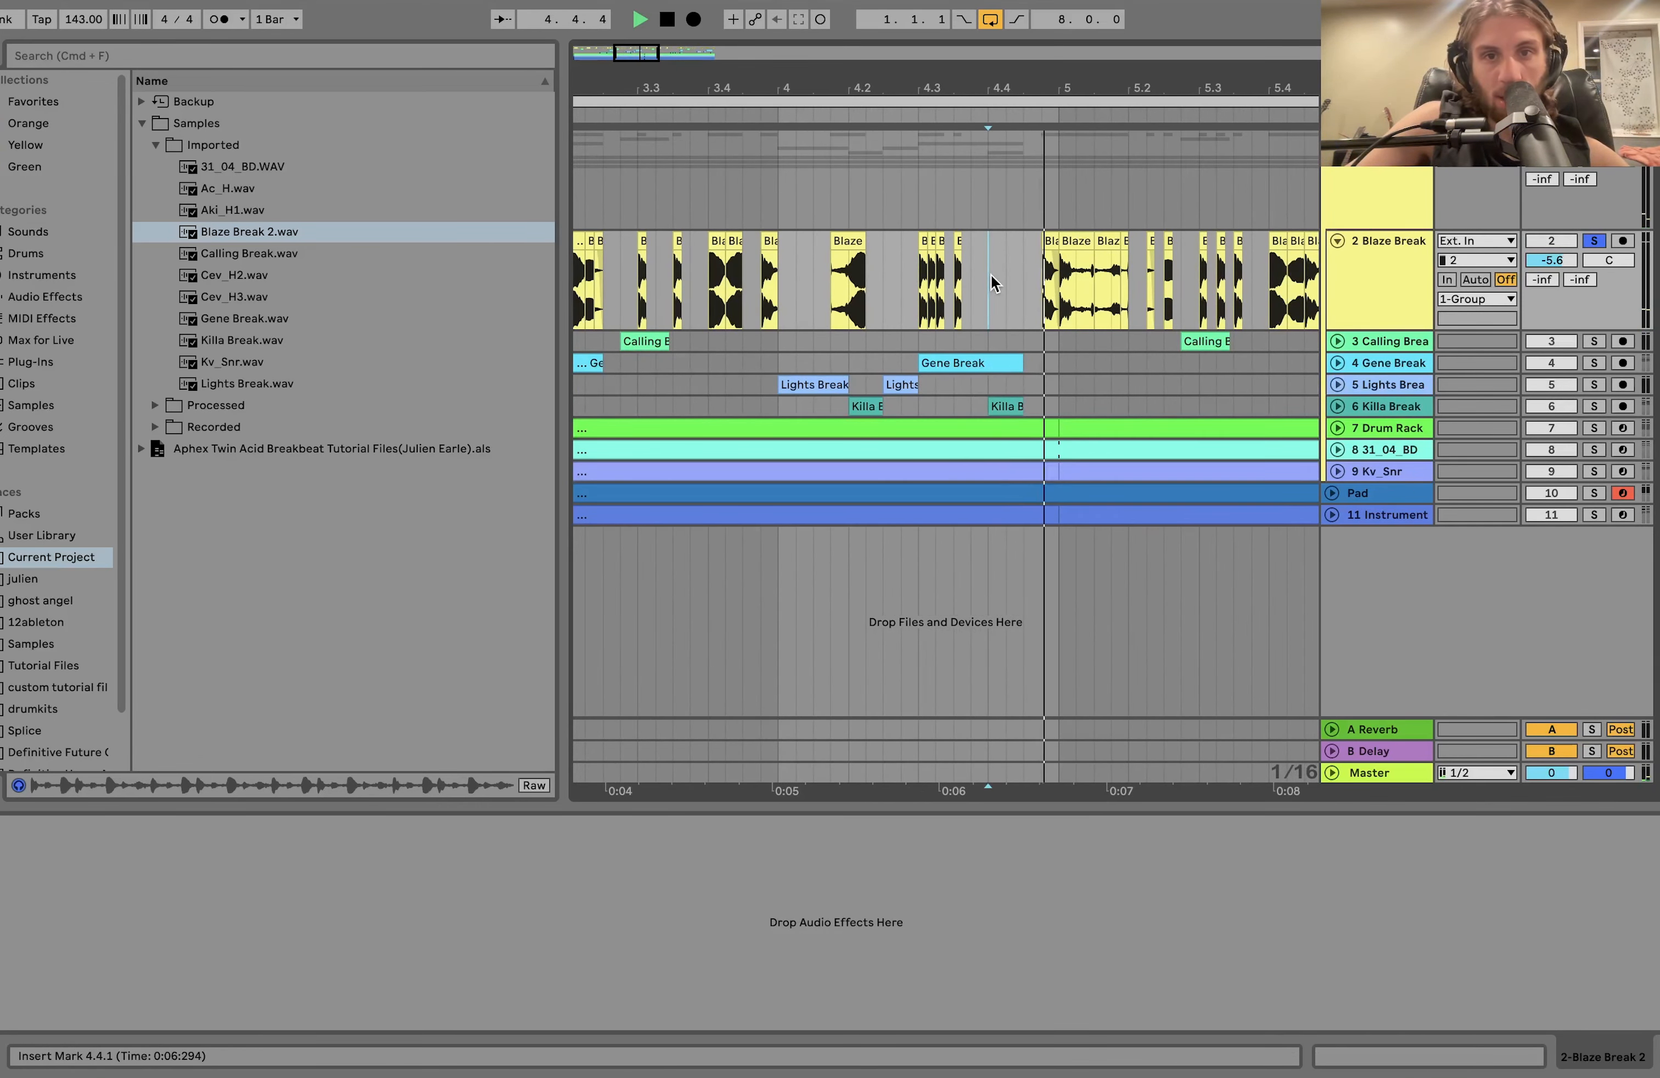
scroll(990, 274, down, 5)
scroll(860, 288, up, 6)
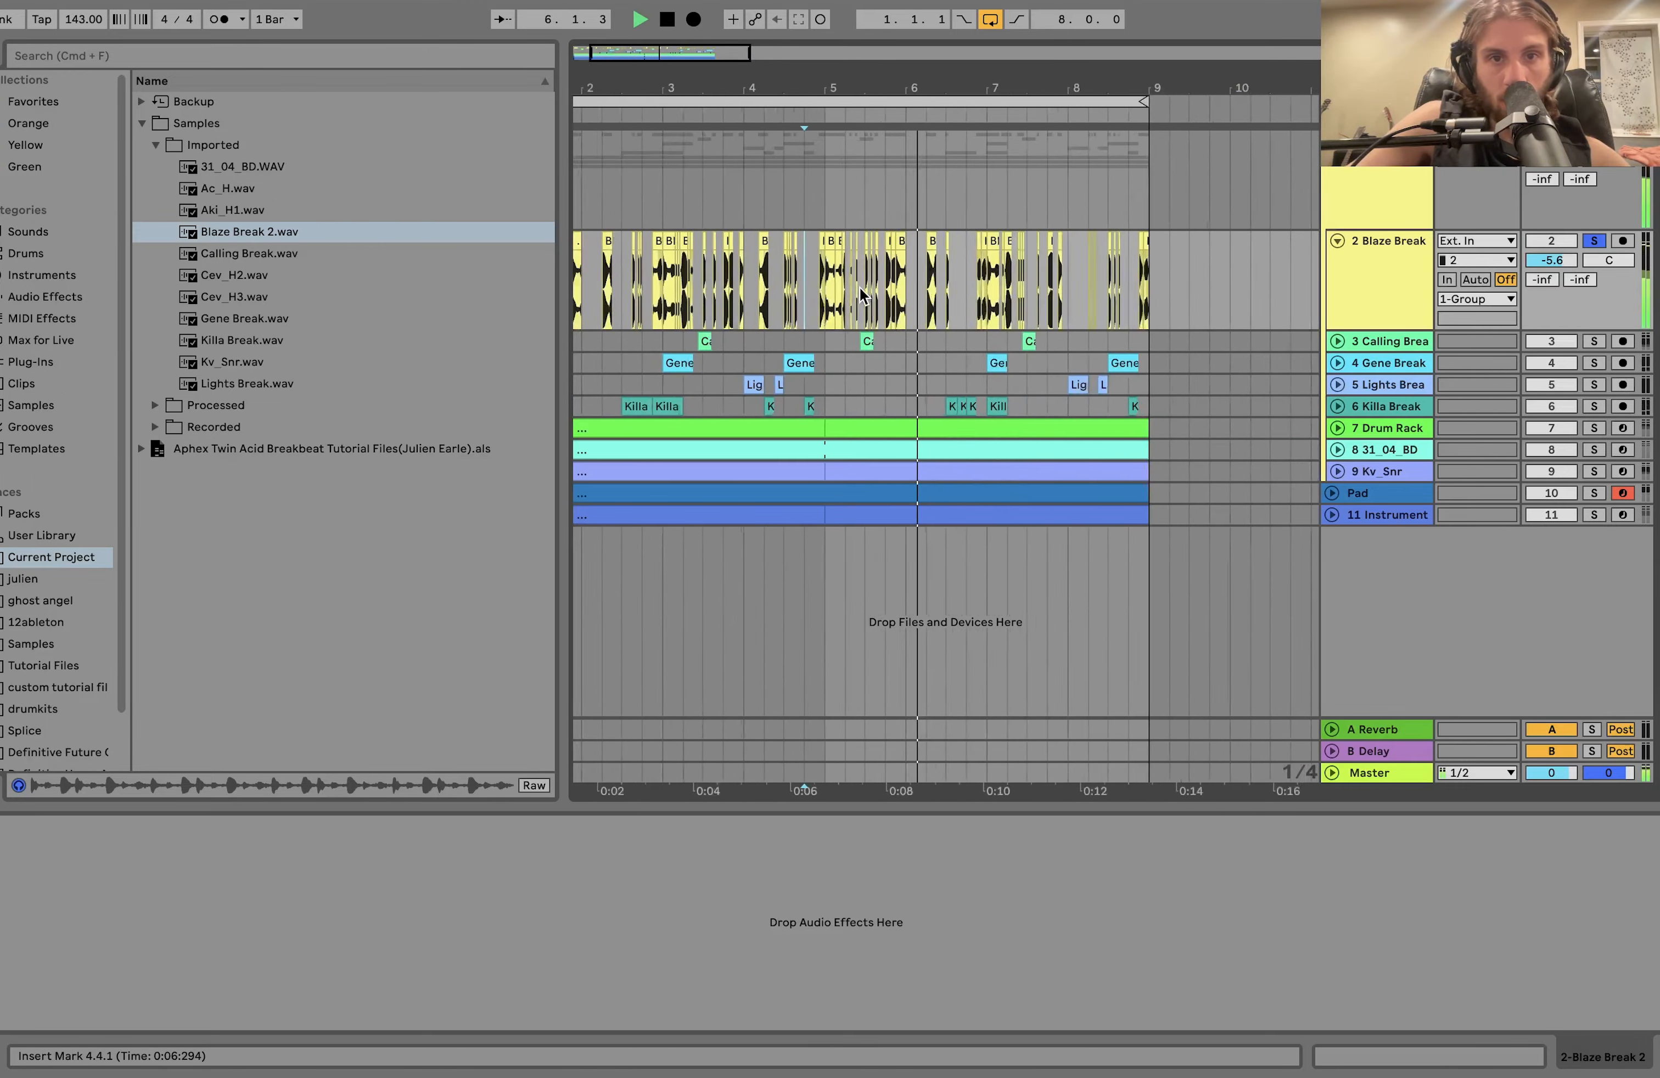
scroll(863, 295, down, 4)
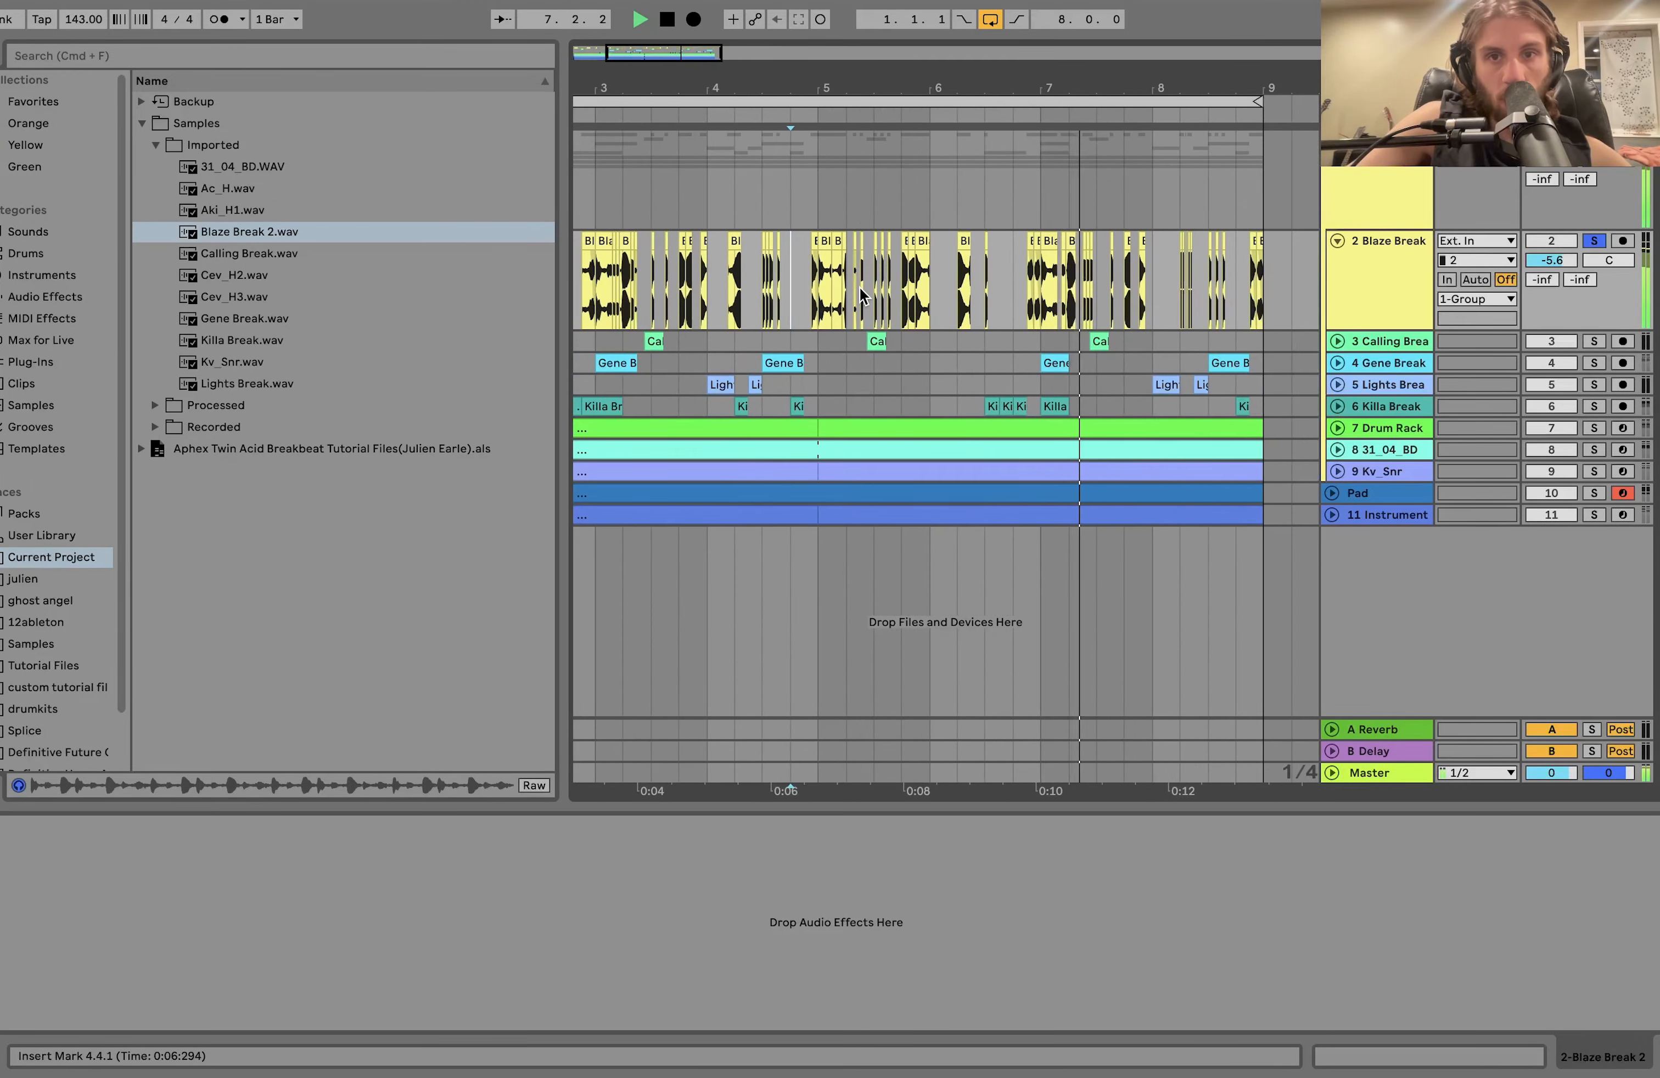
scroll(863, 295, down, 2)
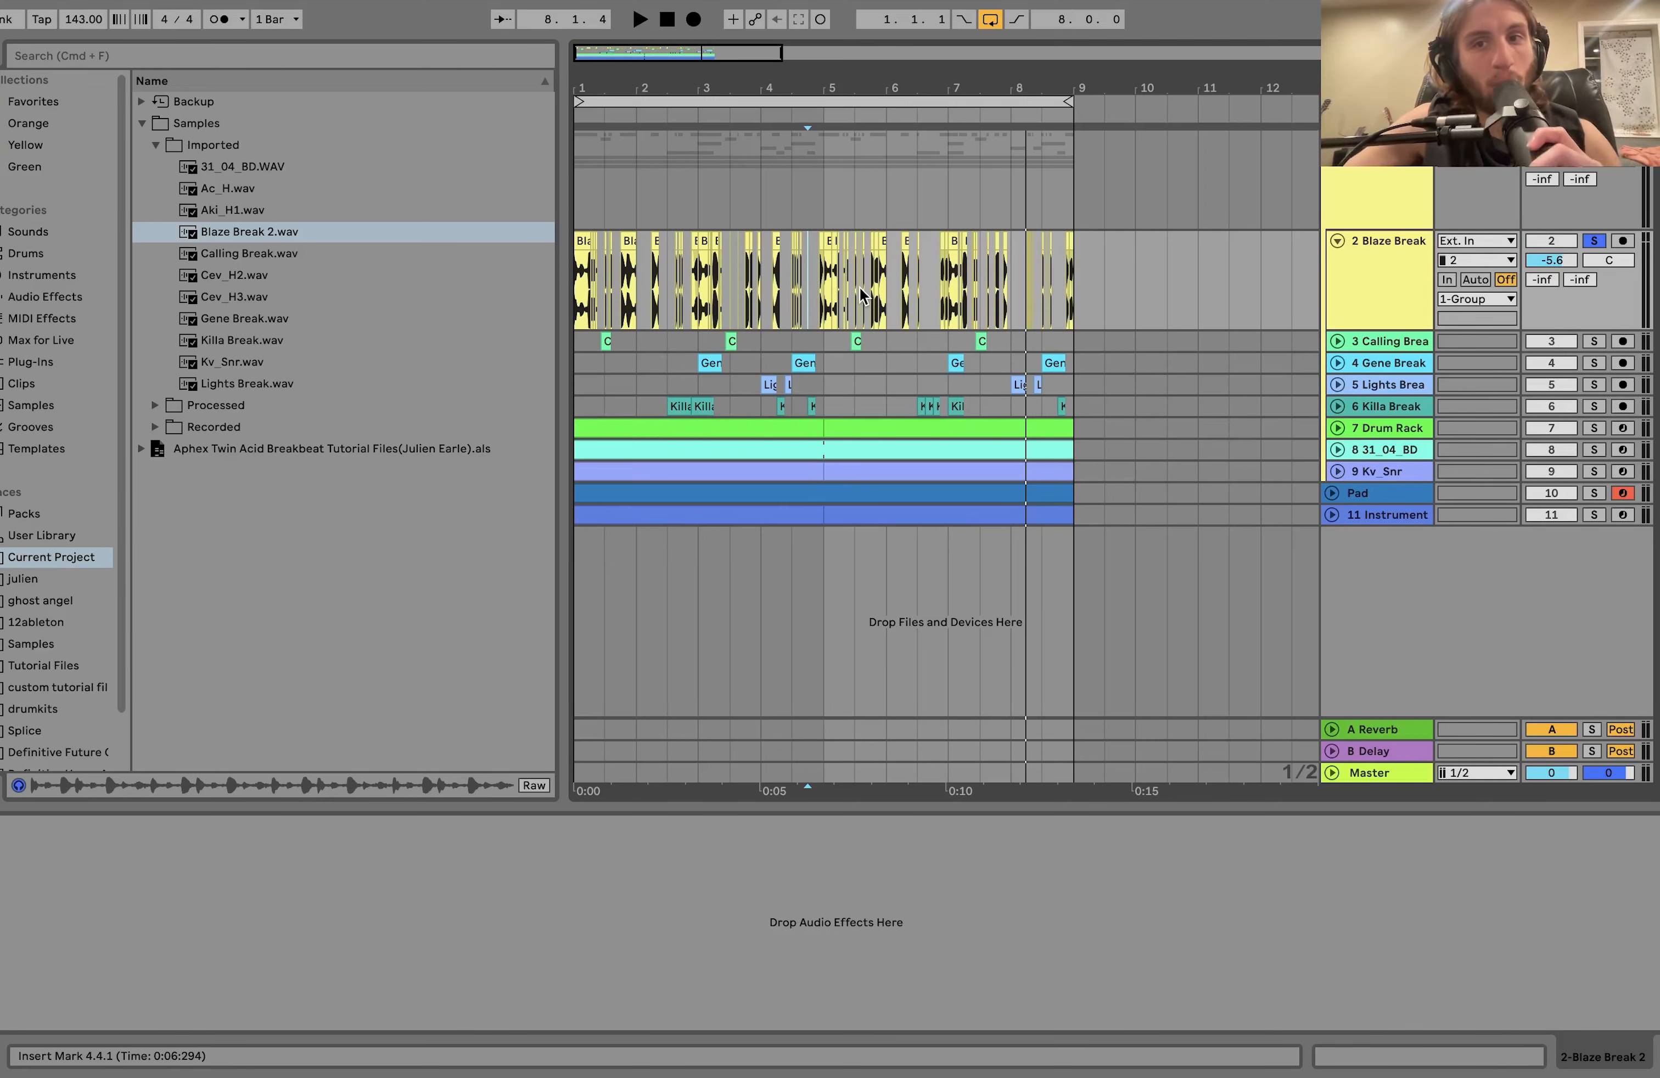
Play the Blaze Break track from 4.1.1 and set the loop to bar 4, from 4.1.1 to 5.1.1.
scroll(861, 296, up, 5)
scroll(864, 294, left, 3)
scroll(868, 293, up, 3)
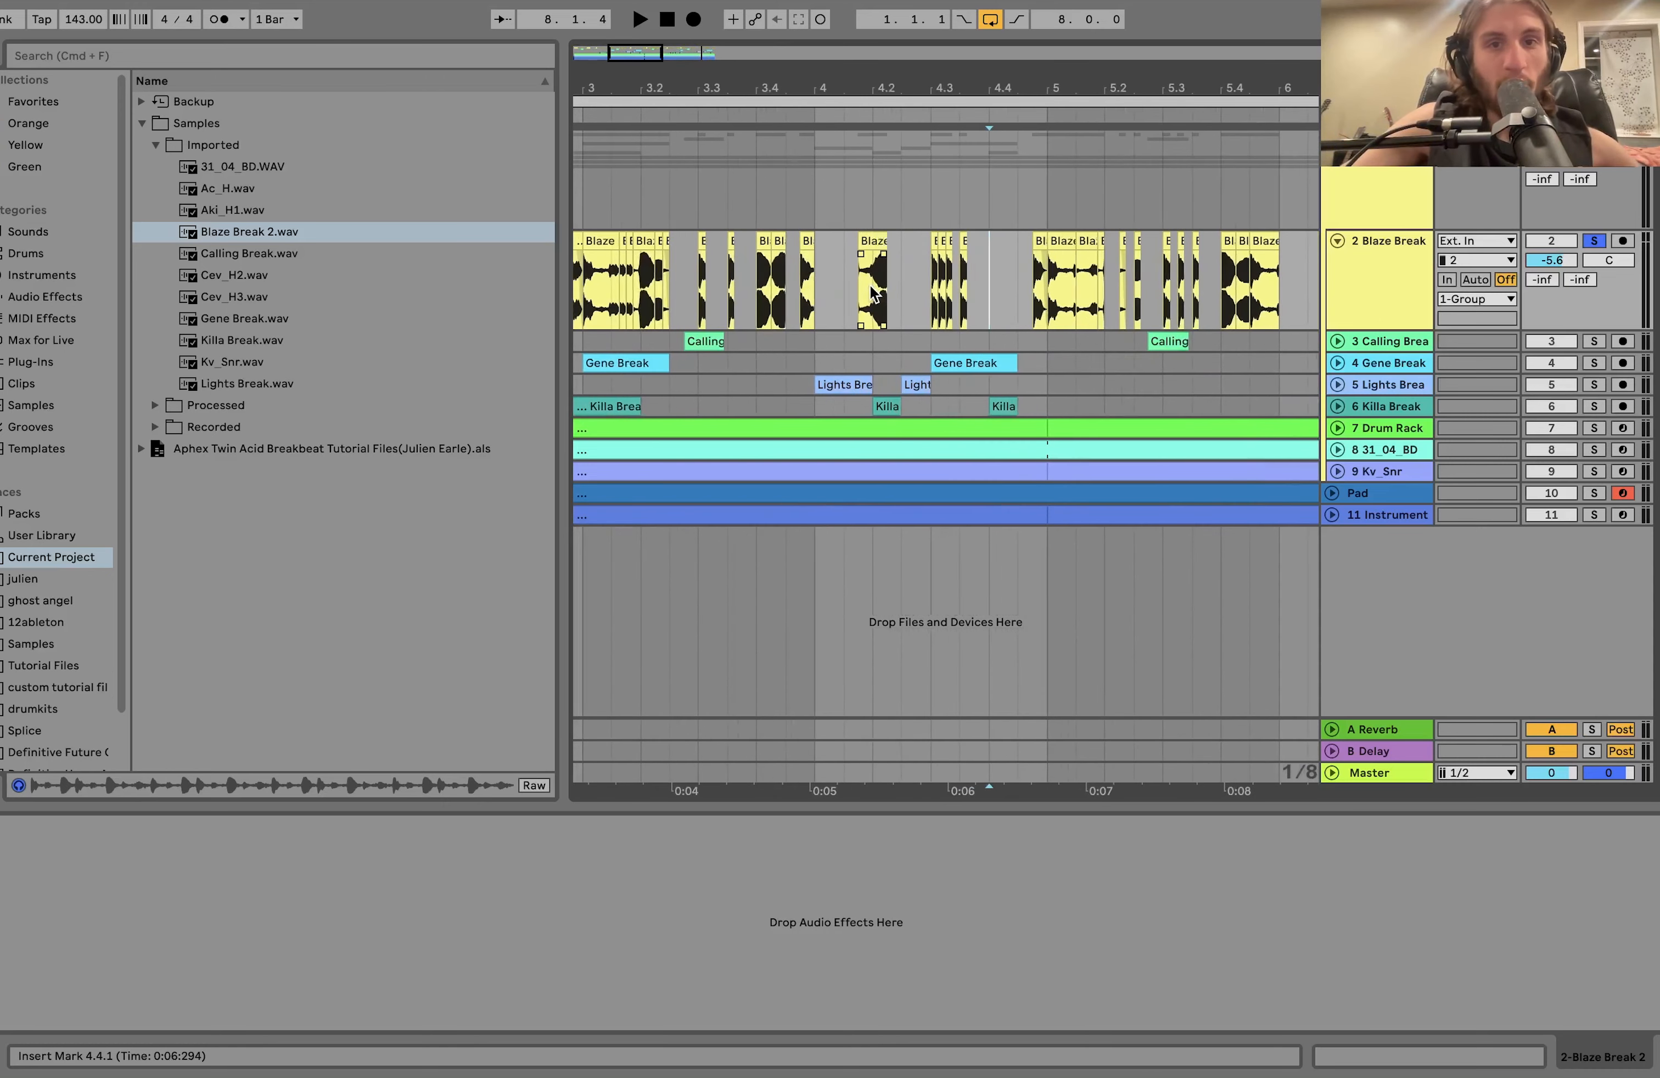
scroll(871, 293, left, 3)
click(940, 296)
key(space)
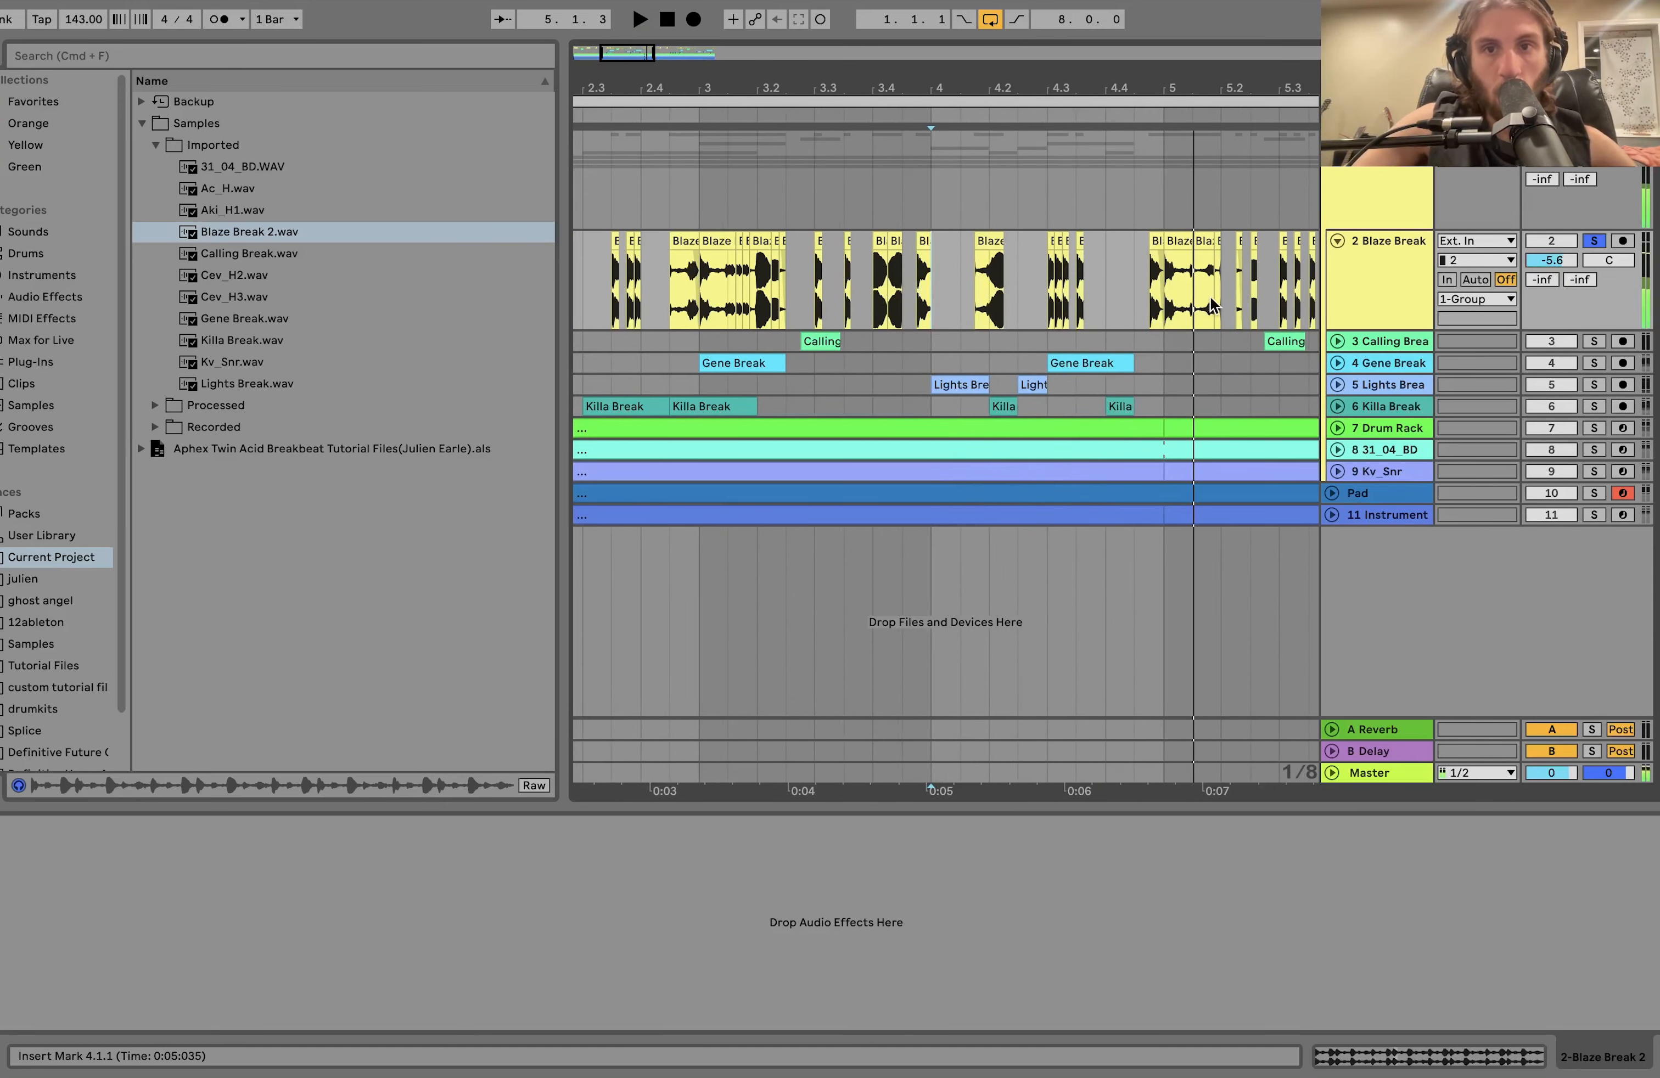
shift+click(1161, 299)
key(super+l)
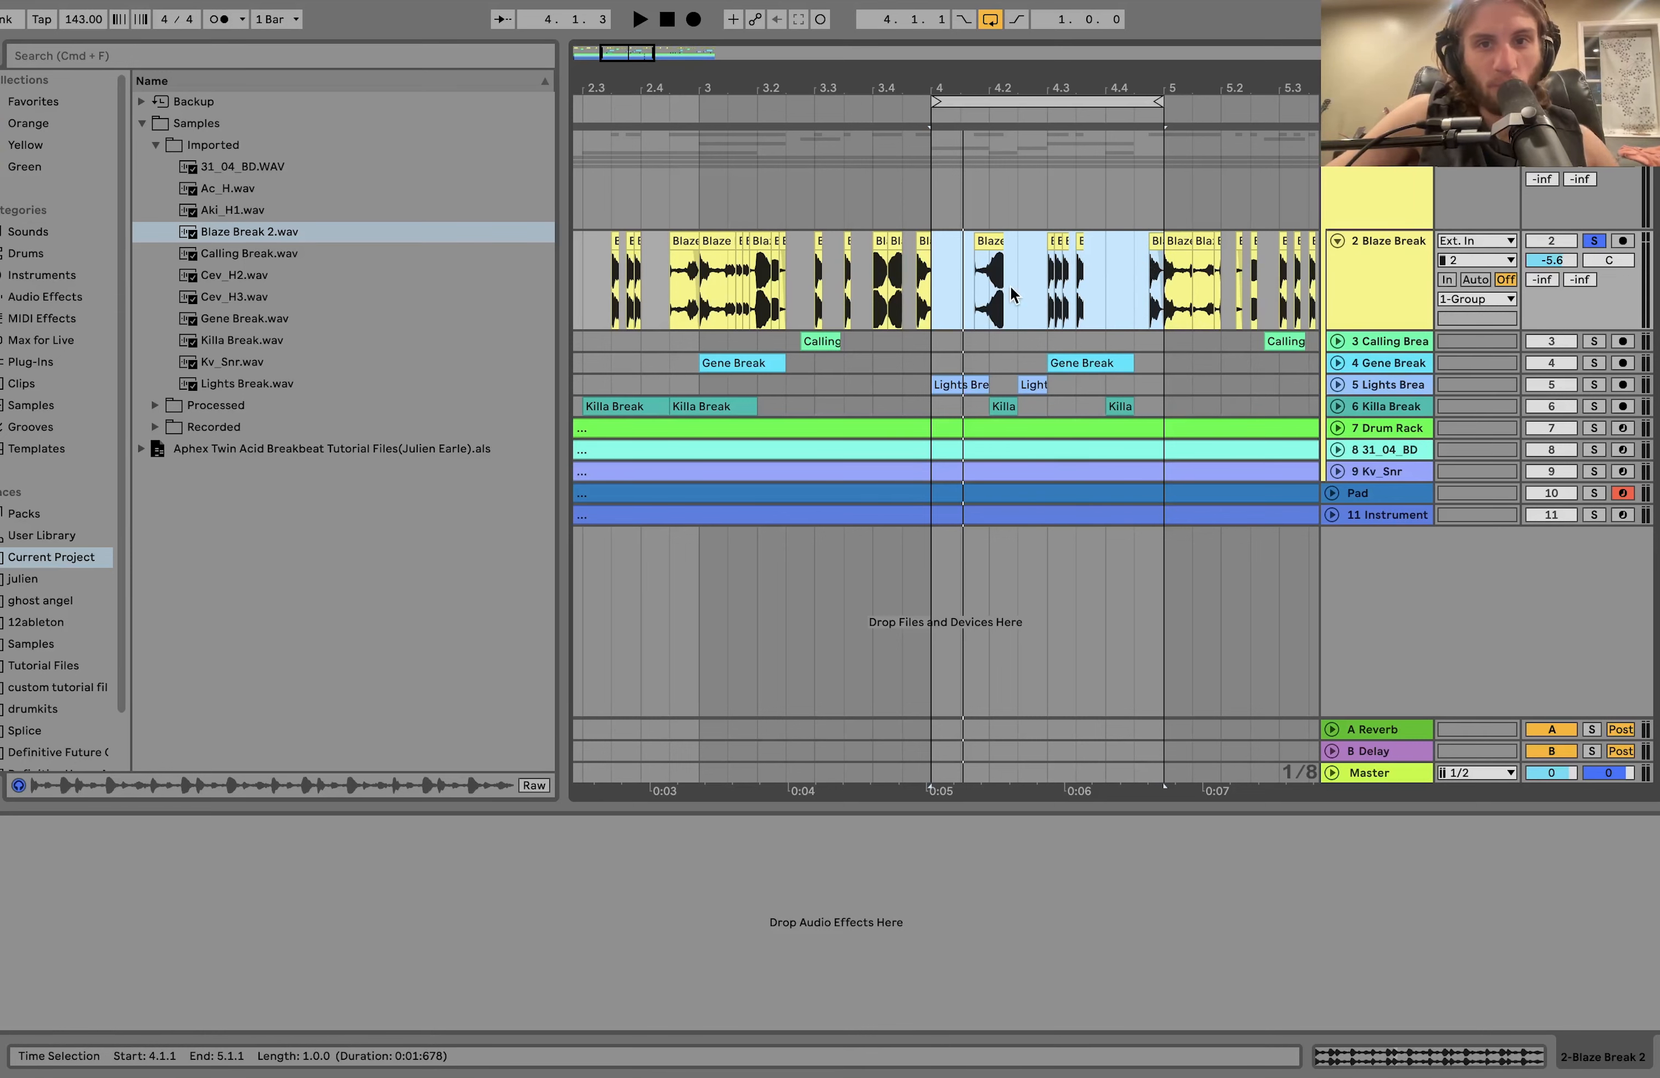
Try filling the gap between 4.2.1 and 4.3.1 with more Blaze Break material and play it from 4.1.1.
scroll(1013, 294, up, 3)
click(980, 241)
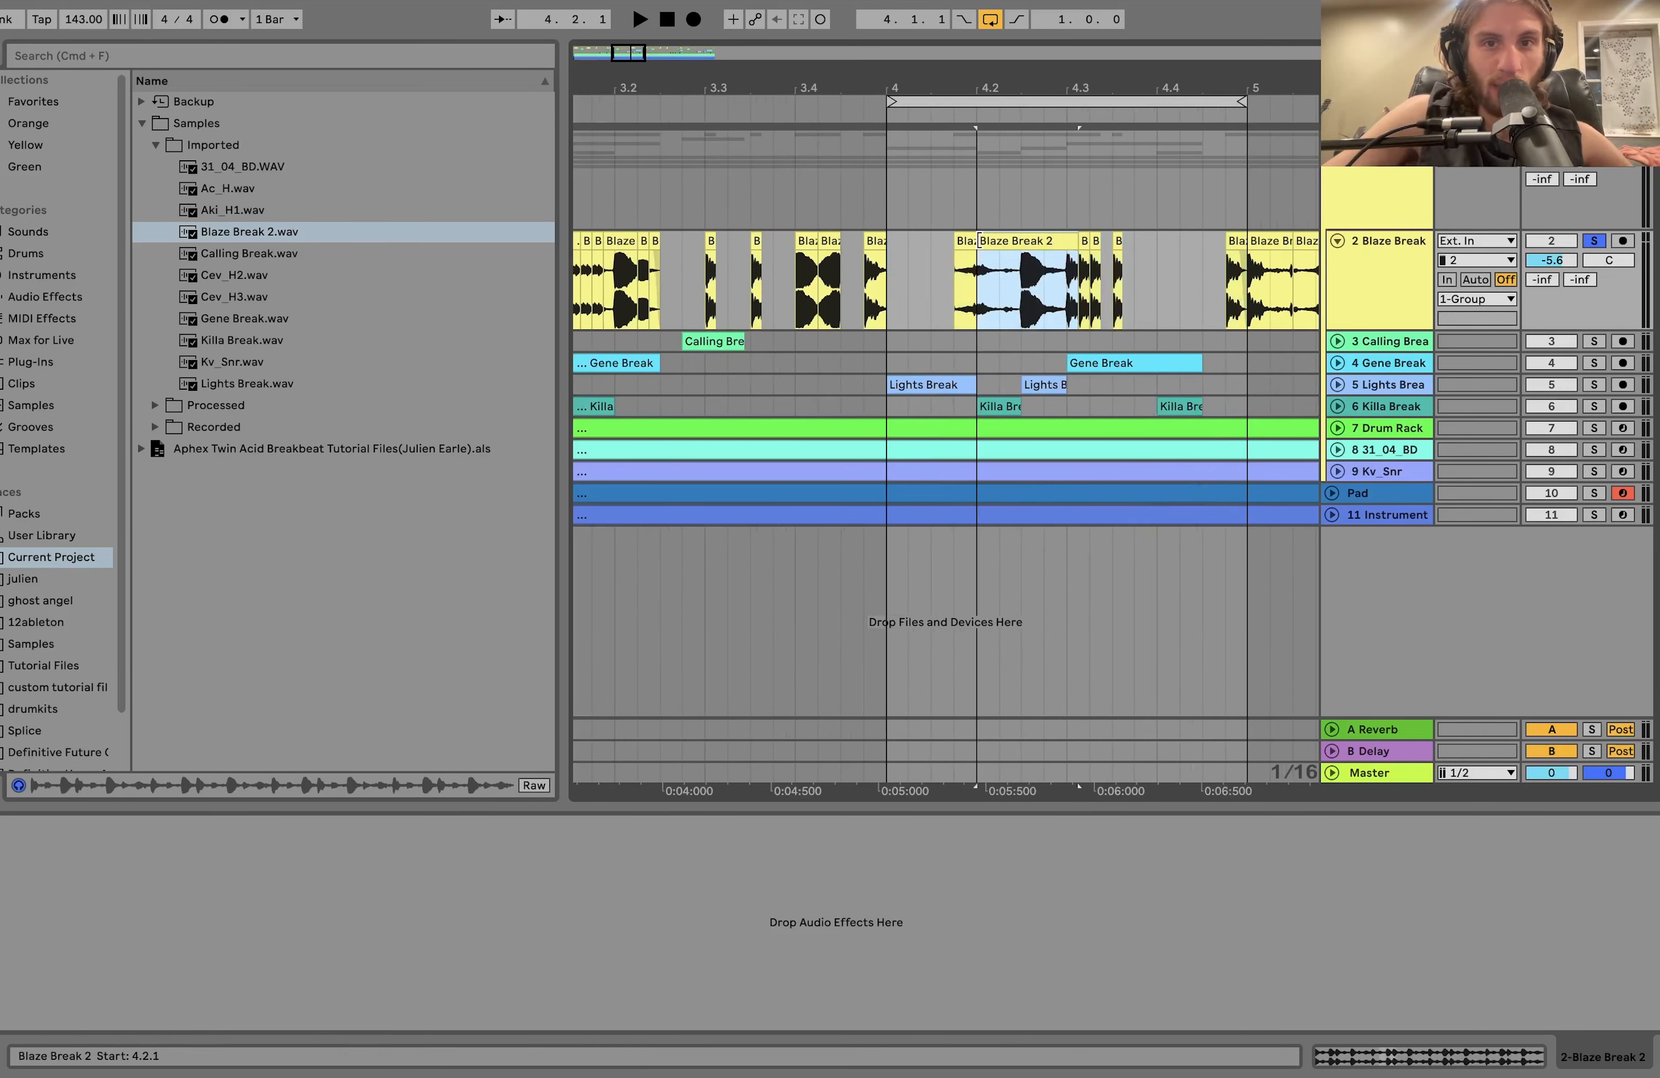
drag(980, 241, 1001, 241)
click(889, 262)
key(space)
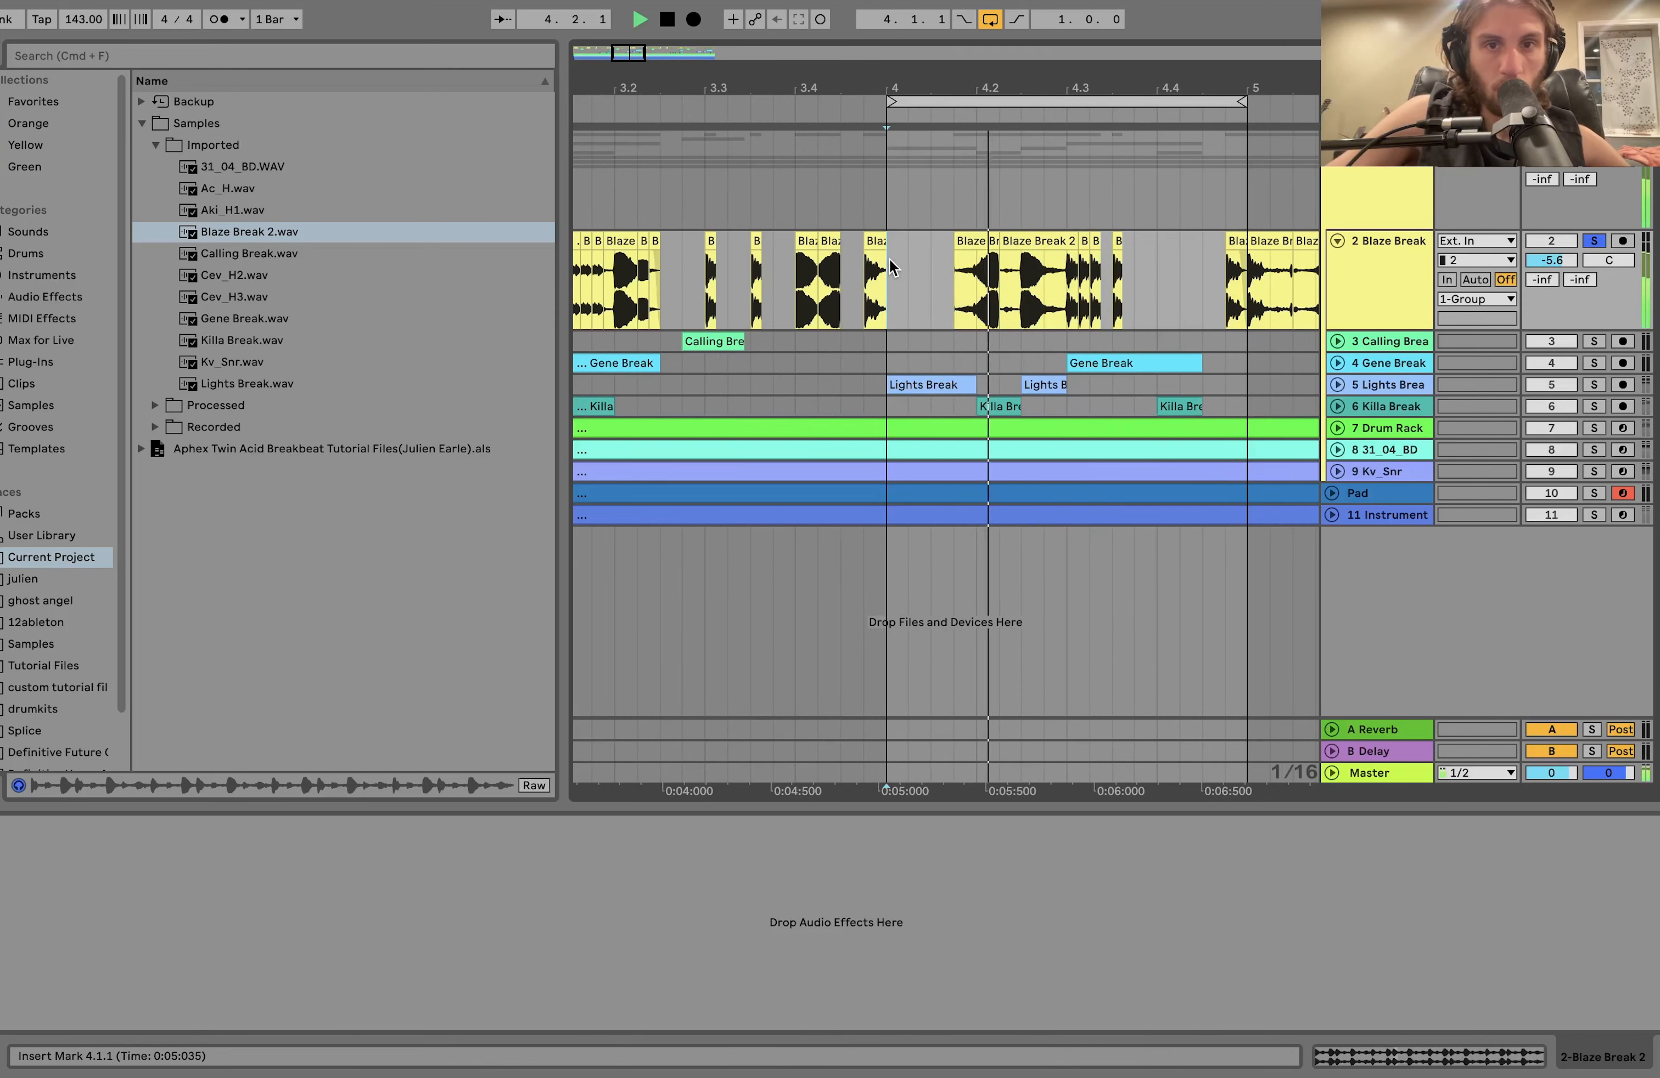
Stop playback and undo the Blaze Break material added to the gap in bar 4.
key(space)
key(super+z)
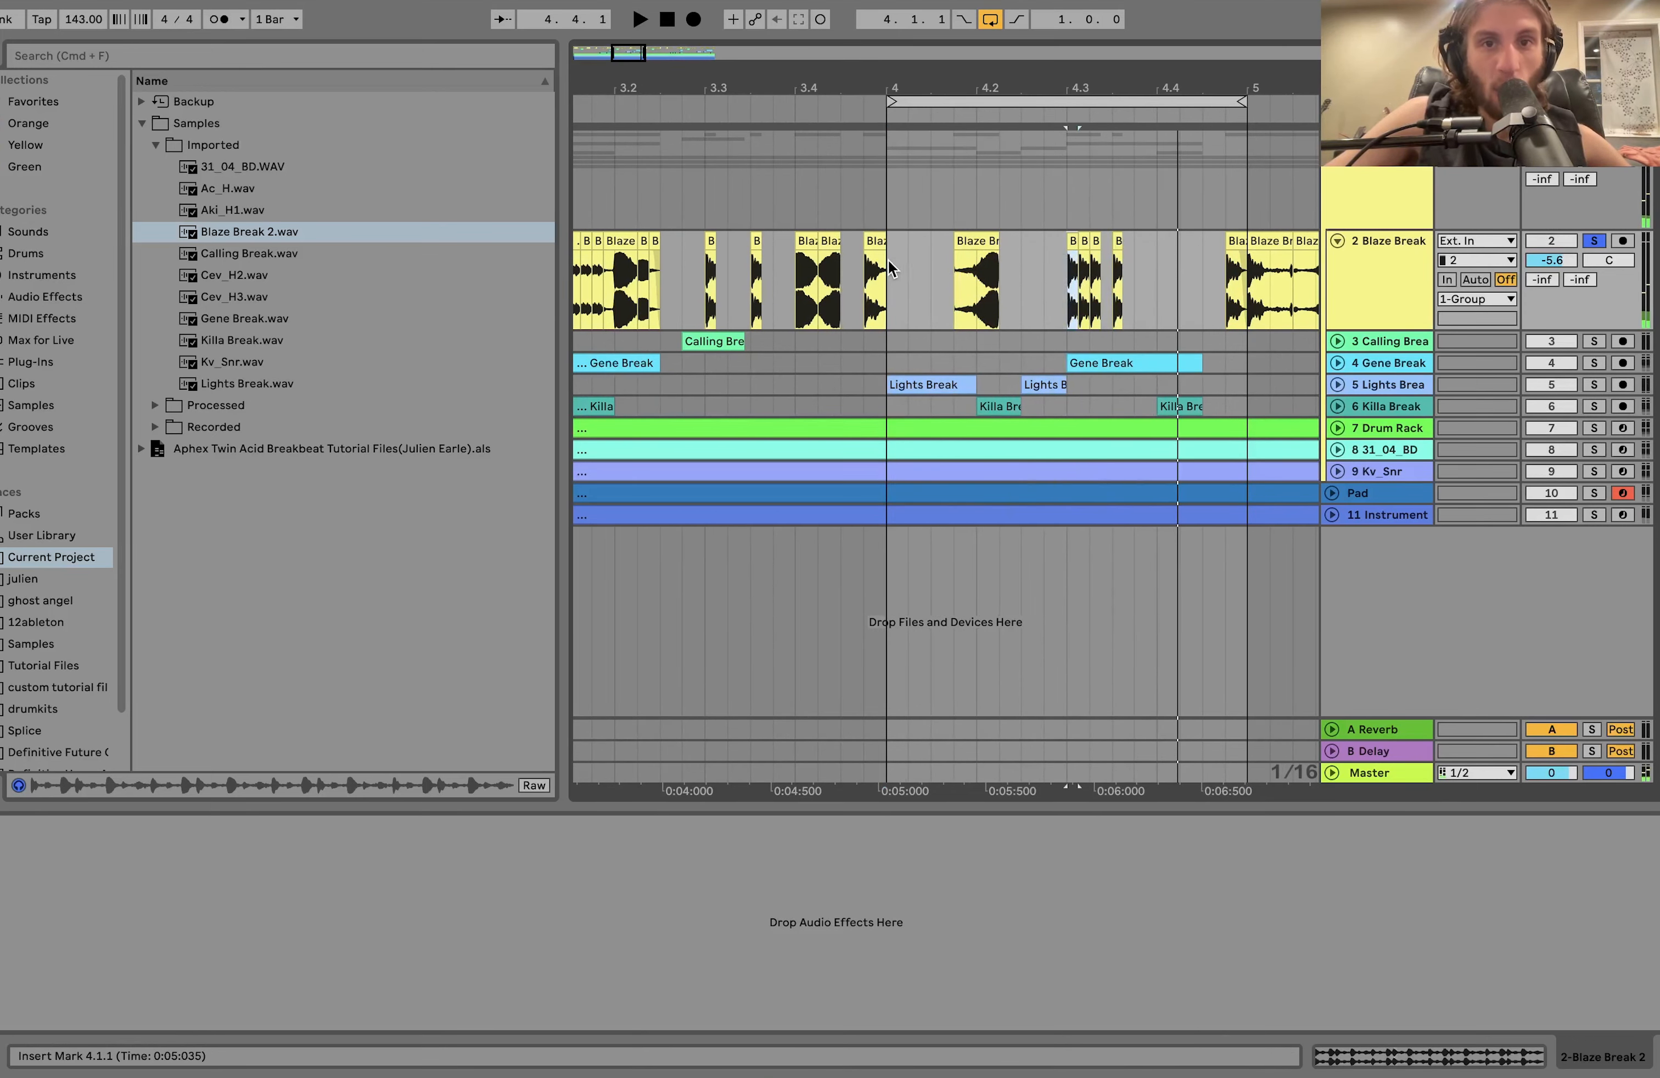
click(888, 262)
Select the Blaze Break track from 1.1.1 to 9.1.1 and set the loop to that eight-bar range.
scroll(889, 261, down, 4)
scroll(888, 262, right, 2)
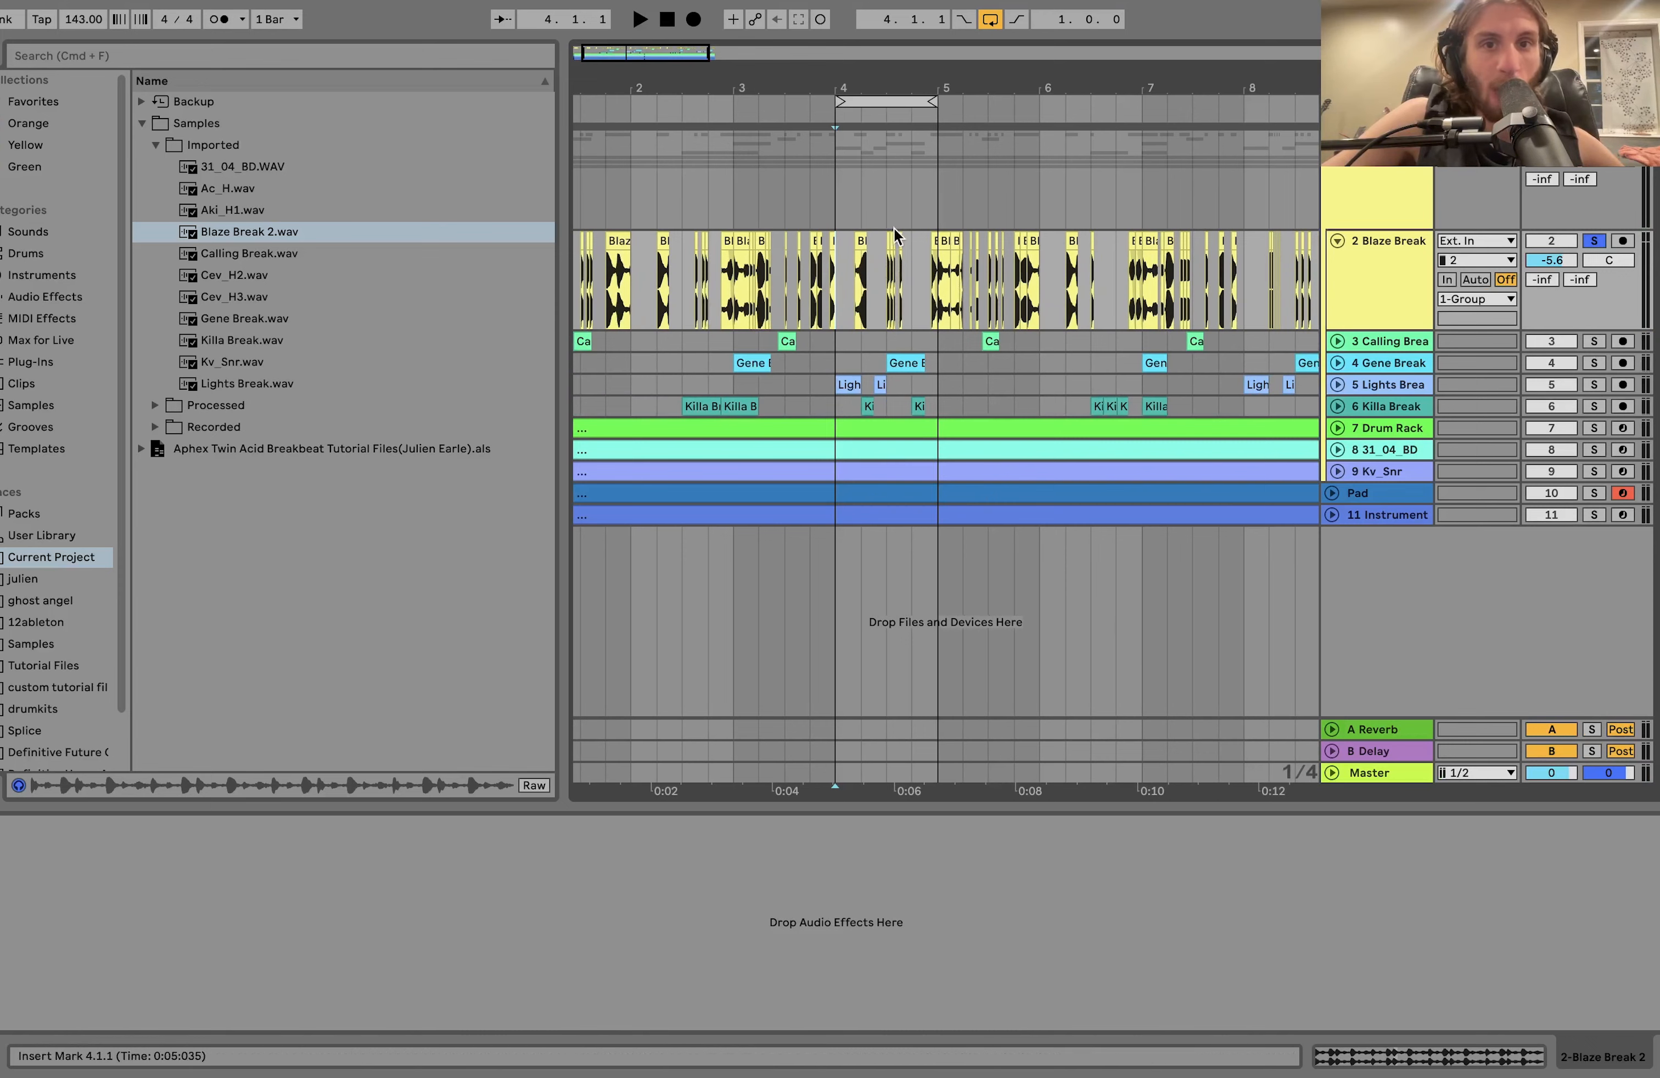
scroll(894, 236, down, 6)
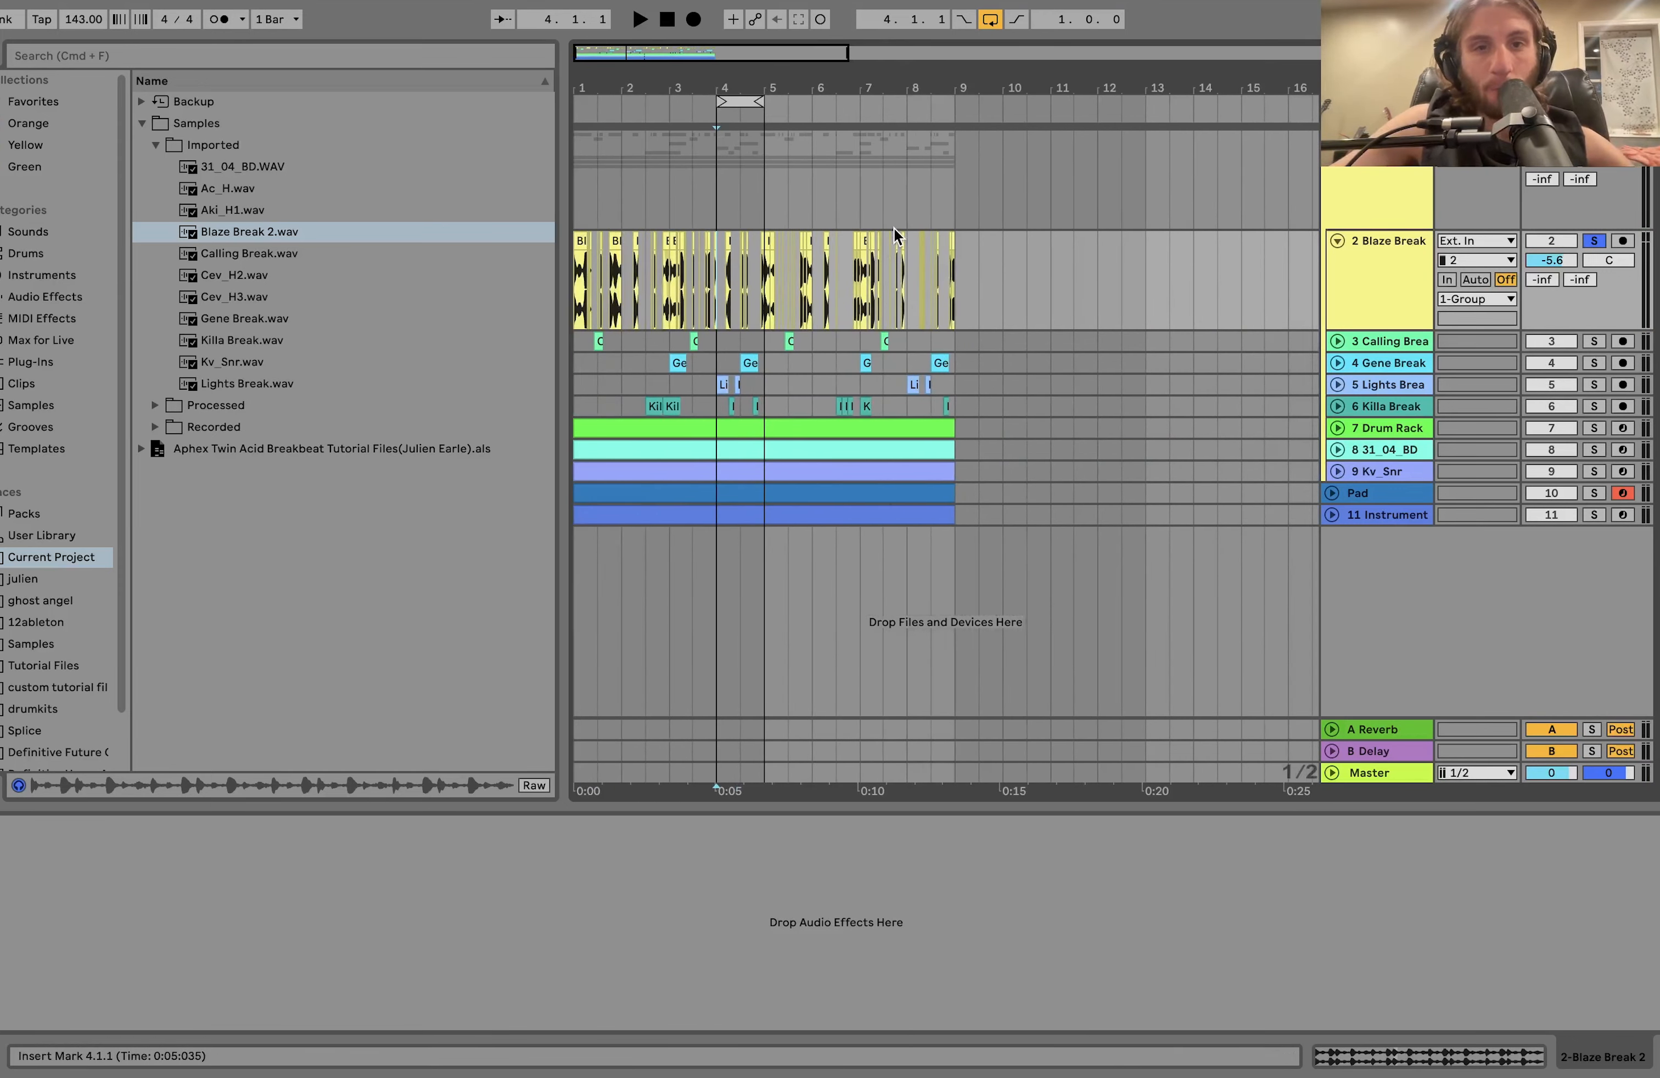
scroll(588, 314, up, 6)
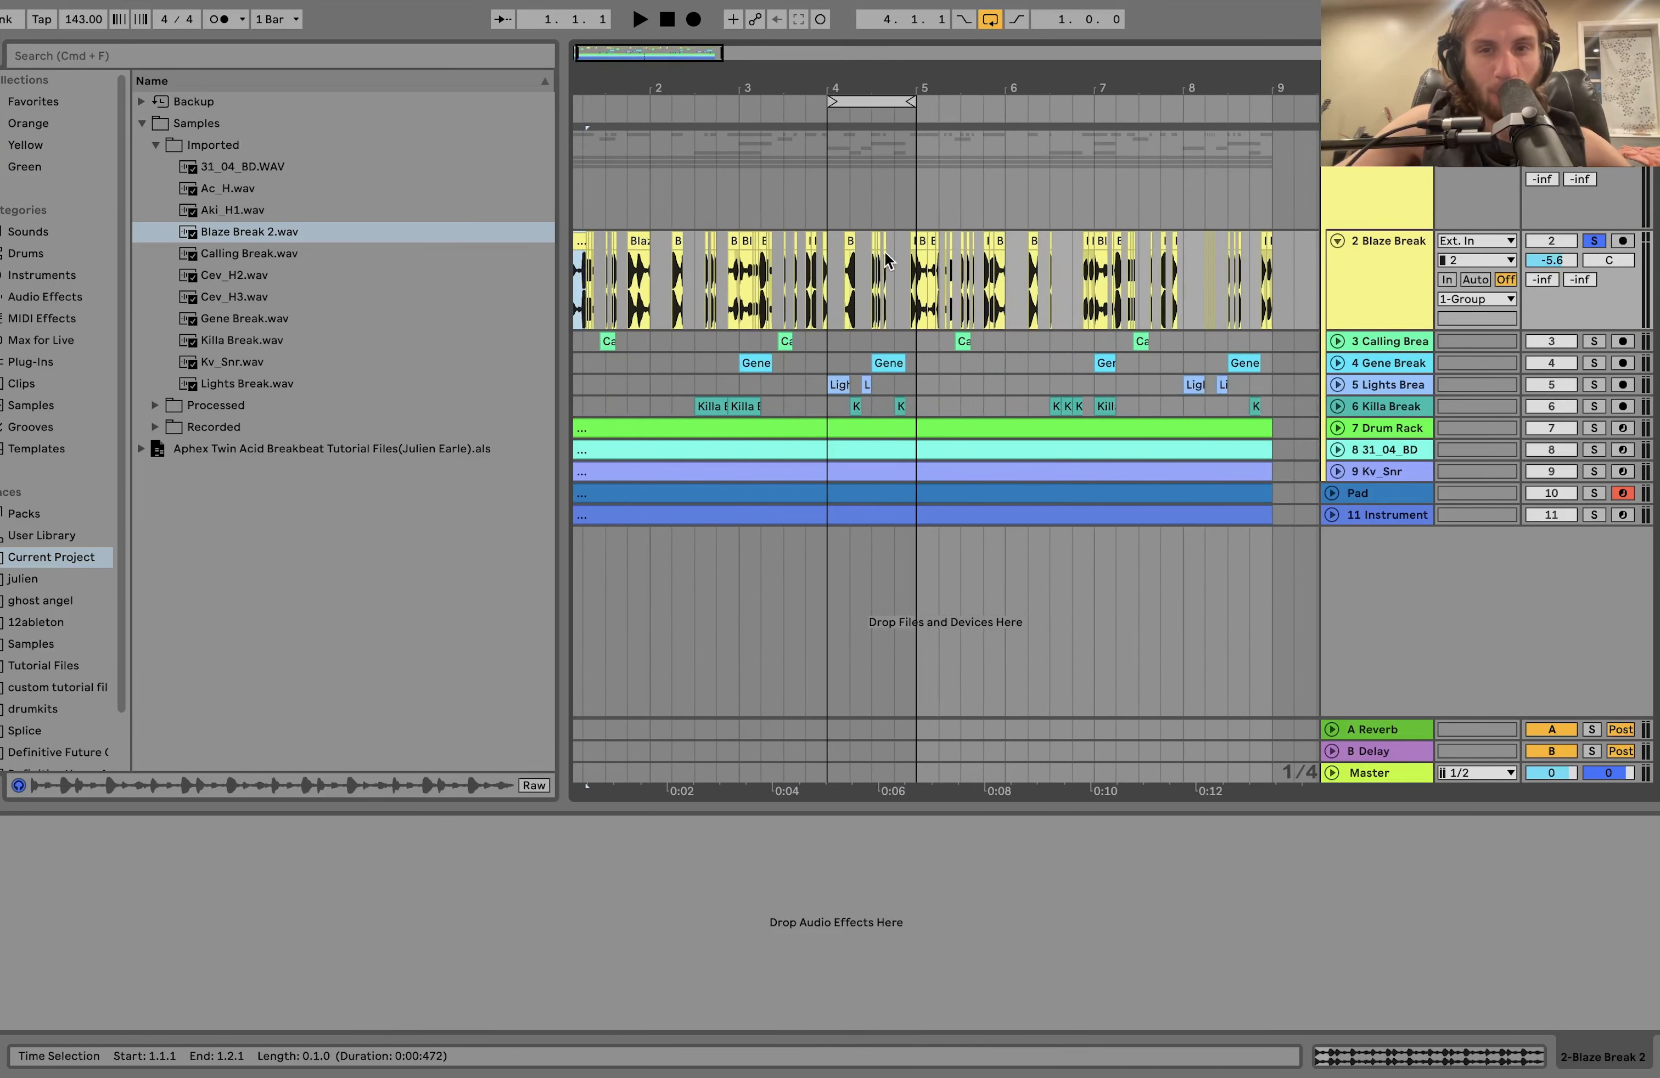
scroll(889, 262, left, 1)
scroll(889, 262, down, 3)
shift+click(1134, 285)
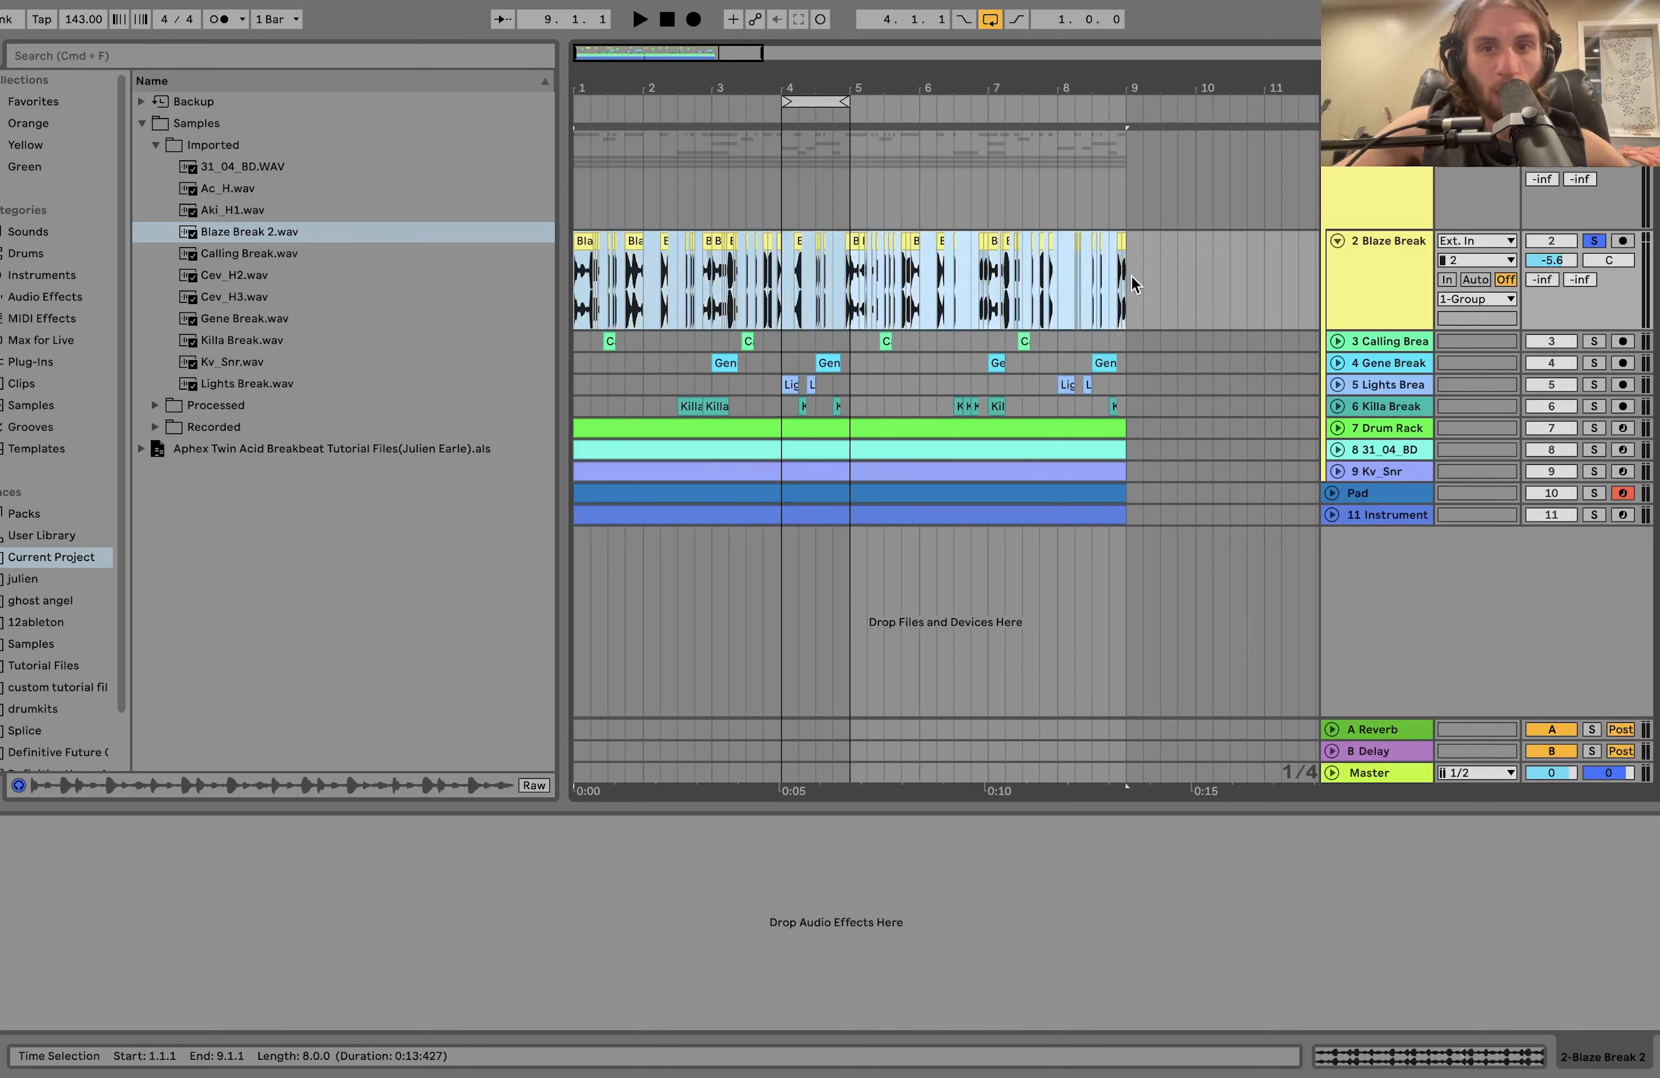
key(super+l)
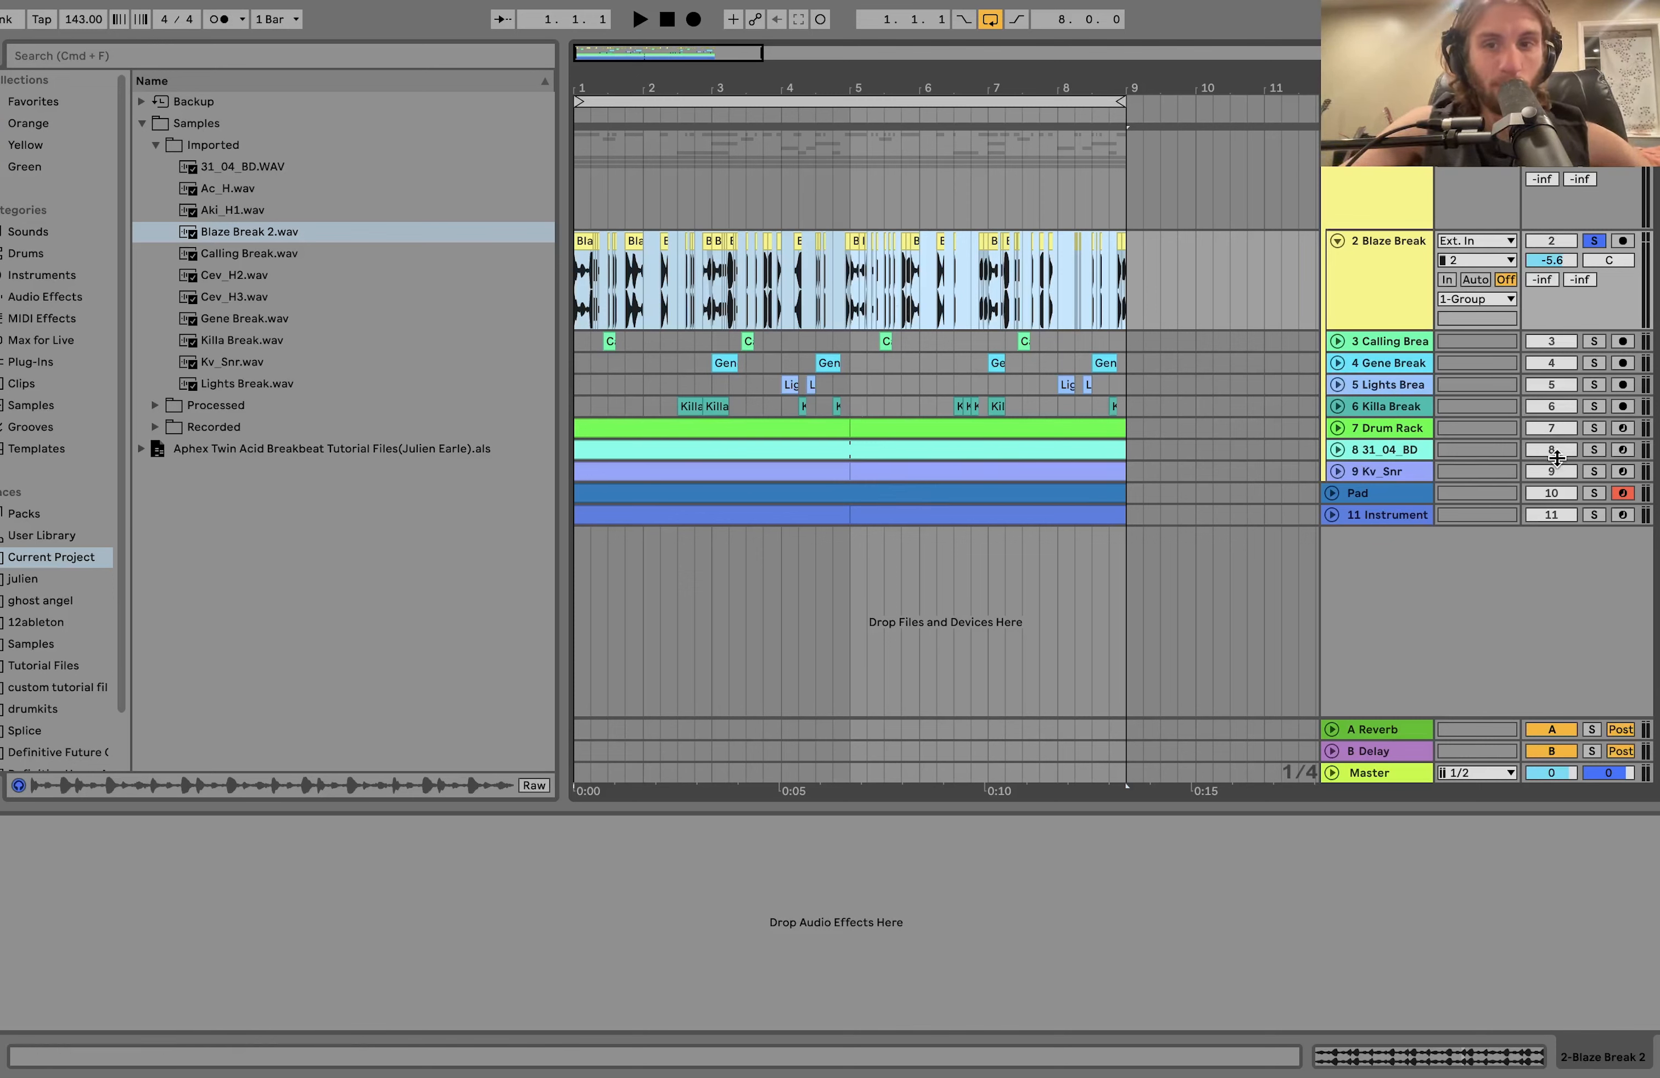
Solo the 31_04_BD and Kv_Snr tracks alongside Blaze Break, and unfold both tracks while playing from 1.1.1.
click(1594, 452)
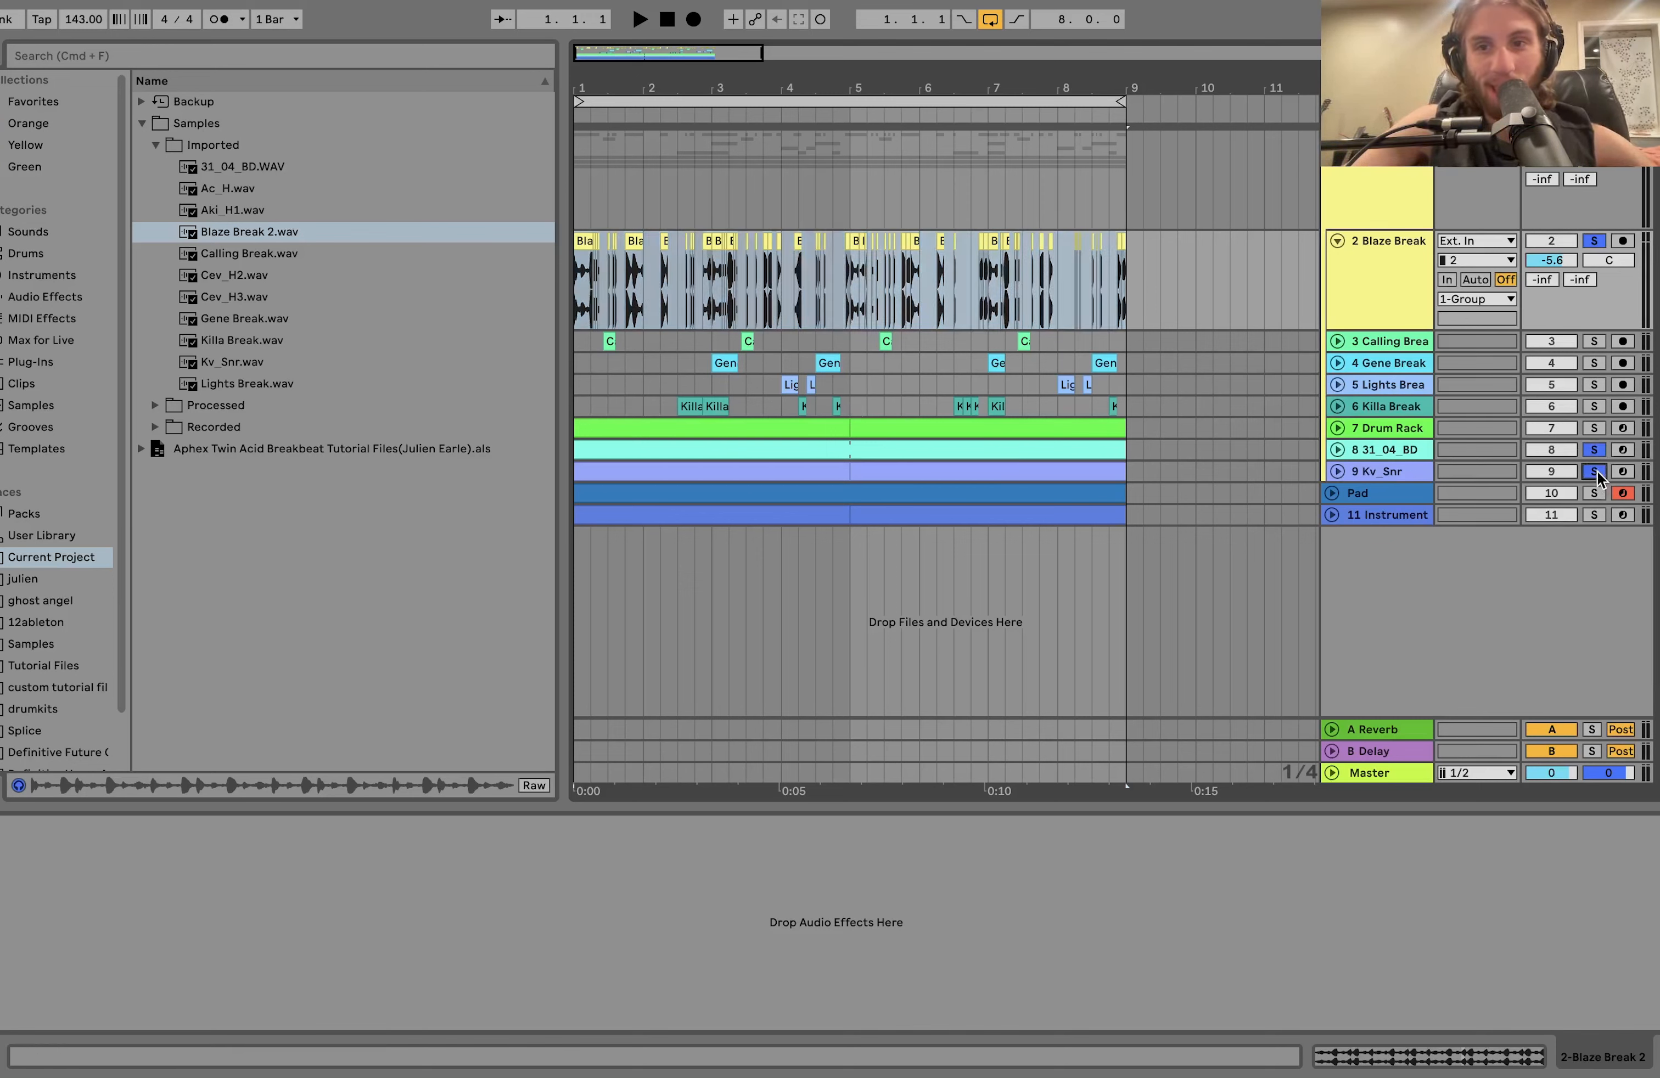
key(space)
click(1337, 469)
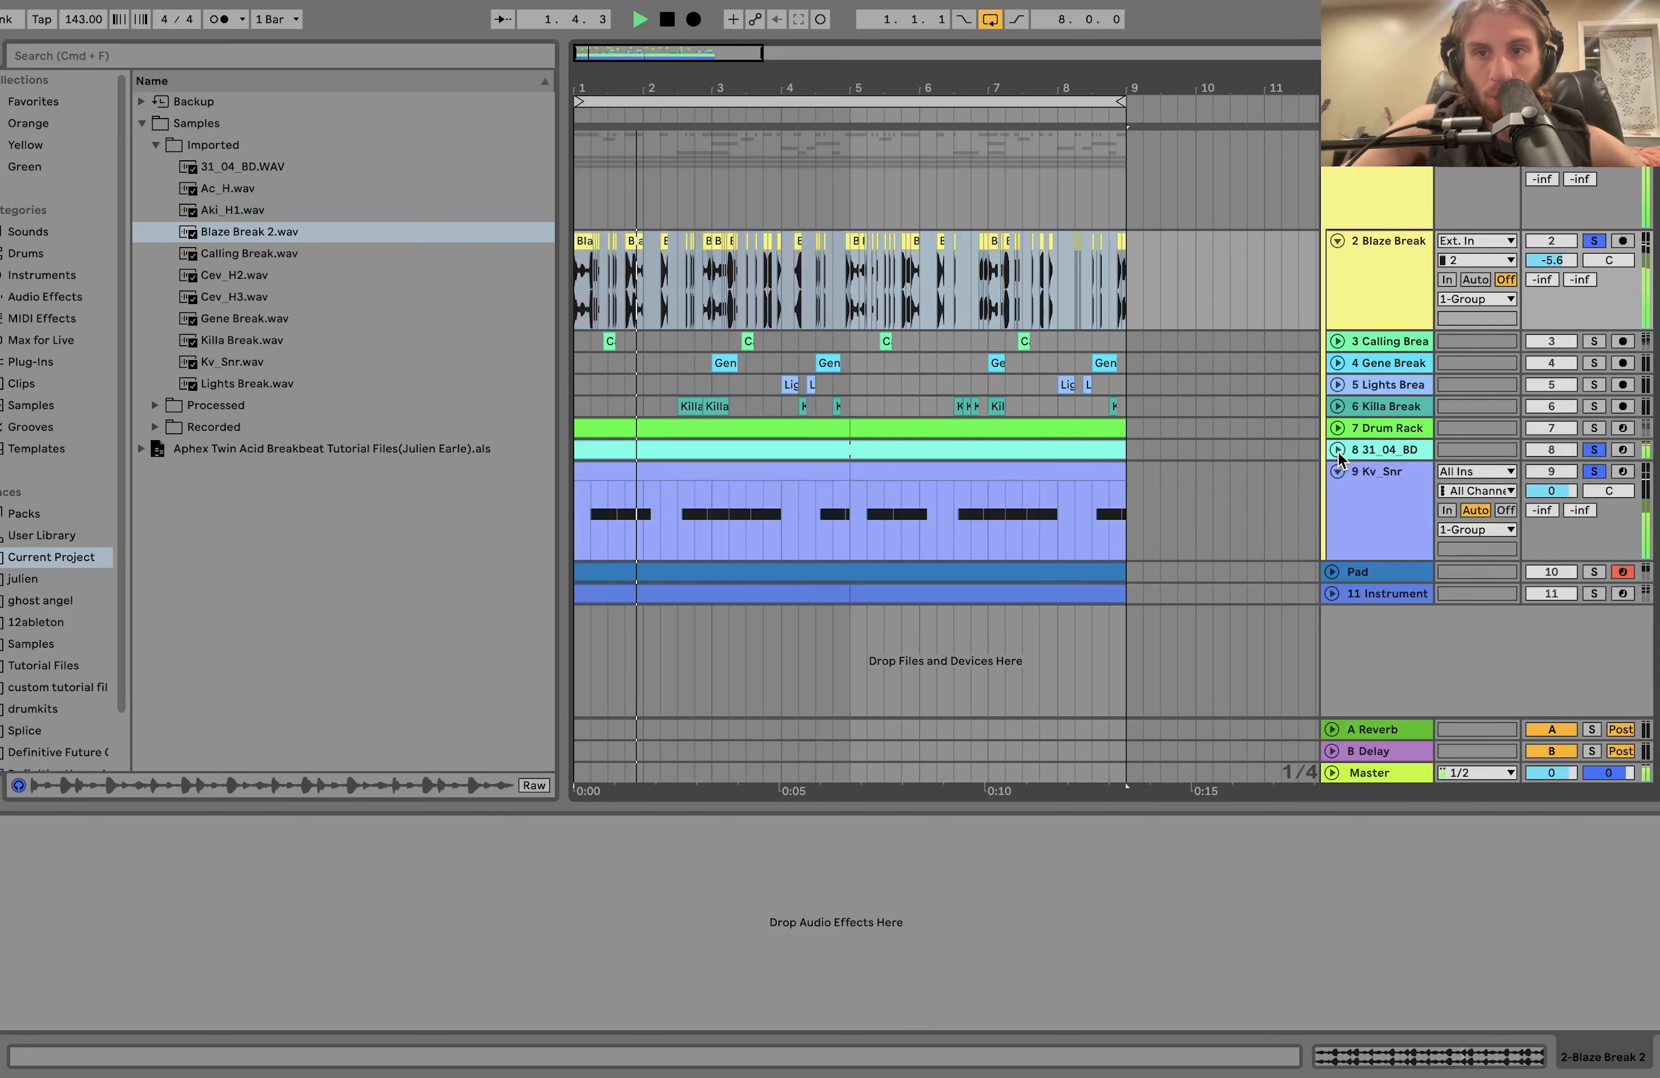
click(1337, 450)
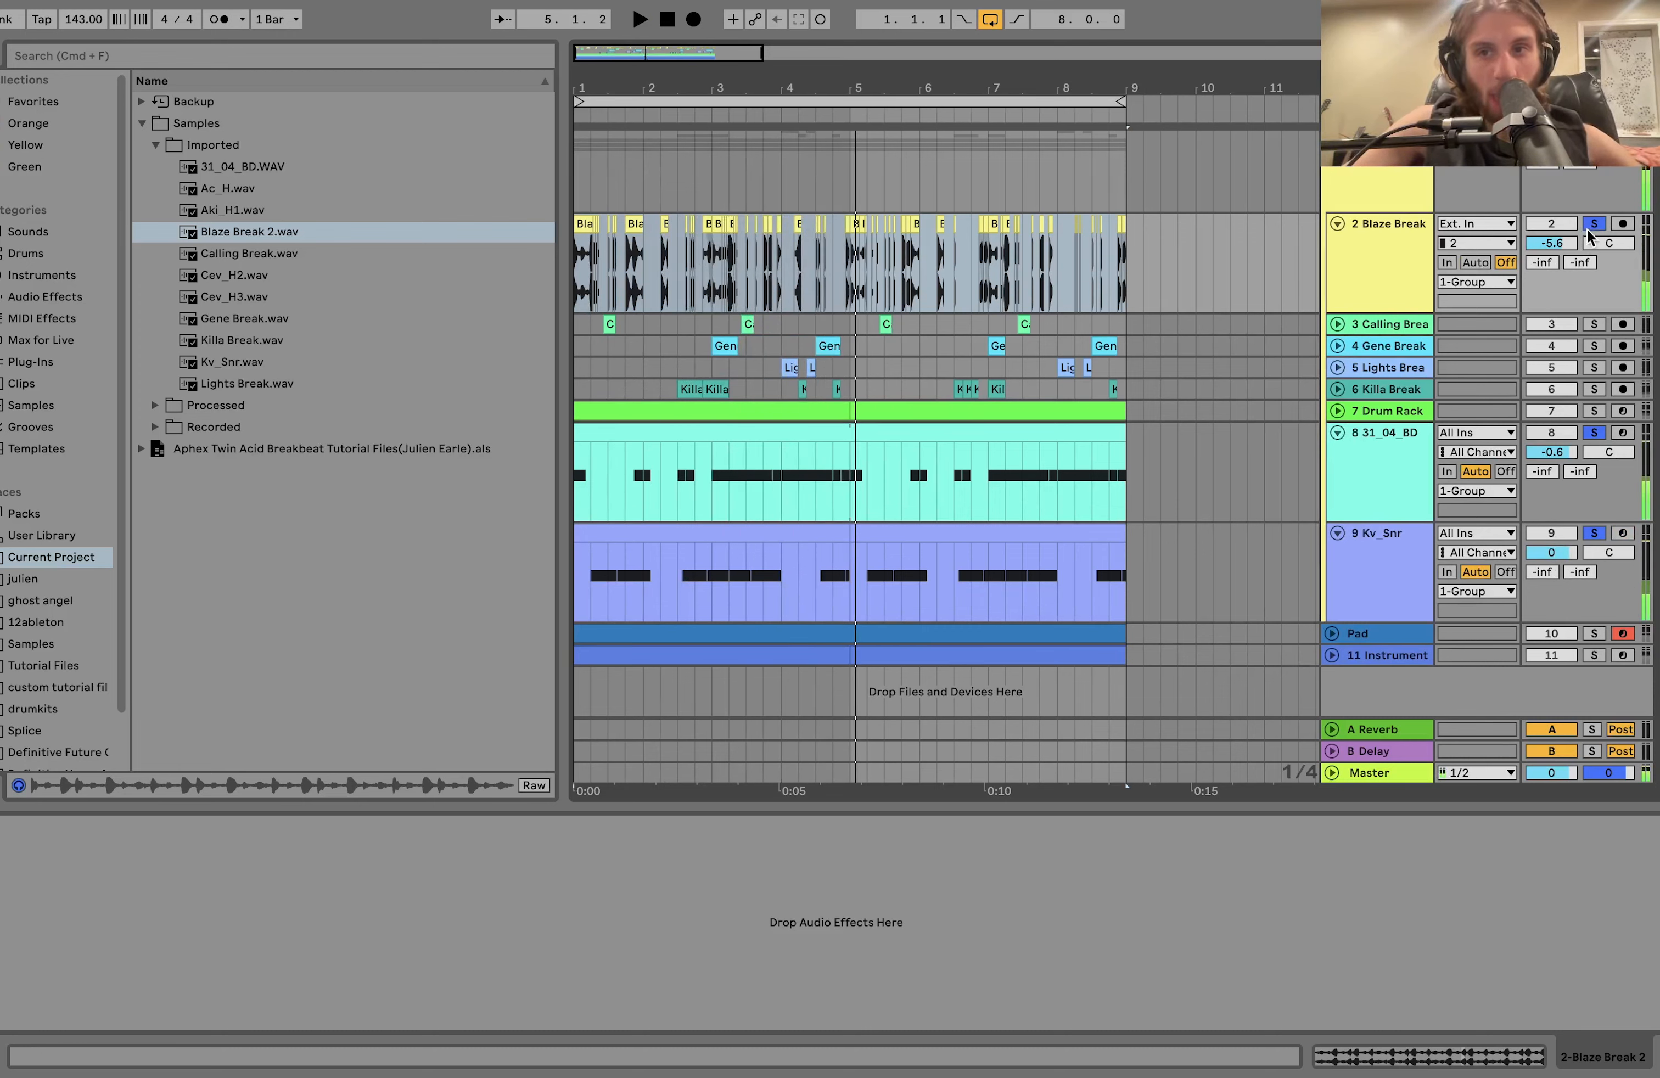
Unsolo Blaze Break and play the 31_04_BD and Kv_Snr tracks alone, viewing the sampler device of each.
click(1398, 483)
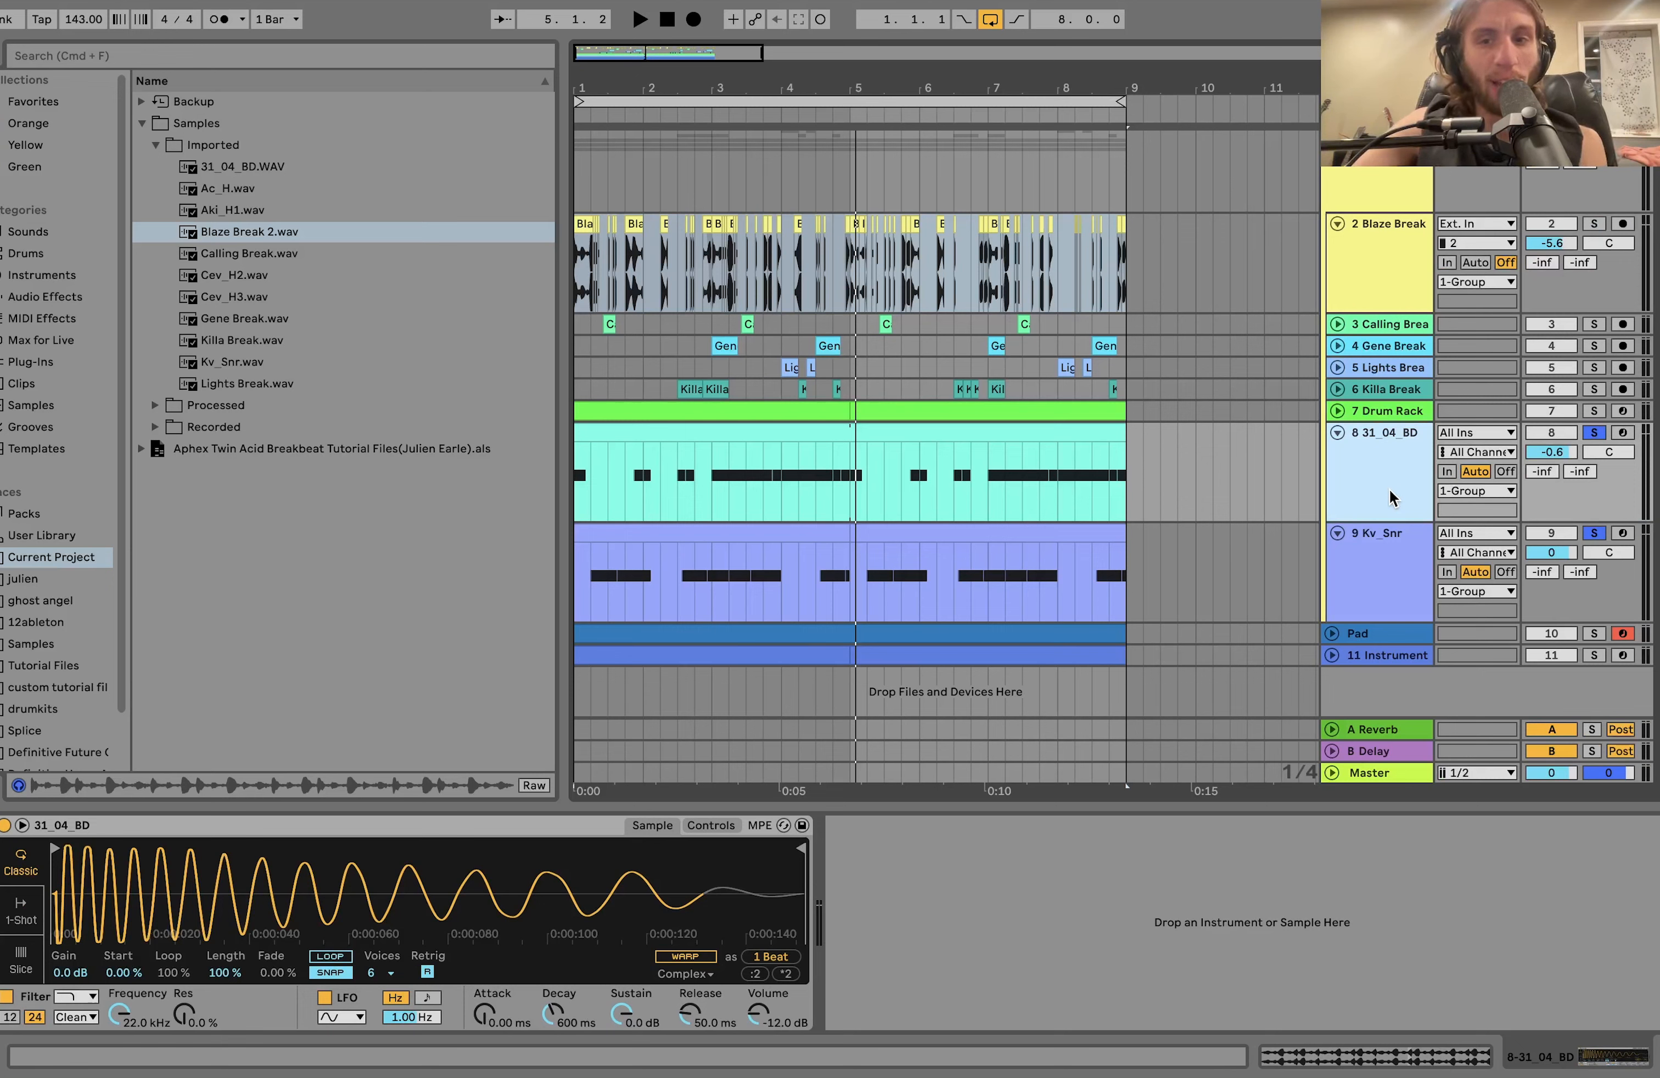
click(1372, 567)
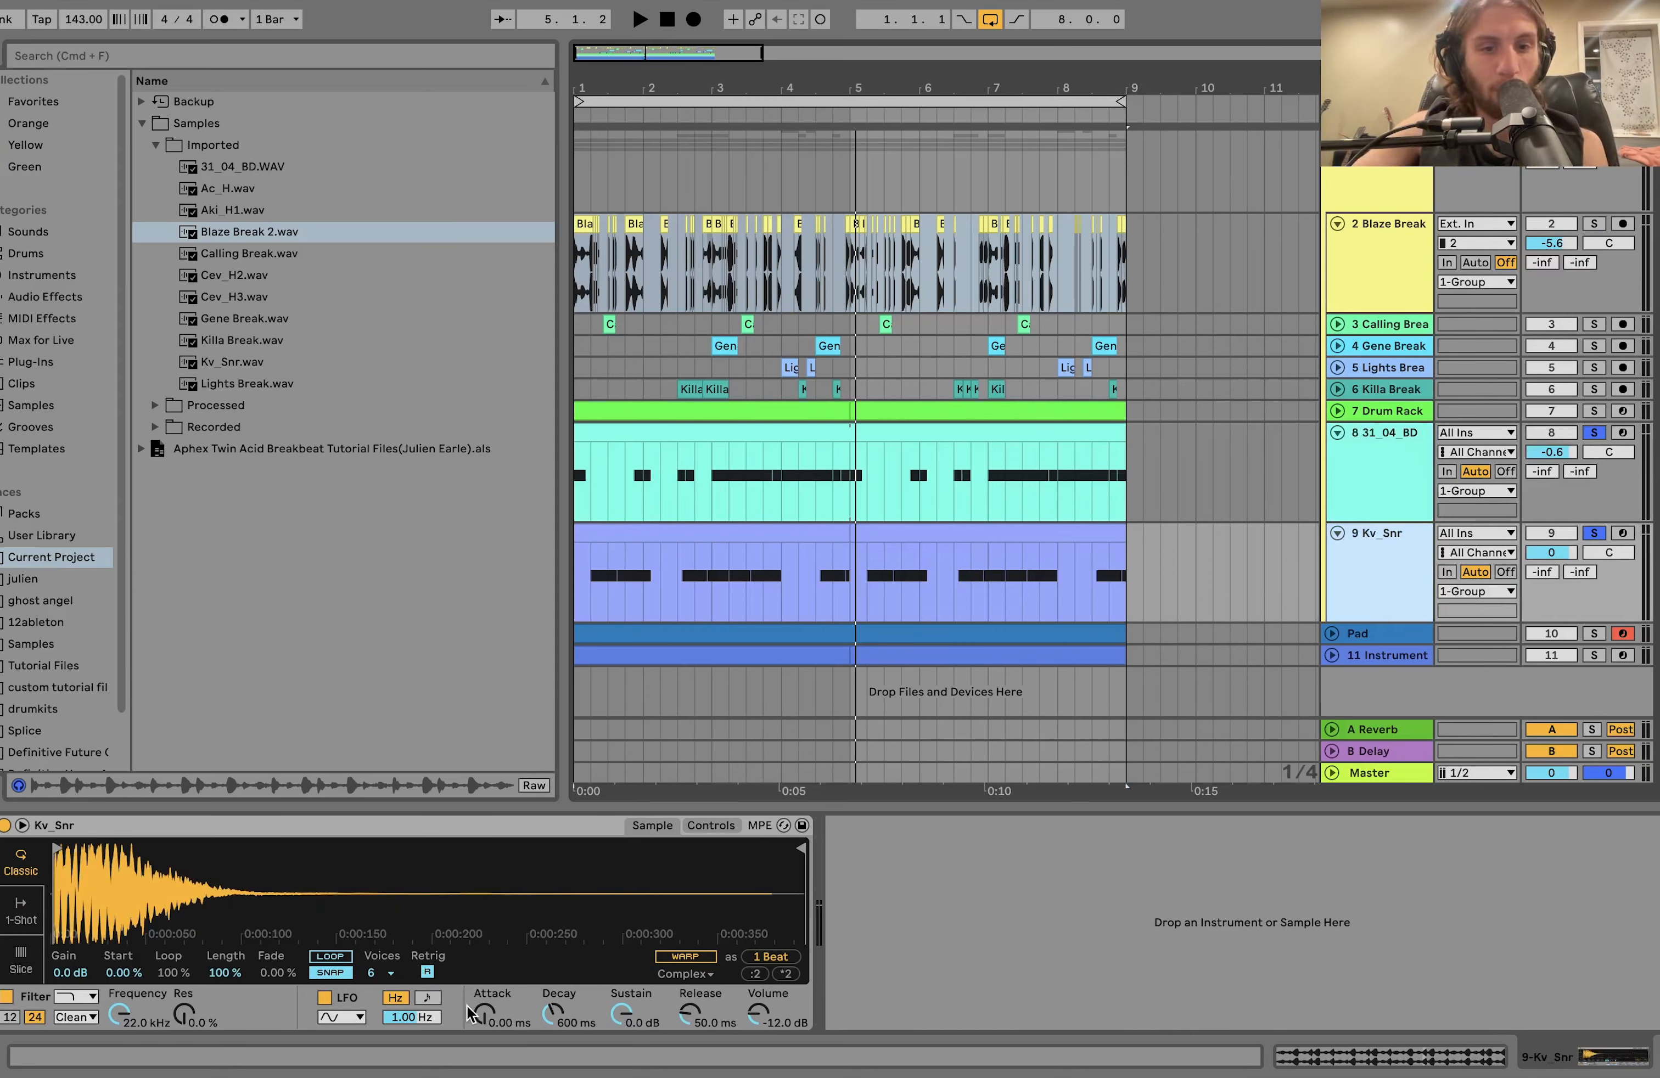
key(space)
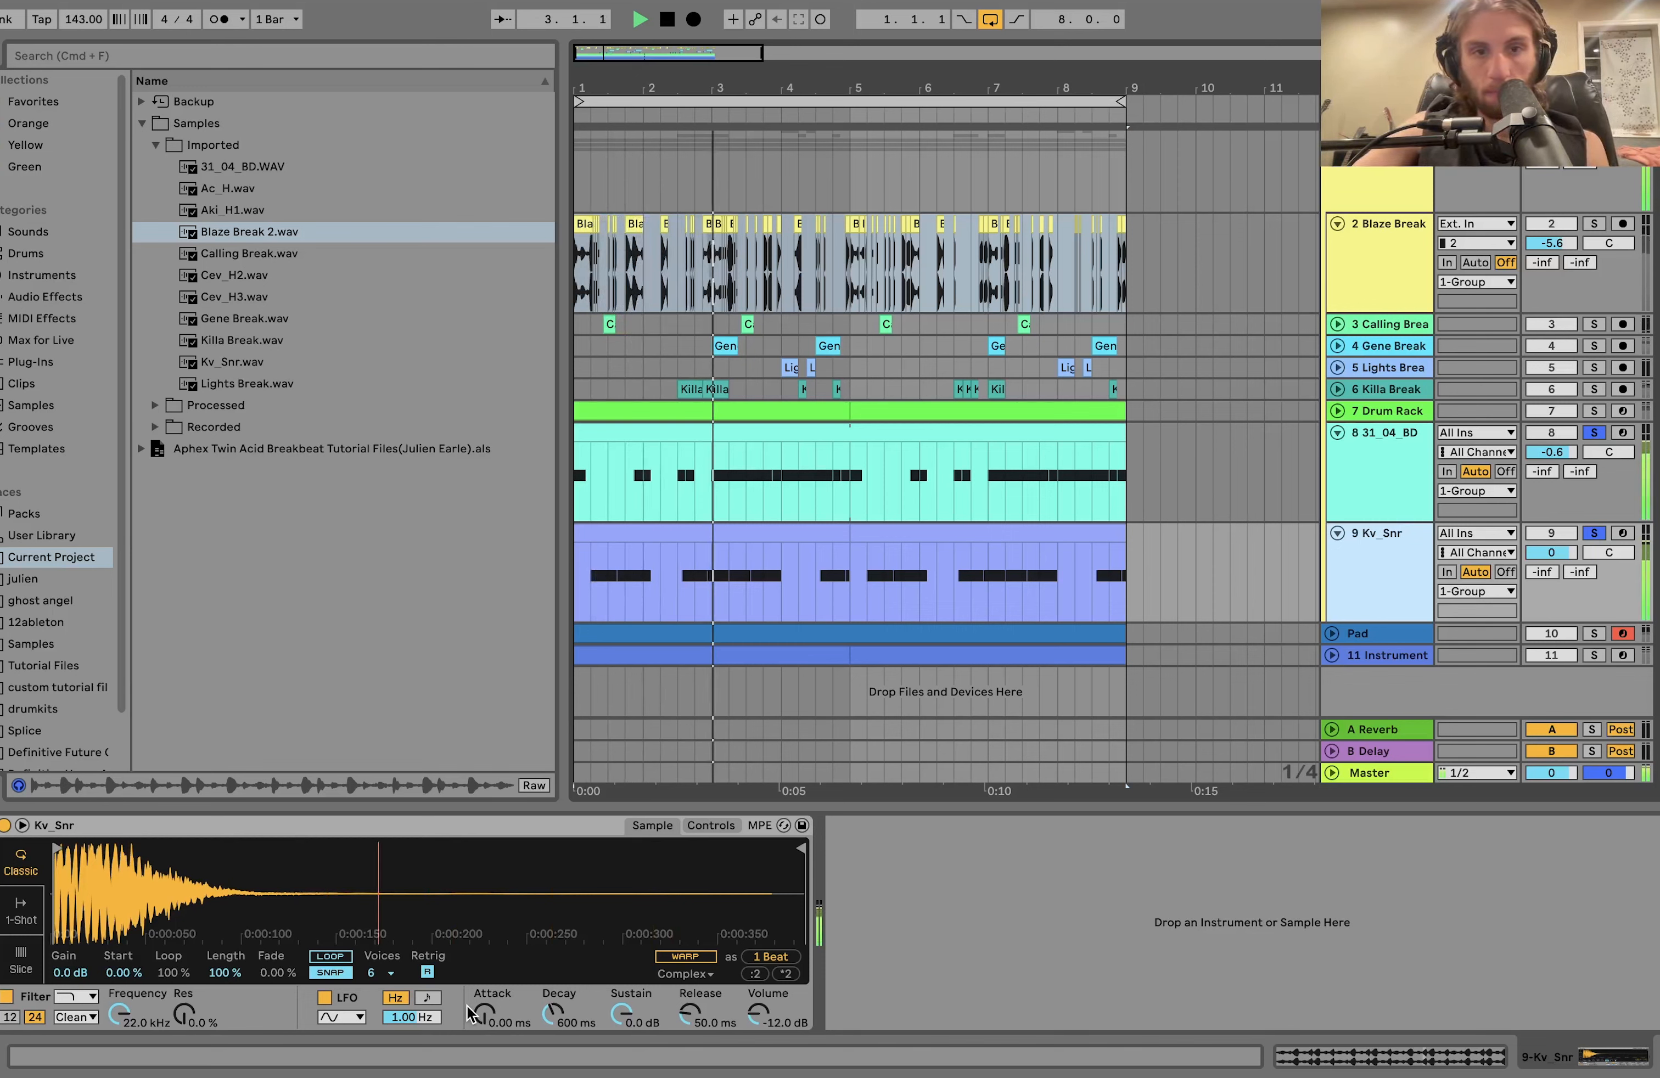
click(1354, 467)
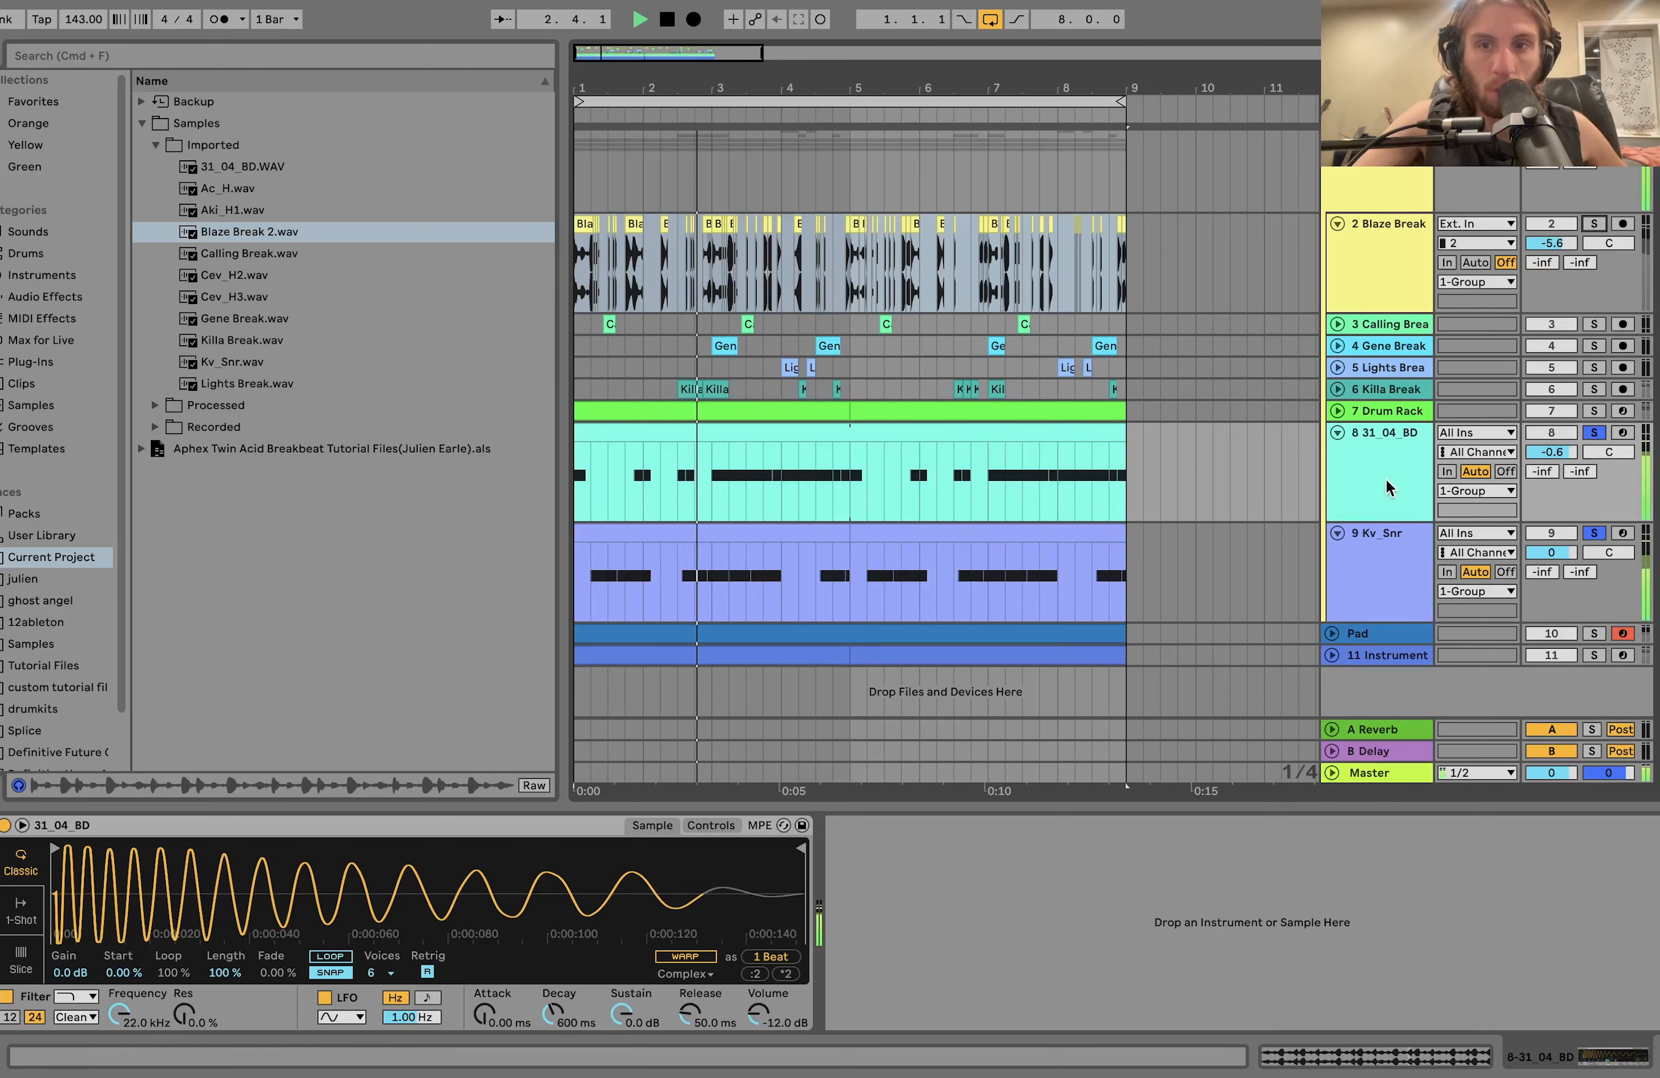
Solo Blaze Break again and play it together with the 31_04_BD and Kv_Snr tracks.
key(space)
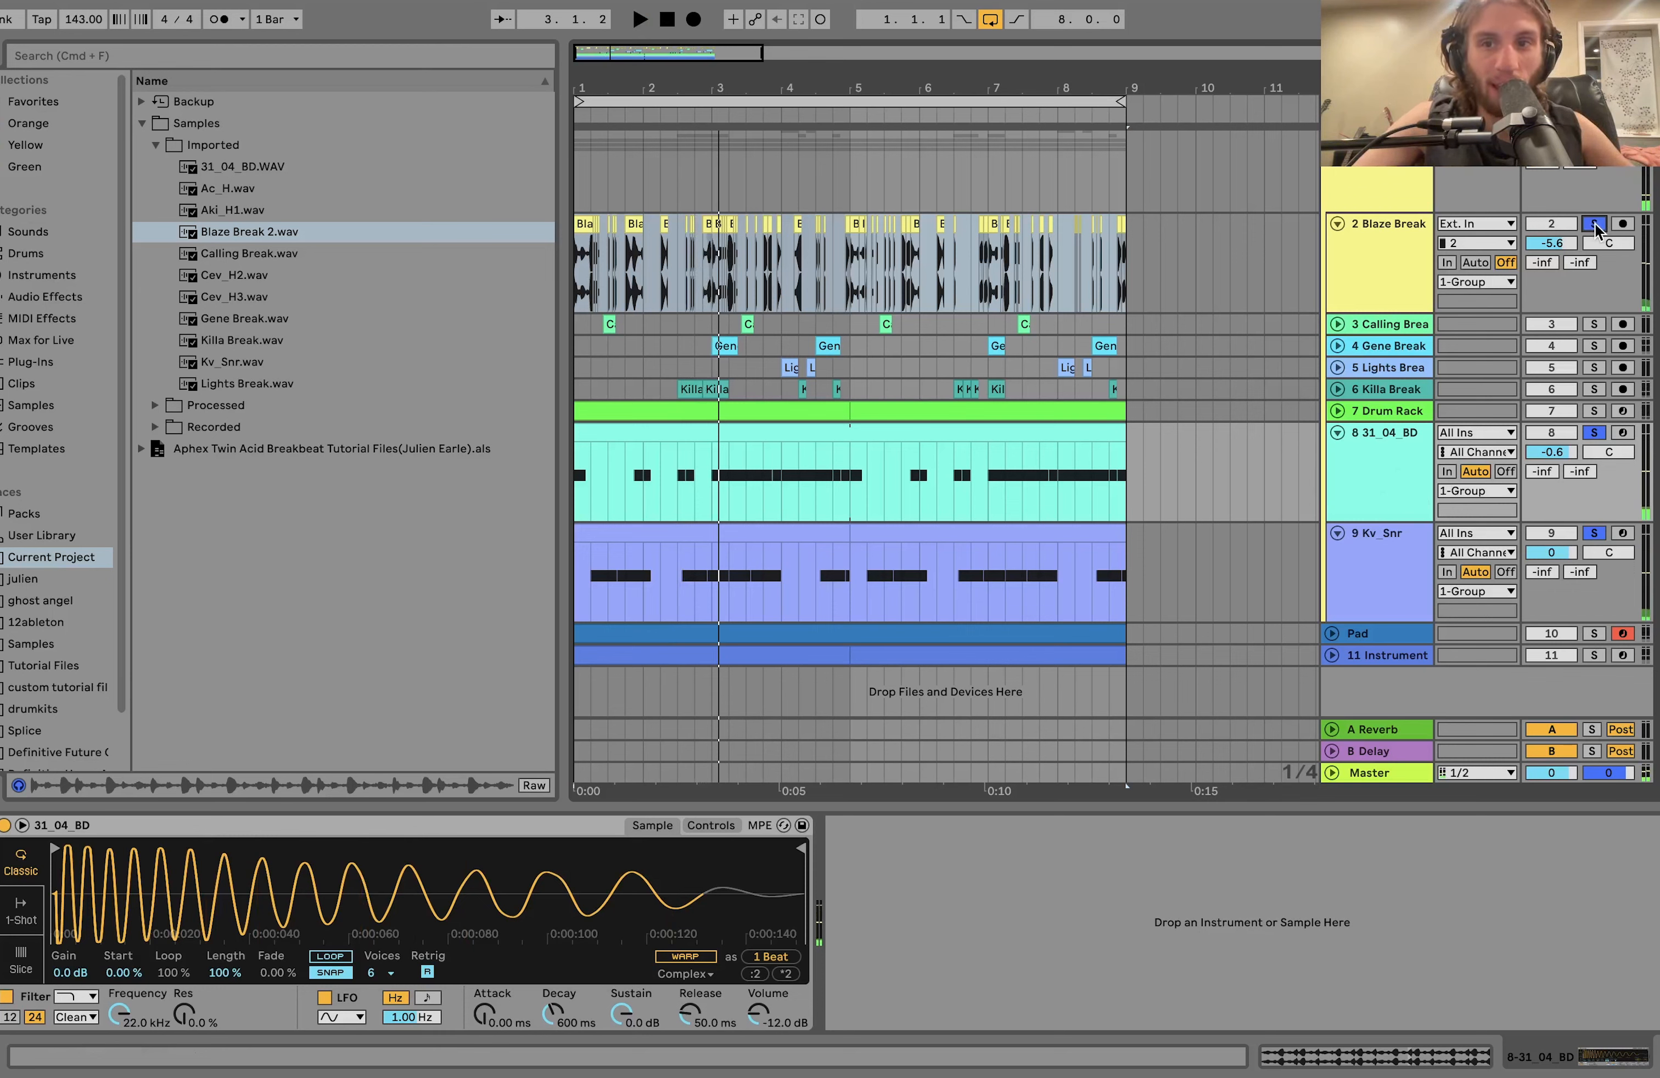
key(space)
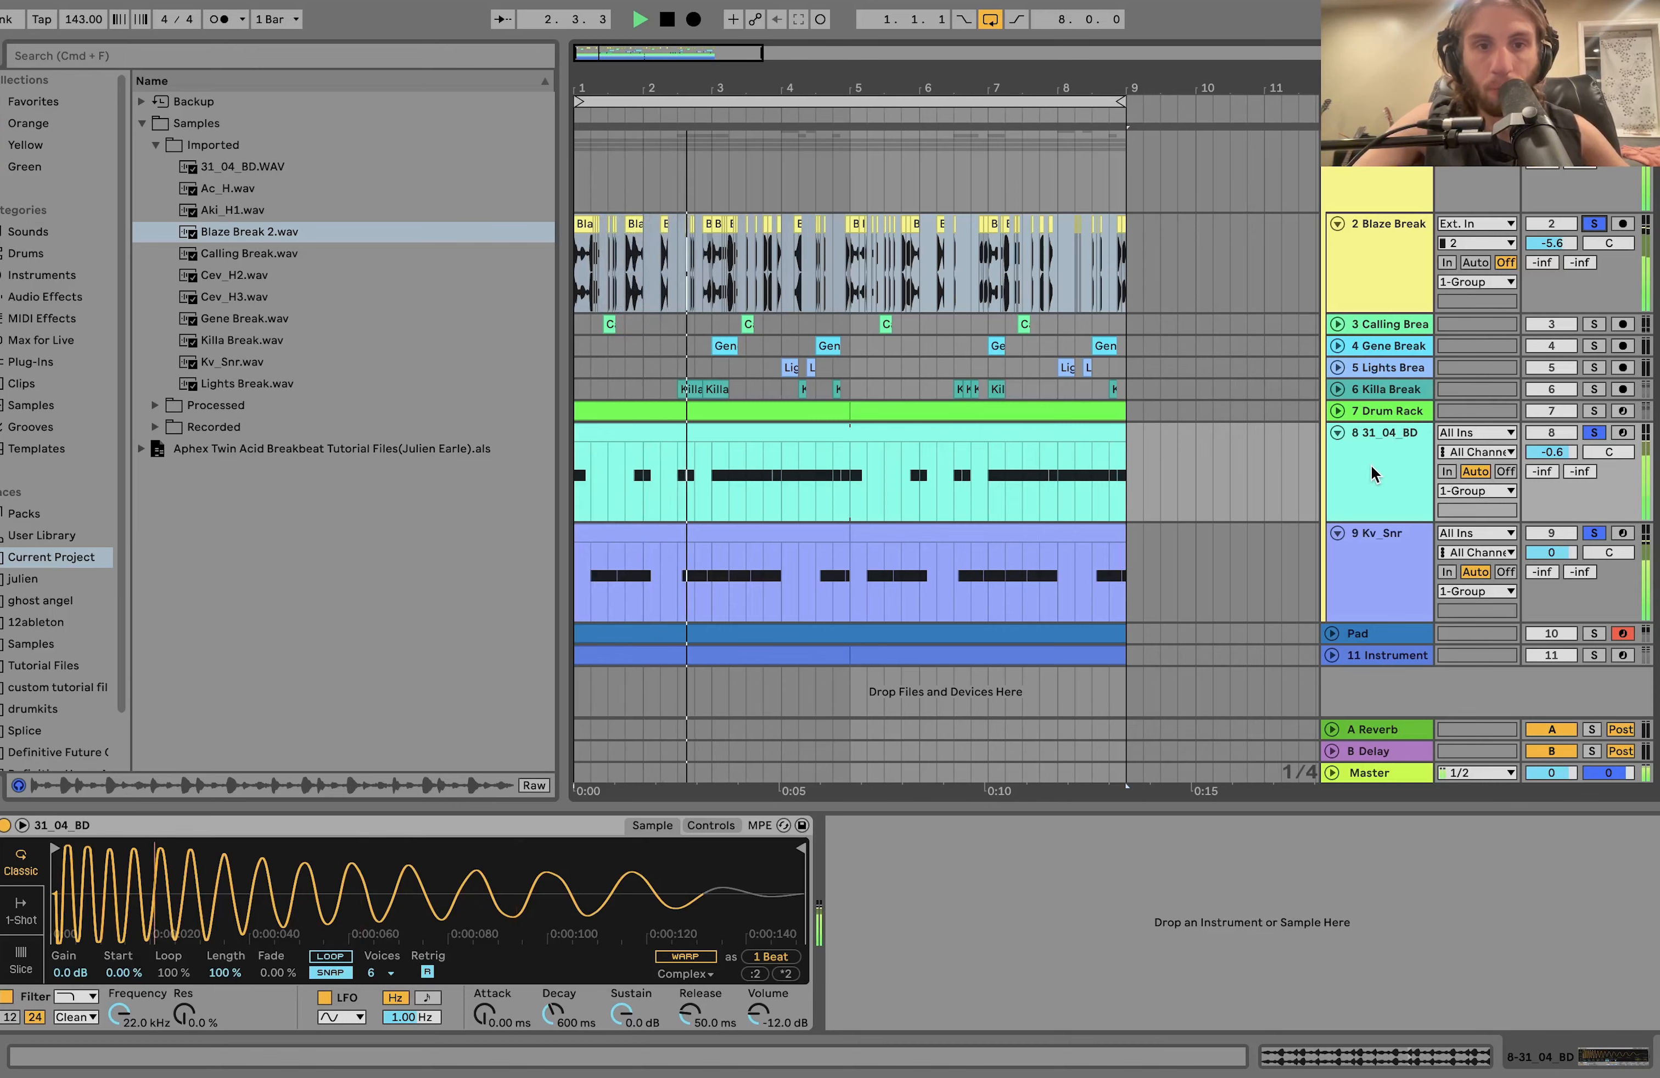
key(space)
Play from the Kv_Snr notes at 1.2.1 and 1.3.3 to hear them layered with the Blaze Break slices.
key(plus)
key(plus)
key(plus)
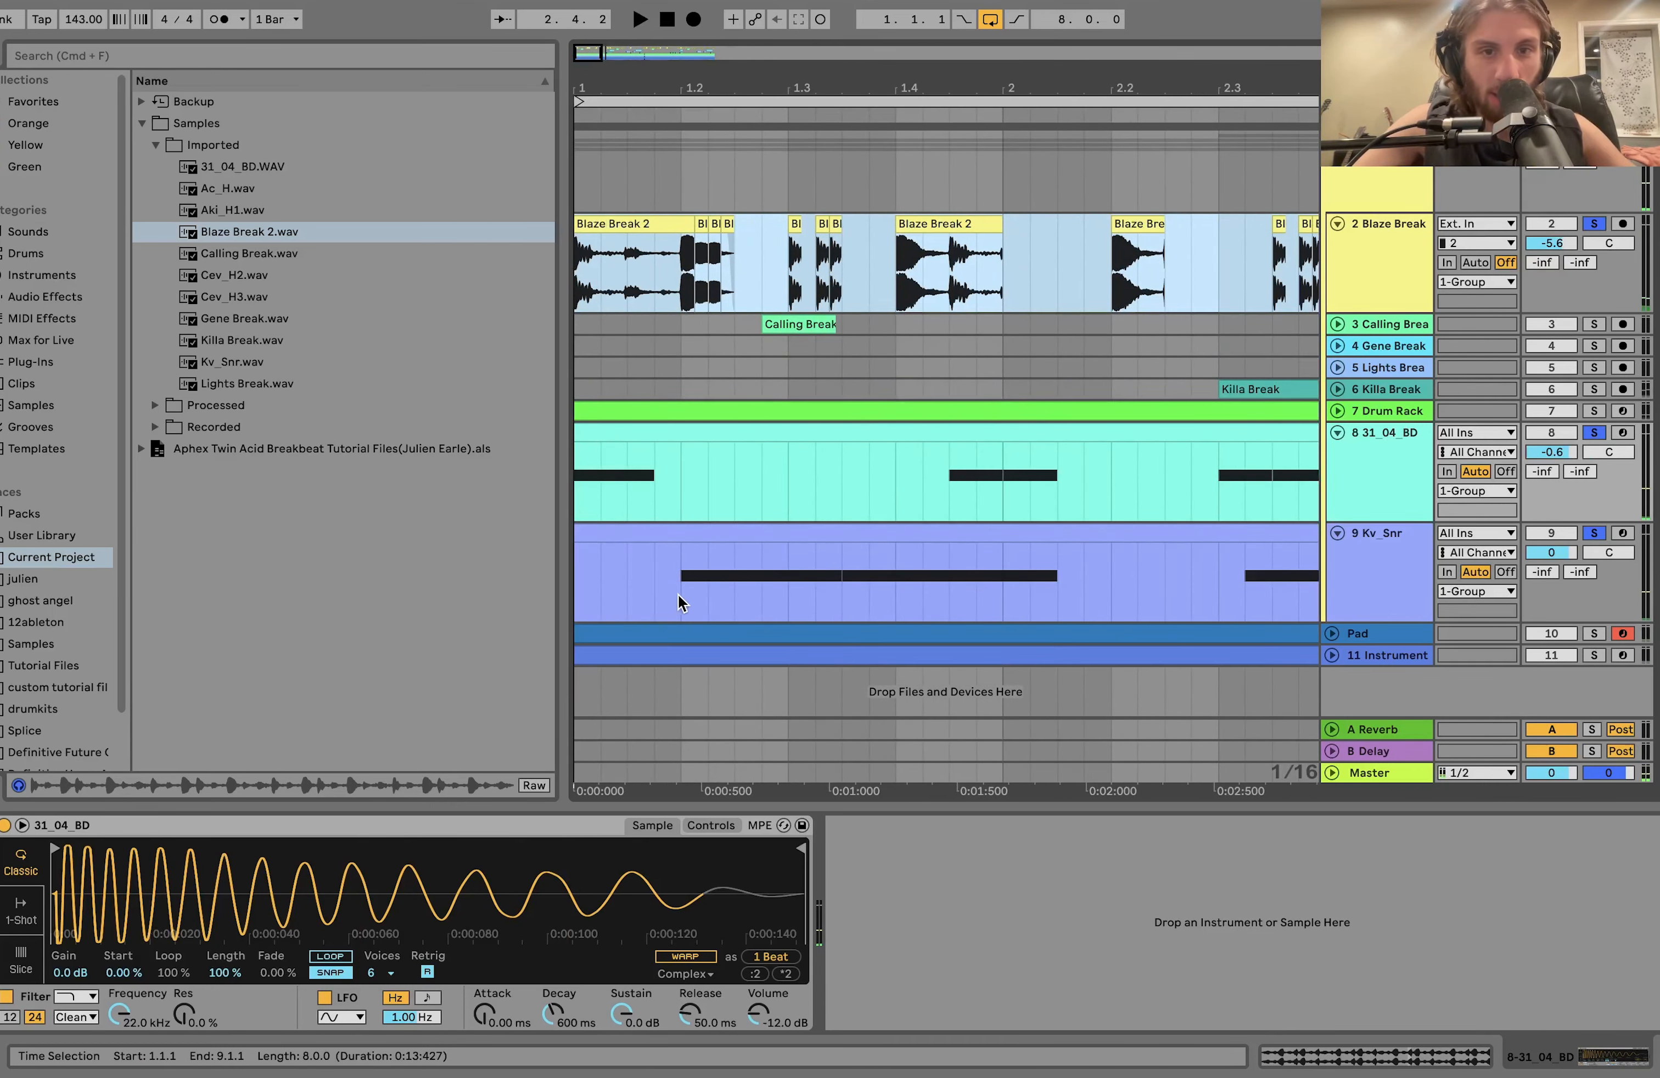
click(679, 595)
key(space)
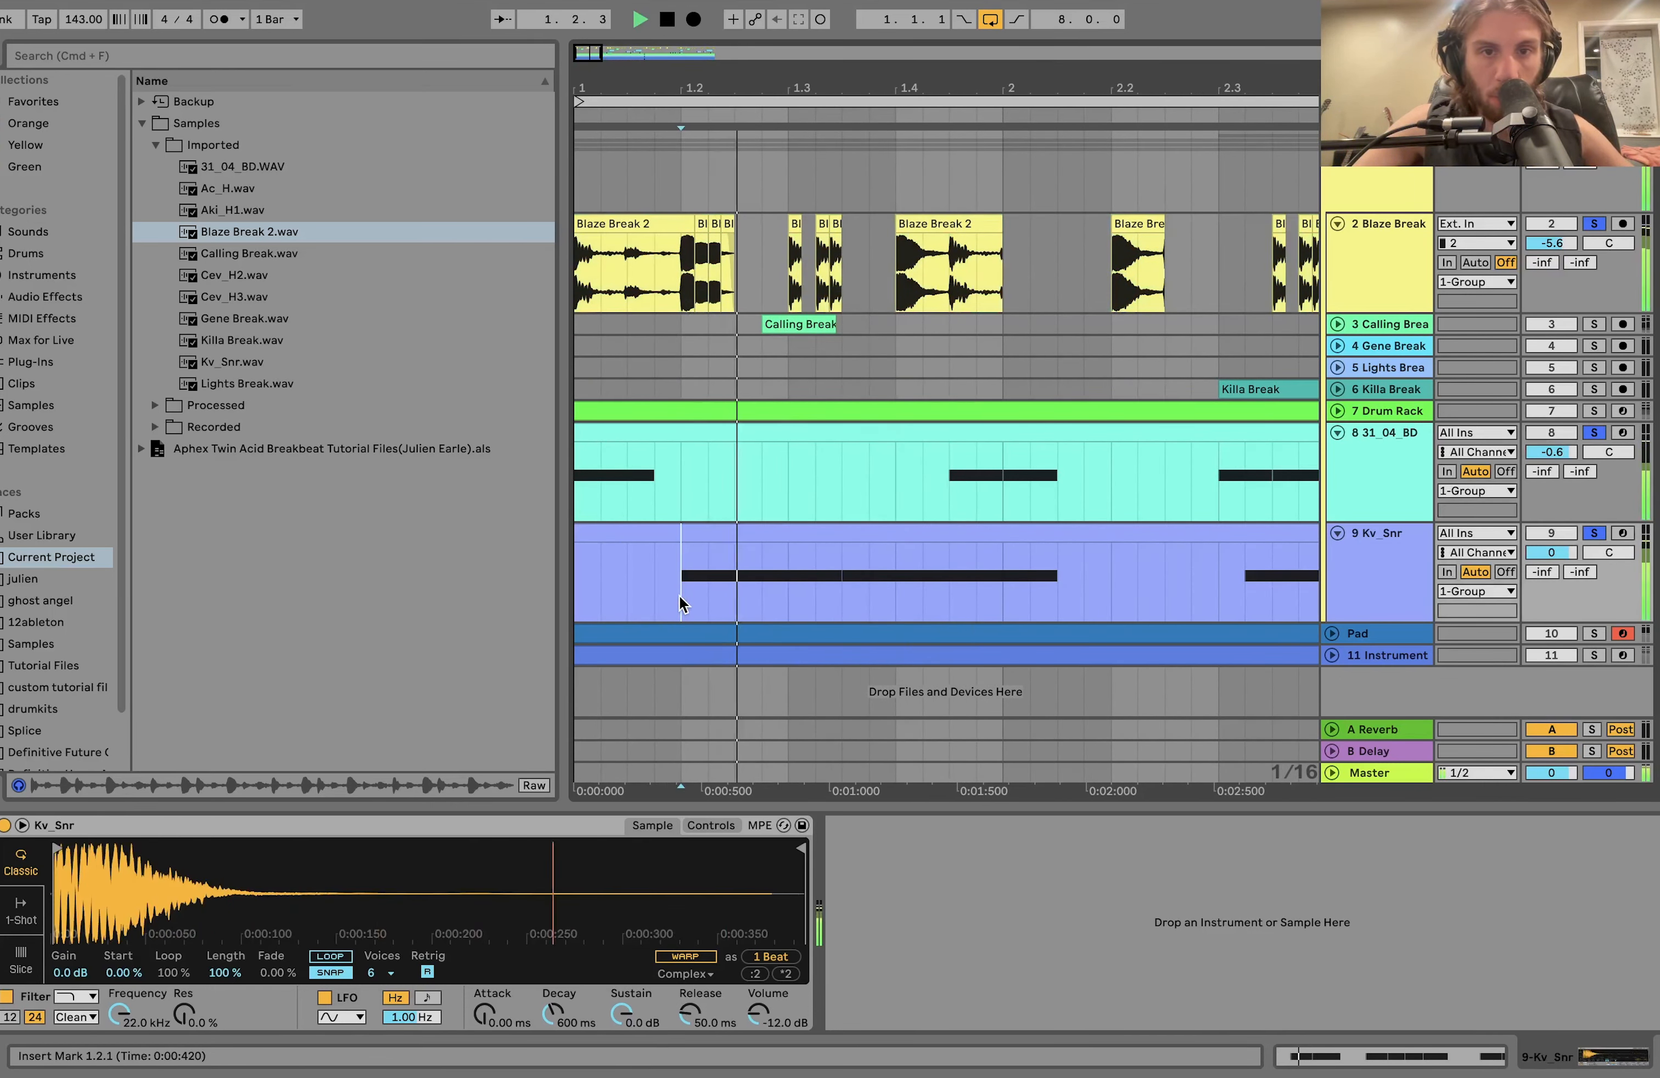
key(space)
key(space)
key(space)
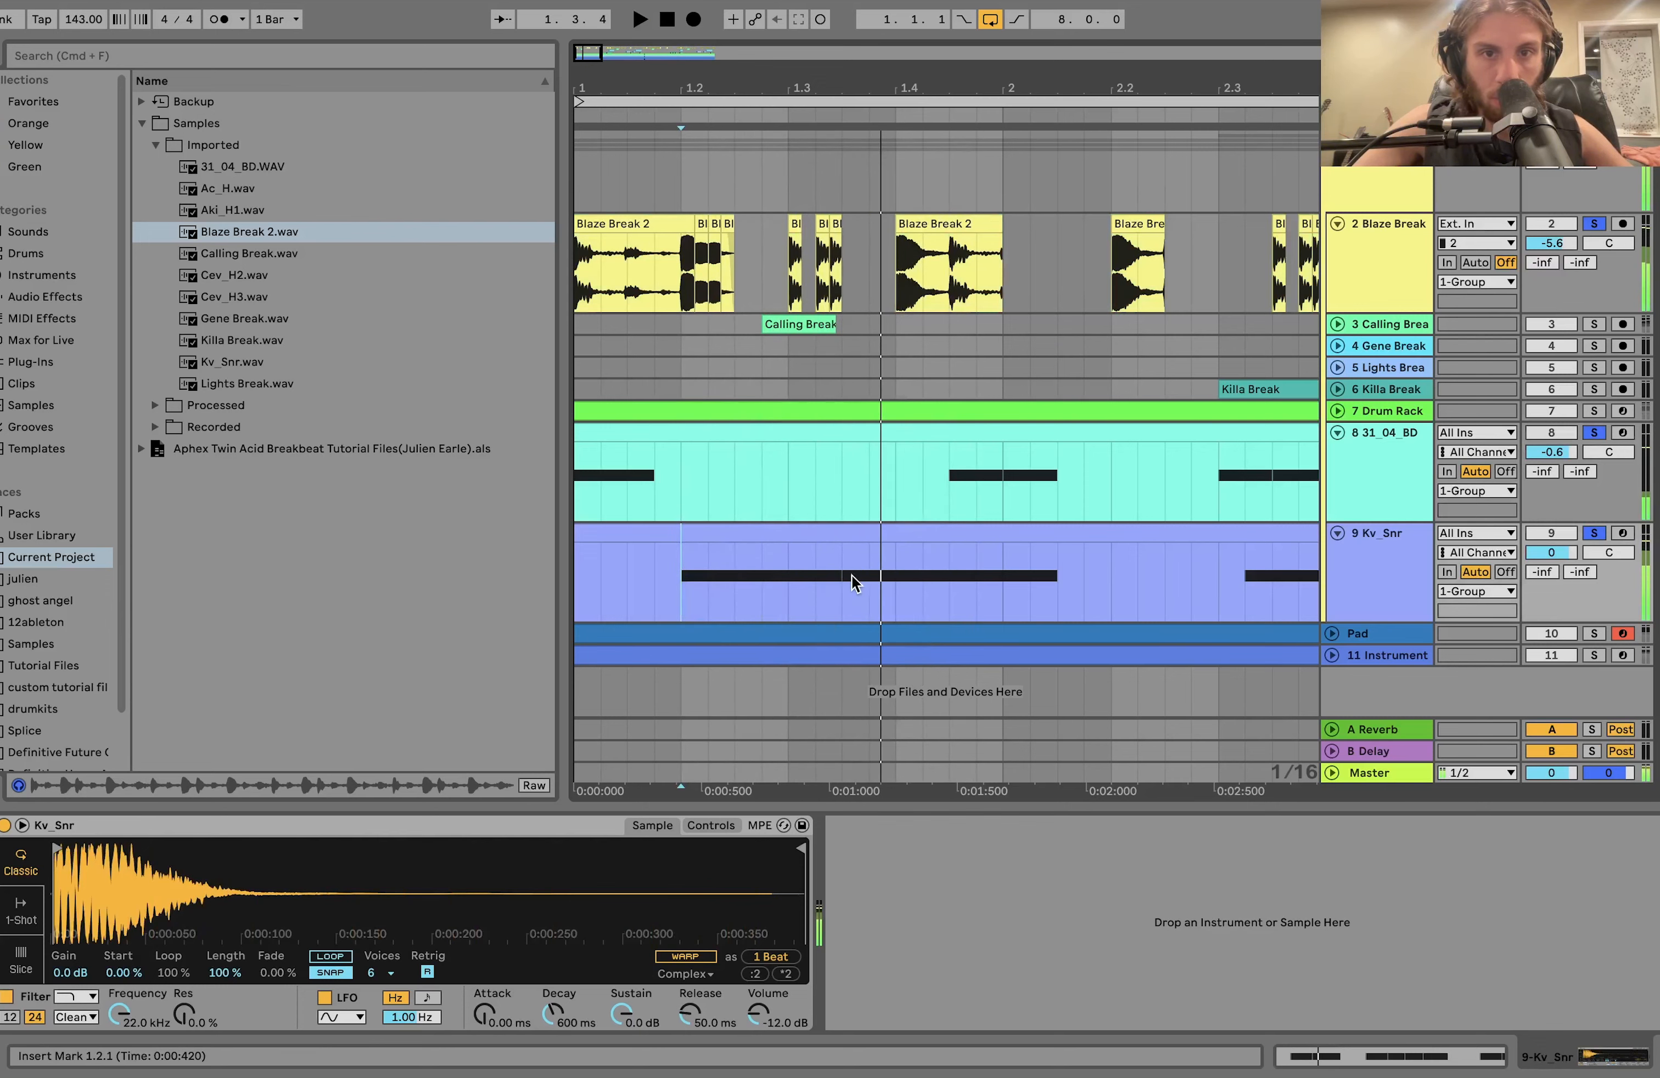
click(843, 577)
key(space)
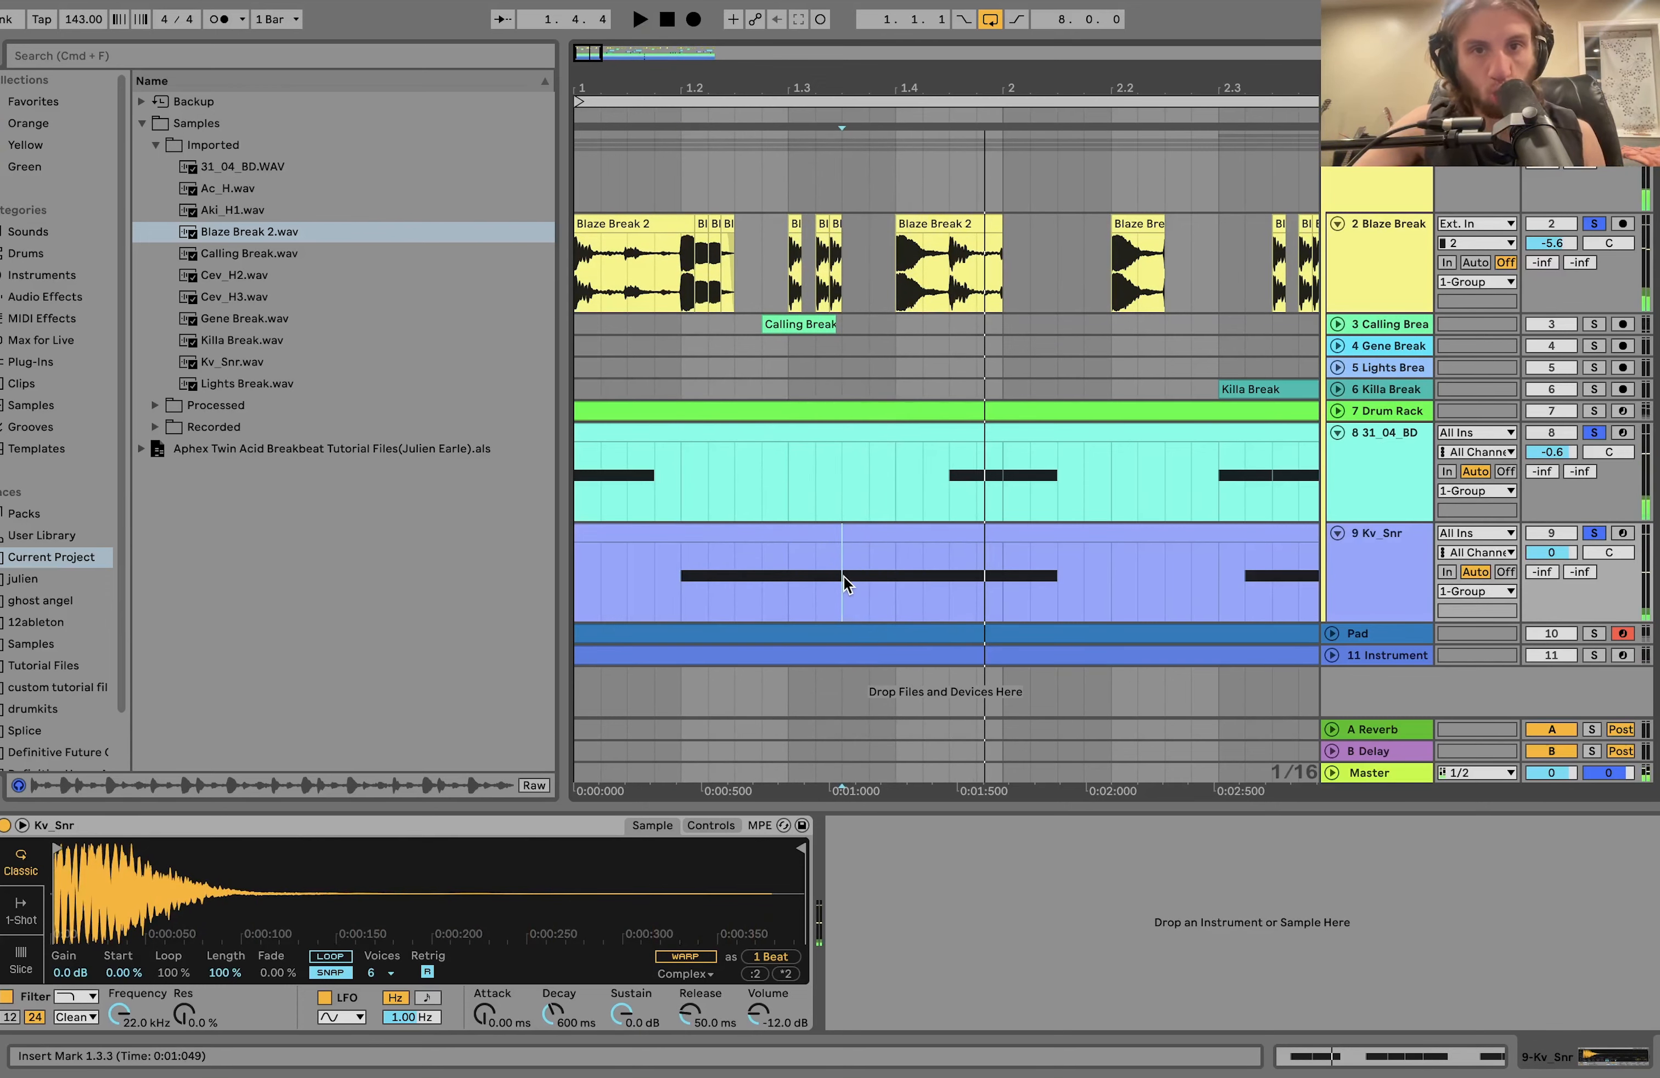
Play the layered pattern and select the first four-bar Kv_Snr clip, from 1.1.1 to 5.1.1.
key(minus)
key(minus)
key(minus)
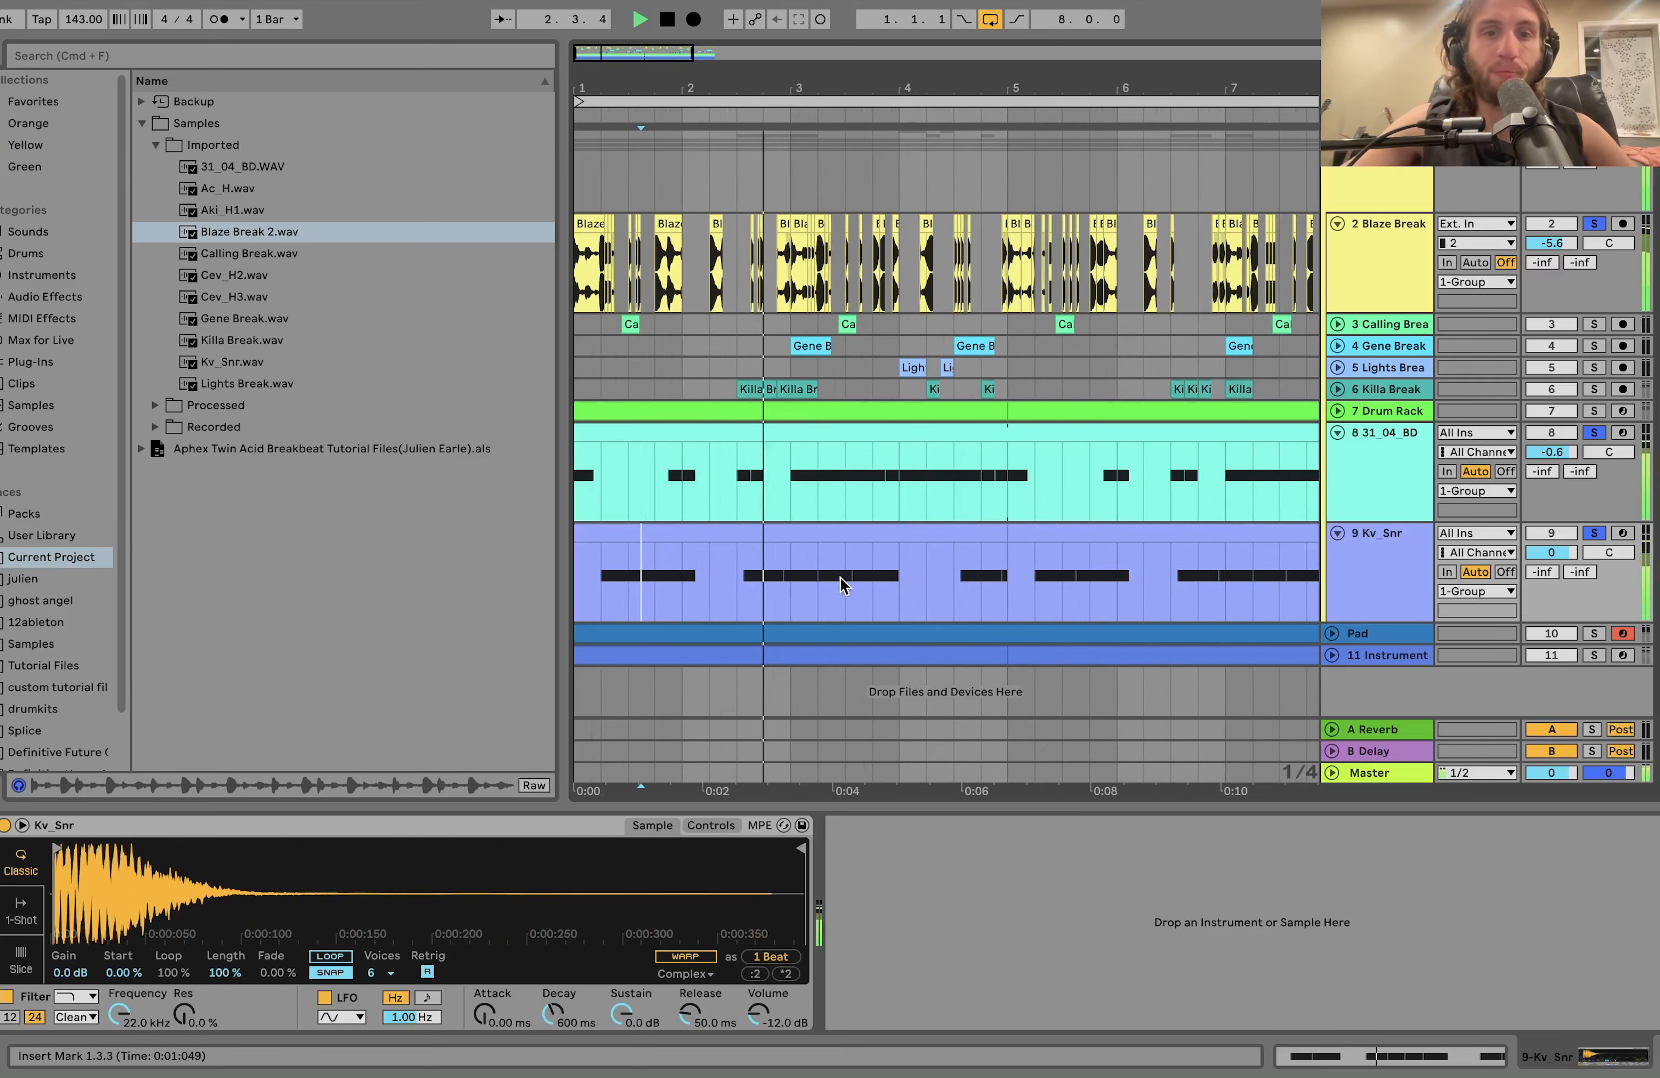
key(minus)
click(767, 537)
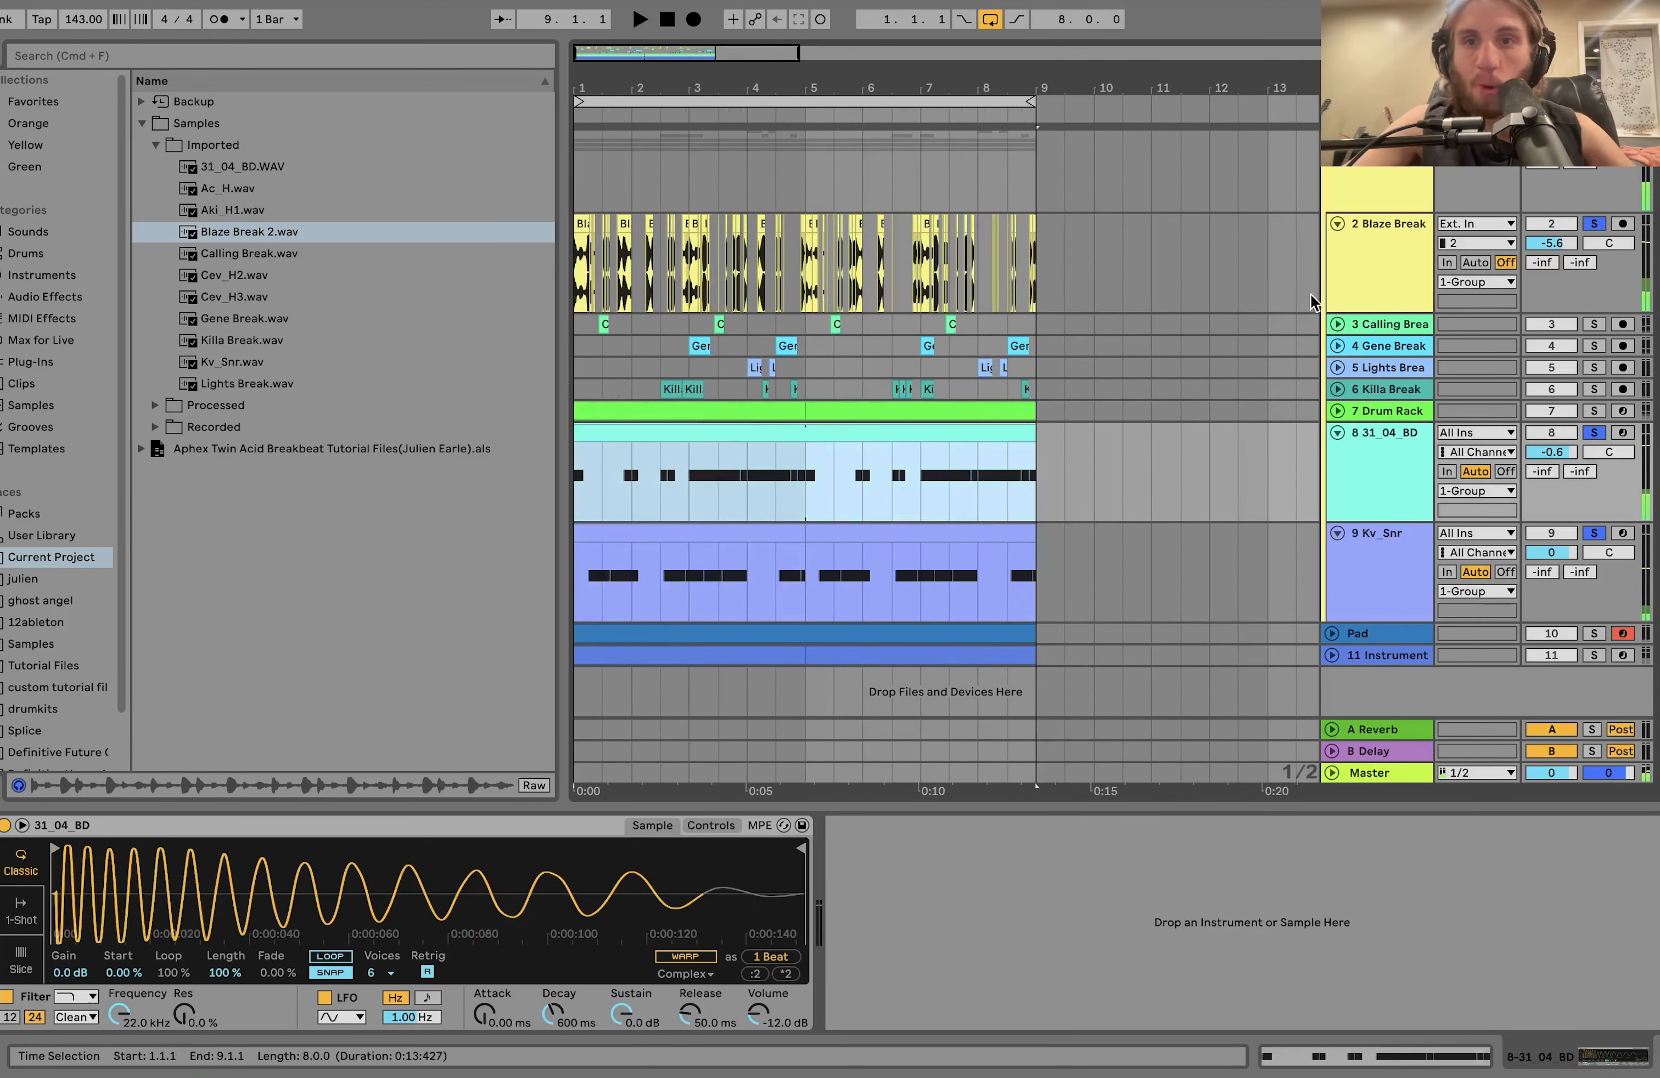
Solo the Drum Rack with Blaze Break, 31_04_BD and Kv_Snr, play them together, and unfold the Drum Rack to view its device.
click(1352, 263)
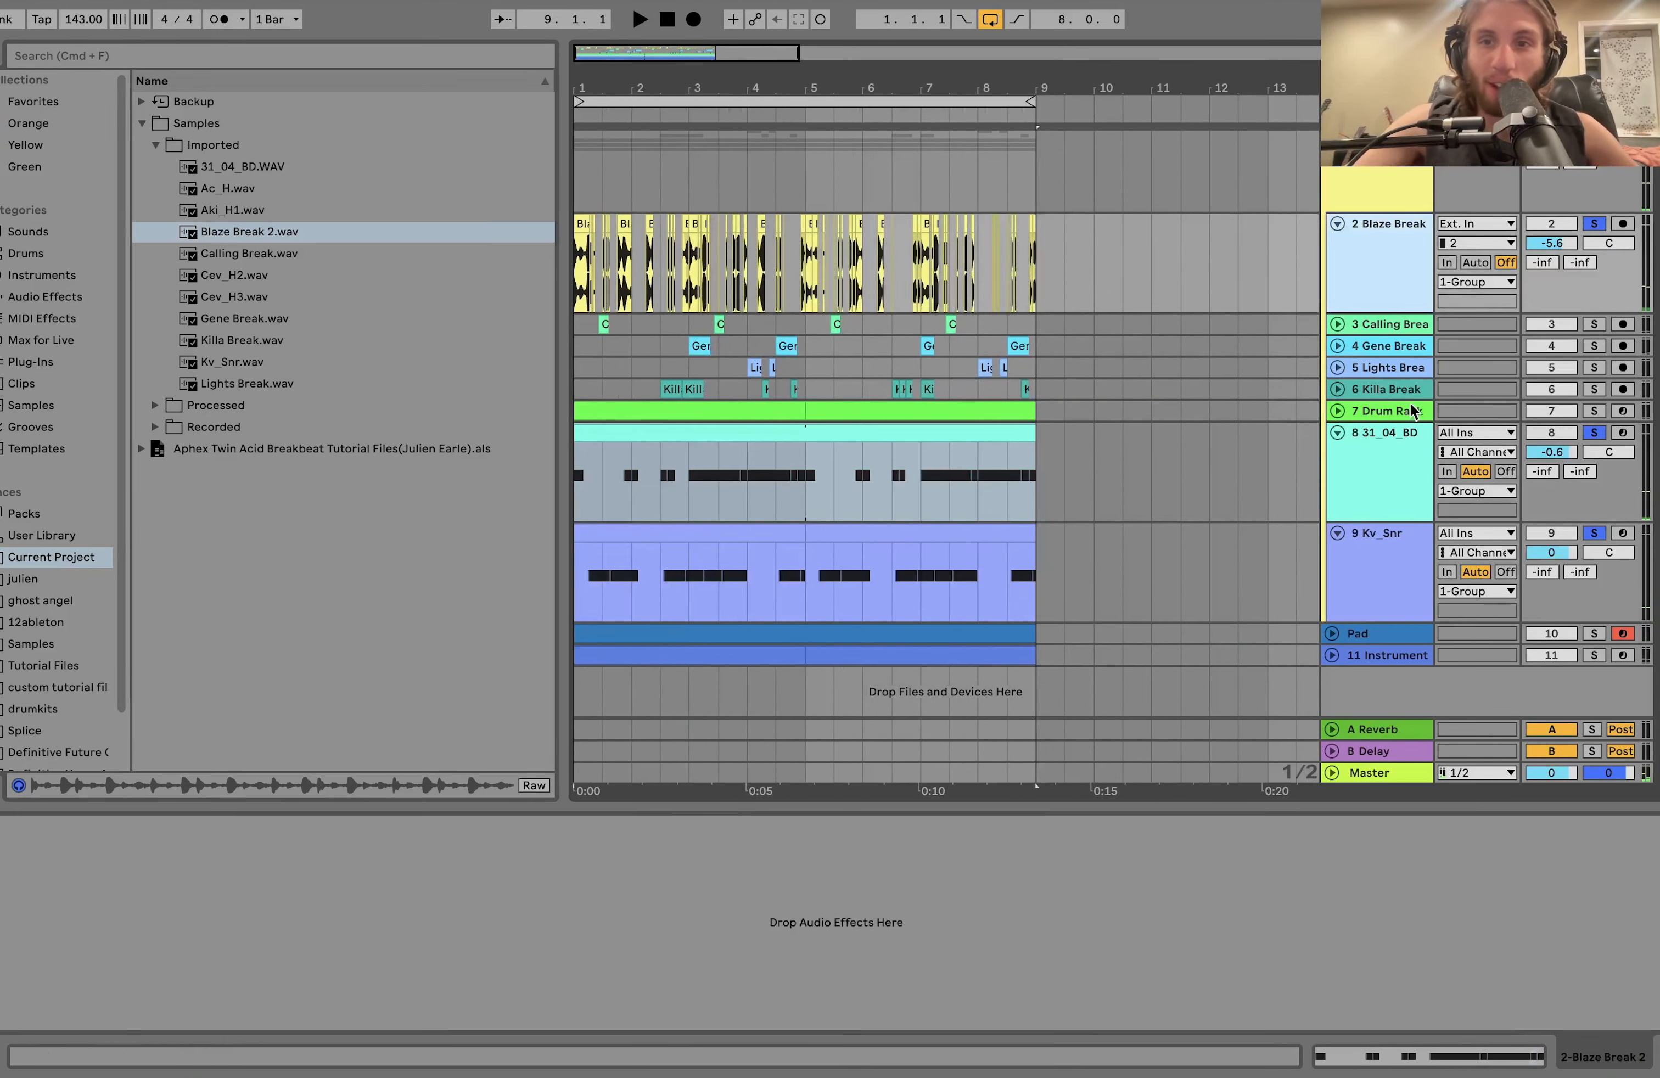
click(1358, 513)
click(1360, 569)
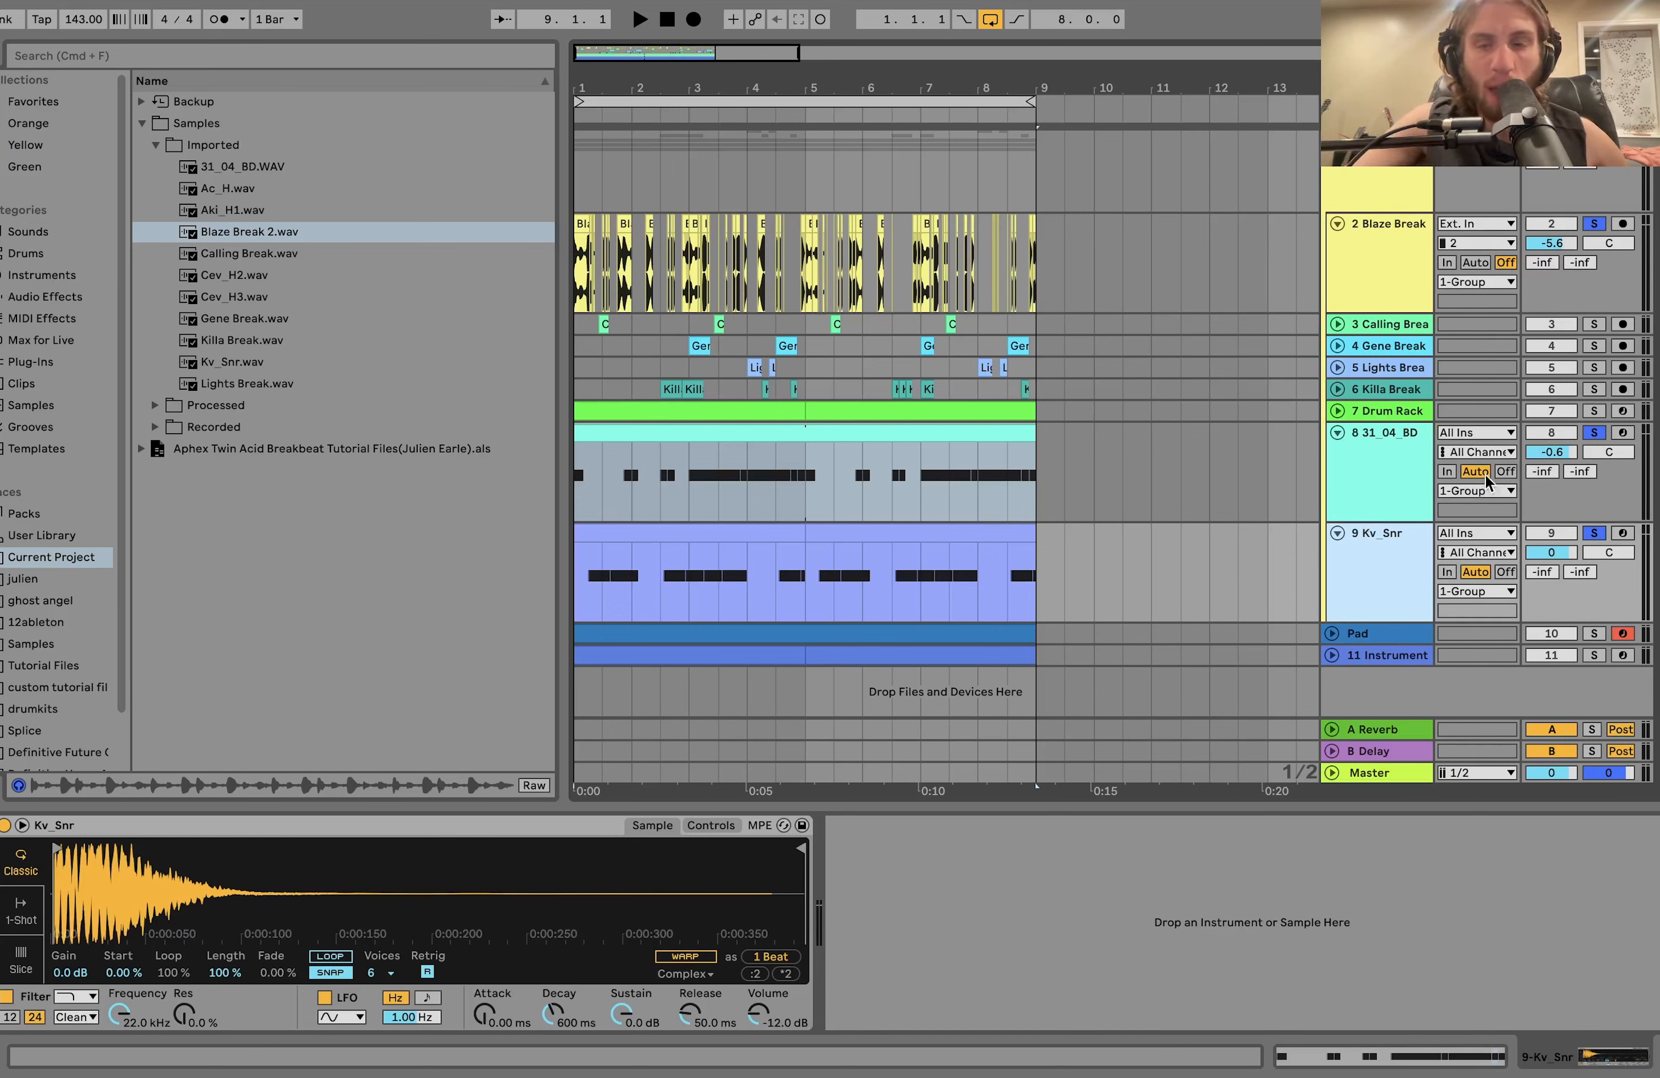
click(1595, 411)
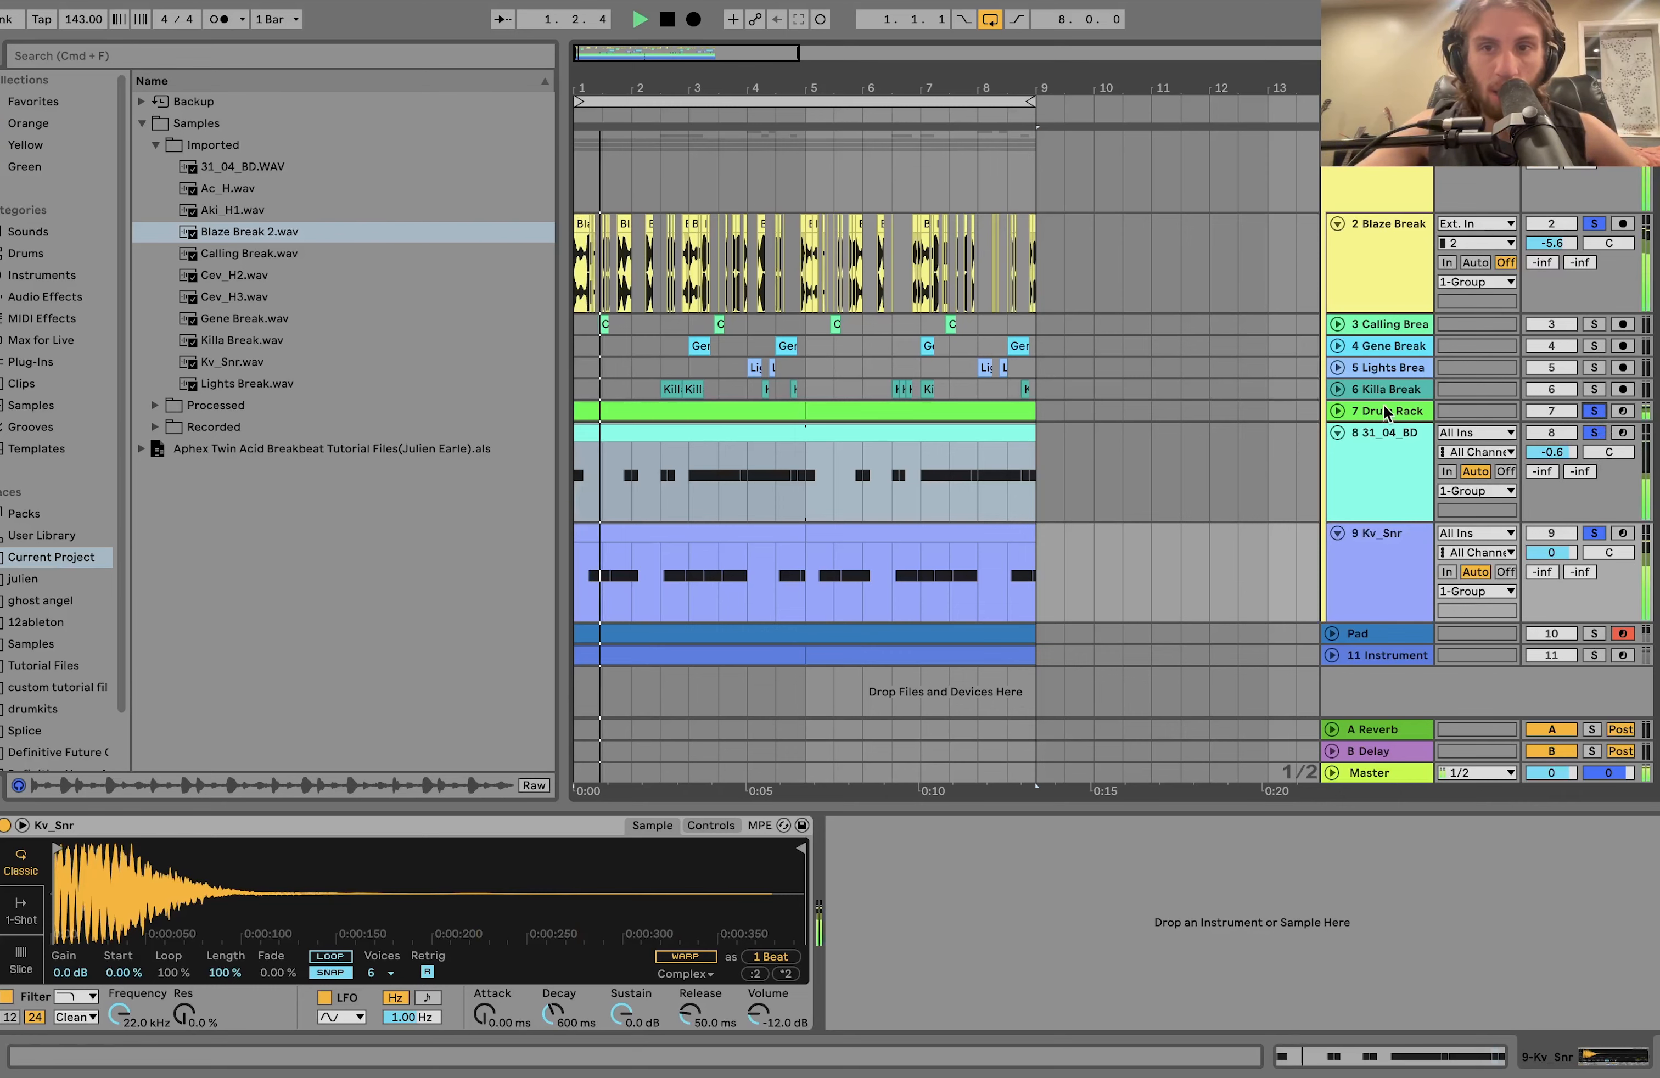
click(1337, 412)
click(1385, 413)
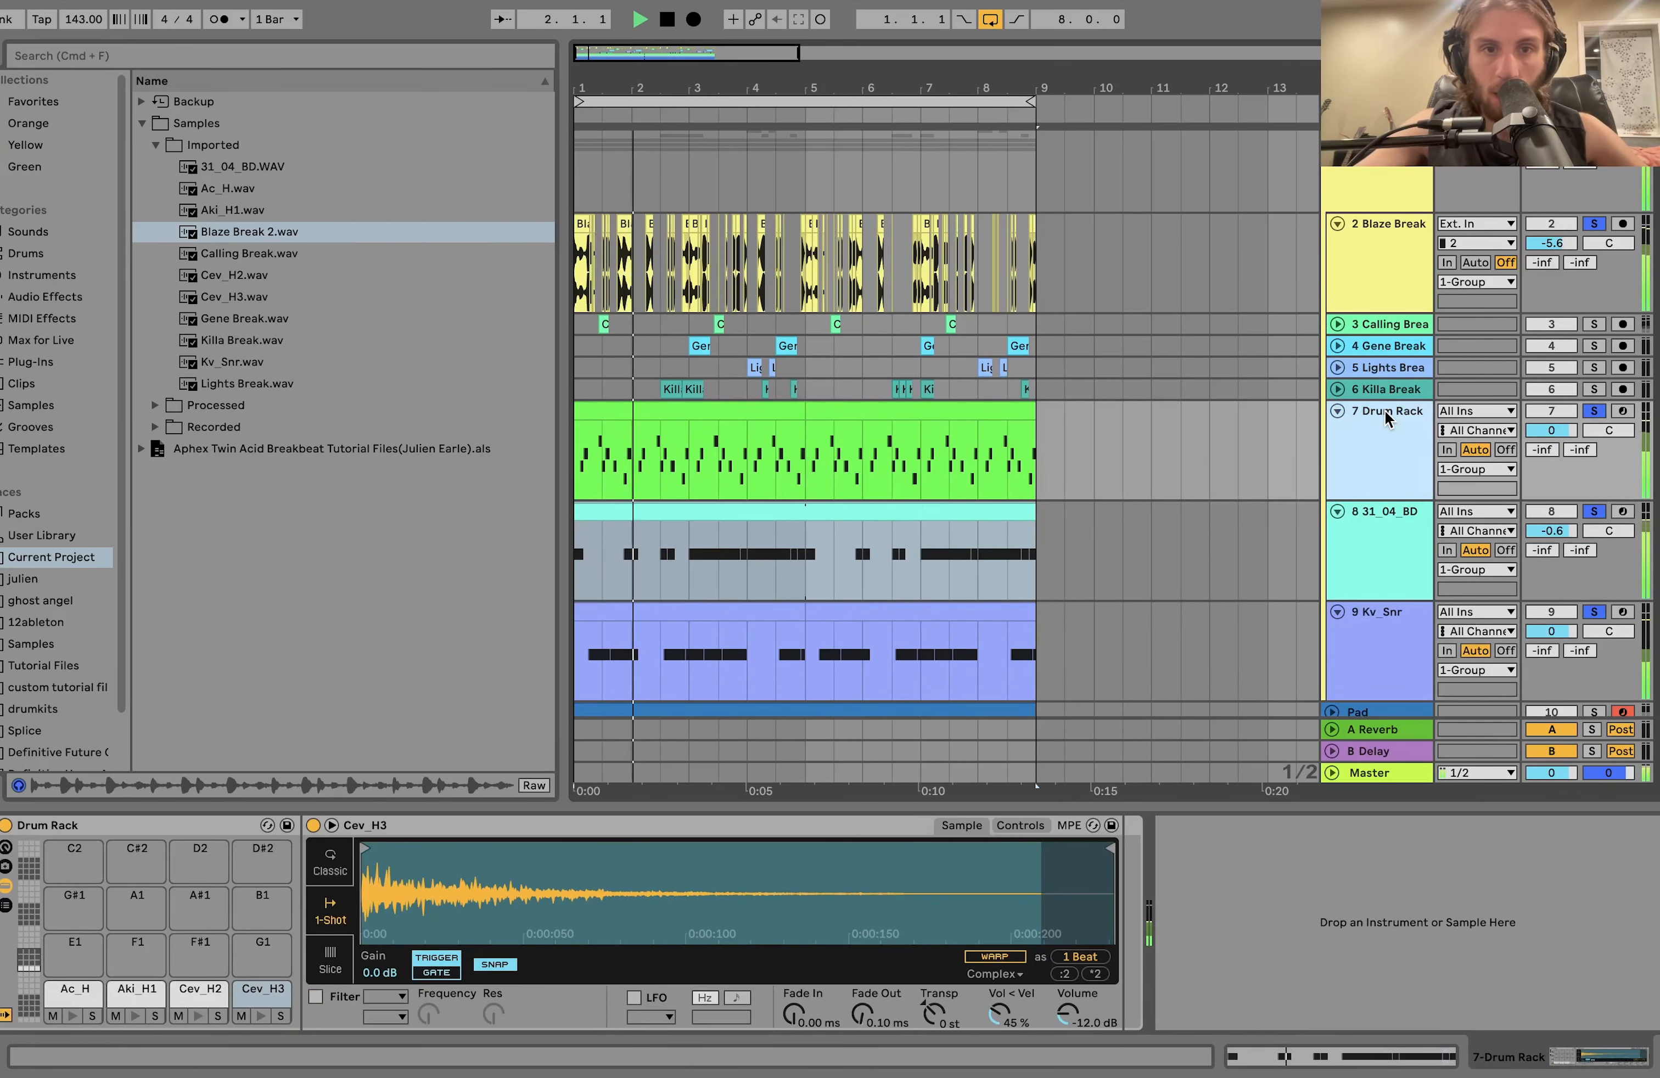
Solo only the Drum Rack track and play its hi-hat pattern alone.
click(1594, 412)
click(1594, 412)
click(1401, 437)
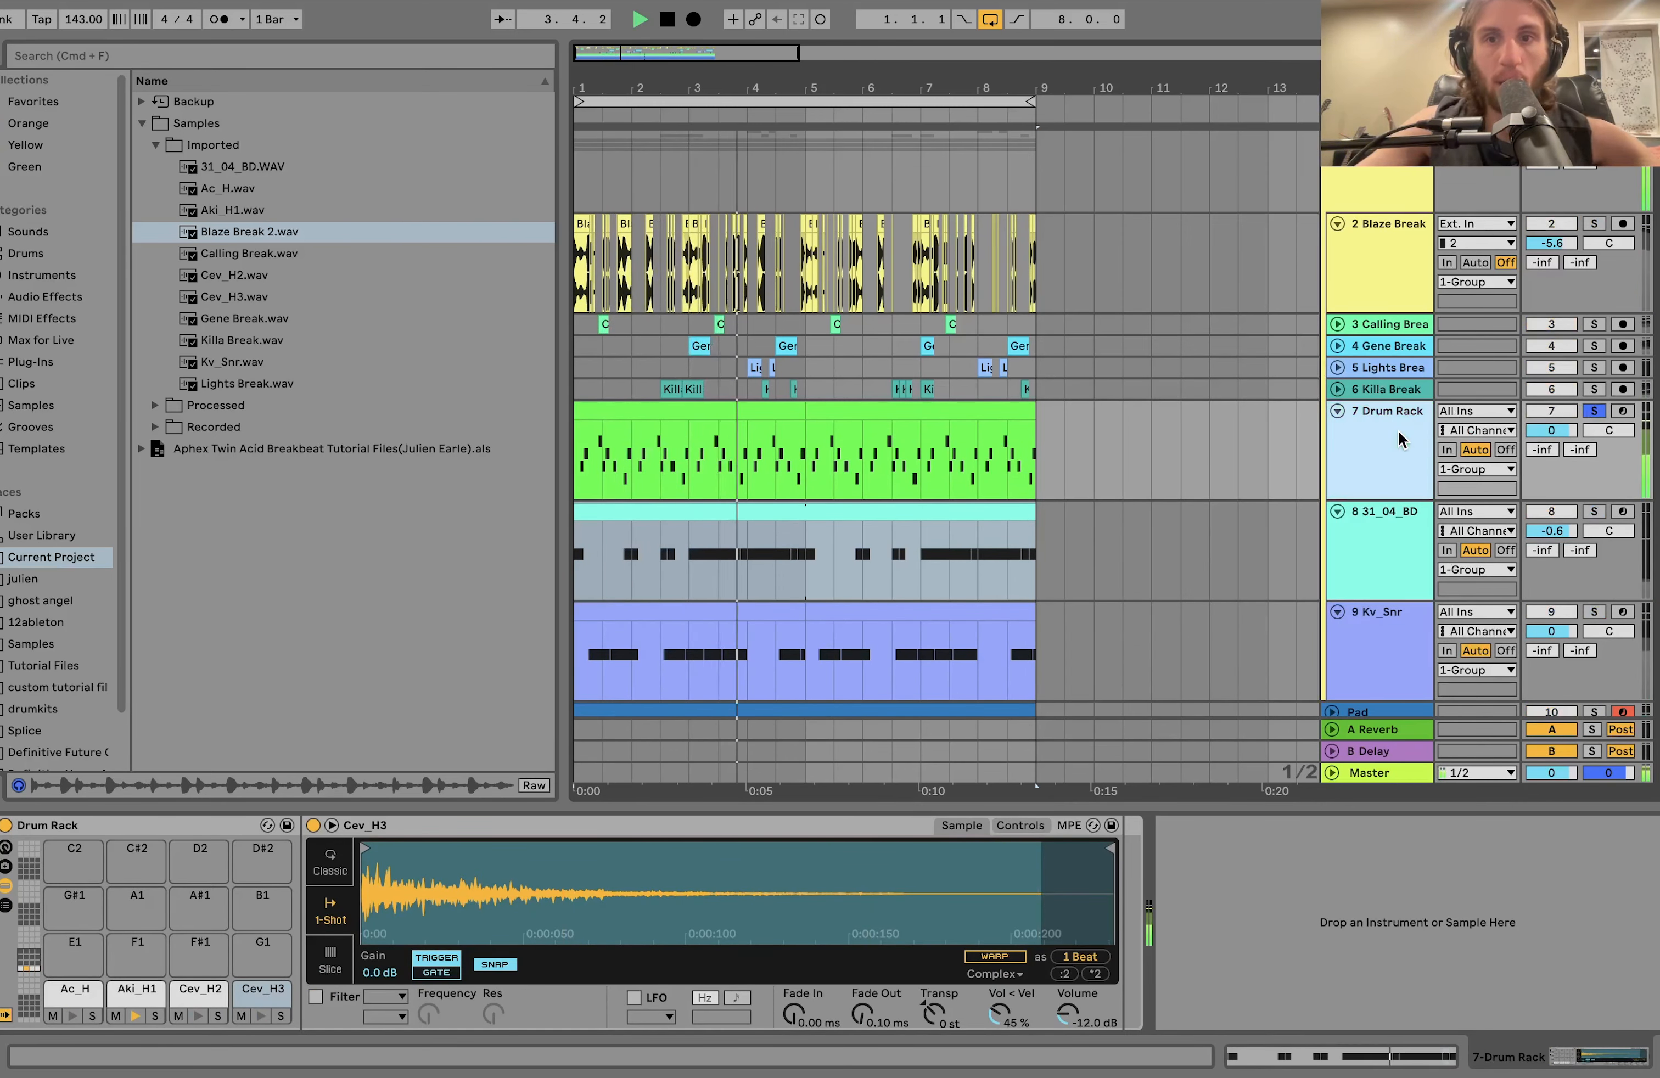
scroll(1399, 440, down, 2)
key(space)
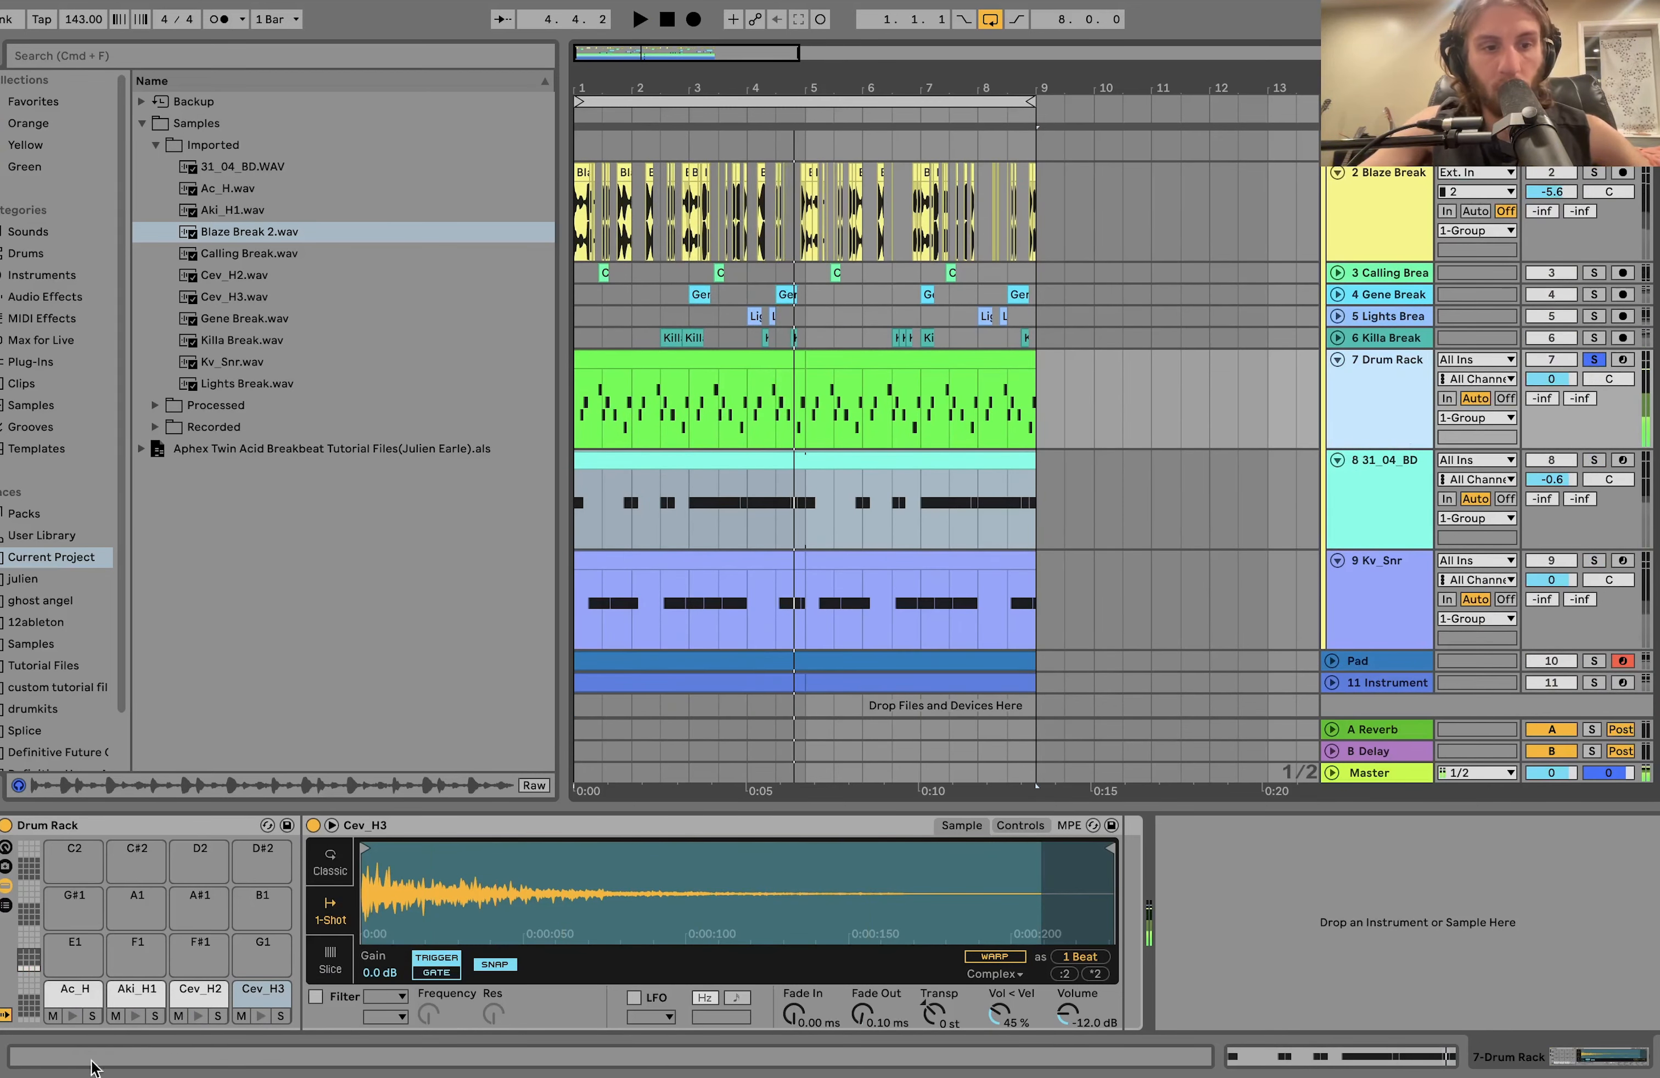
Add the 31_04_BD and Kv_Snr tracks to the solo and play them together with the Drum Rack.
click(1596, 460)
key(space)
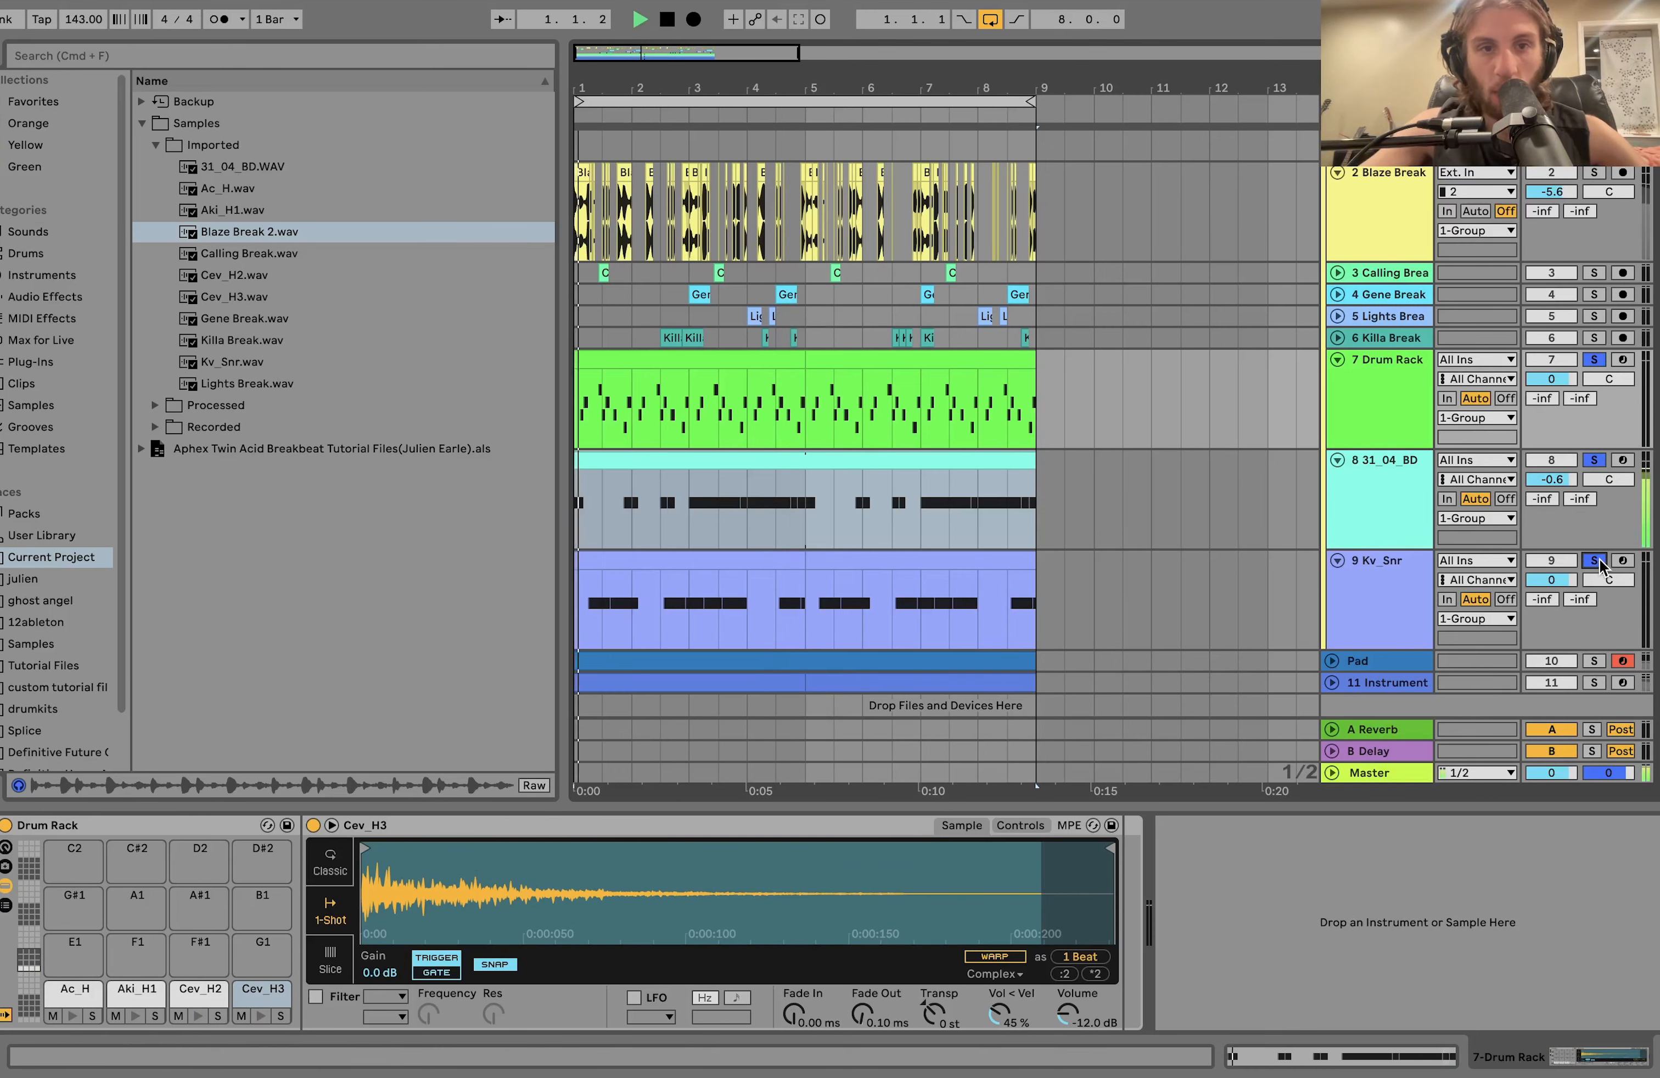
click(1384, 578)
click(1372, 510)
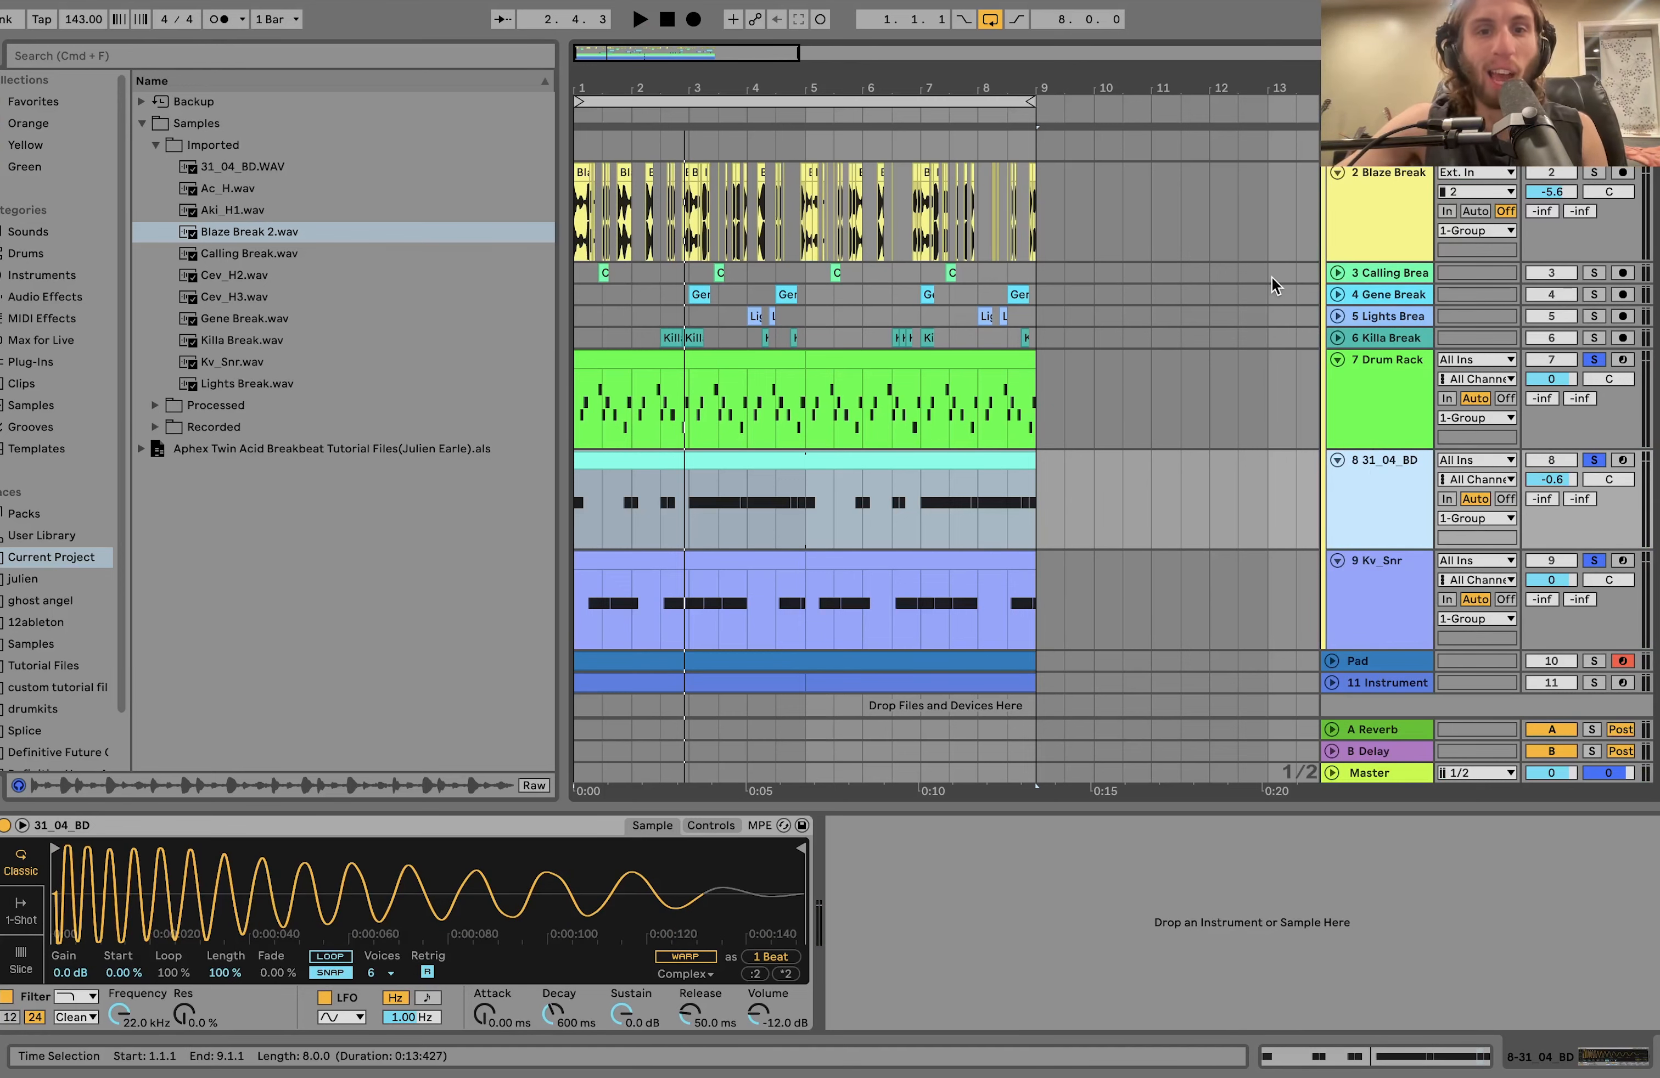
Solo only Blaze Break and the Drum Rack, and play the two layered from the start several times.
click(1402, 375)
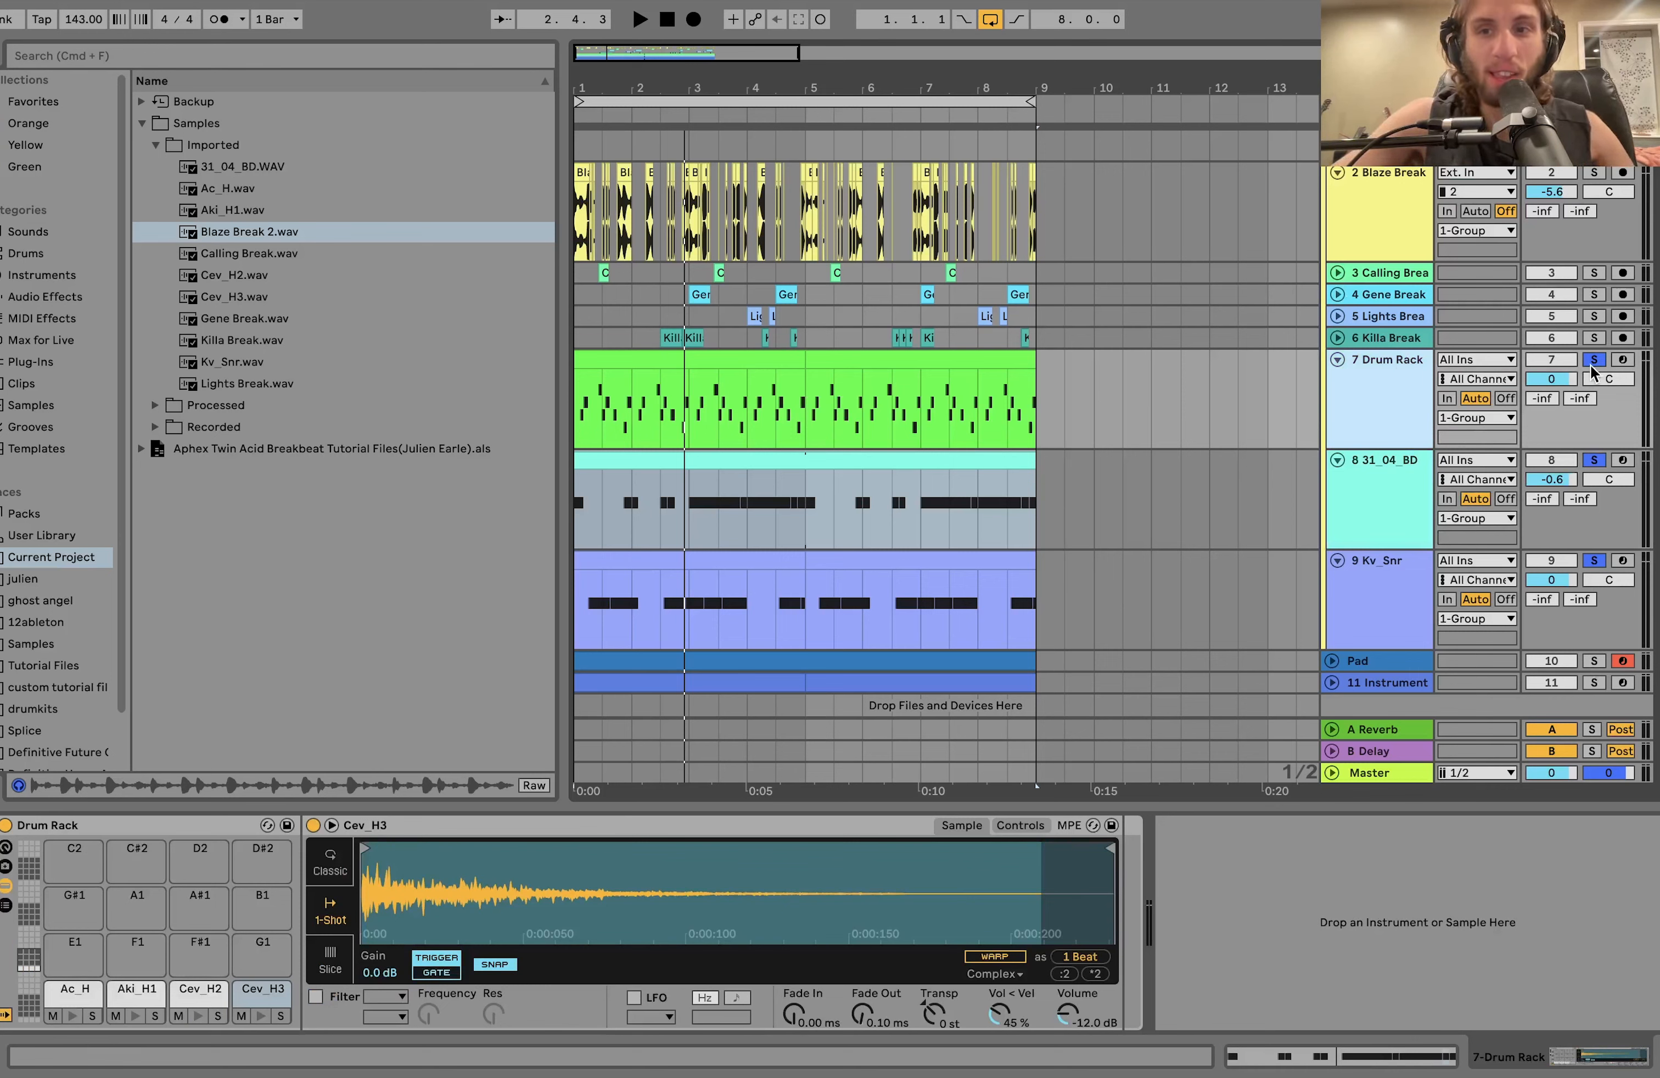
click(1593, 364)
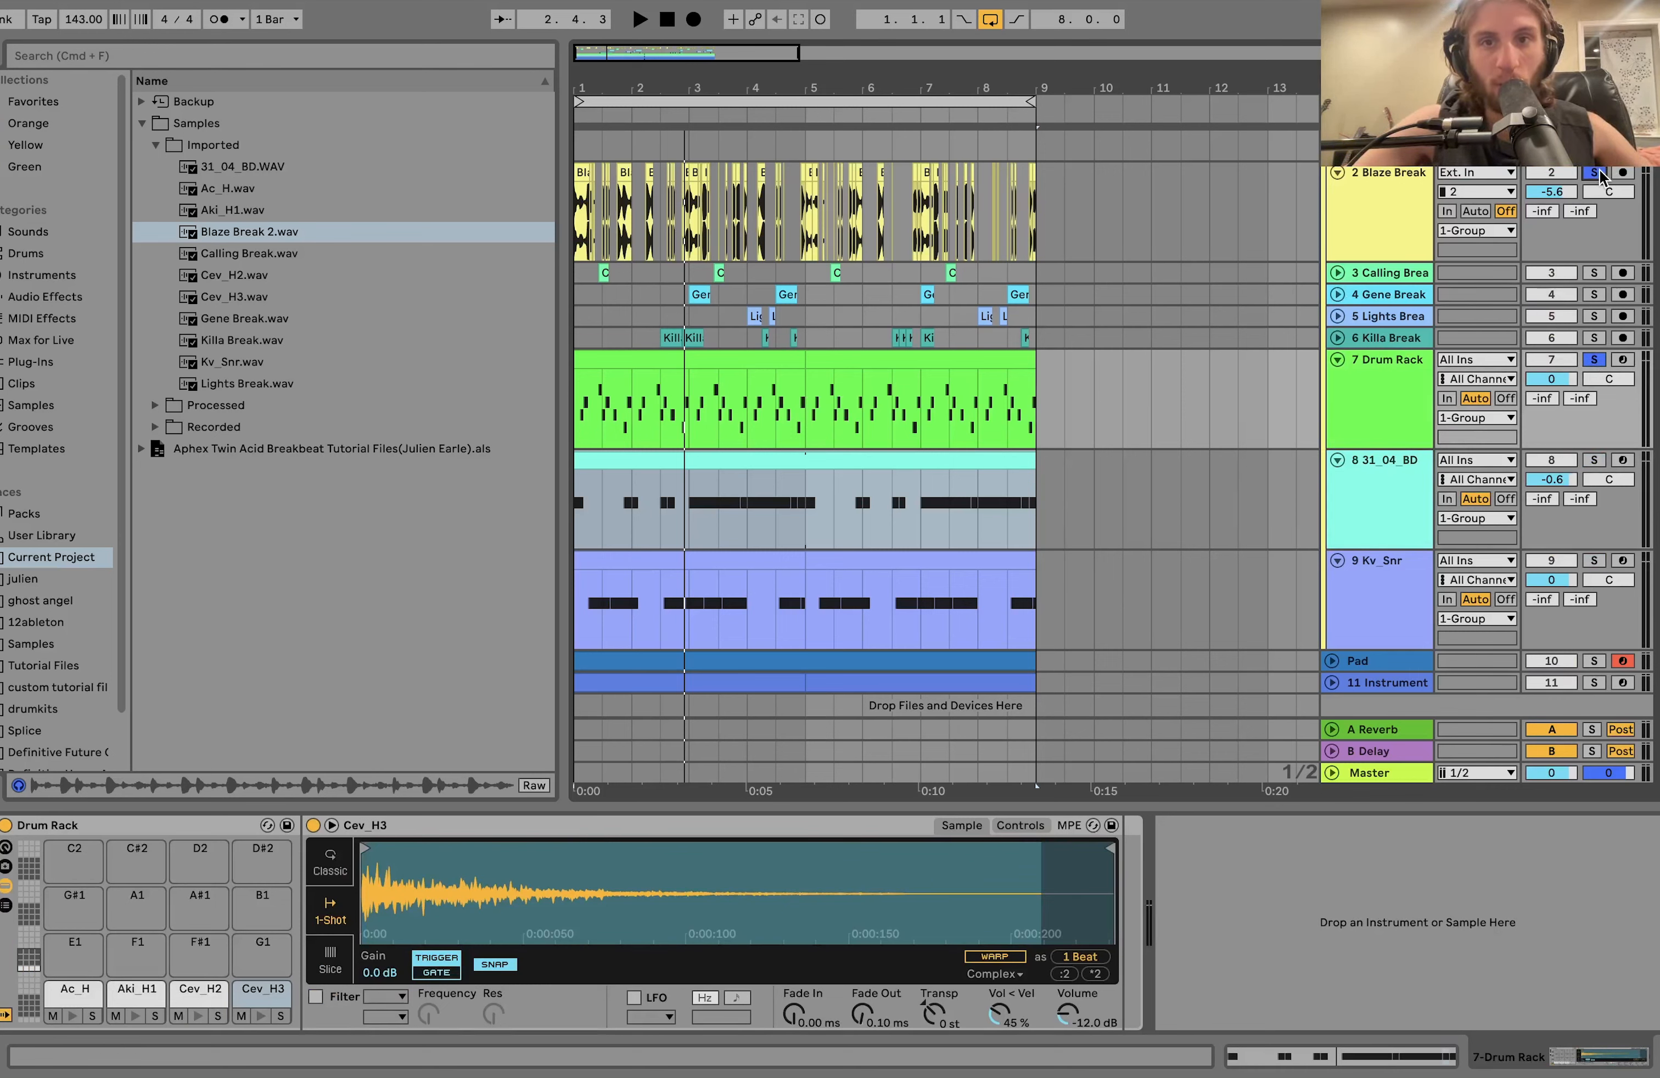
key(space)
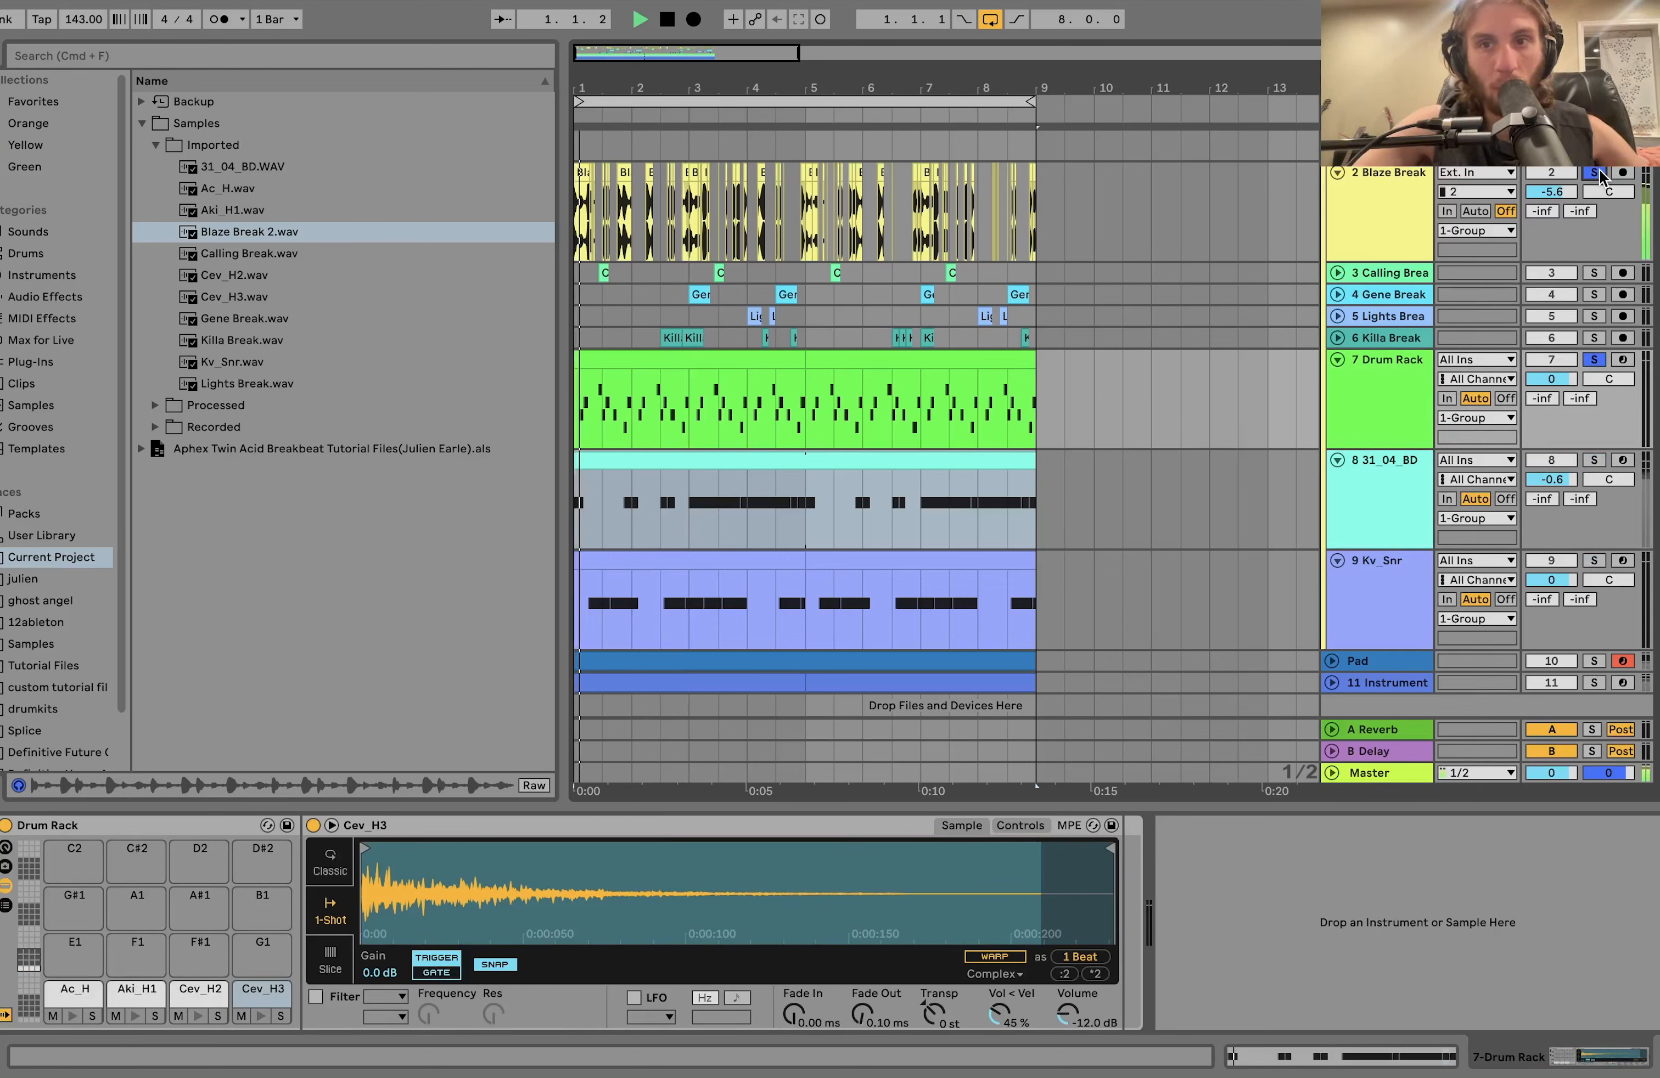
click(1365, 430)
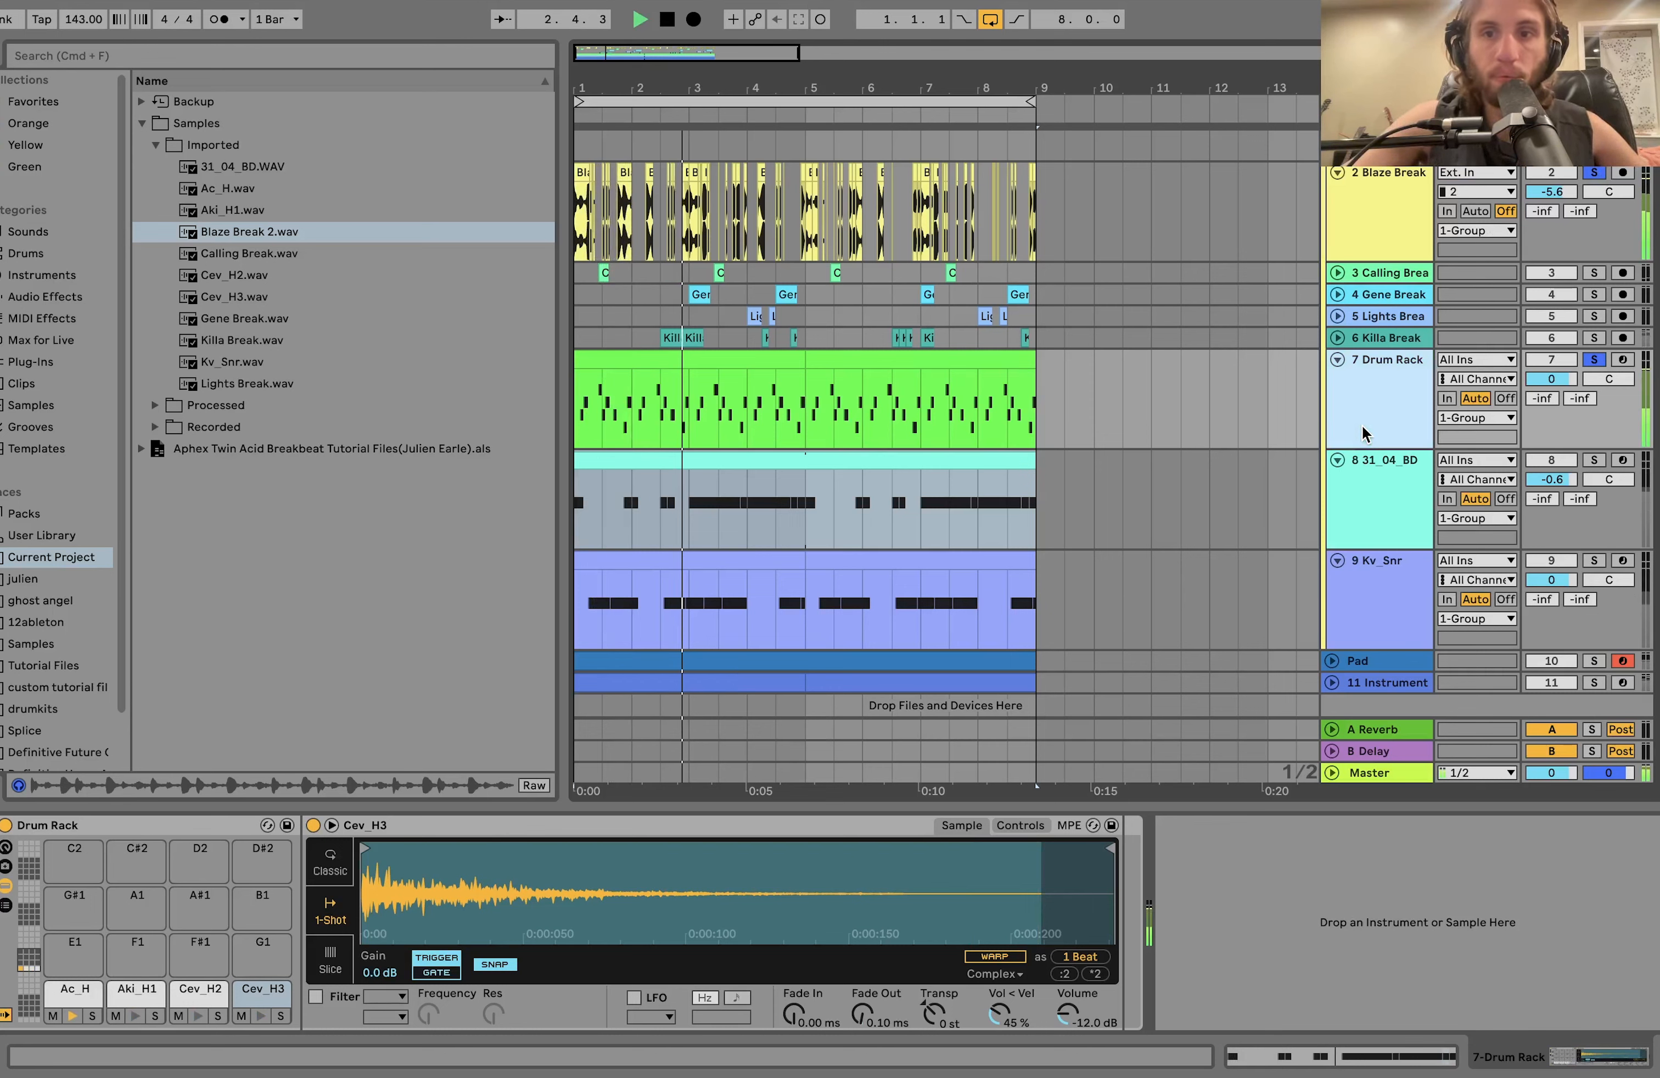
key(space)
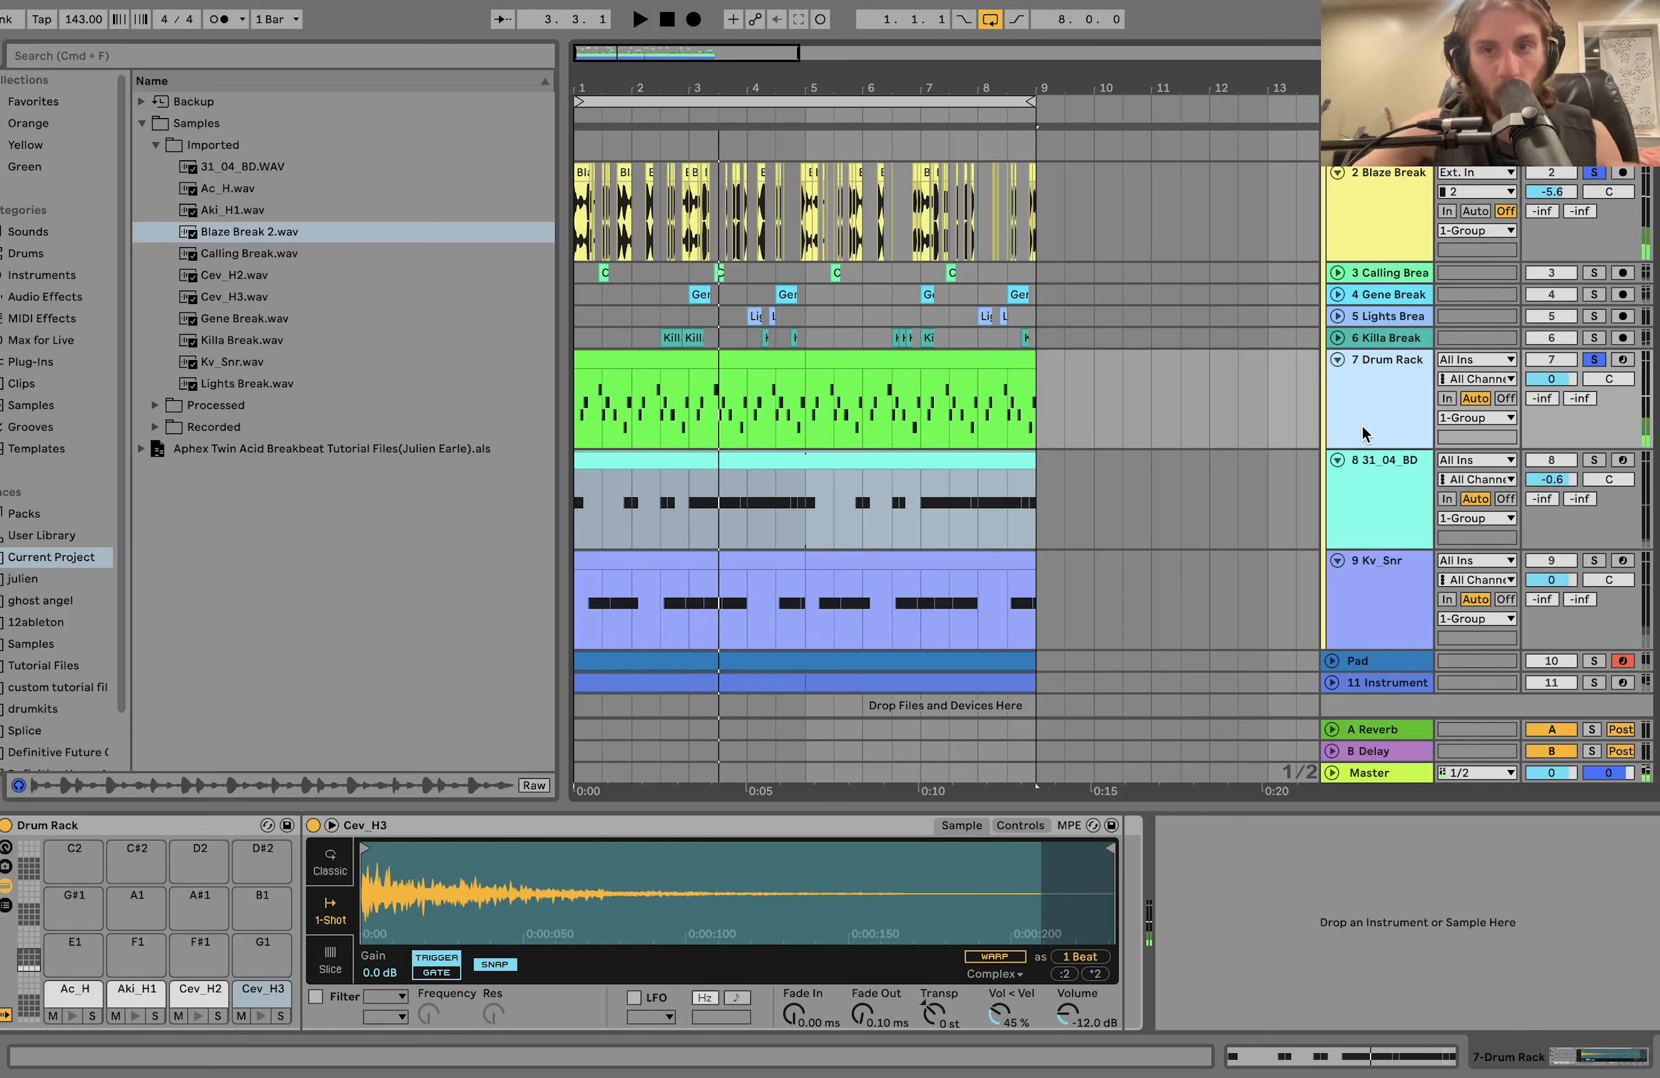
key(space)
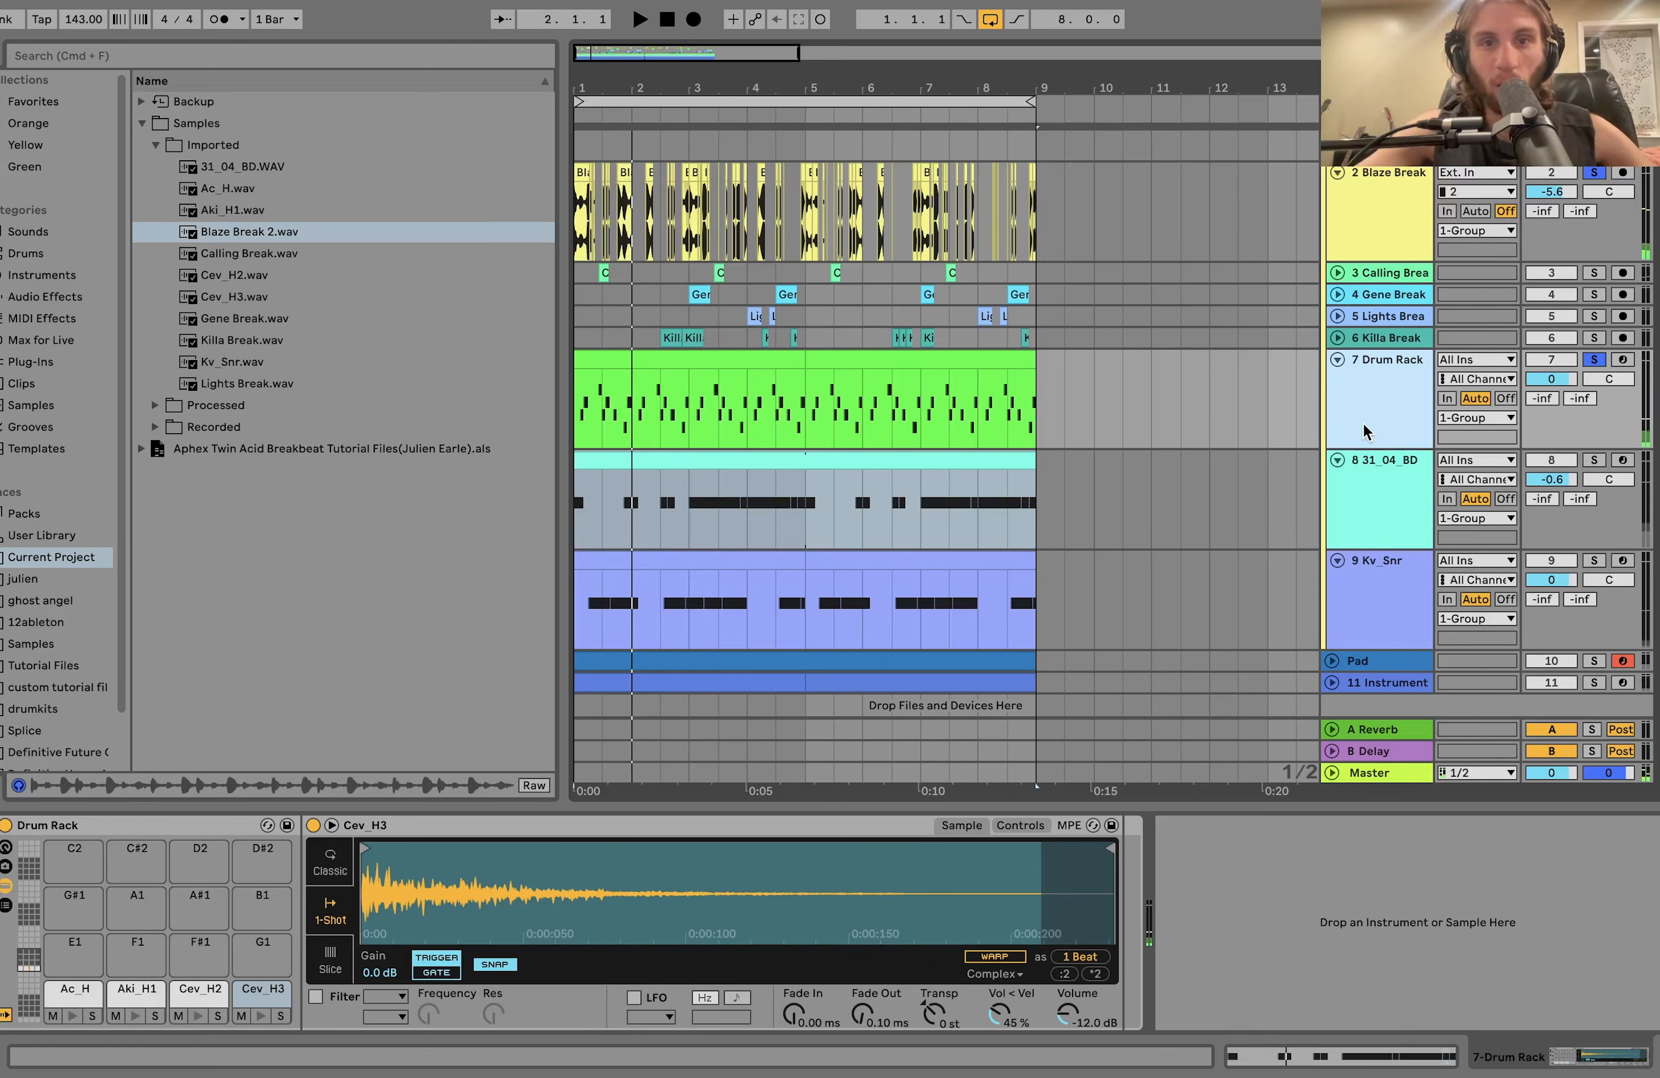
key(space)
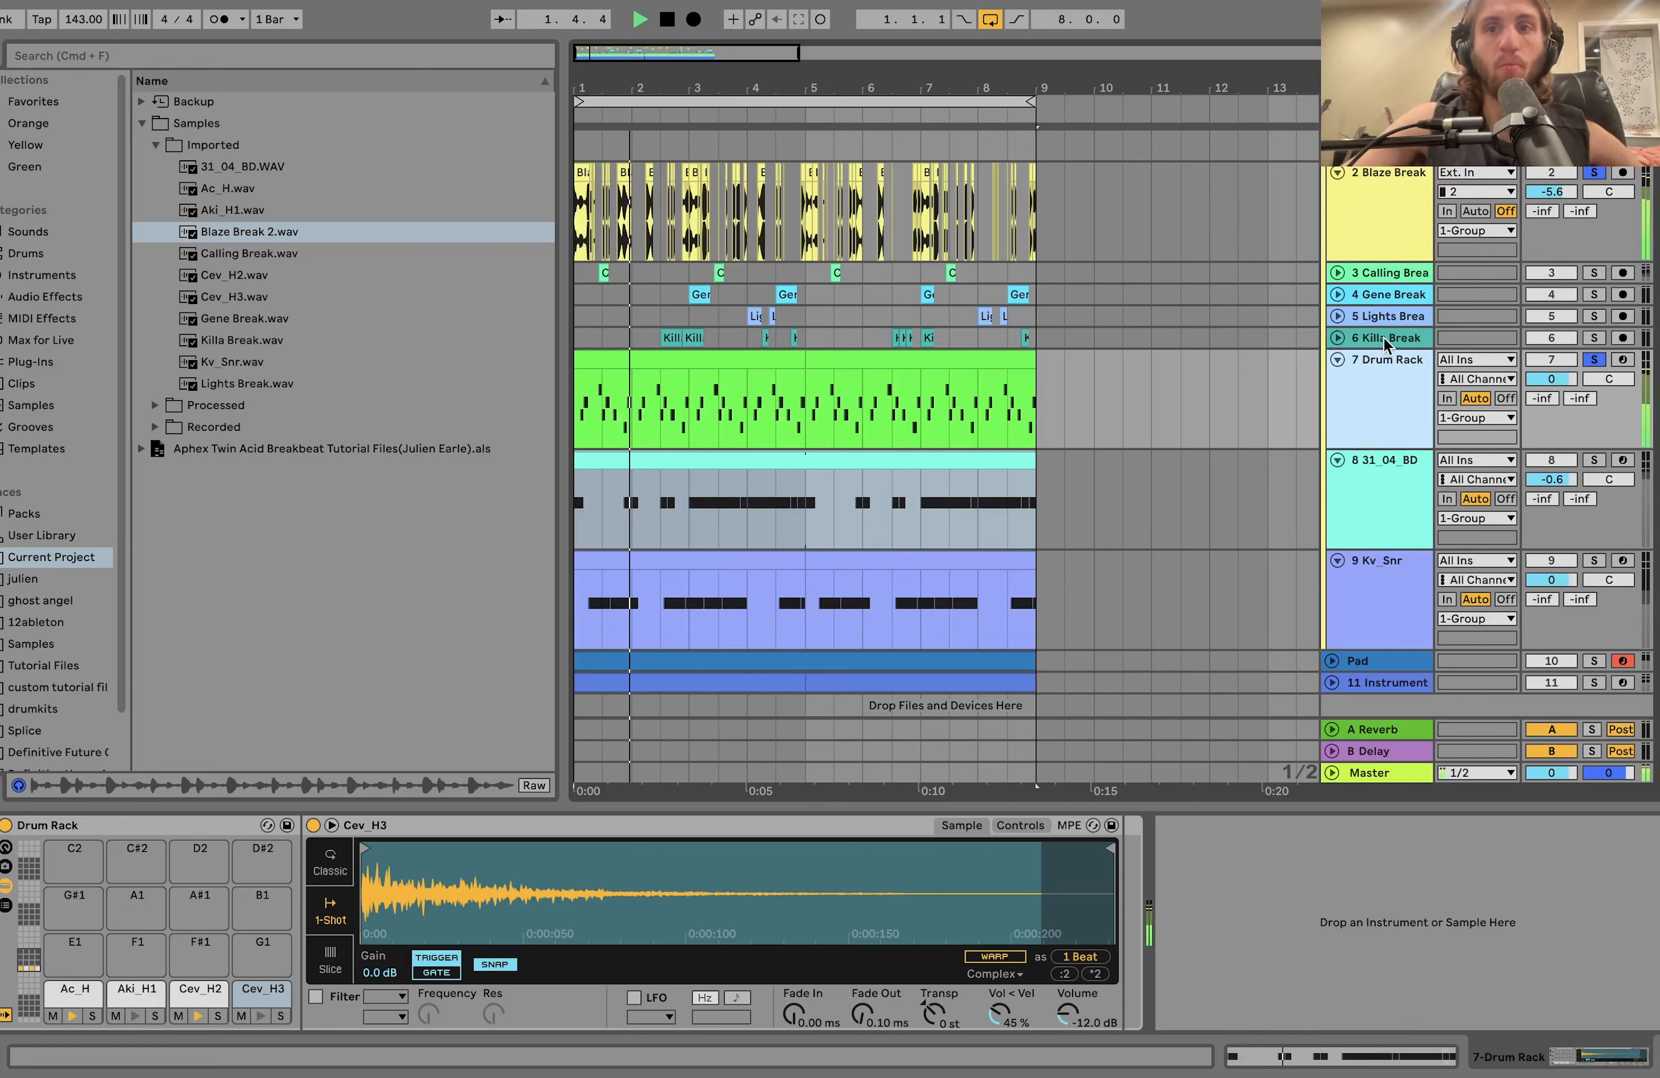
key(space)
Play 31_04_BD and Kv_Snr along with Blaze Break and the Drum Rack, and unfold the Calling, Gene, Lights and Killa Break tracks.
click(1593, 460)
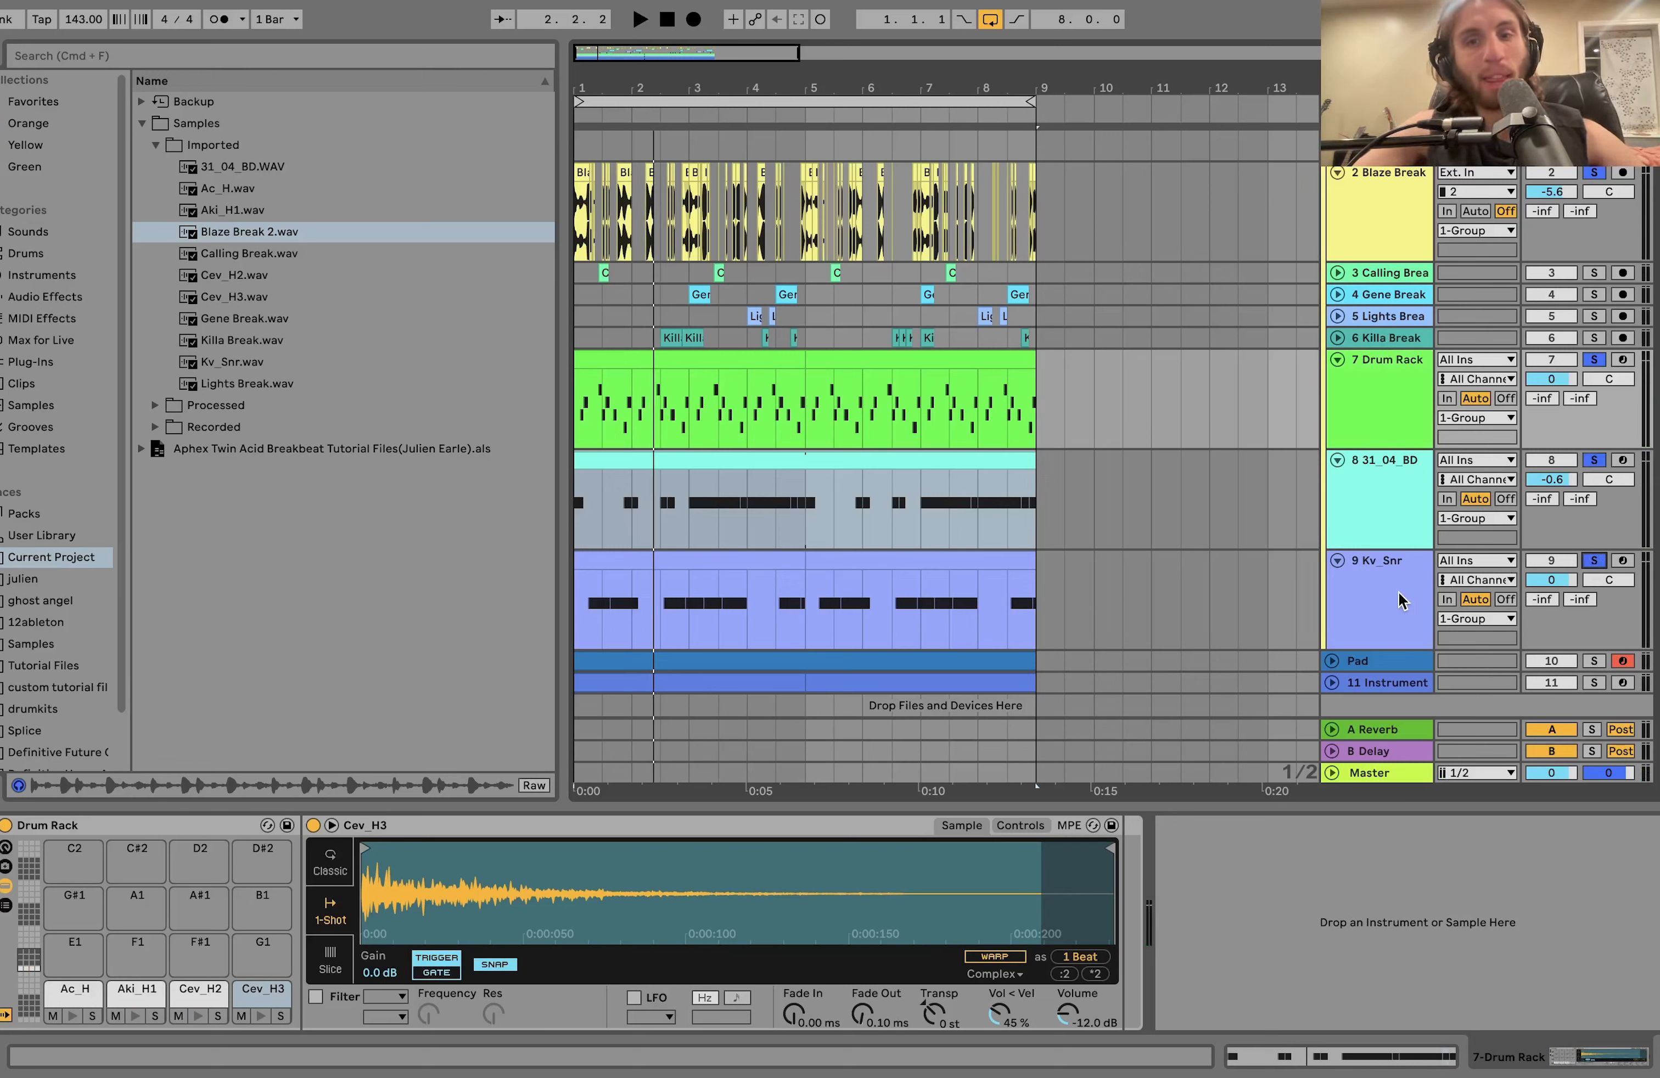
key(space)
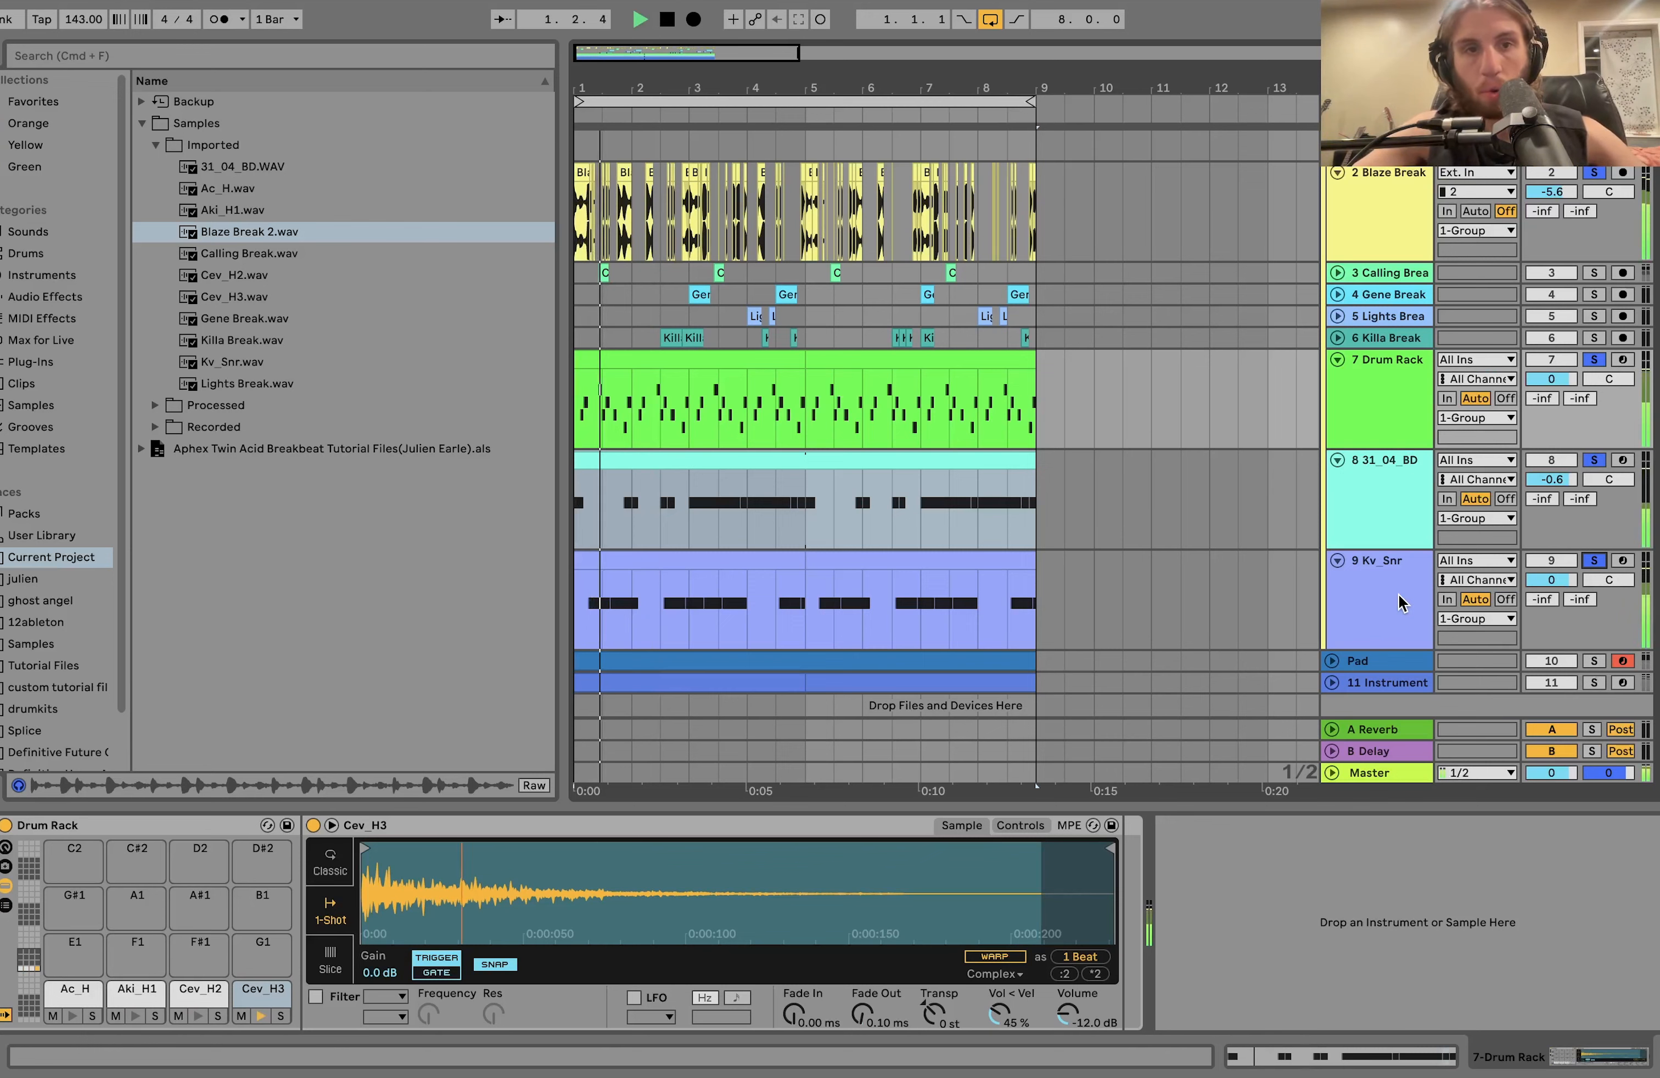
click(1428, 280)
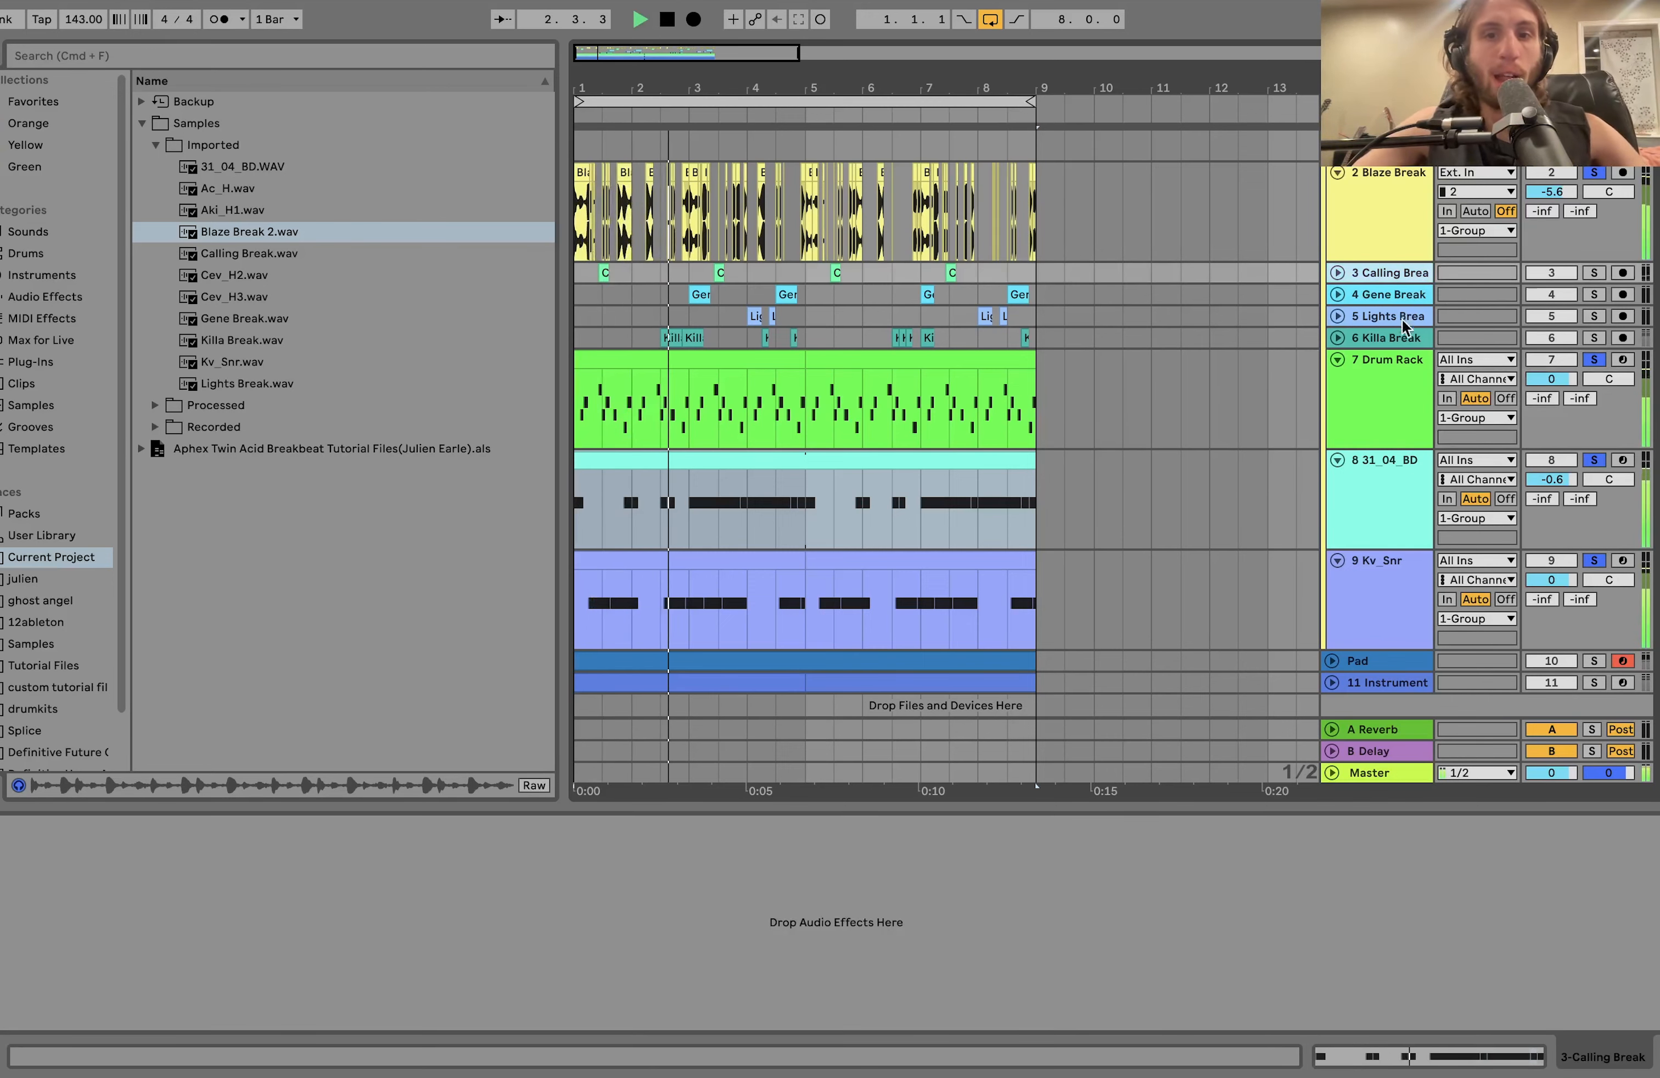
click(1405, 341)
key(u)
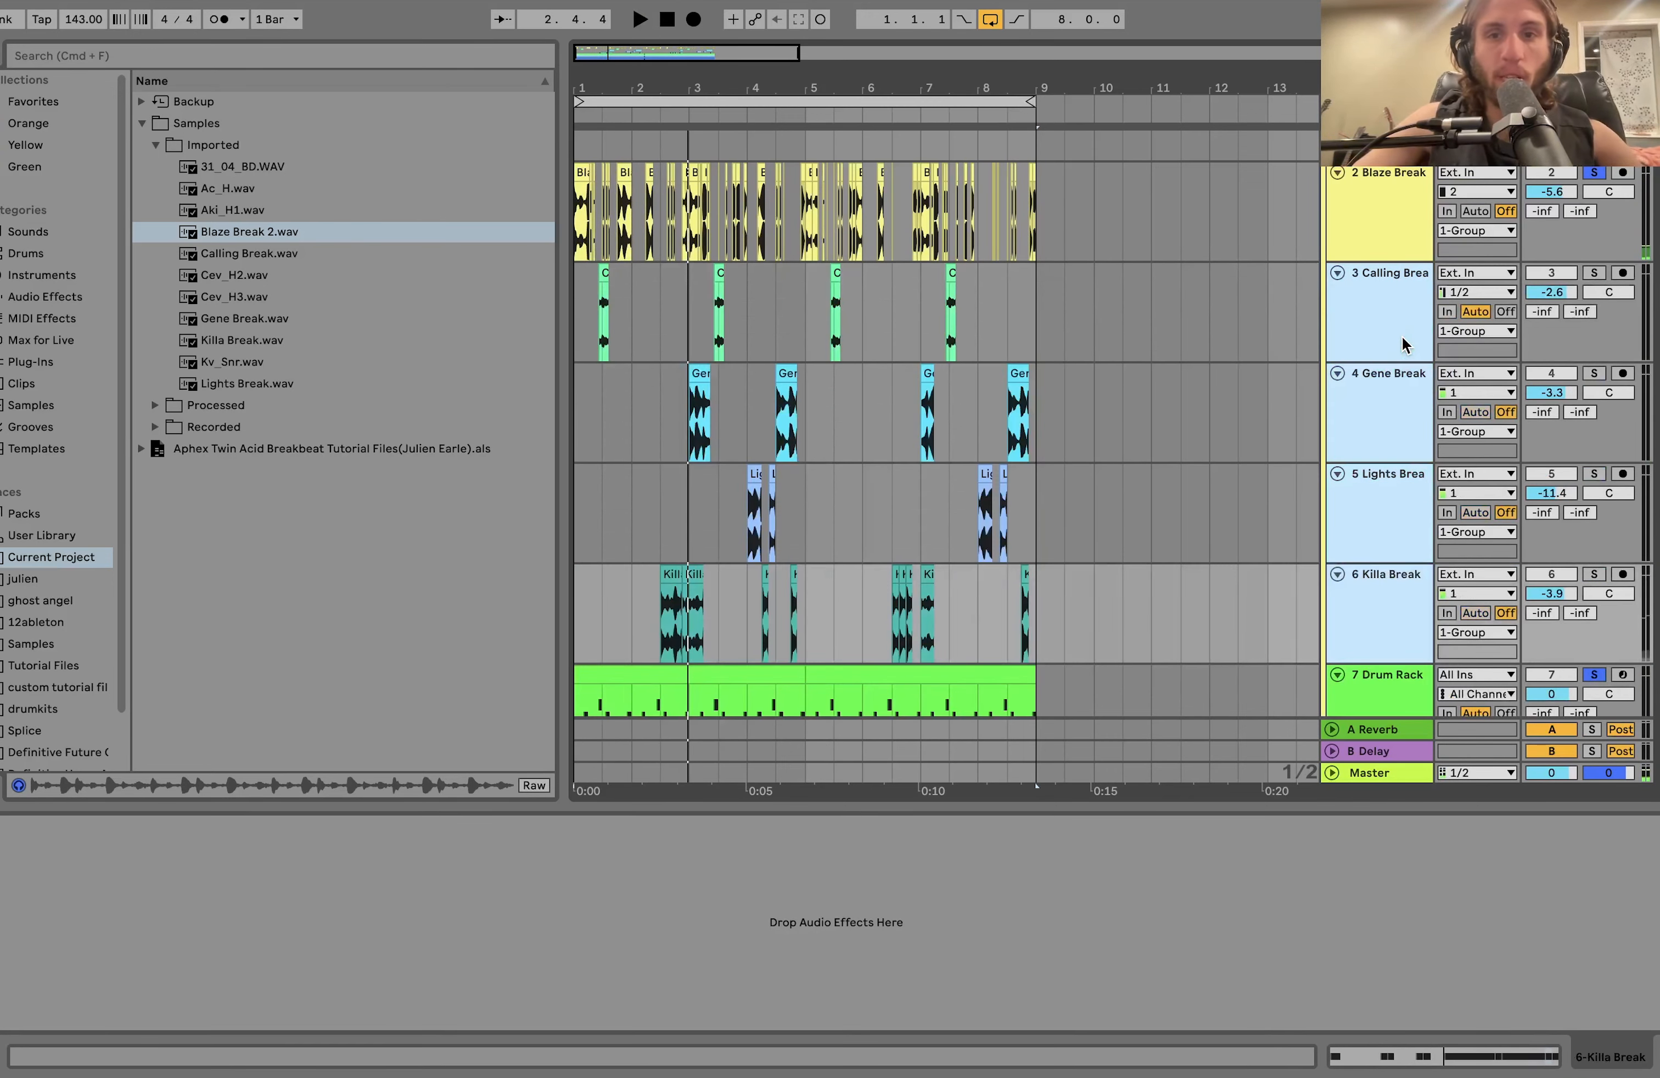
Solo only the Calling, Gene, Lights and Killa Break tracks and play their slices to examine the clip arrangement.
click(1594, 273)
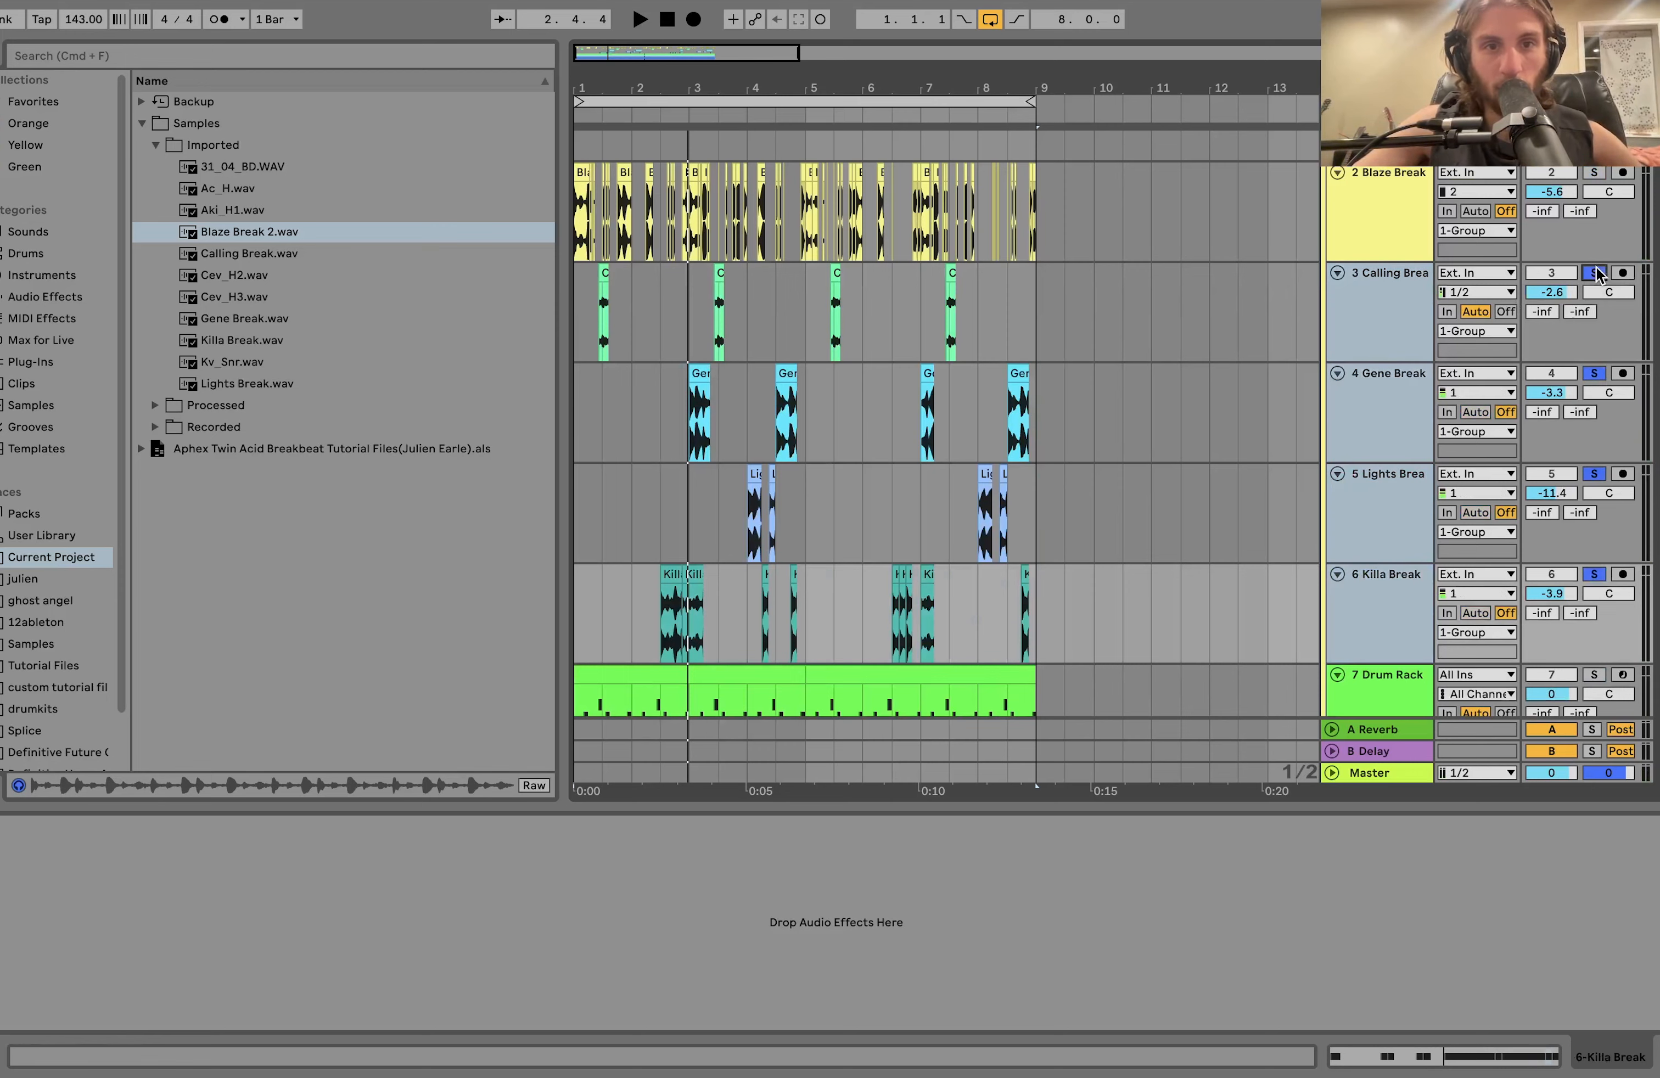
key(space)
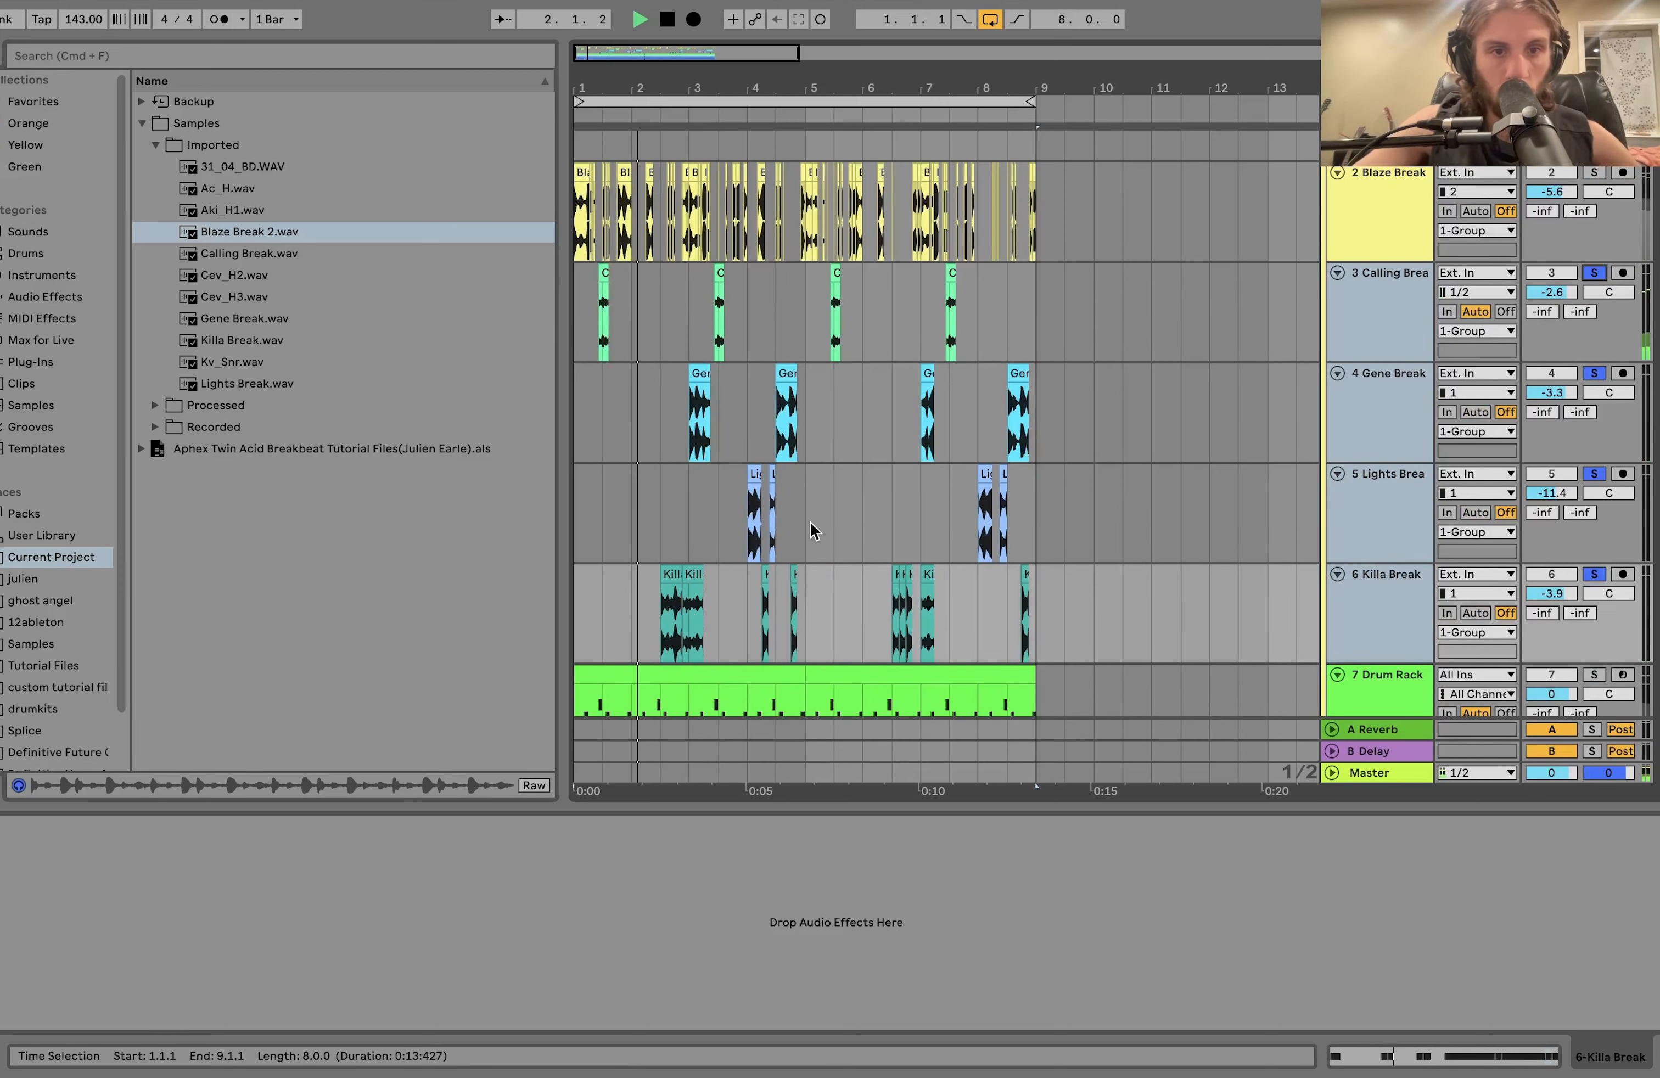
scroll(812, 522, up, 5)
scroll(812, 519, left, 3)
scroll(812, 519, down, 1)
scroll(816, 514, down, 1)
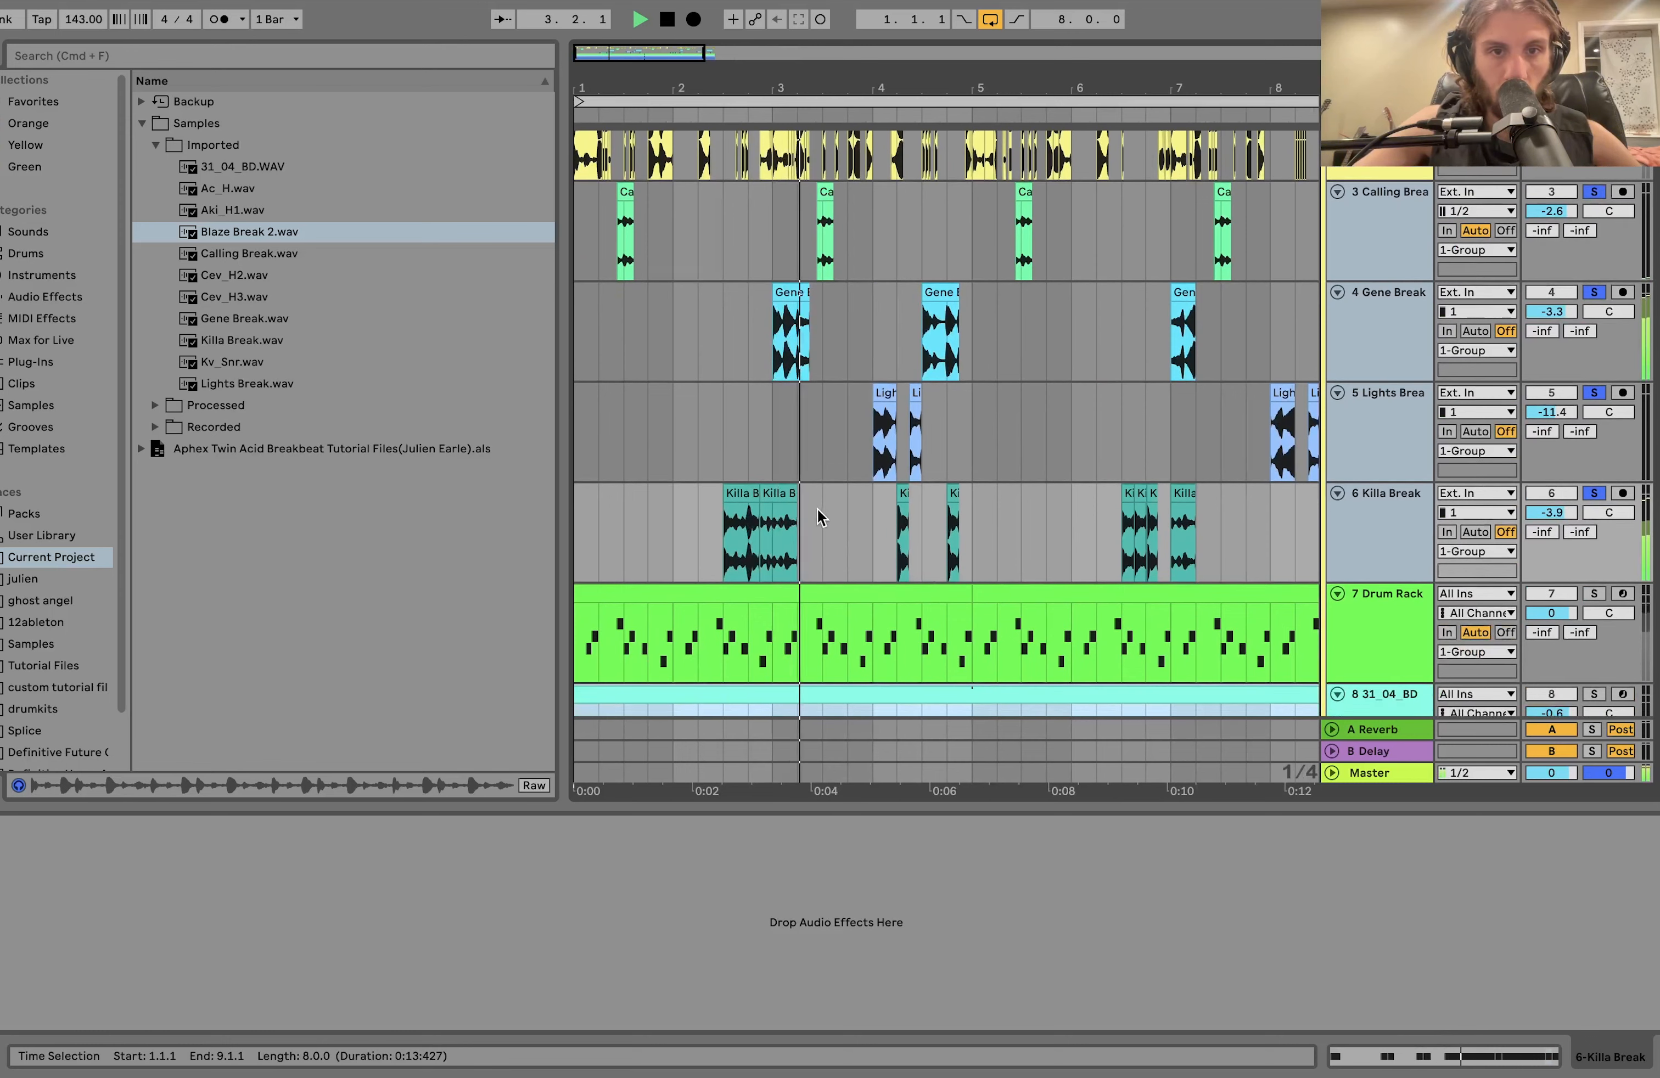
scroll(820, 515, down, 3)
scroll(823, 508, down, 2)
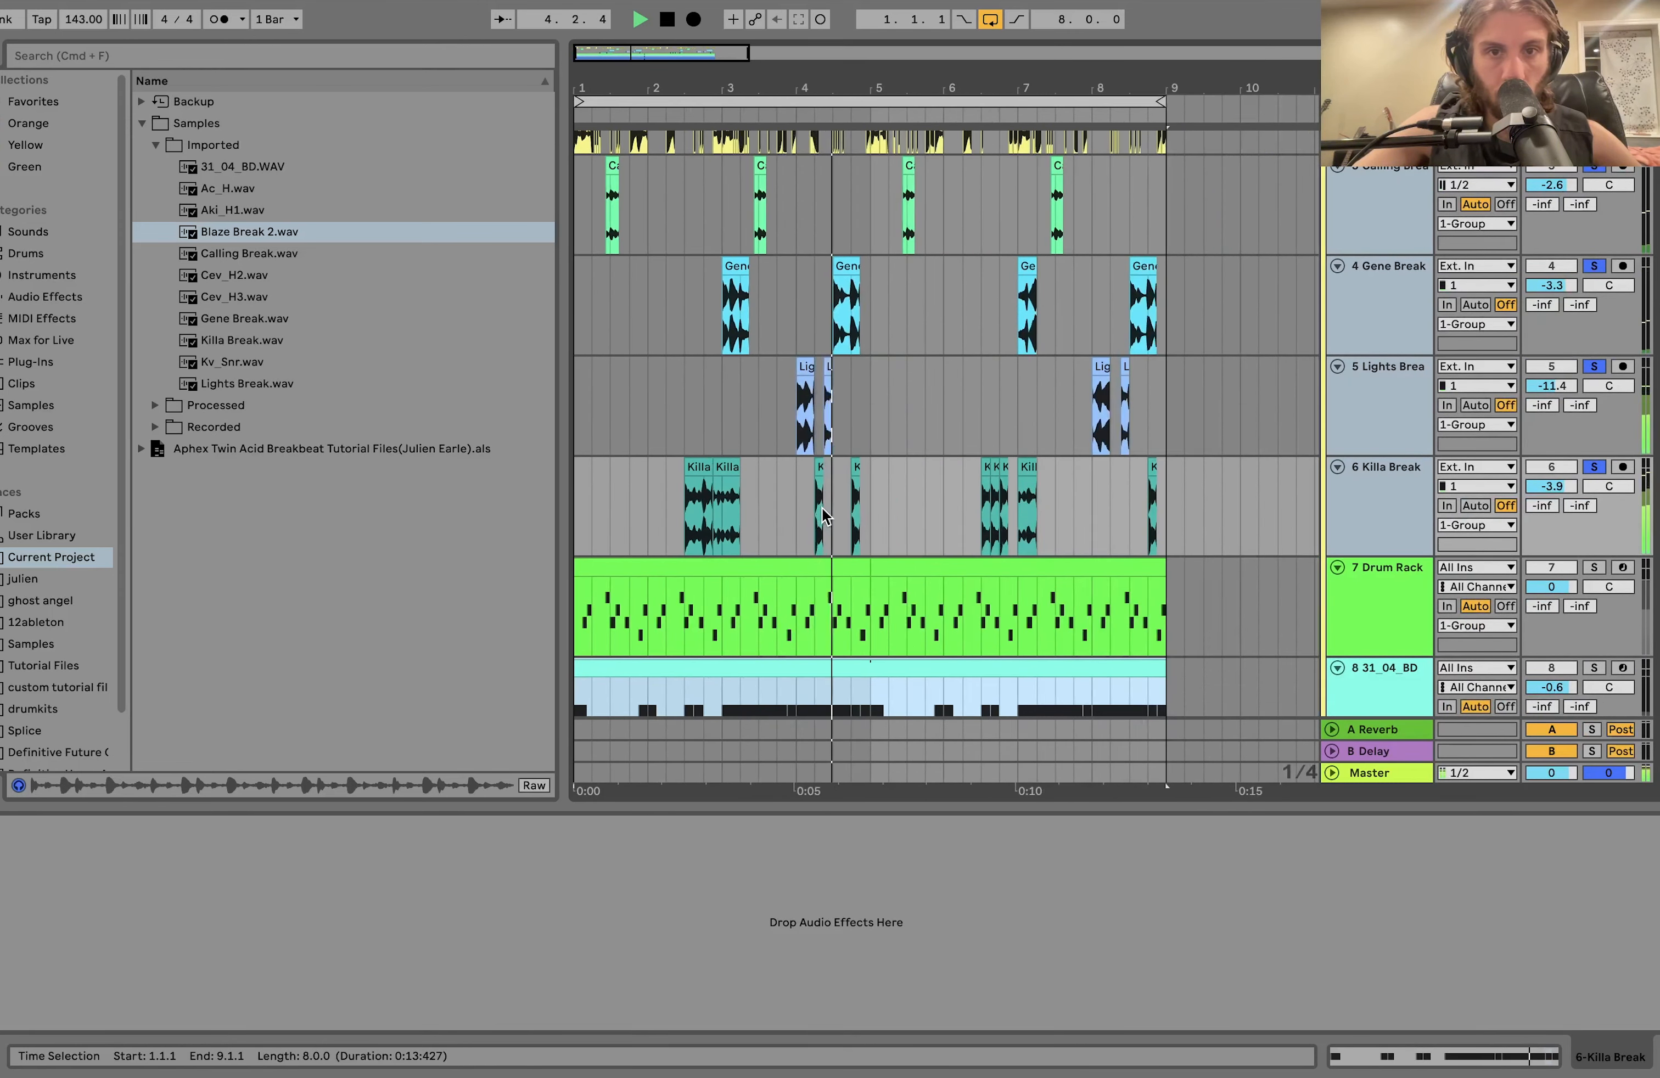
scroll(822, 508, up, 2)
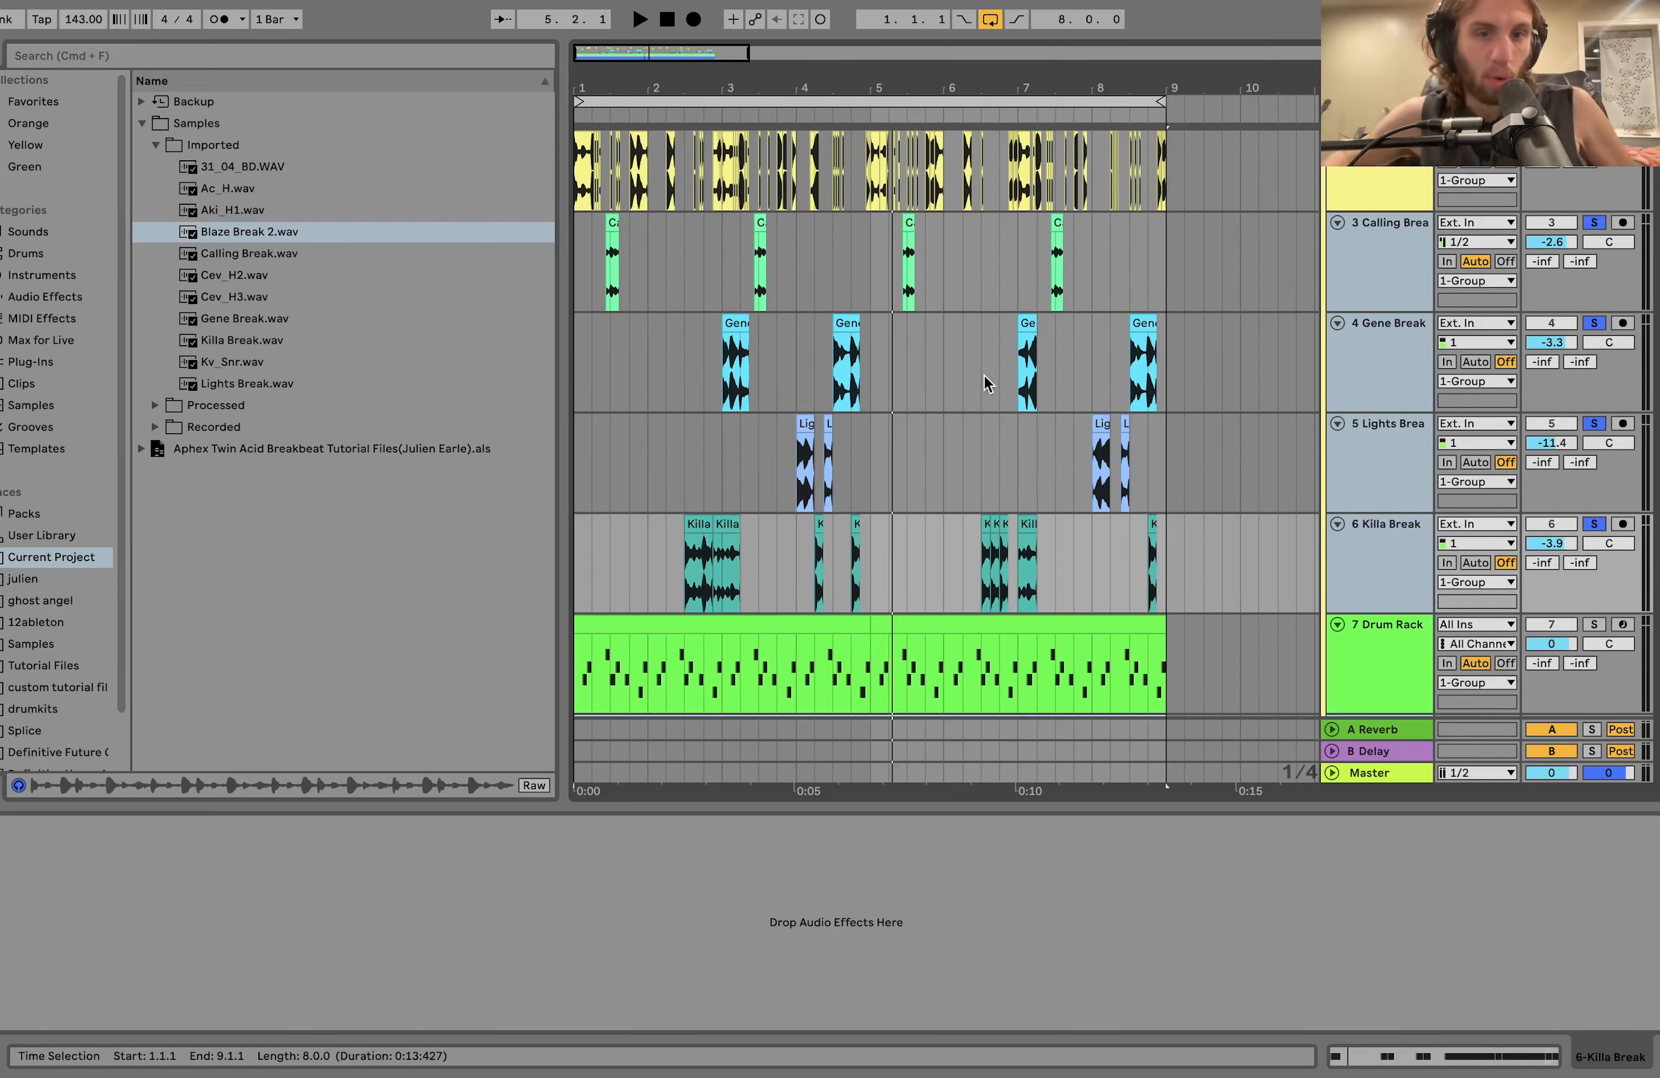
Select the first Killa Break clip, from 2.3.1 to 2.4.3, and play the soloed break tracks from there.
scroll(983, 384, up, 5)
scroll(984, 384, left, 7)
scroll(984, 384, down, 1)
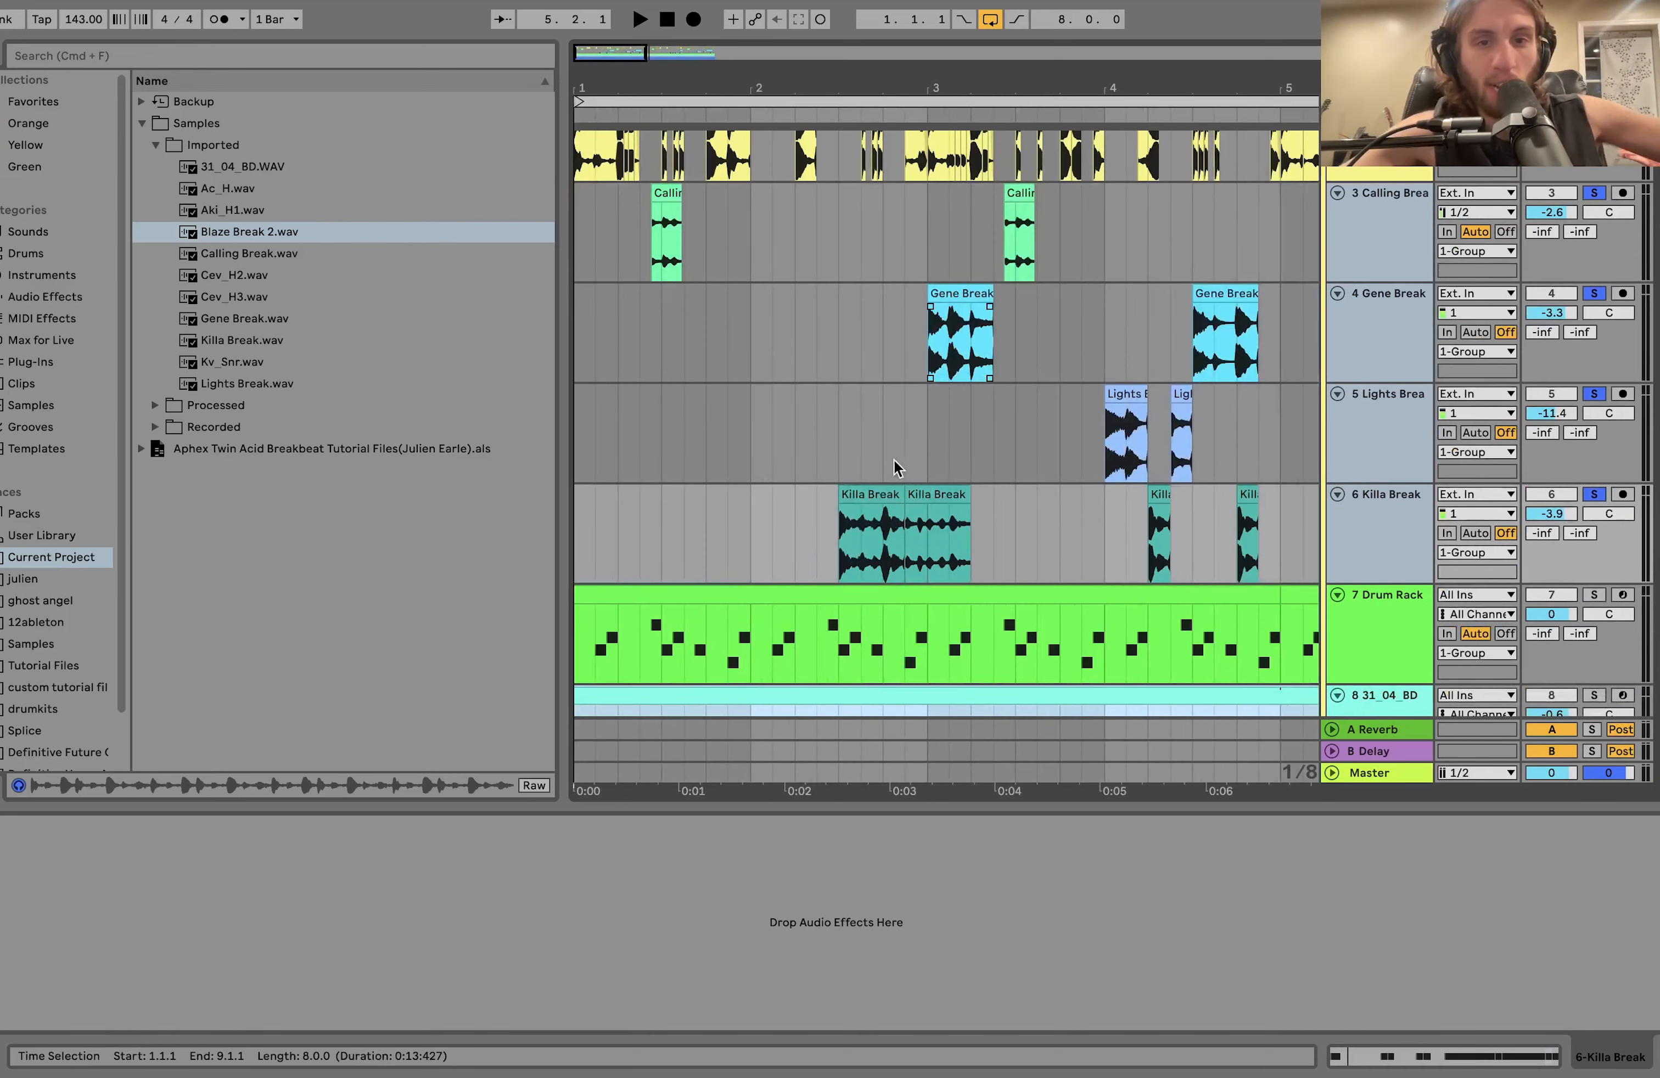
click(870, 493)
key(space)
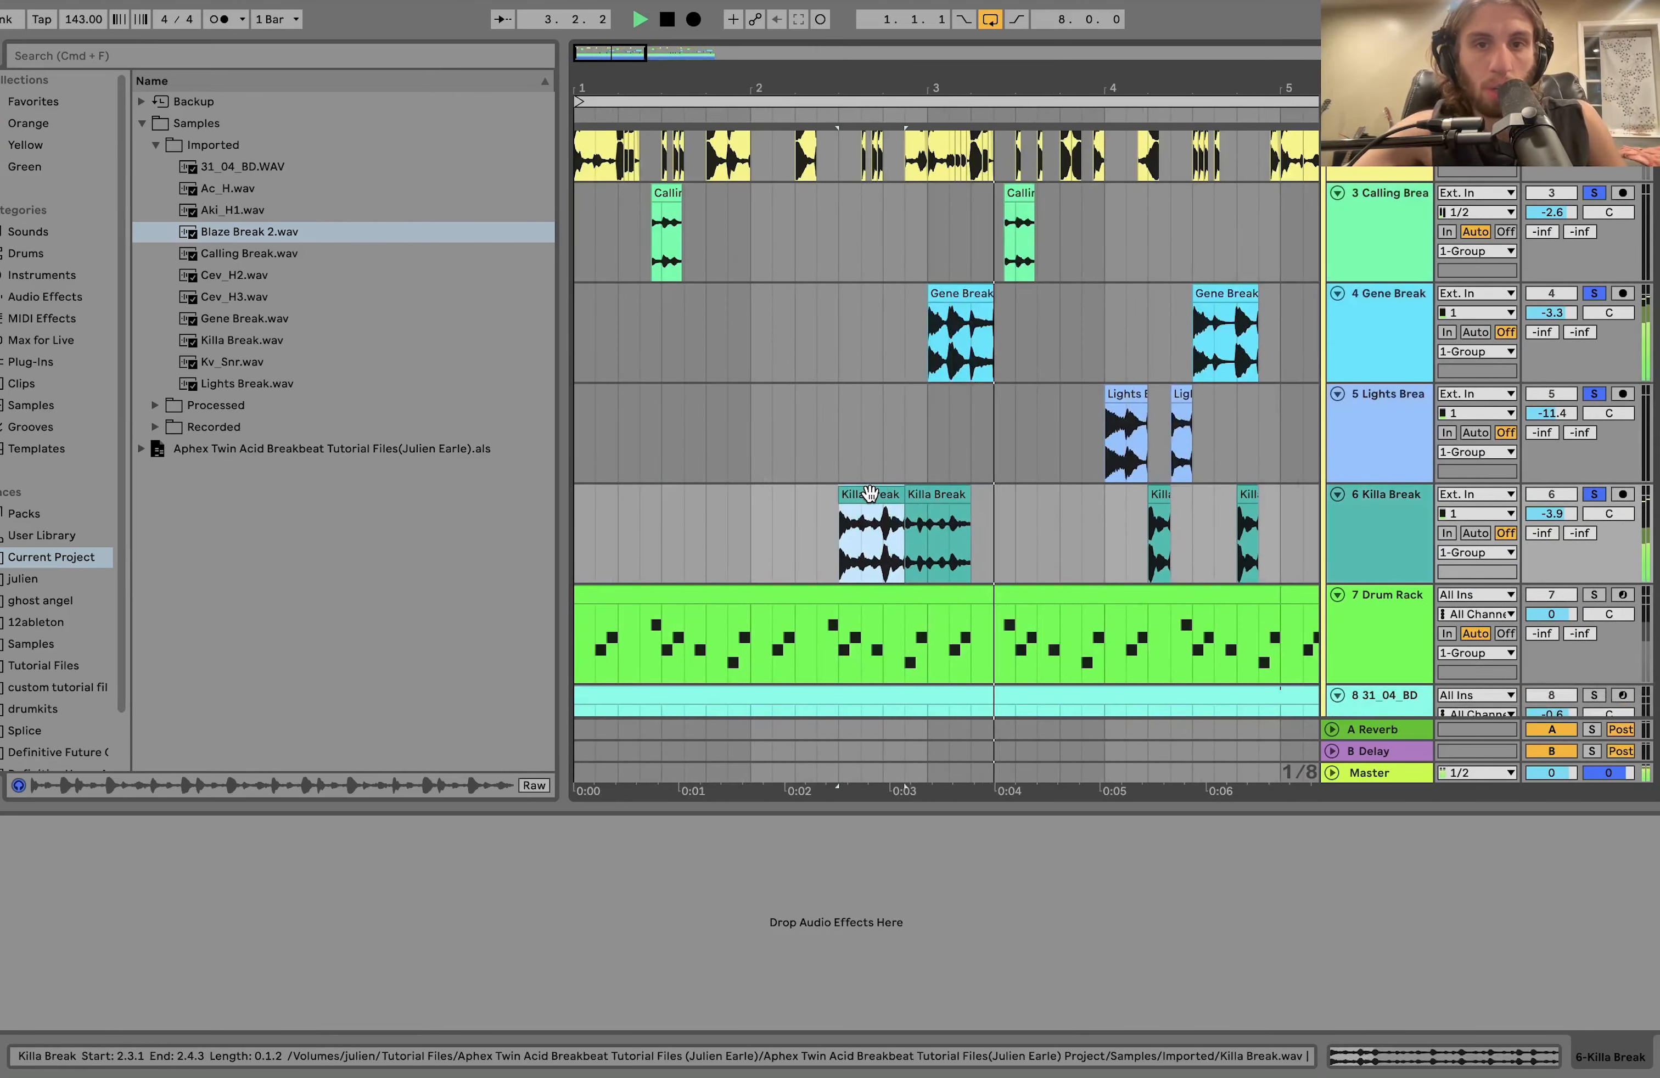
scroll(1412, 358, up, 2)
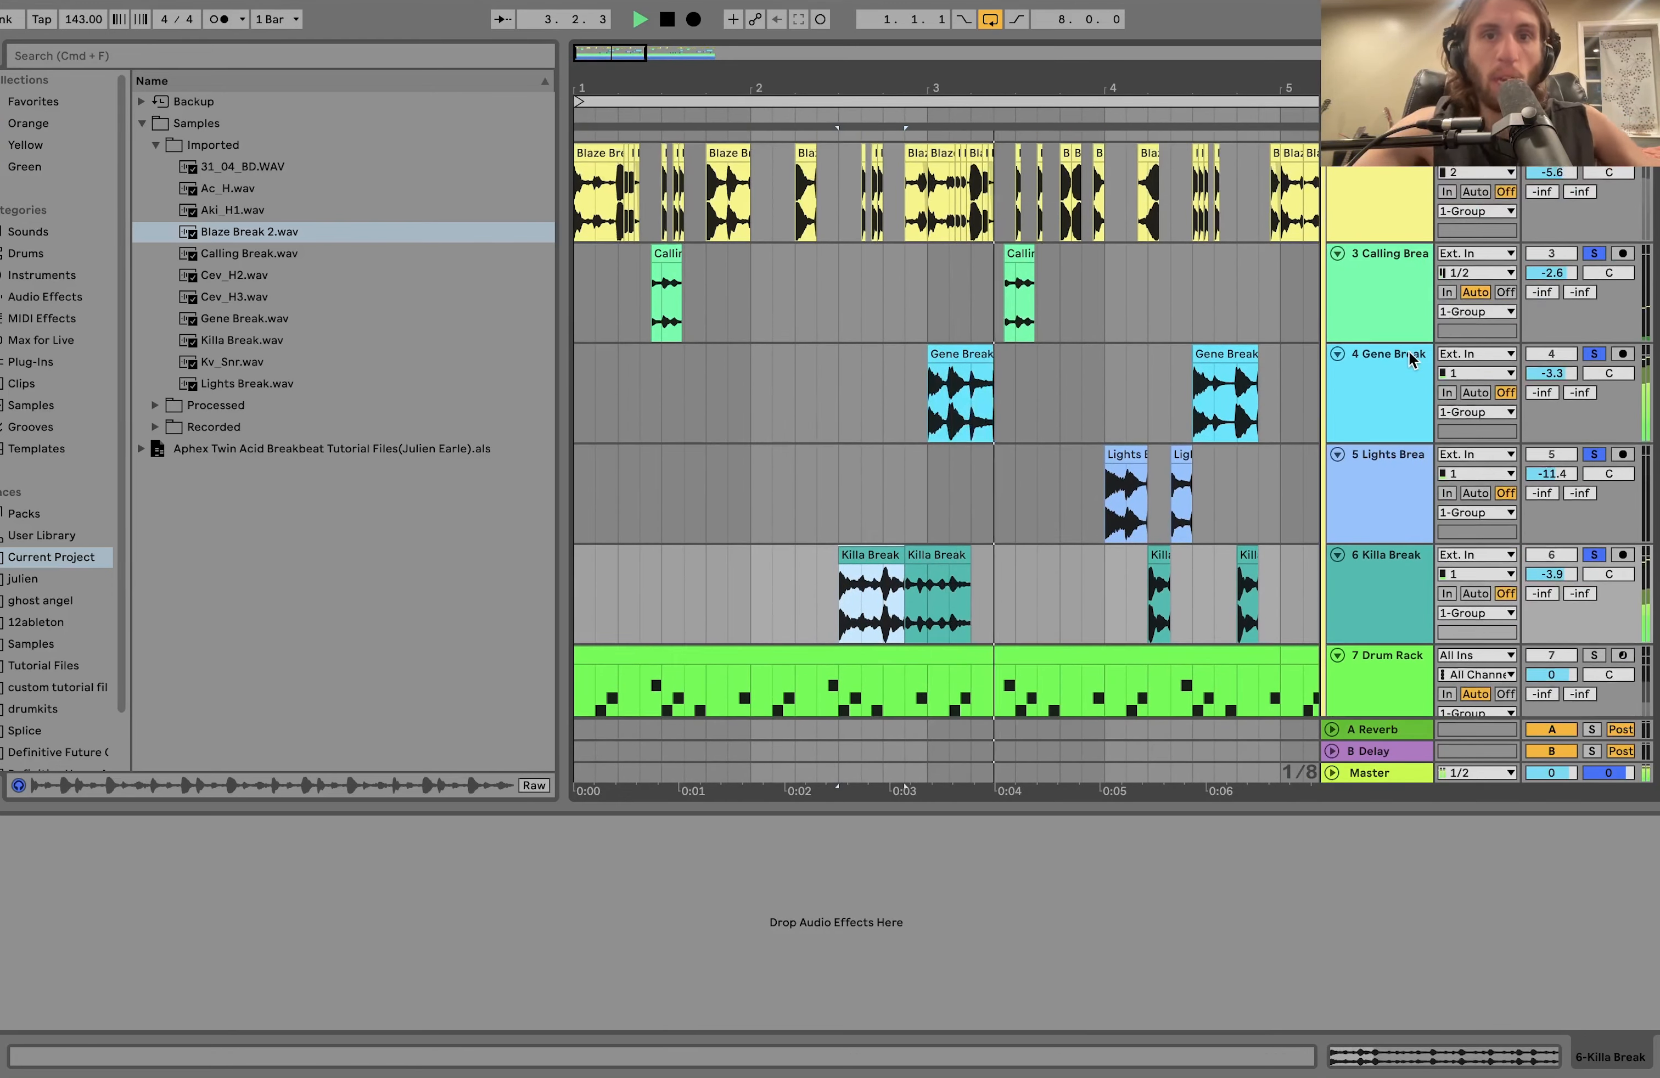
key(space)
Place the insert mark at 2.1.1 on the Killa Break track and play the four soloed breaks from there.
scroll(1187, 410, down, 4)
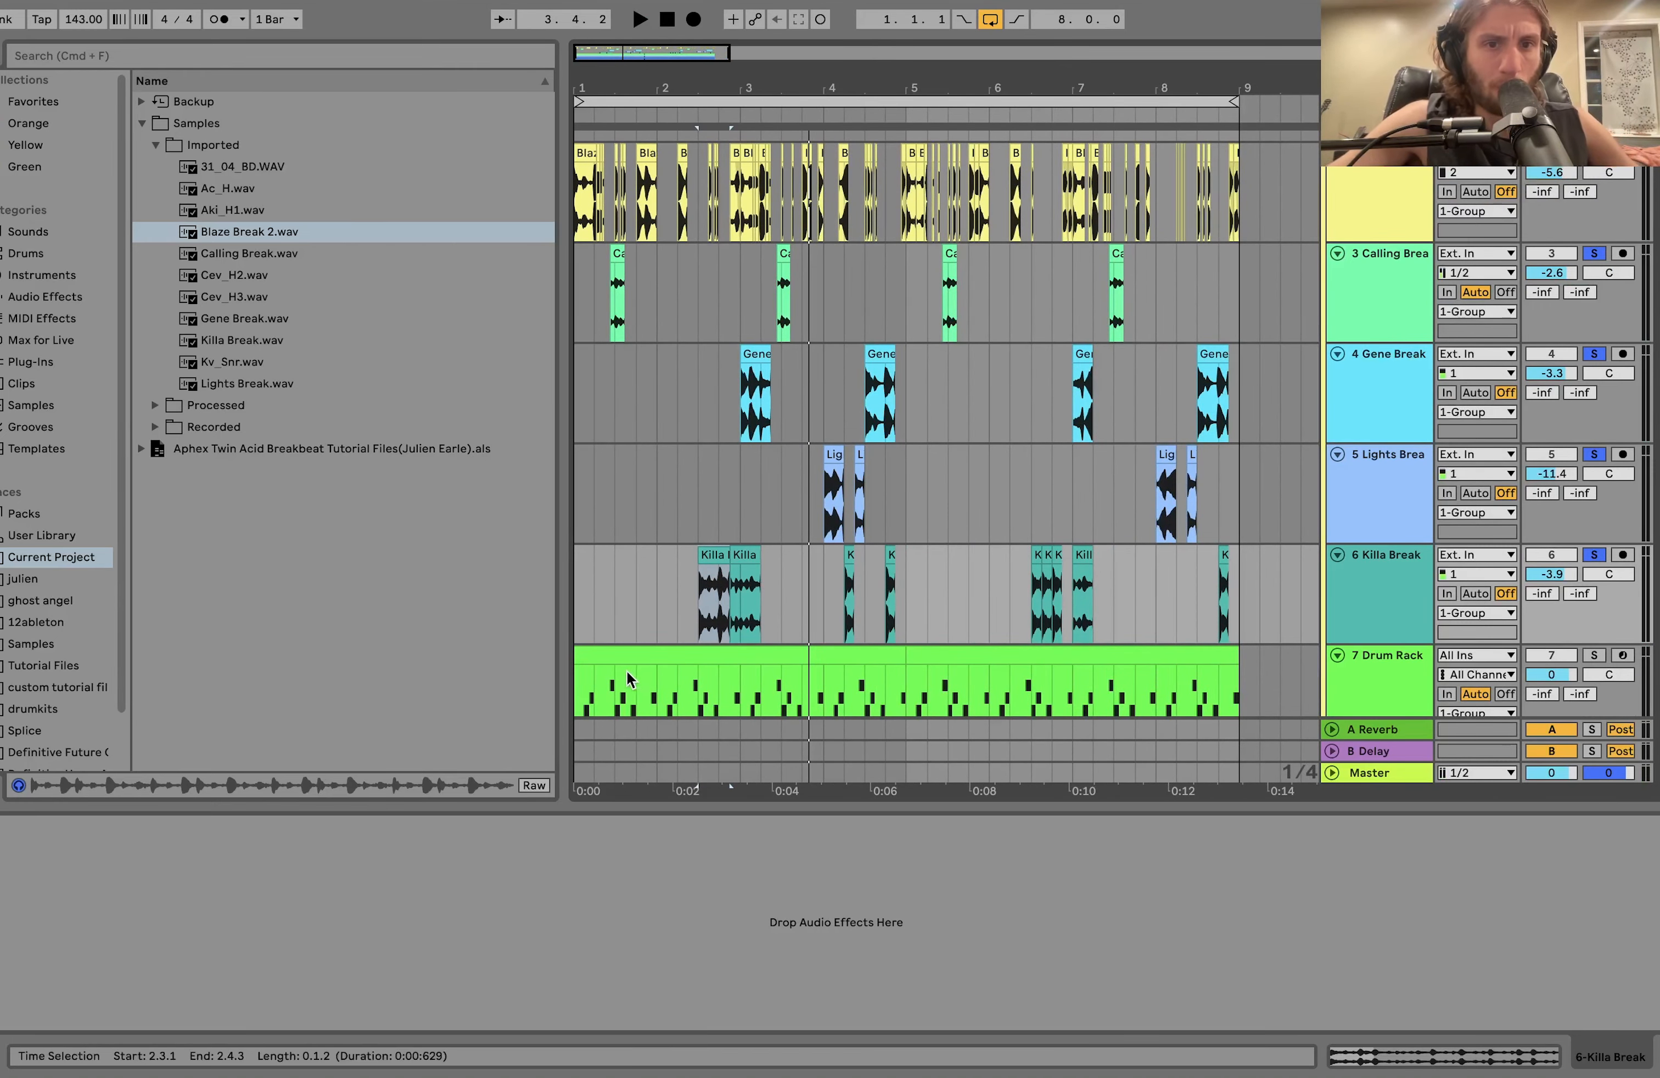
click(659, 611)
key(space)
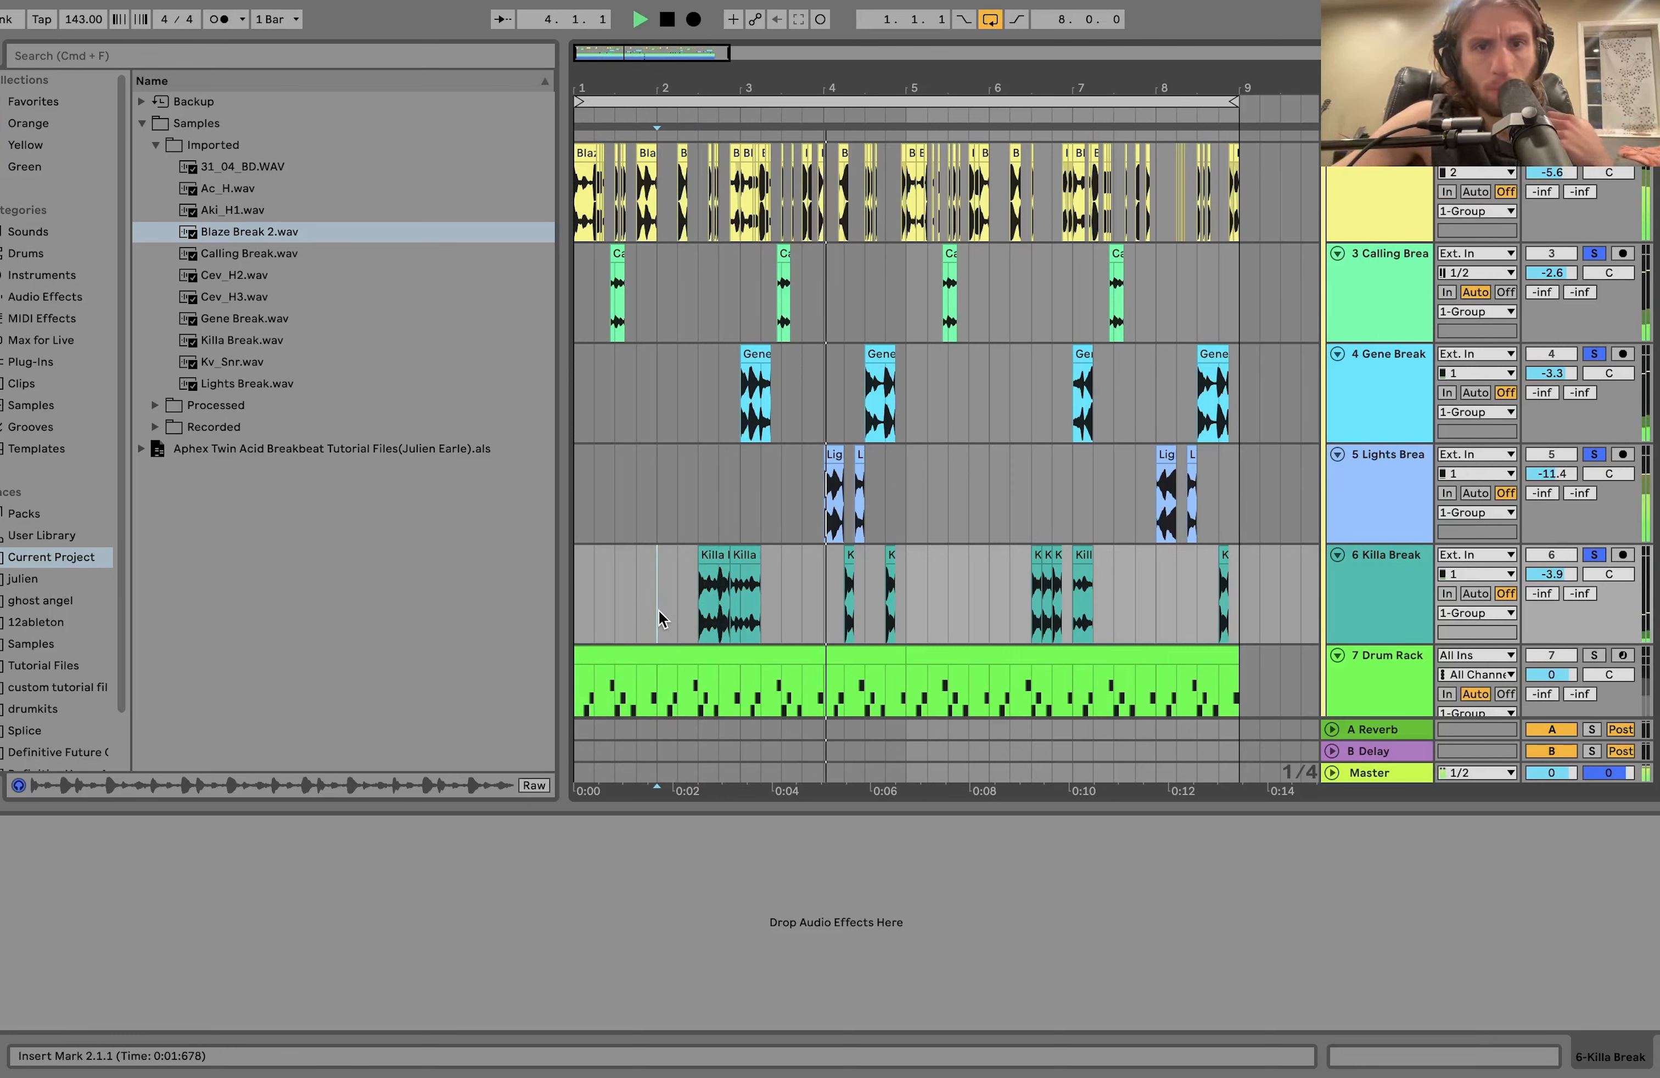
key(space)
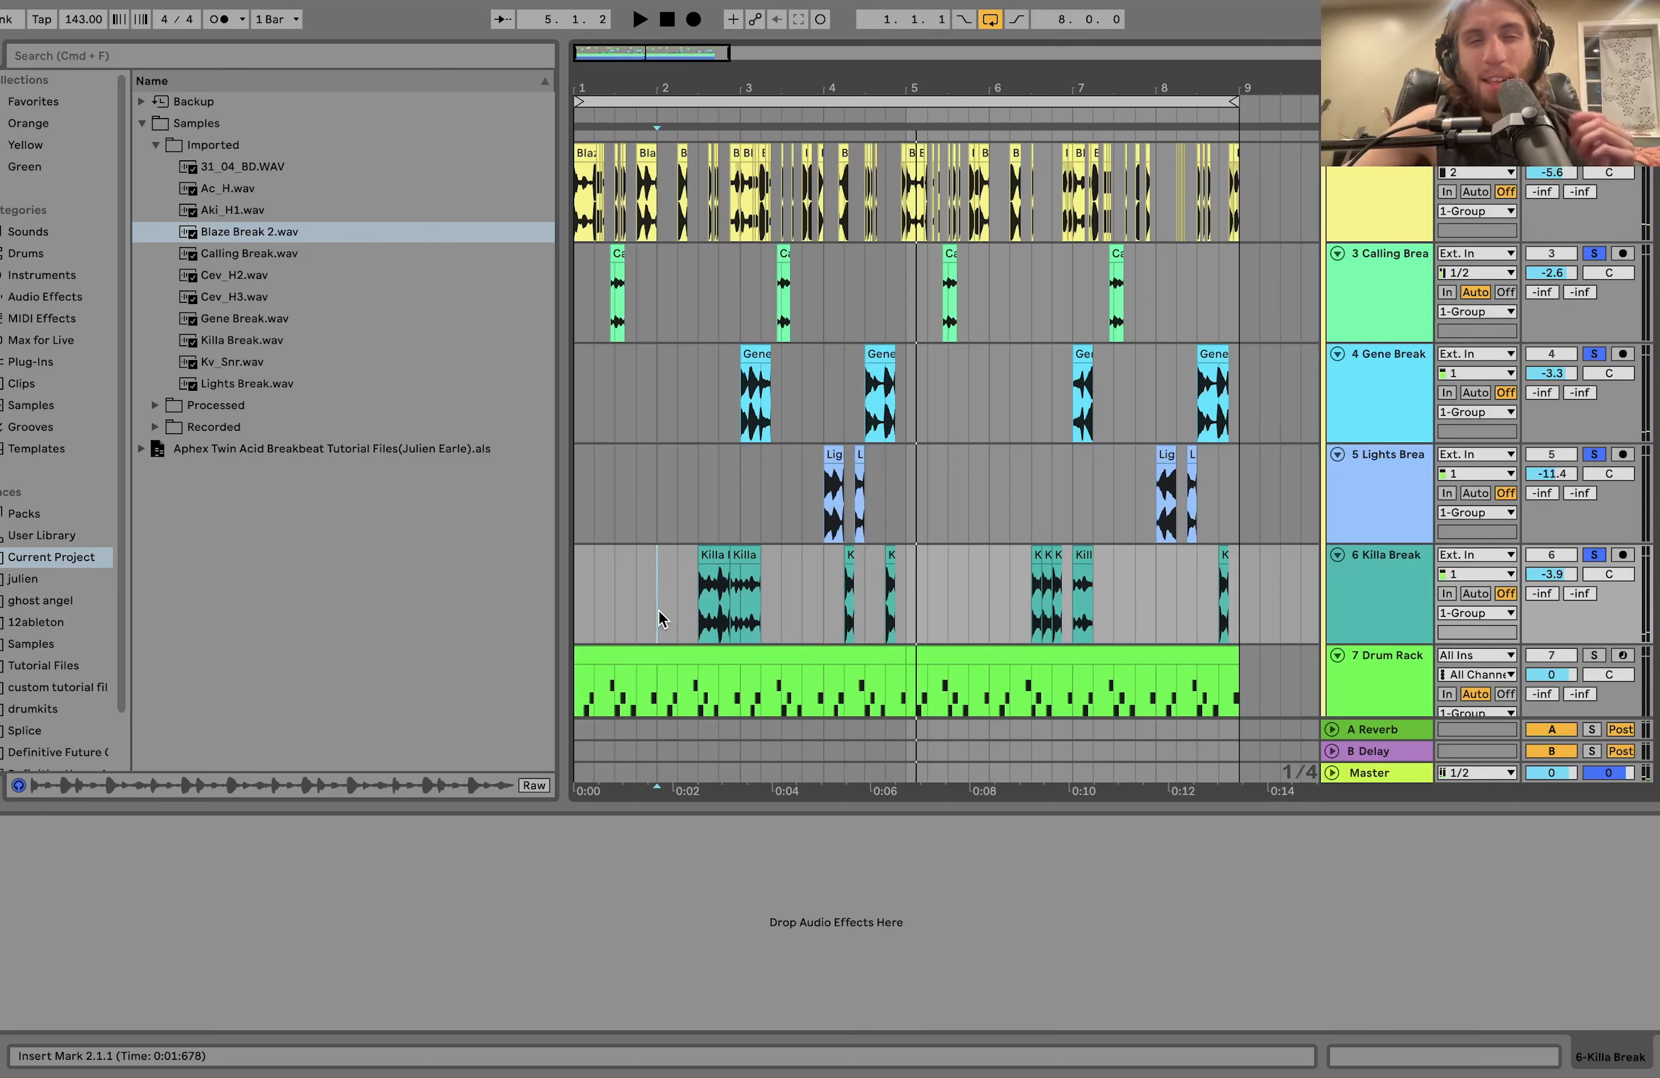
Return the insert mark to 1.1.1, step through the Calling, Gene, Lights and Killa Break tracks, and play the breaks from the start.
click(576, 316)
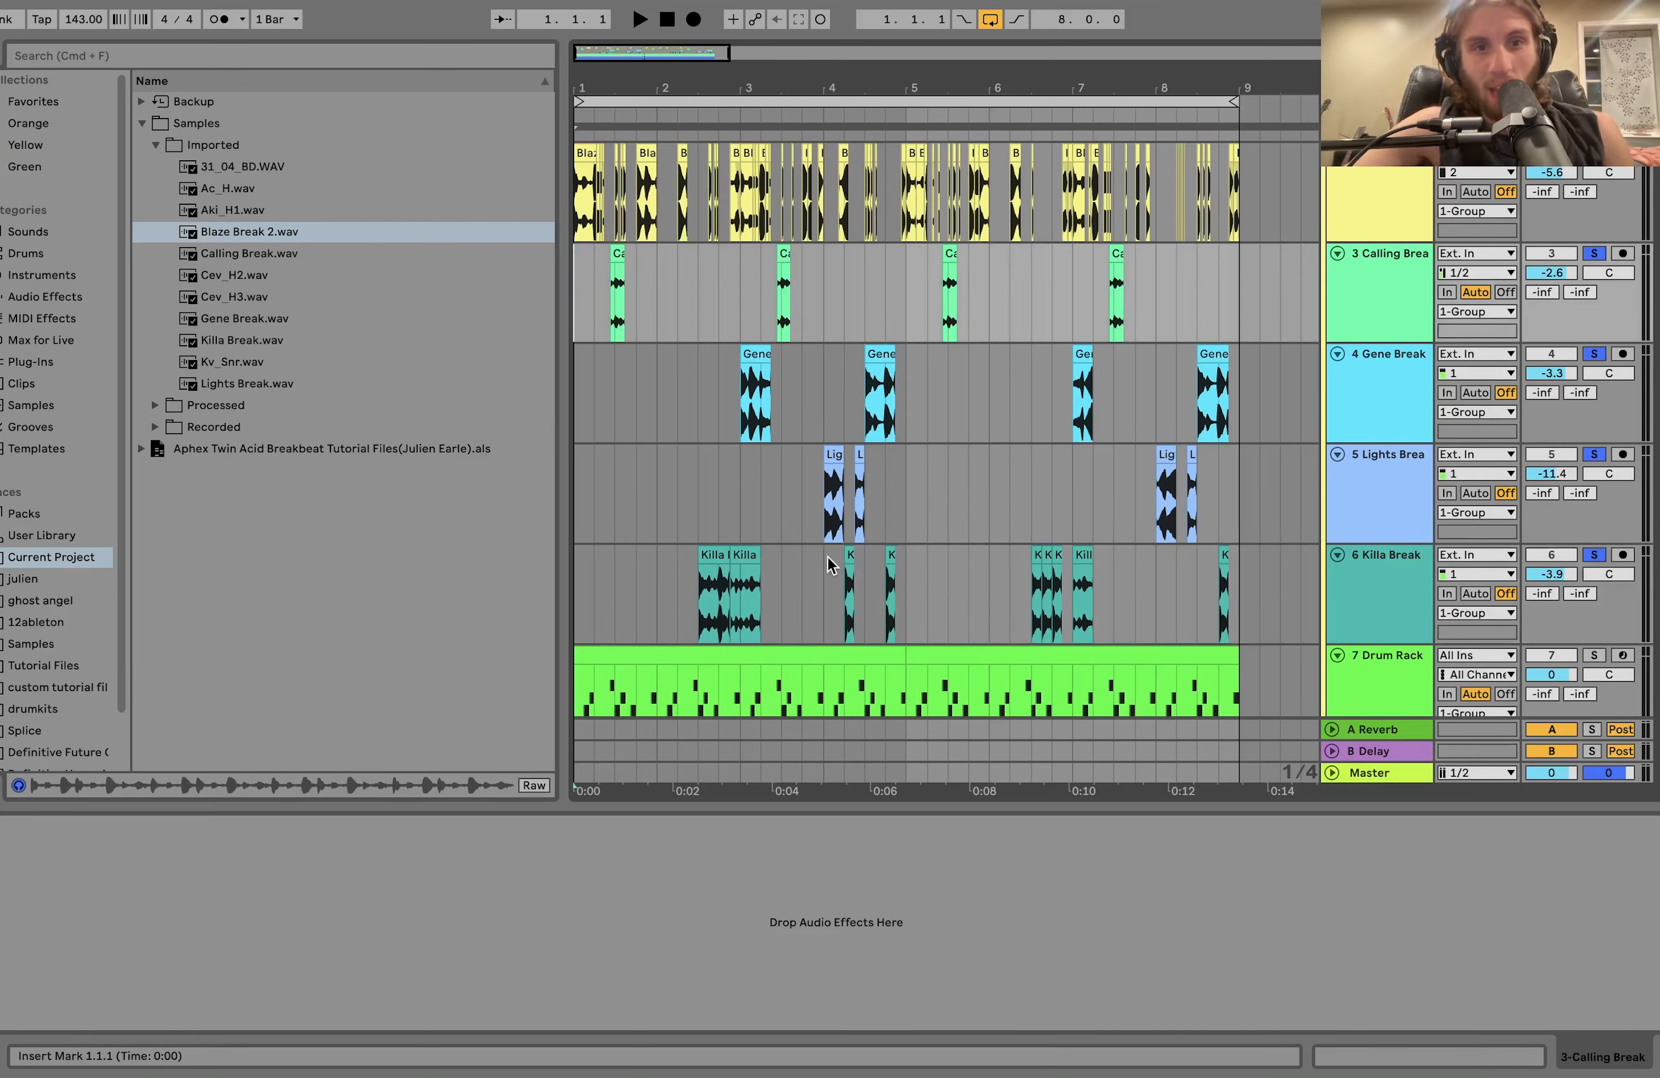
click(1382, 363)
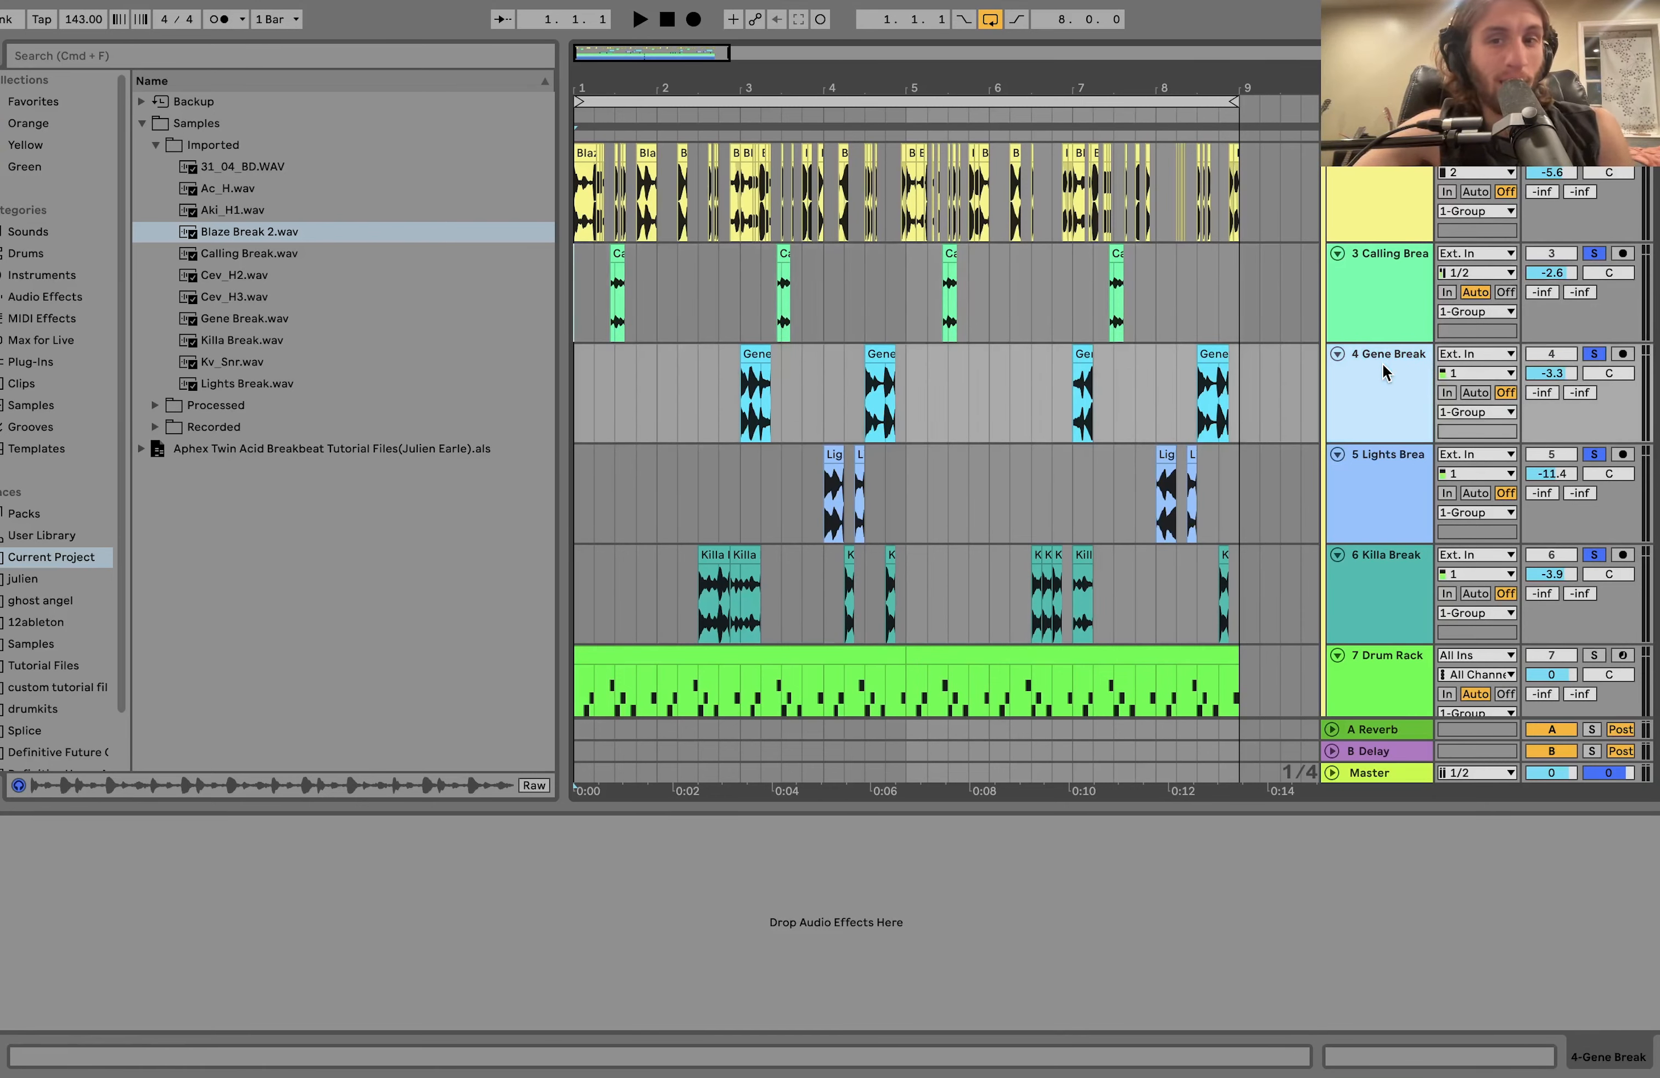
key(Down)
key(Down)
key(Up)
key(Up)
key(Up)
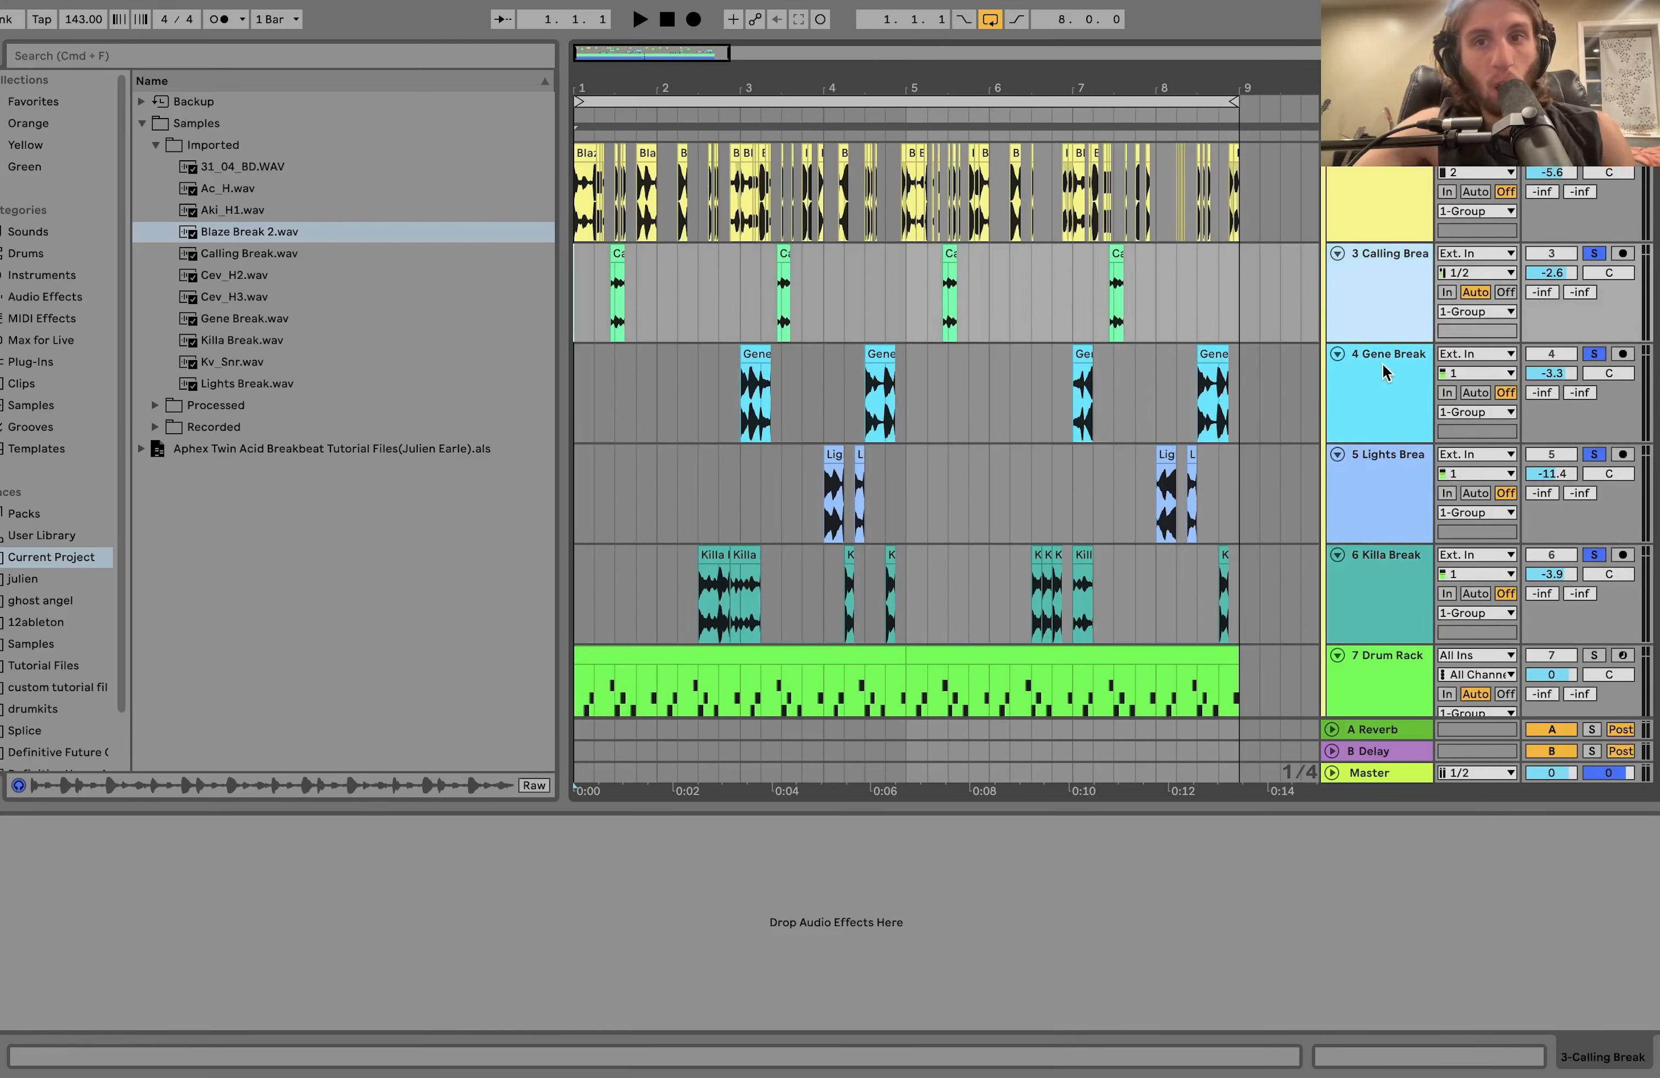
key(Down)
key(Down)
key(Down)
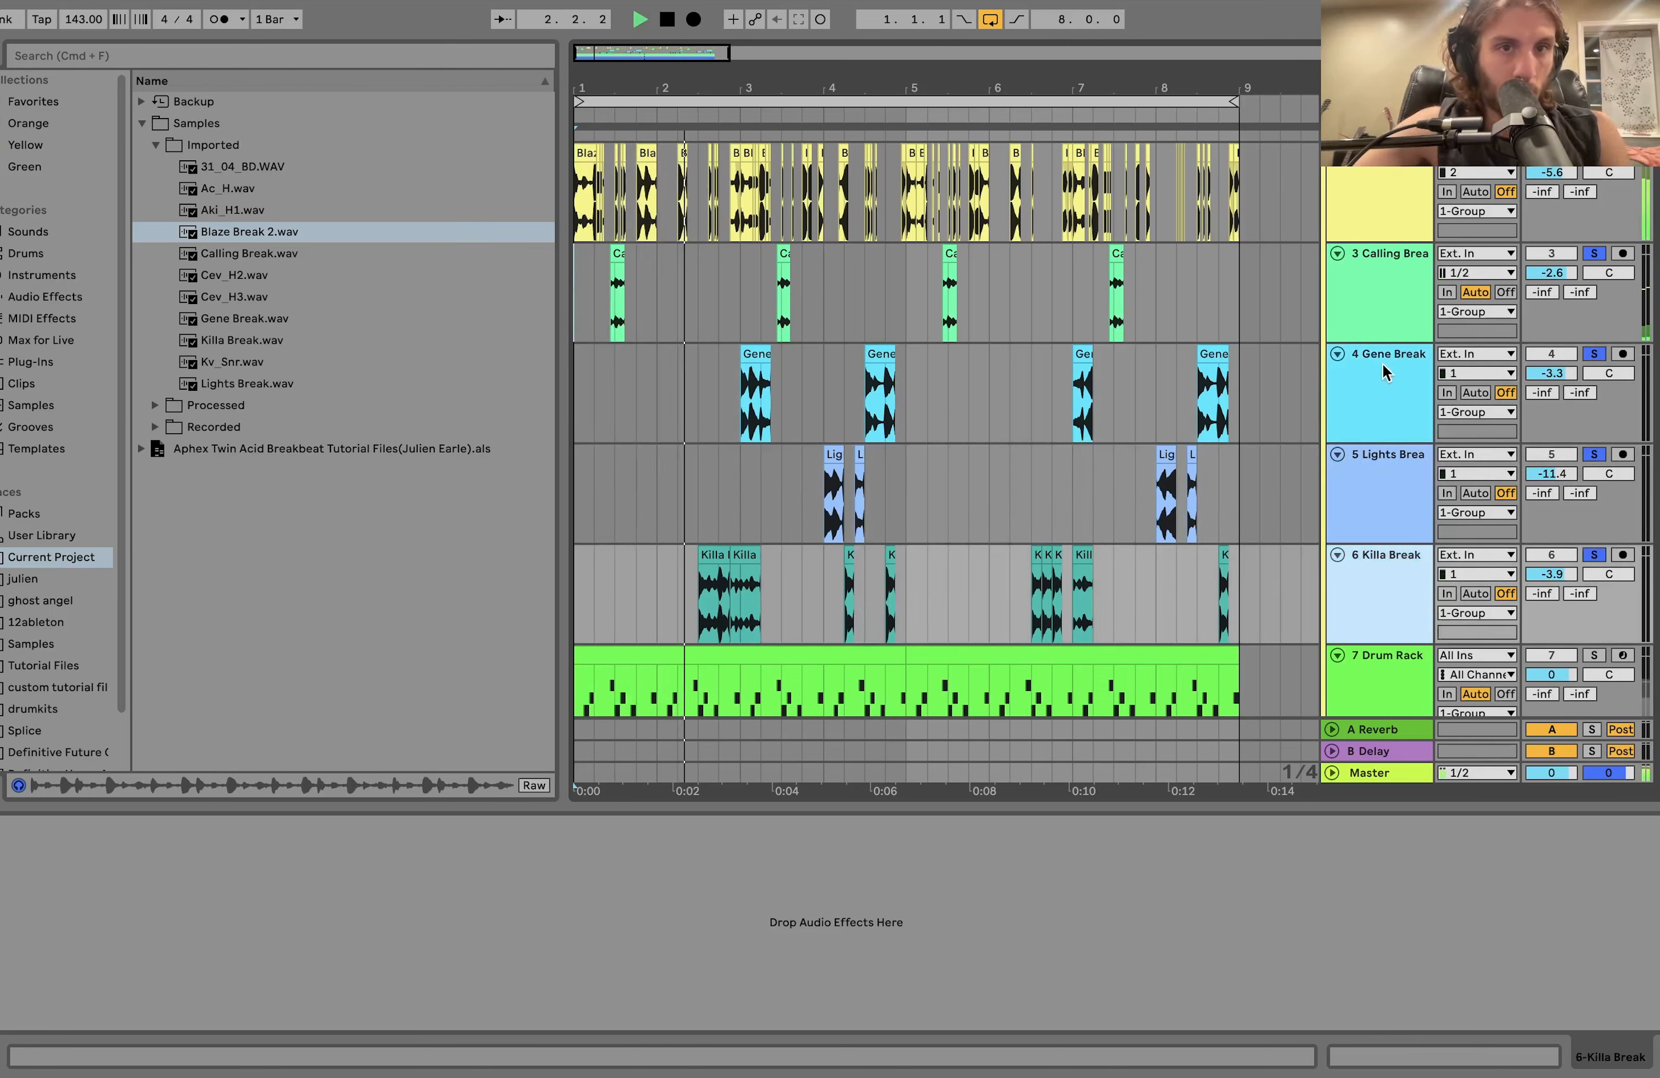
key(space)
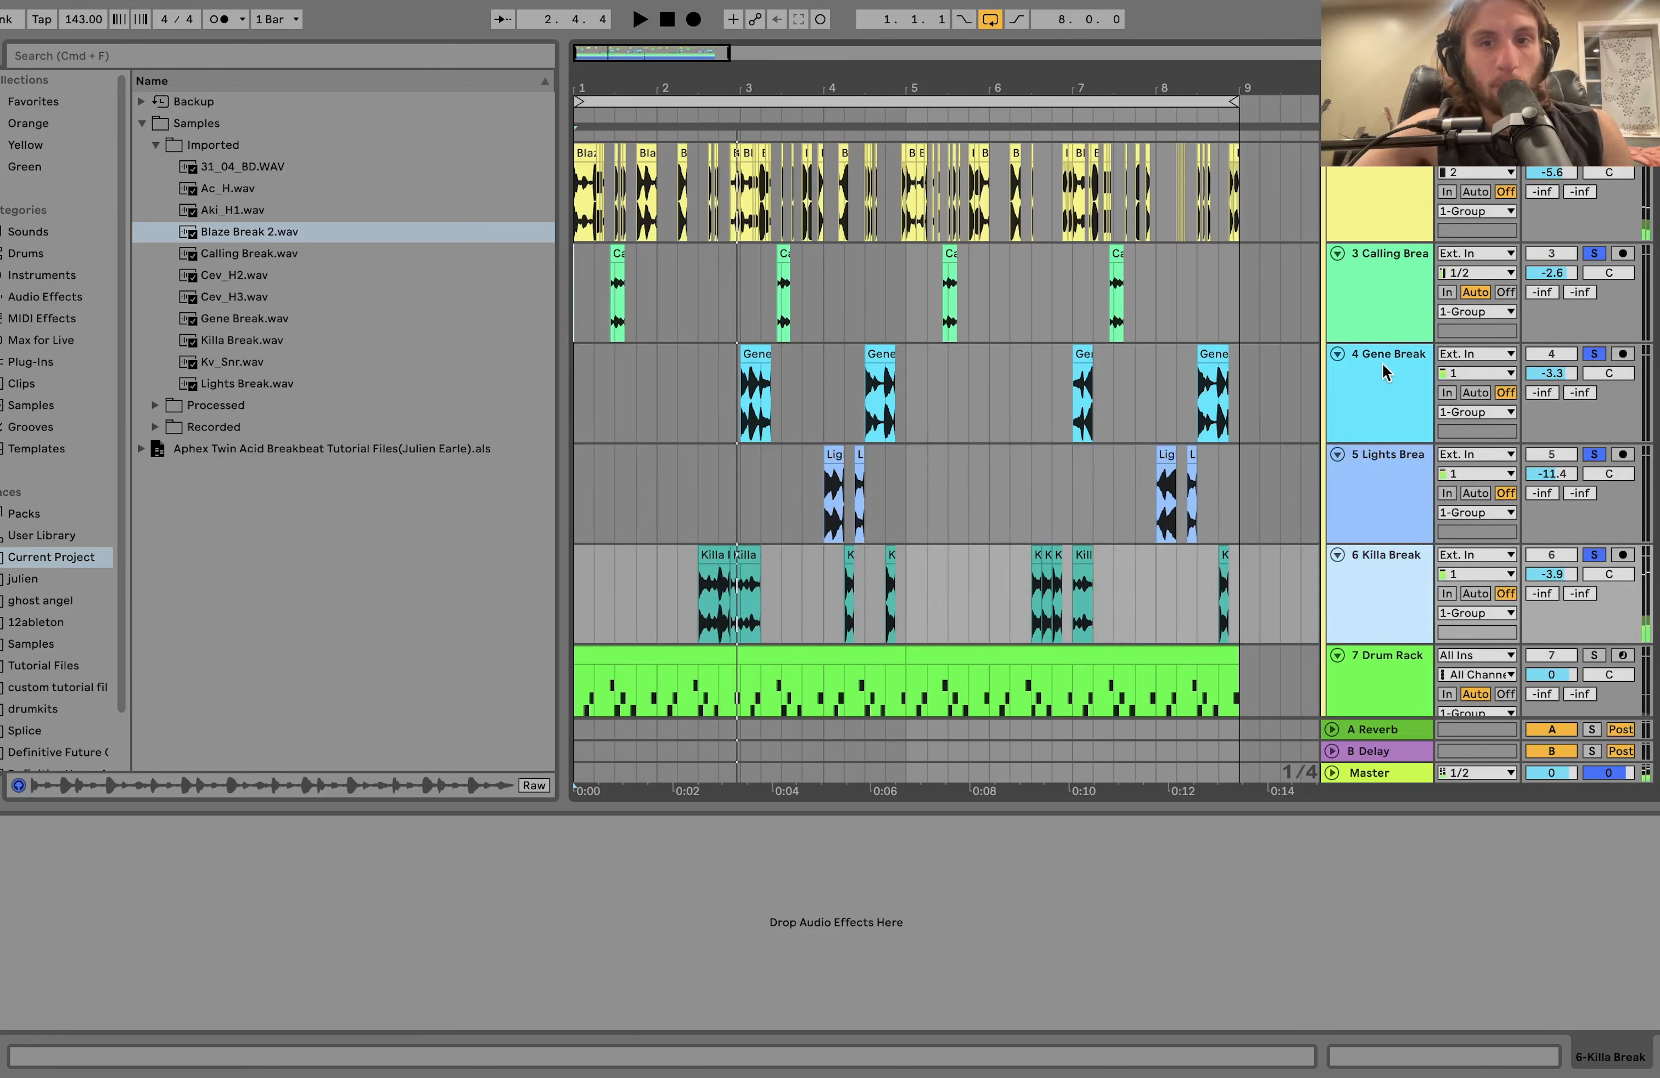
Clear the solos on the break tracks, play the full drum mix and fold all tracks in the arrangement.
scroll(1275, 382, down, 4)
scroll(1321, 378, up, 5)
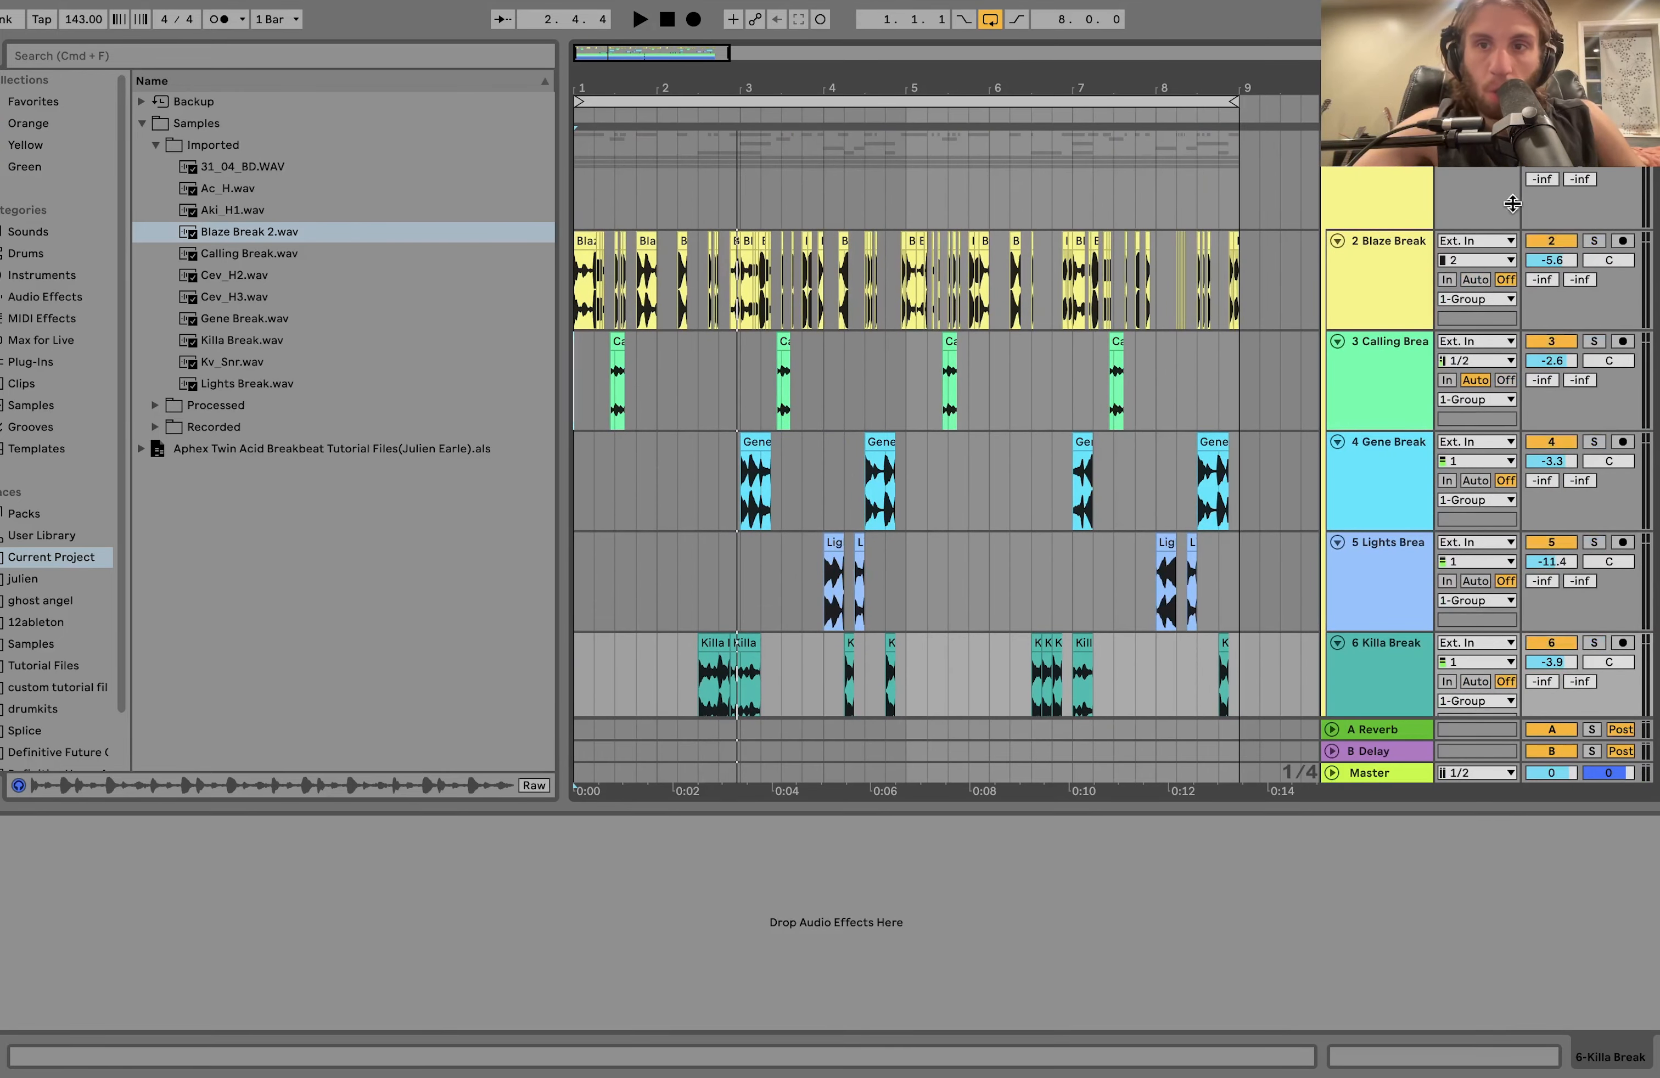
key(space)
click(1370, 391)
key(super+a)
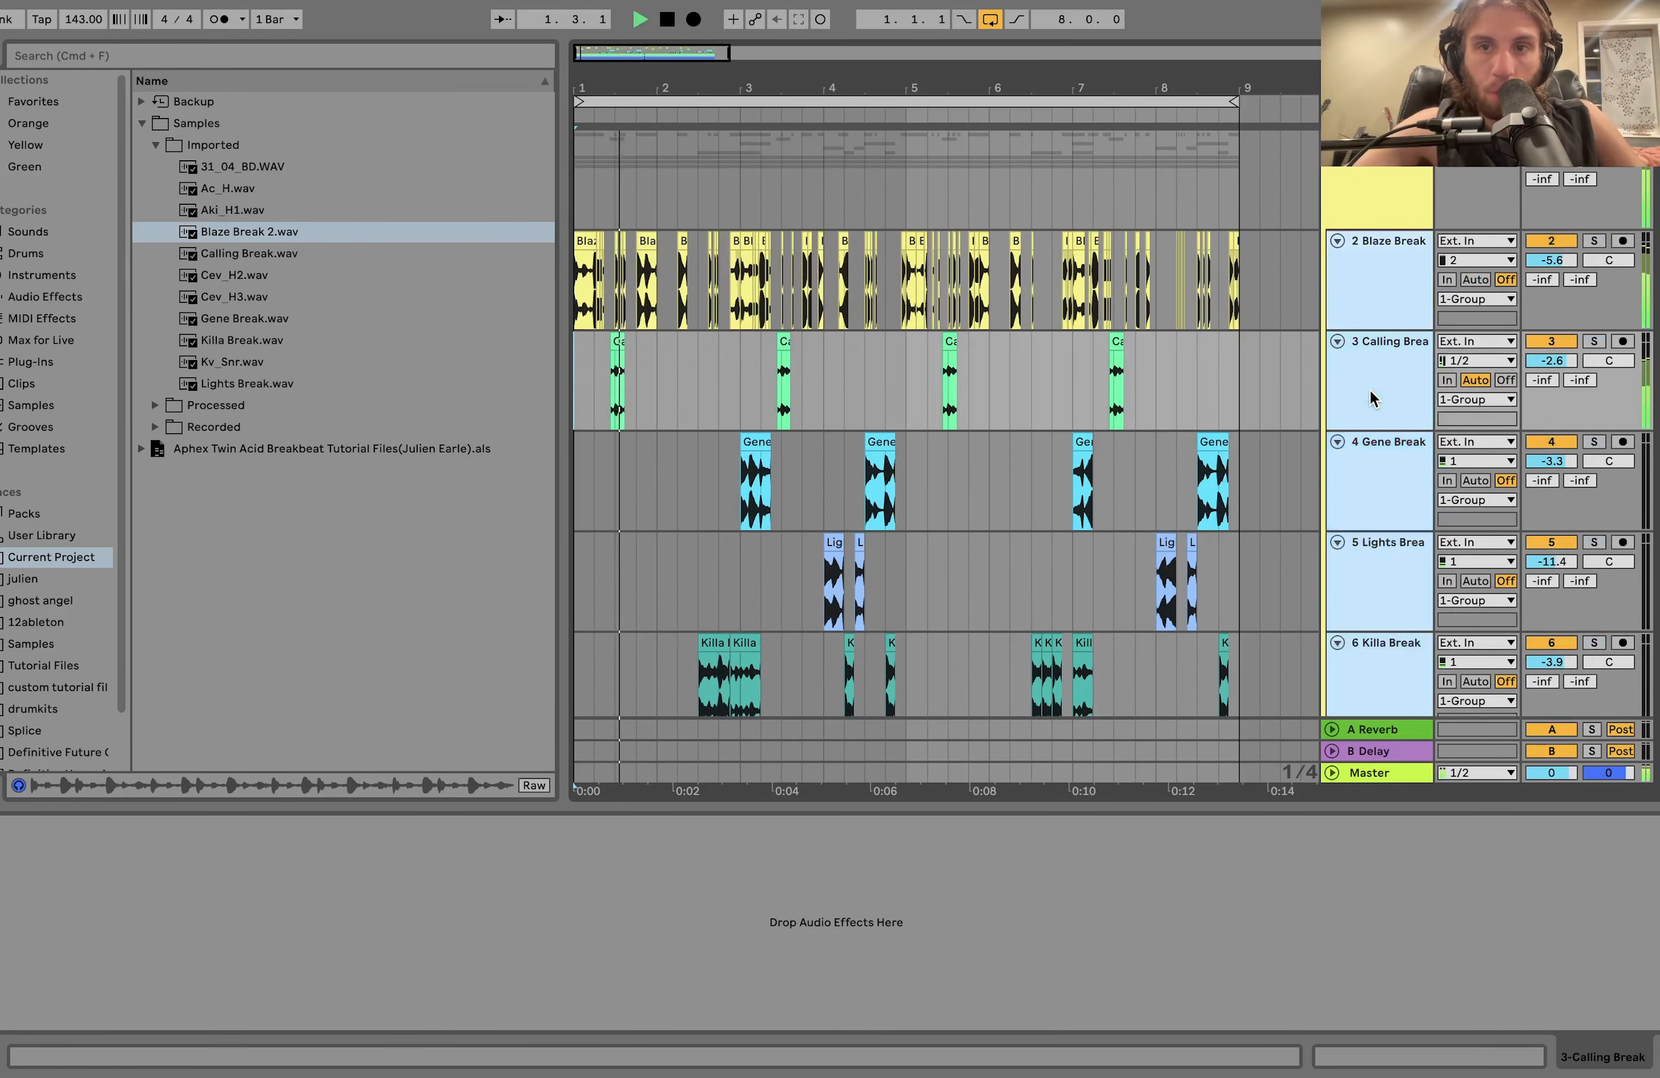
key(u)
click(1360, 284)
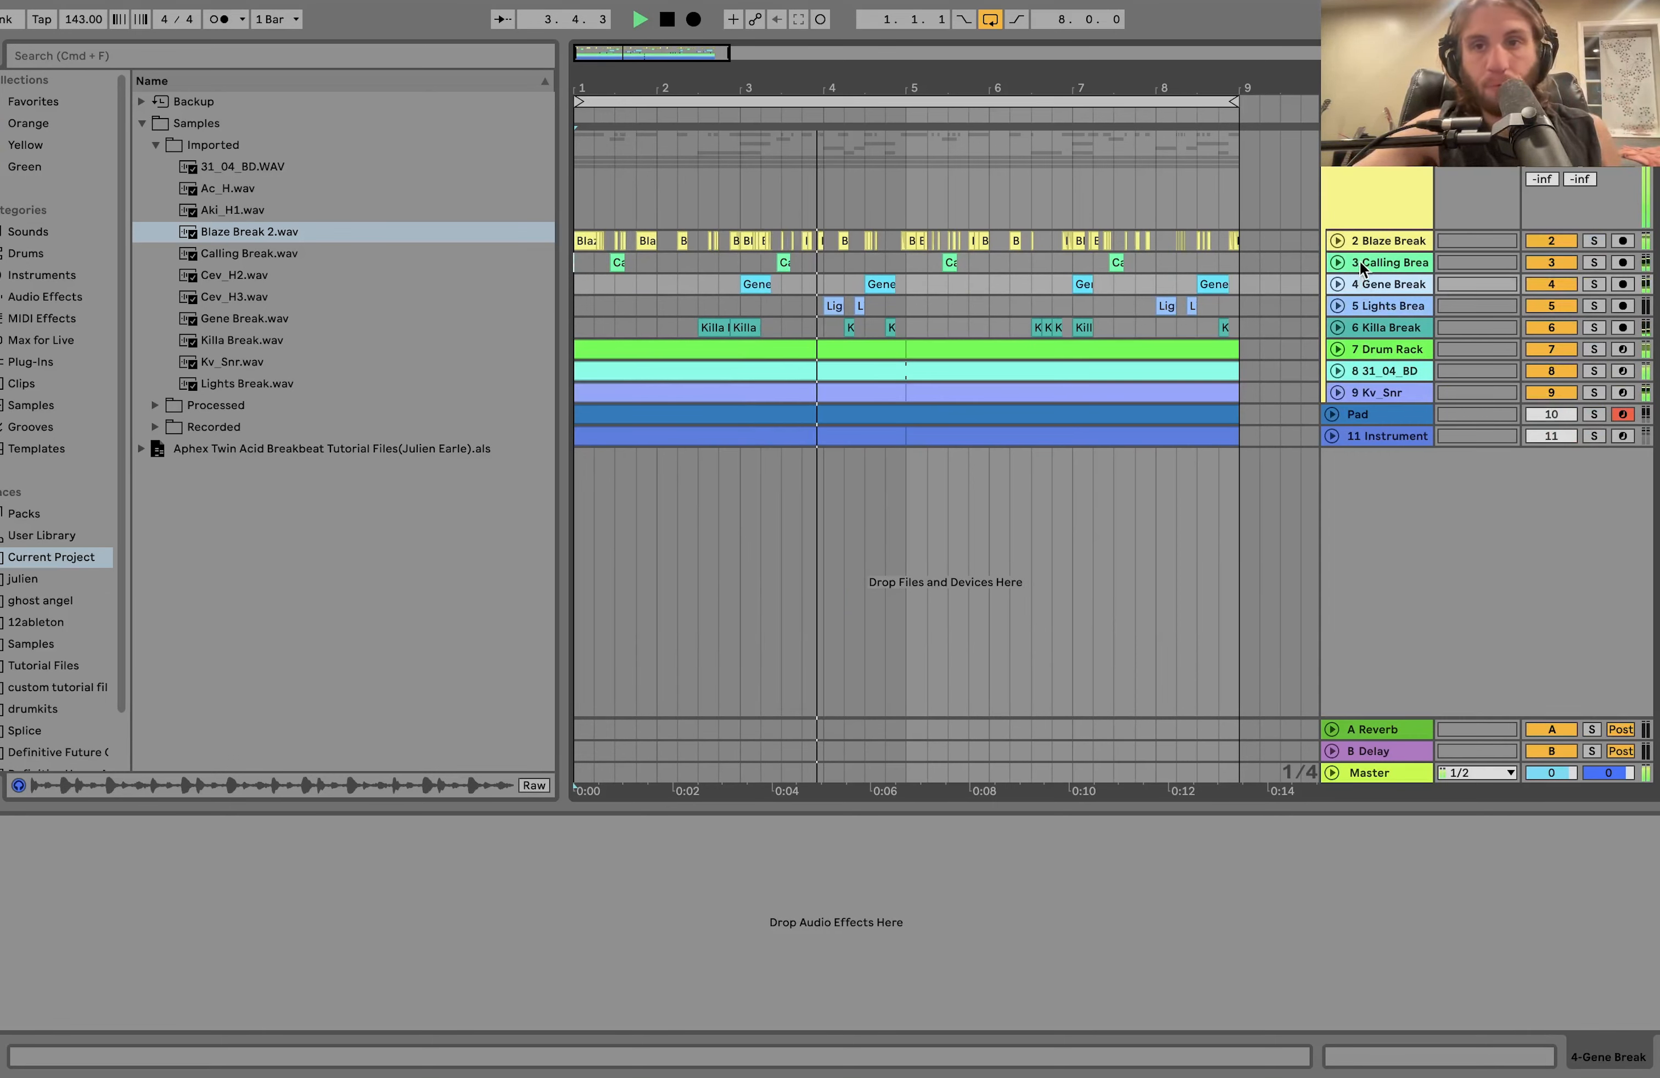
click(1370, 244)
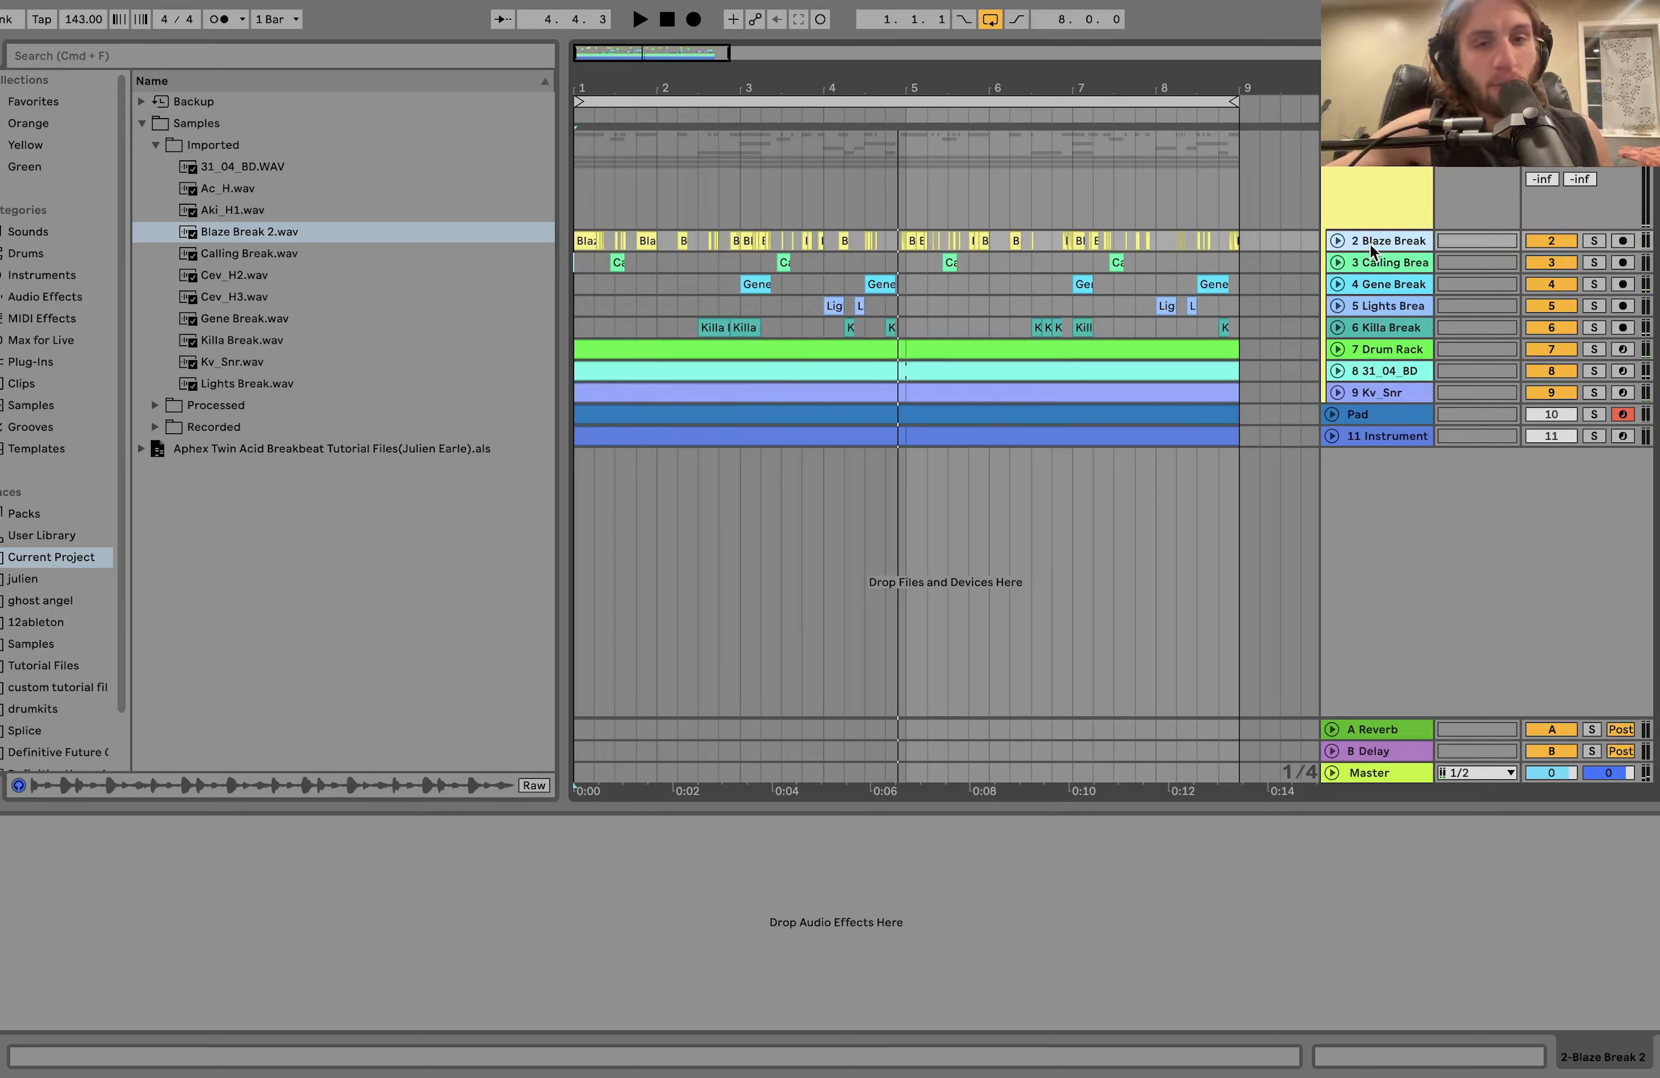
Select the drum group and compare its playback with the Saturator bypassed and enabled.
click(1382, 192)
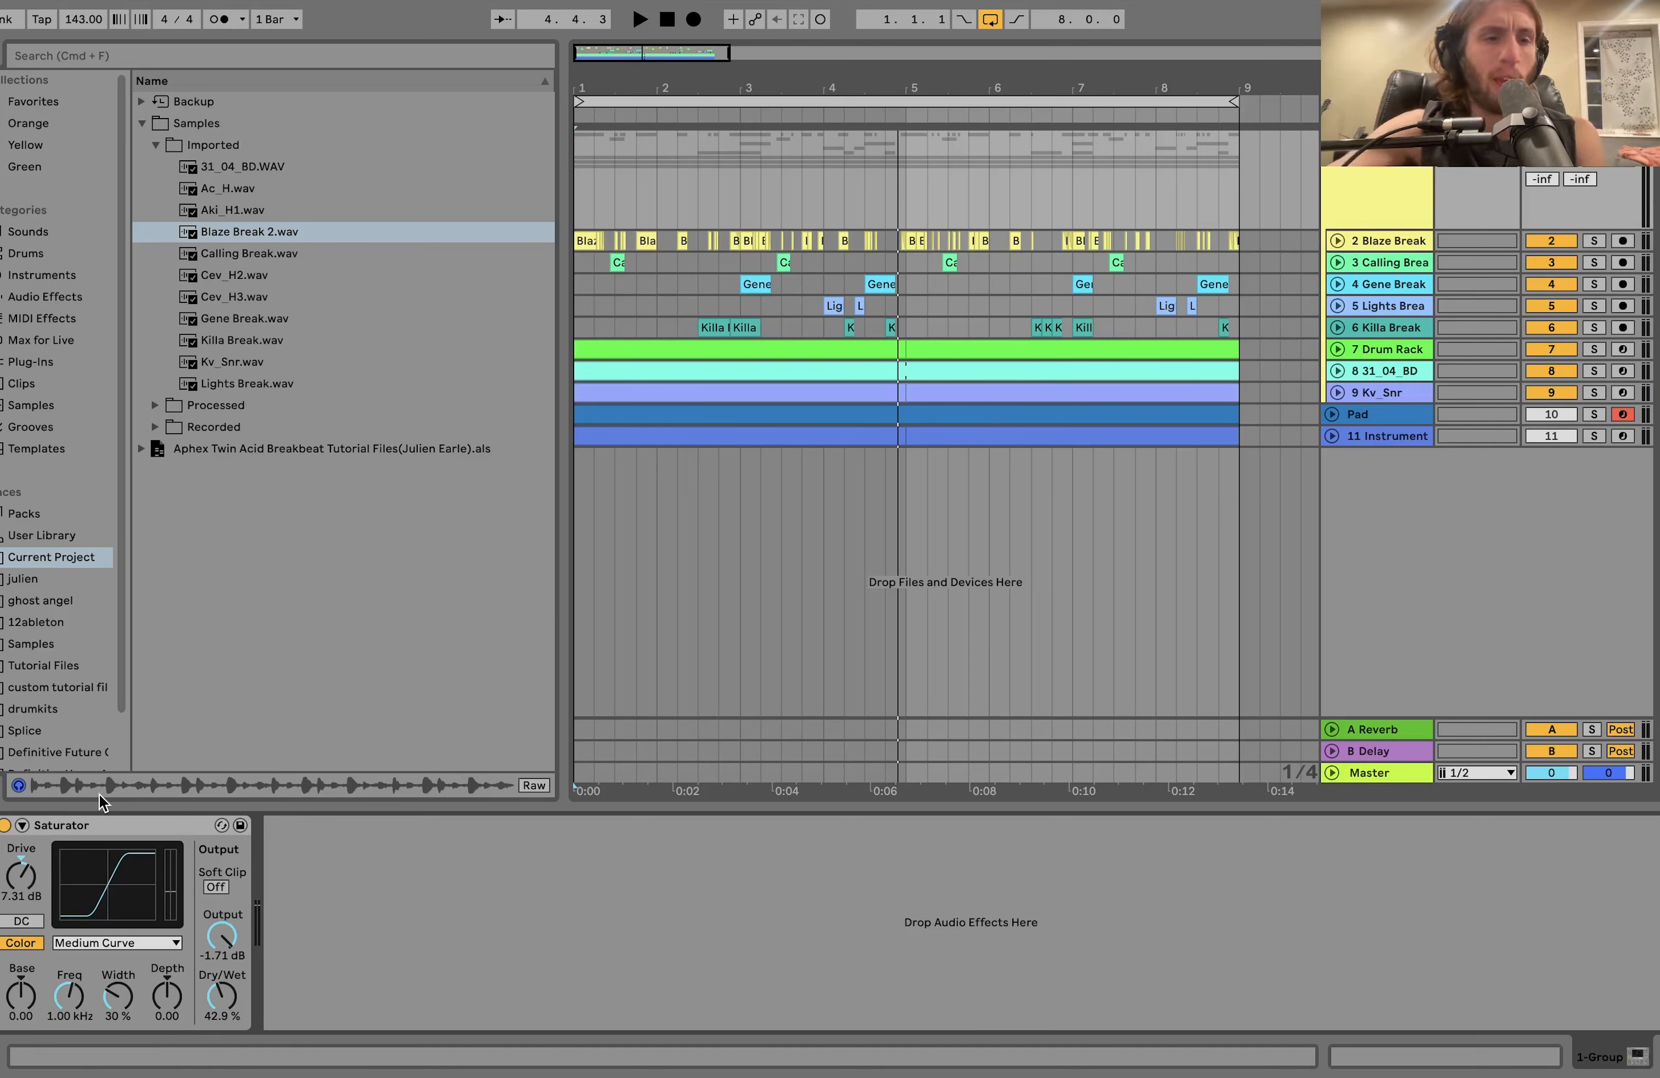
click(5, 826)
key(space)
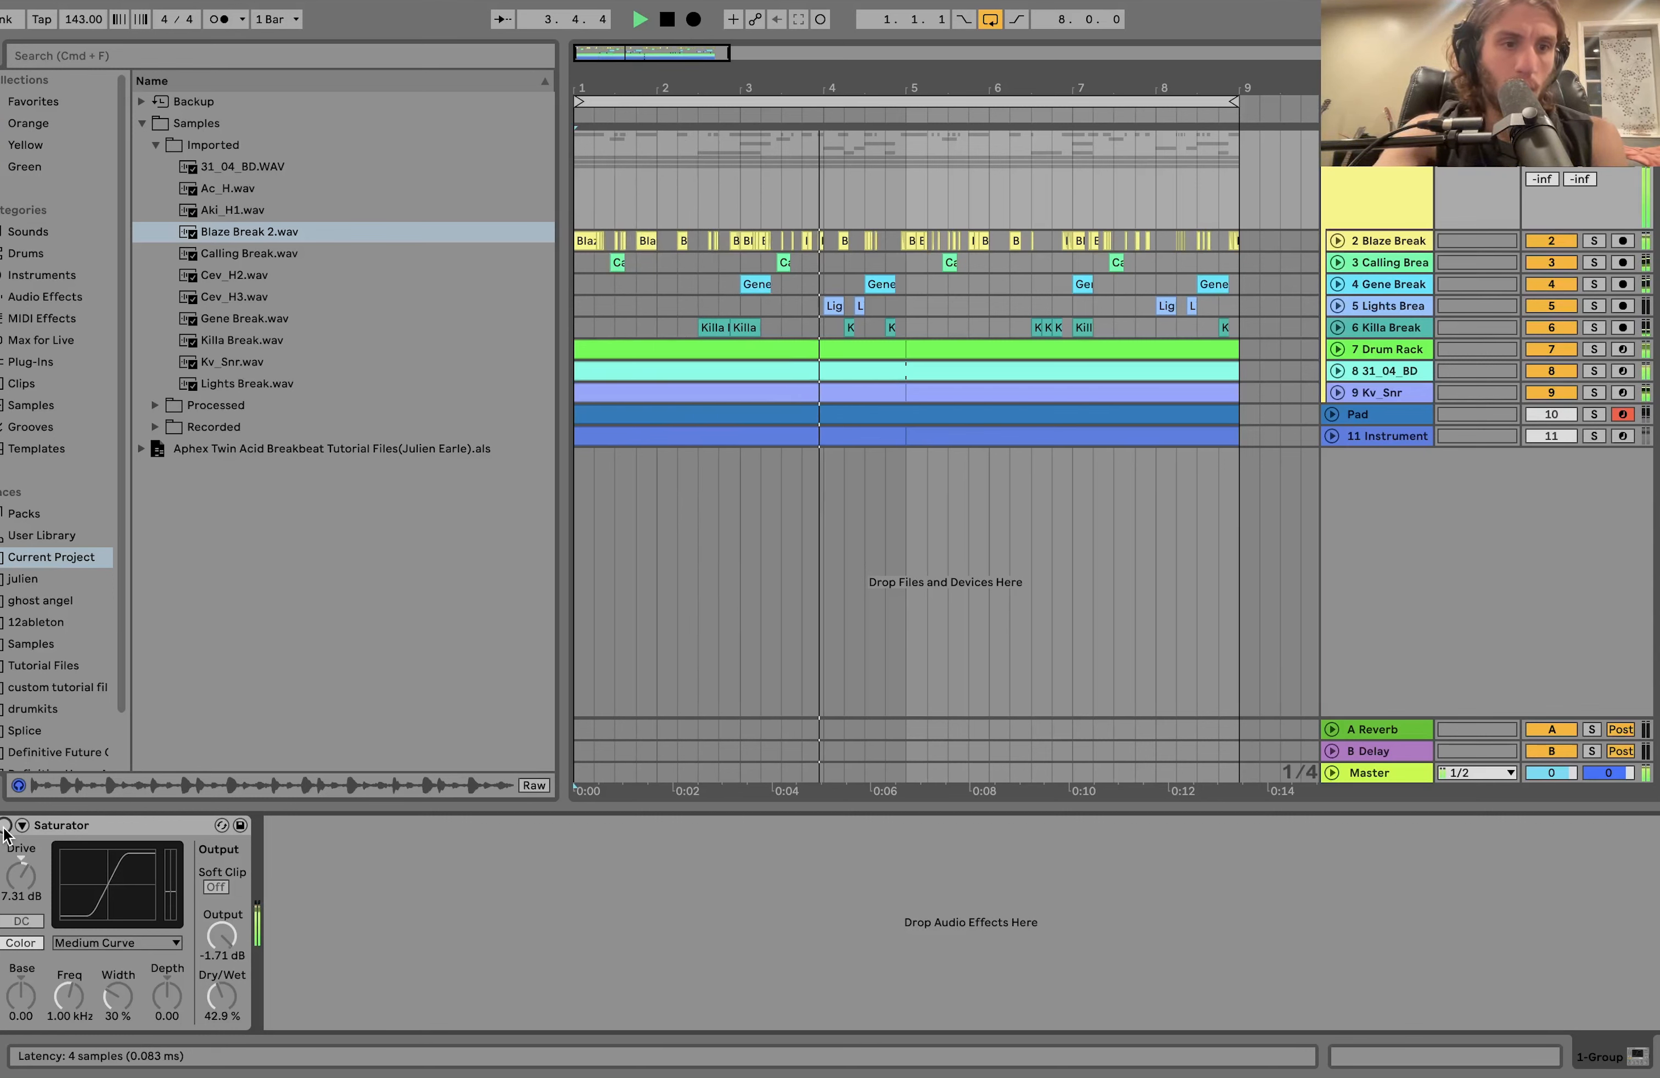
key(space)
click(5, 826)
key(space)
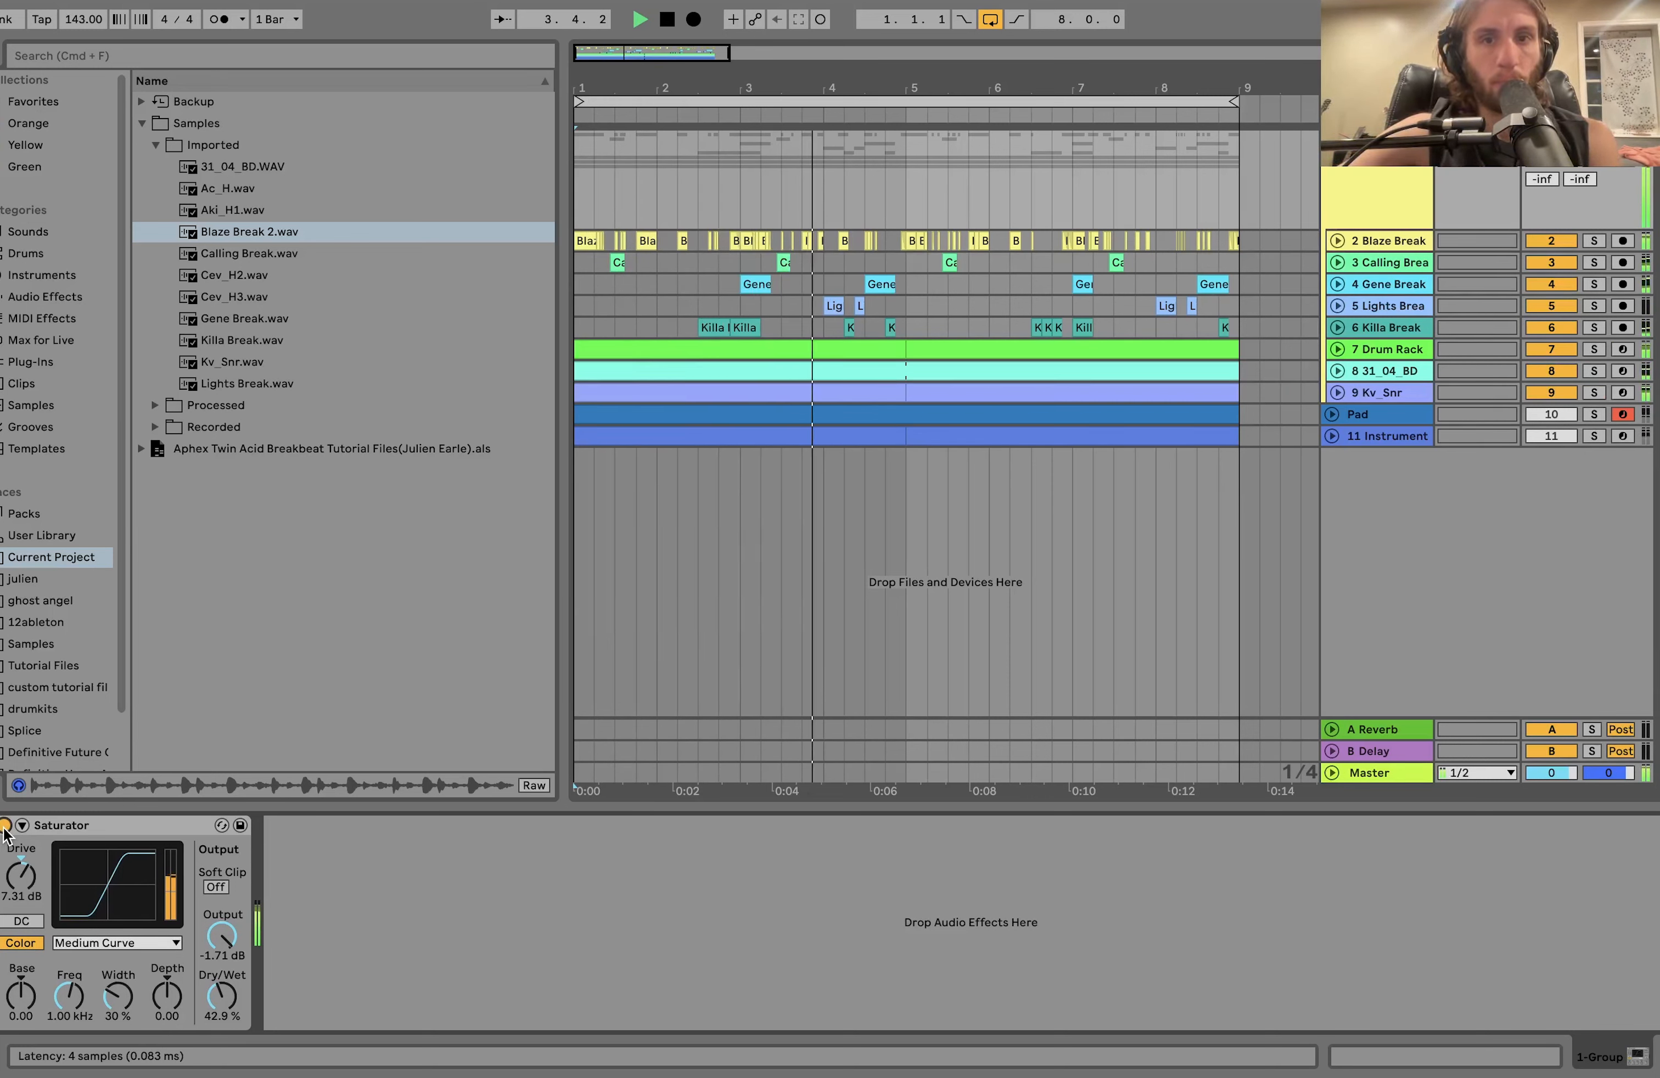
key(space)
Bypass the group's Saturator for another playback, then re-enable it and replay the drums for comparison.
click(5, 828)
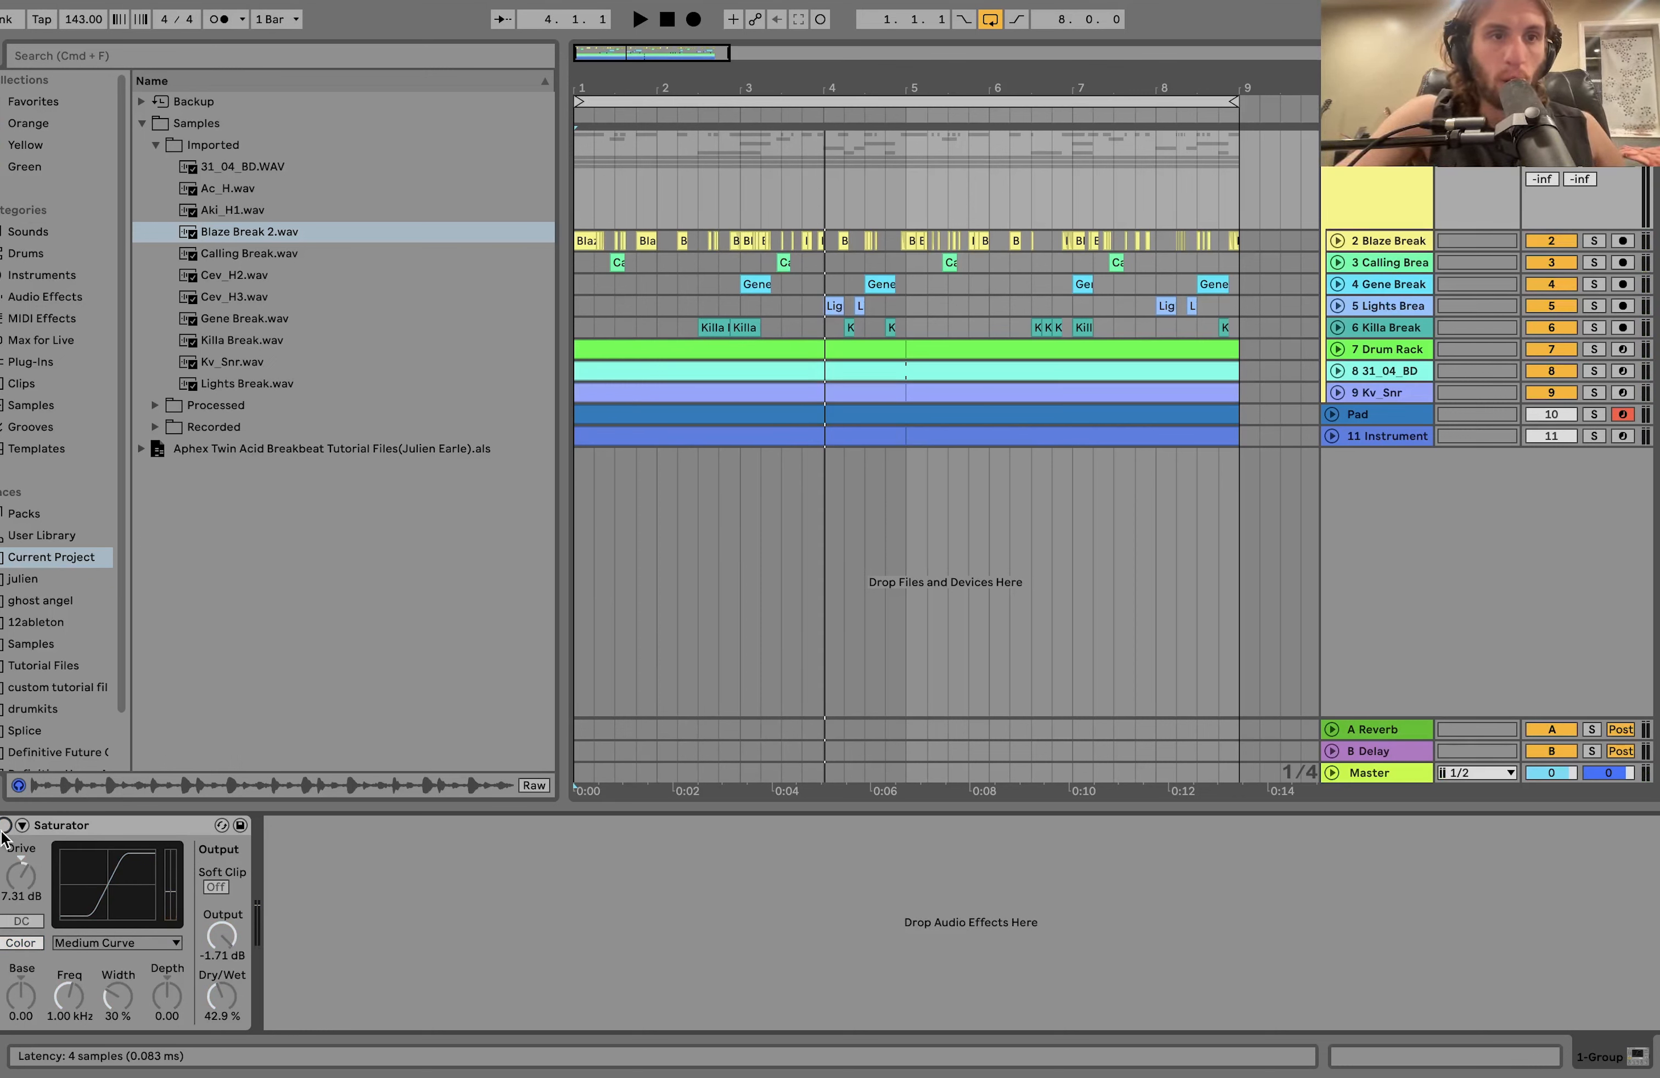
key(space)
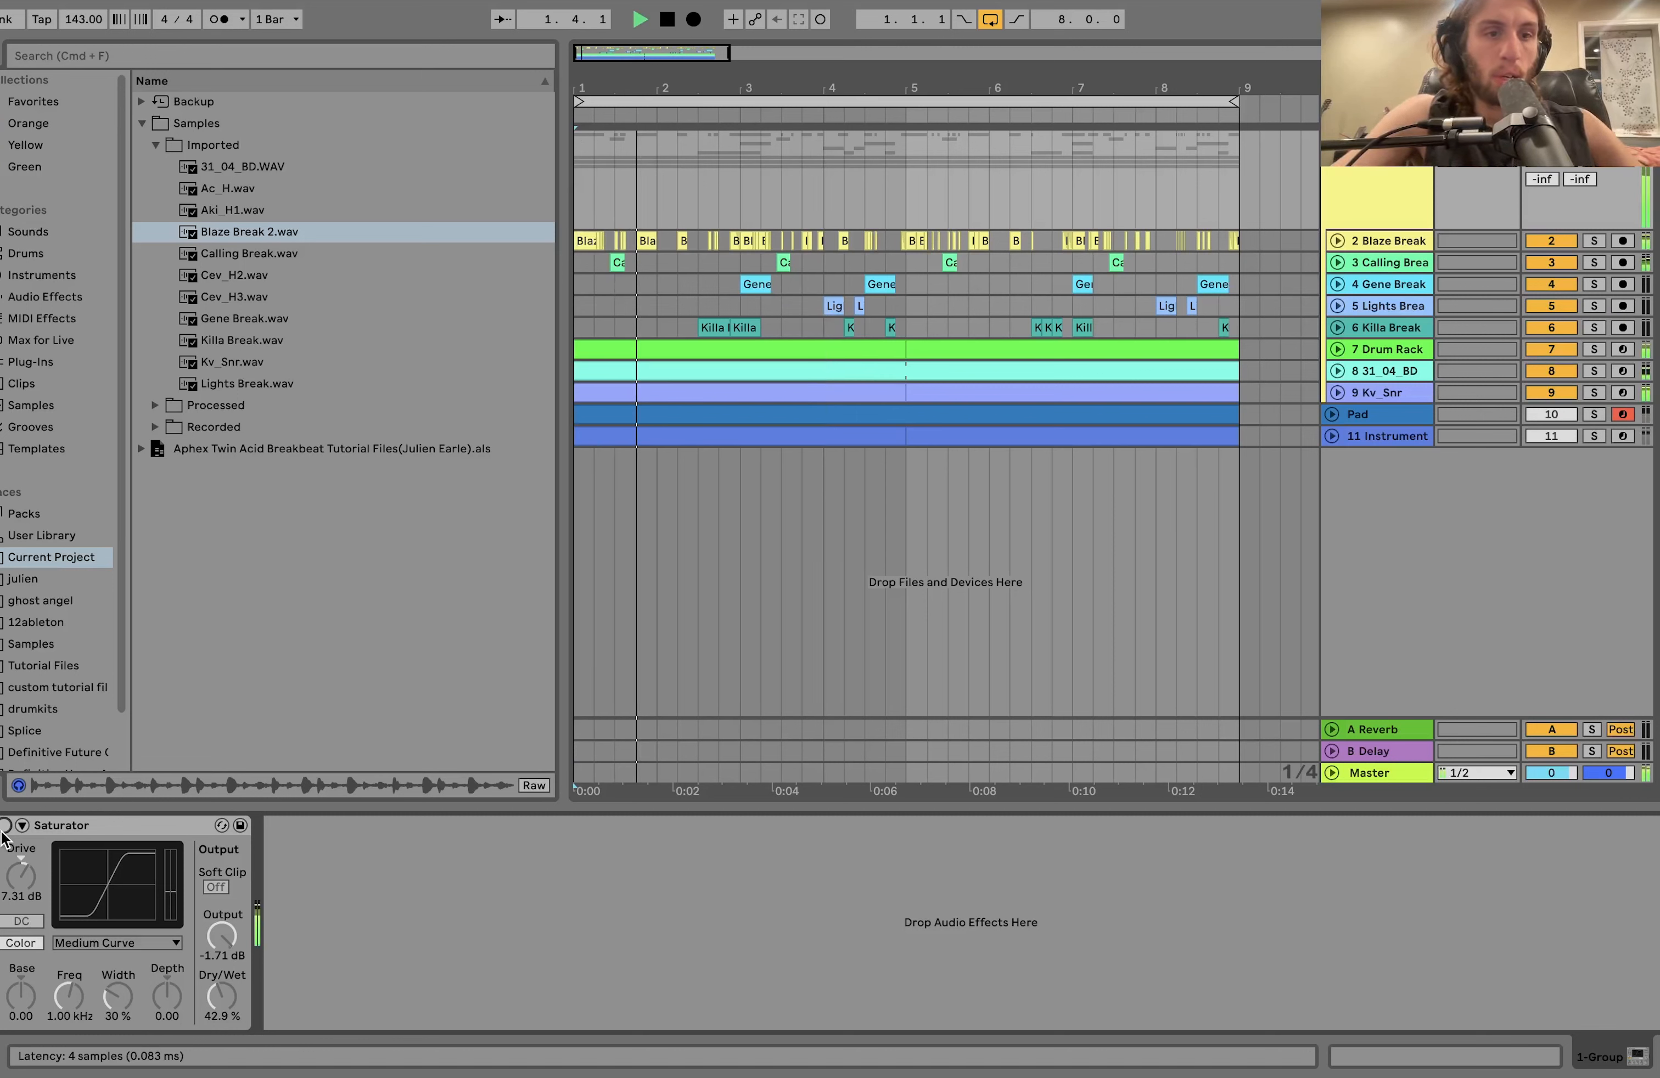
key(space)
click(5, 828)
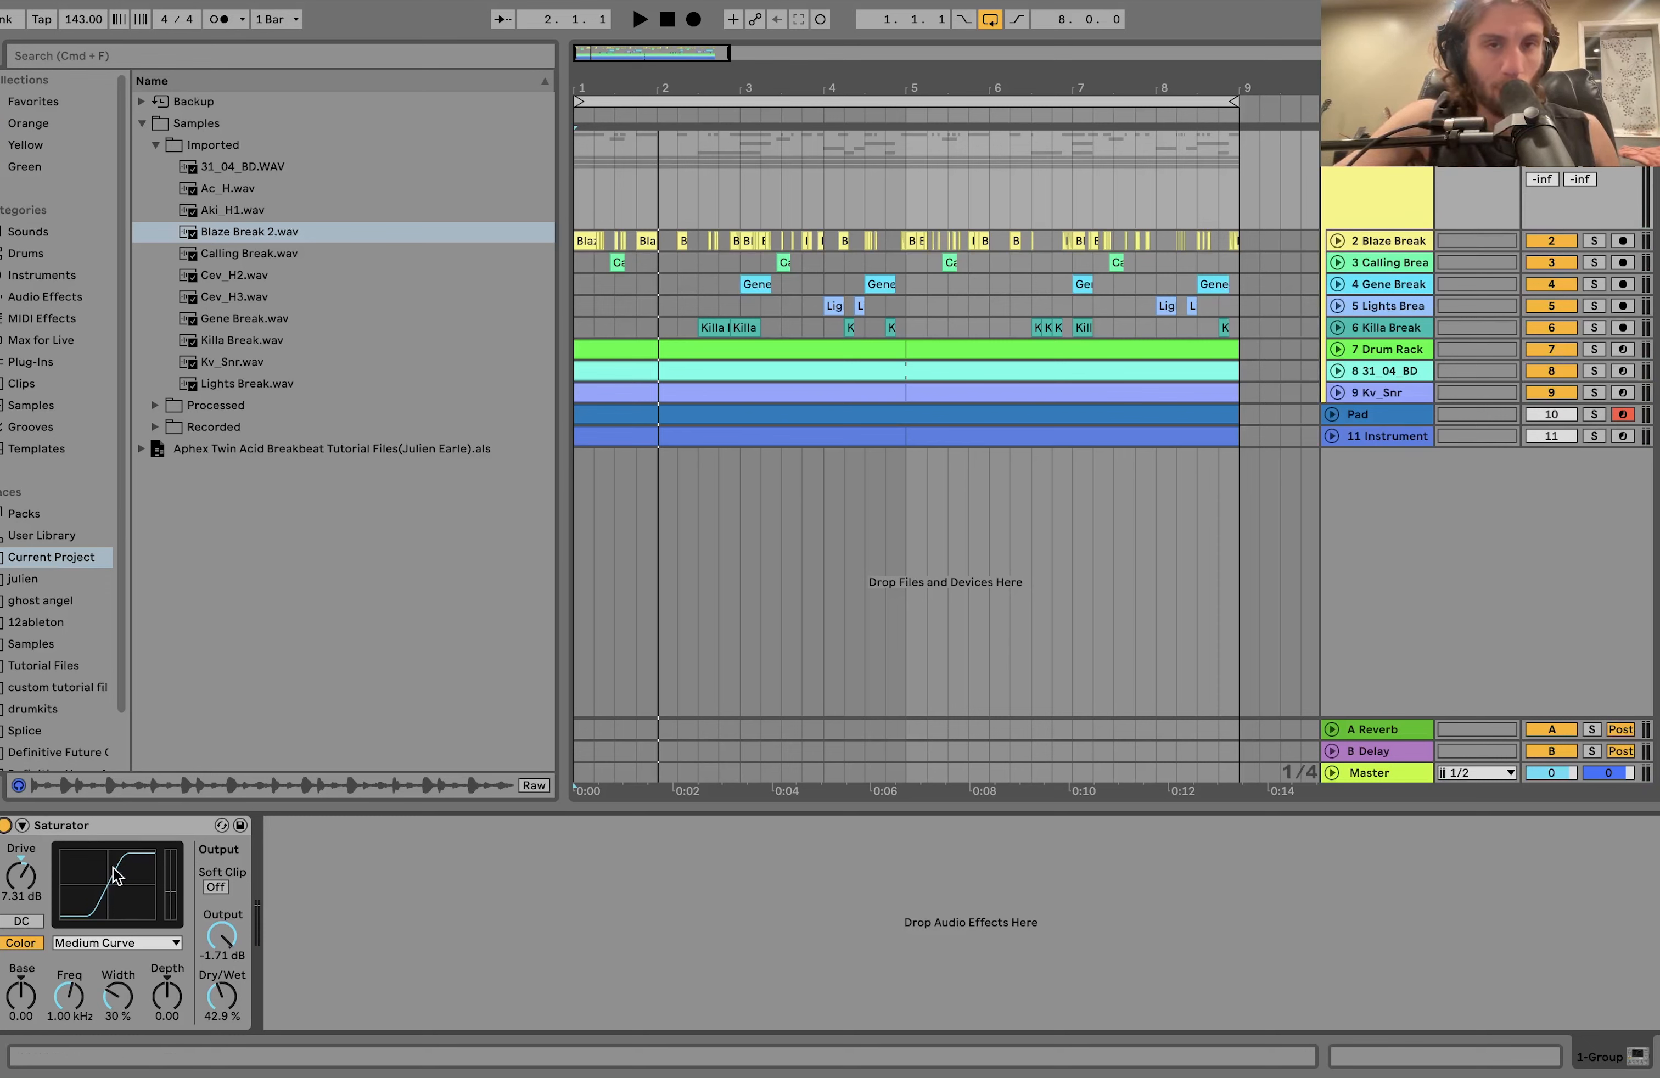
key(space)
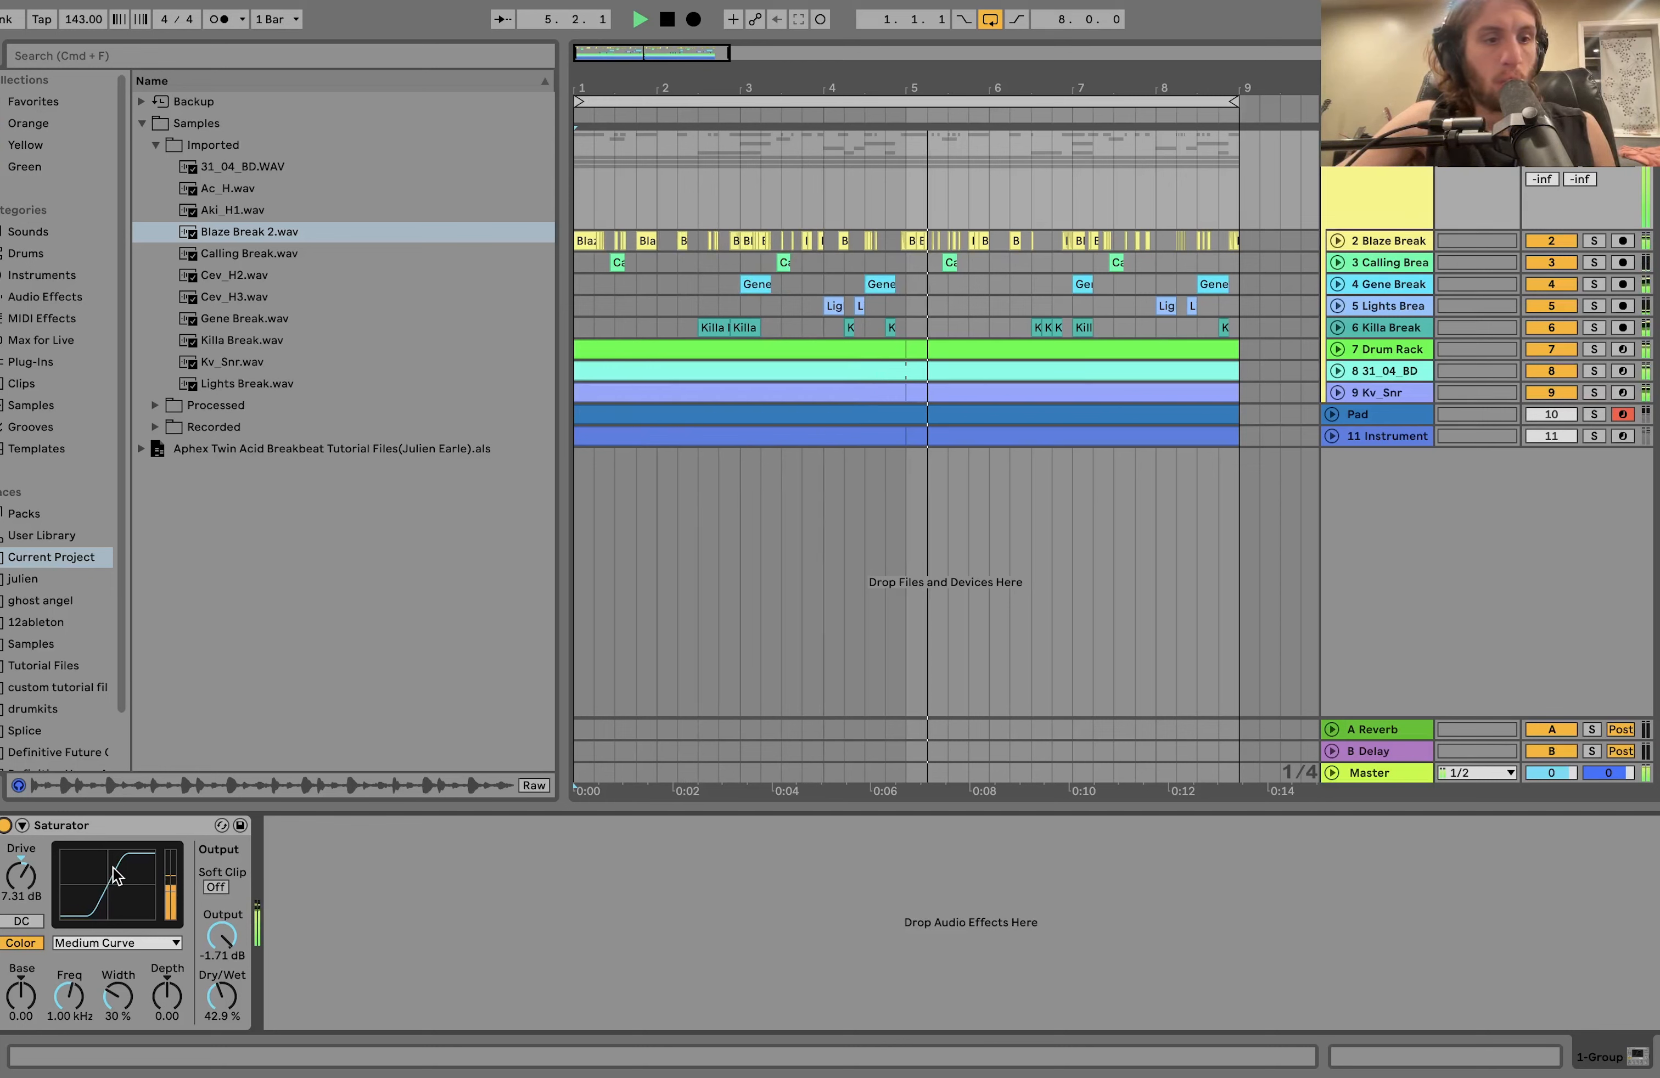
key(space)
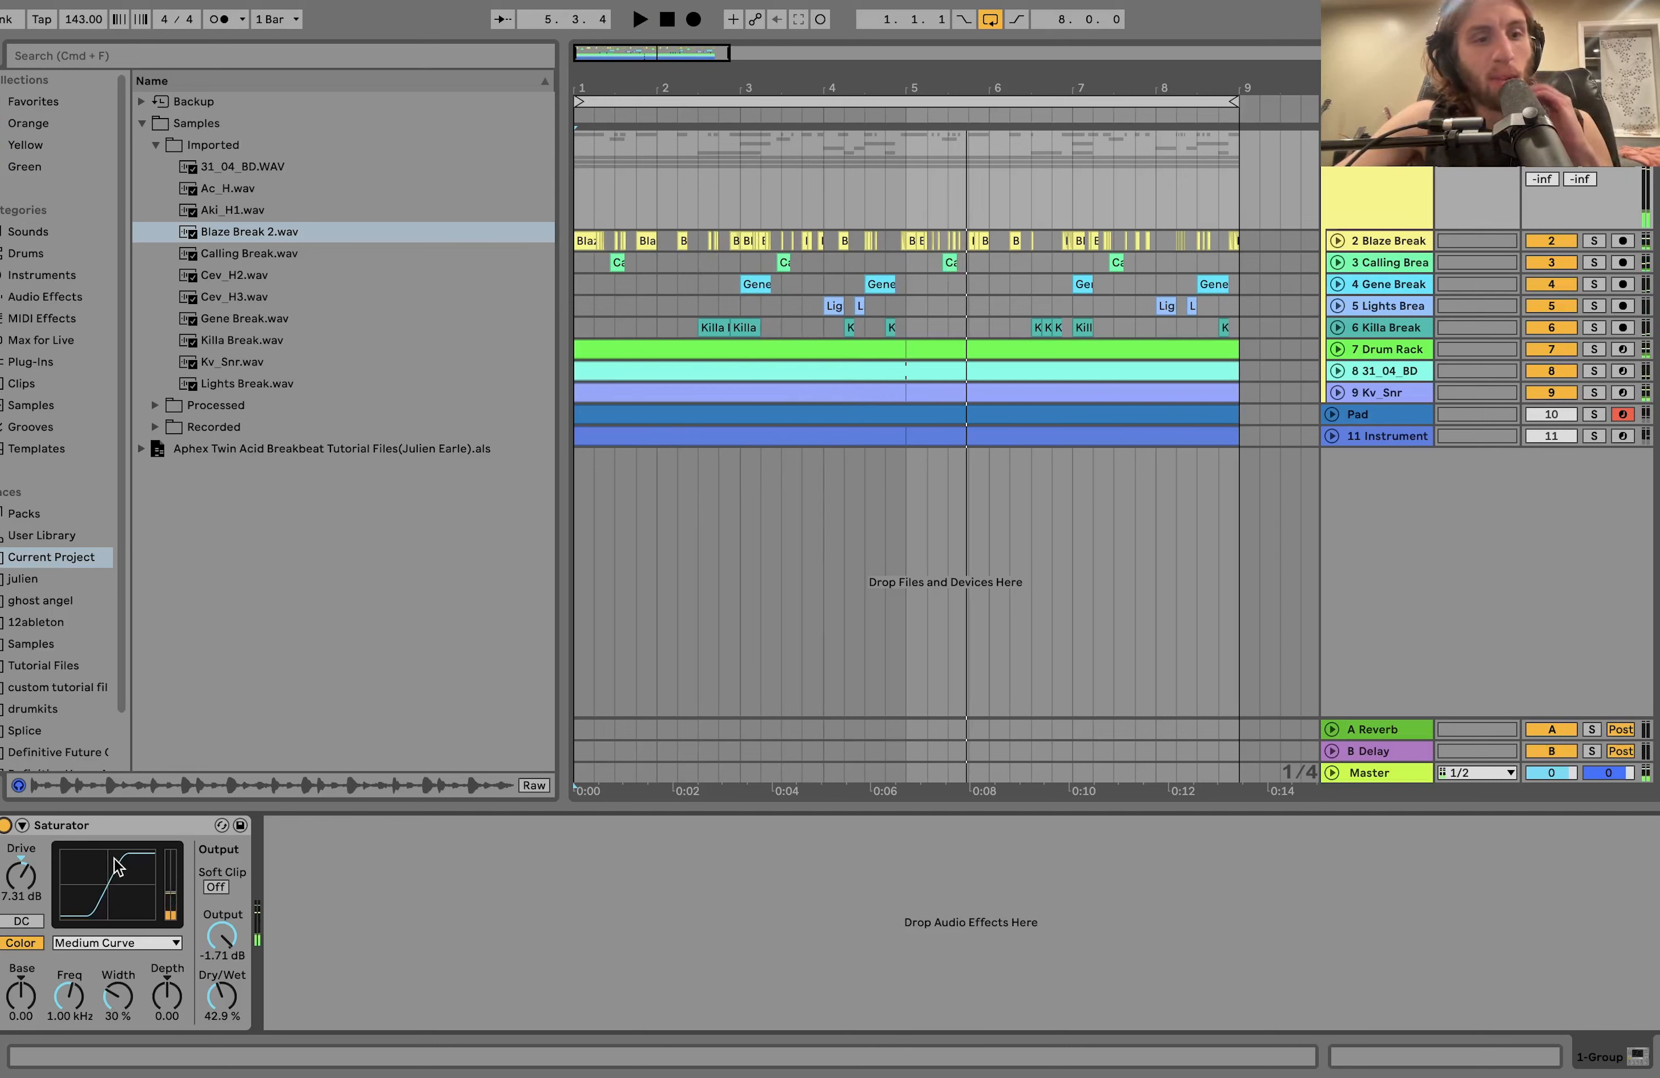
Try the Analog Clip curve on the group's Saturator, undo it and play the drums.
click(103, 941)
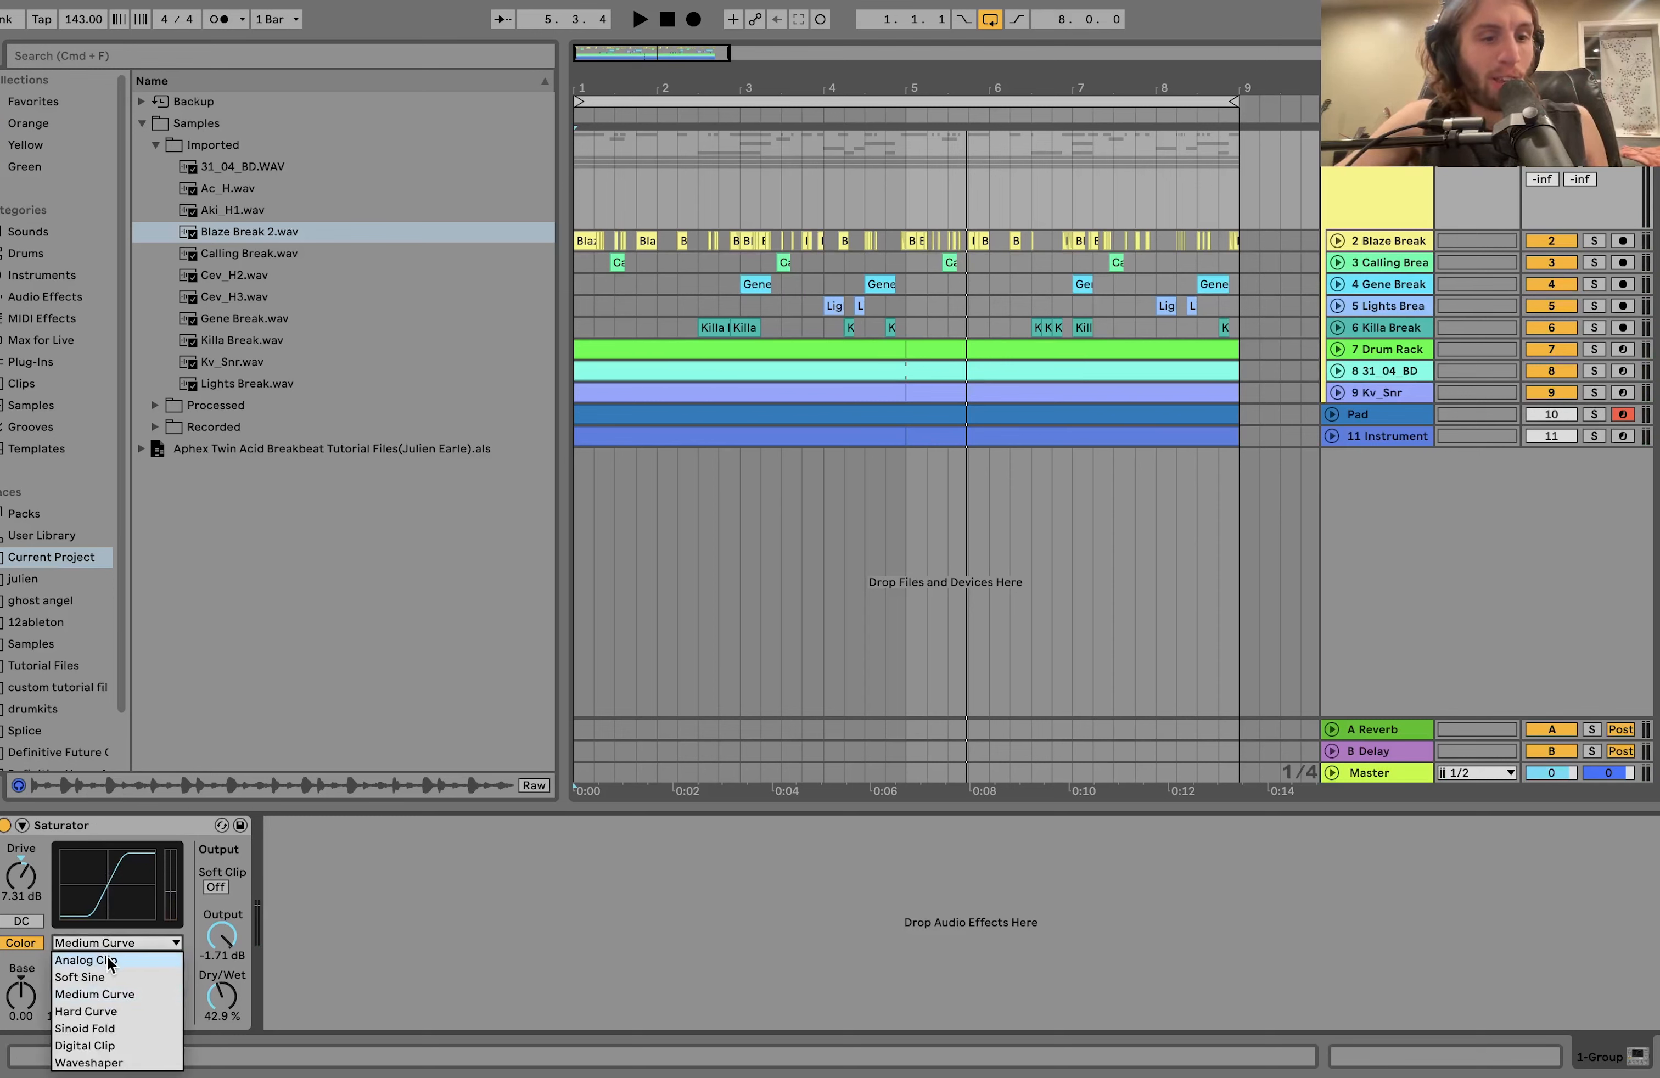
click(108, 956)
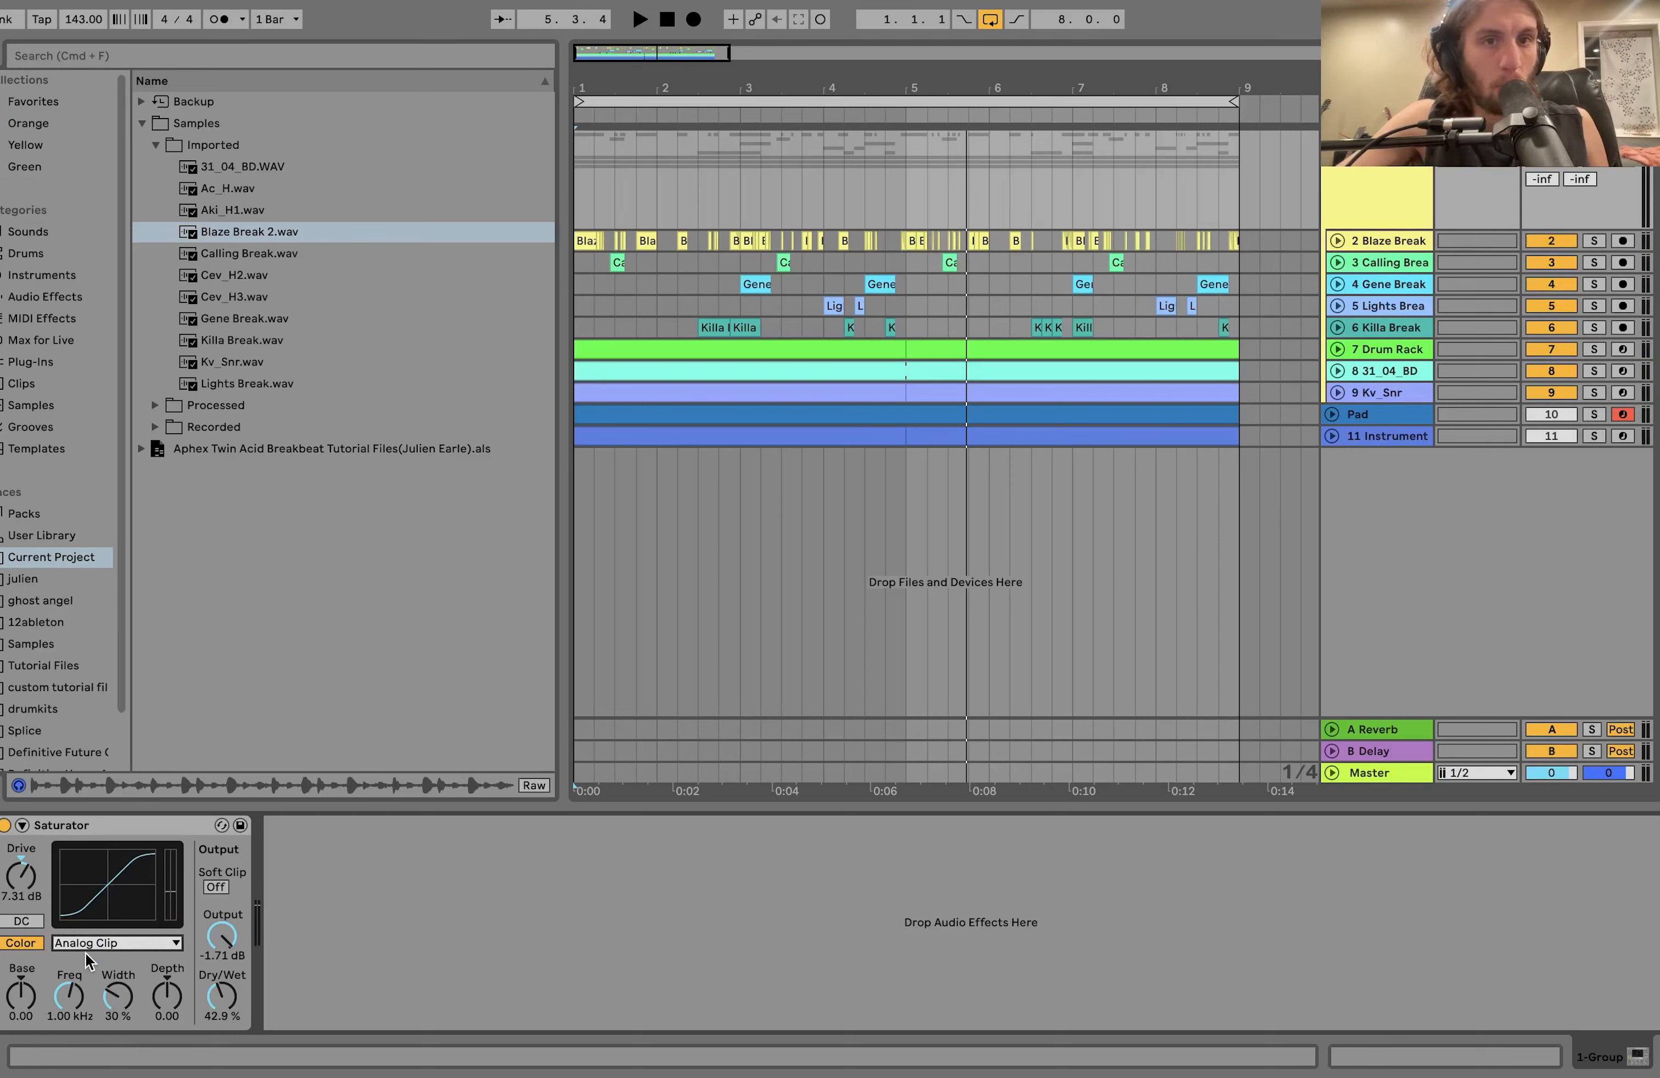
key(space)
key(super+z)
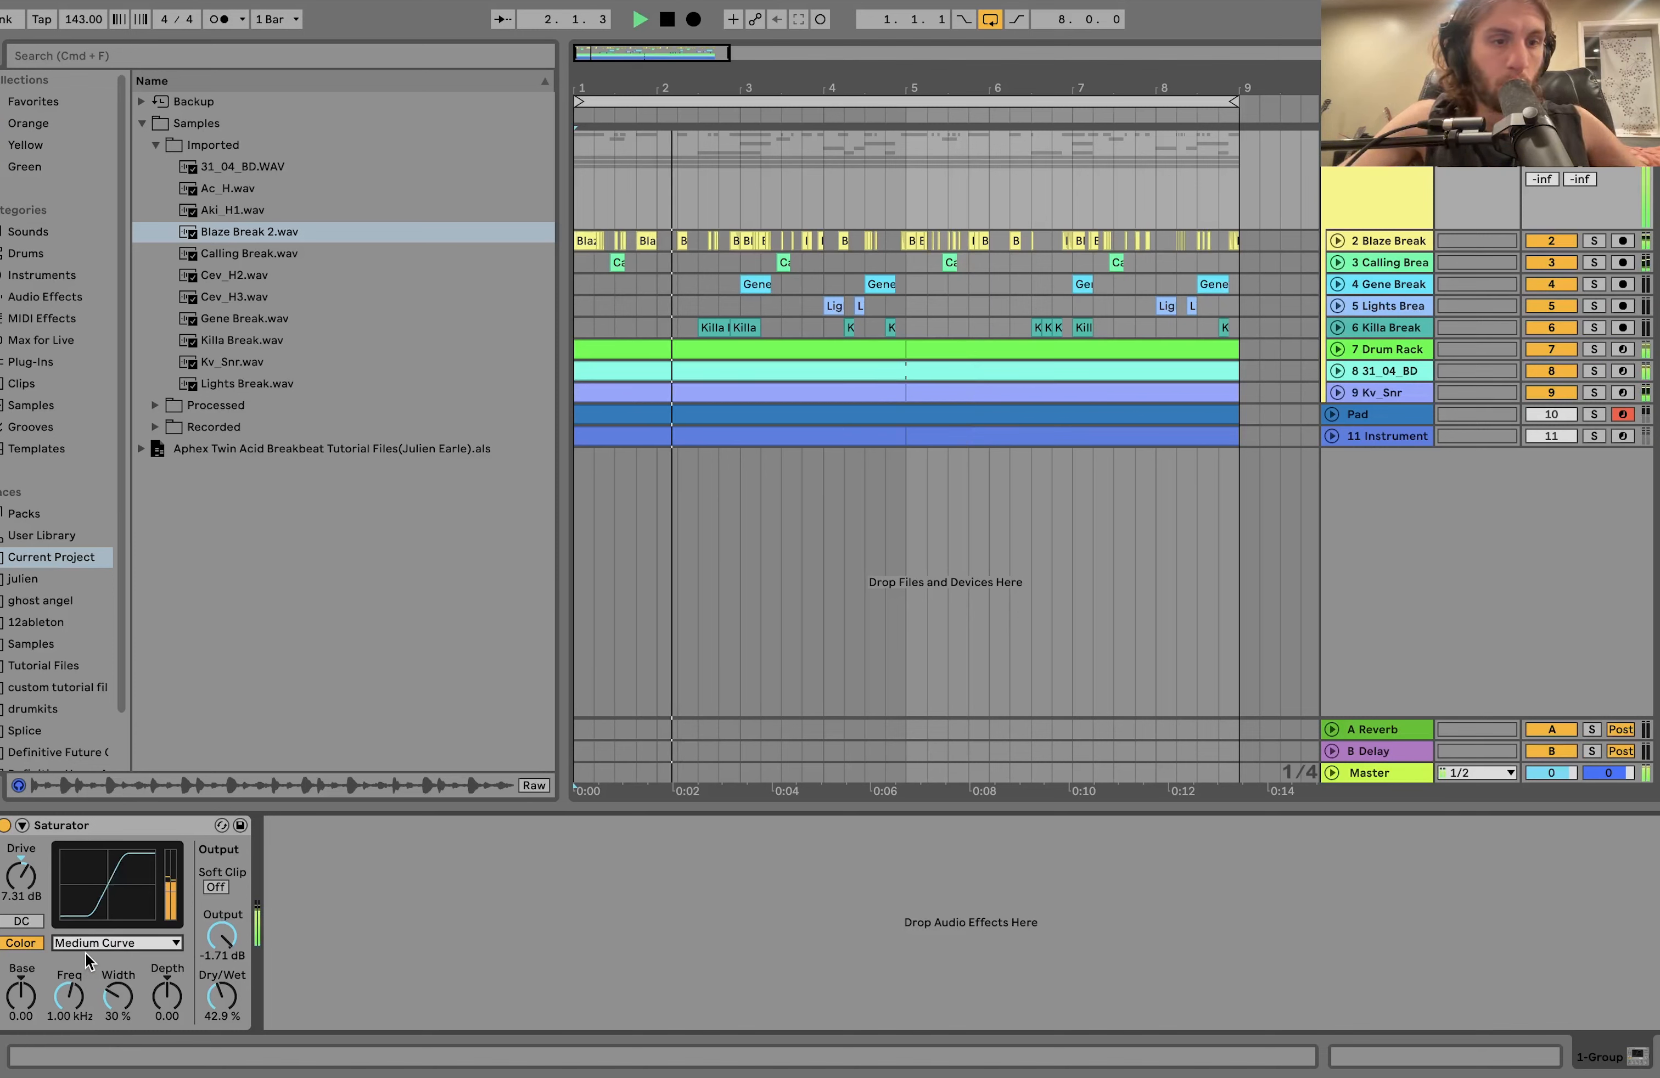
key(space)
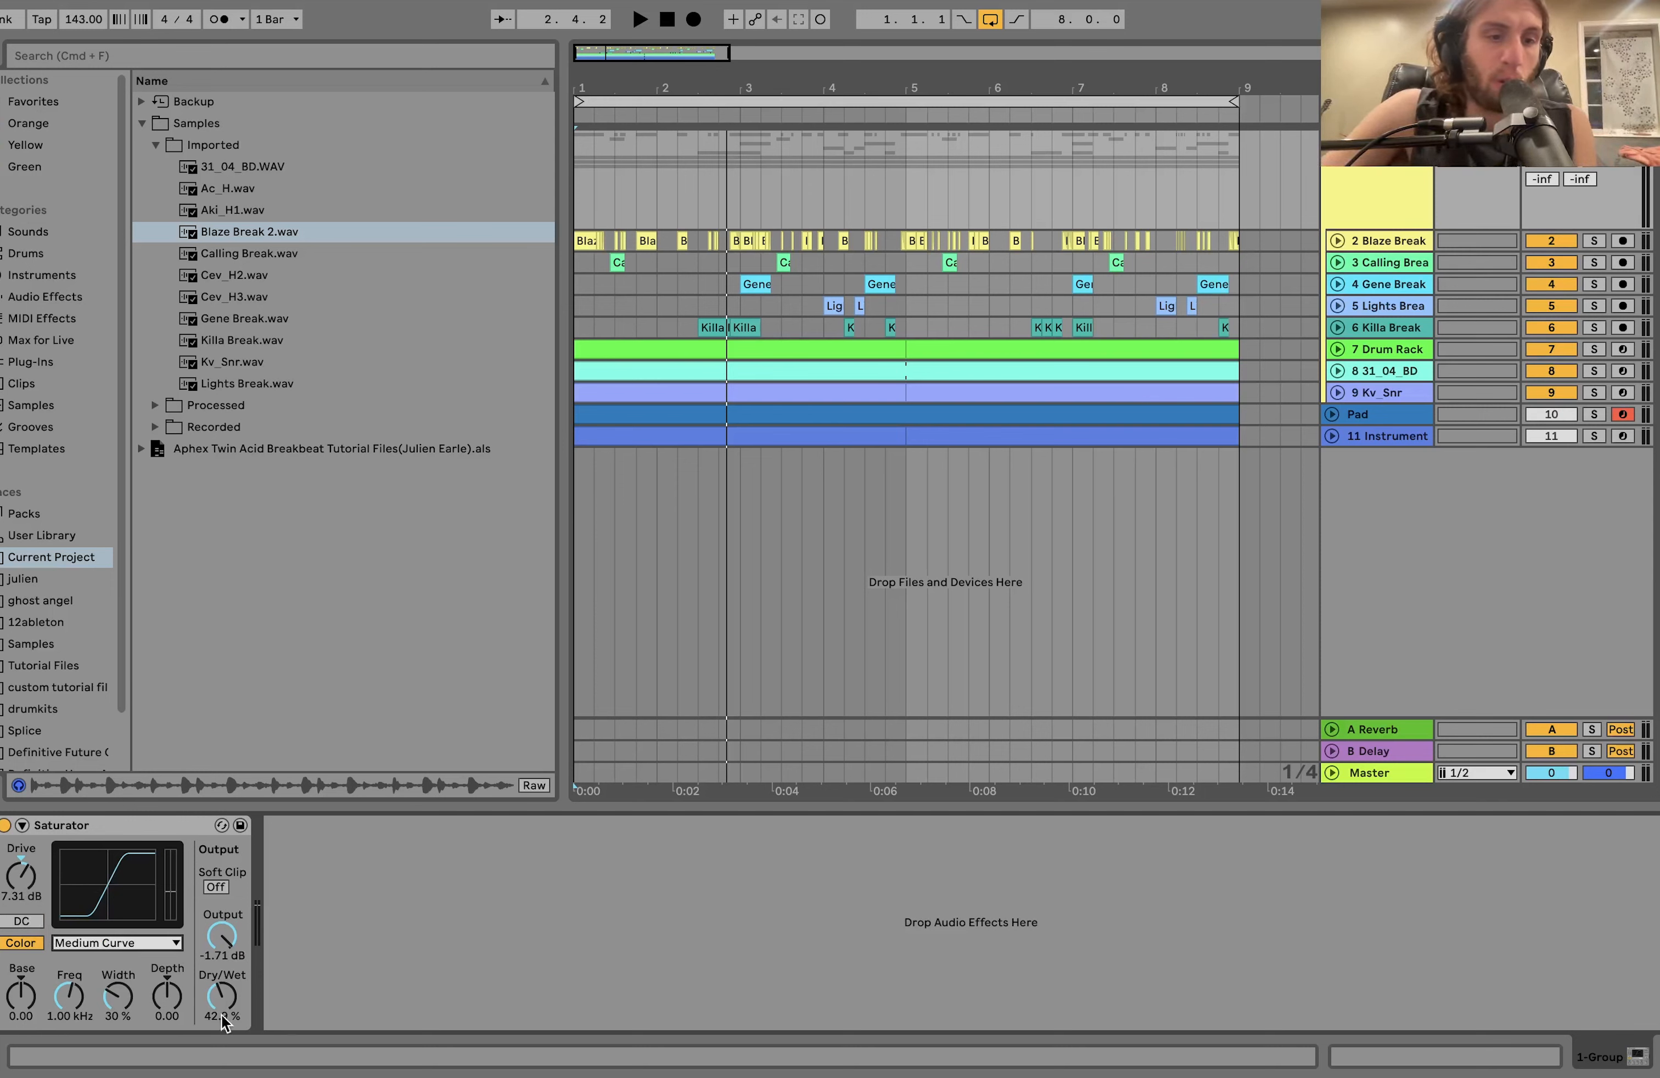
Audition the group's Saturator at 100% Dry/Wet, then undo the change.
drag(222, 1014, 222, 1015)
key(space)
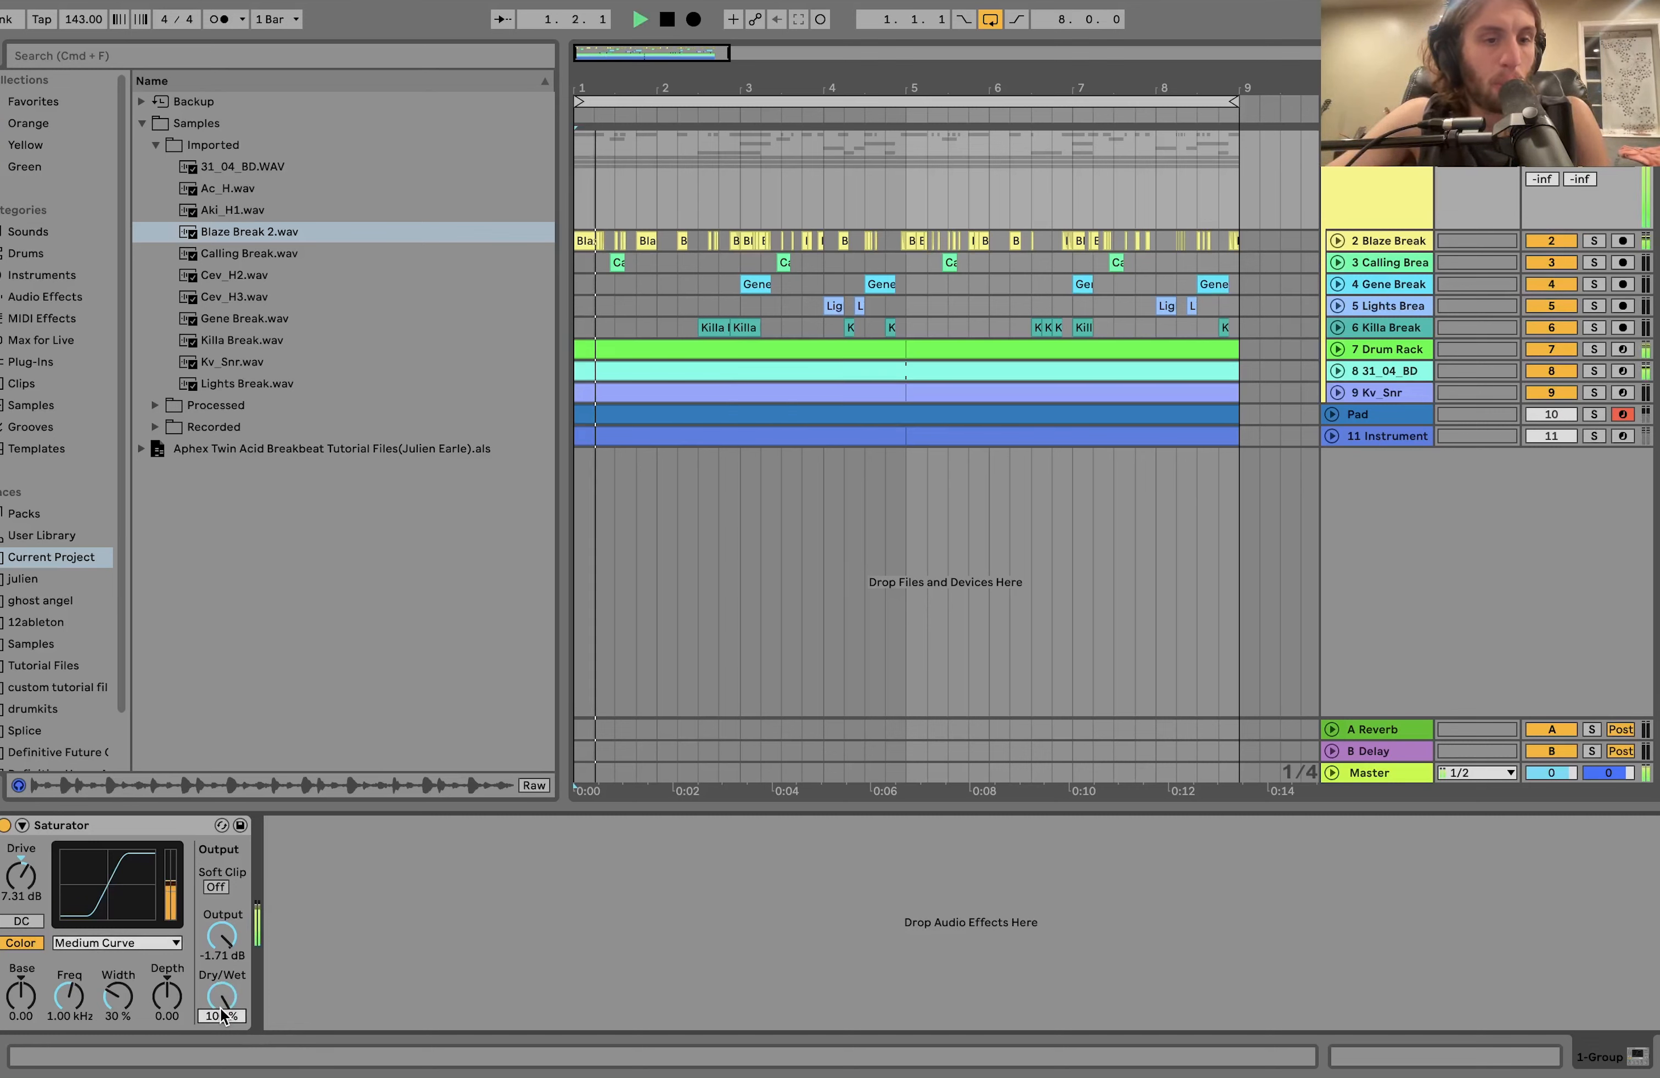
key(space)
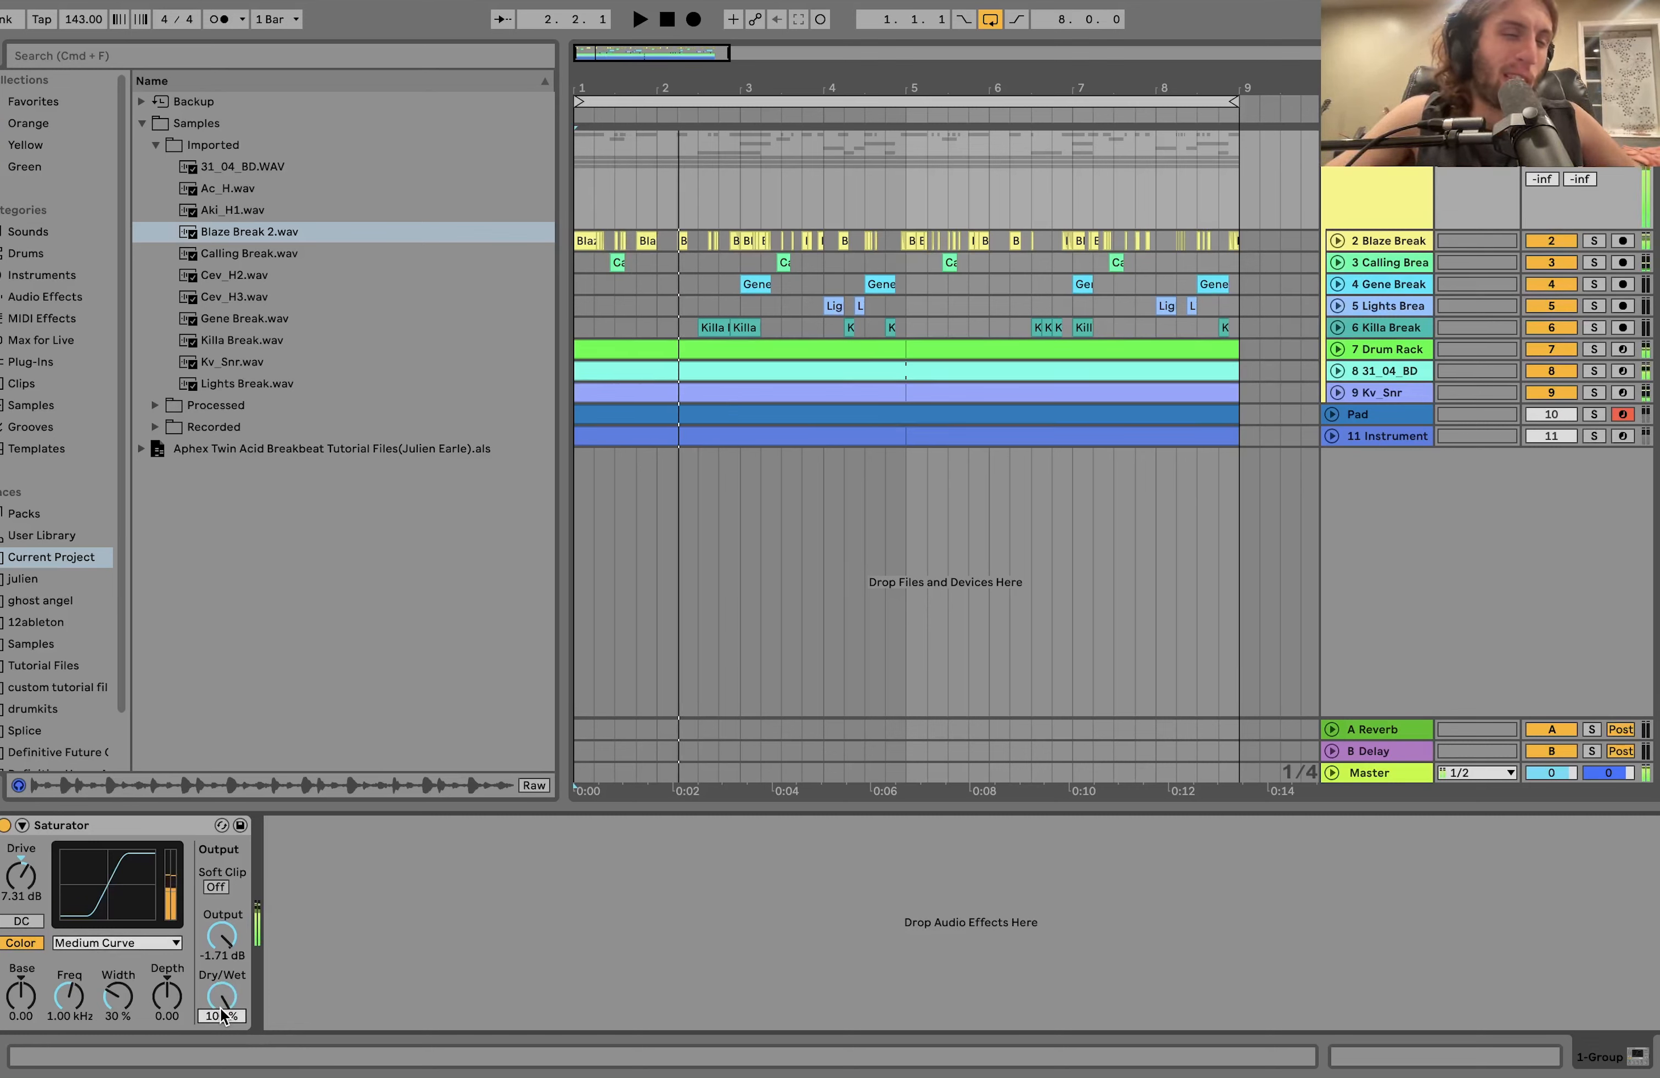
key(super+z)
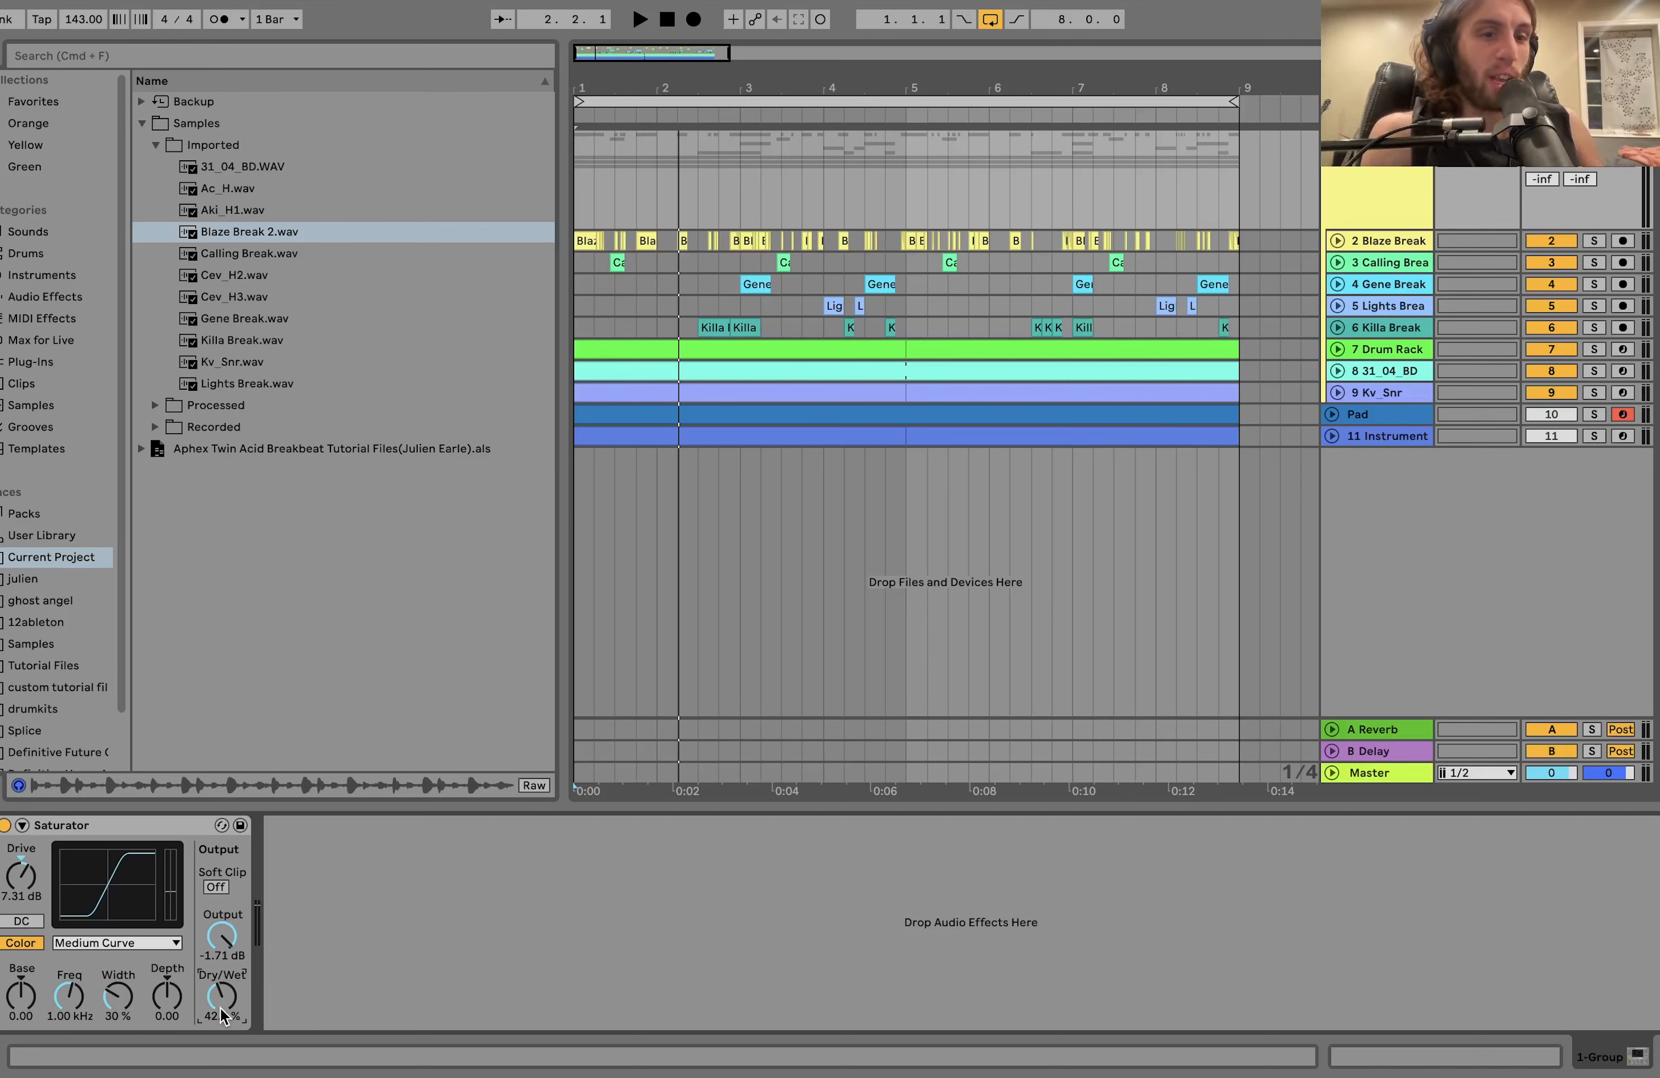
Play the drum group from the start with the restored Saturator Dry/Wet setting.
key(space)
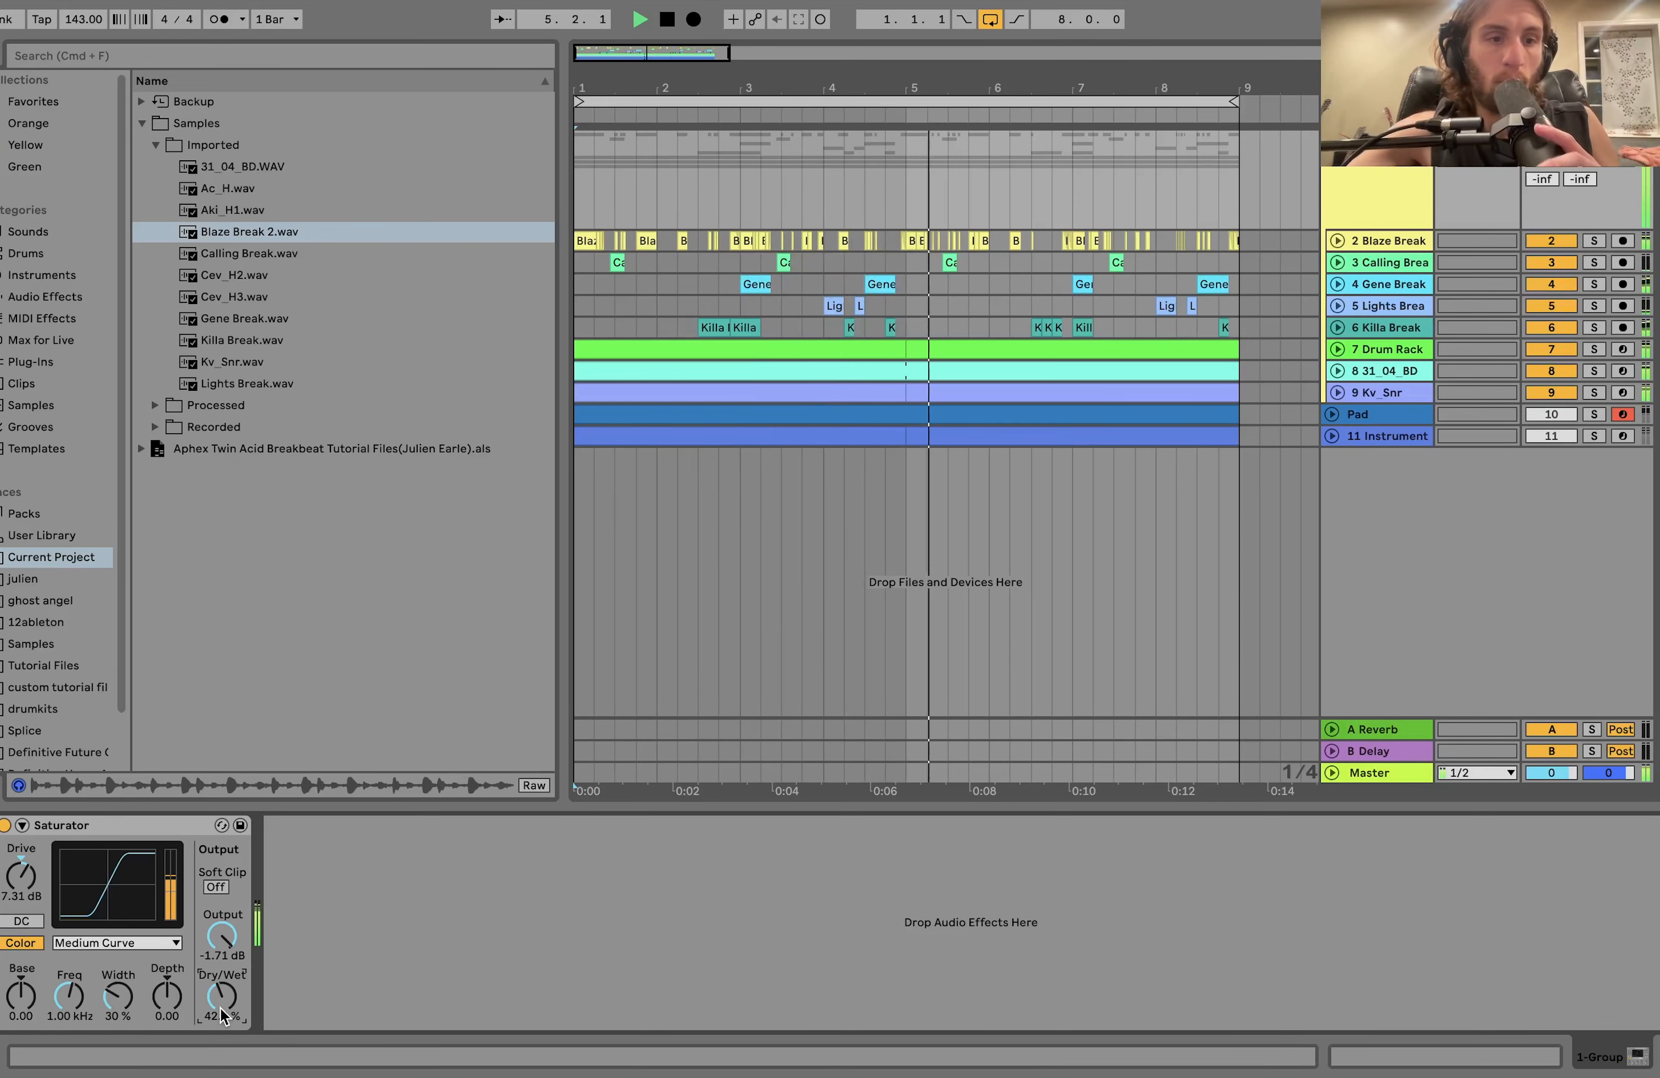
key(space)
key(space)
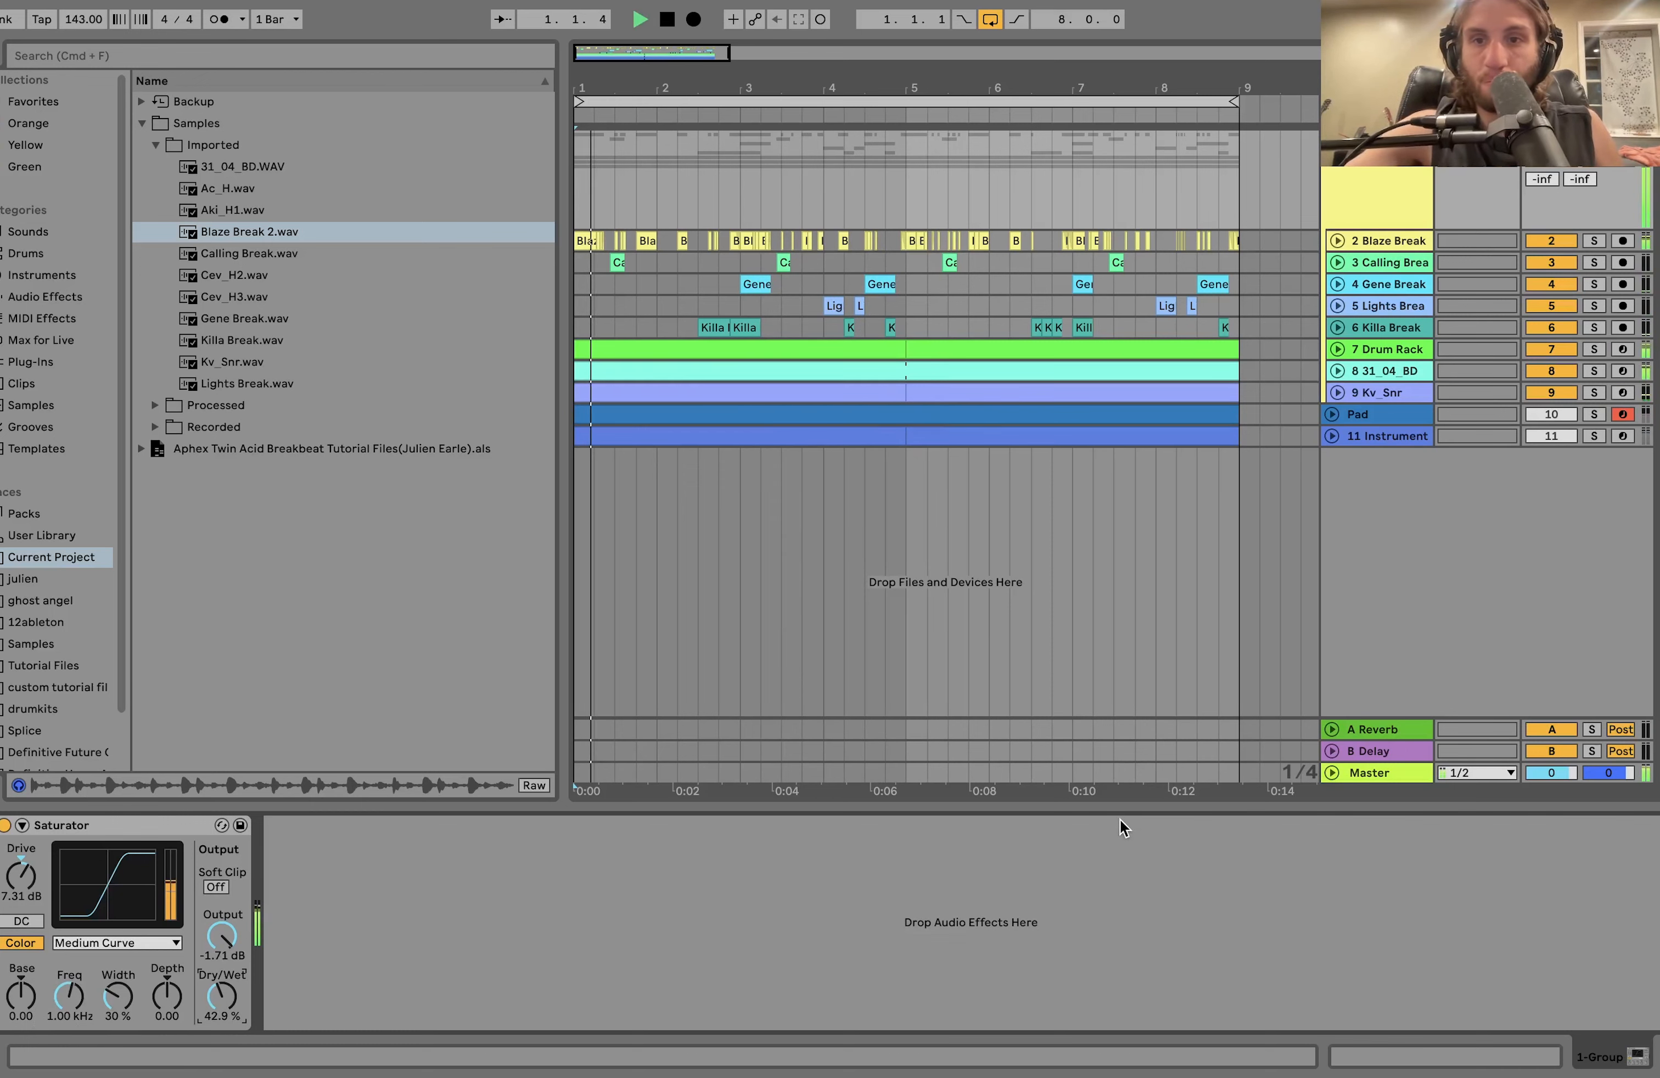
key(space)
Solo and unfold the Pad track, play it and open its MIDI clip in the note editor.
click(1595, 414)
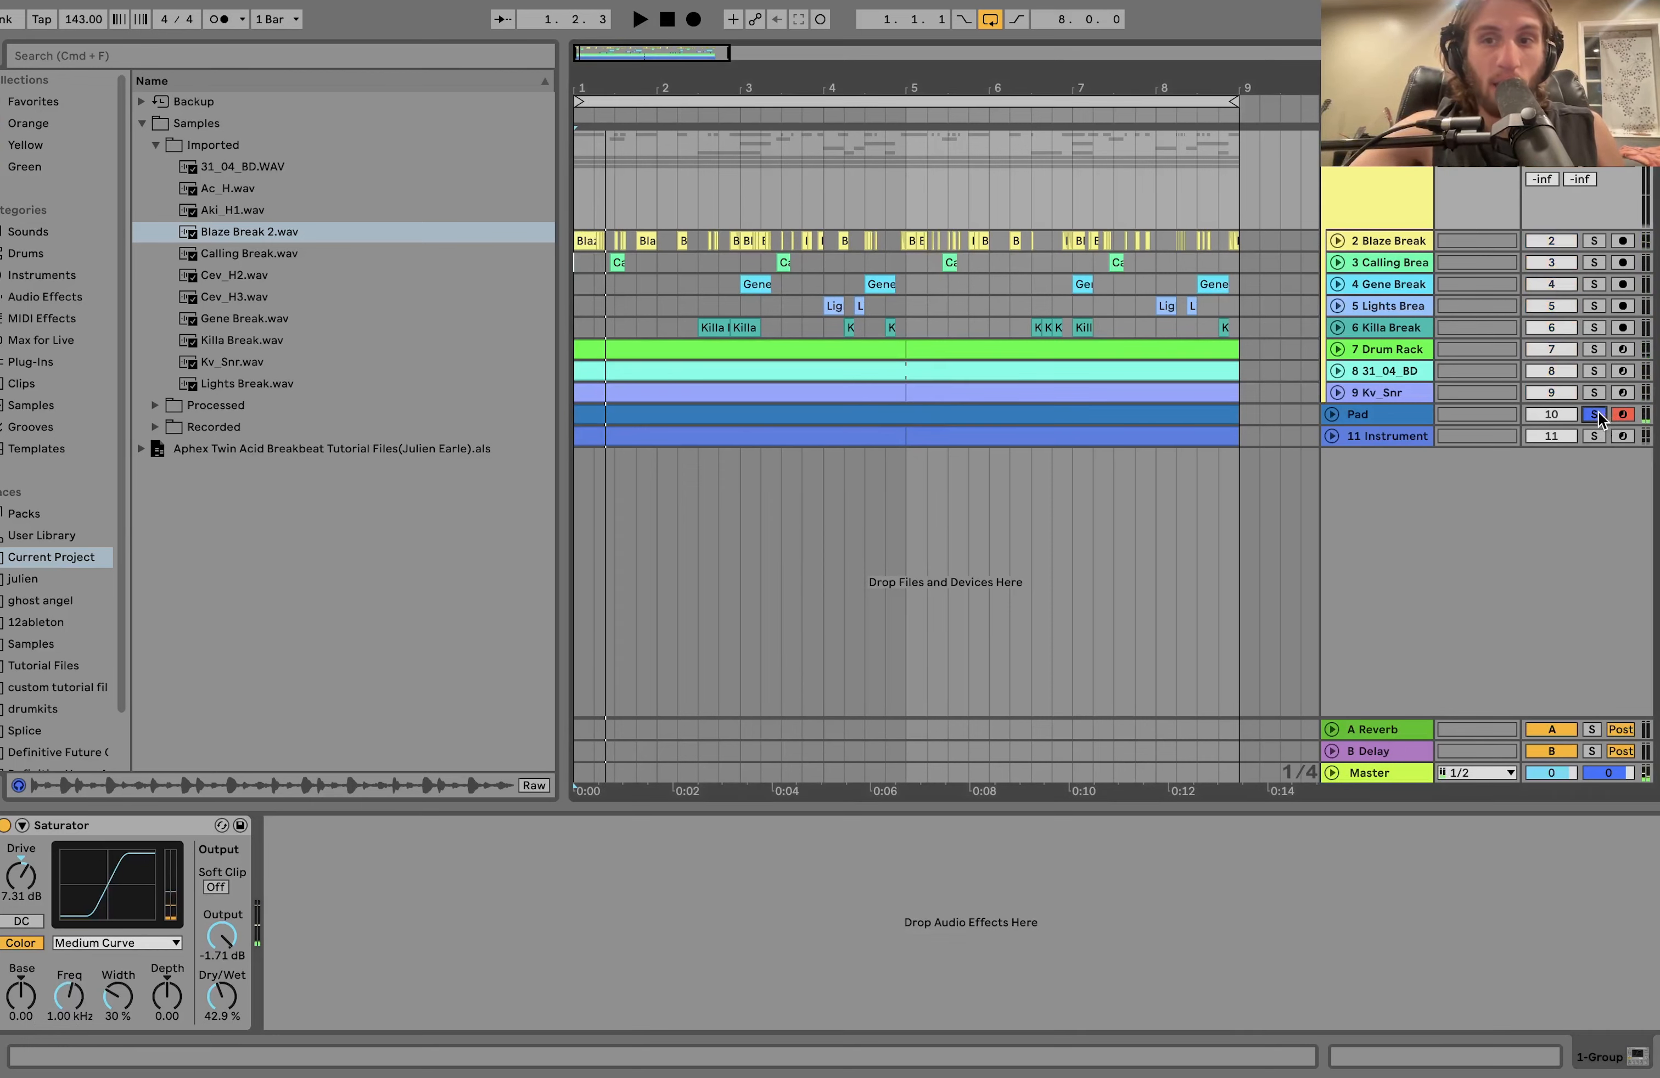
click(1415, 416)
click(1334, 415)
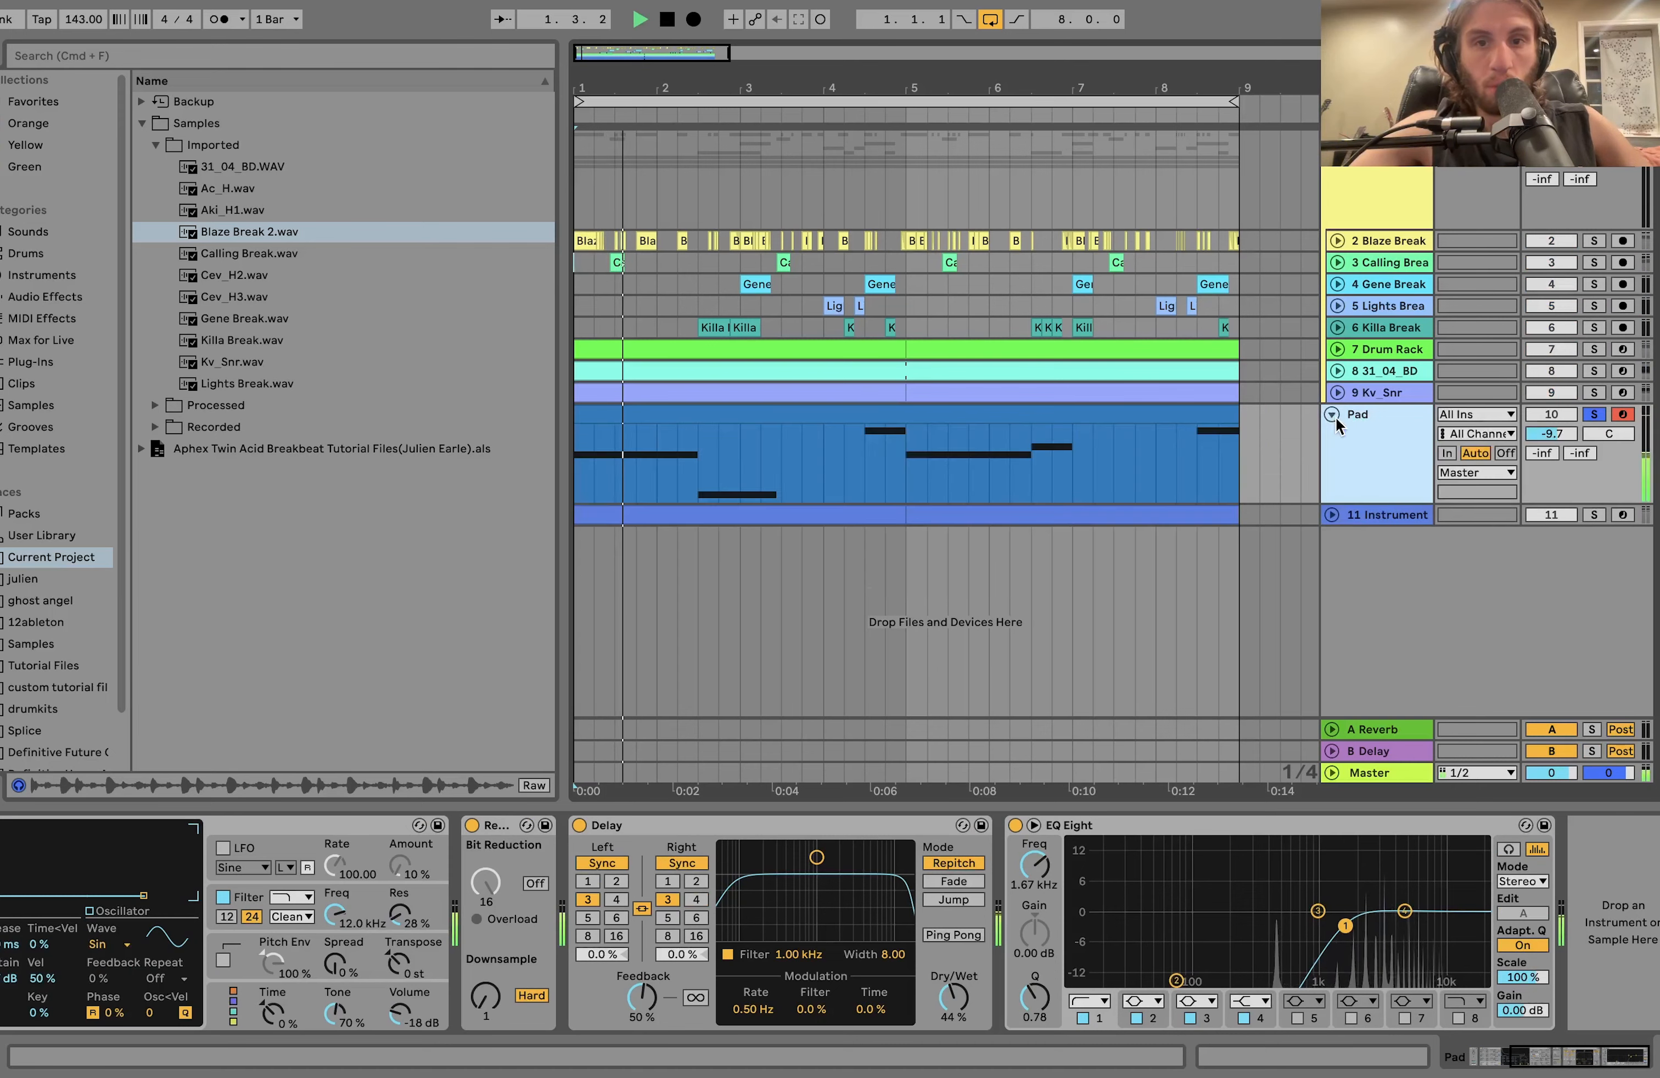
double_click(888, 409)
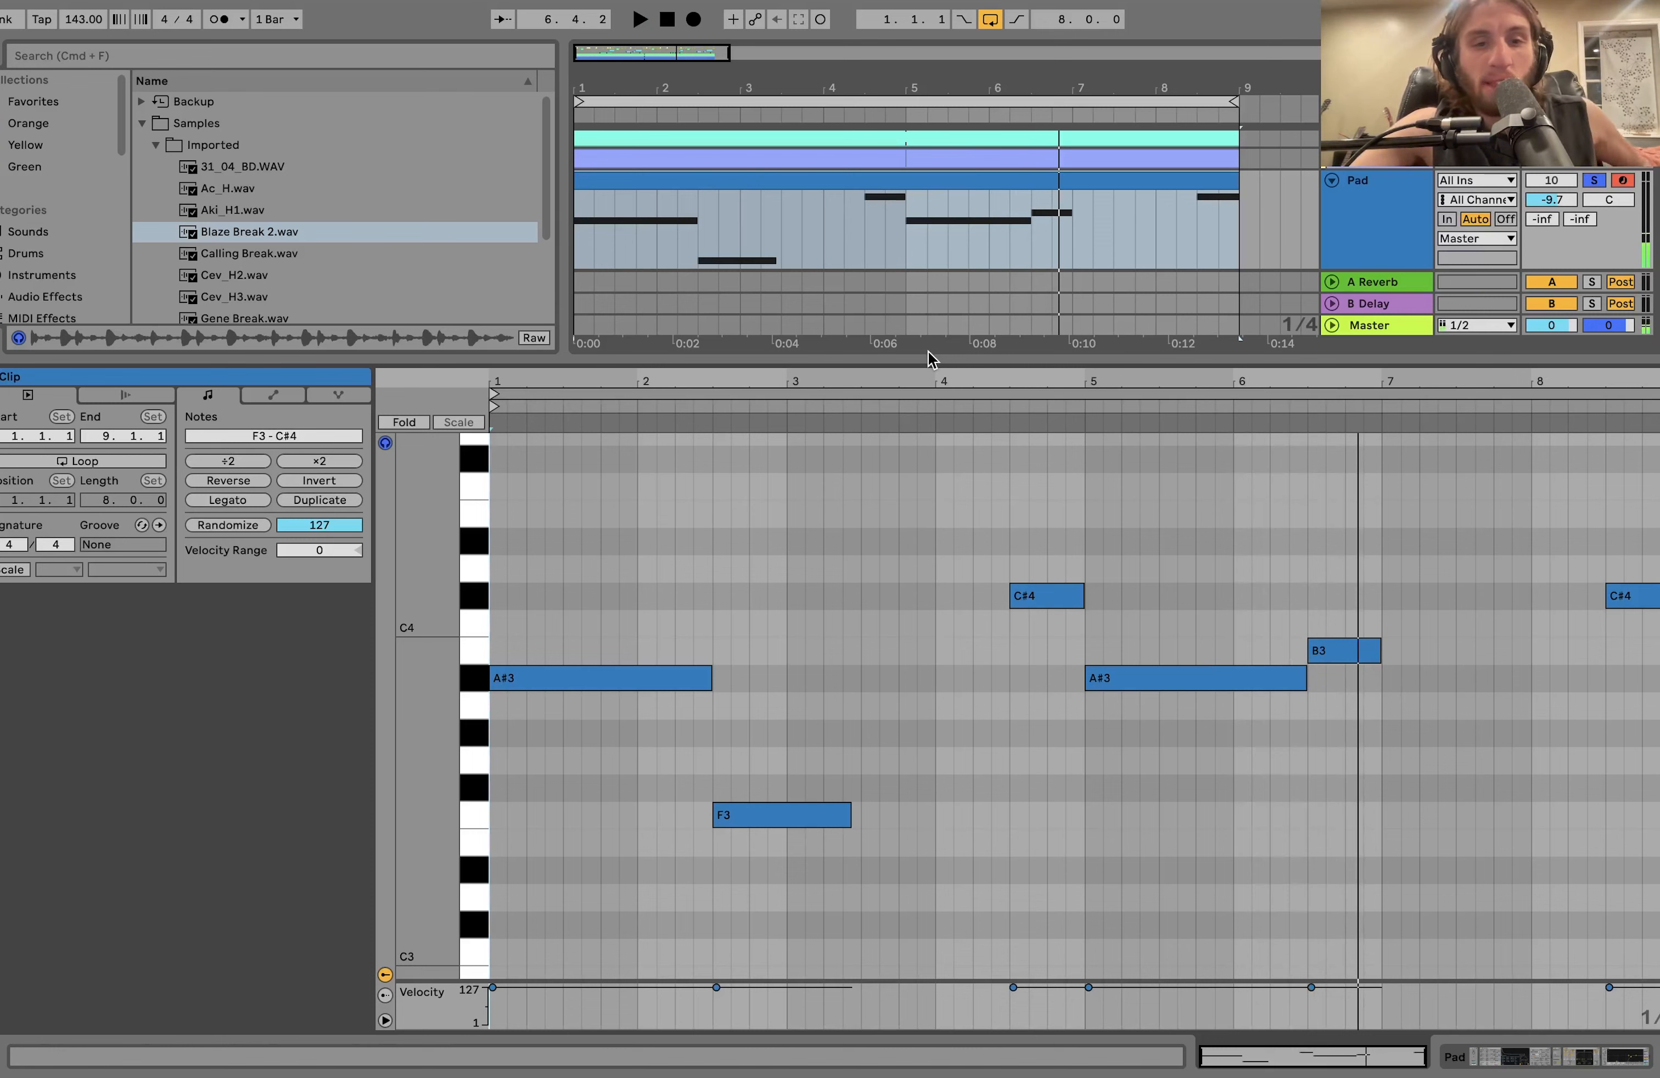
key(space)
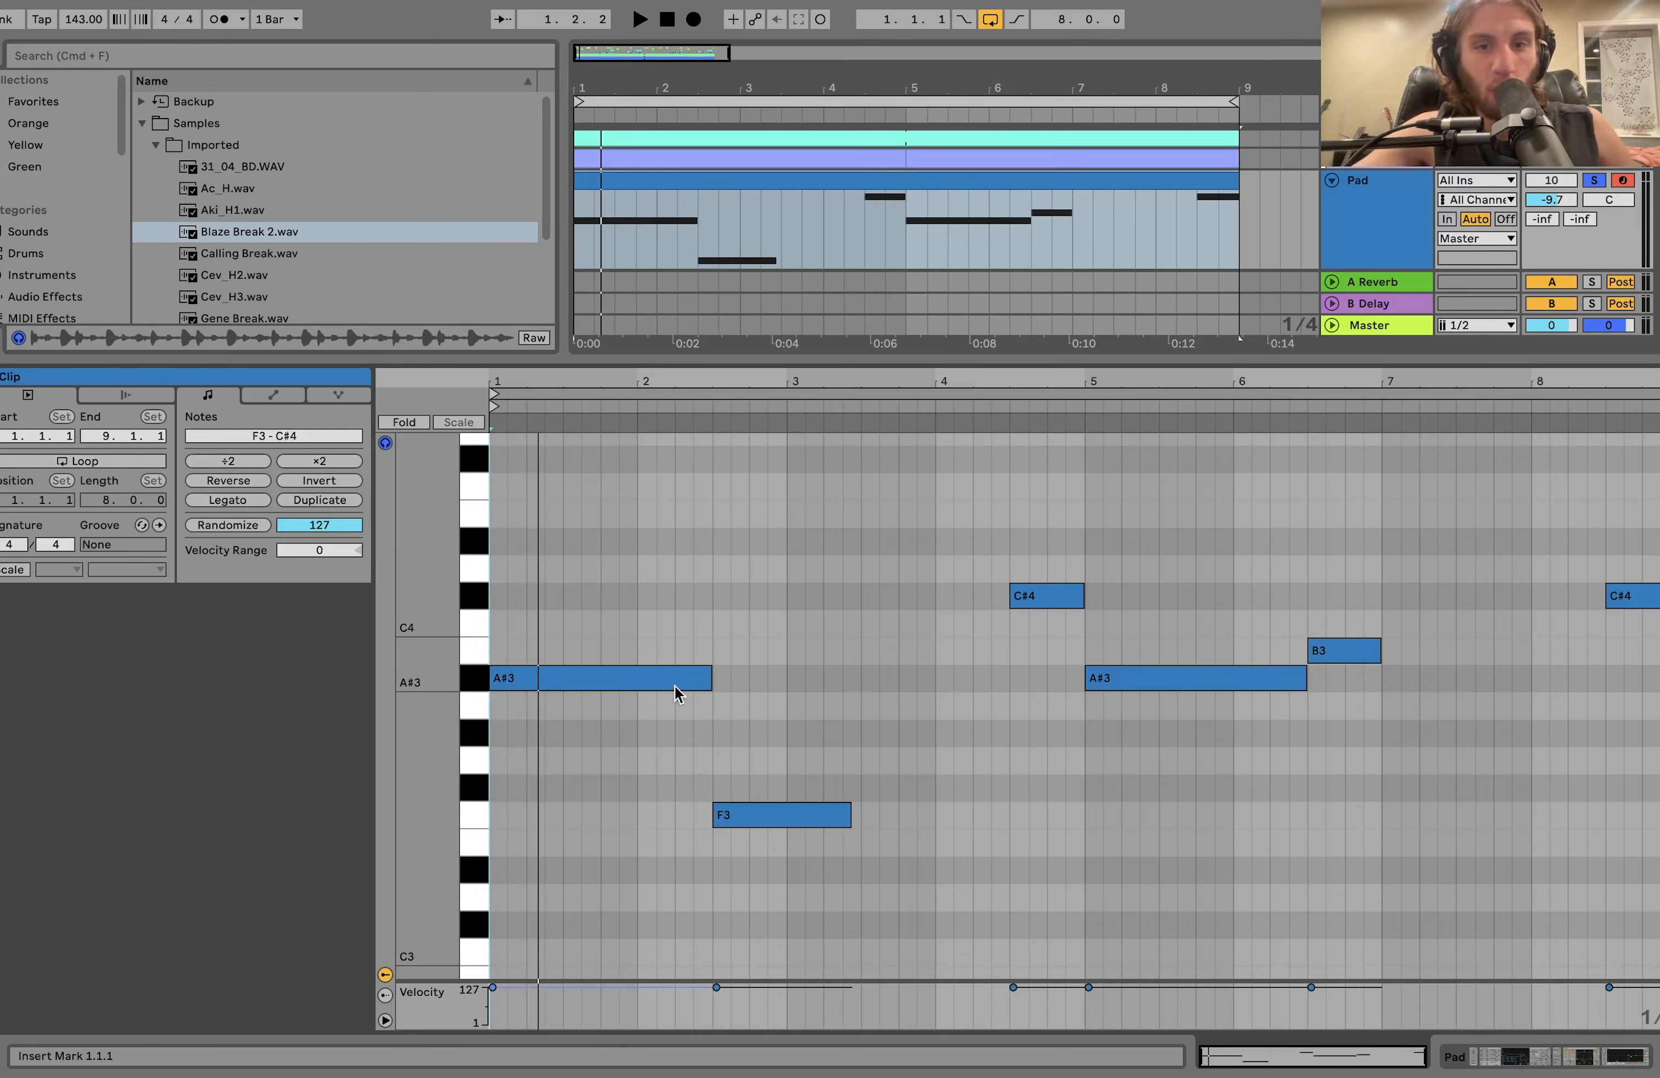
Select the first A#3, F3, first C#4 and B3 notes in the Pad clip one by one to examine the melody.
click(688, 682)
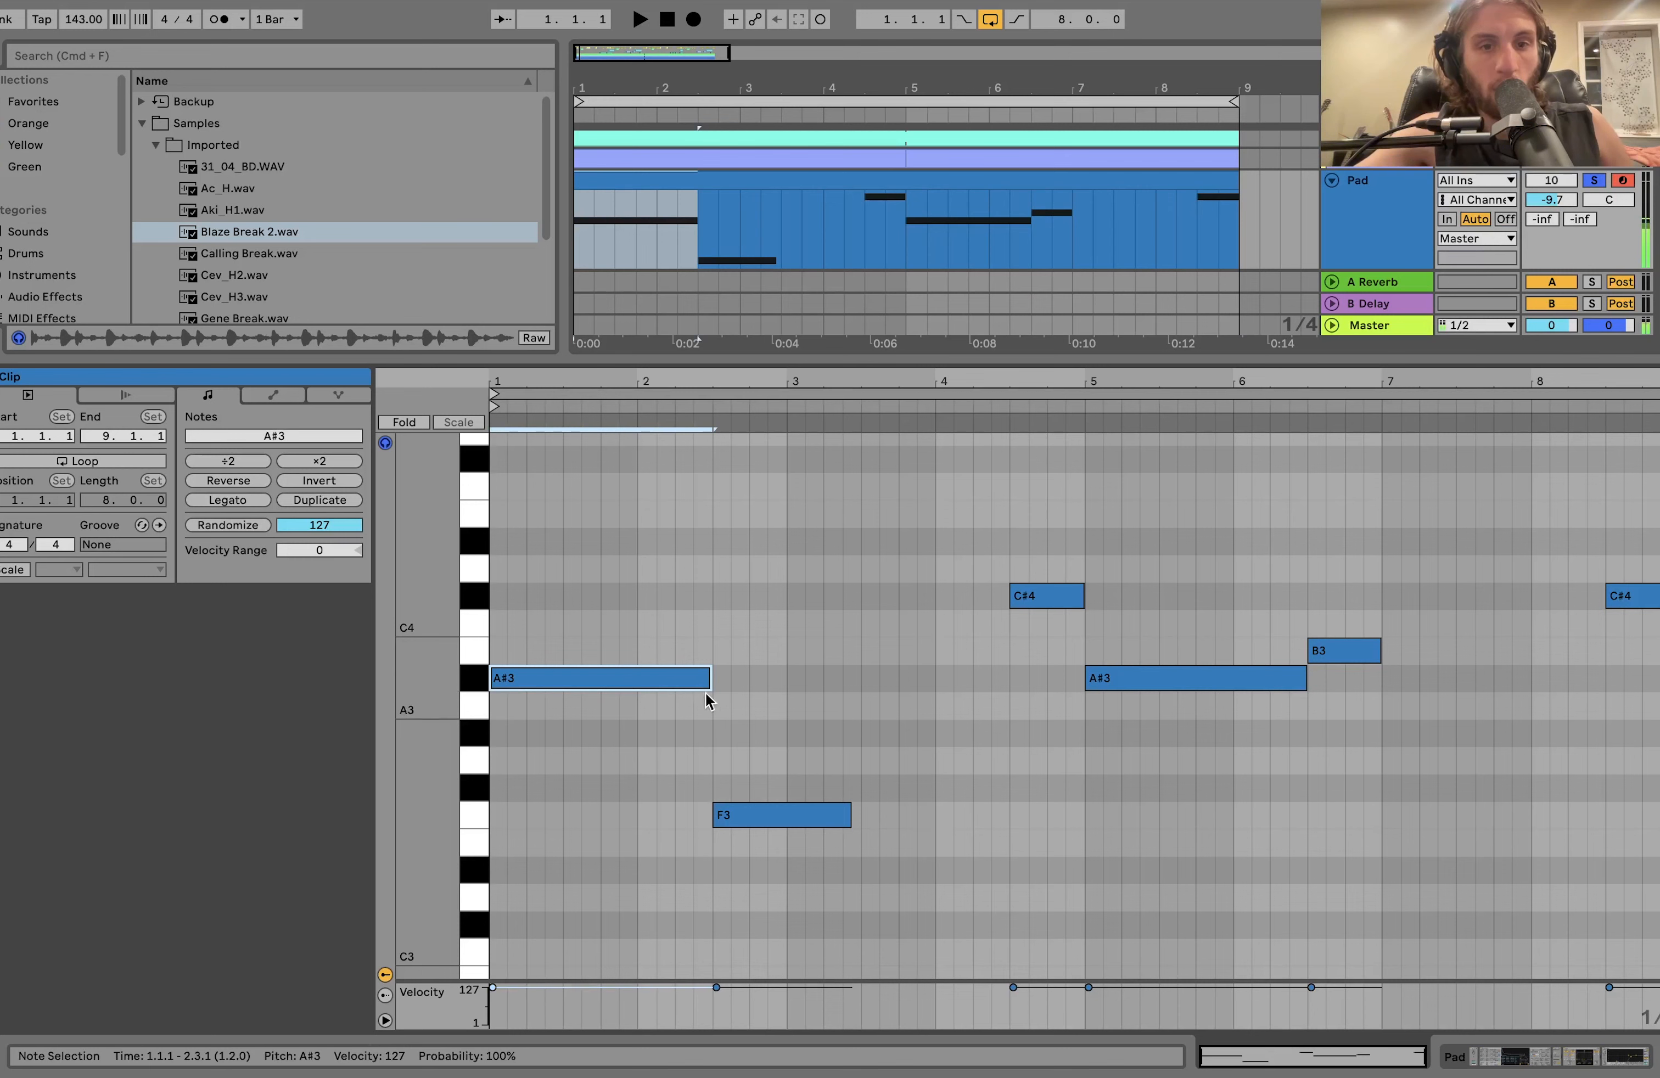
click(794, 818)
click(1037, 602)
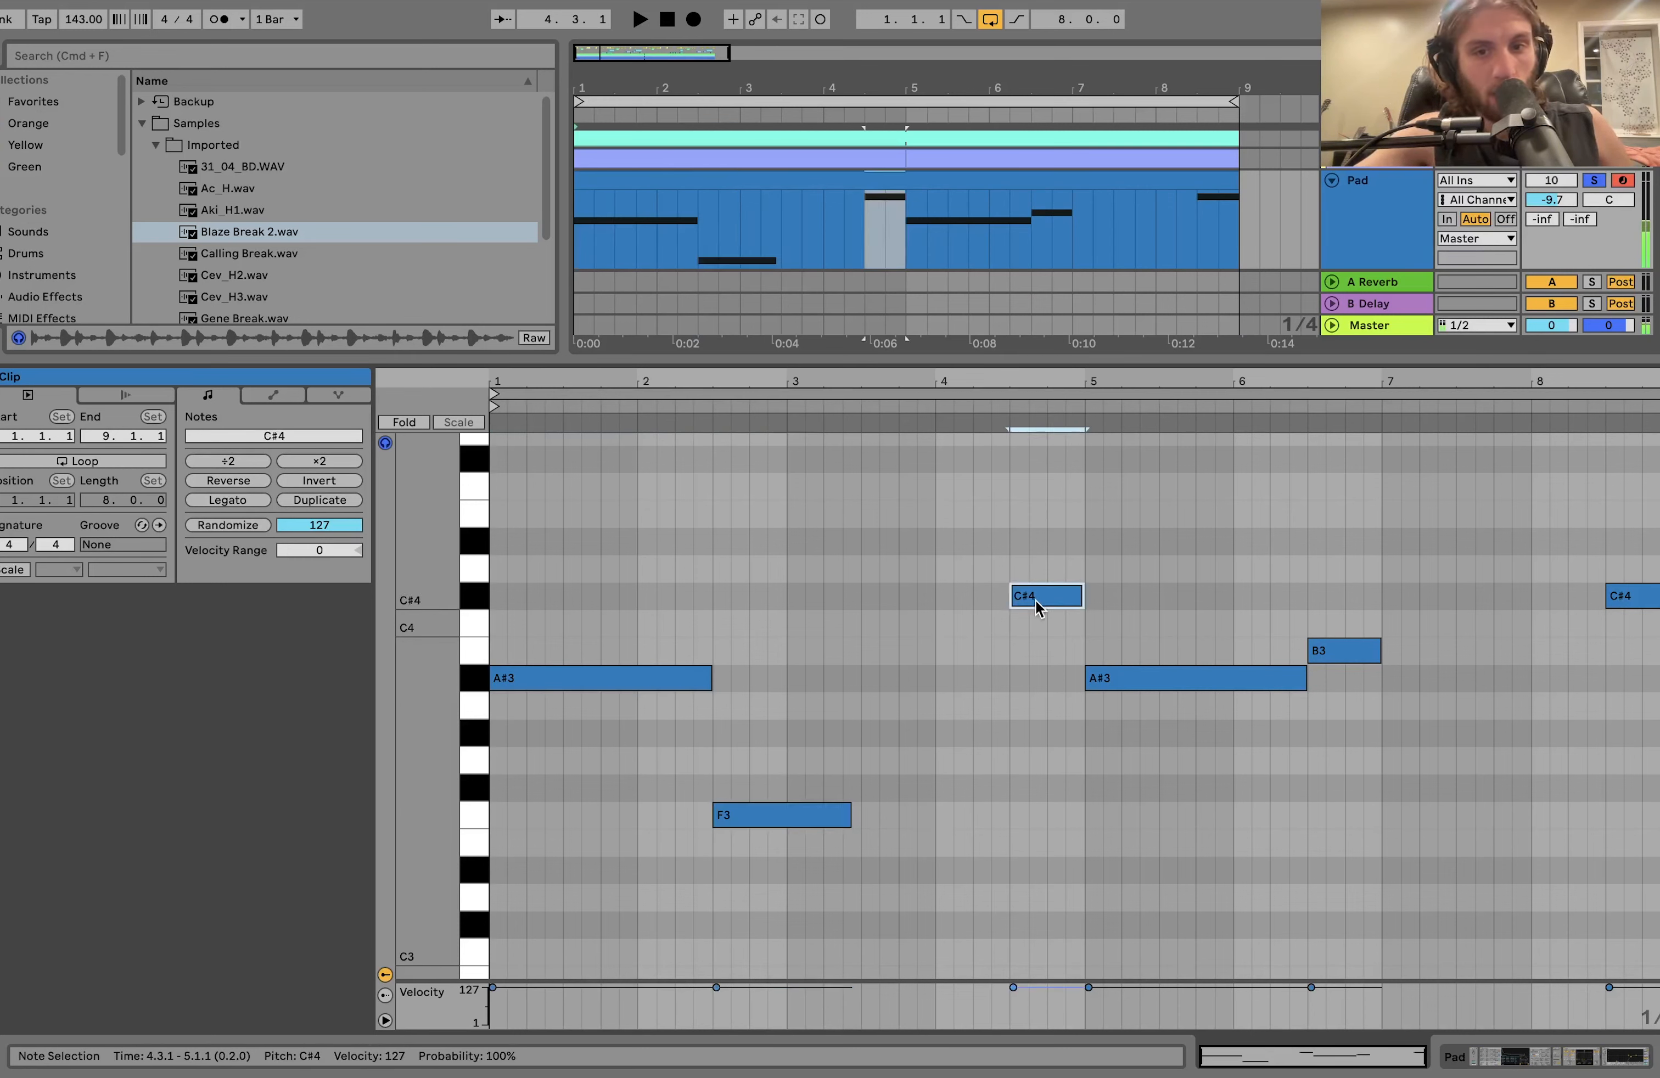
click(1342, 651)
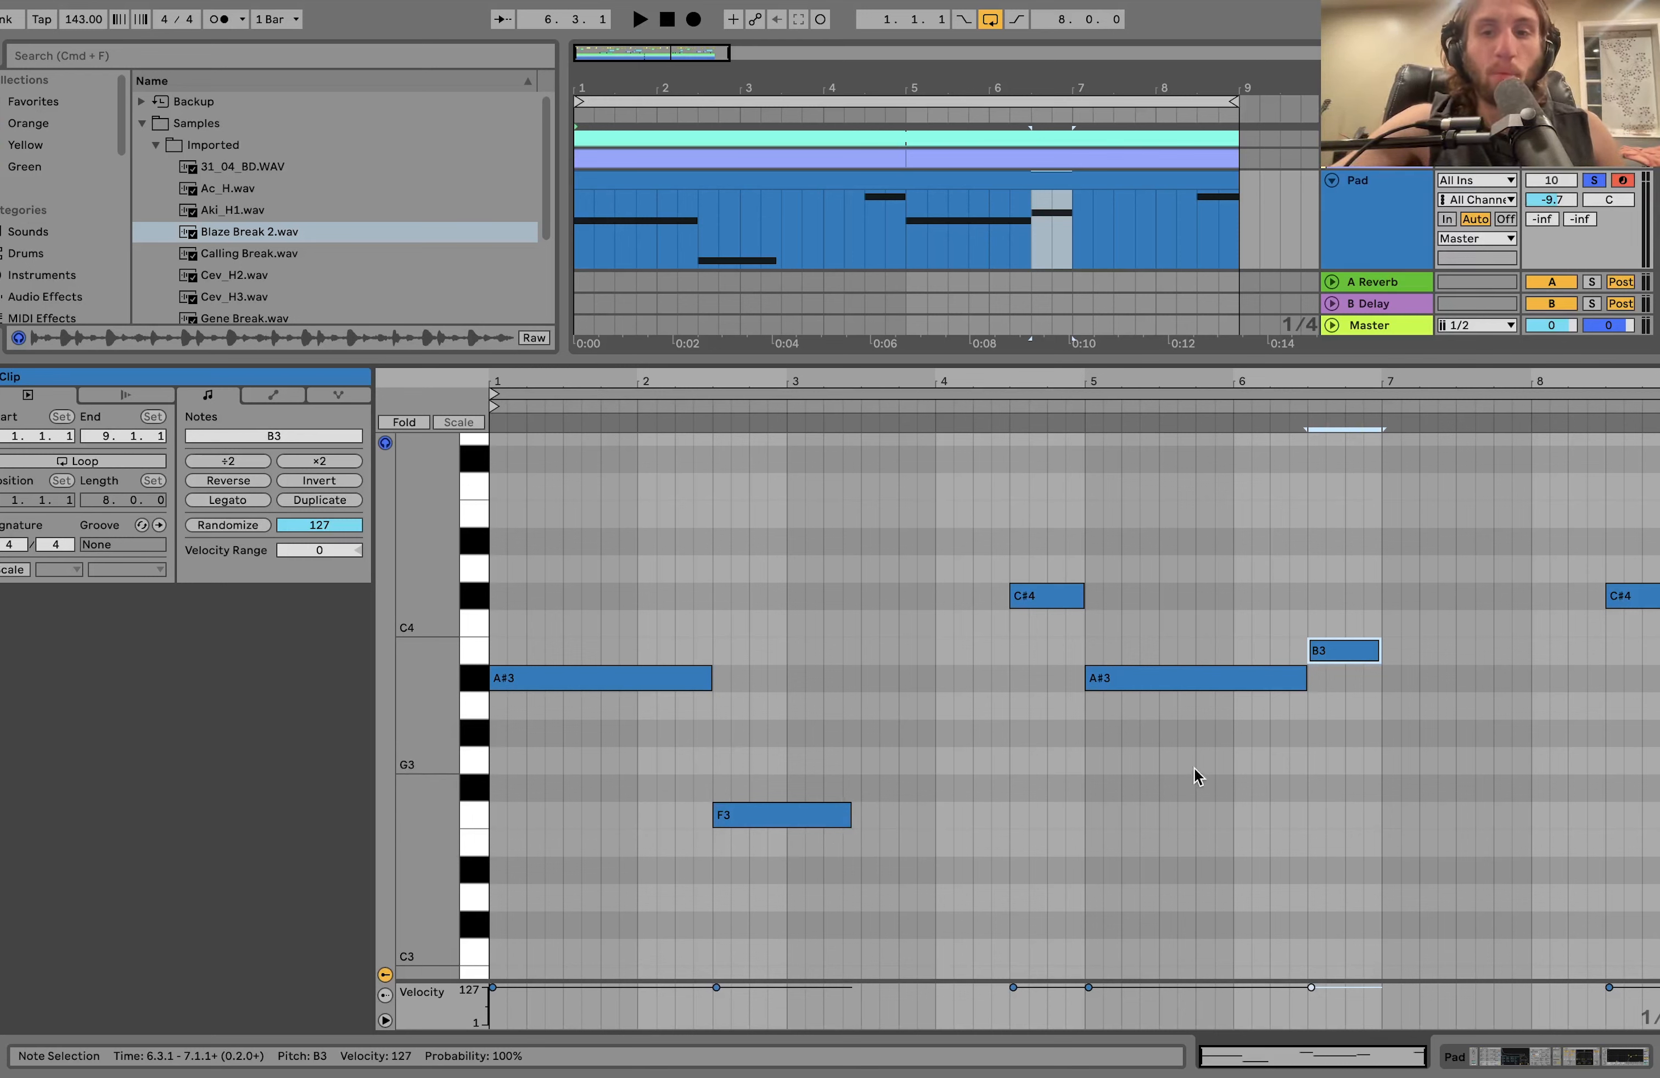
click(1356, 651)
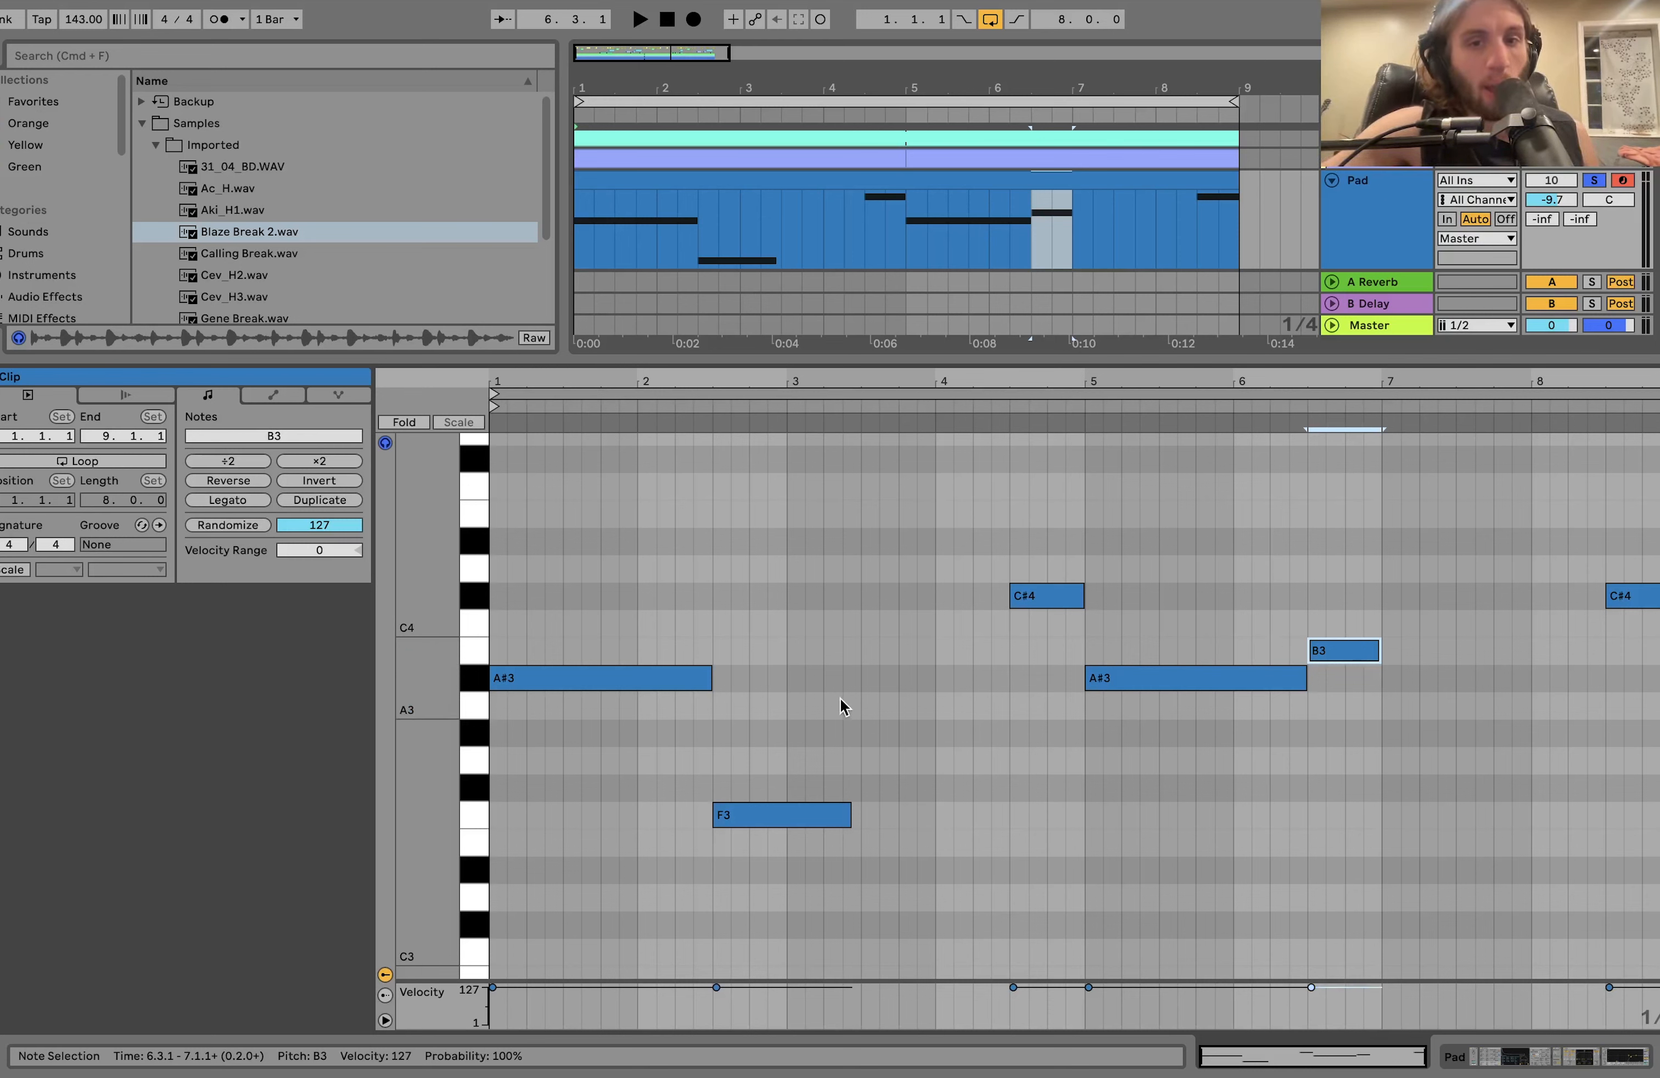
Show the Pad track's devices and play the pad with track 11 Instrument also soloed, then unsolo track 11.
click(1351, 260)
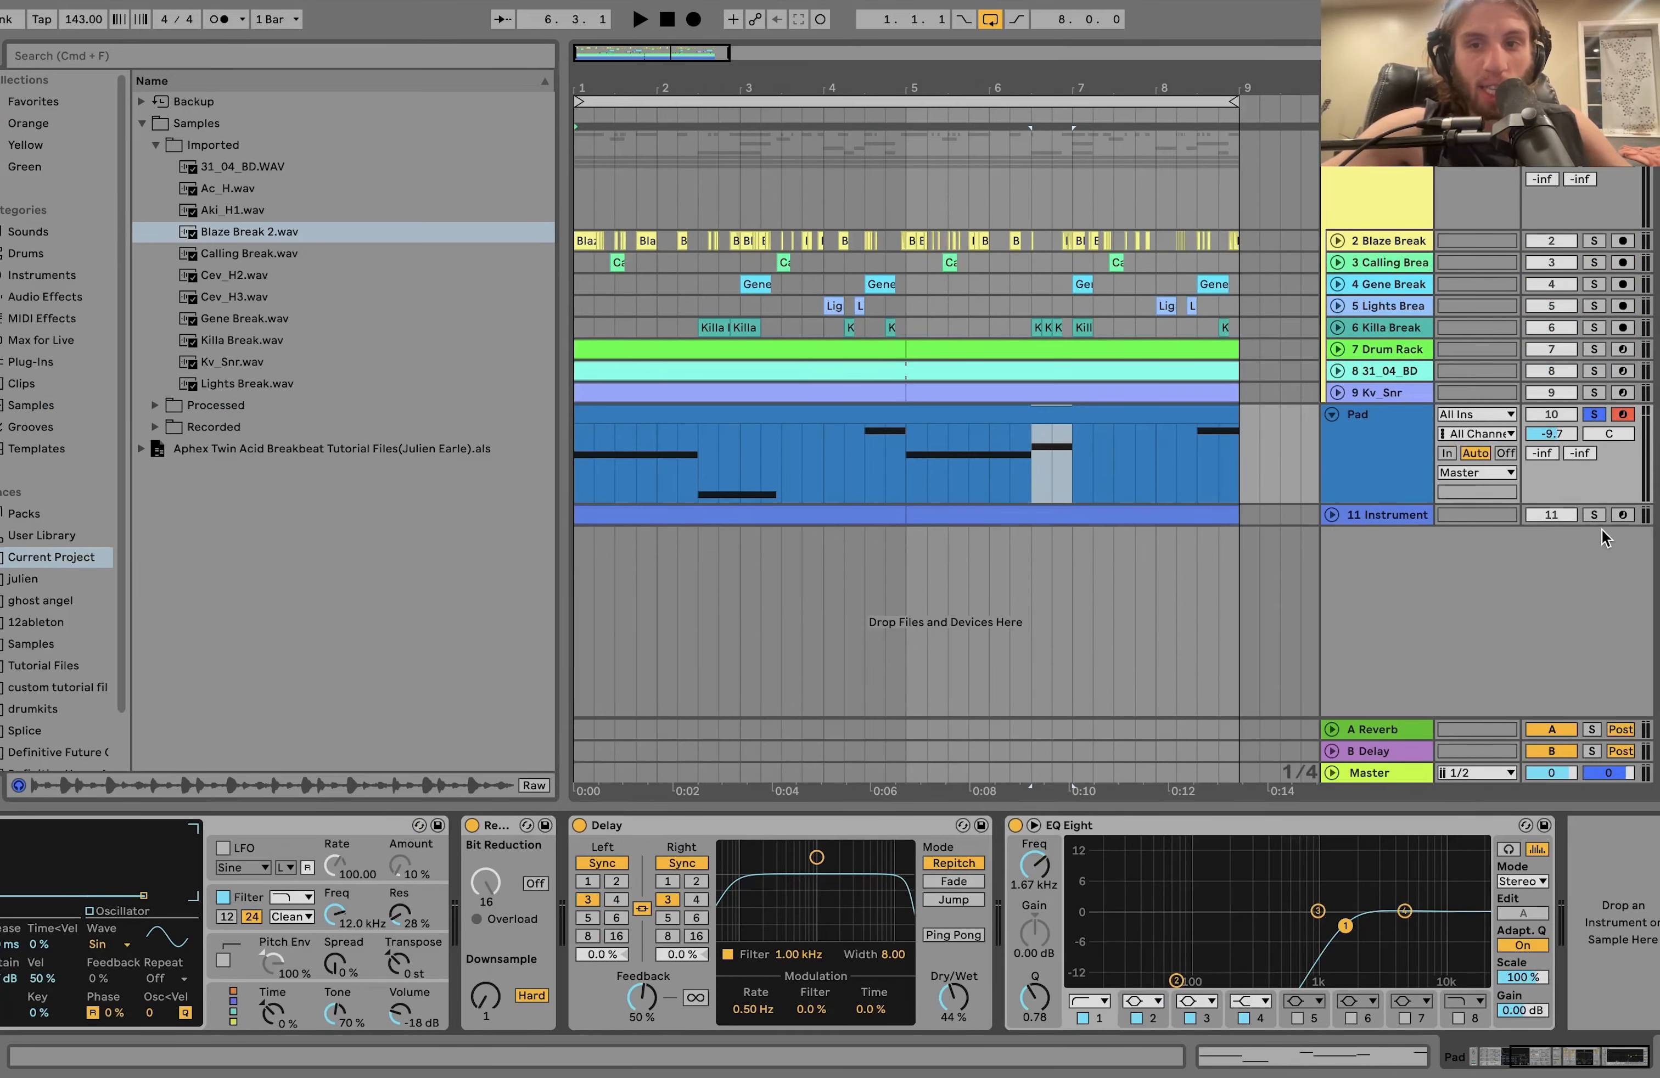
click(1596, 516)
key(space)
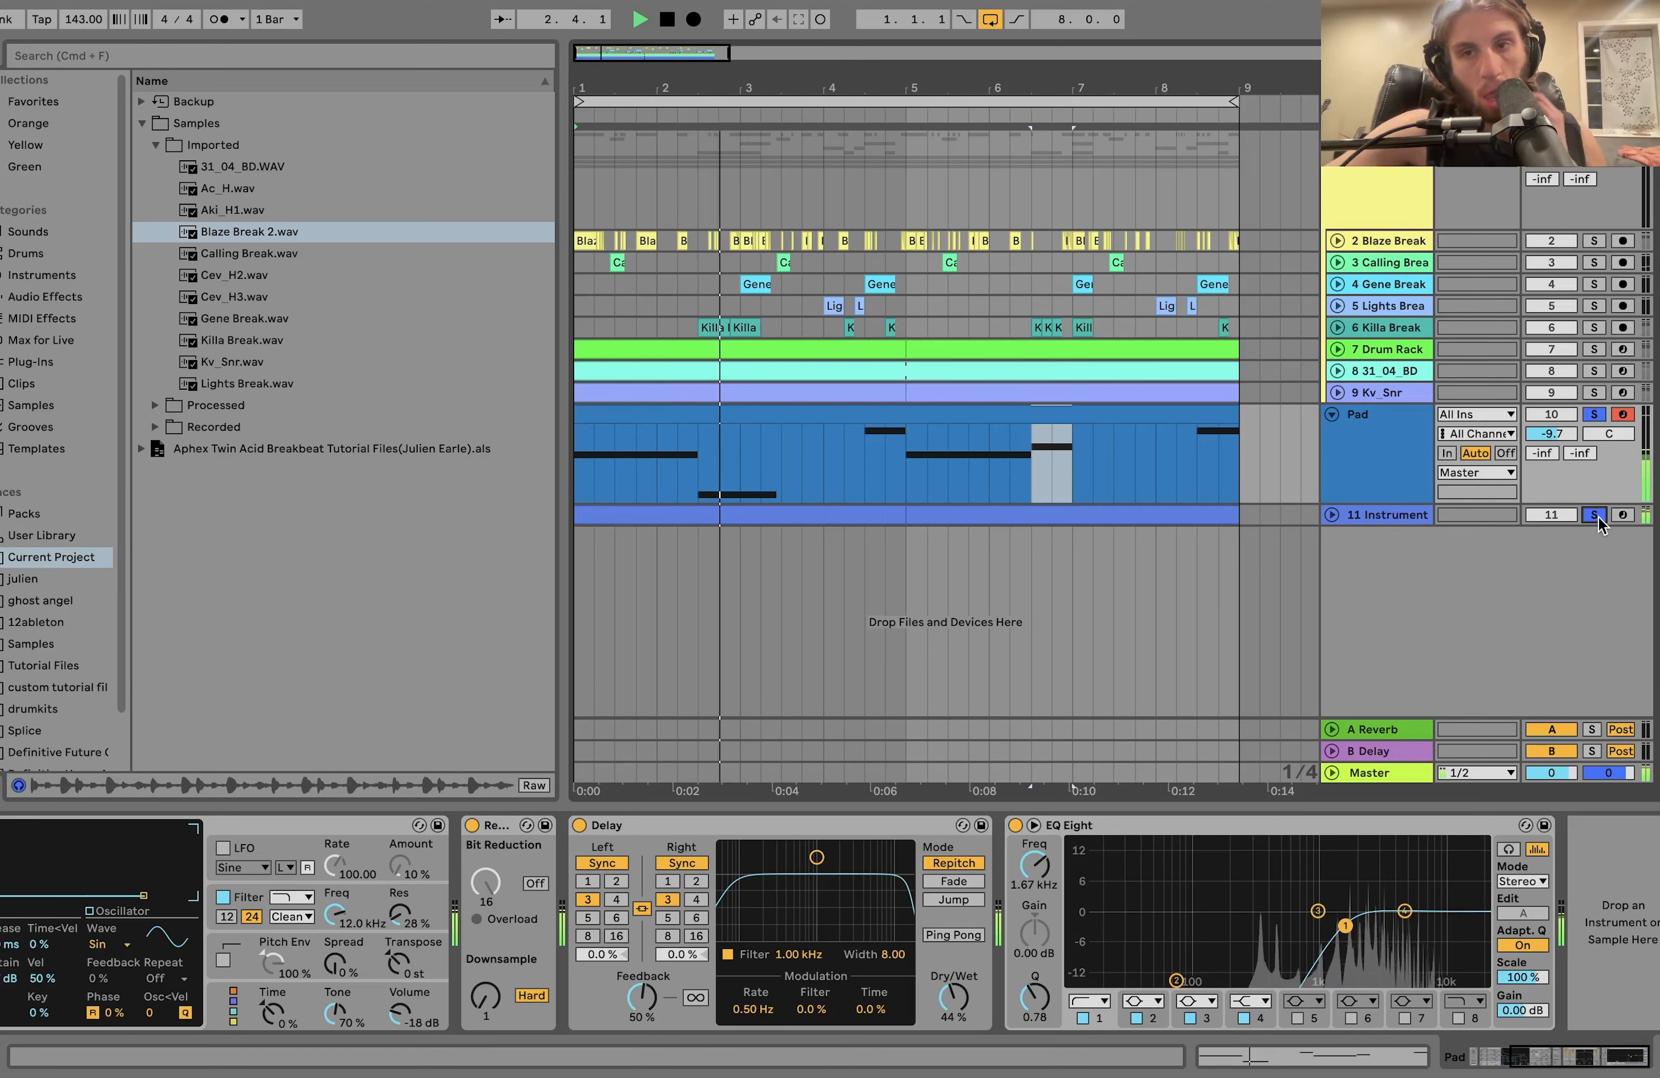
click(1597, 515)
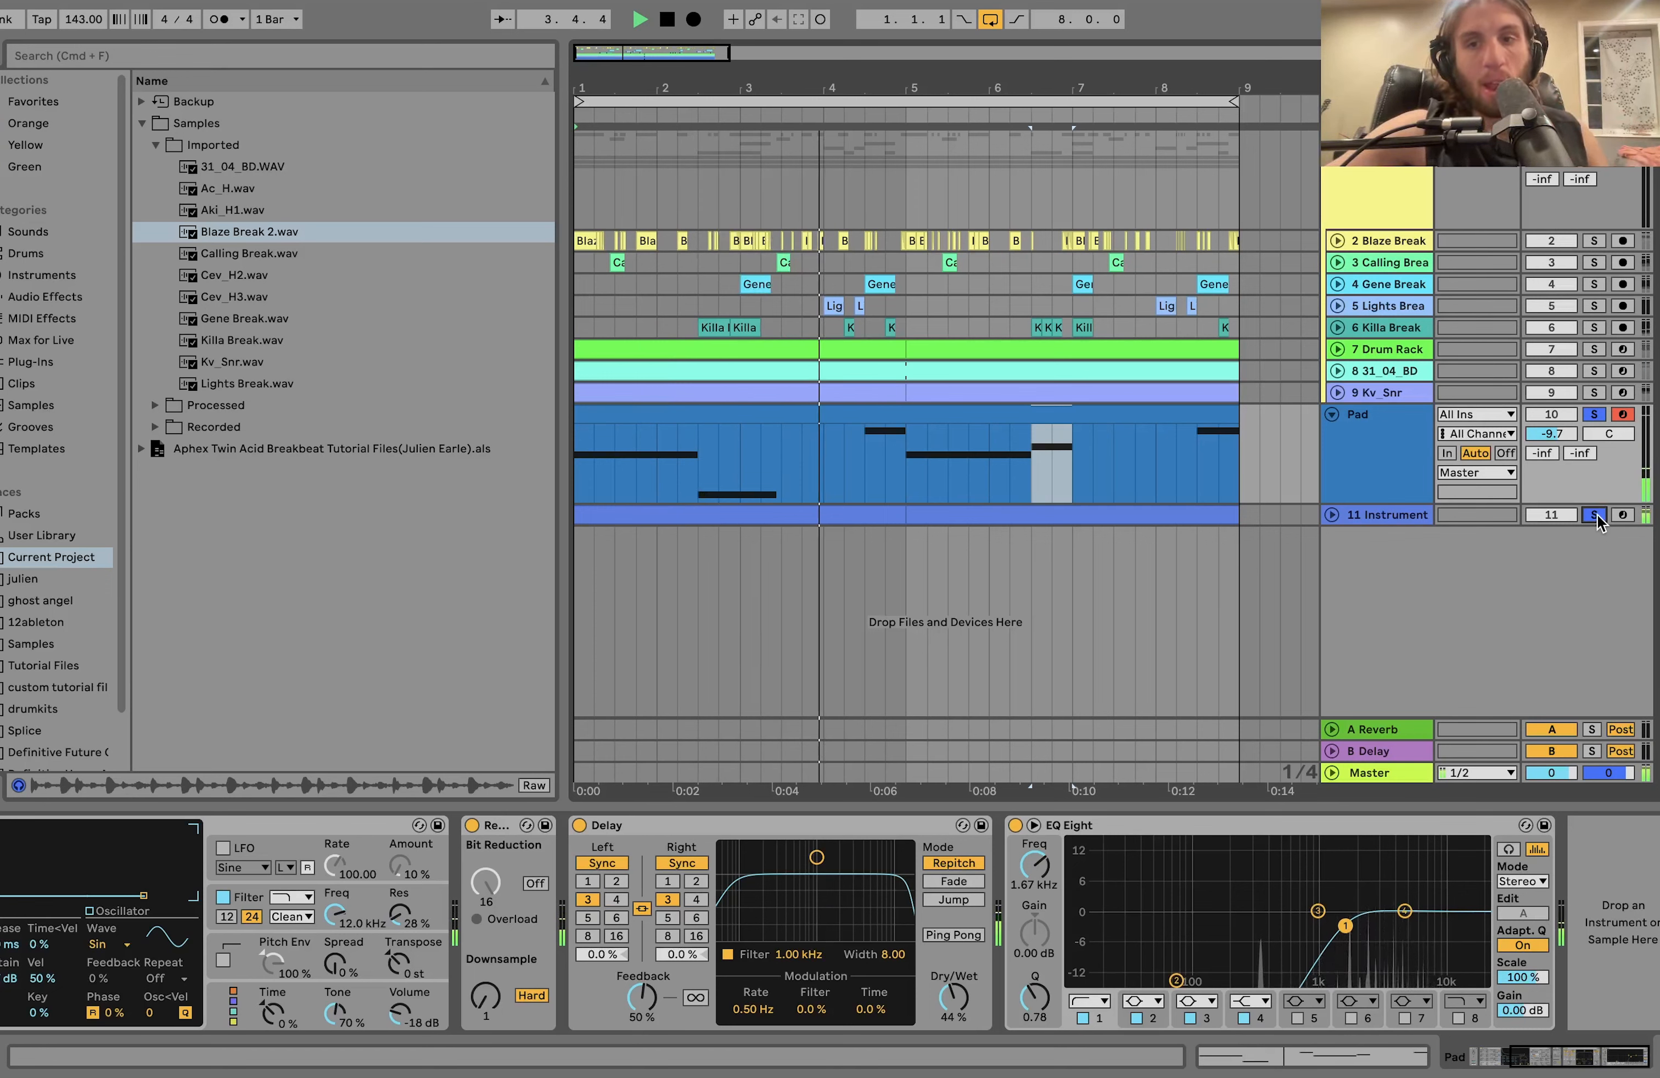
key(space)
Select the Pad track and its Operator device to examine the oscillator, envelope and filter settings.
click(1398, 453)
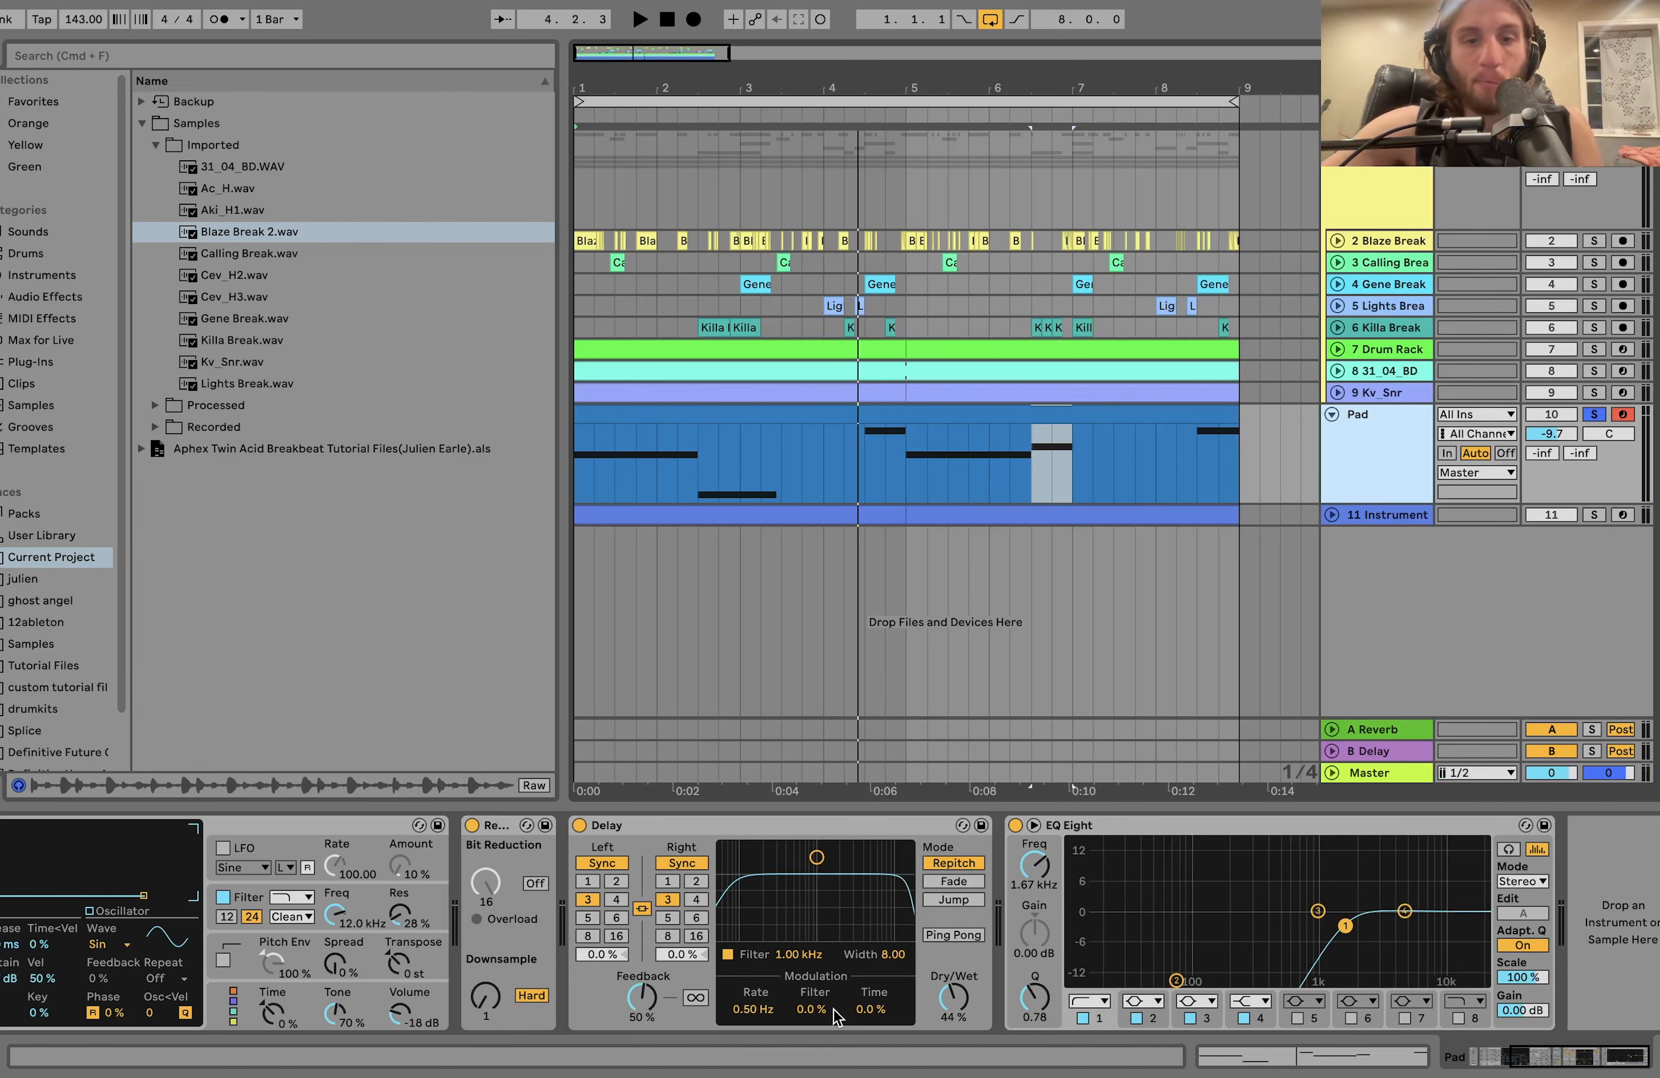
scroll(834, 1010, left, 5)
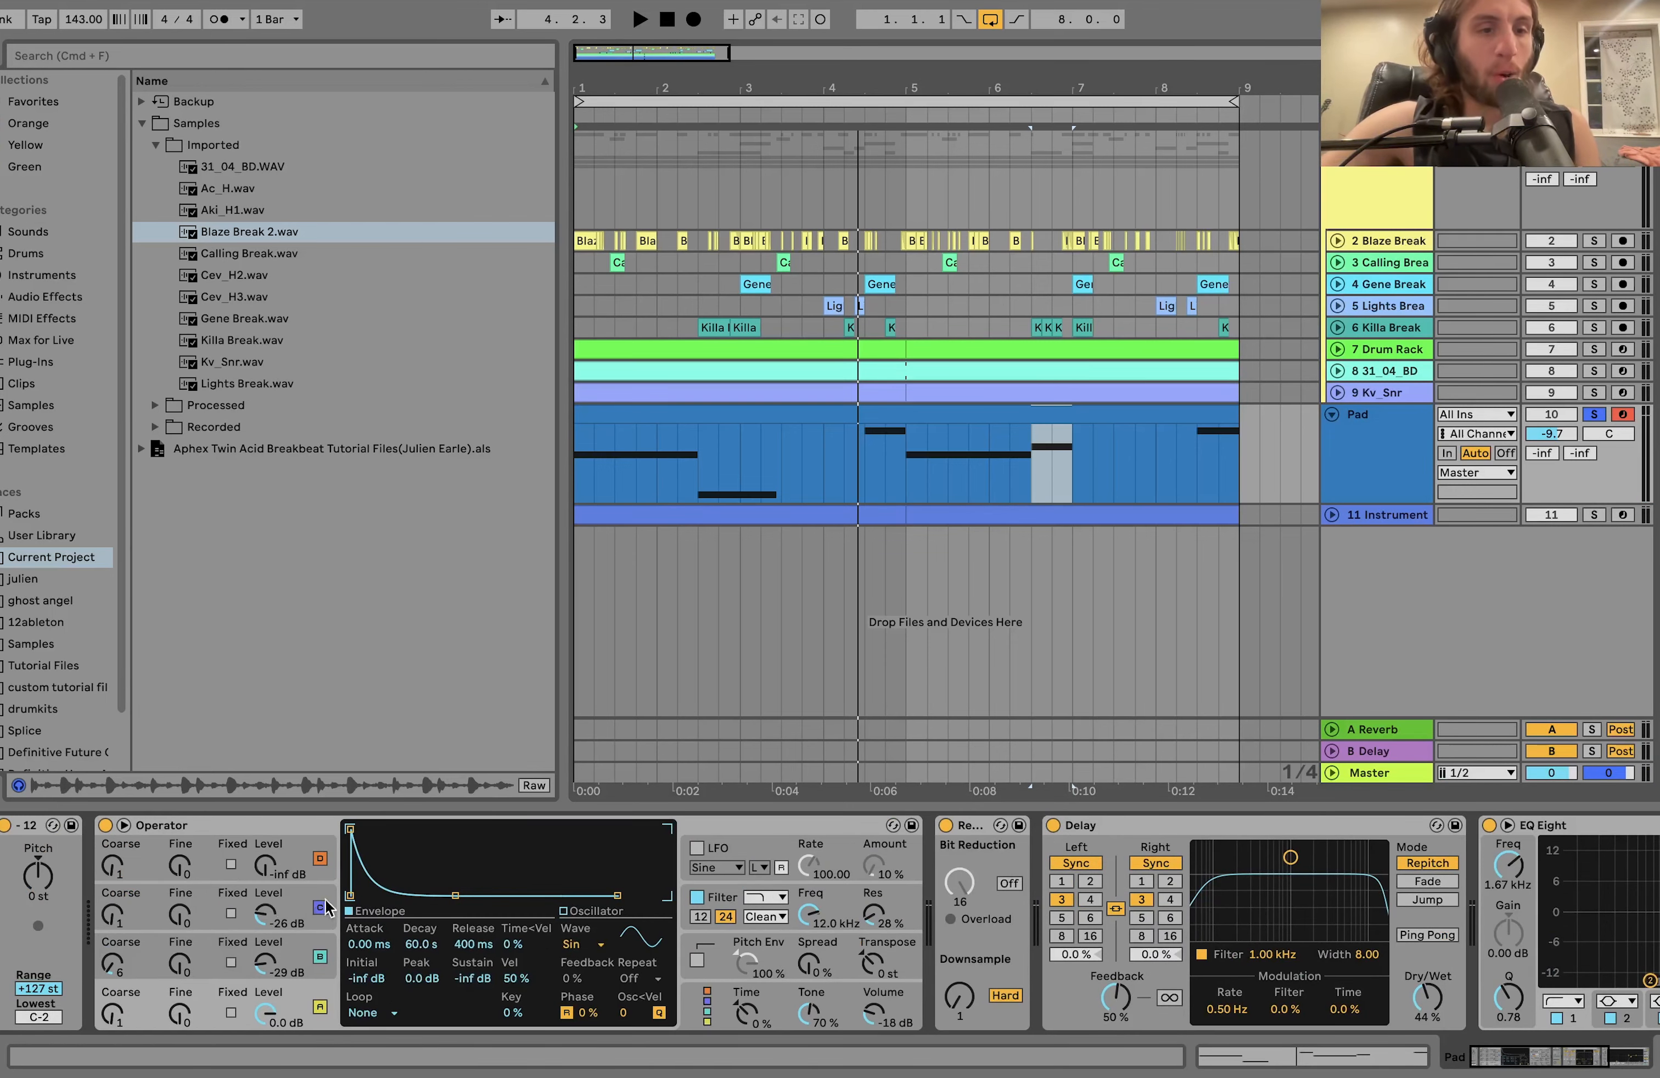
click(296, 826)
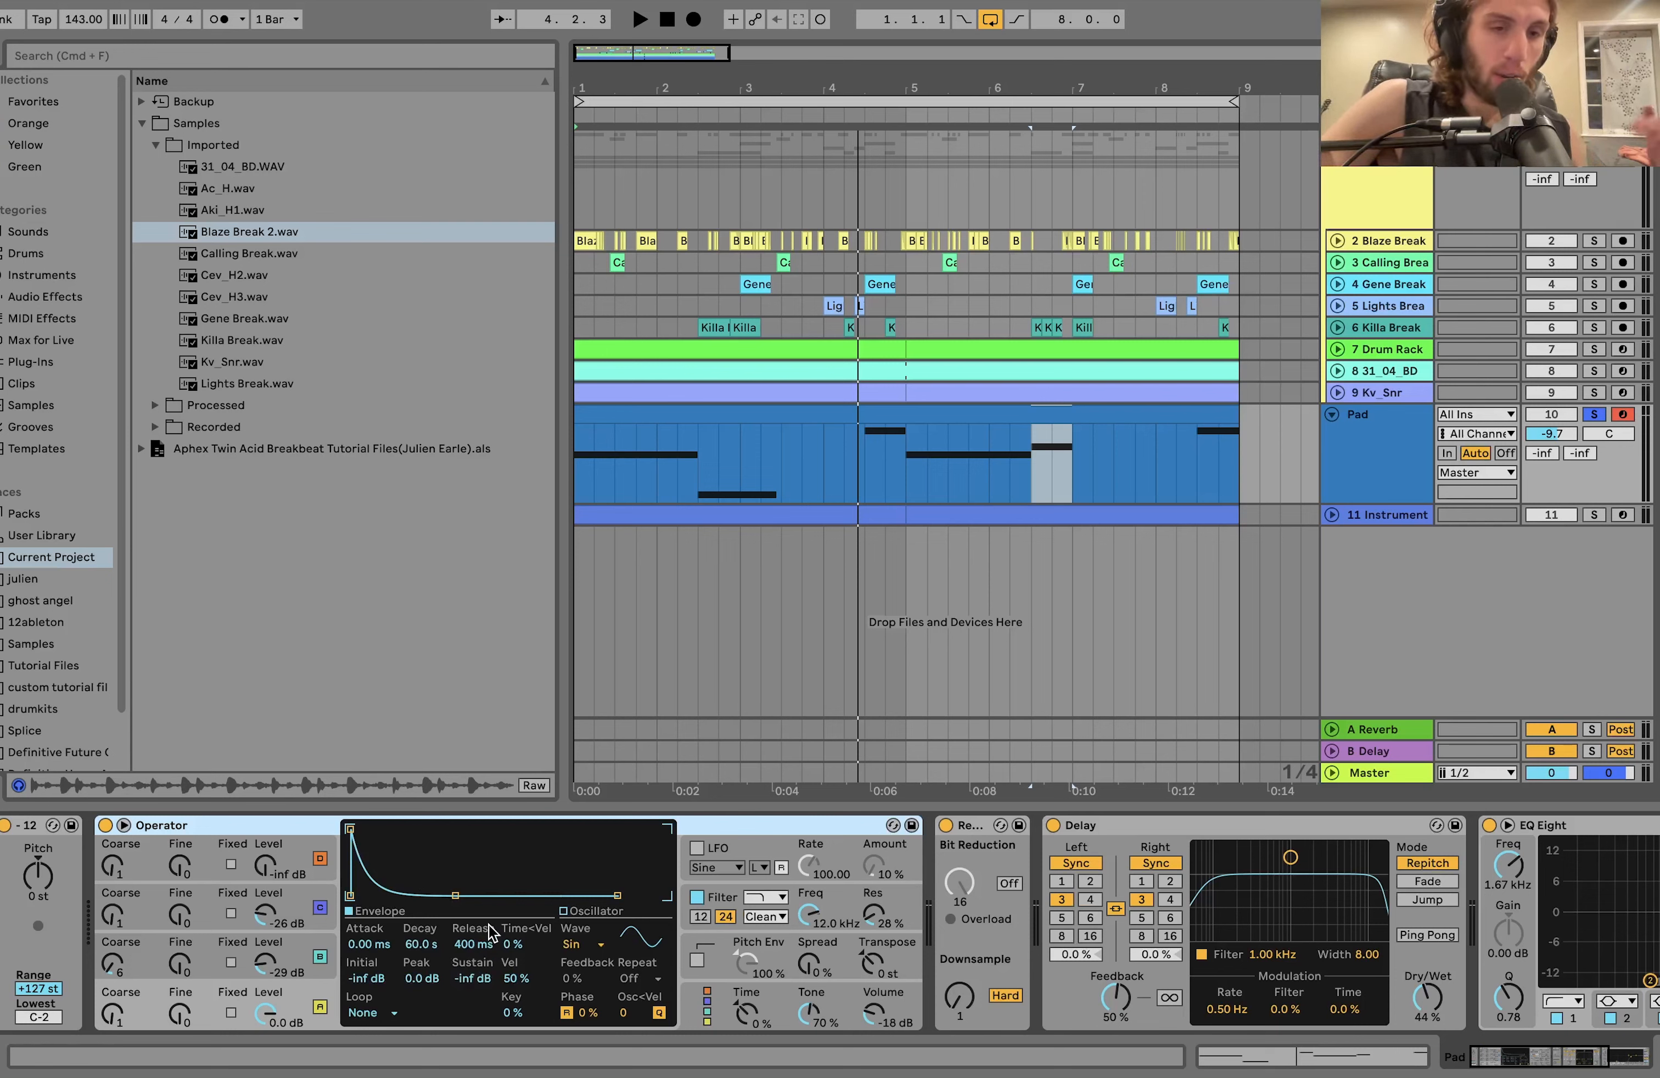
Play the pad briefly, then select Operator's oscillators D and C to examine their envelope settings.
key(space)
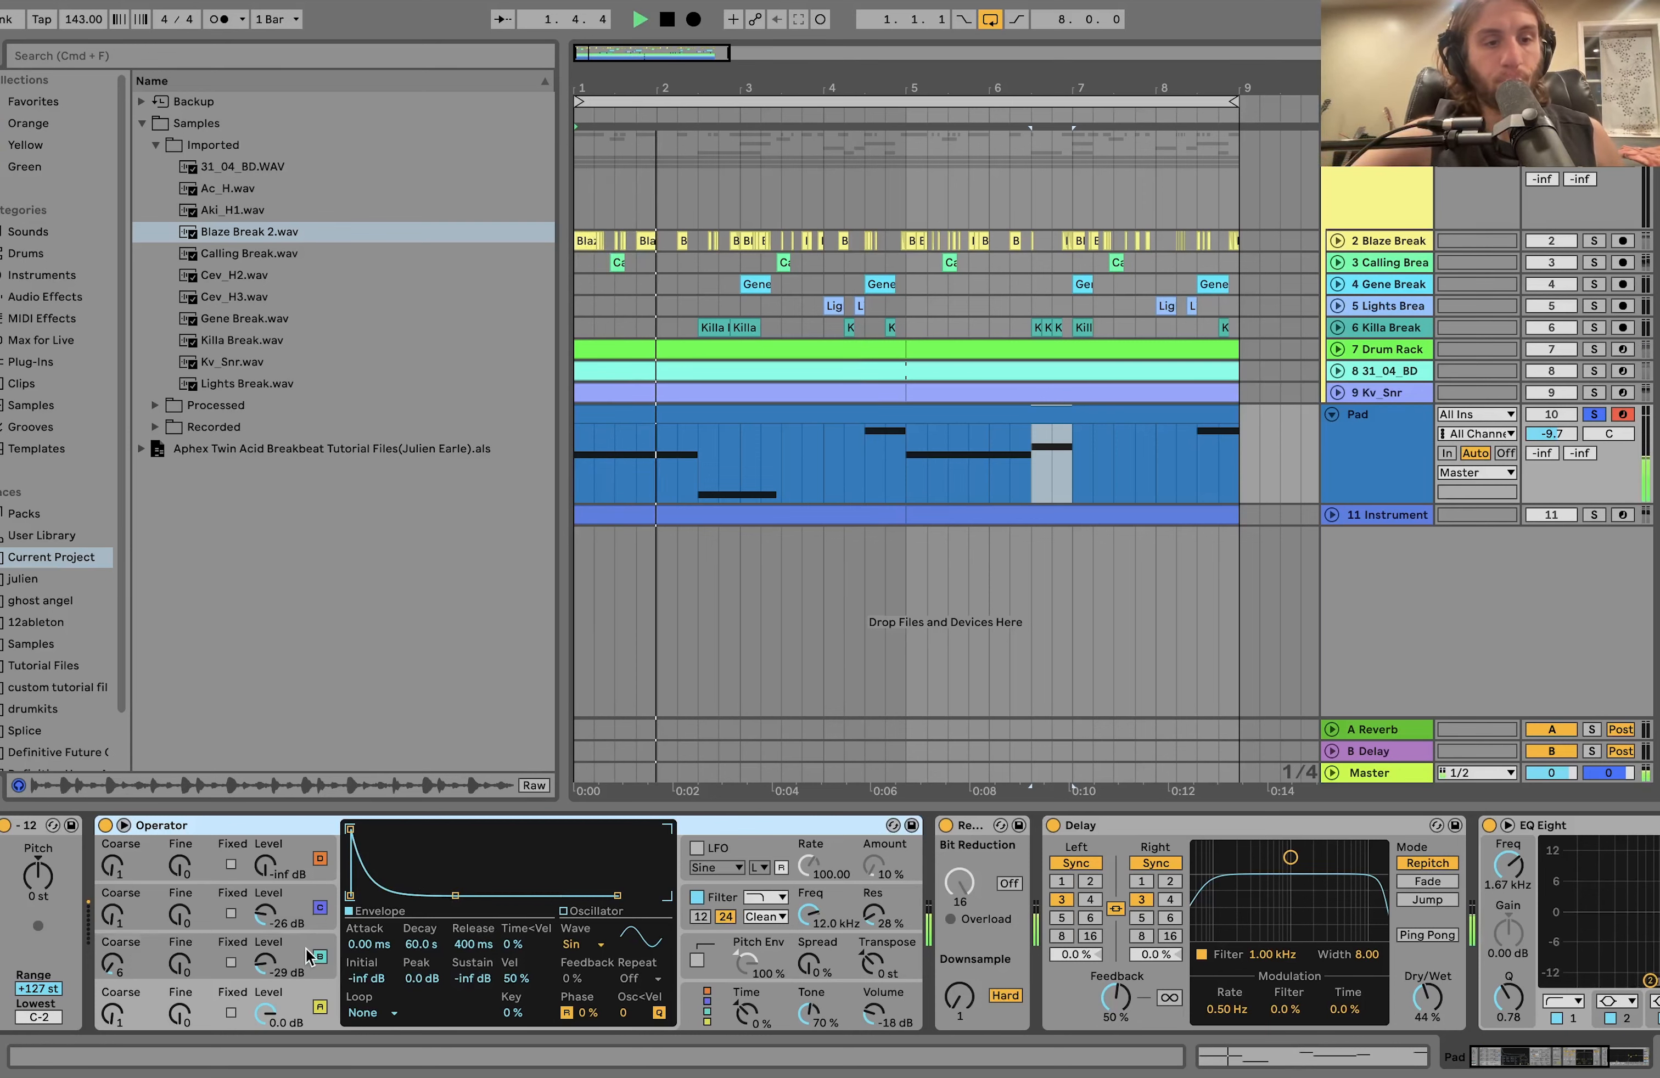
key(space)
click(302, 856)
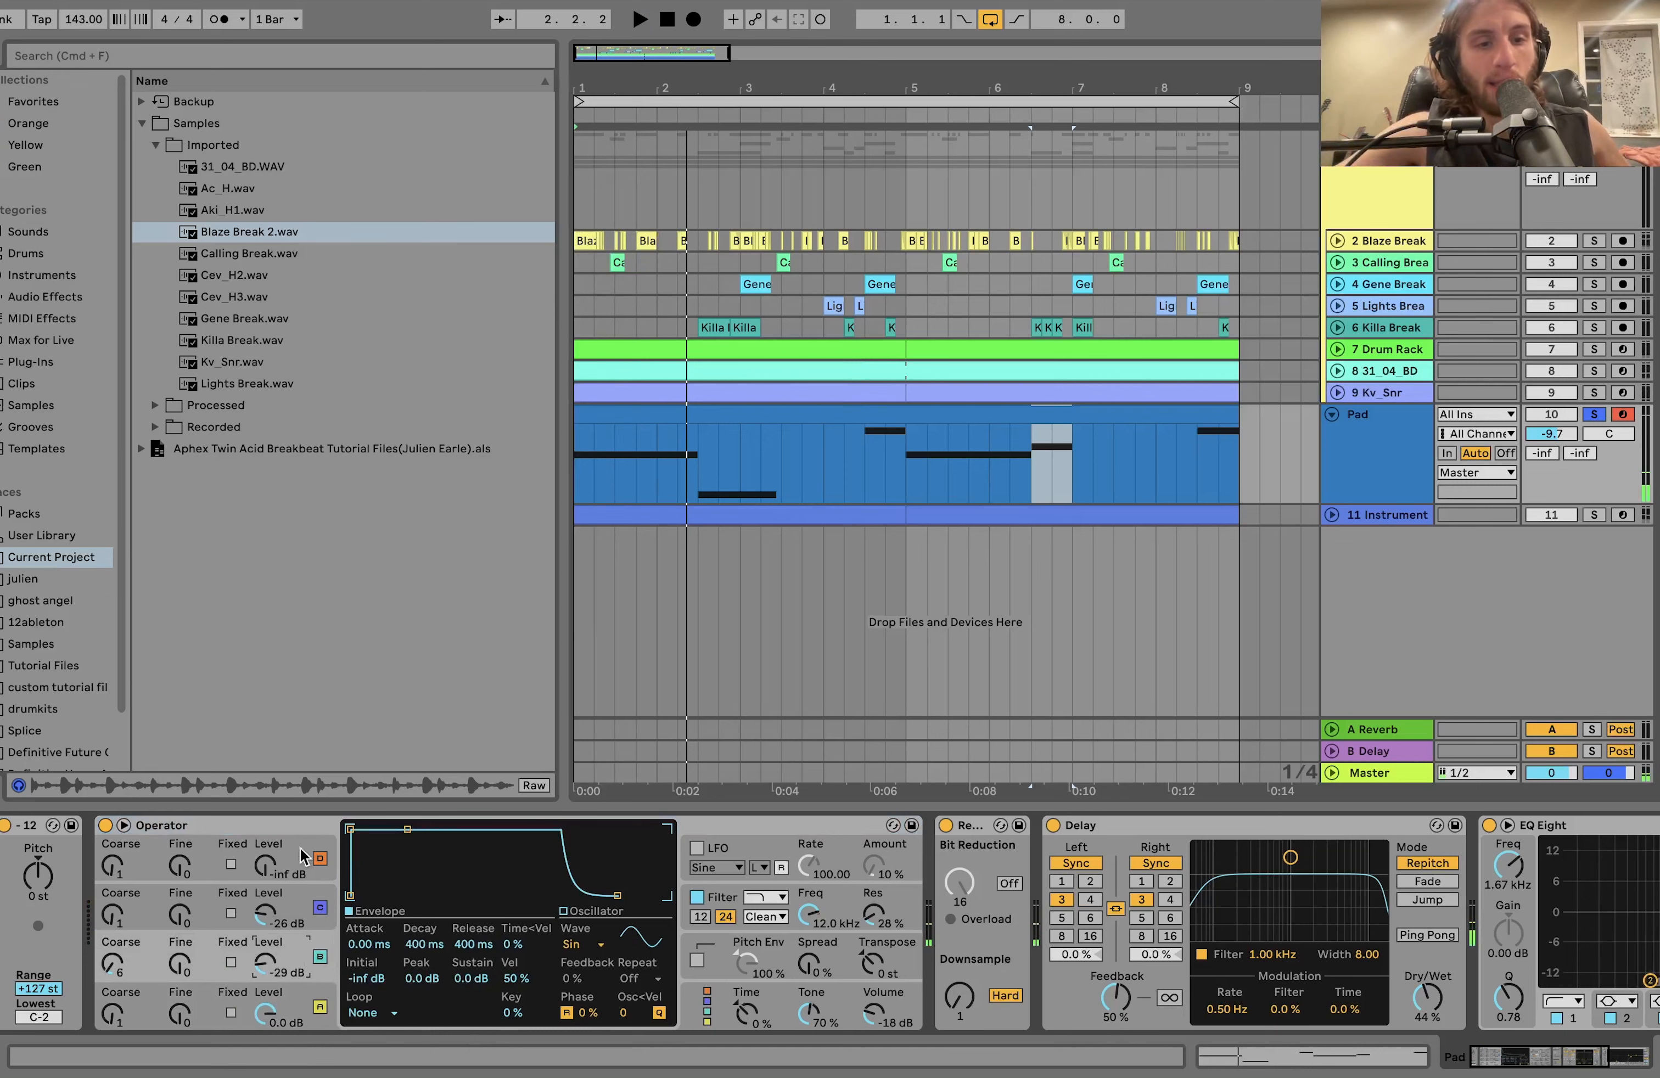
click(286, 921)
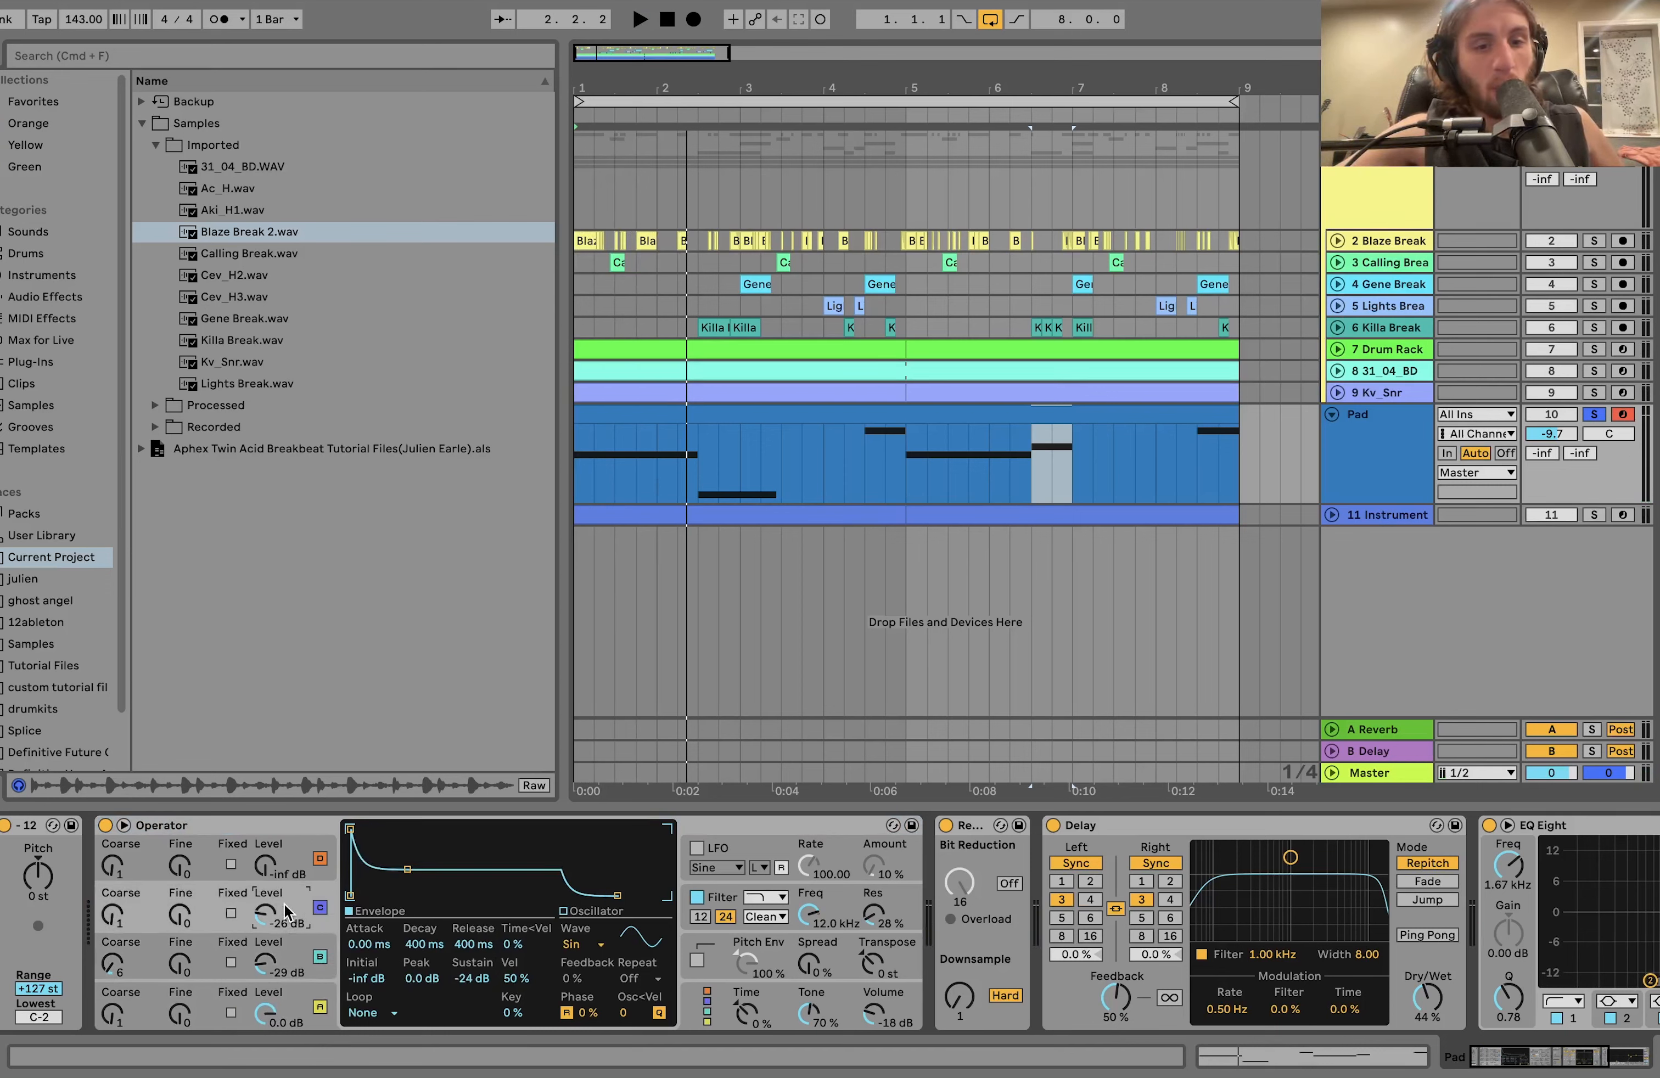
Try a different coarse tuning on Operator's oscillator B while playing the pad, then restore it to 6.
click(114, 968)
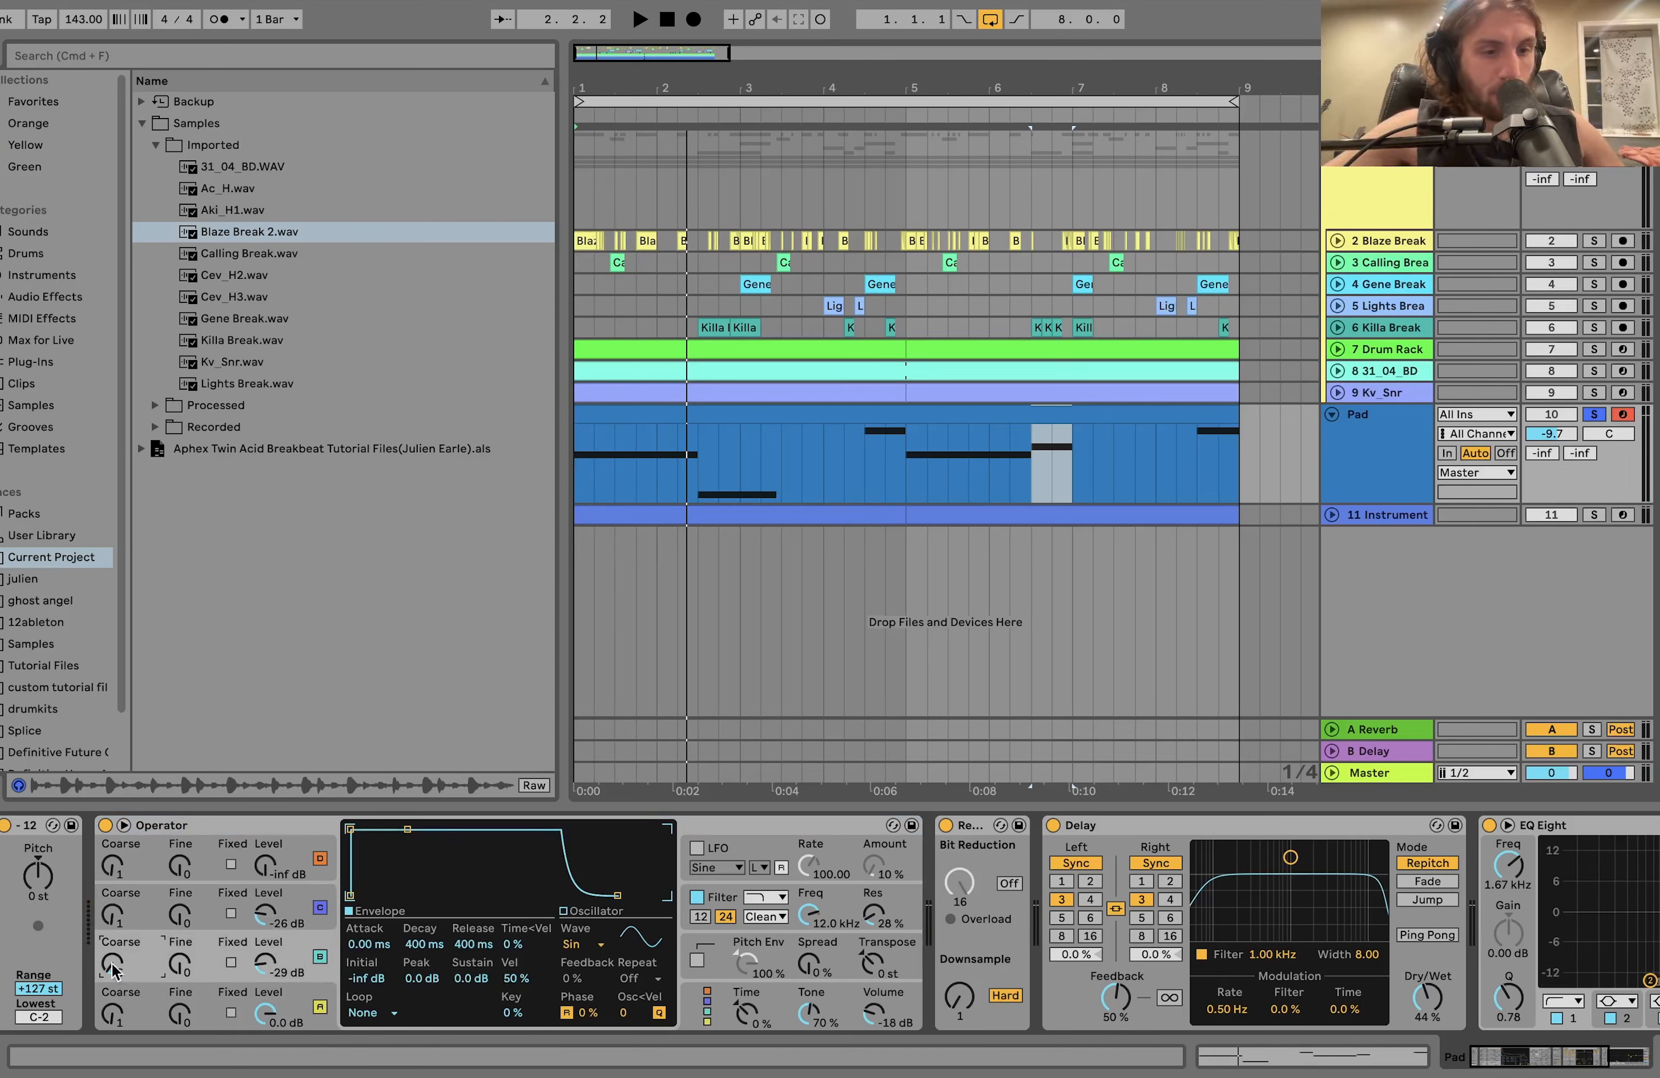
mouse_move(115, 972)
mouse_down()
mouse_move(114, 949)
mouse_move(112, 991)
mouse_up()
key(space)
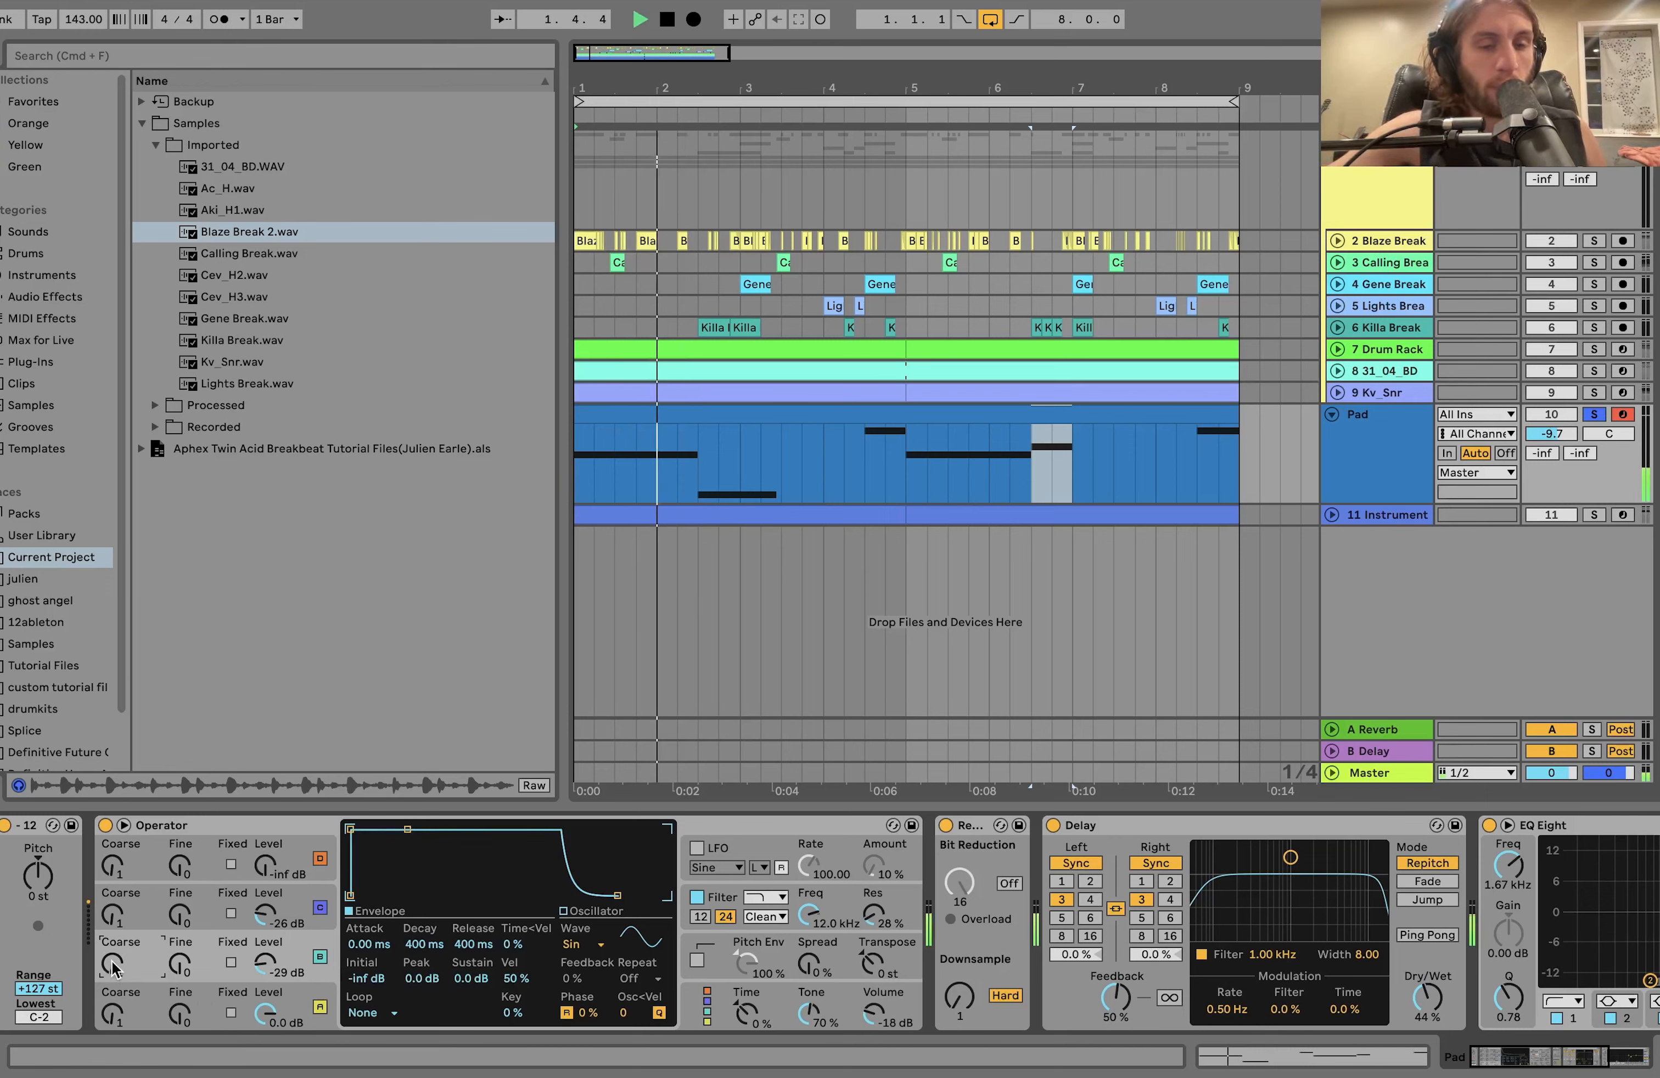
key(space)
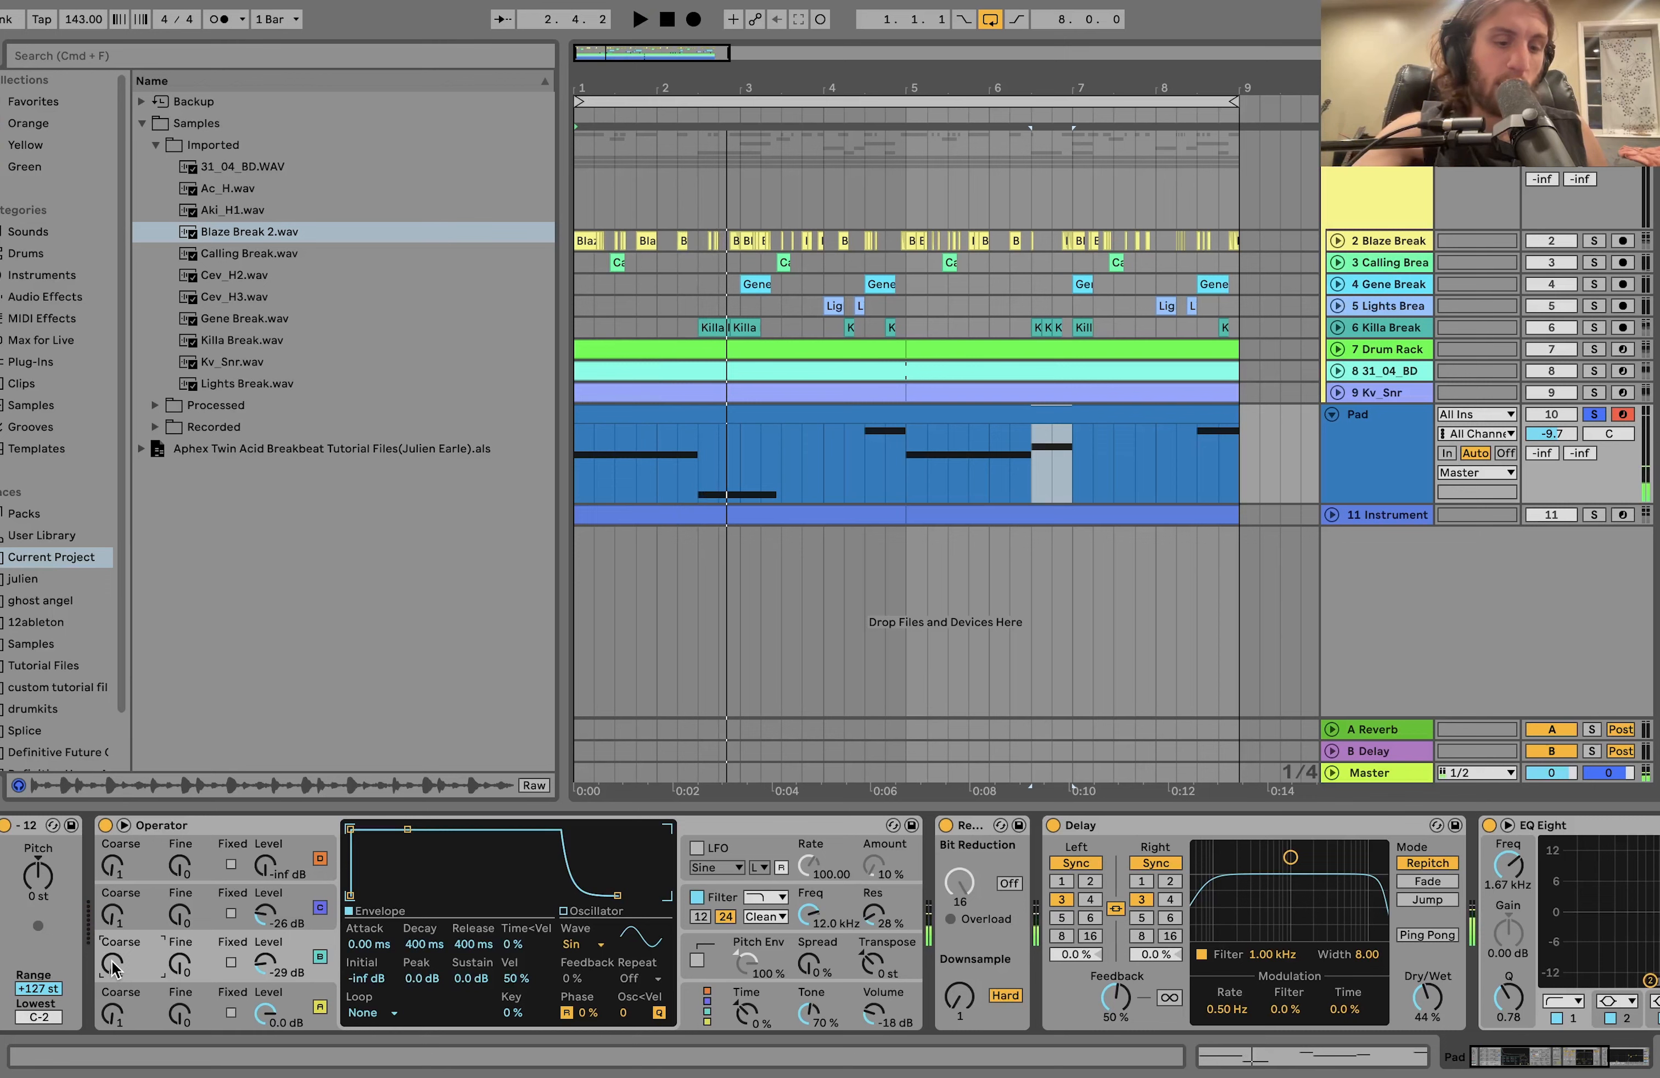
key(space)
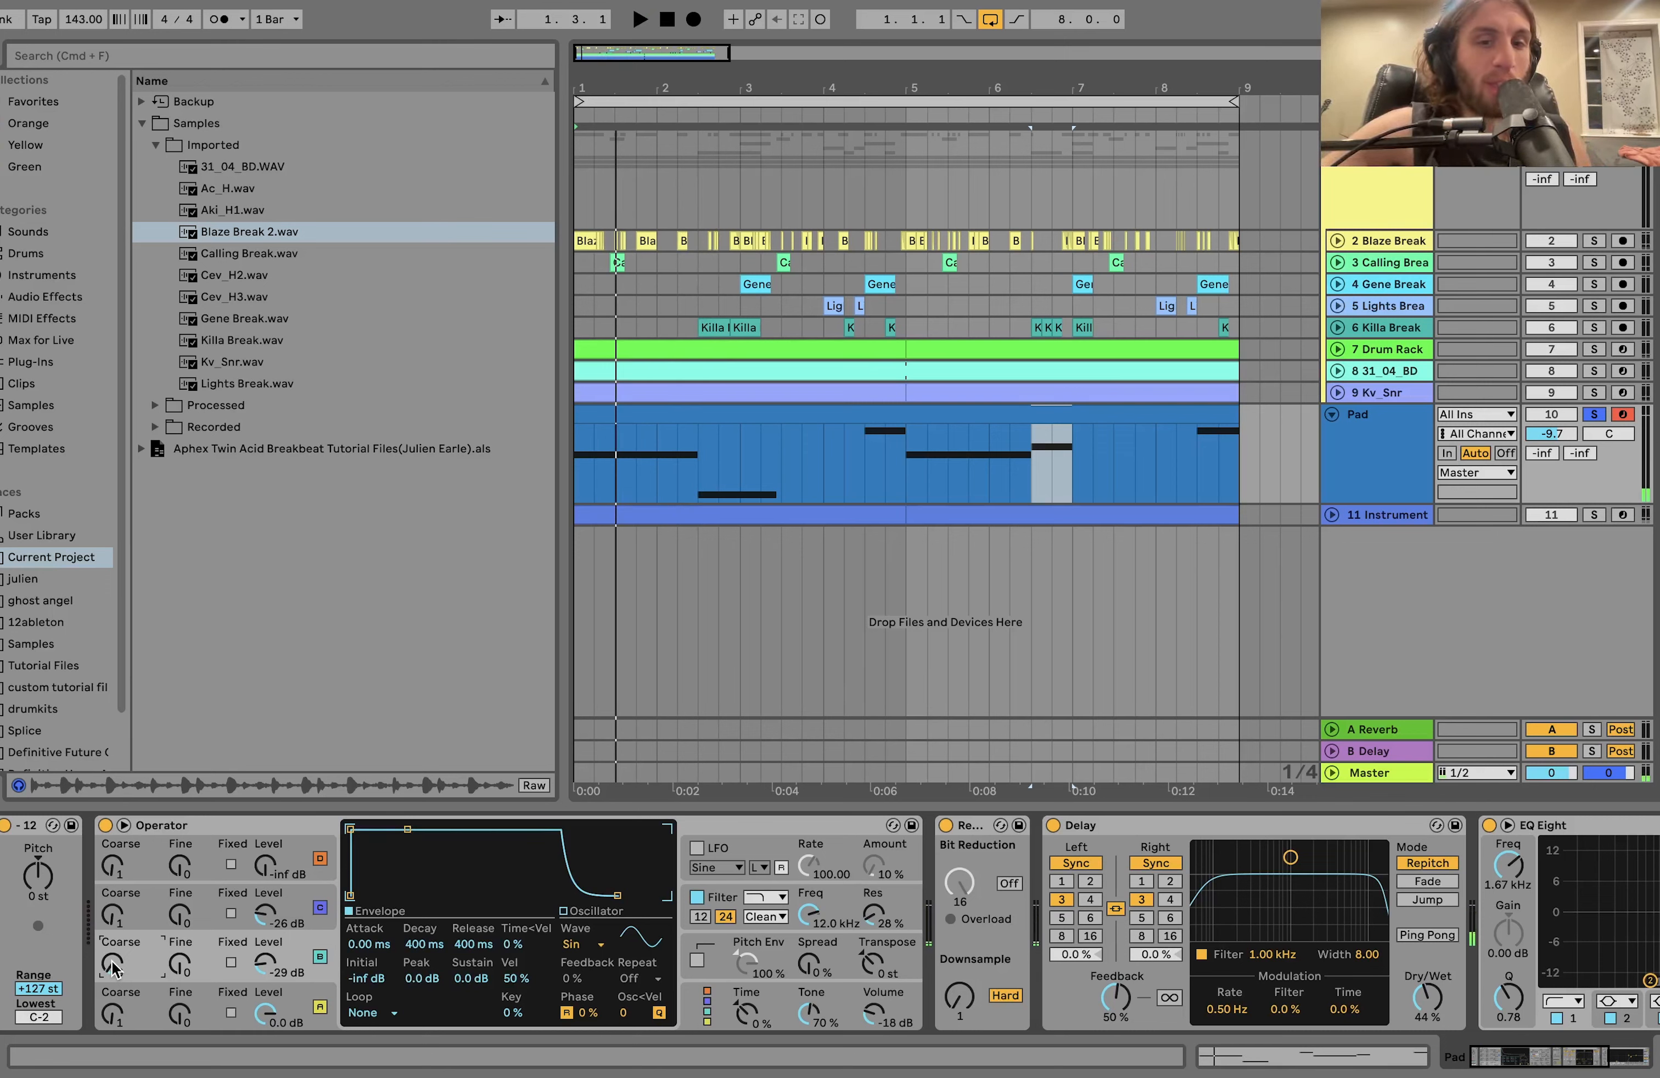
drag(112, 967, 112, 939)
Show Operator's filter envelope, then play the pad while bypassing and re-enabling the Redux device to compare the sound.
click(810, 913)
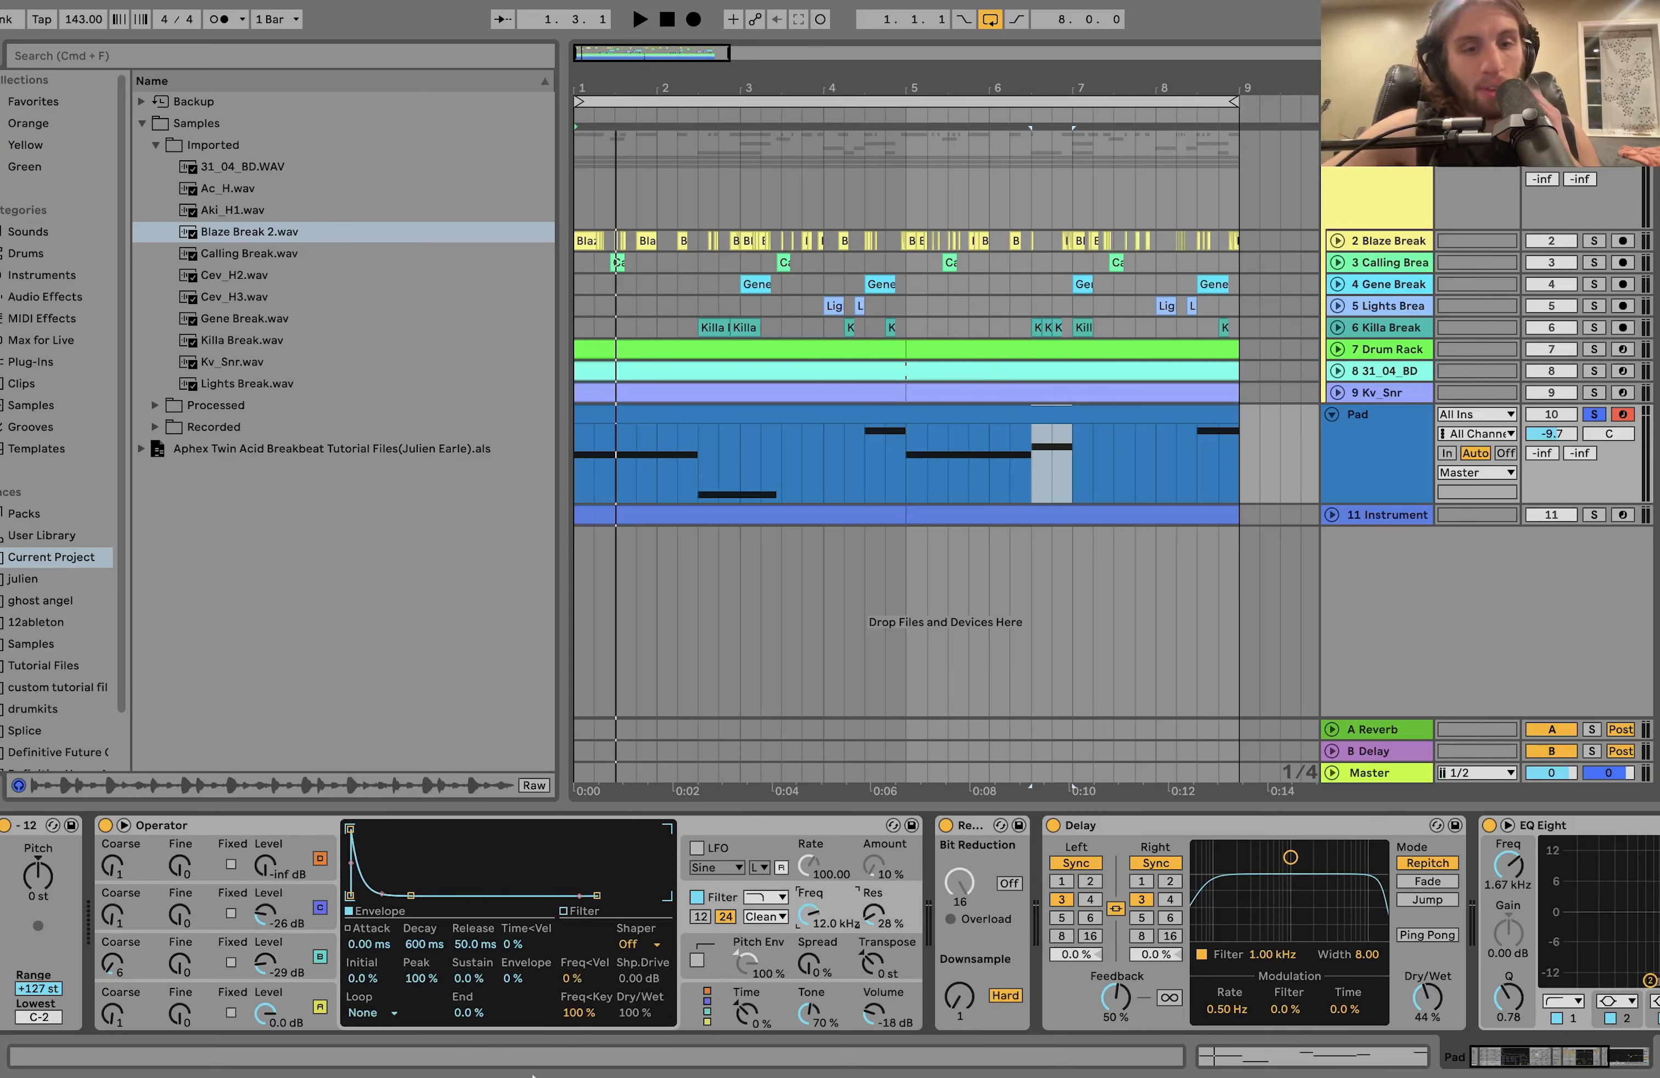
scroll(976, 895, right, 5)
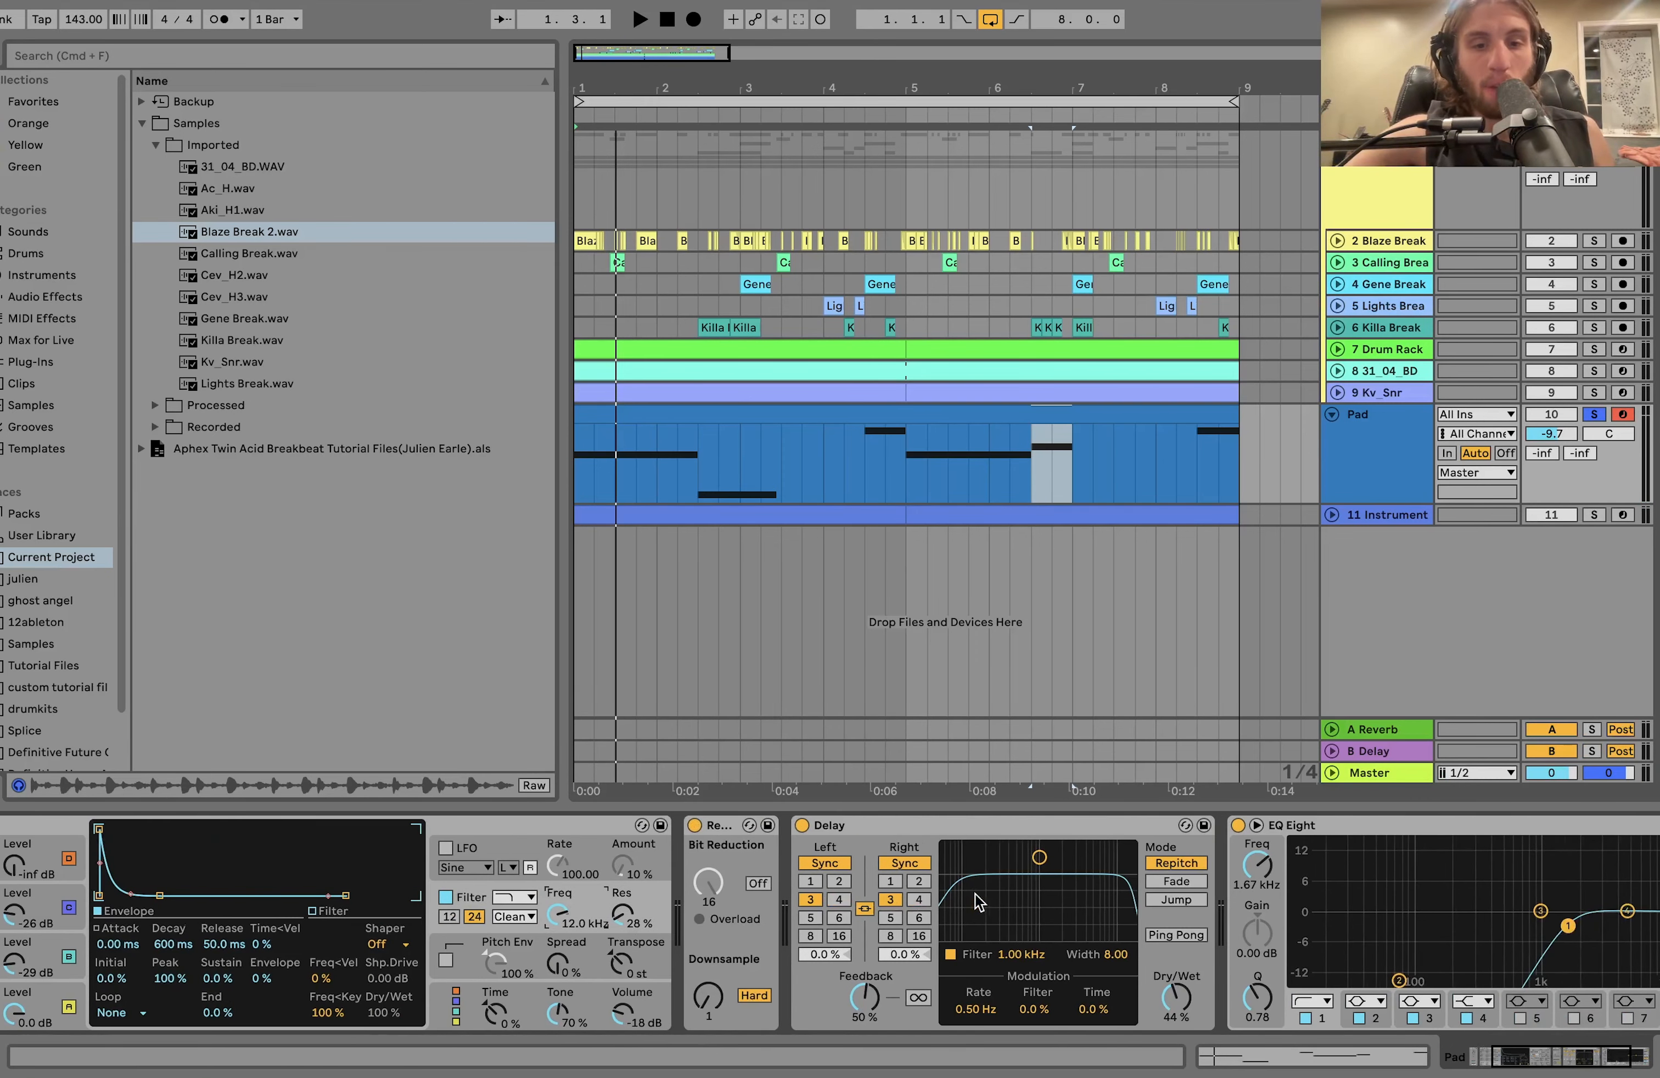
key(space)
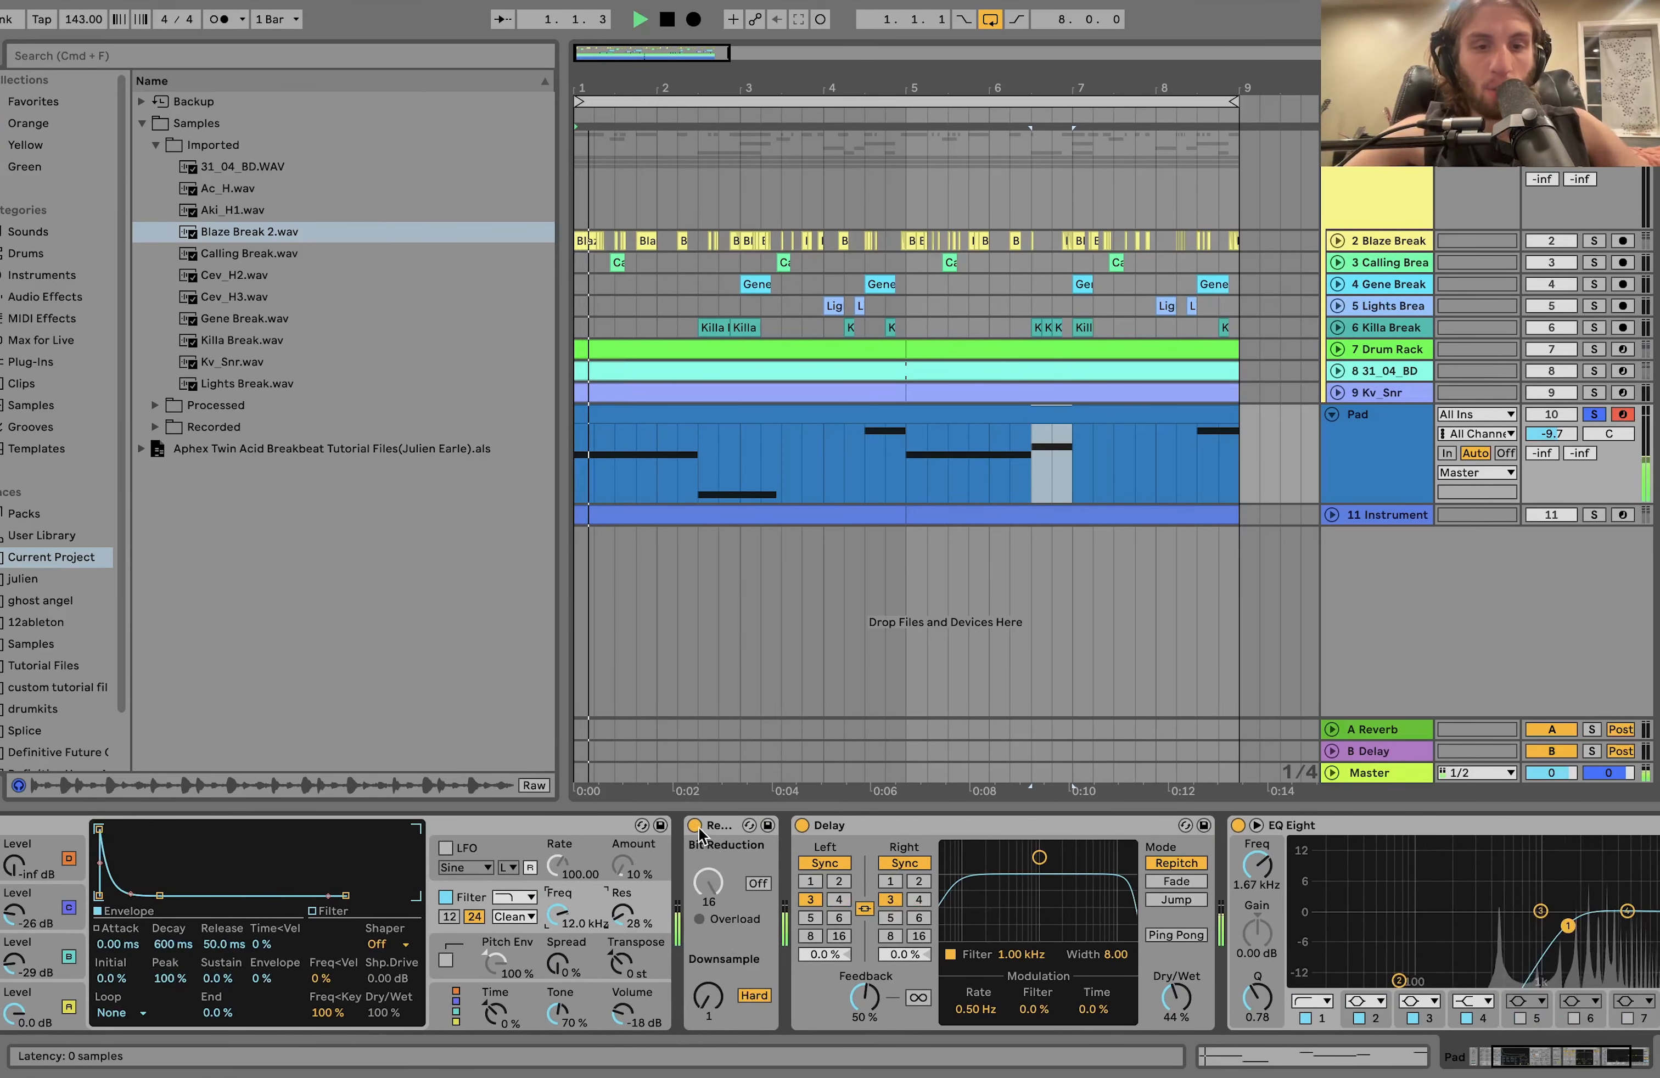
click(695, 826)
click(695, 827)
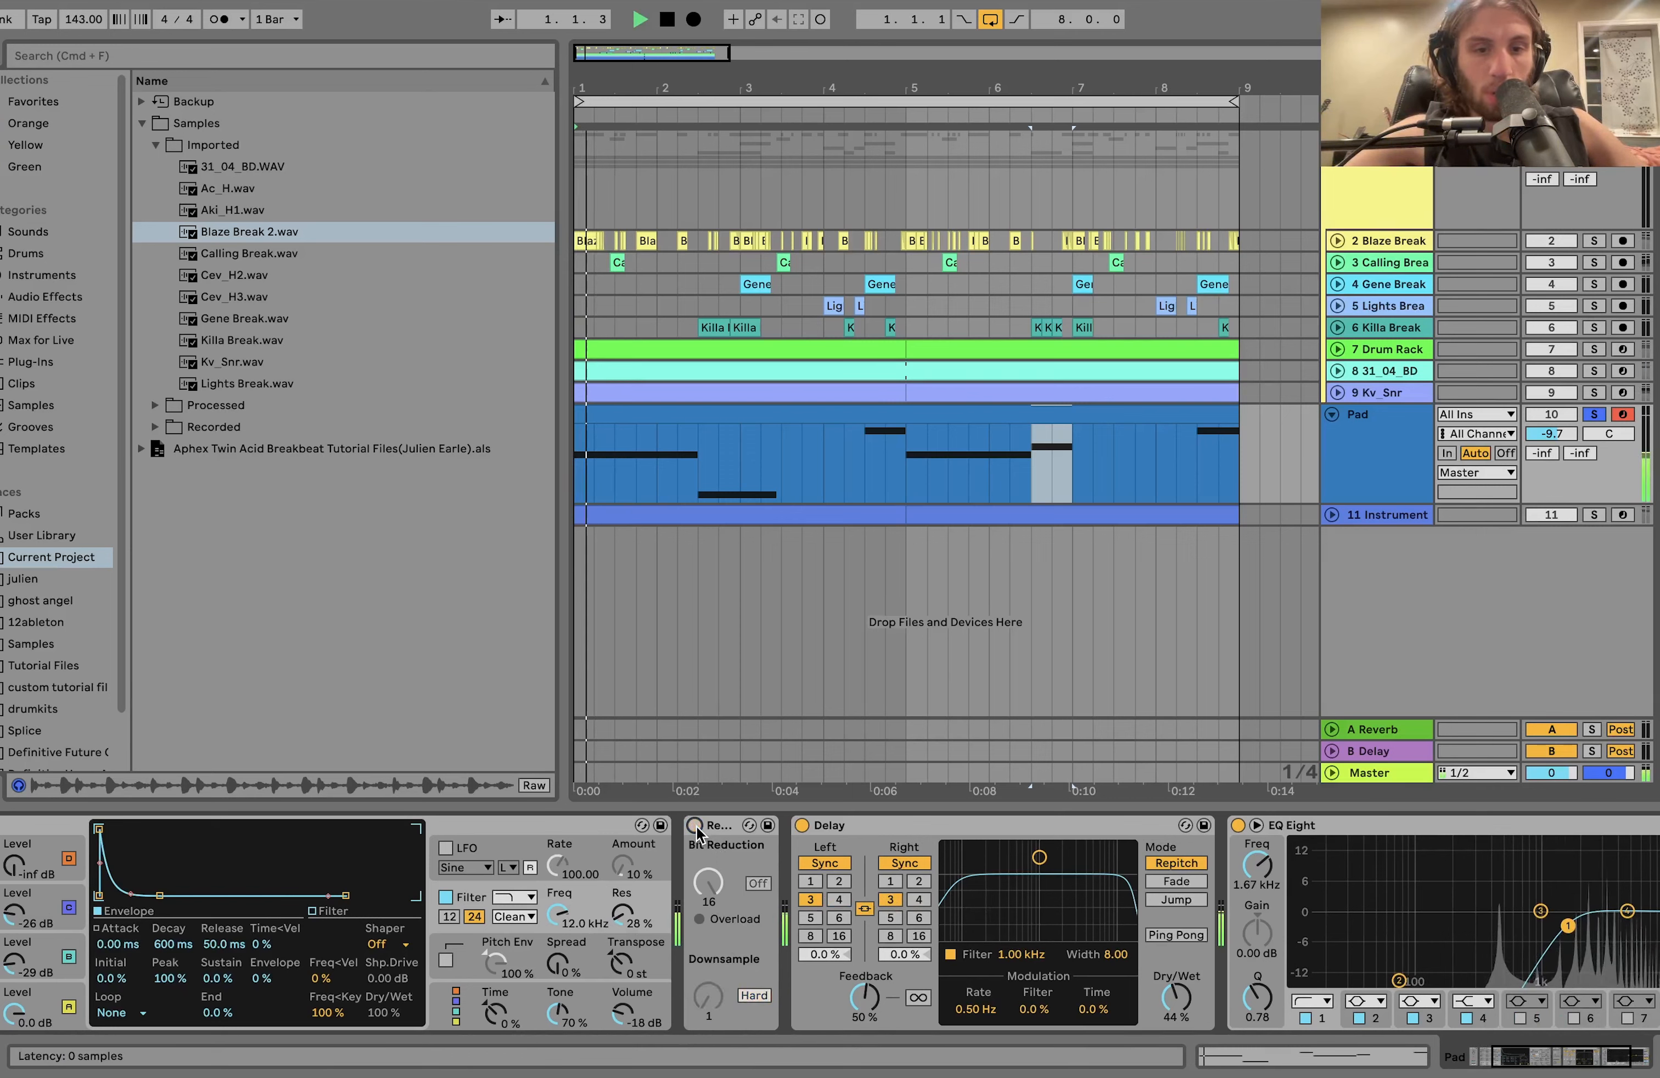
key(space)
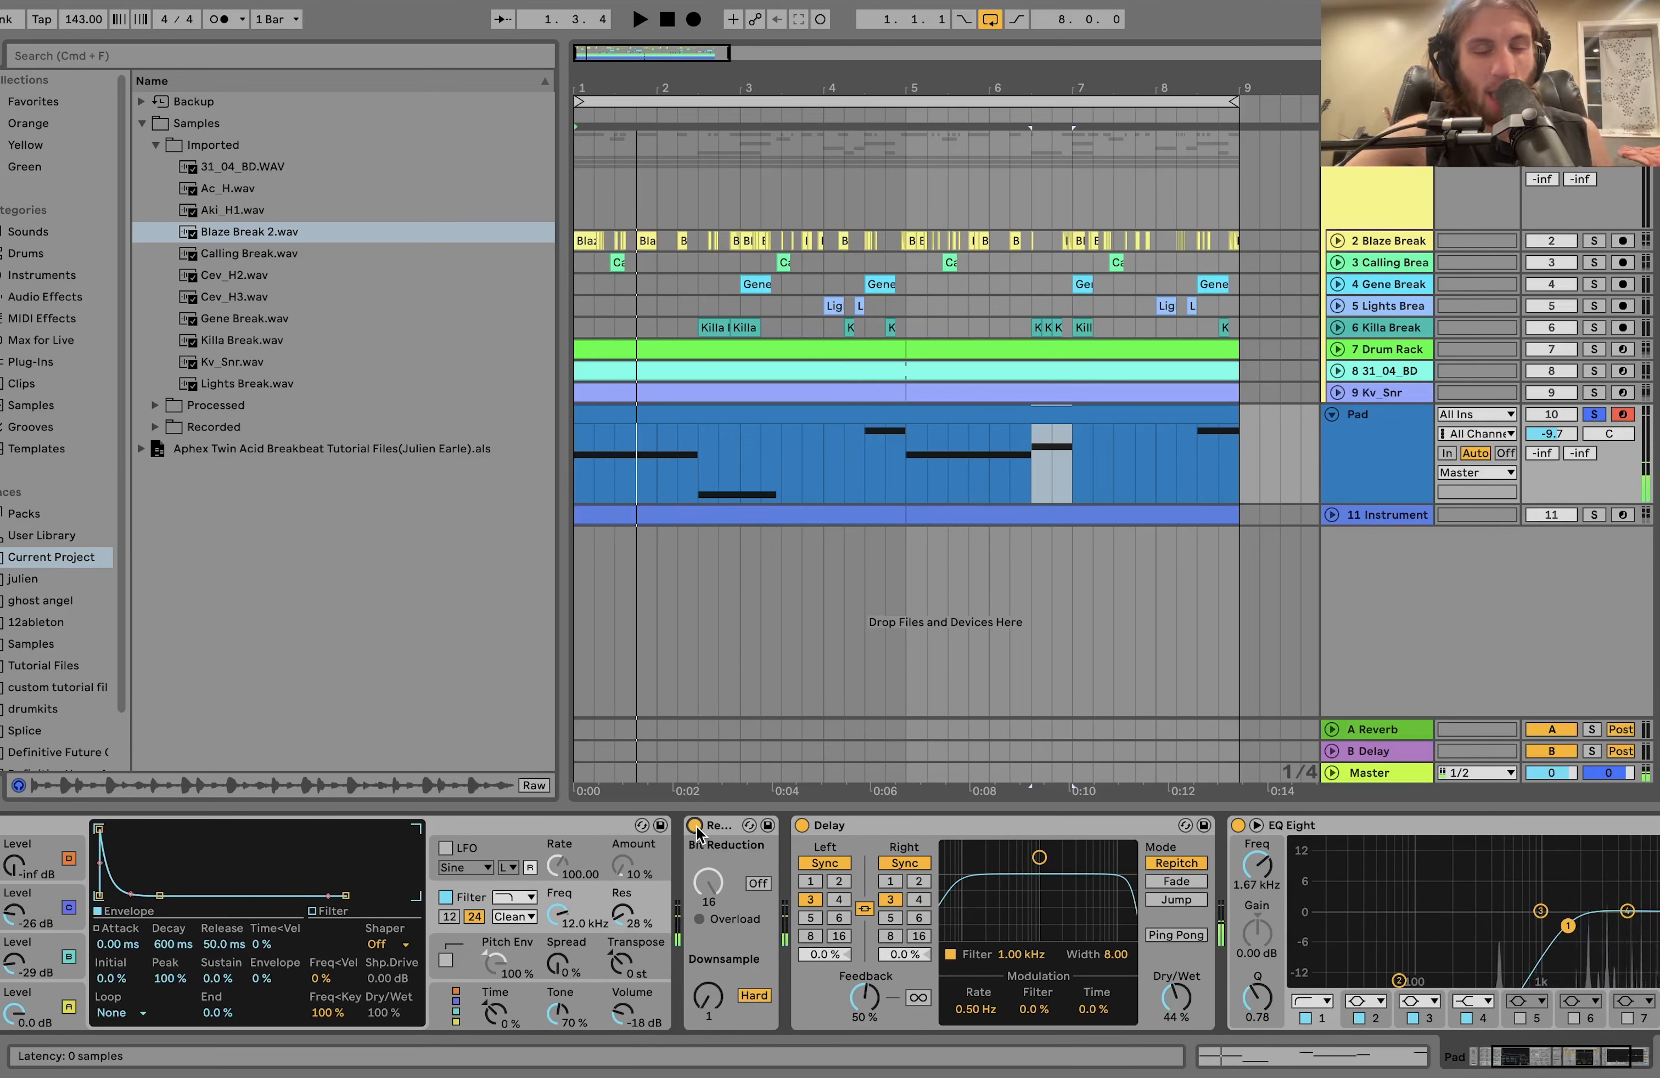
Bring the Pad's EQ Eight into view, unsolo and select the Pad track, and play the full arrangement.
scroll(696, 829, right, 5)
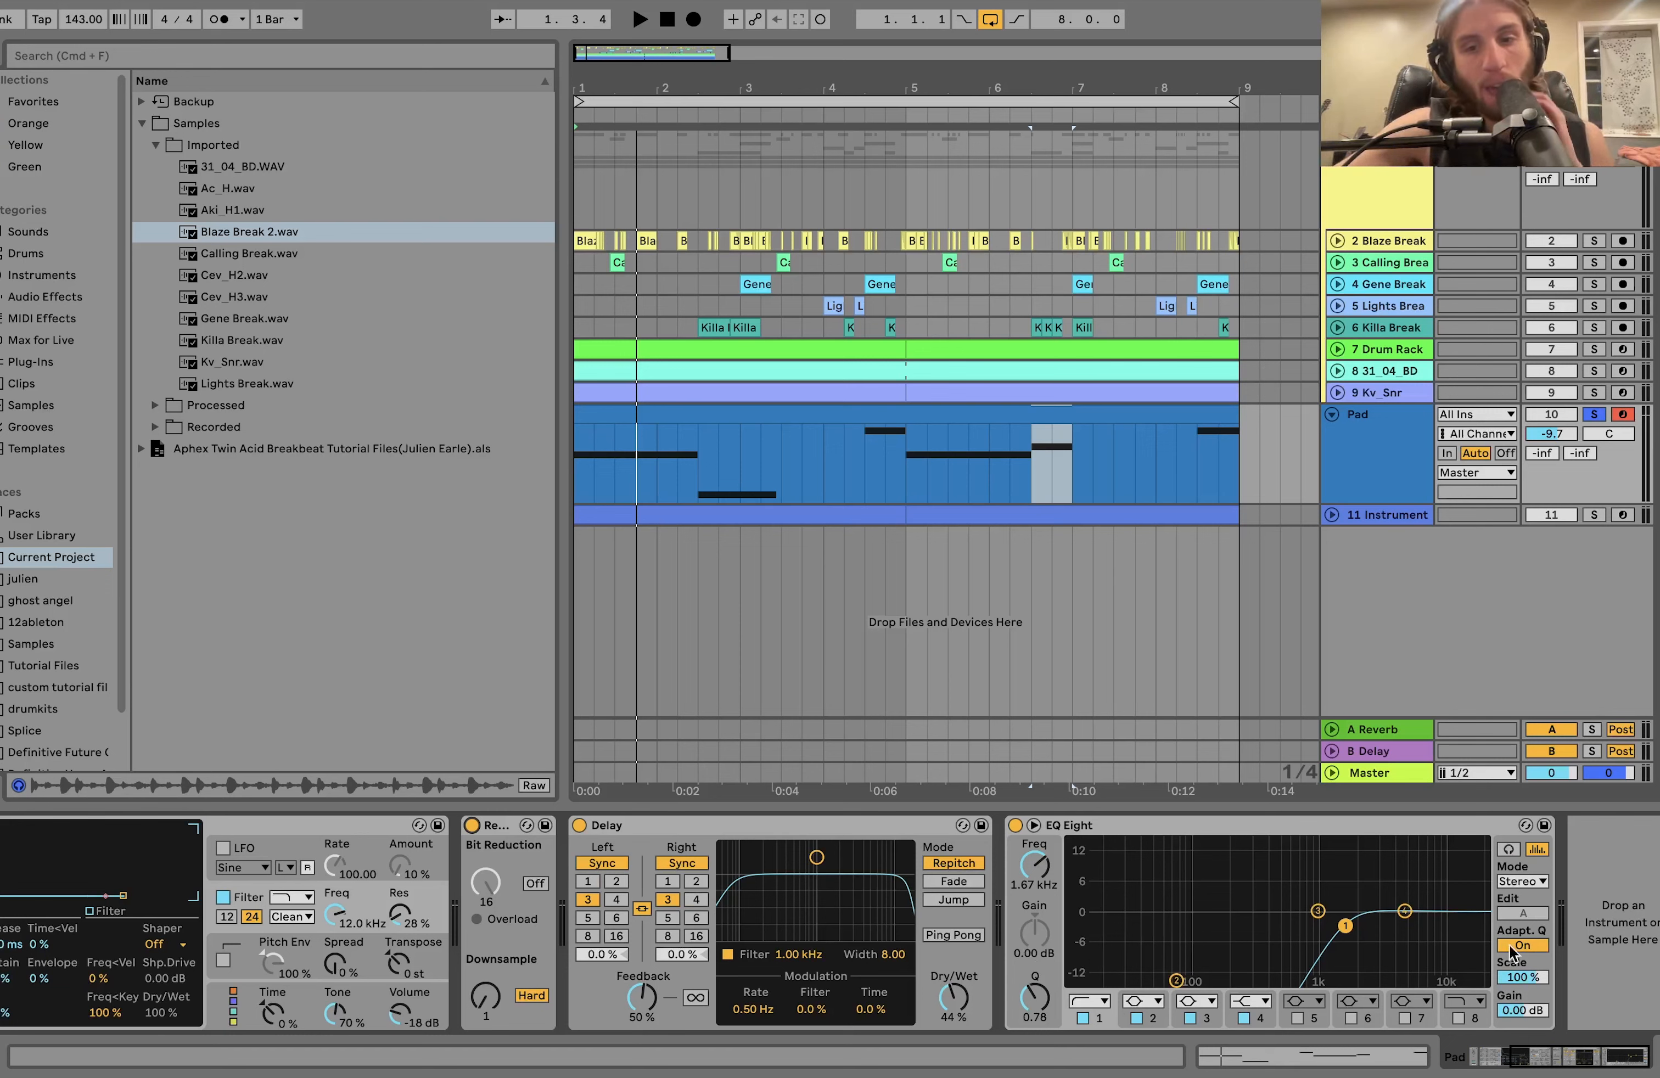
click(1592, 416)
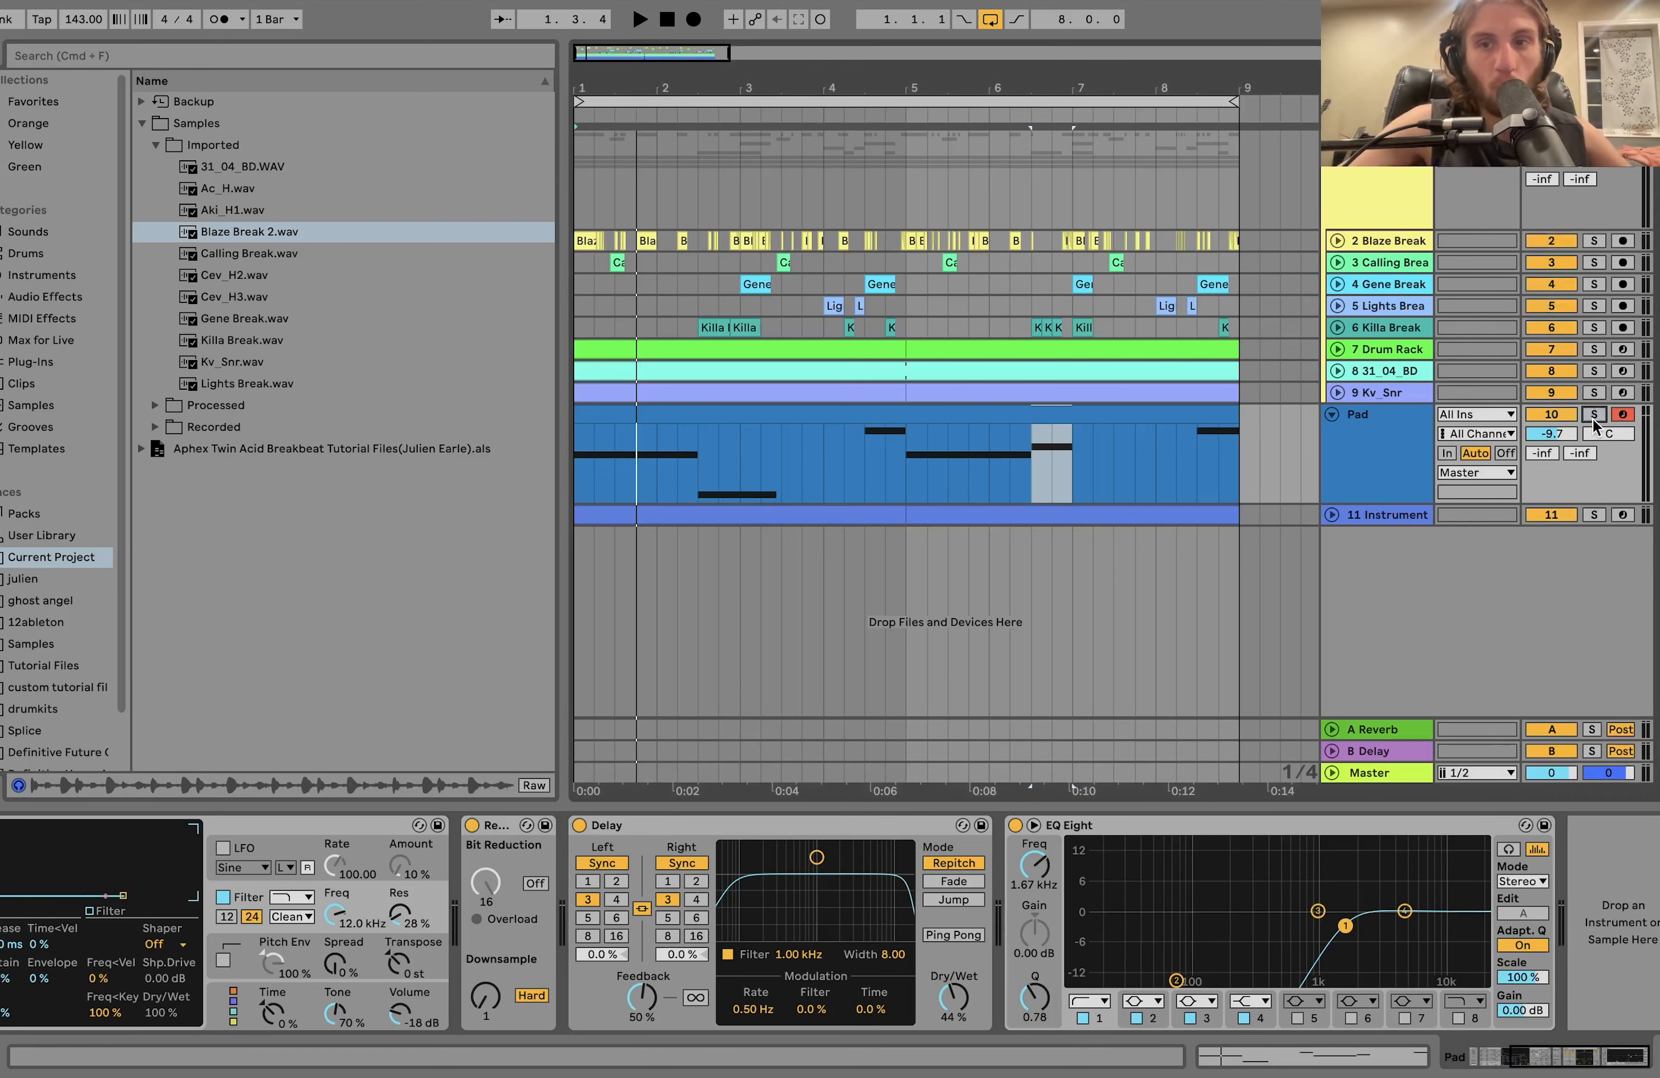
click(1386, 469)
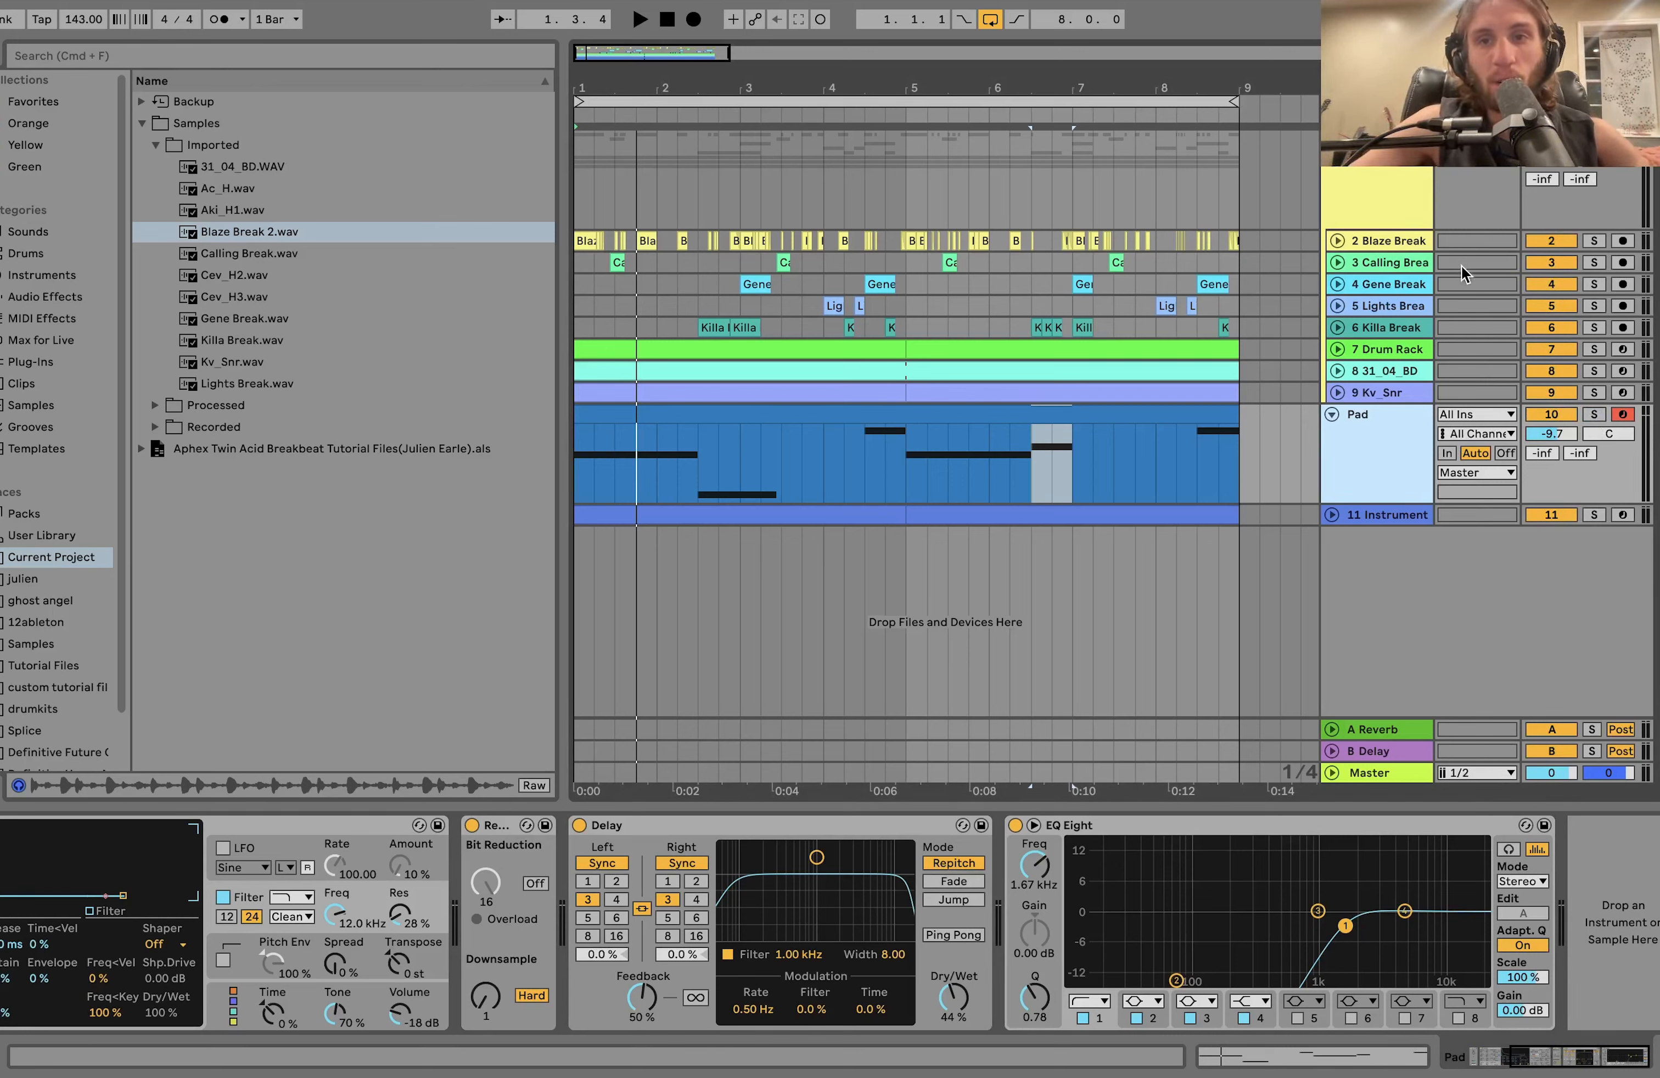
key(space)
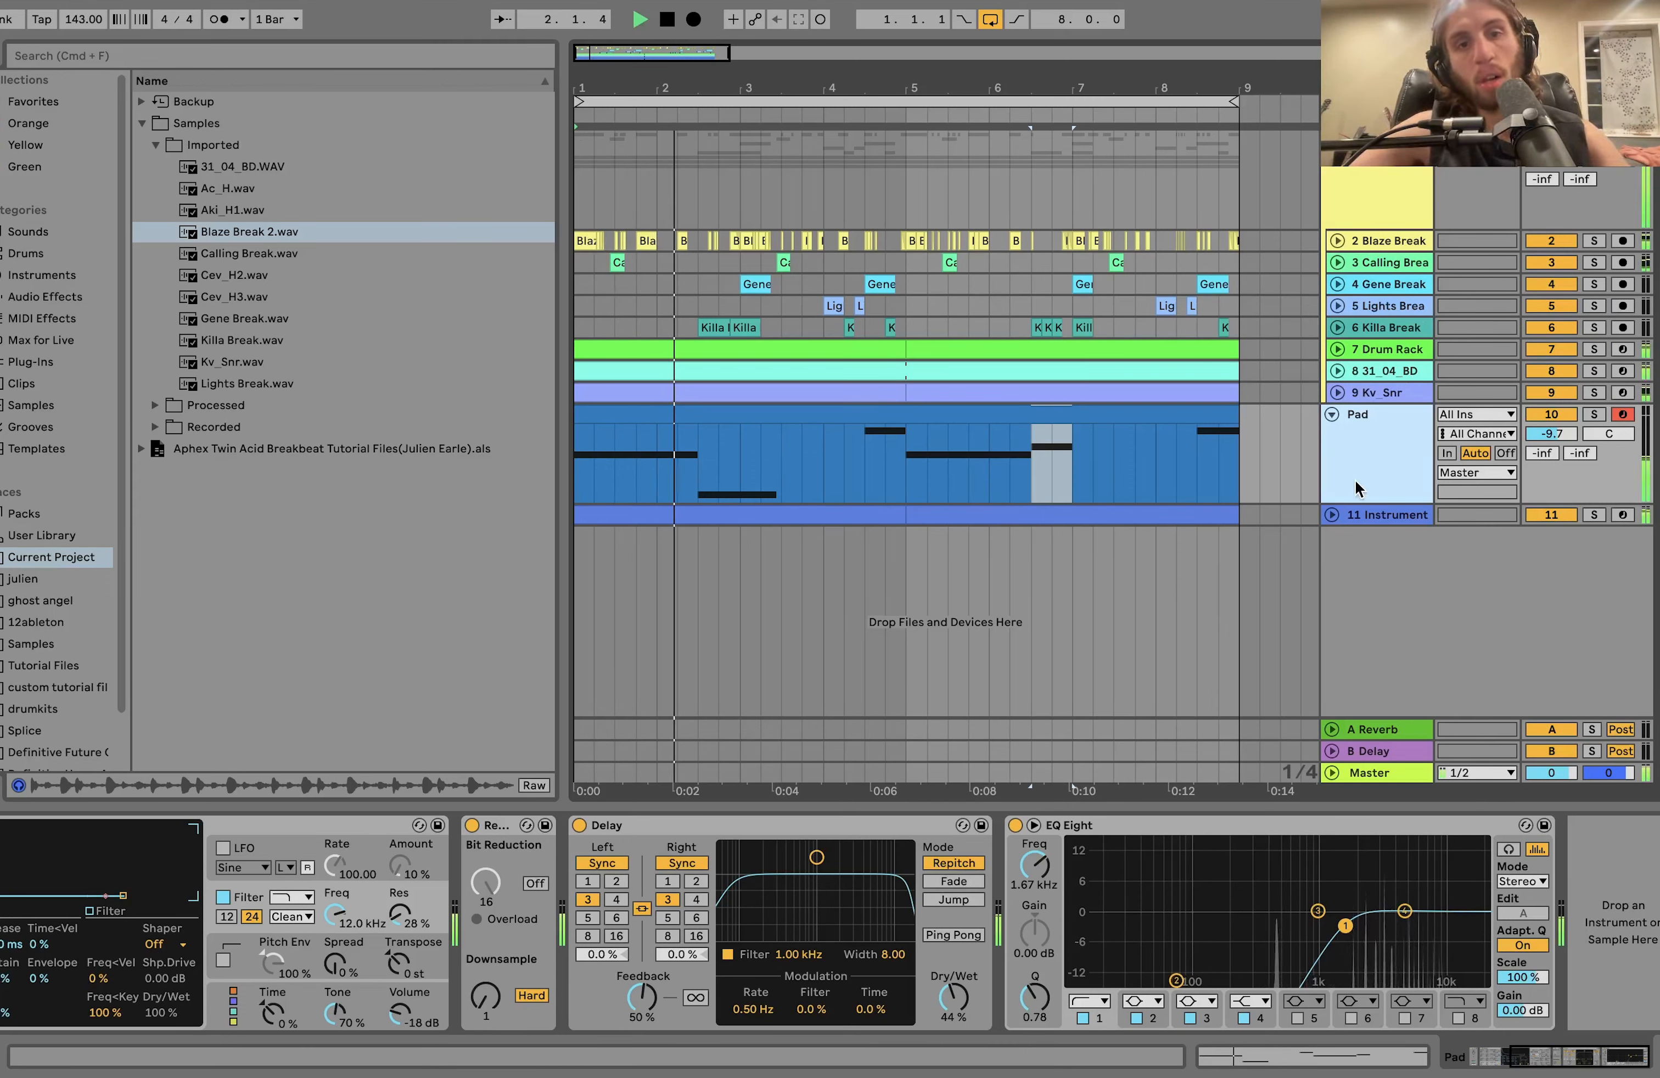
key(space)
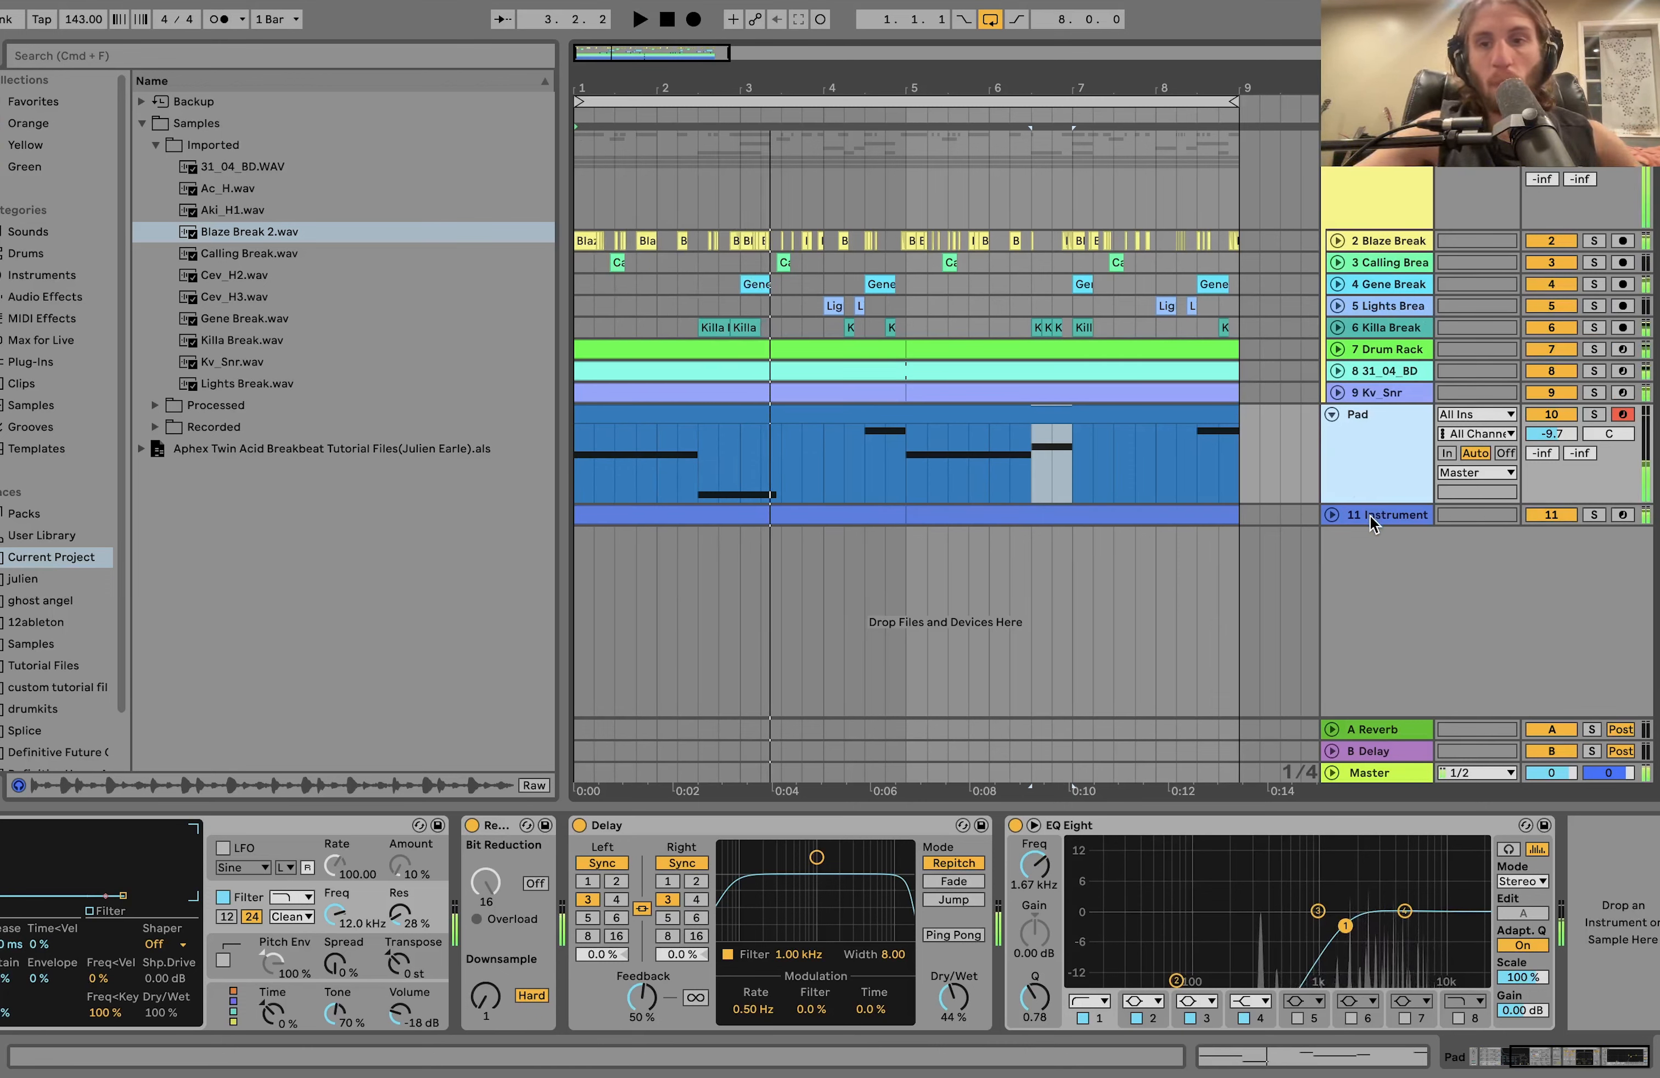
Solo and unfold track 11 Instrument, play it and open its second MIDI clip in the note editor.
click(1597, 516)
click(1331, 516)
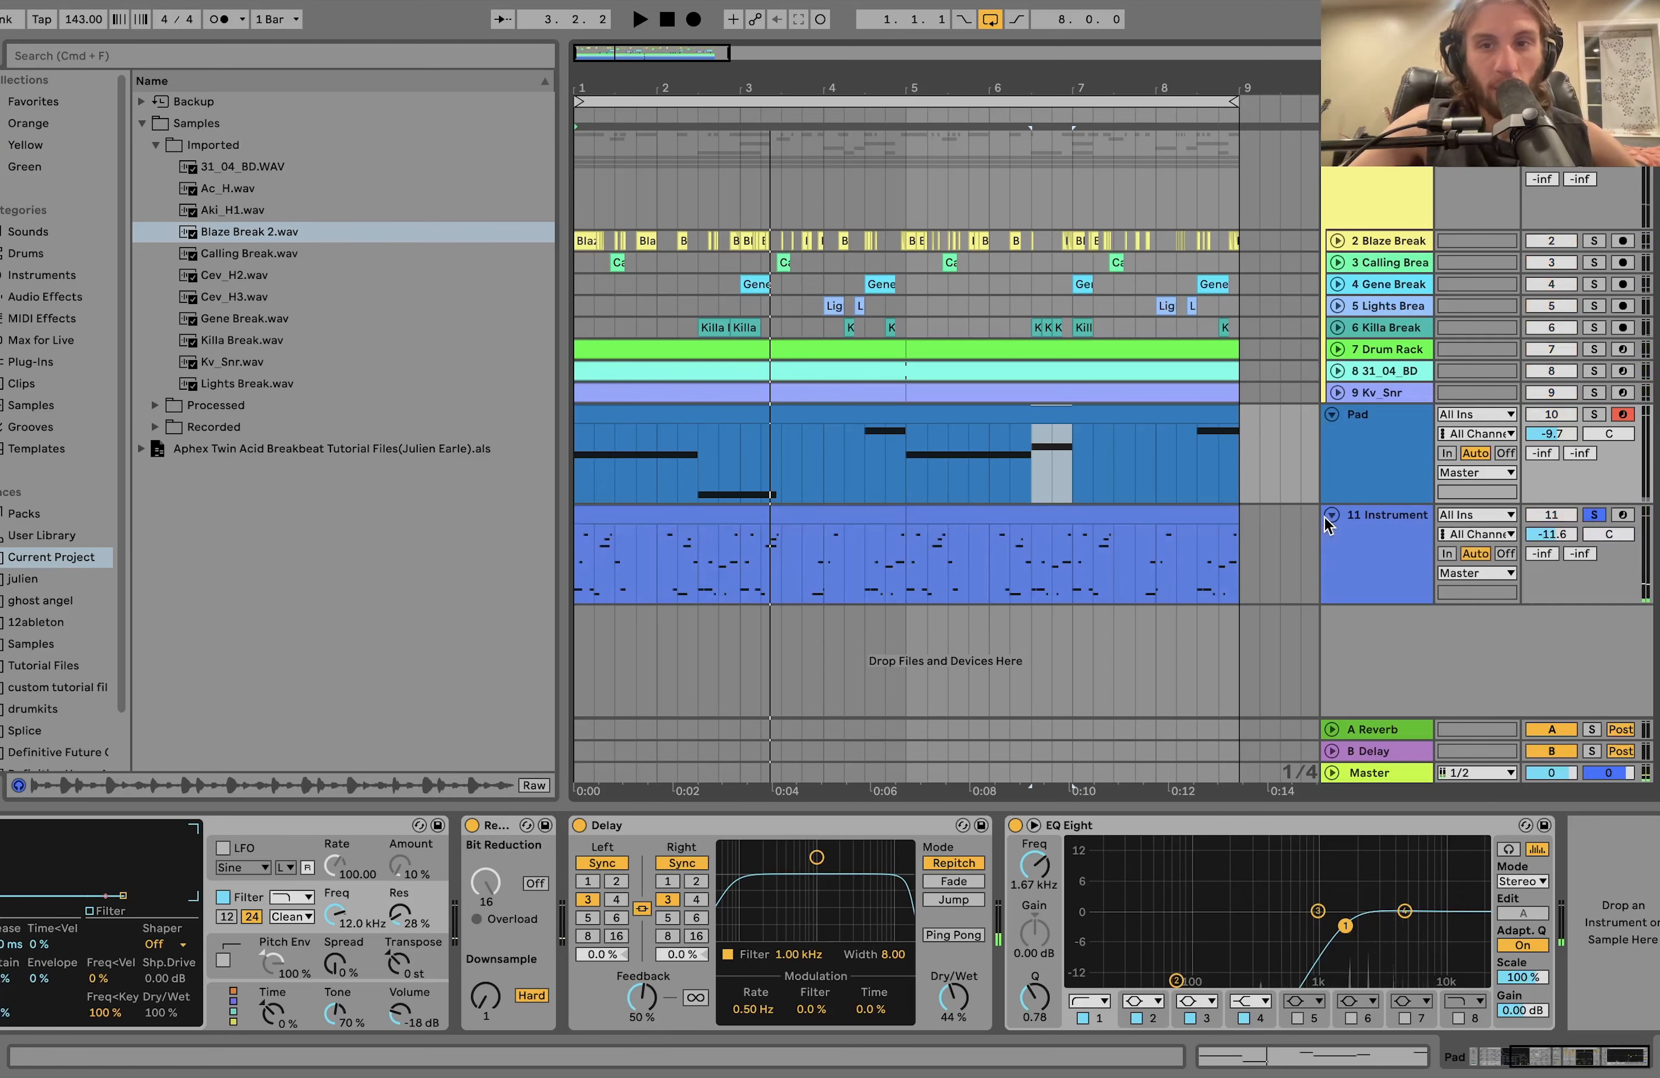
click(1380, 521)
key(space)
double_click(940, 517)
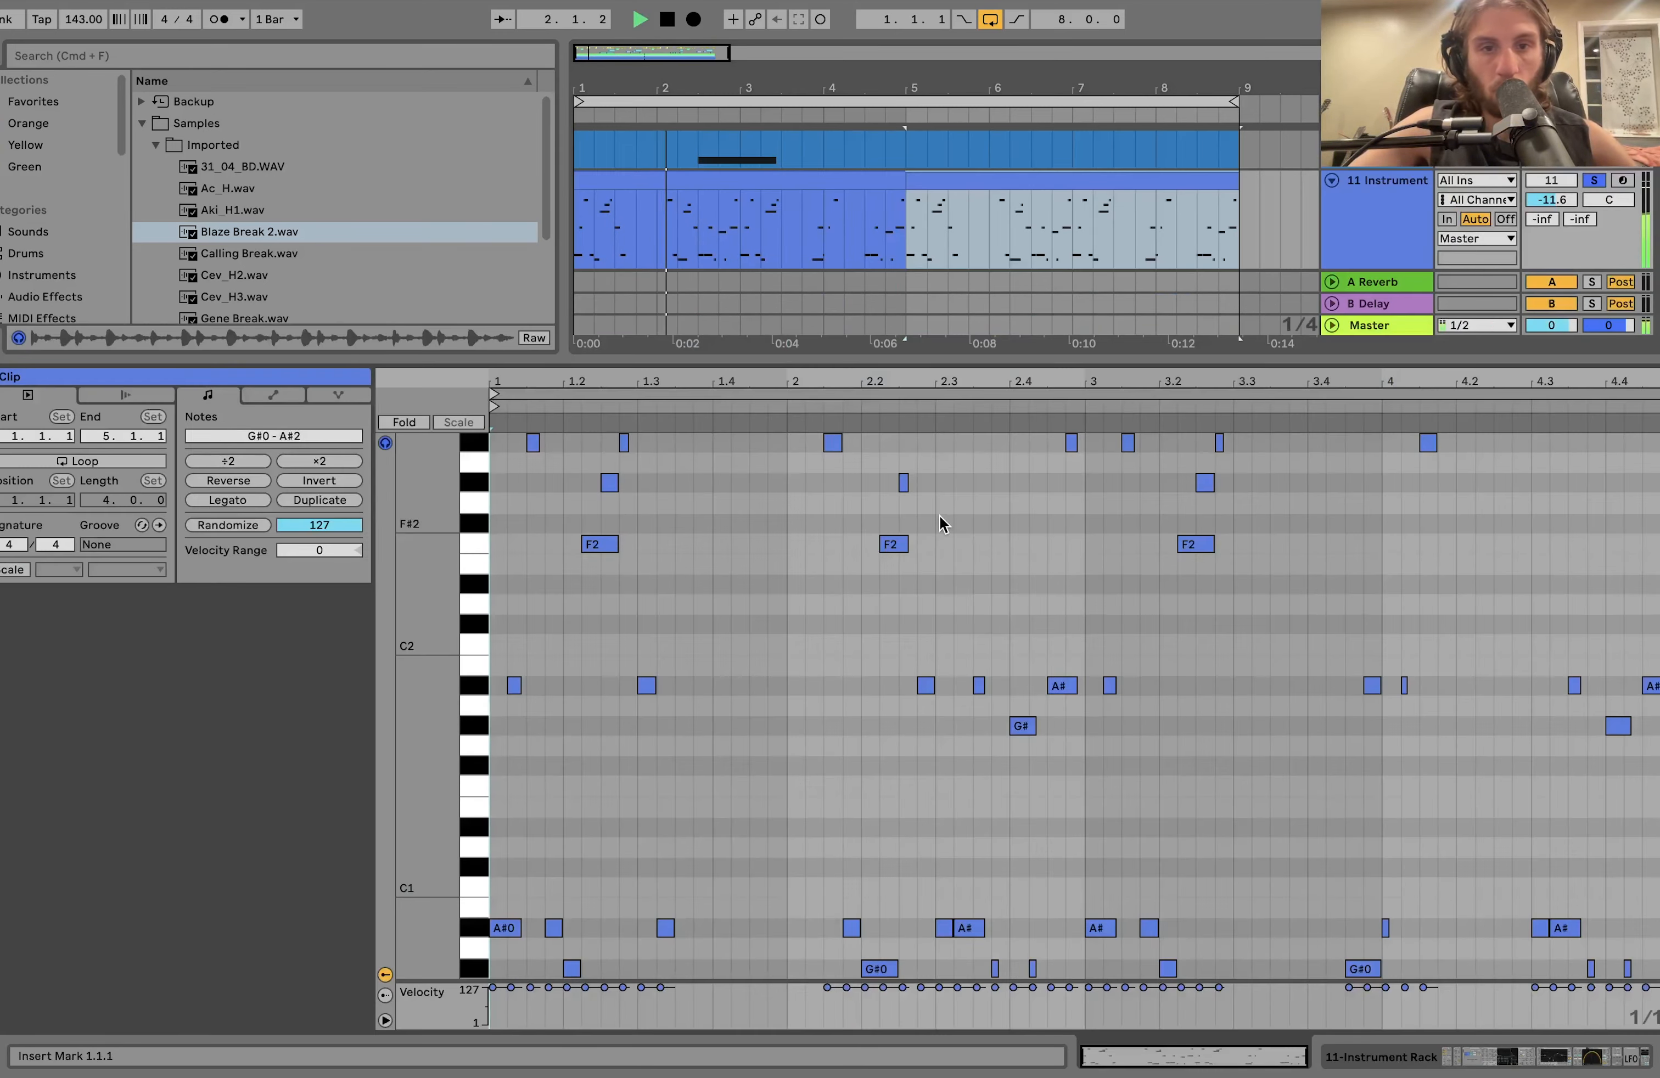
Consolidate the track 11 Instrument clips into a single eight-bar clip and stop playback.
shift+click(792, 182)
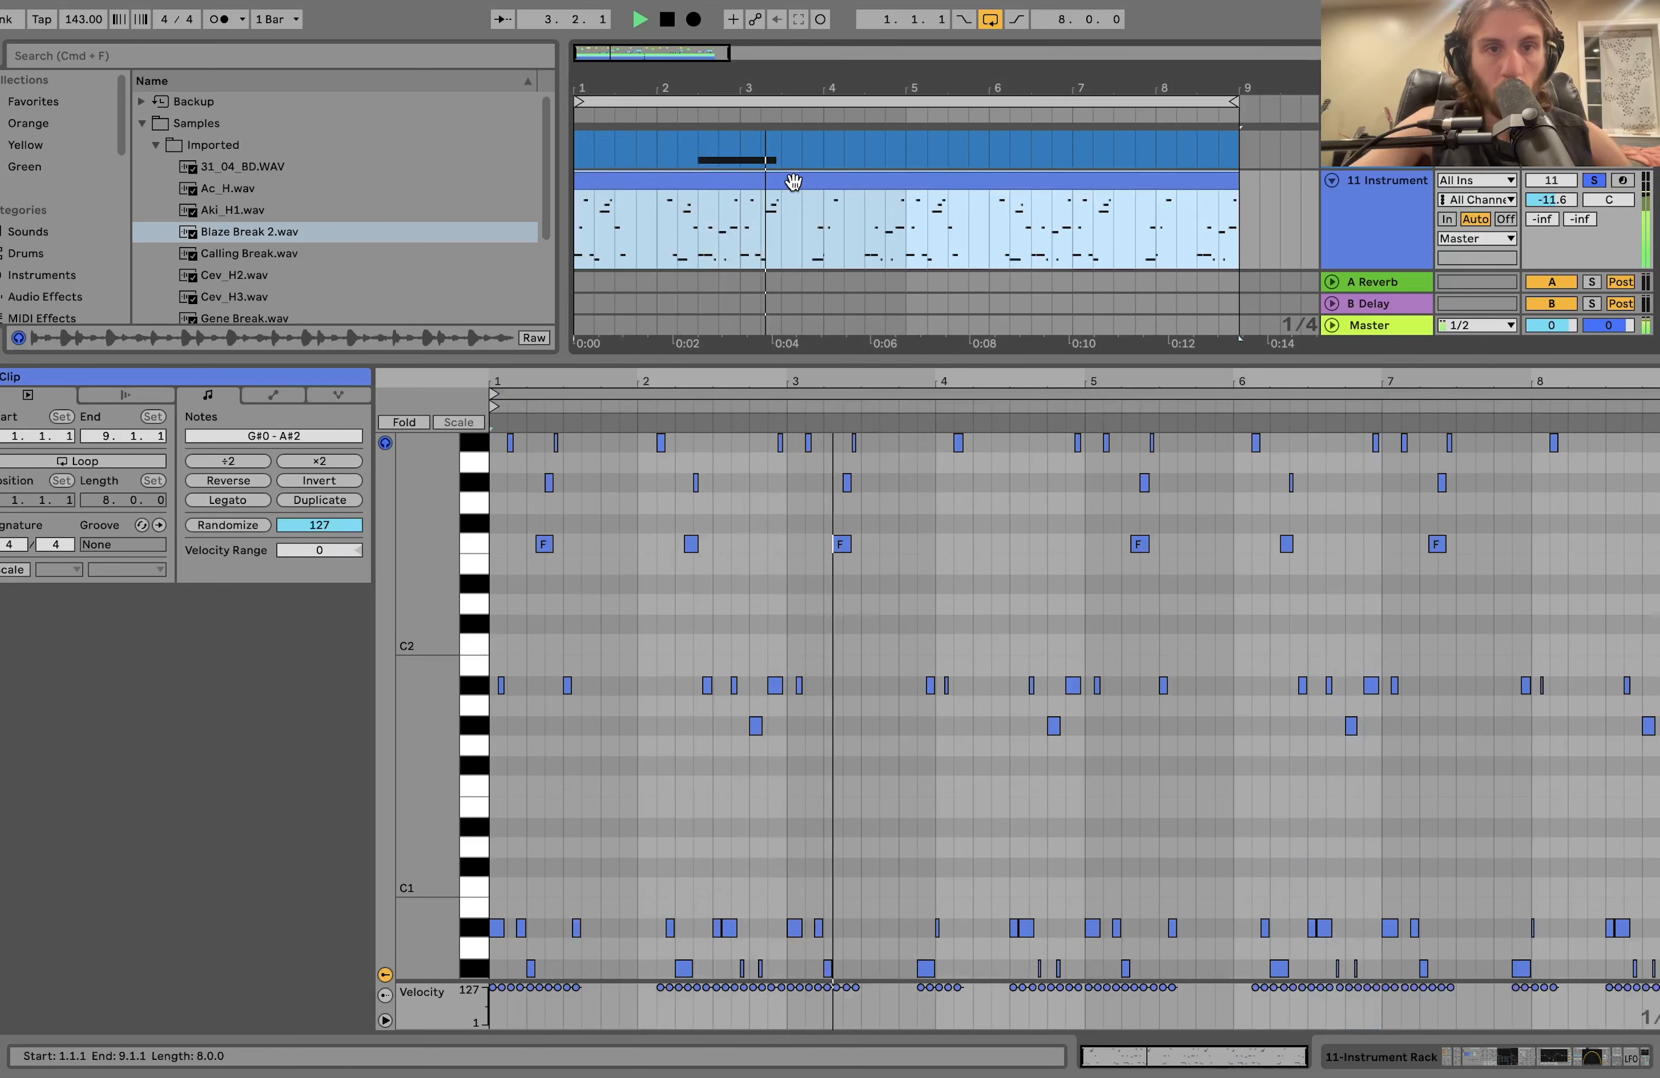
key(super+j)
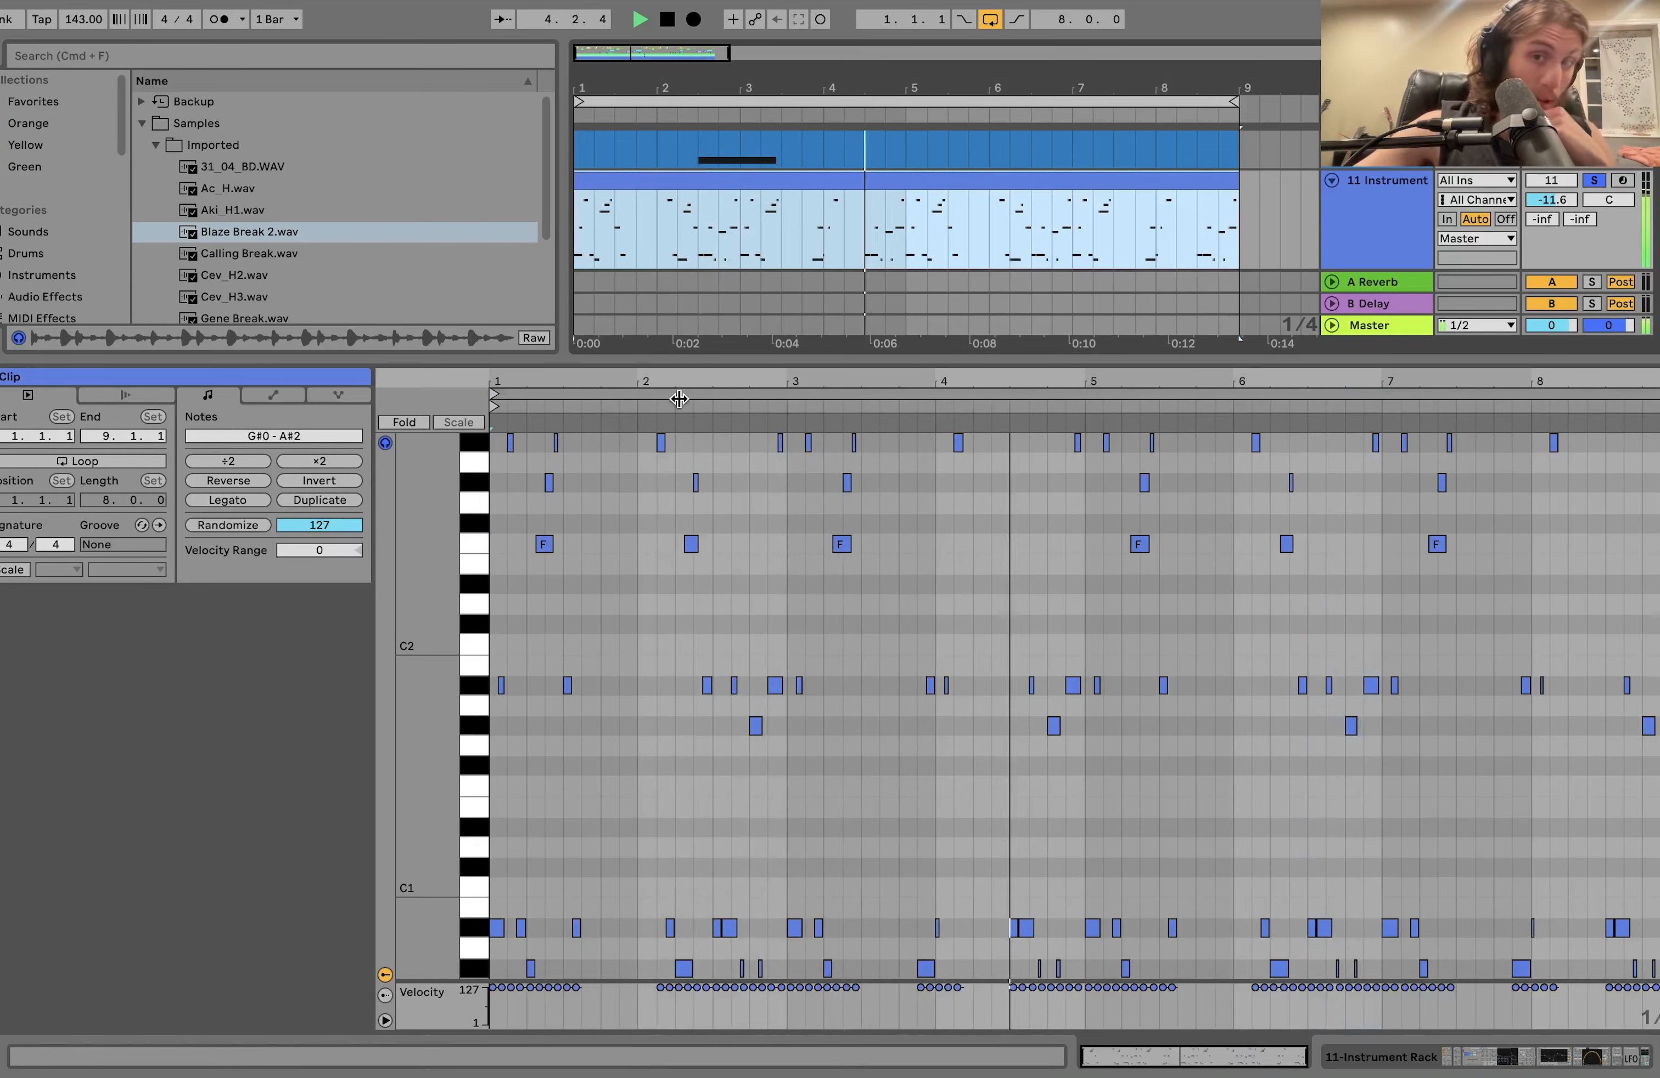
key(space)
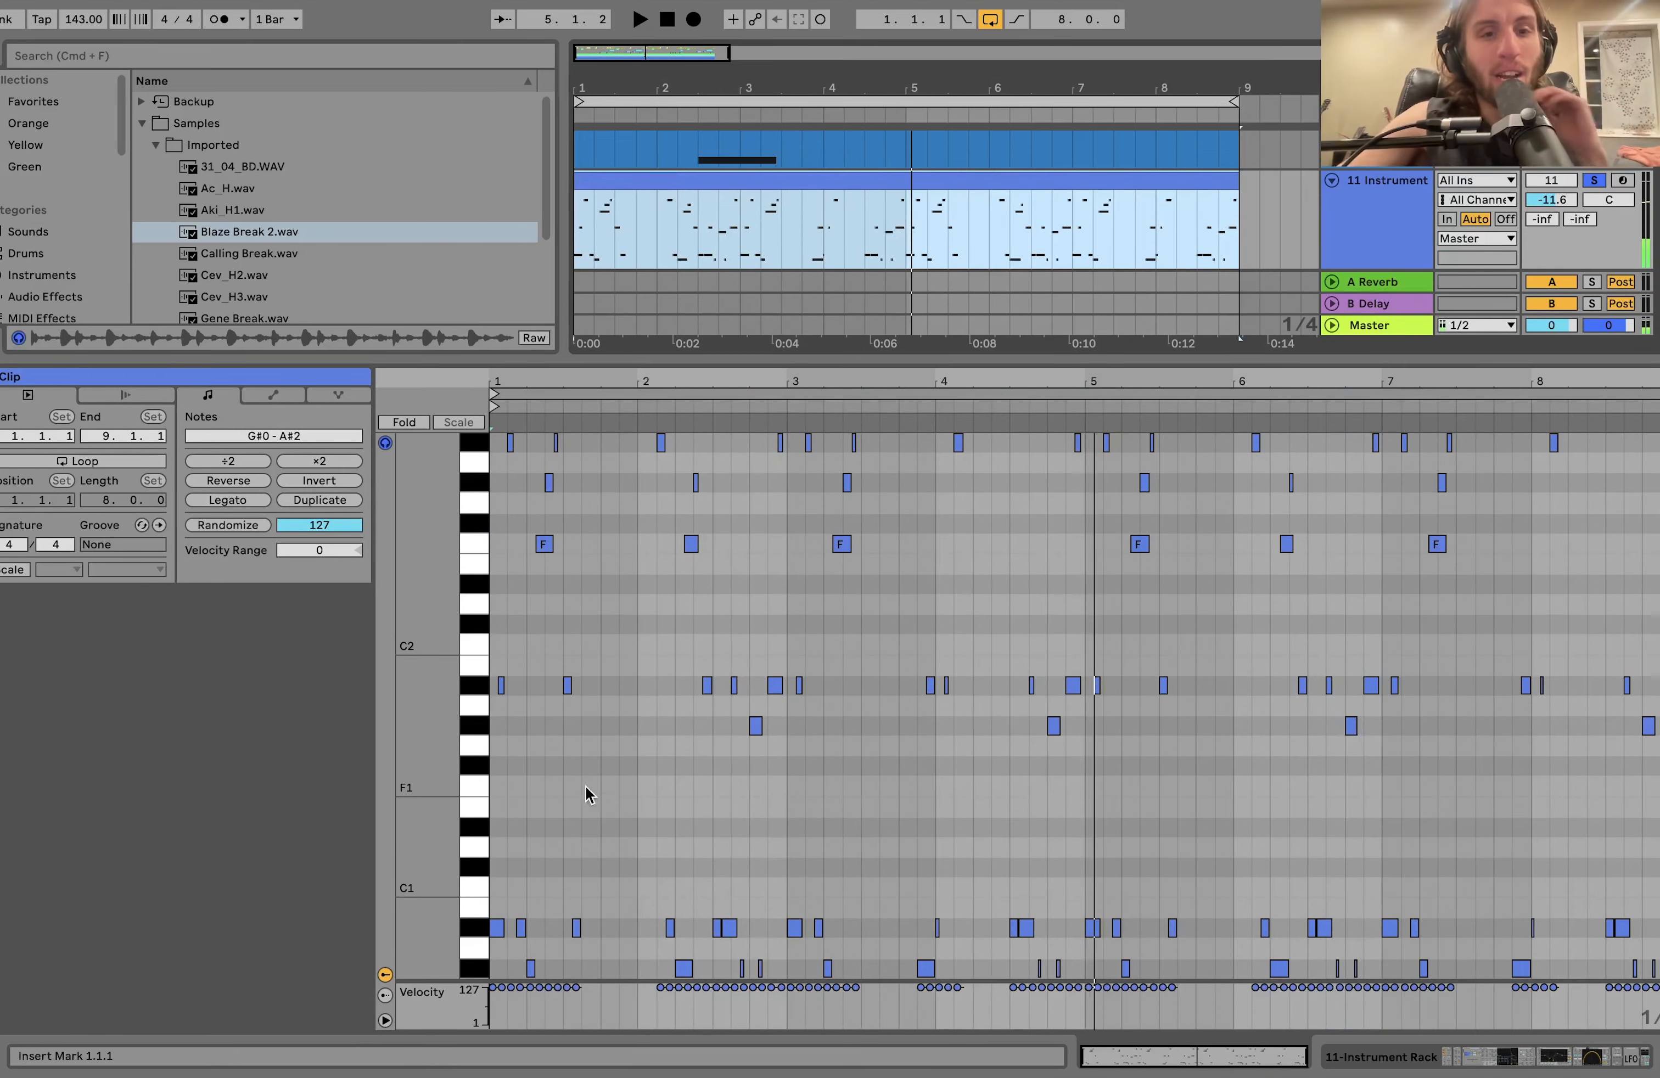
click(1410, 1067)
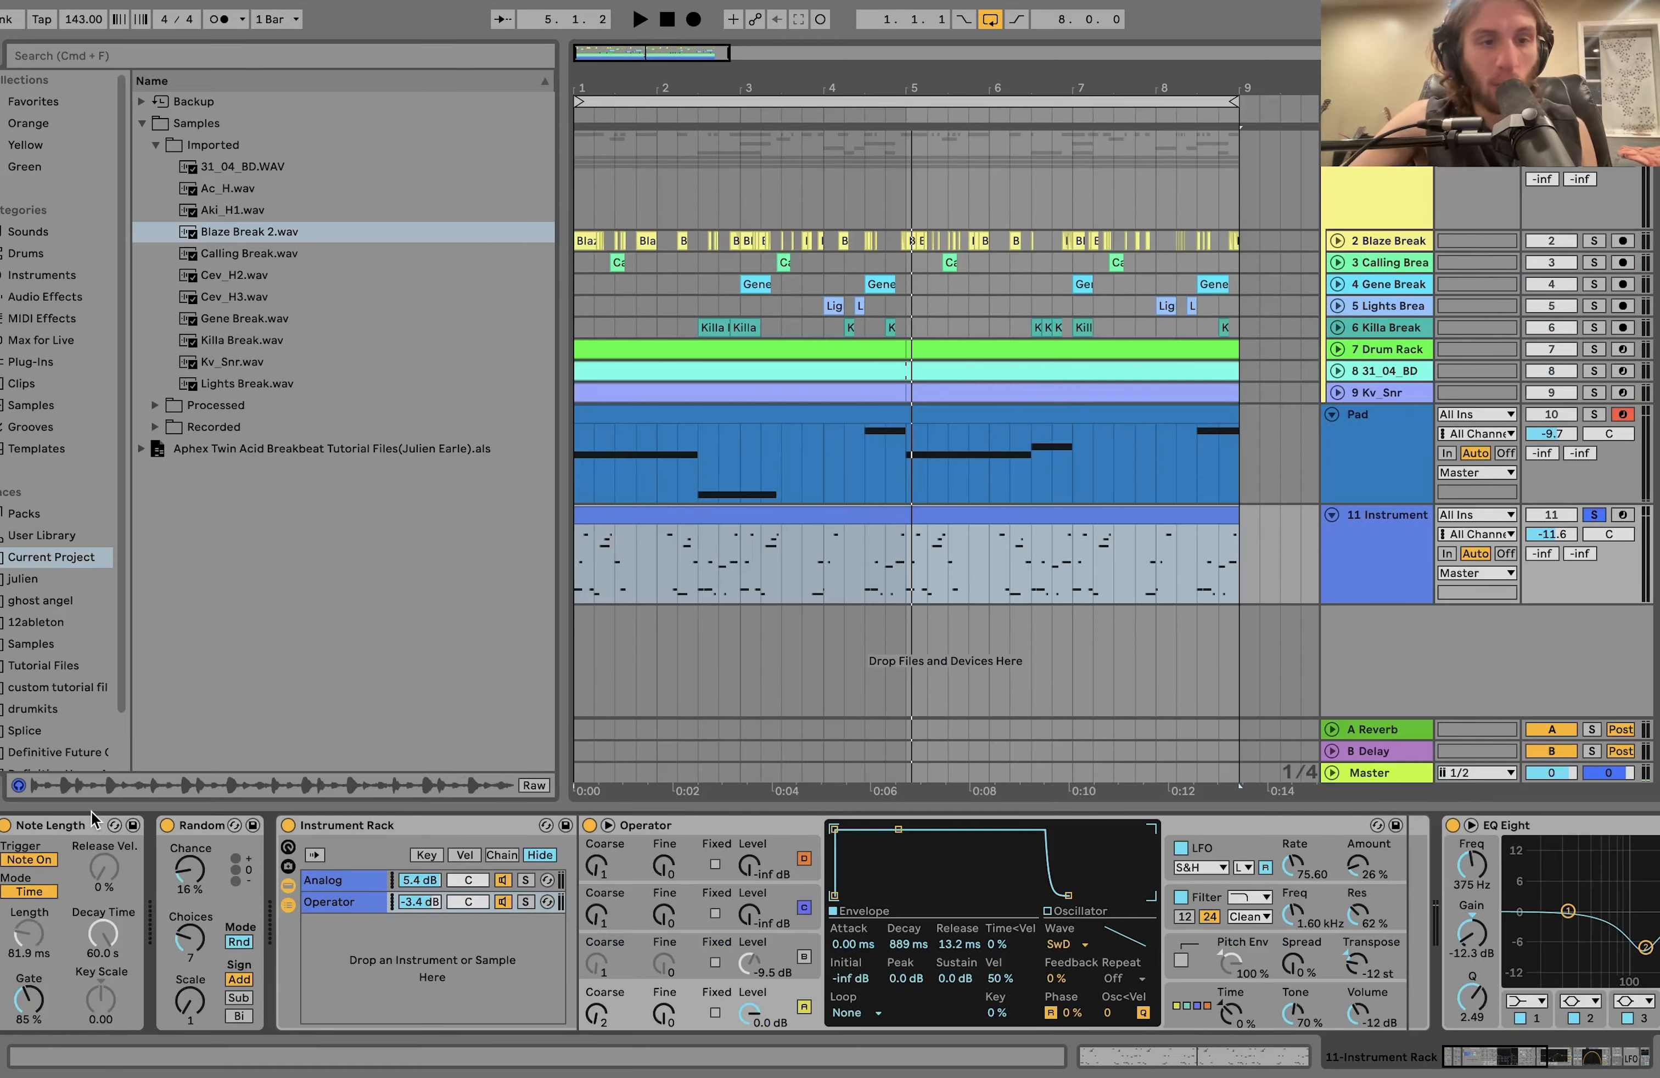
click(168, 827)
click(2, 827)
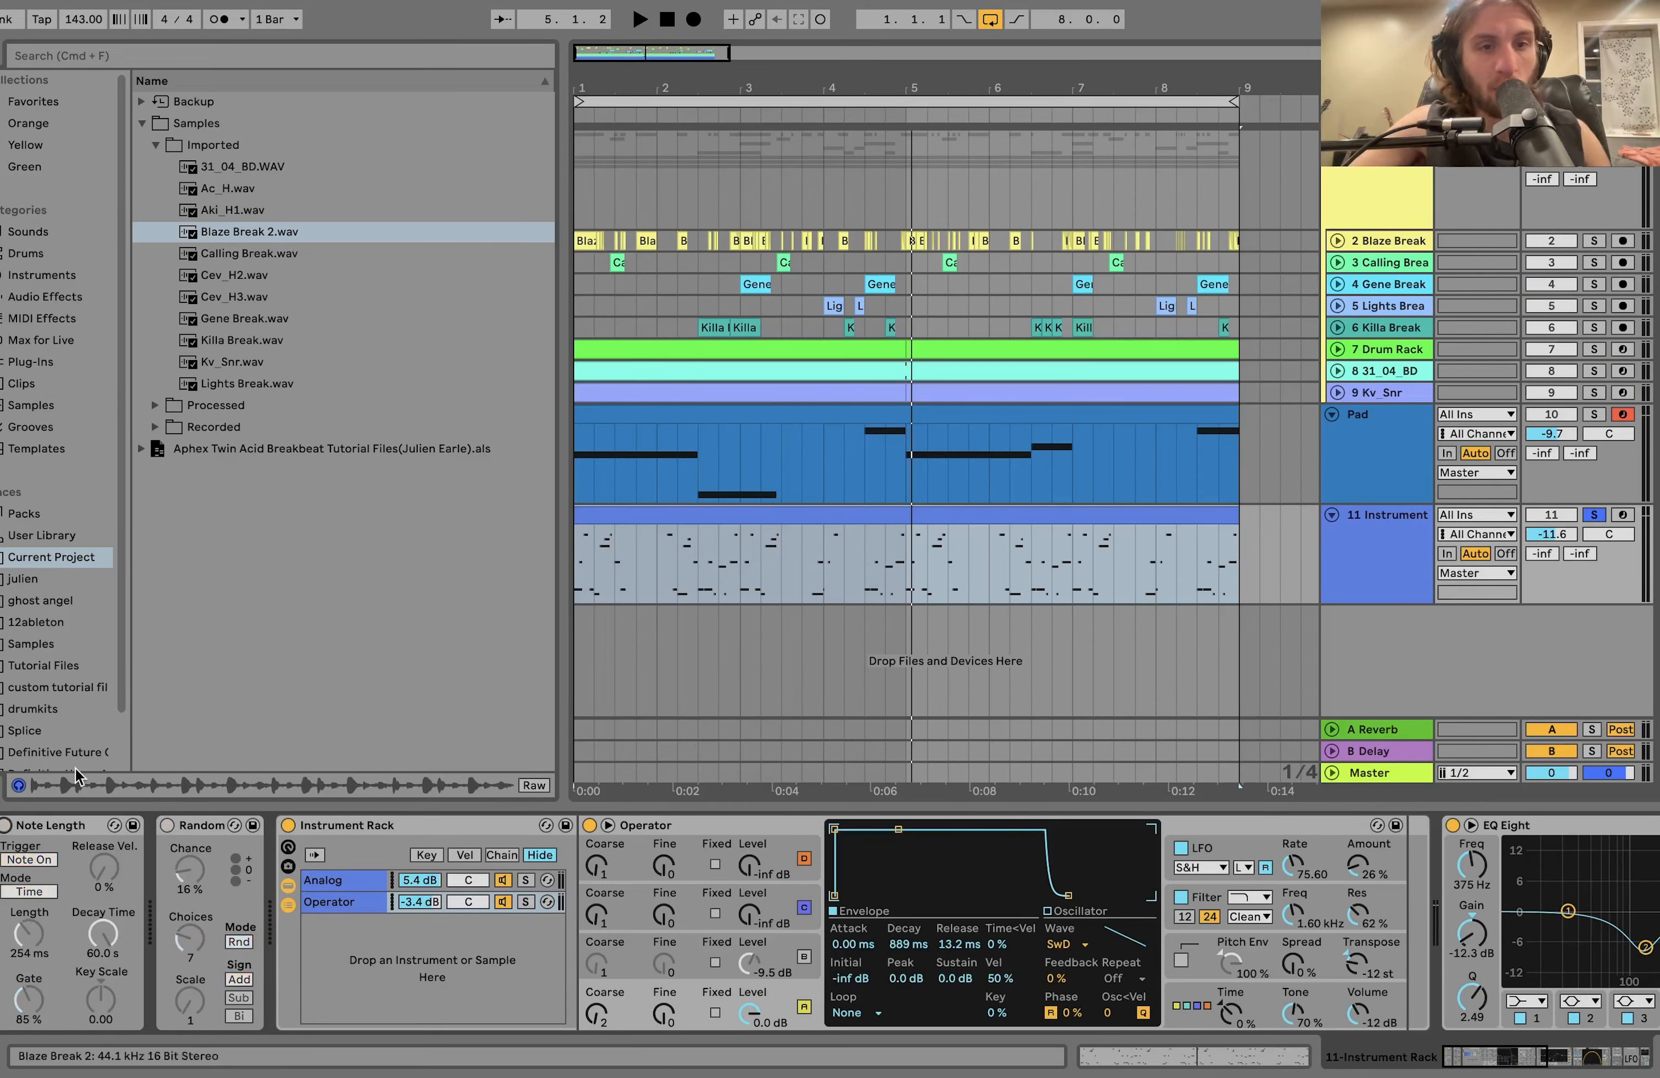
Play the track 11 Instrument clip with its notes open and fold the note editor to the used keys.
key(space)
double_click(659, 526)
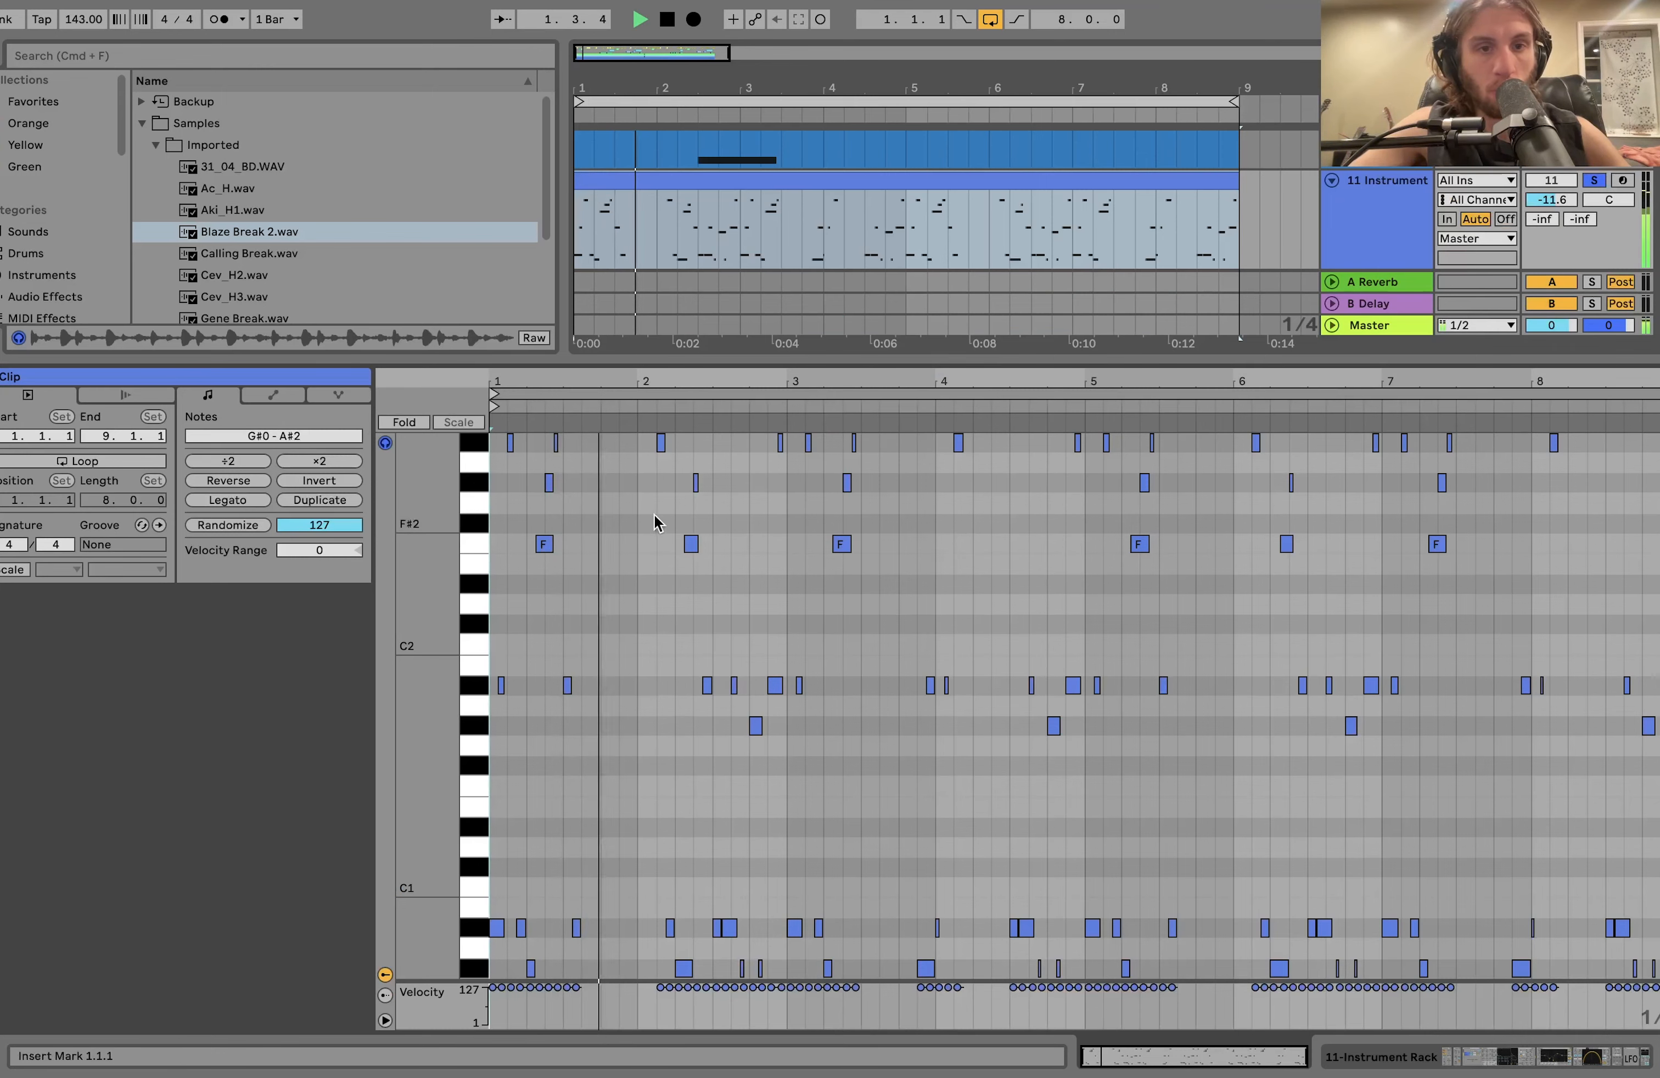
click(415, 424)
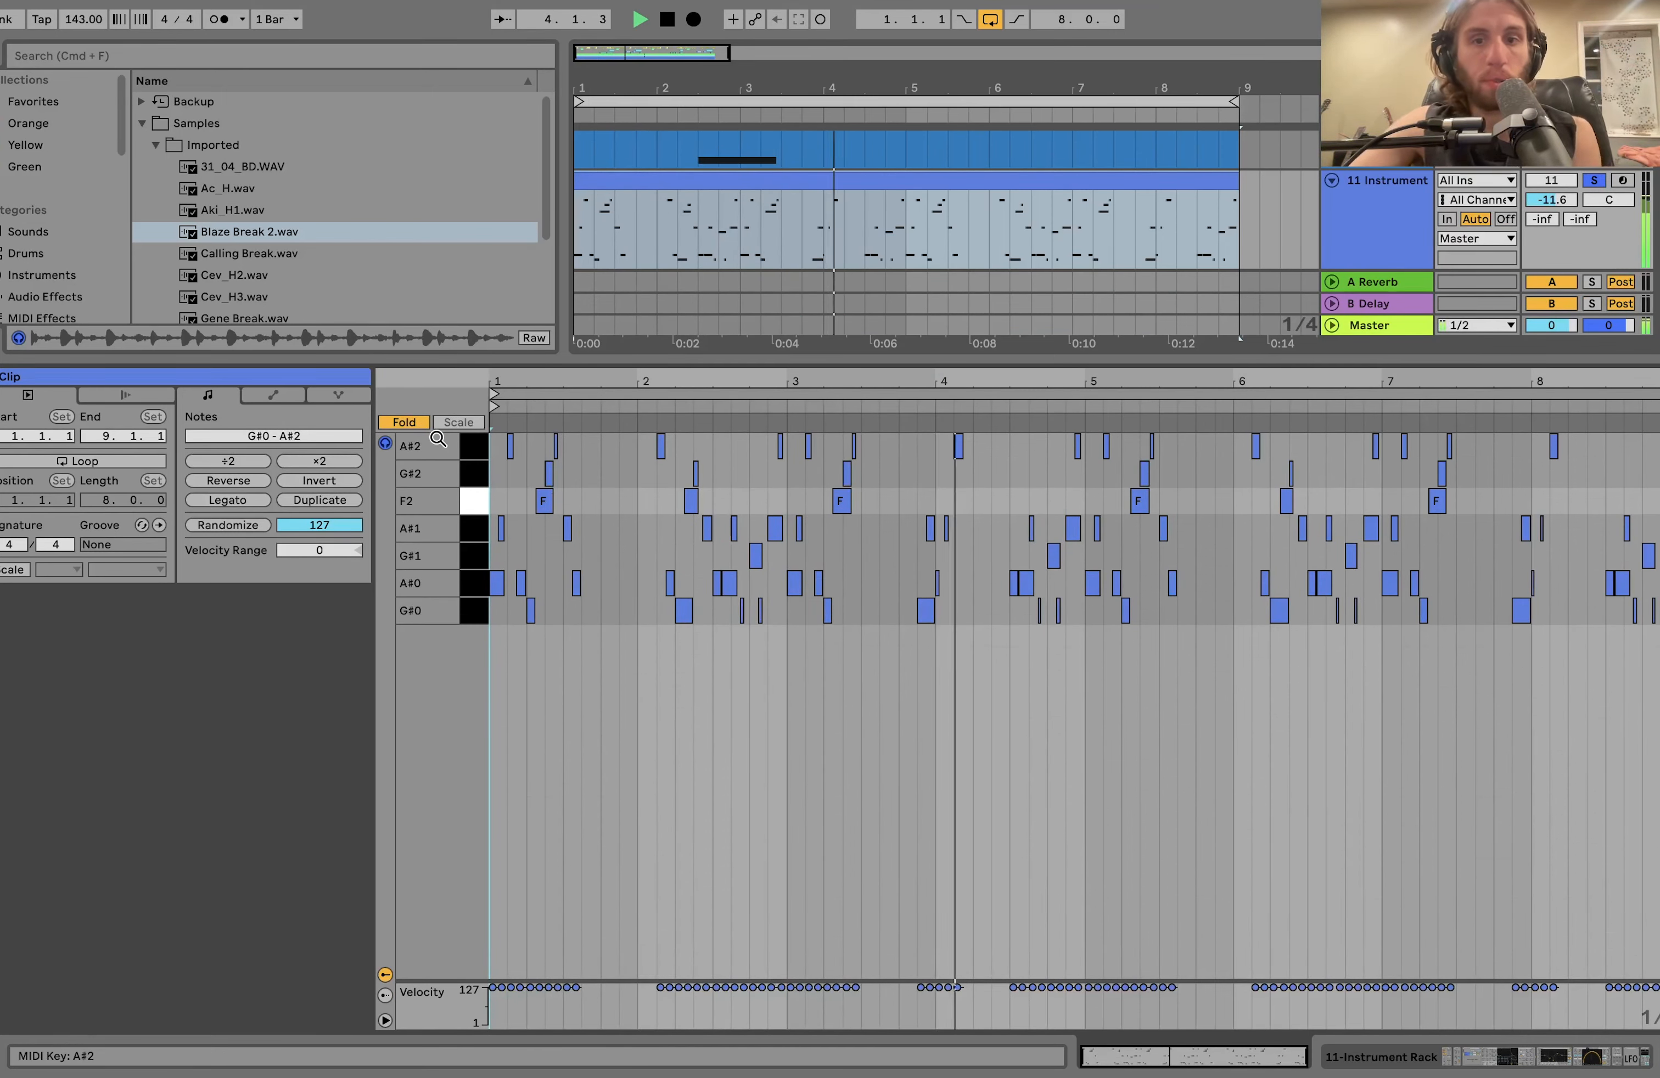
key(space)
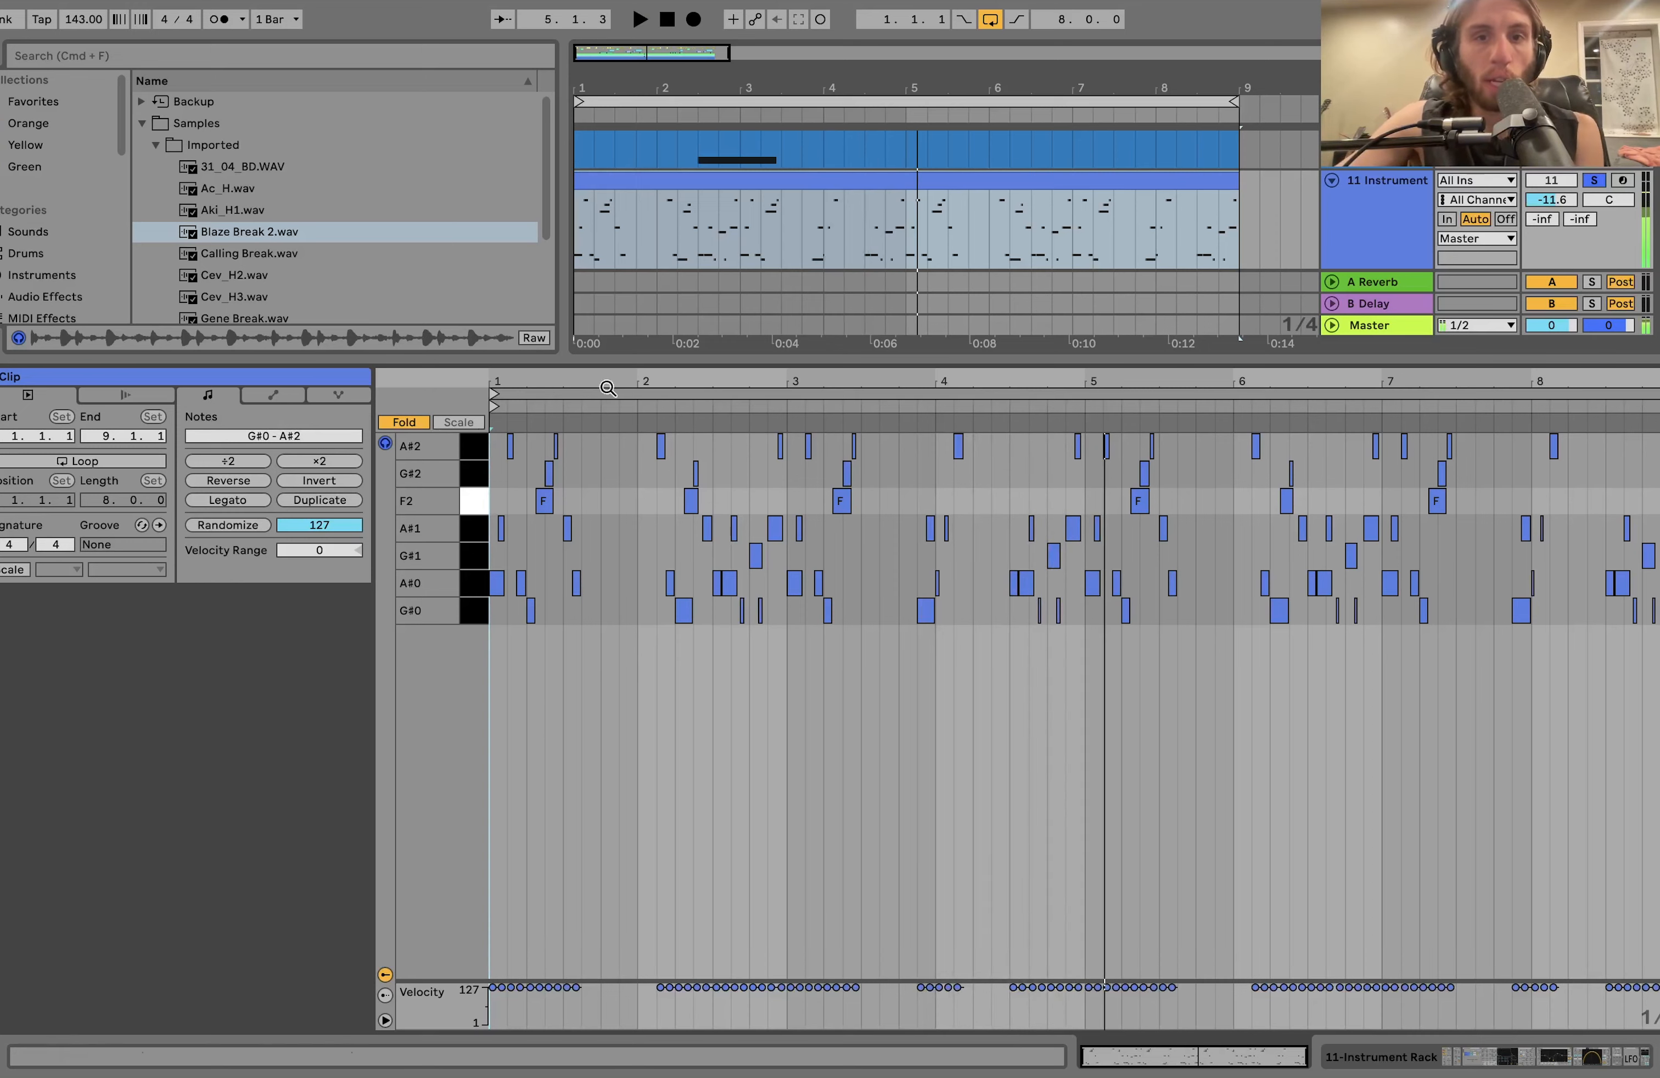
Solo the drum group alongside track 11 Instrument, play them together, and hide the device view.
click(1390, 244)
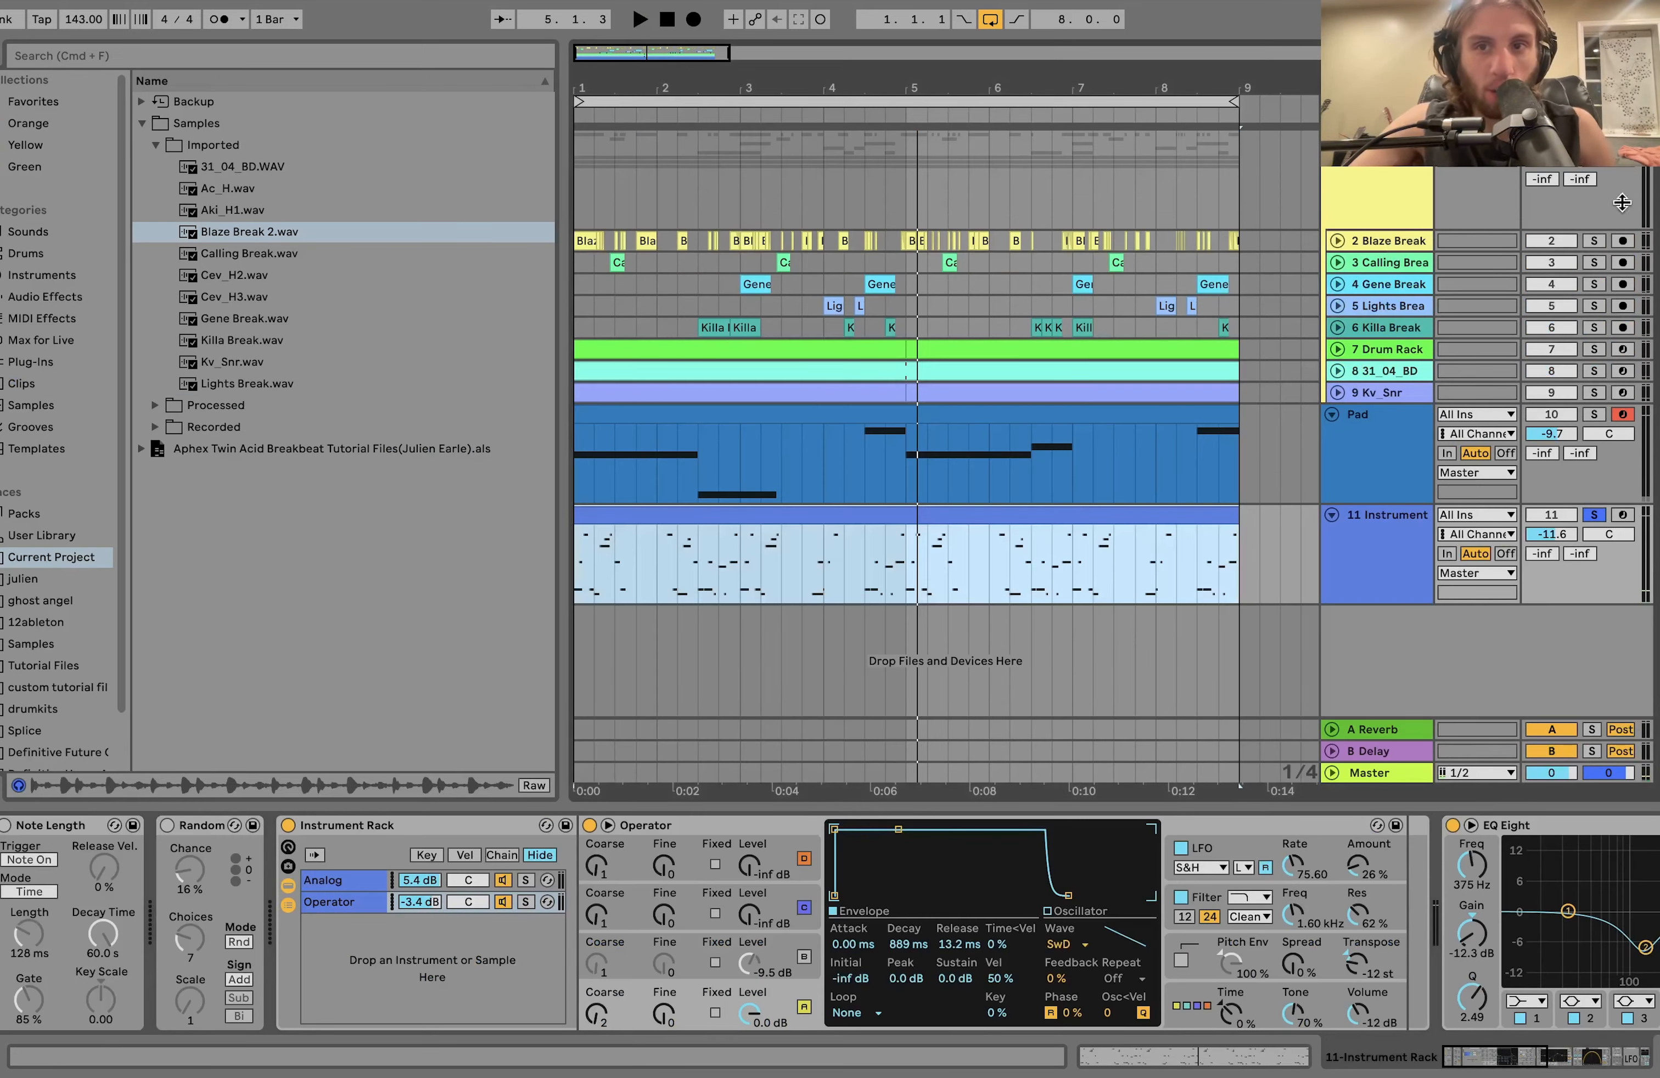
click(1552, 140)
mouse_move(28, 934)
mouse_down()
mouse_move(29, 975)
mouse_move(29, 913)
mouse_up()
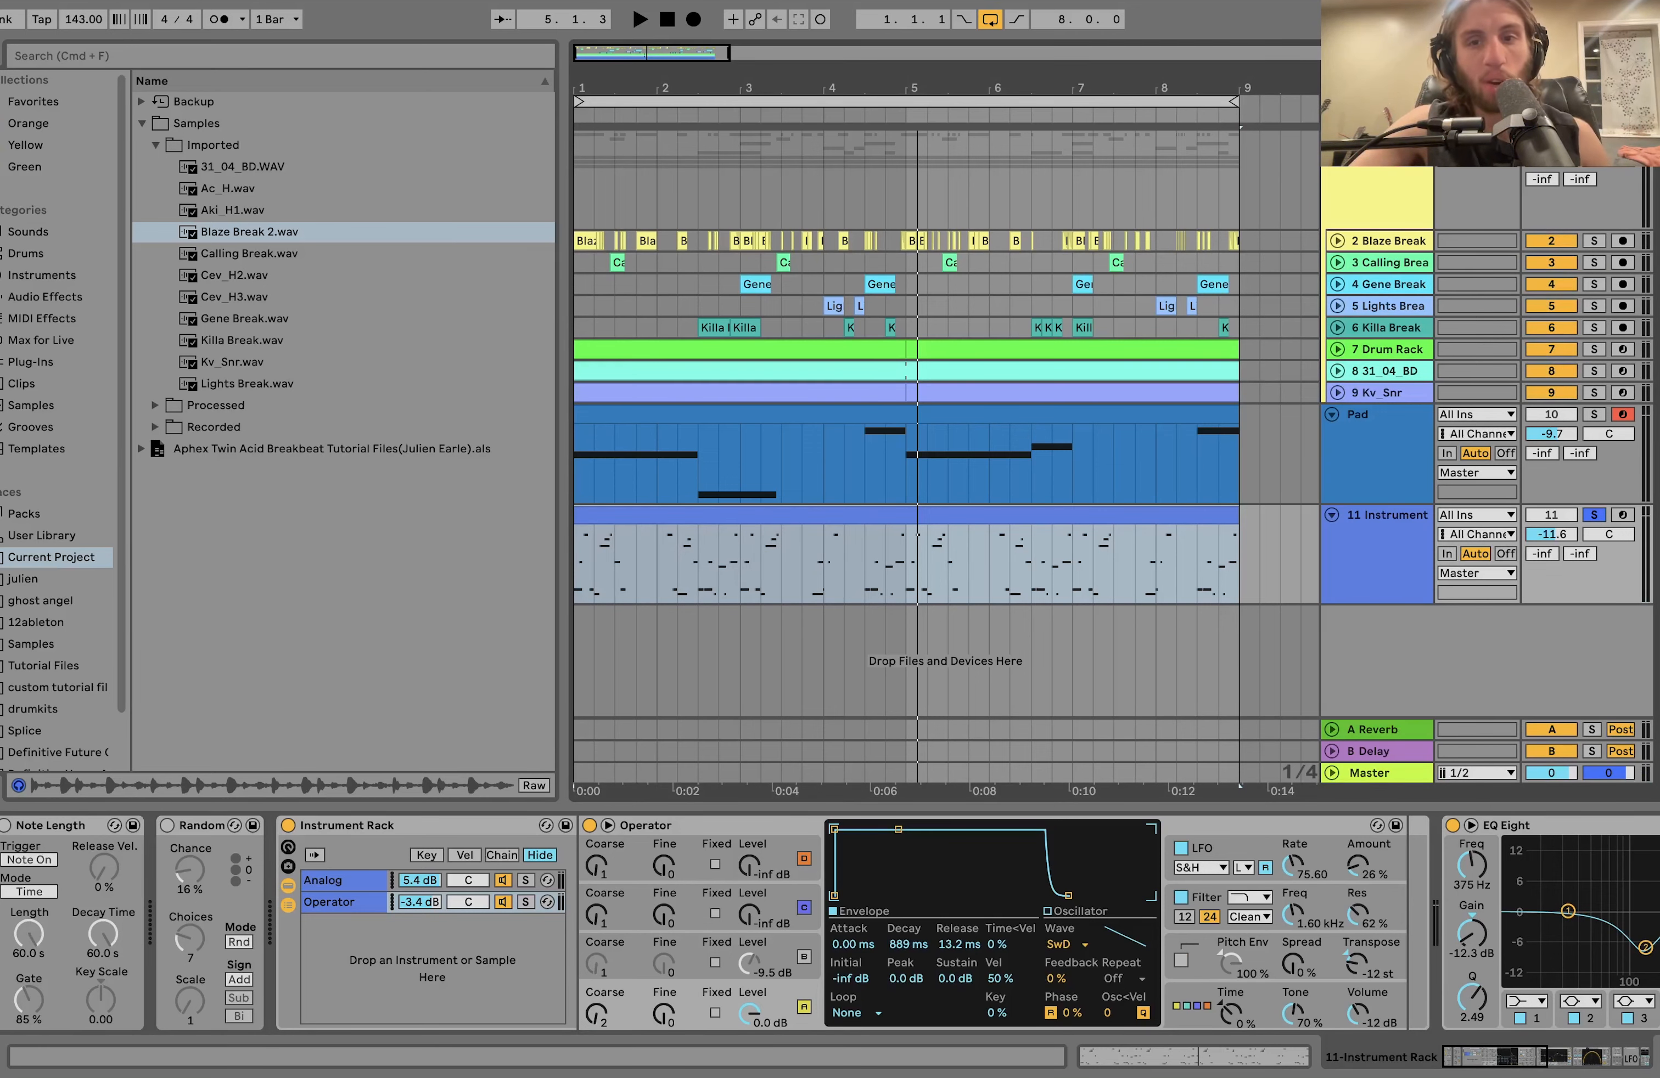
key(space)
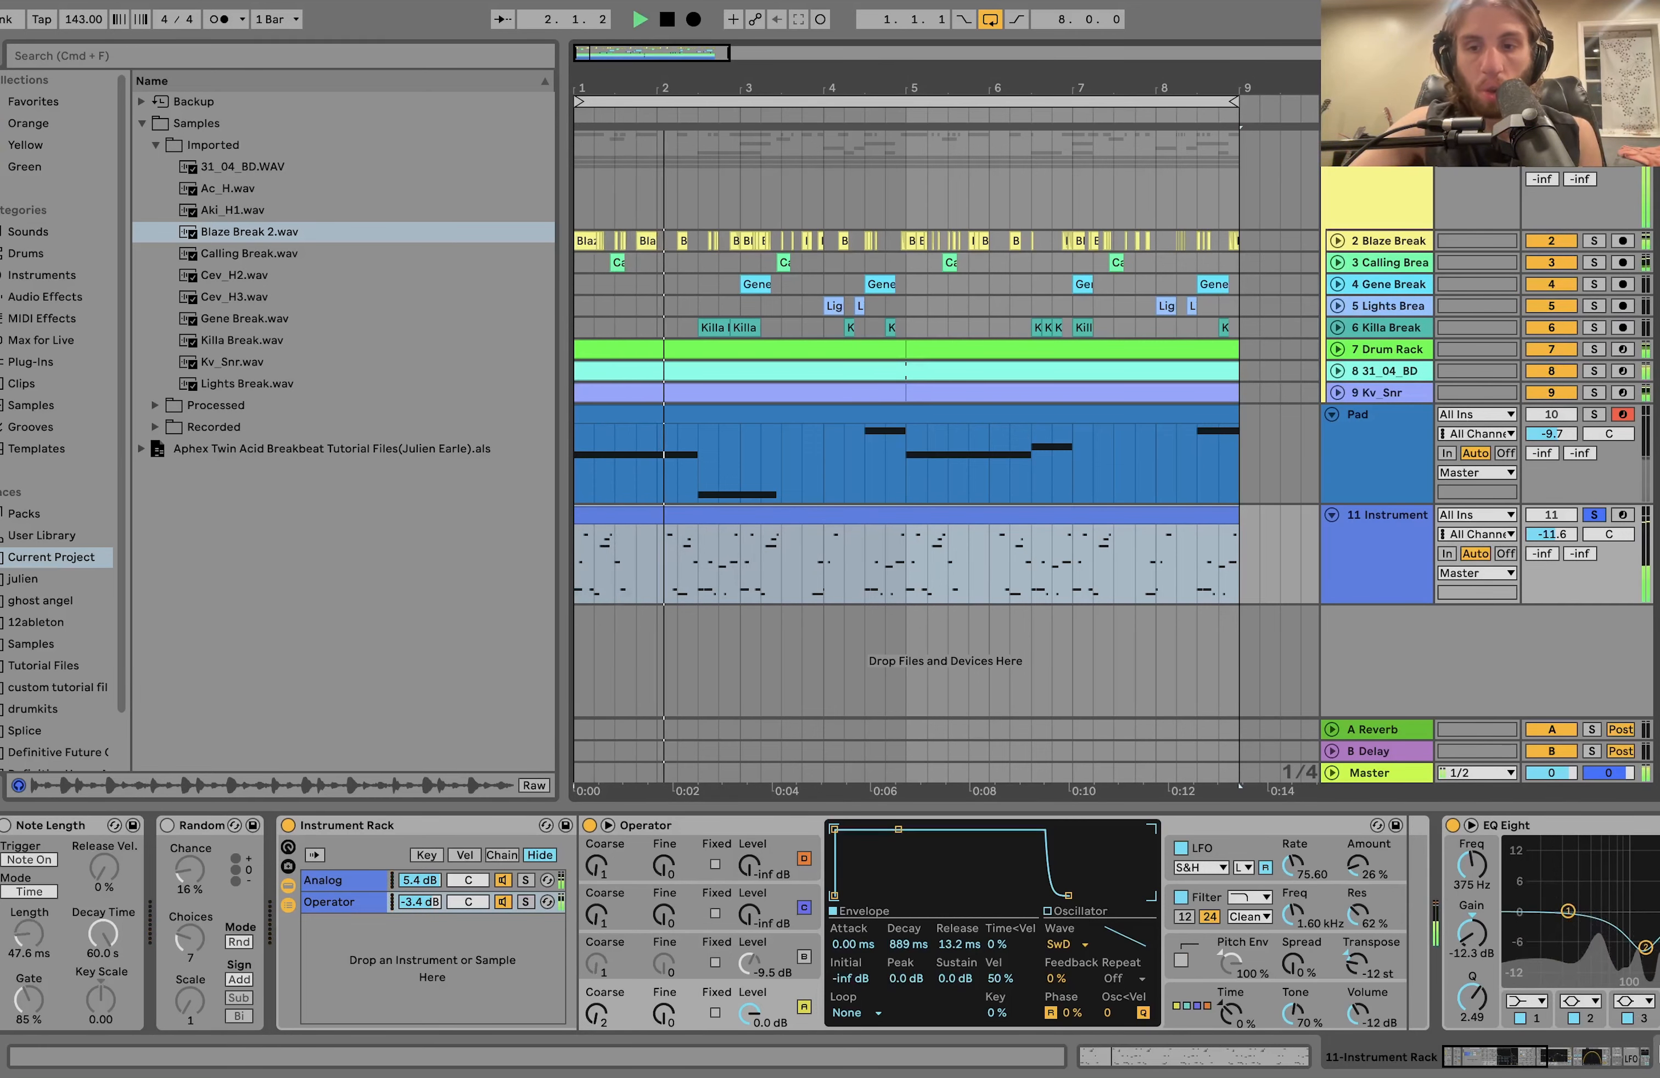
click(1658, 1056)
key(space)
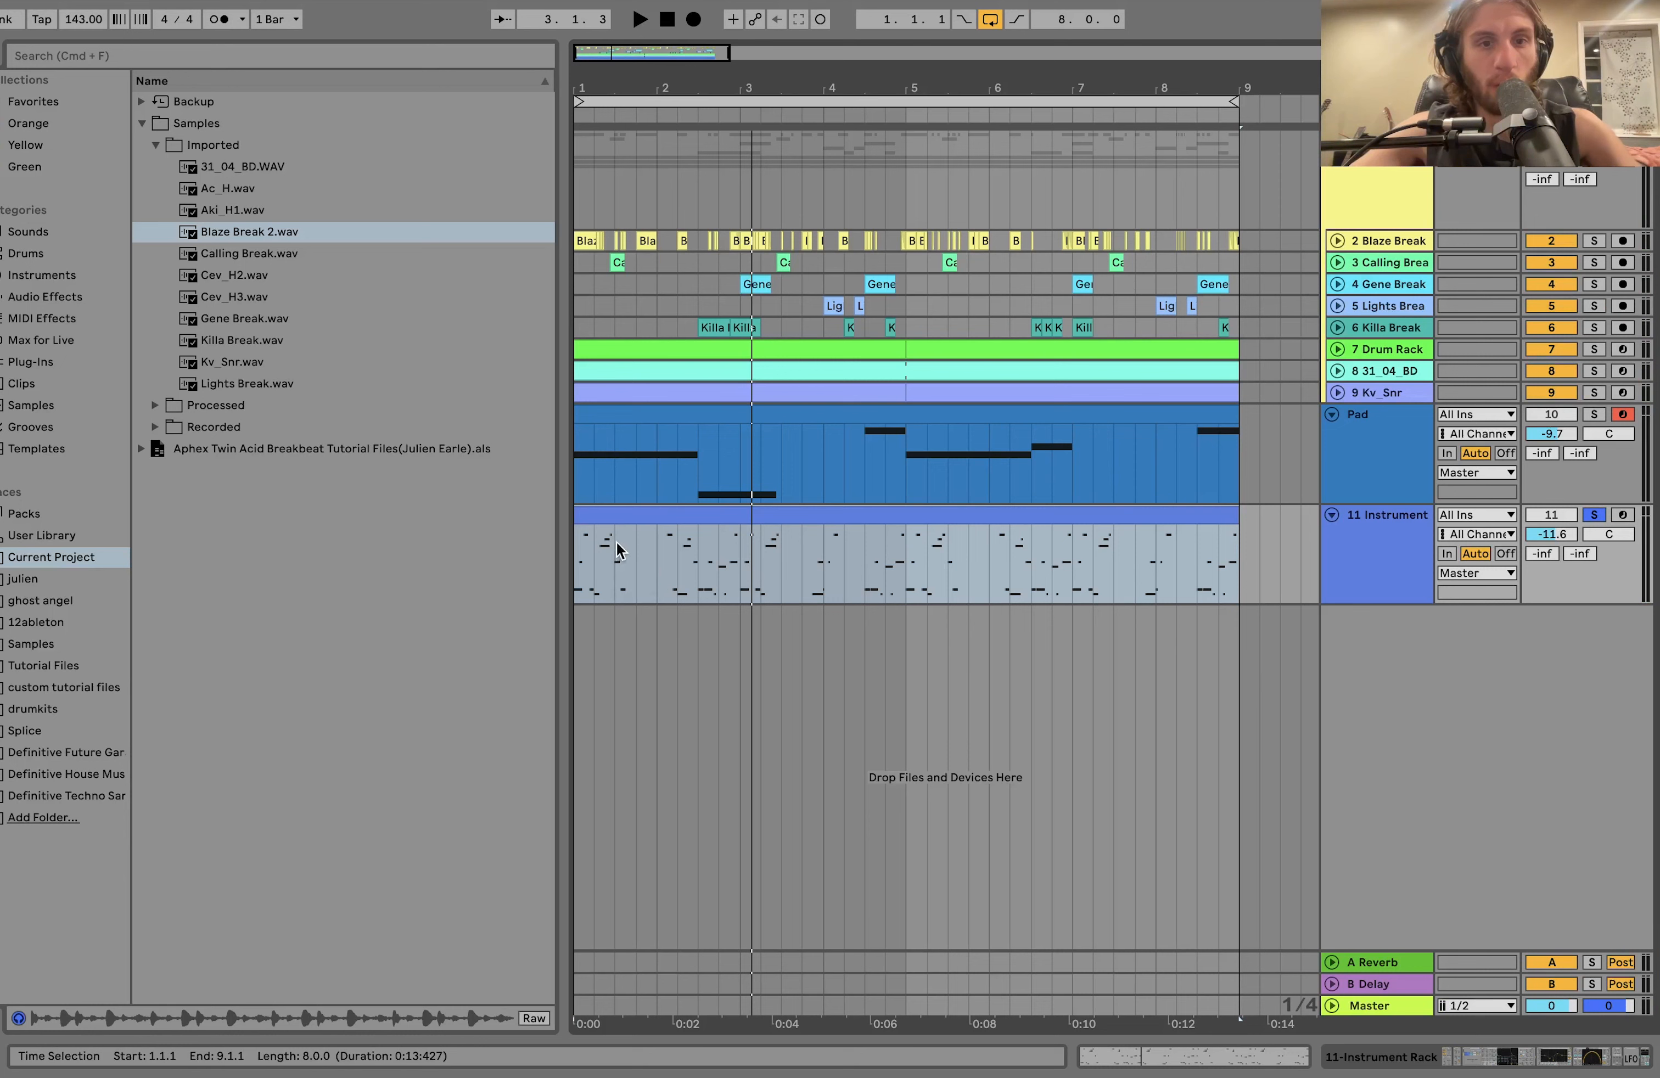
Highlight the Instrument clip's gaps at 1.3.1–2.1.1 and 3.3.1–4.1.1, then select the whole clip and play it with the drums.
drag(628, 562, 576, 552)
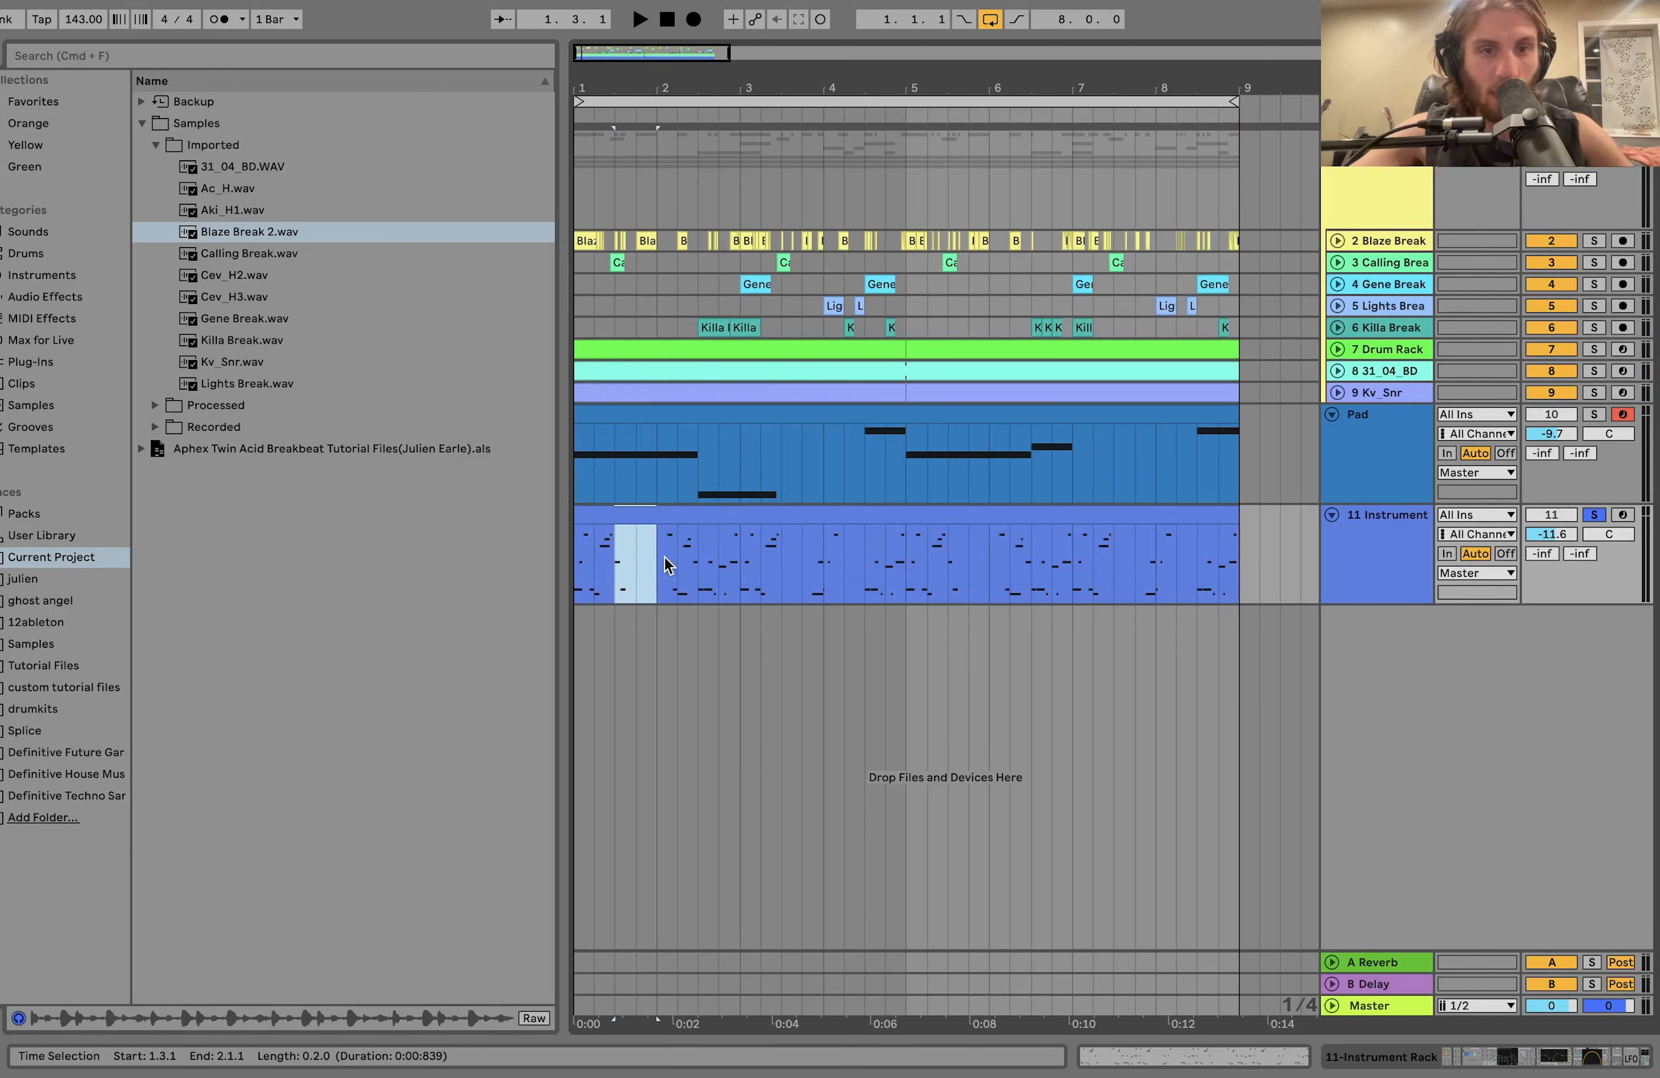
drag(664, 558, 820, 575)
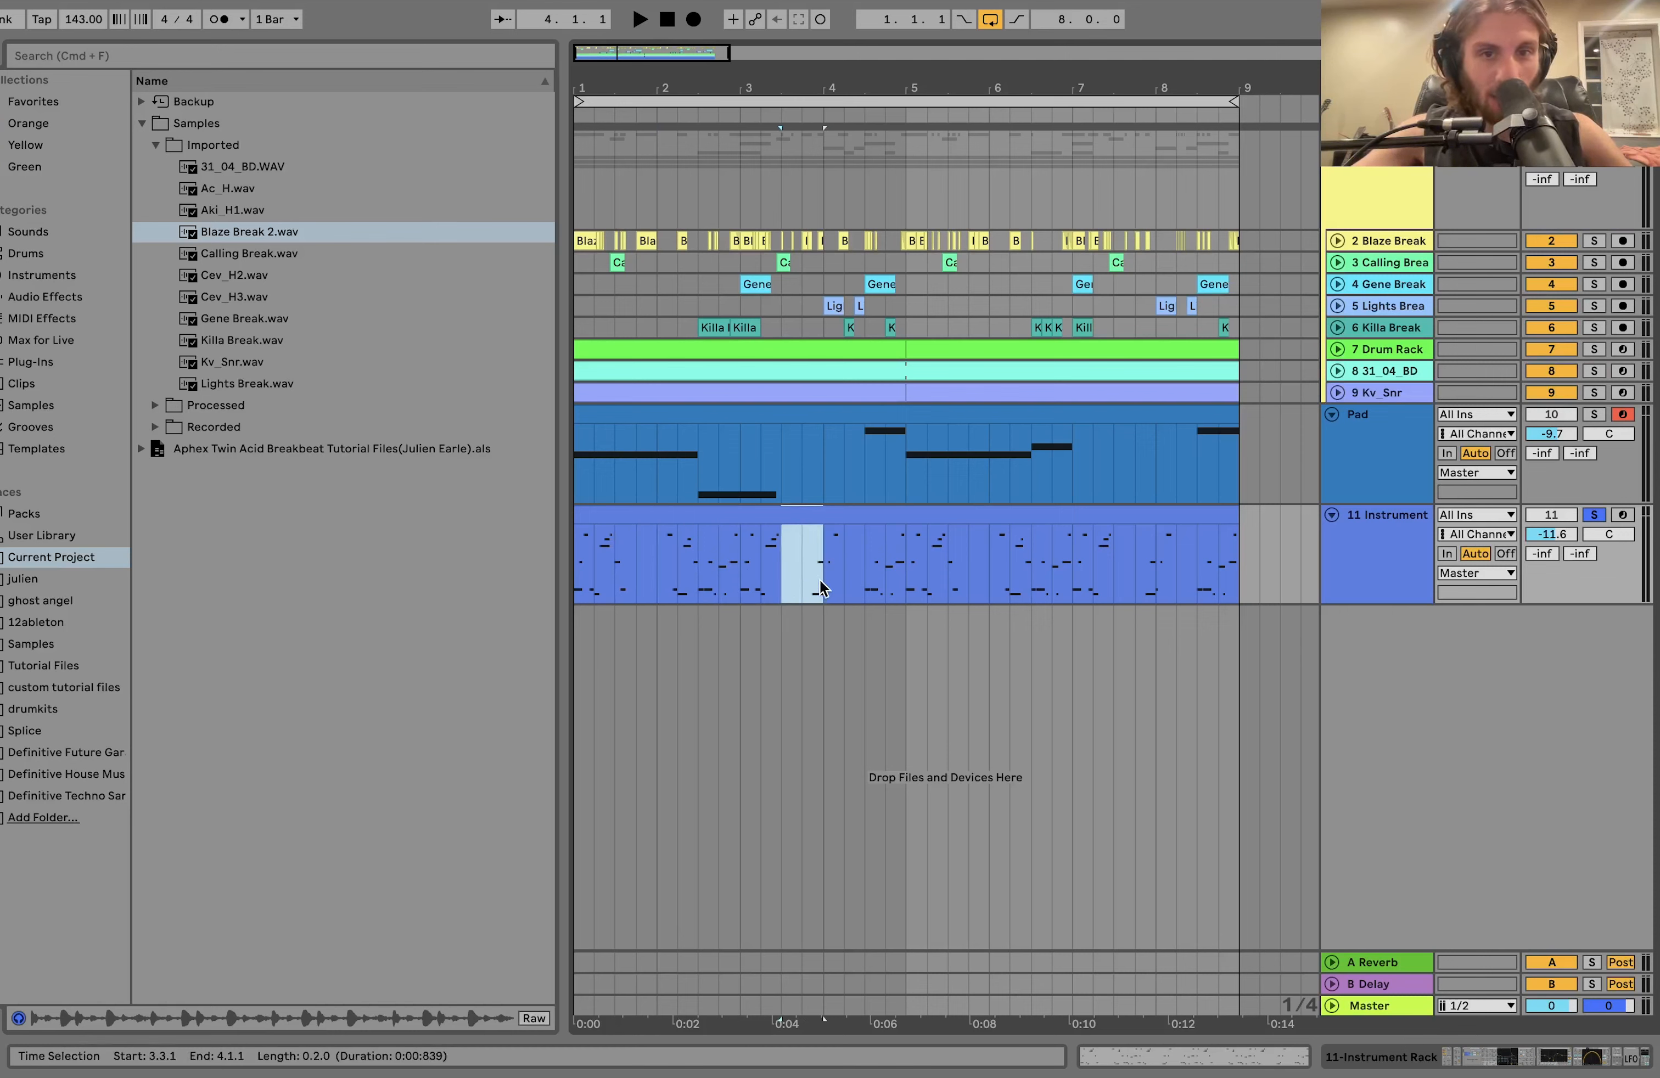
click(708, 516)
key(space)
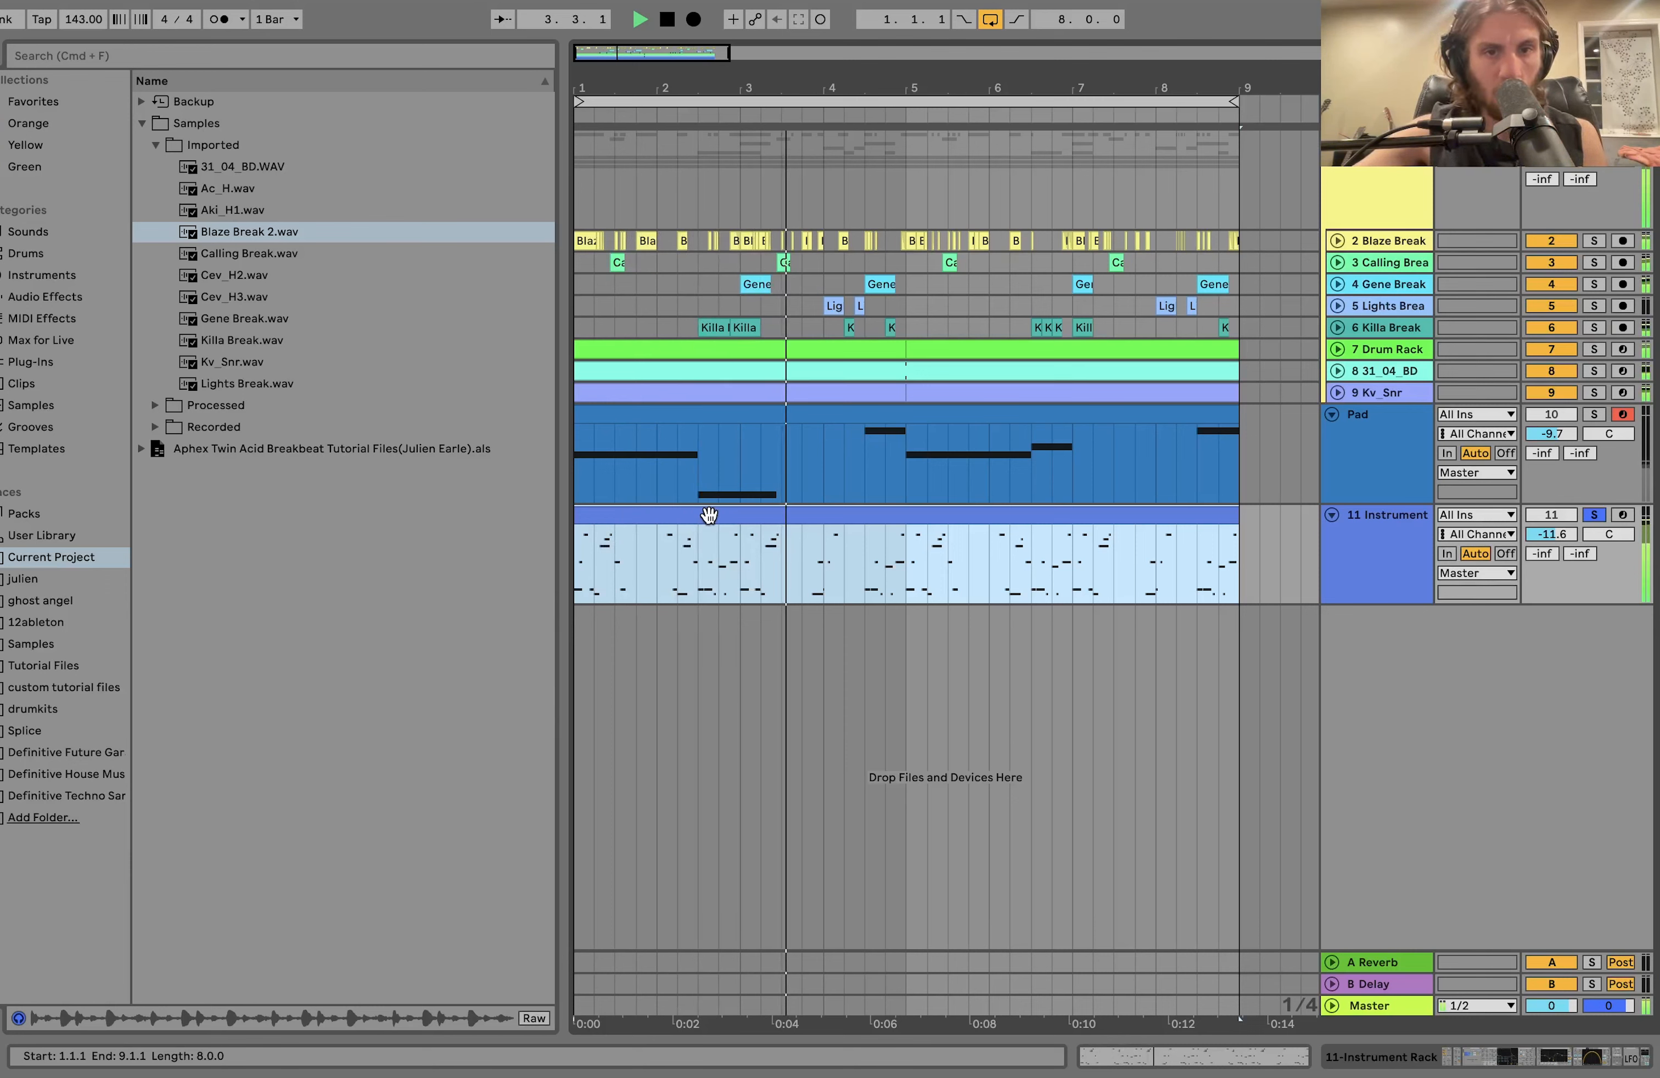
key(space)
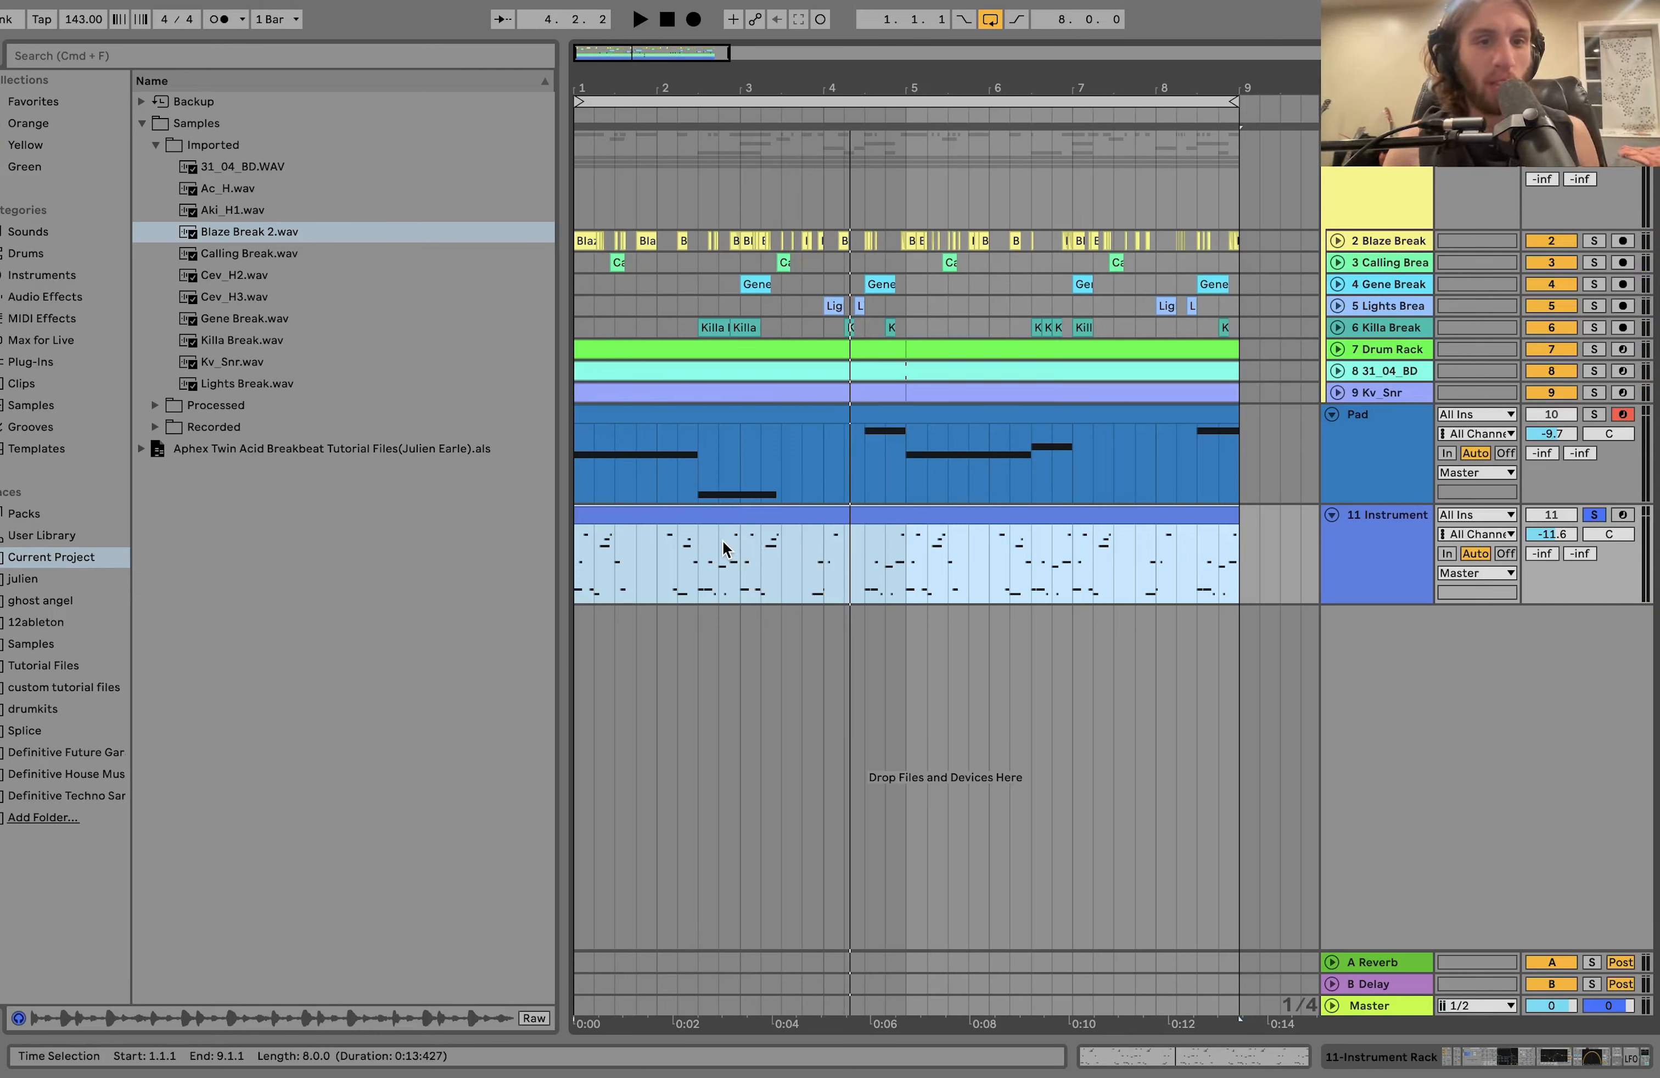
Open the notes of the 11 Instrument clip, enlarge bars 1 to 5 in the note editor, and play them.
double_click(686, 519)
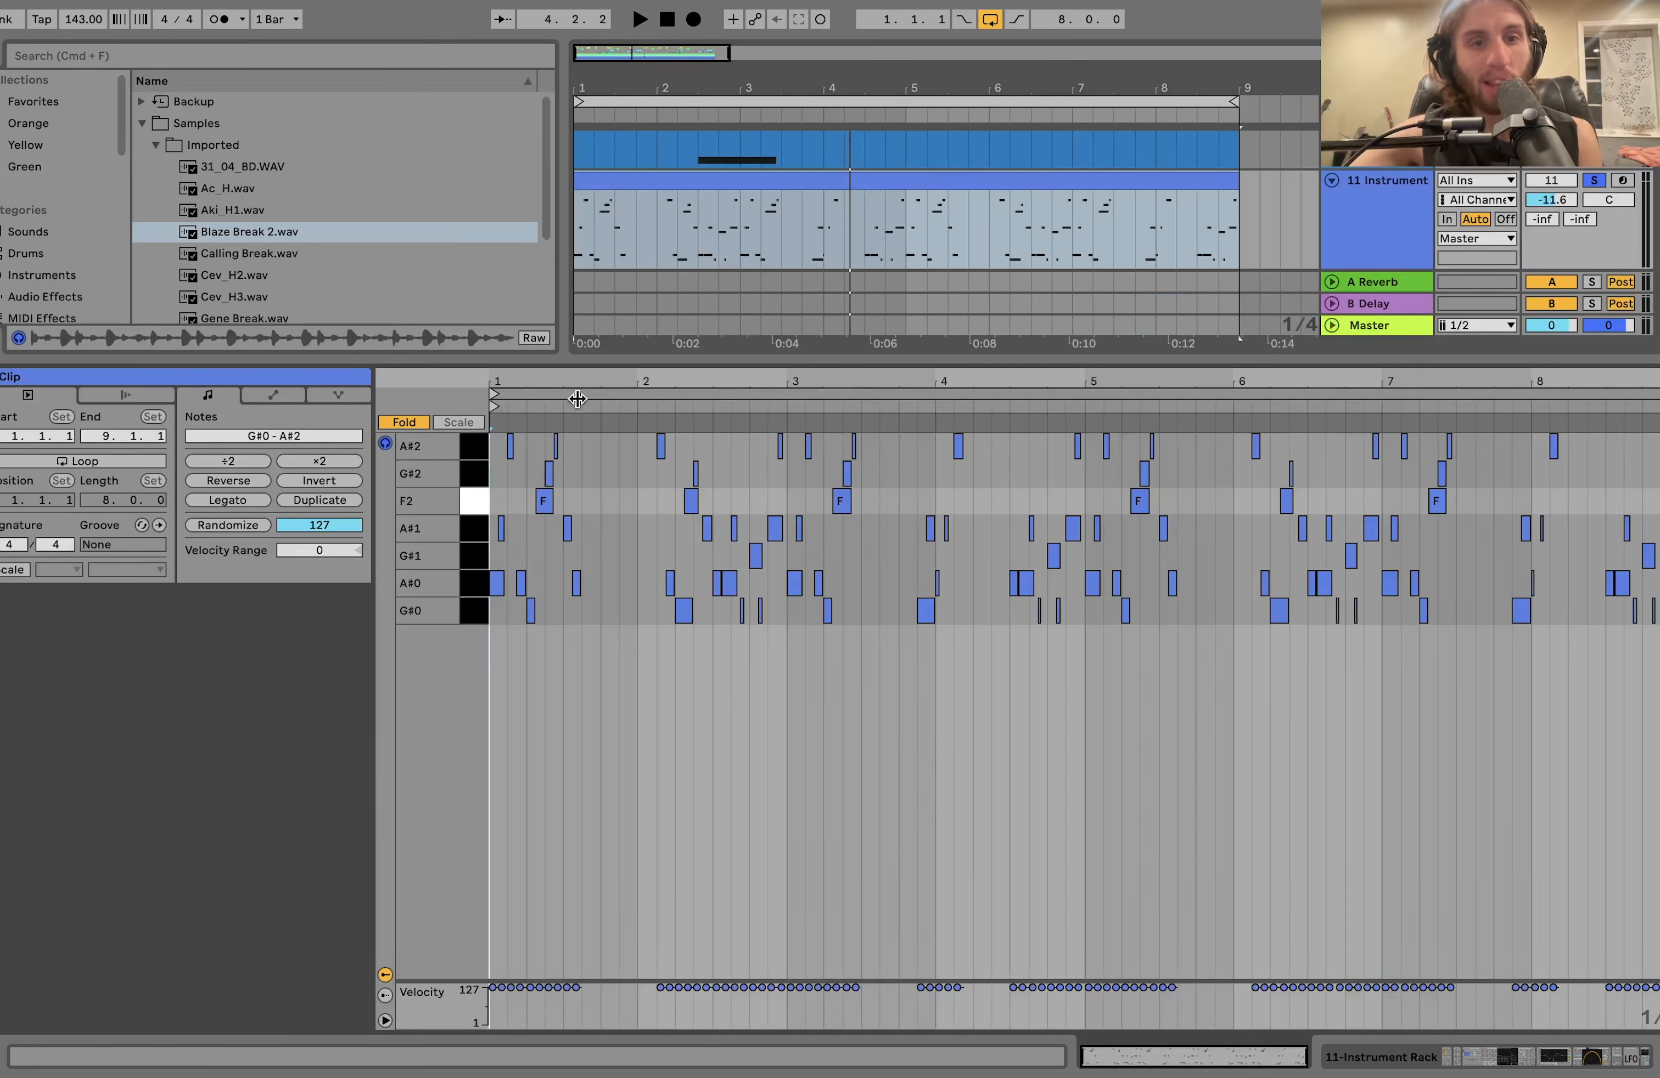
drag(540, 384, 567, 441)
key(space)
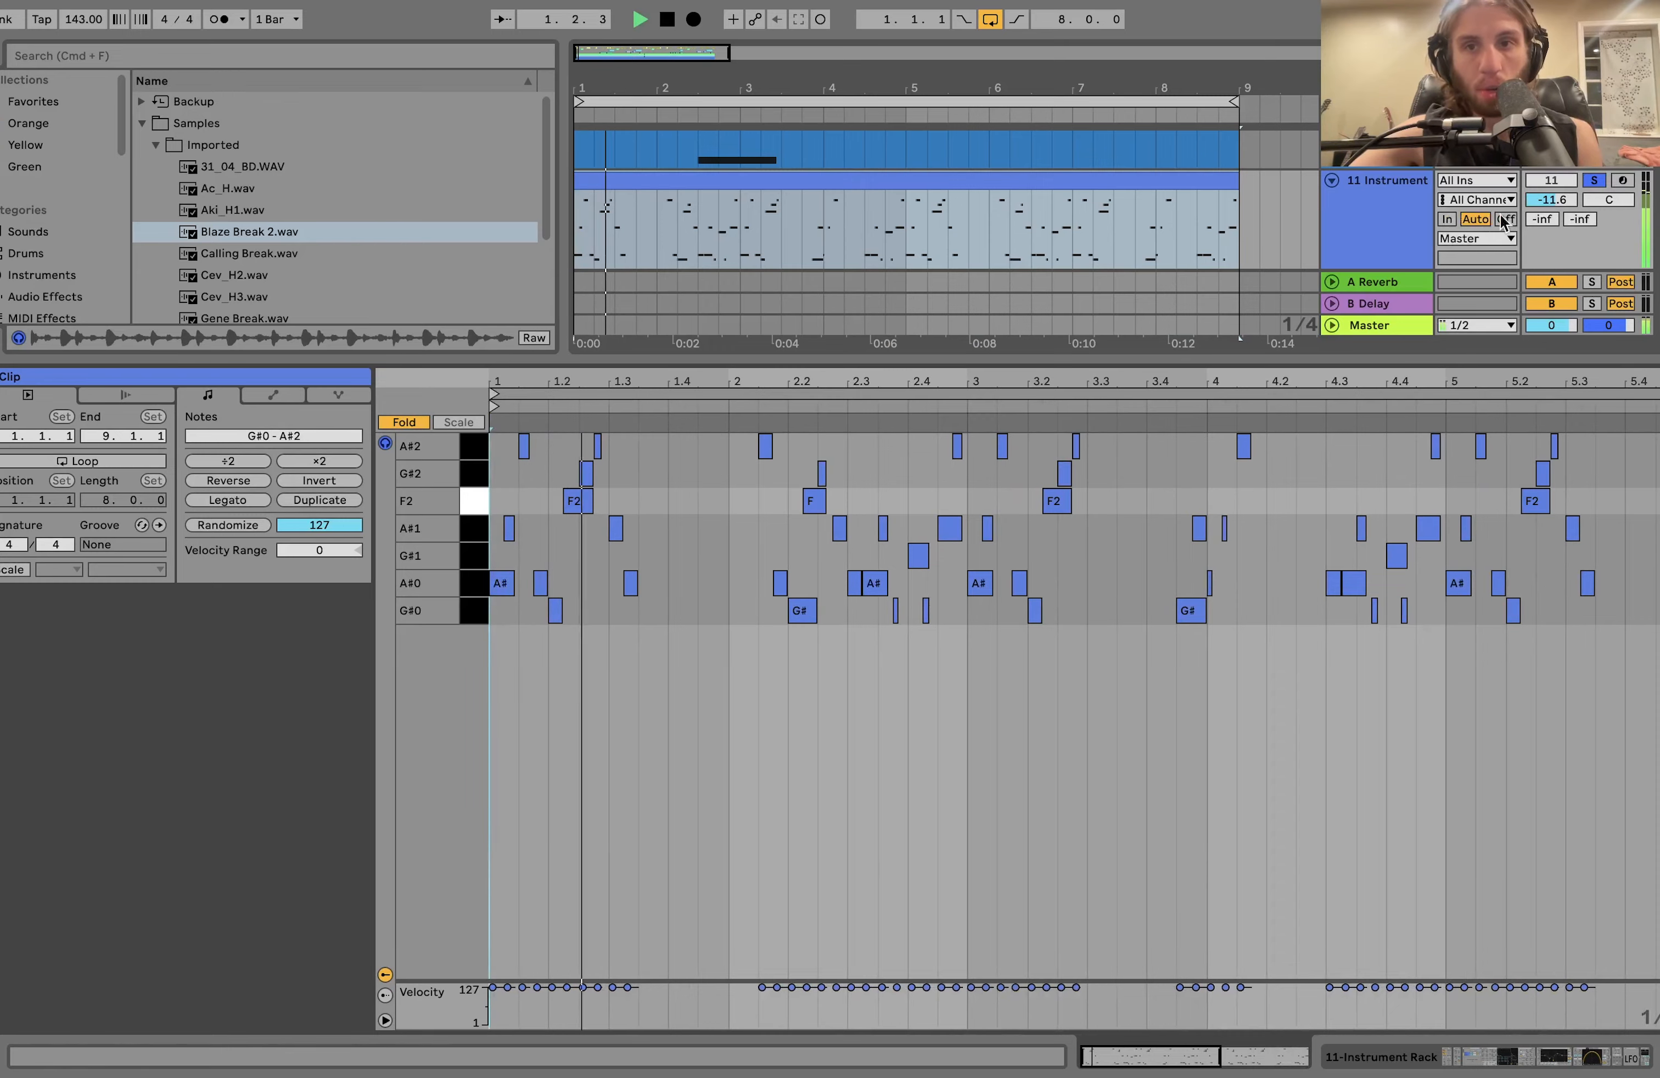
double_click(1383, 198)
key(space)
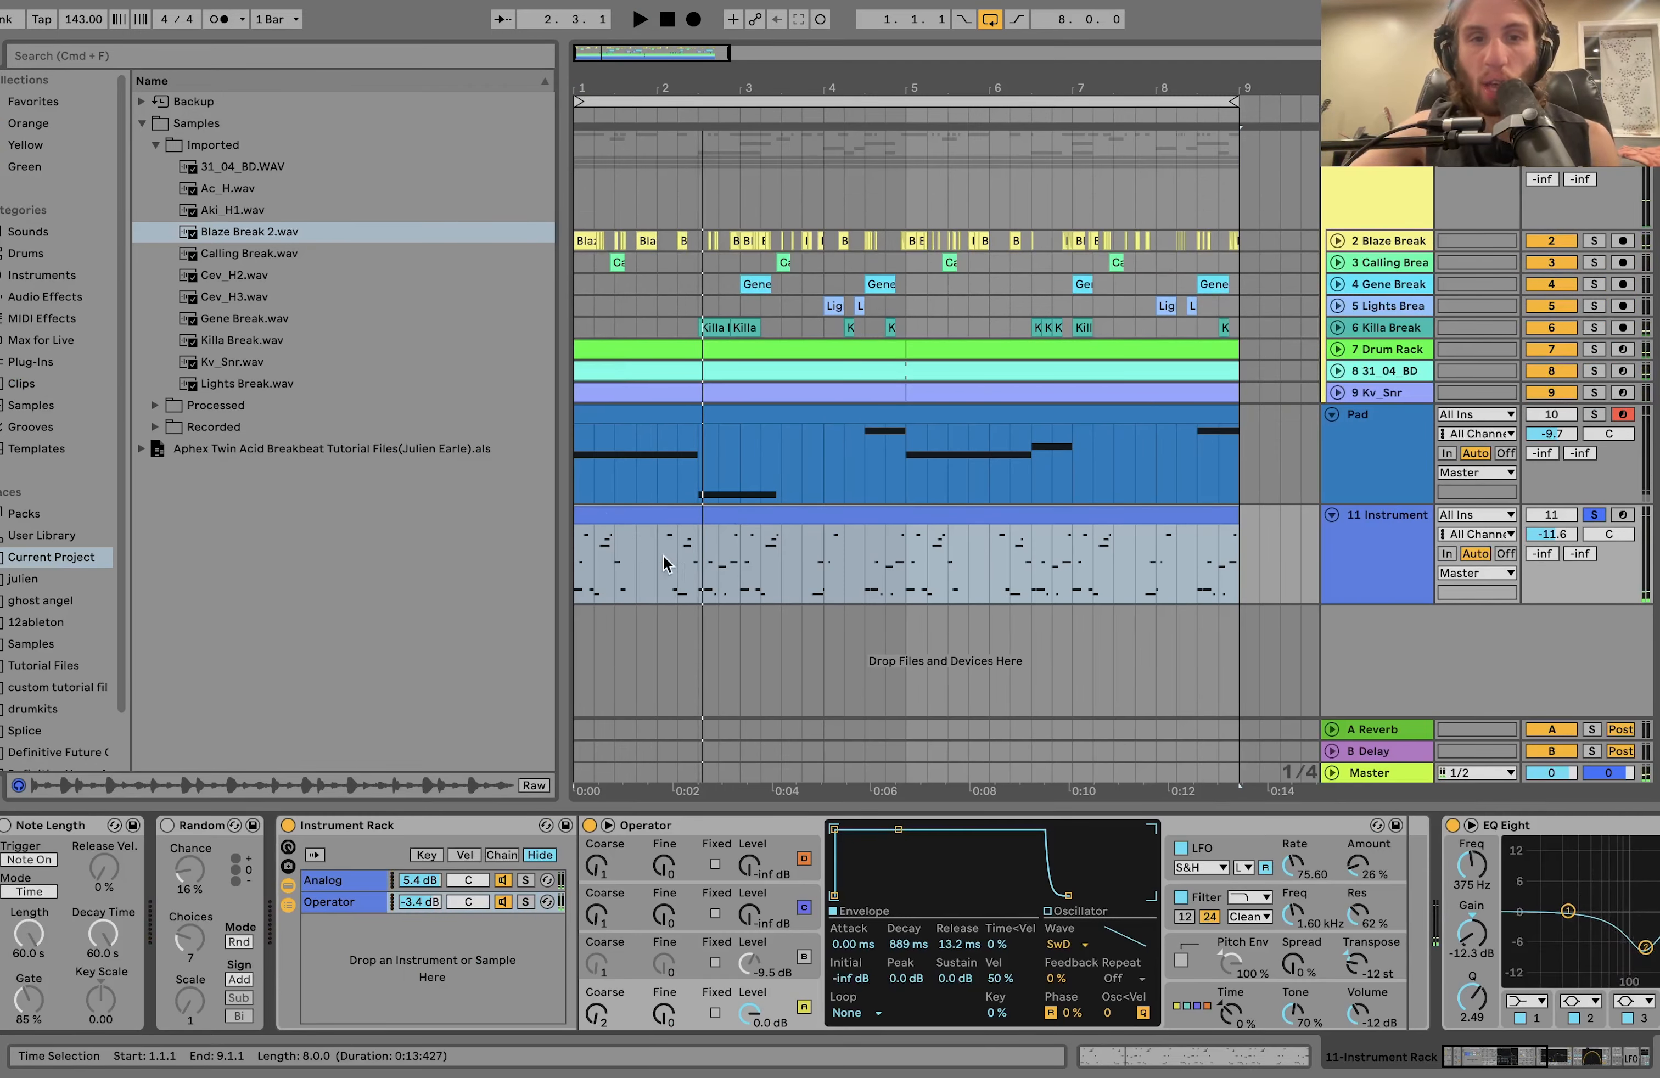
click(166, 826)
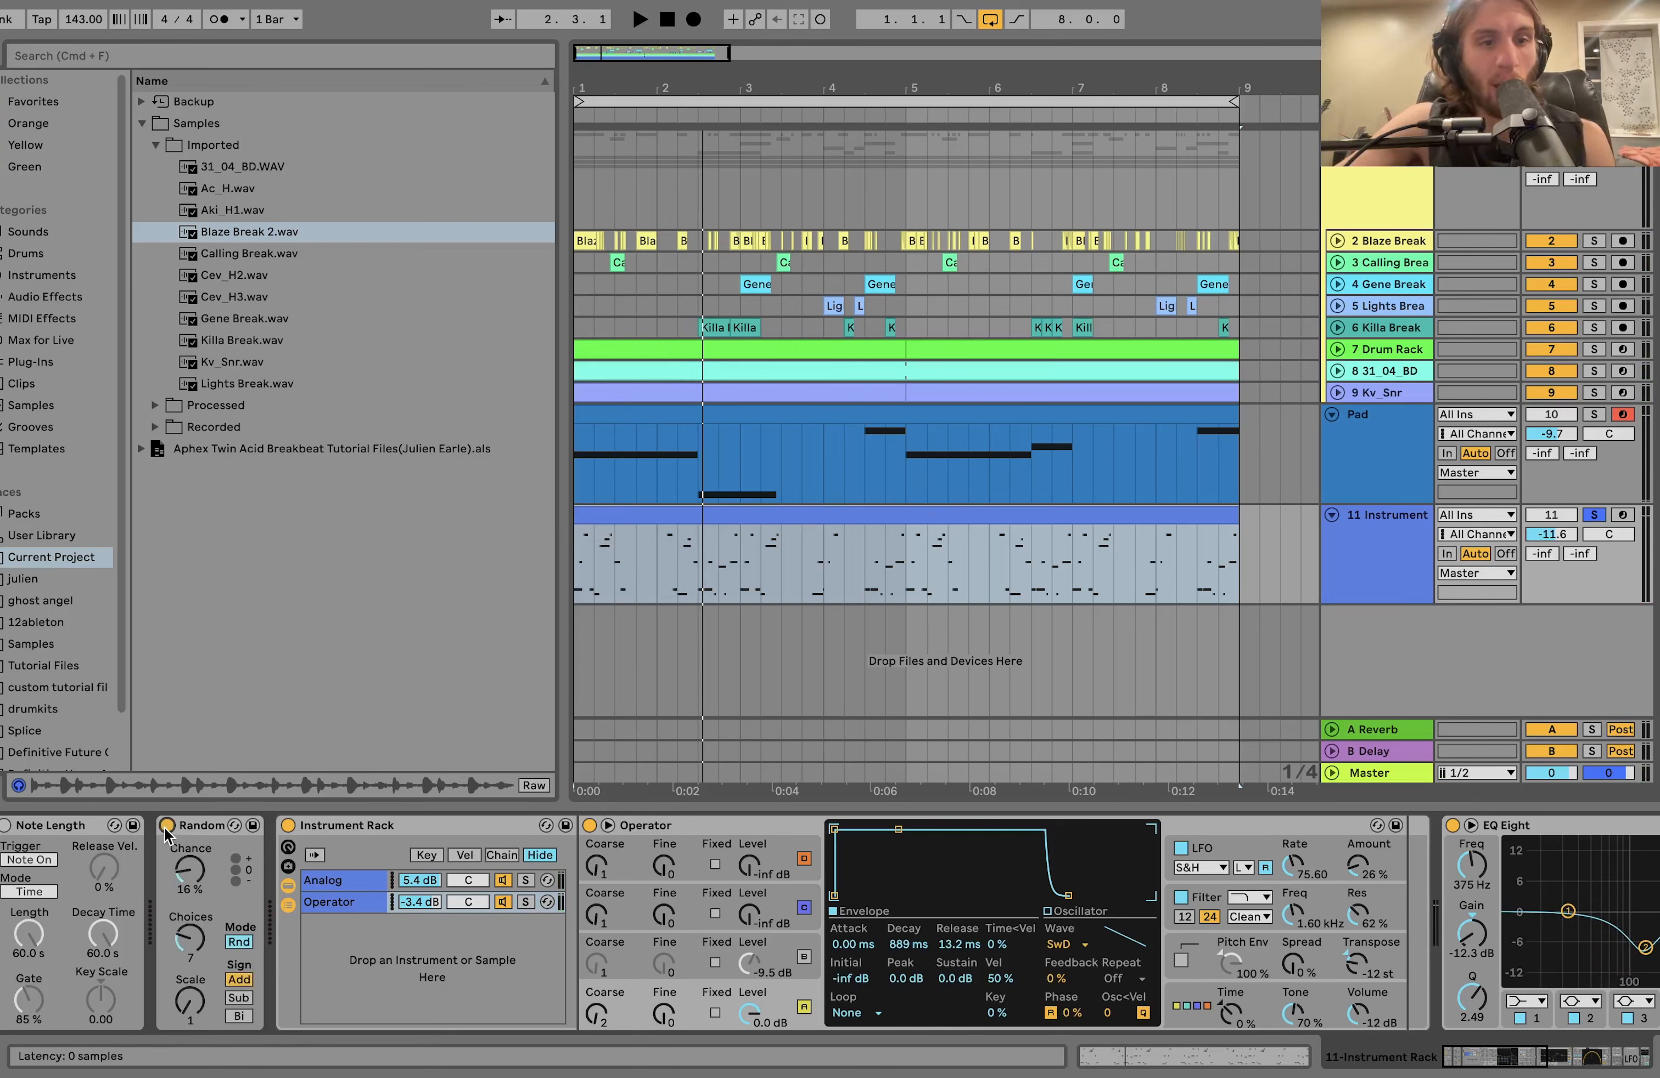
click(8, 826)
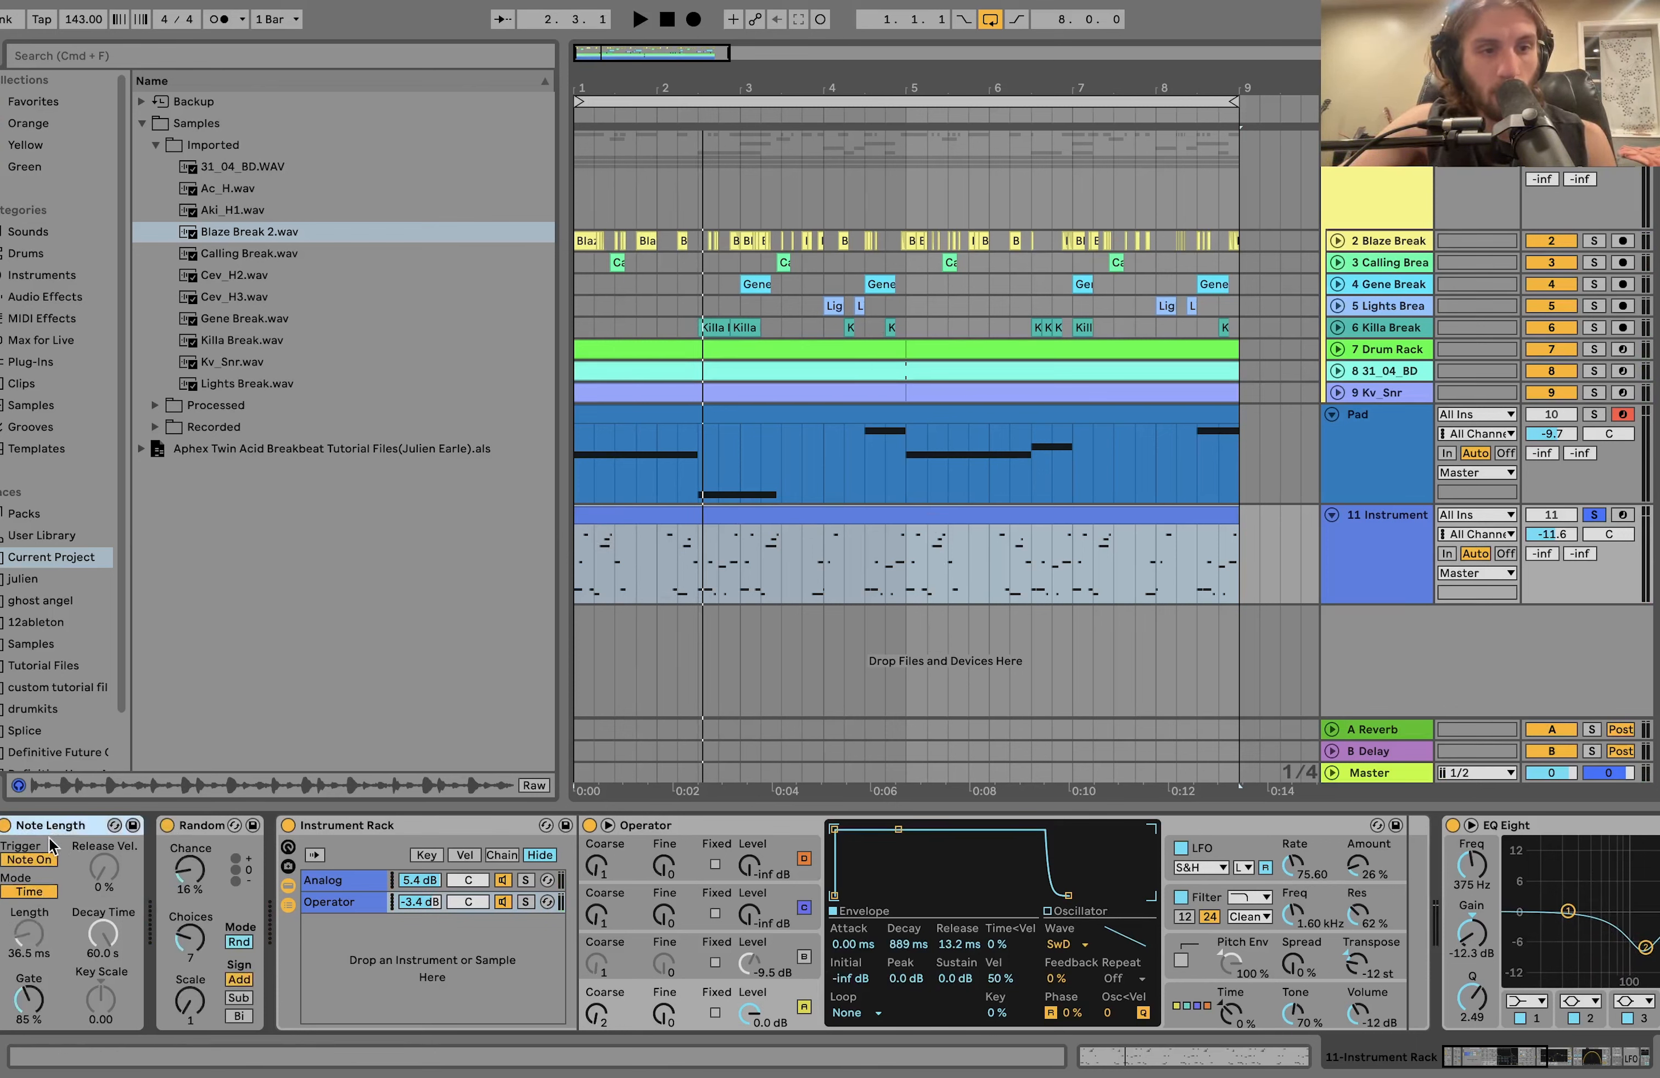
click(167, 826)
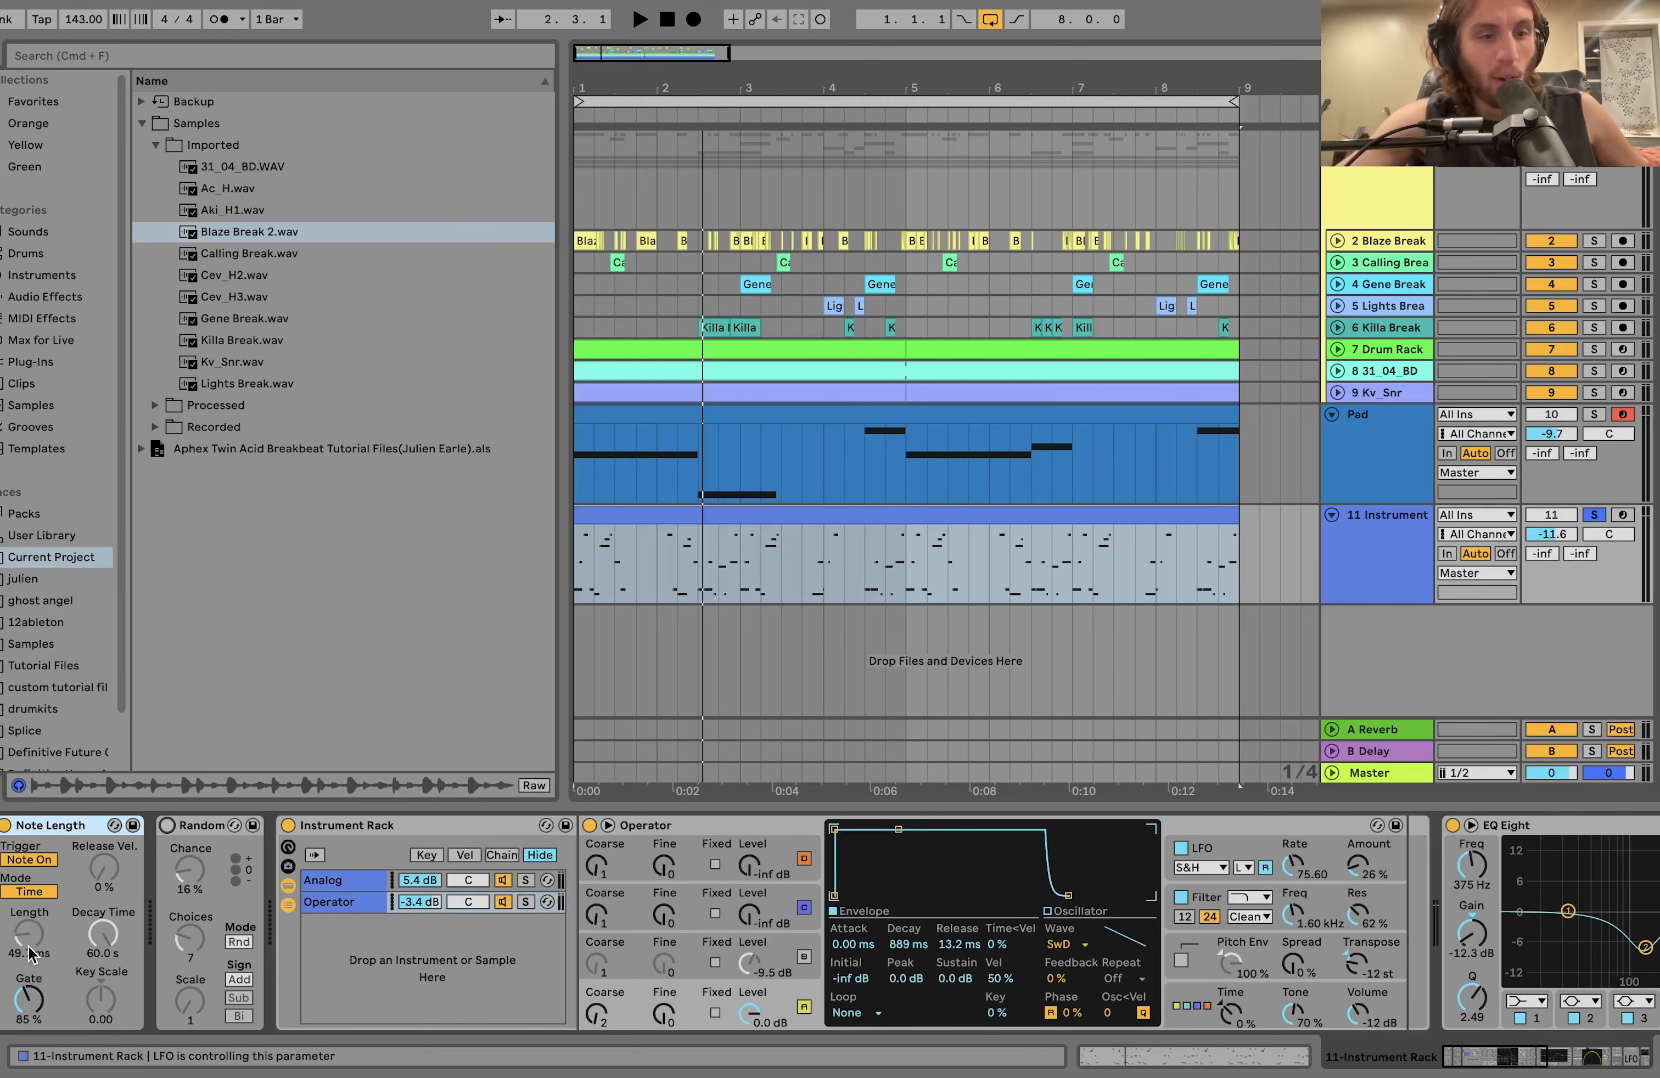
Examine the Random-shape LFO and the Note Length device's Length it controls, and play the clip with that modulation.
scroll(31, 946, right, 20)
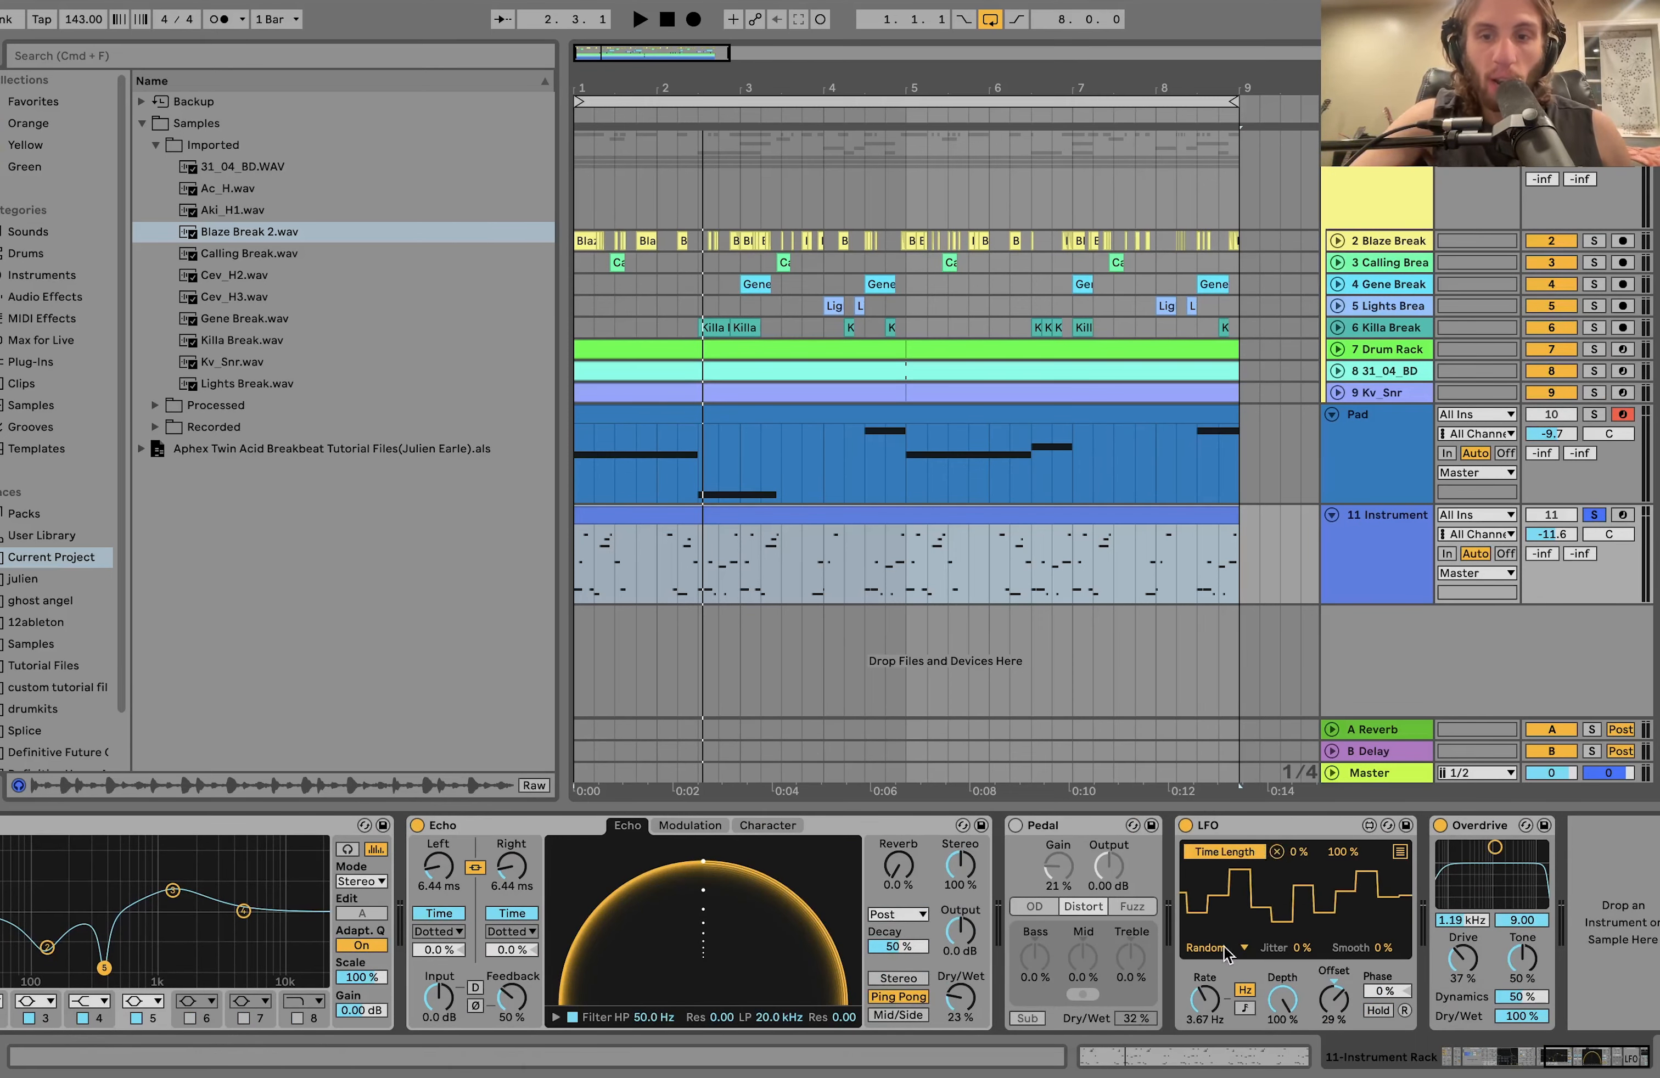
scroll(1240, 857, left, 20)
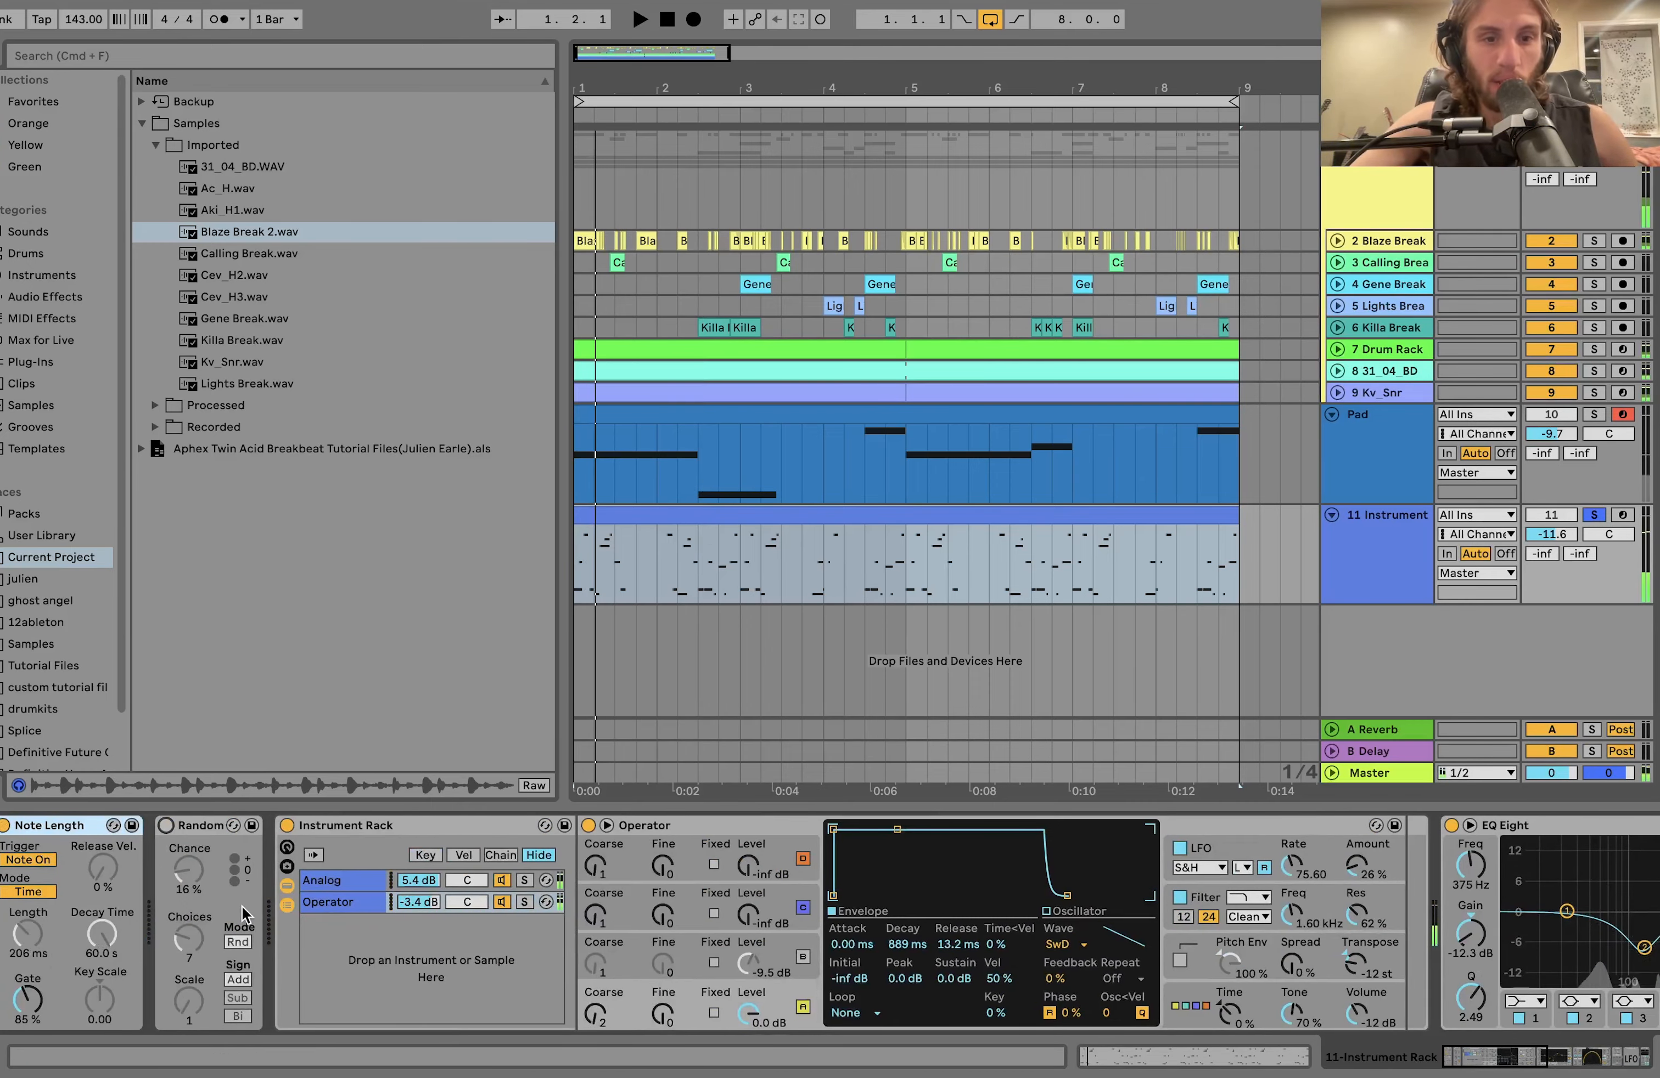
scroll(244, 914, right, 20)
scroll(1234, 860, left, 10)
scroll(1234, 868, right, 10)
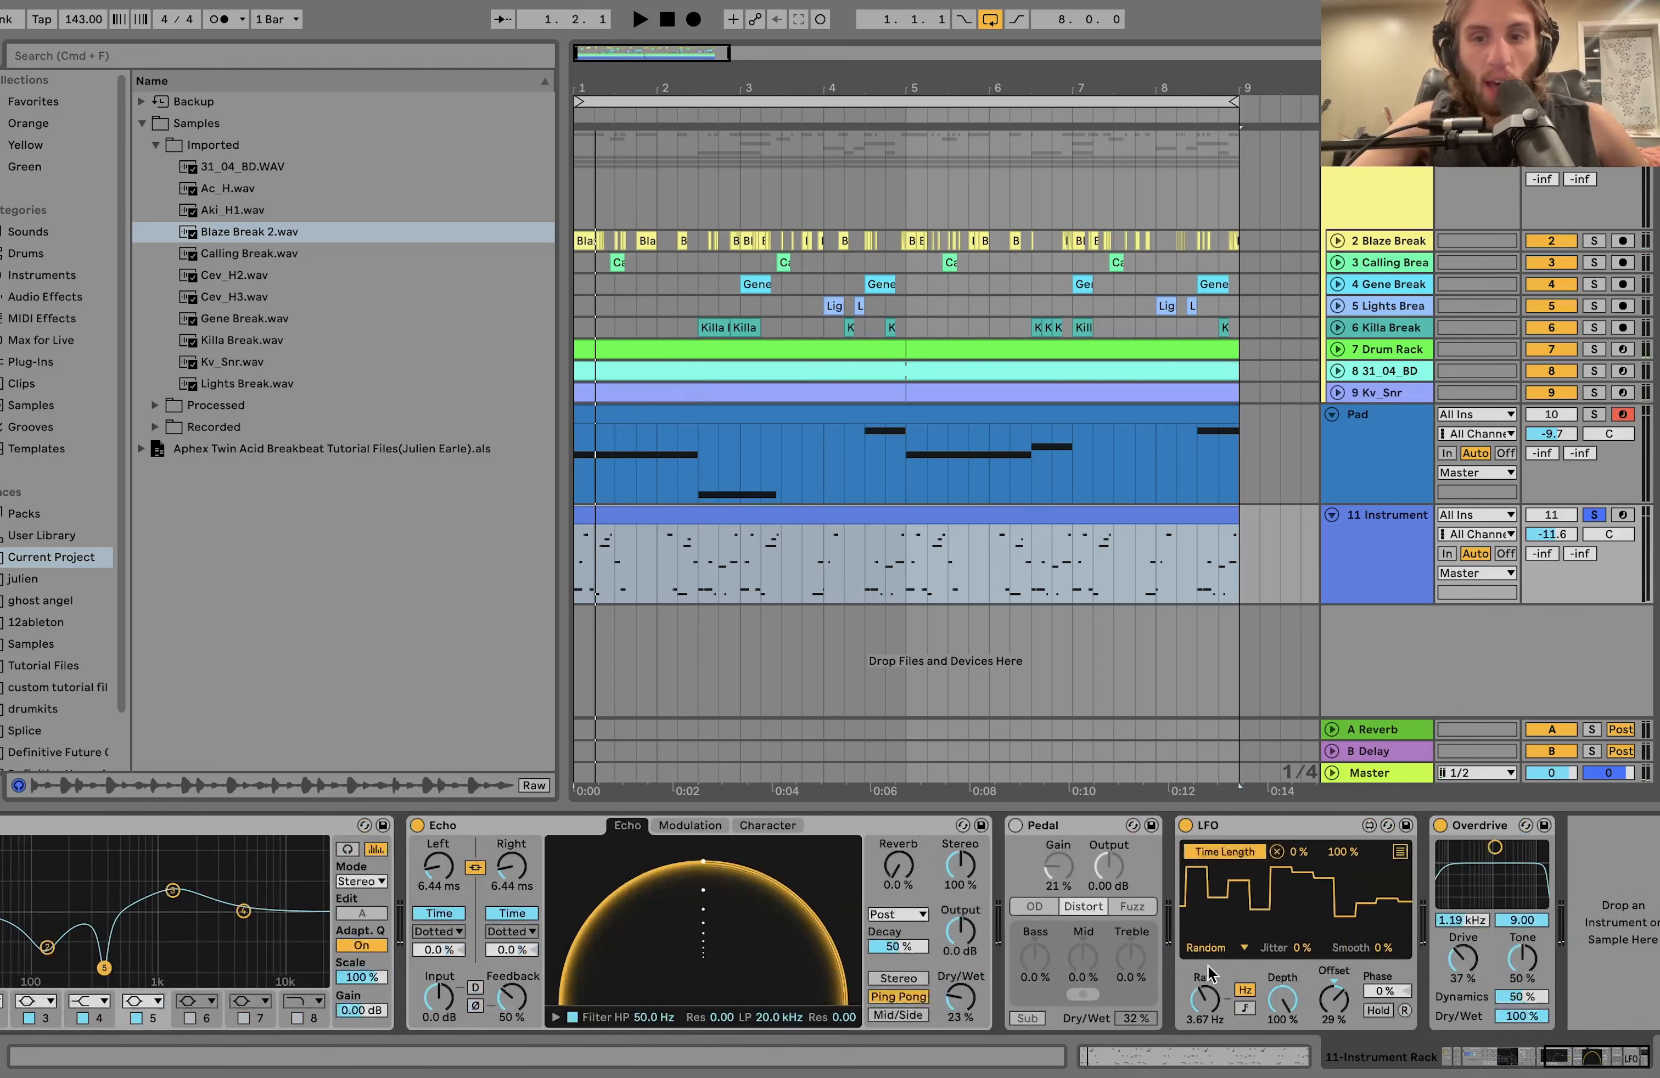
scroll(526, 922, left, 20)
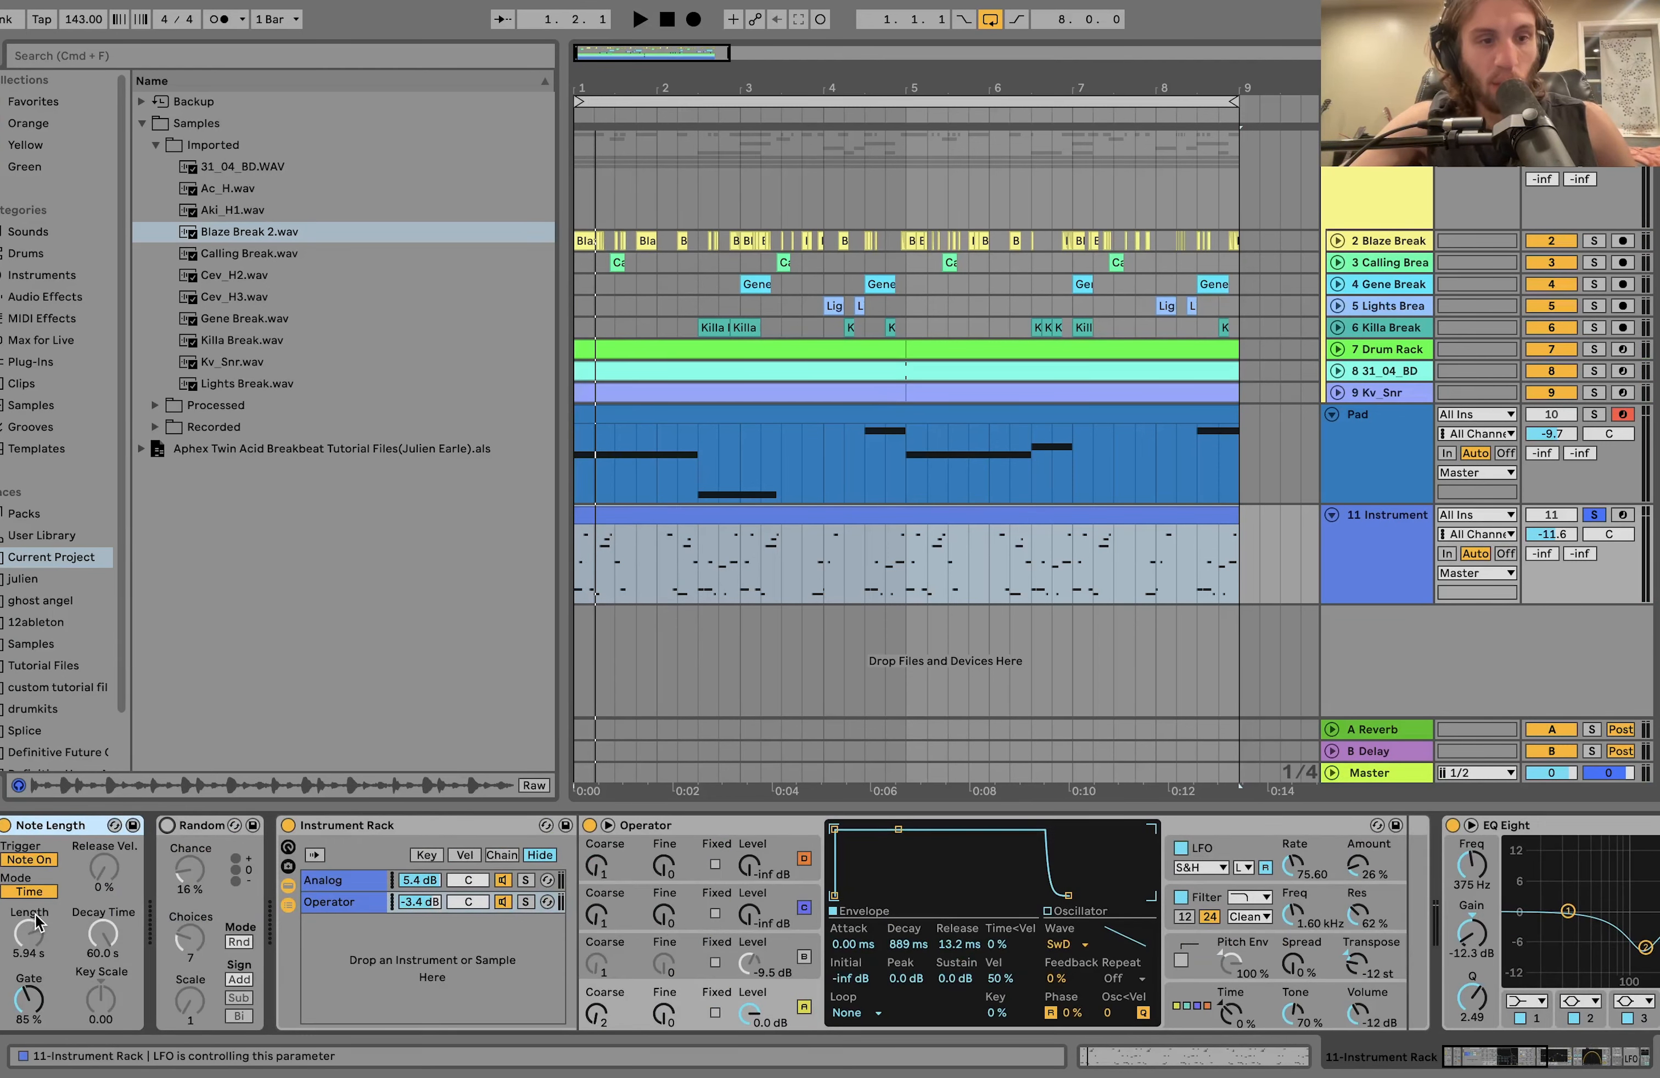
key(space)
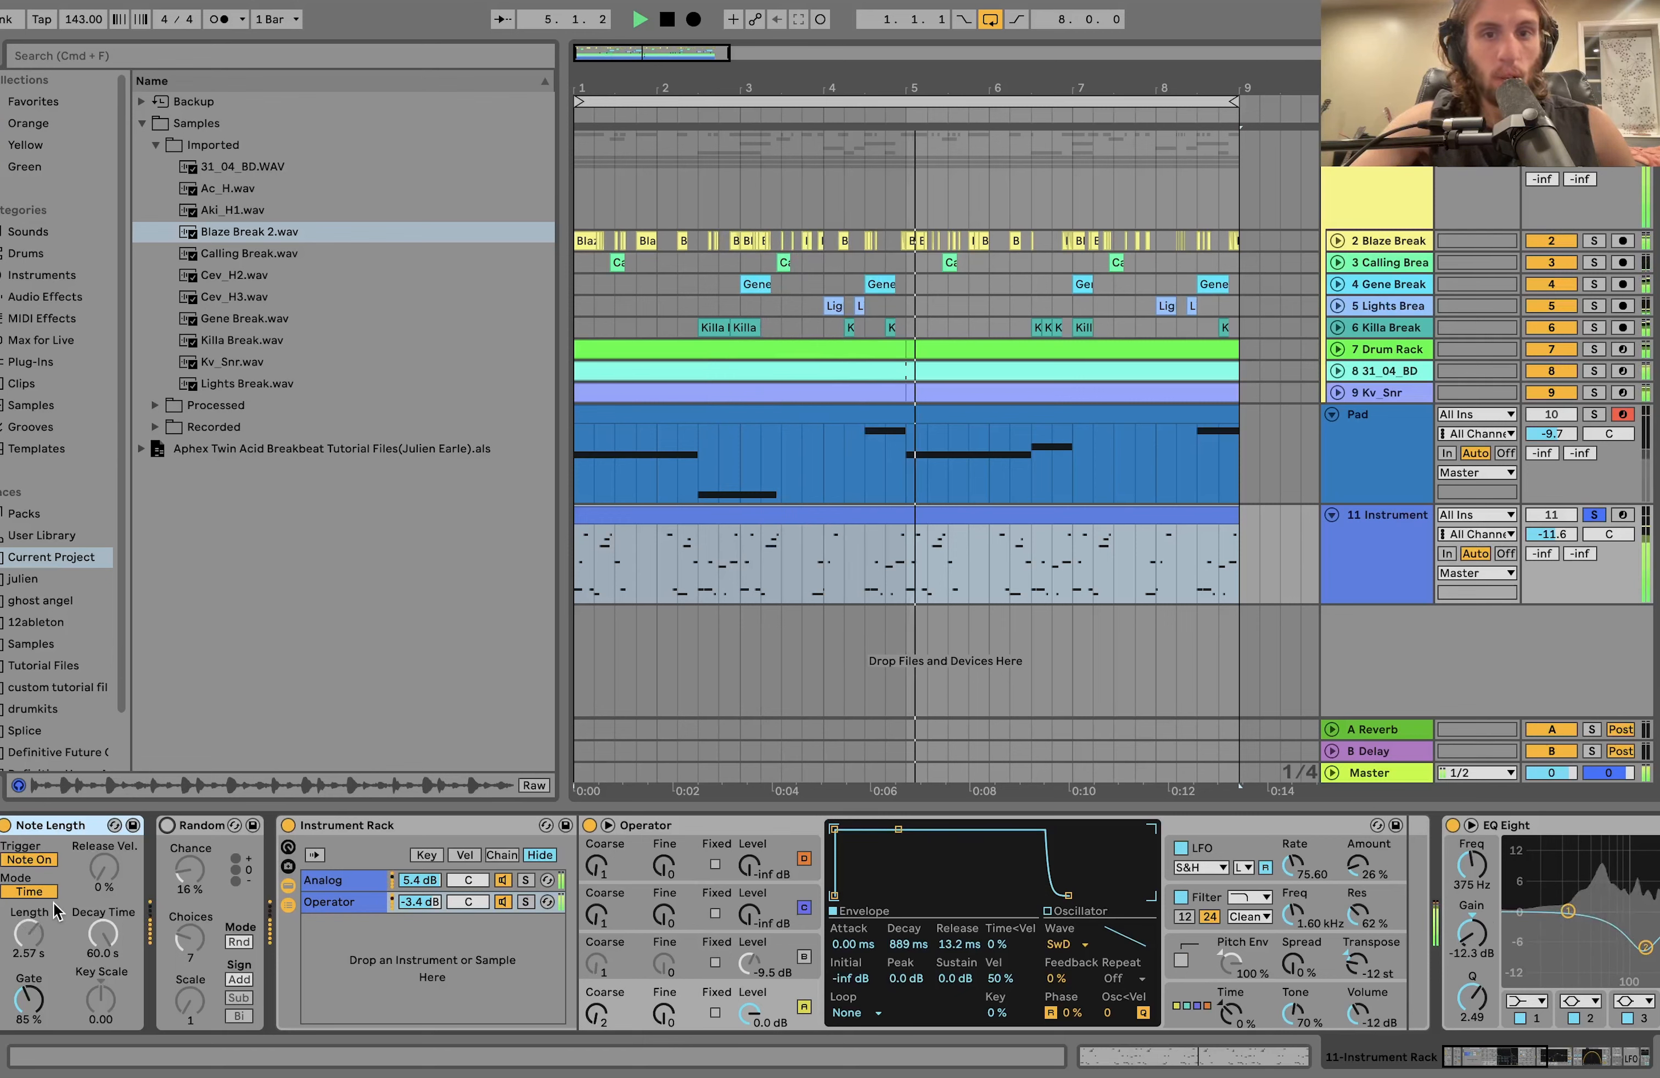
key(space)
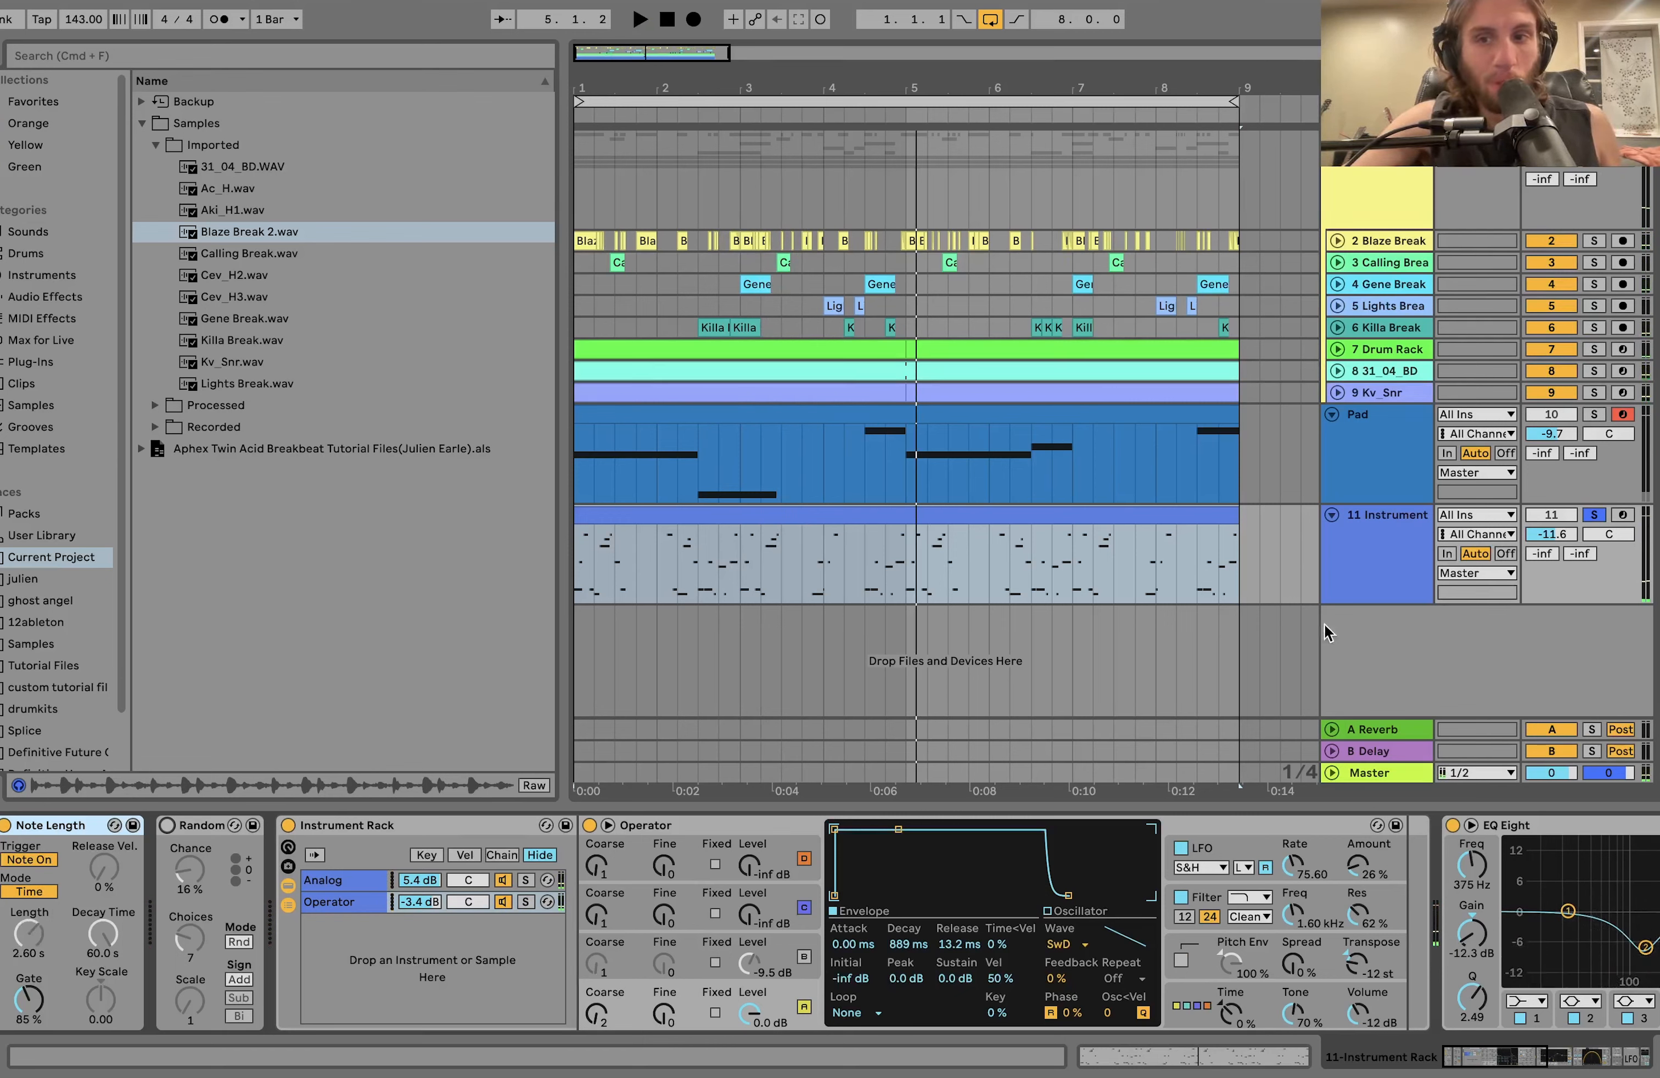
Solo only track 11 Instrument, select its clip, and play it with the Note Length device active.
click(1592, 516)
click(1592, 515)
key(space)
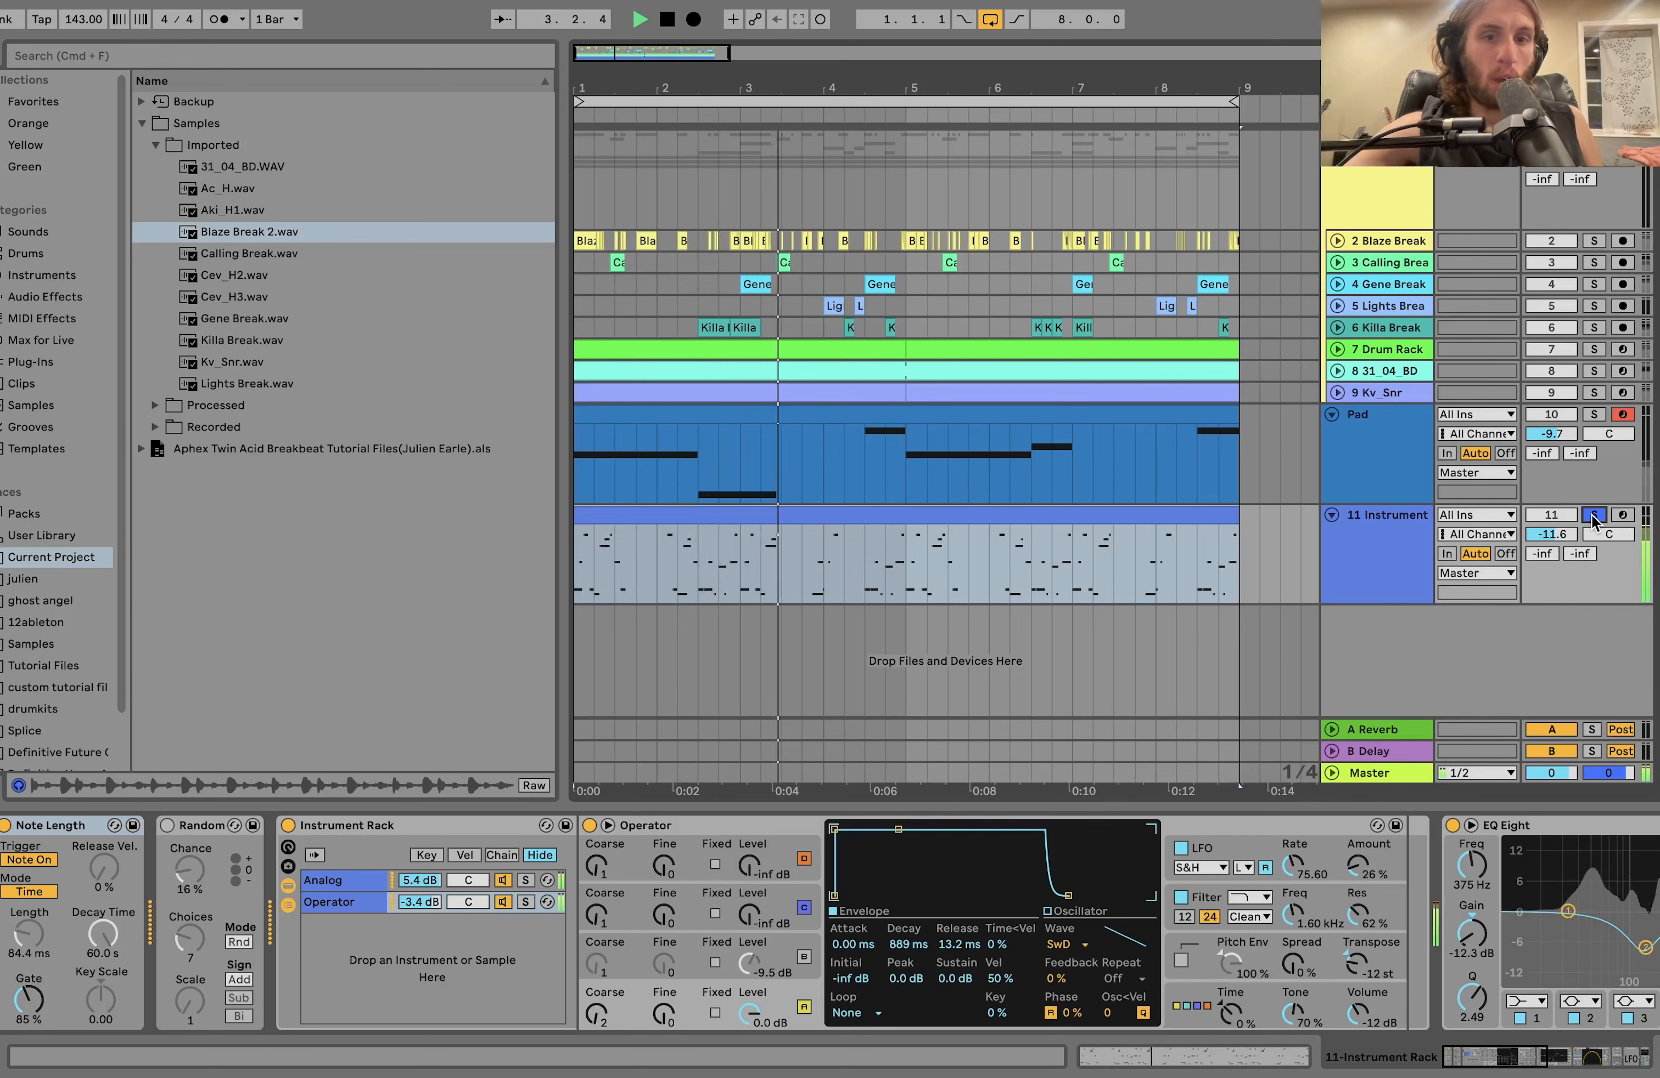
key(space)
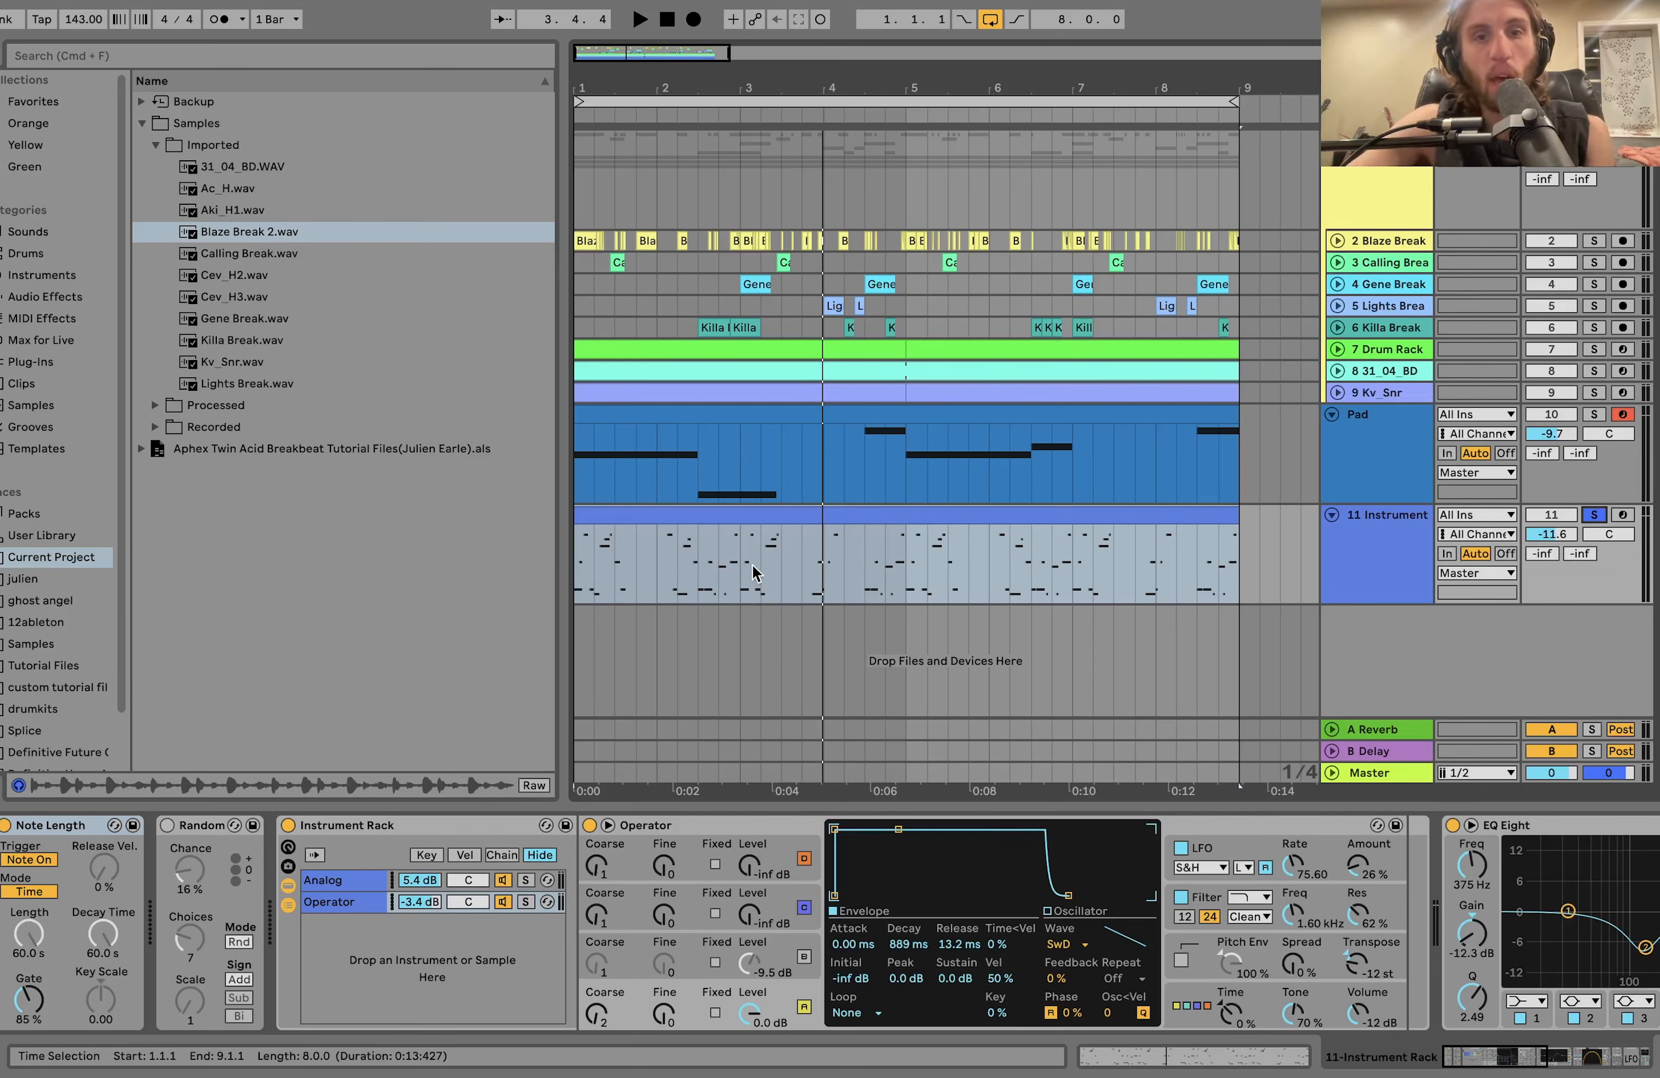
click(710, 523)
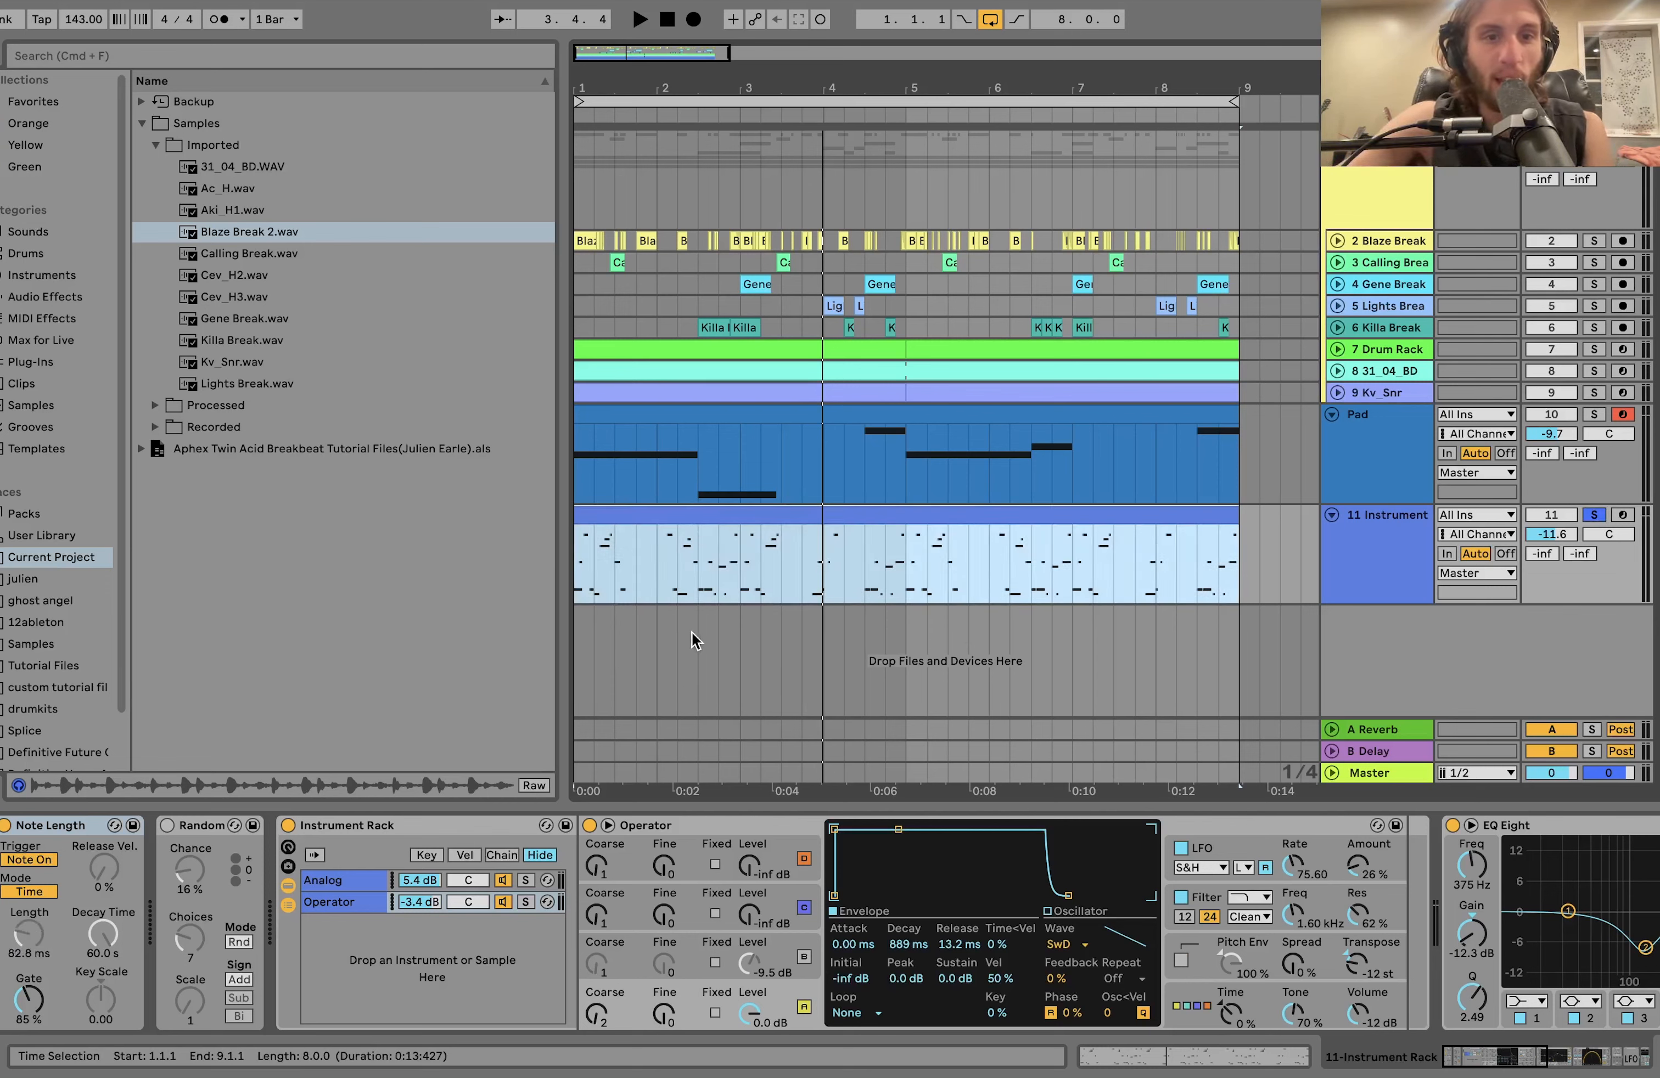
key(space)
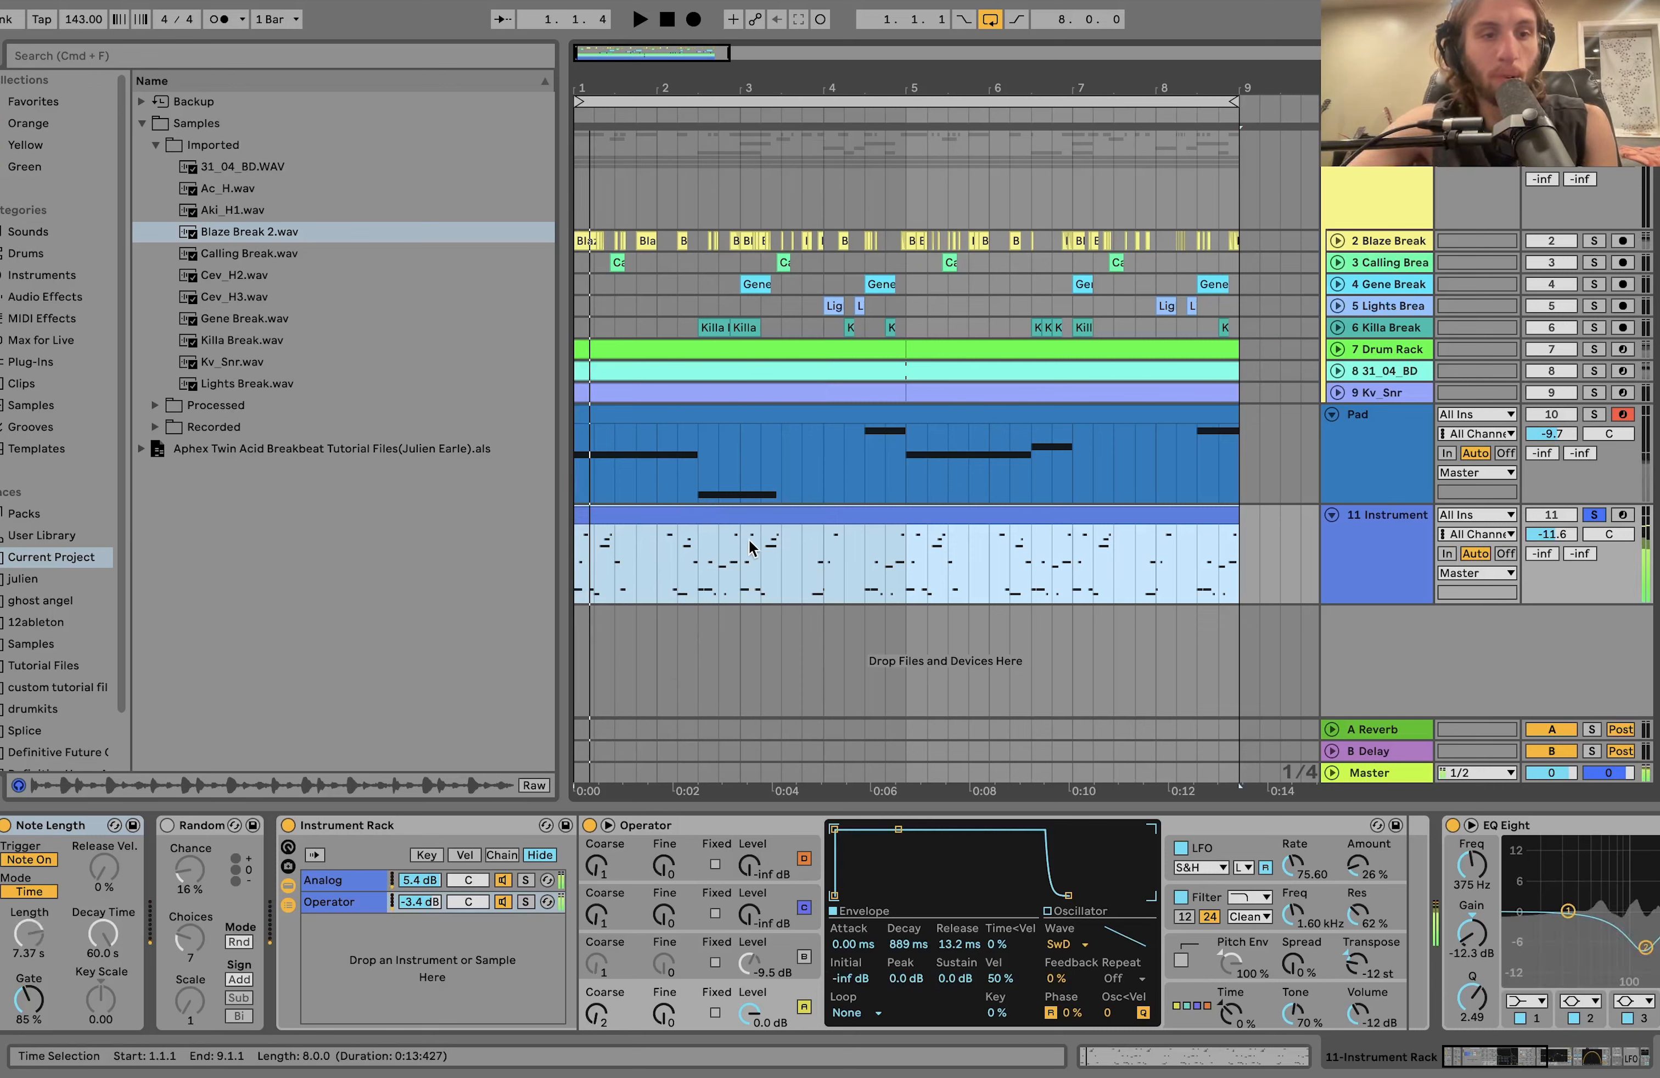
Turn on the Random device in track 11 Instrument's chain and play the clip with it.
click(206, 827)
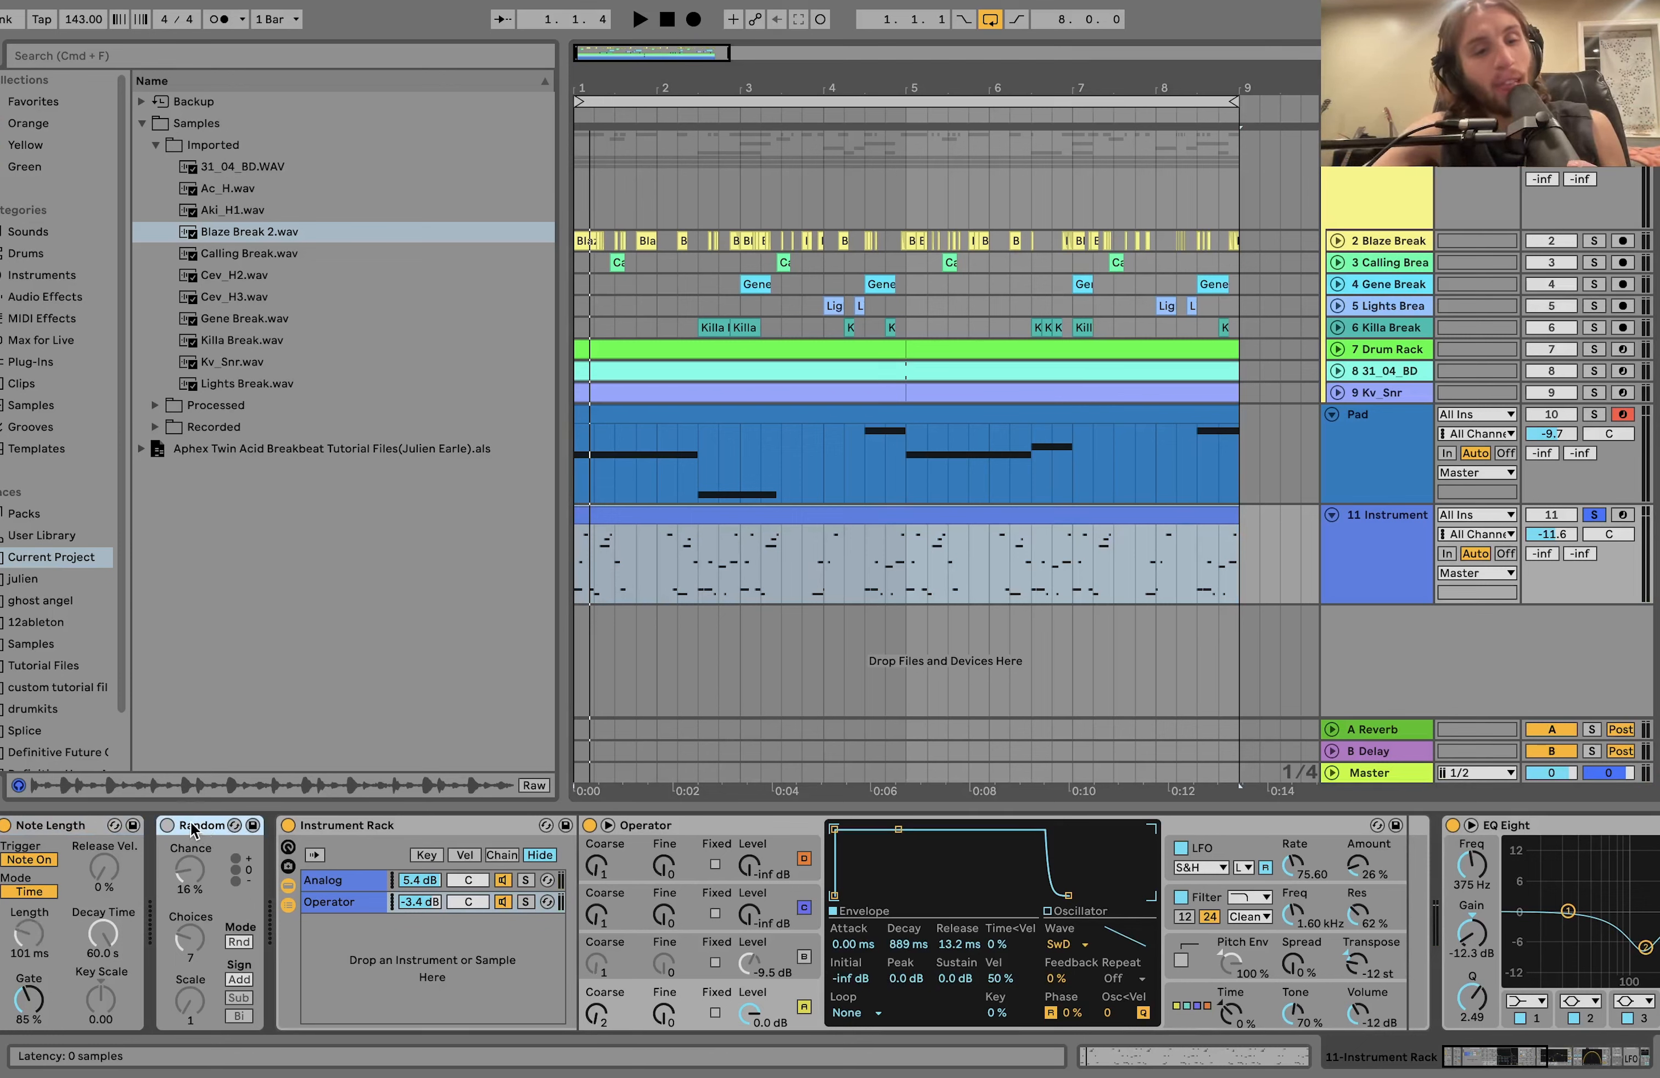
click(167, 826)
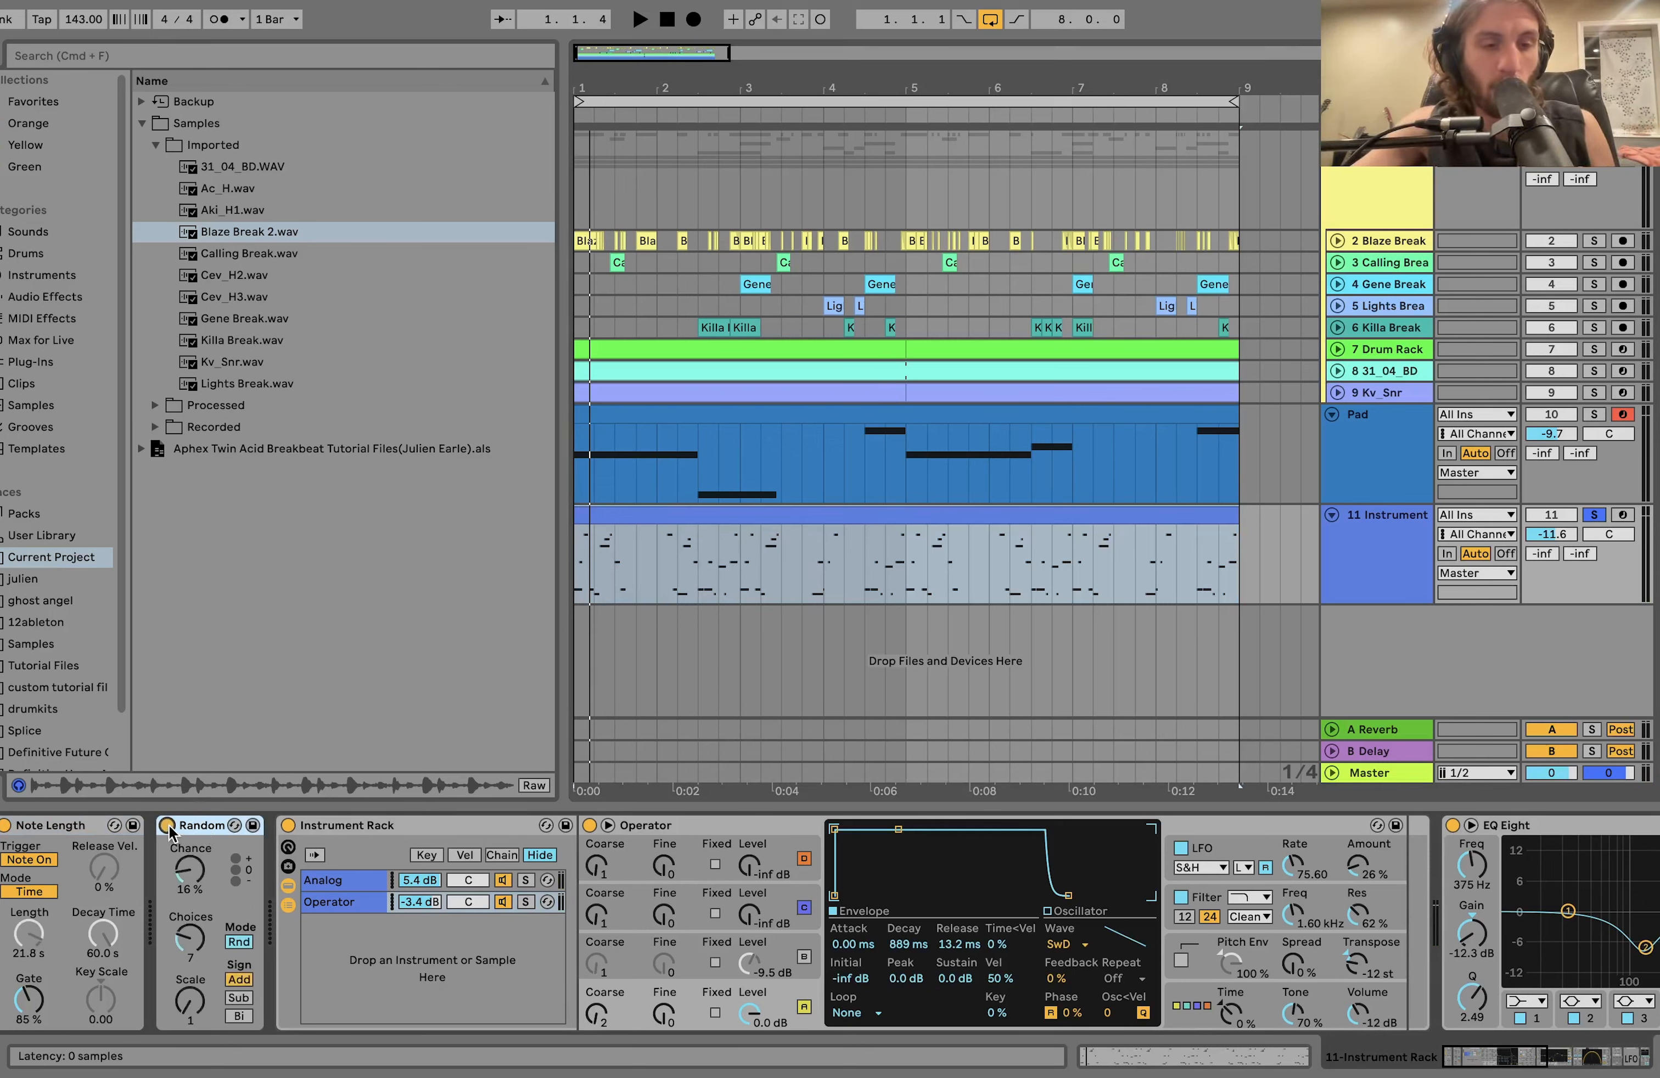
key(space)
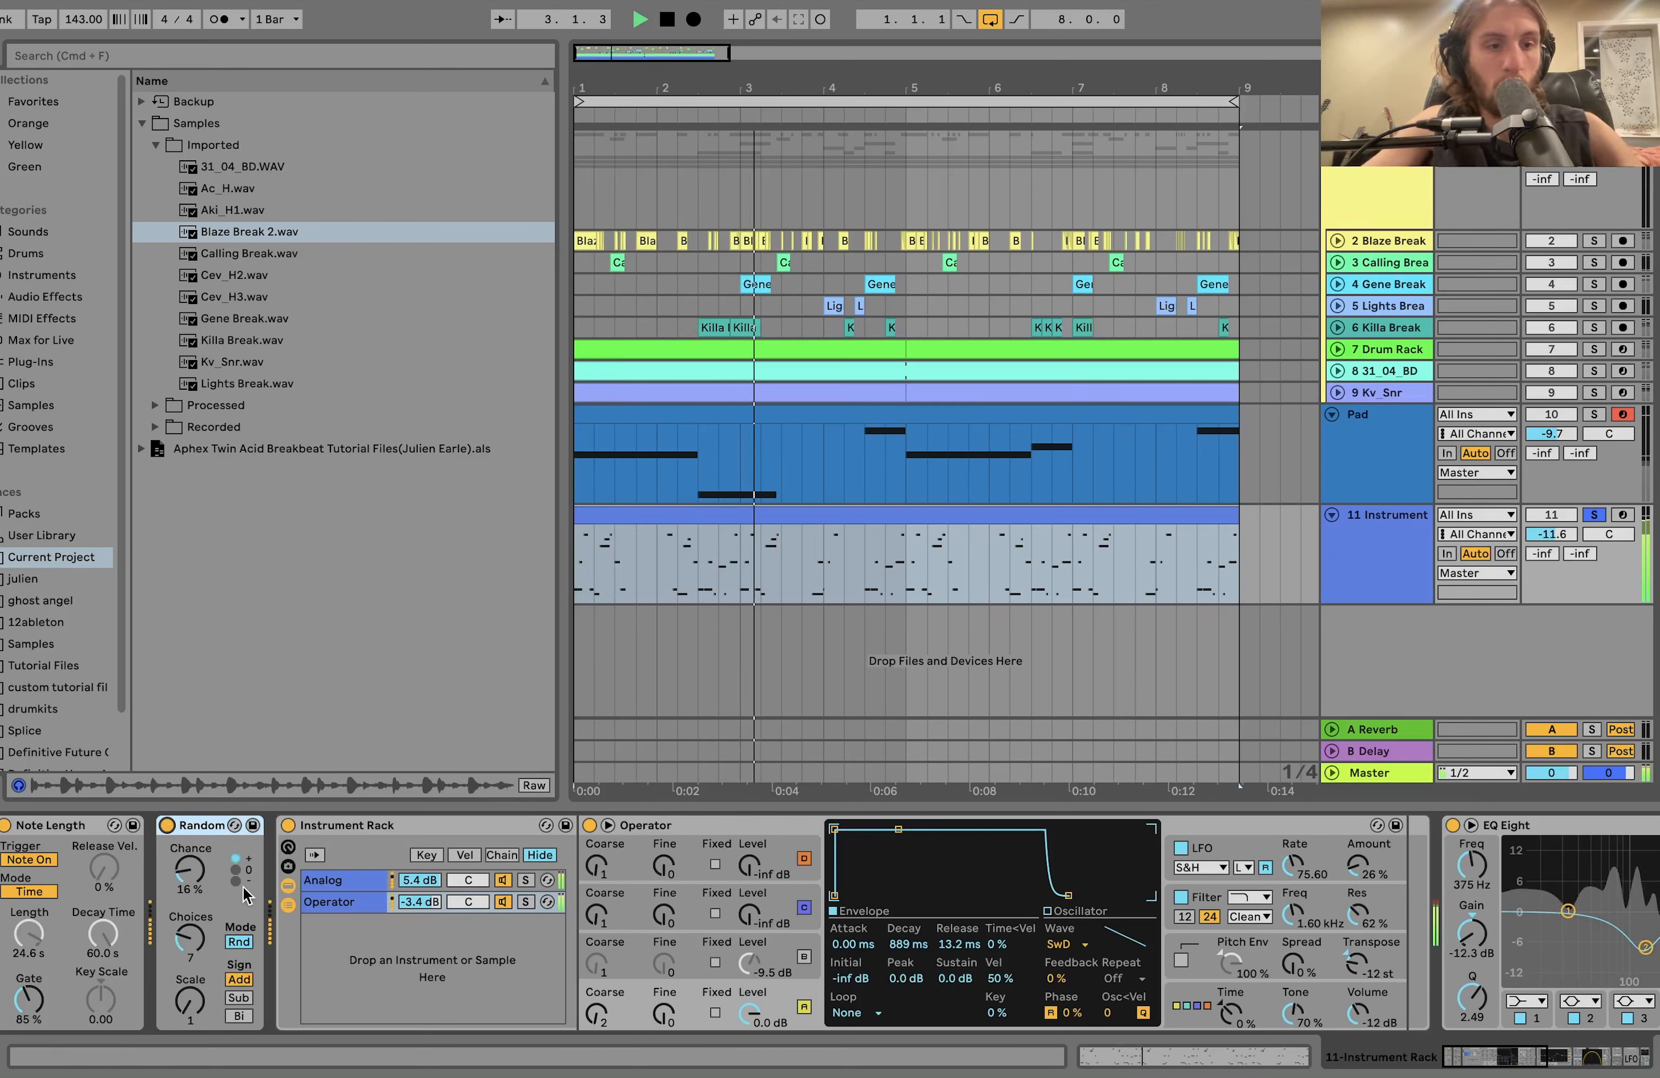
key(space)
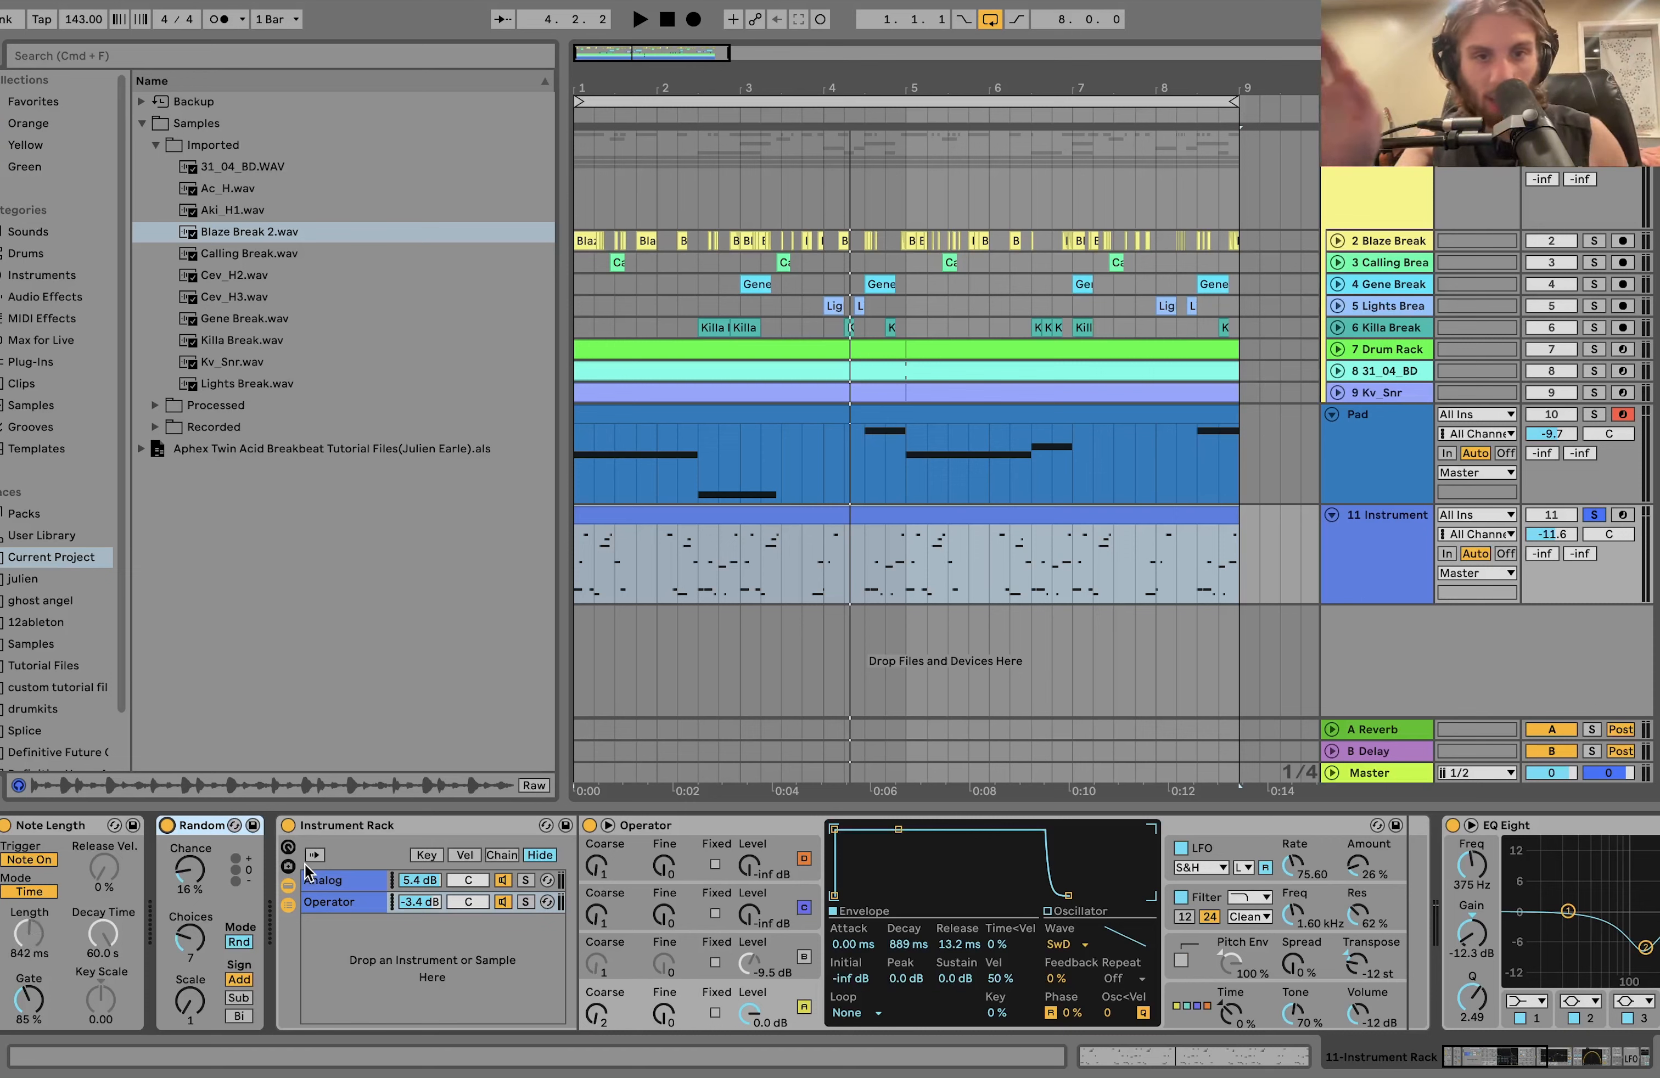
key(space)
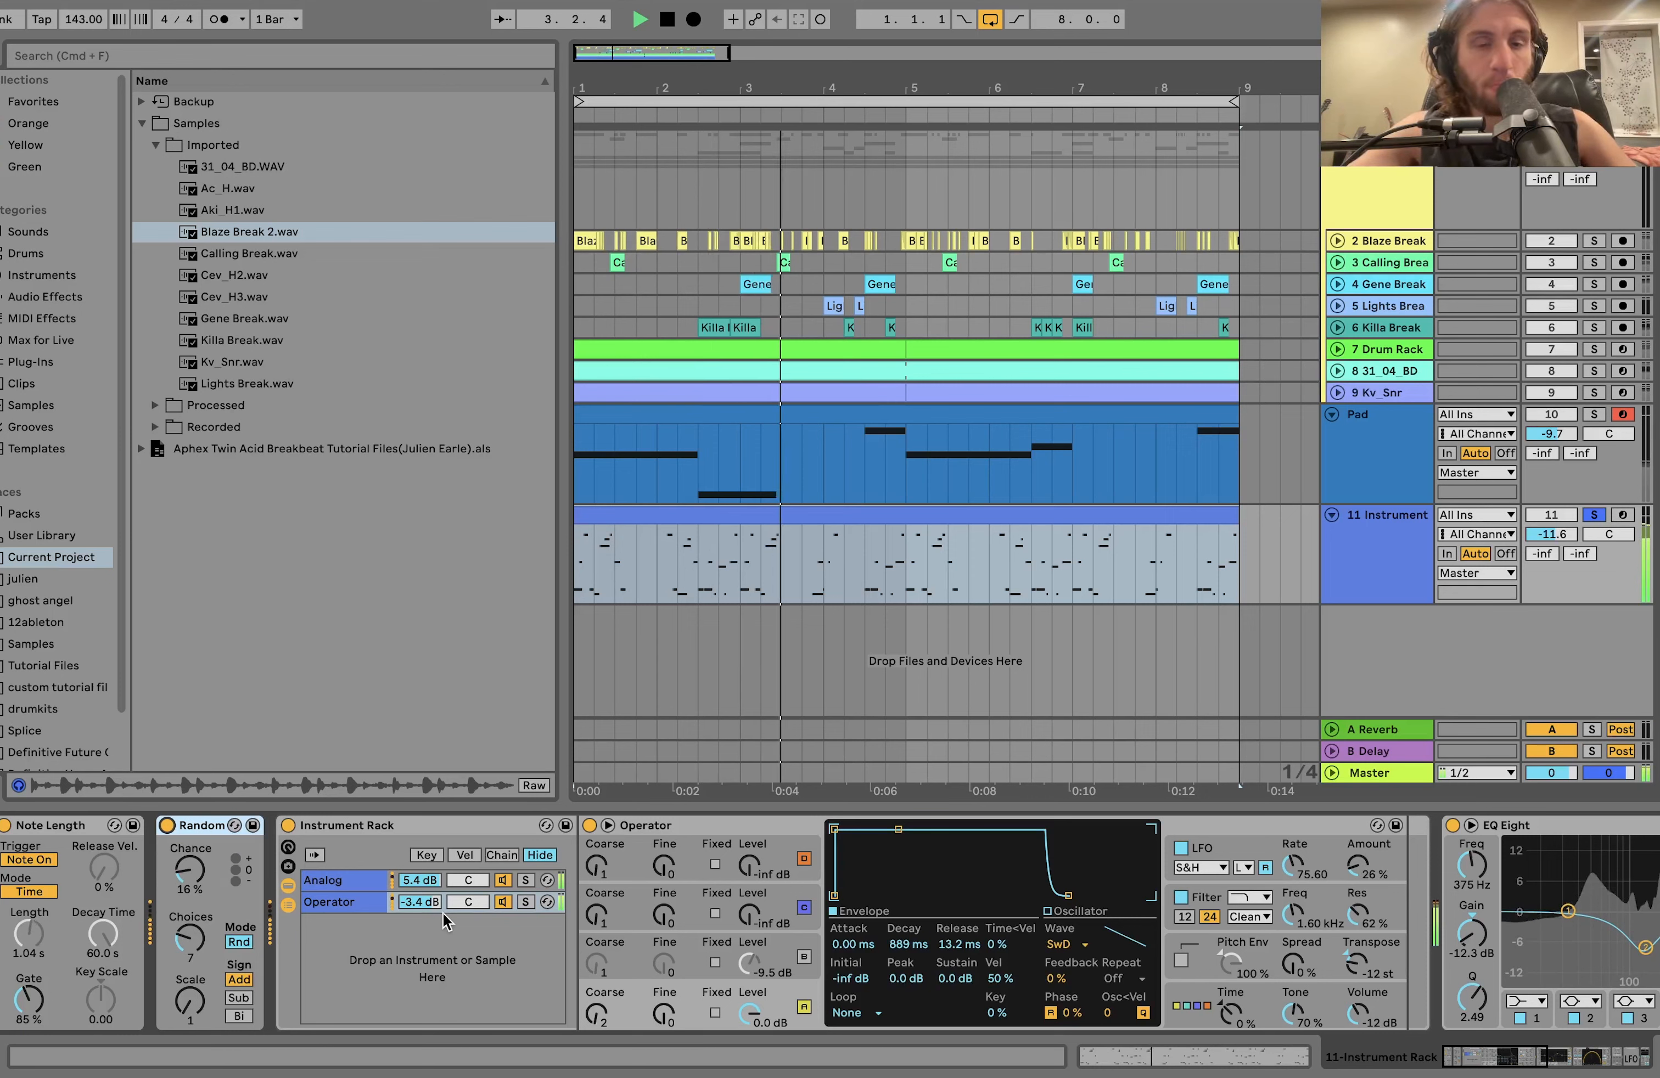
key(space)
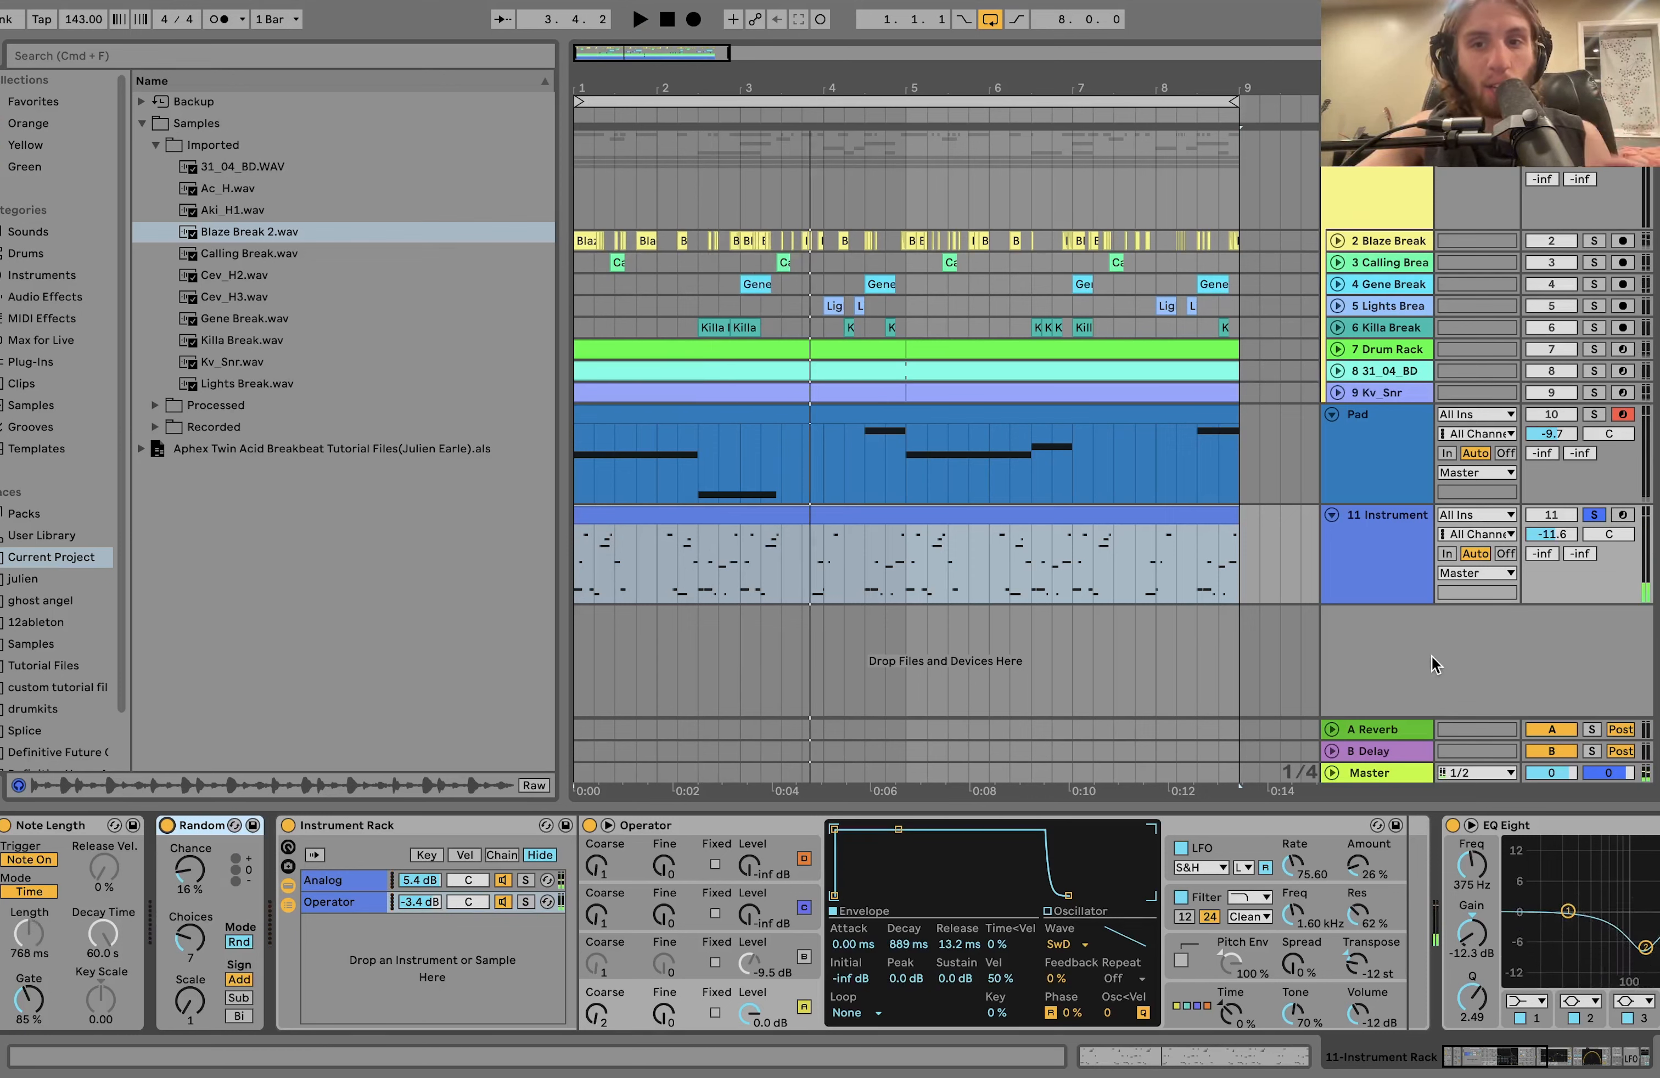
Solo the Analog chain in track 11's Instrument Rack and play it, showing Analog's Filter 1 envelope and modulation settings.
click(1411, 593)
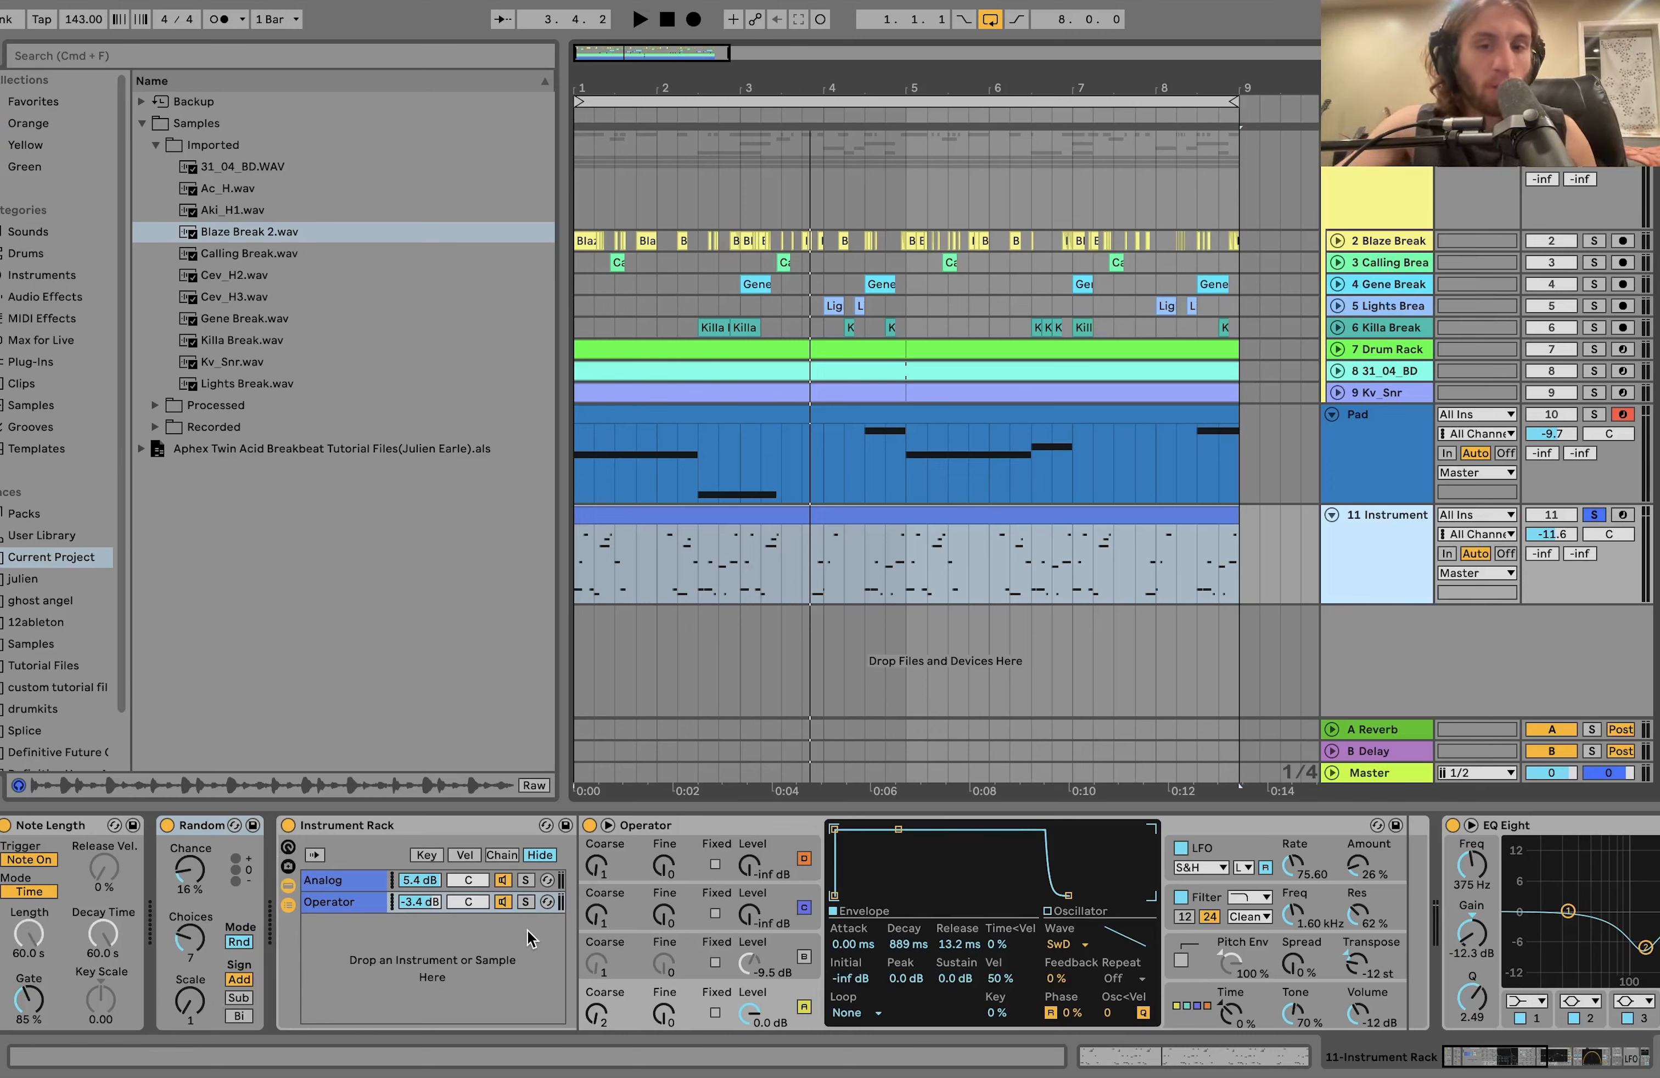
click(527, 879)
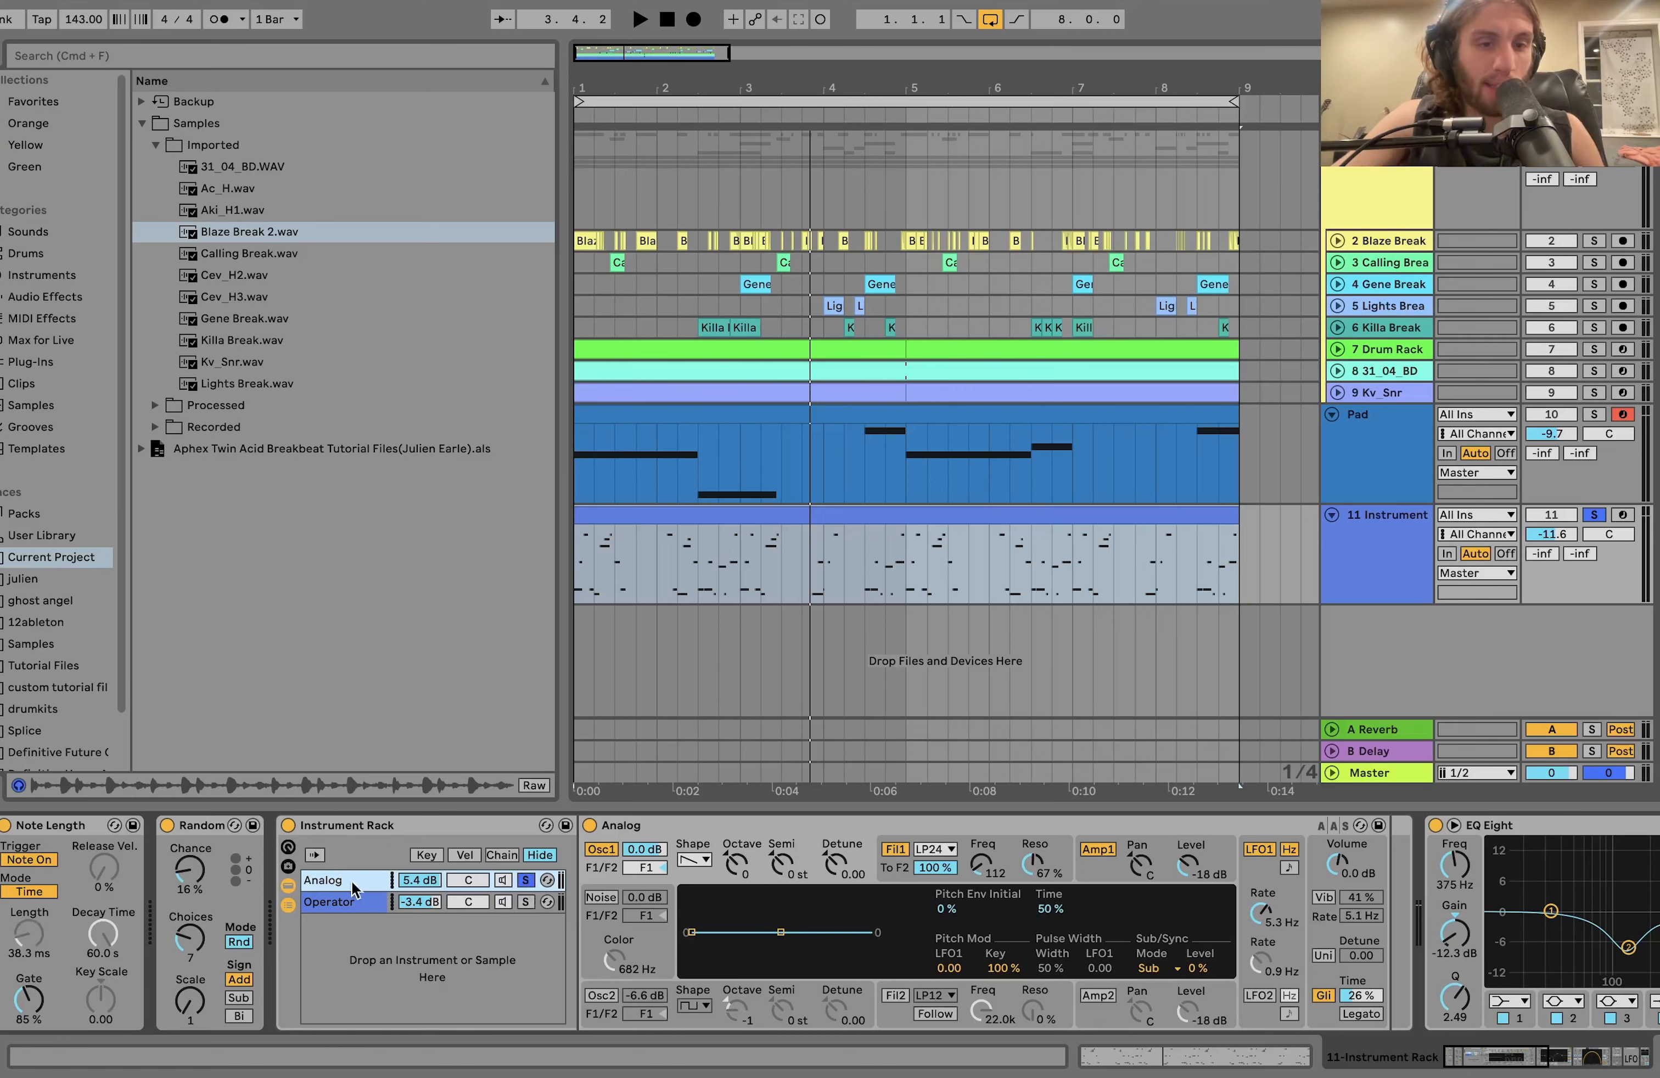
key(space)
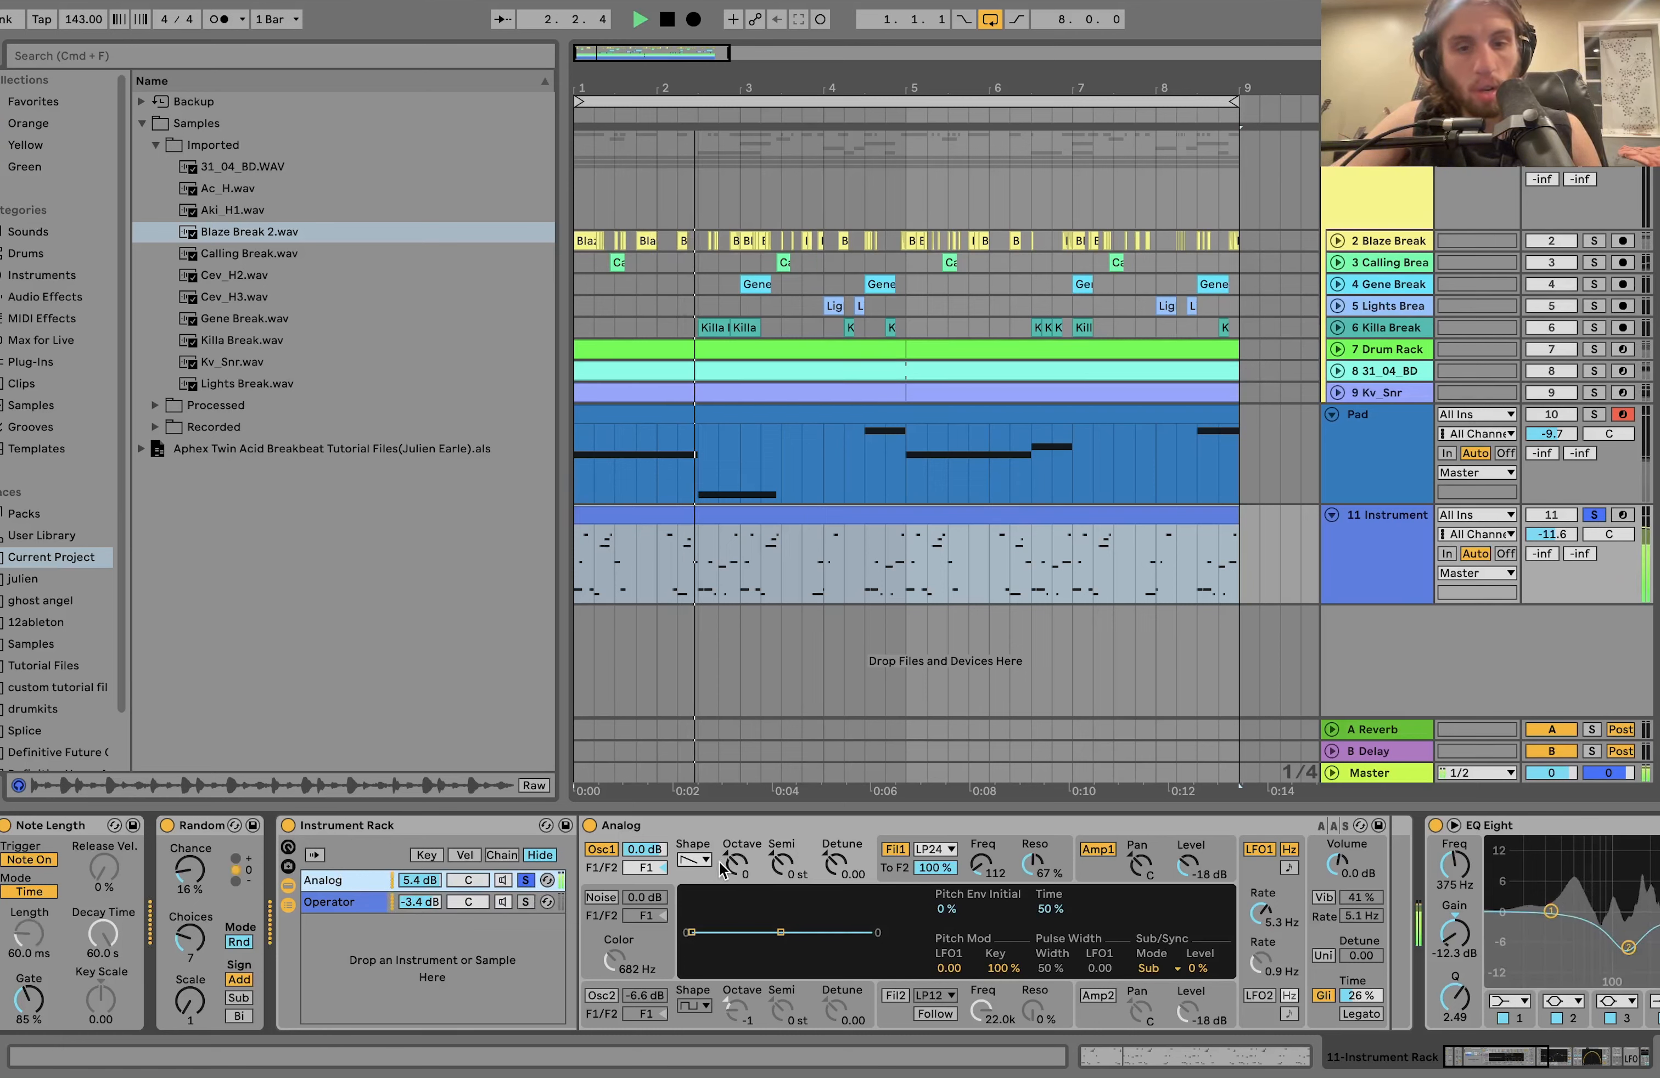
key(space)
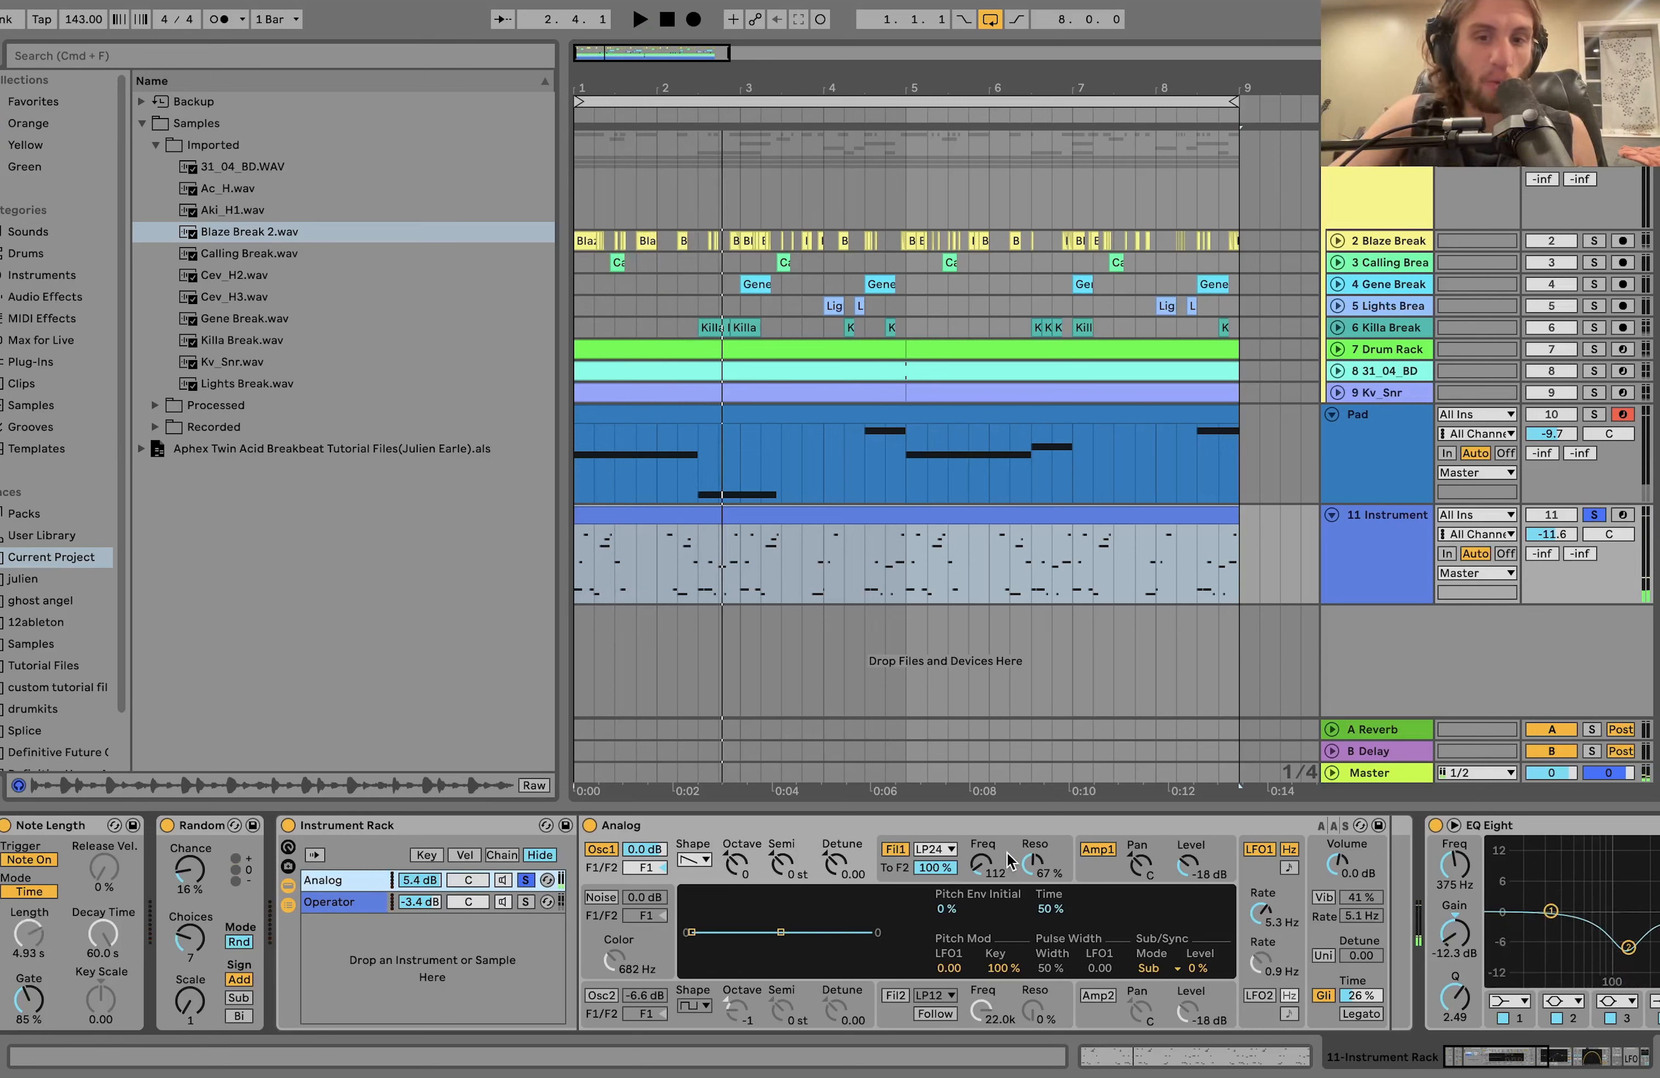
click(1010, 859)
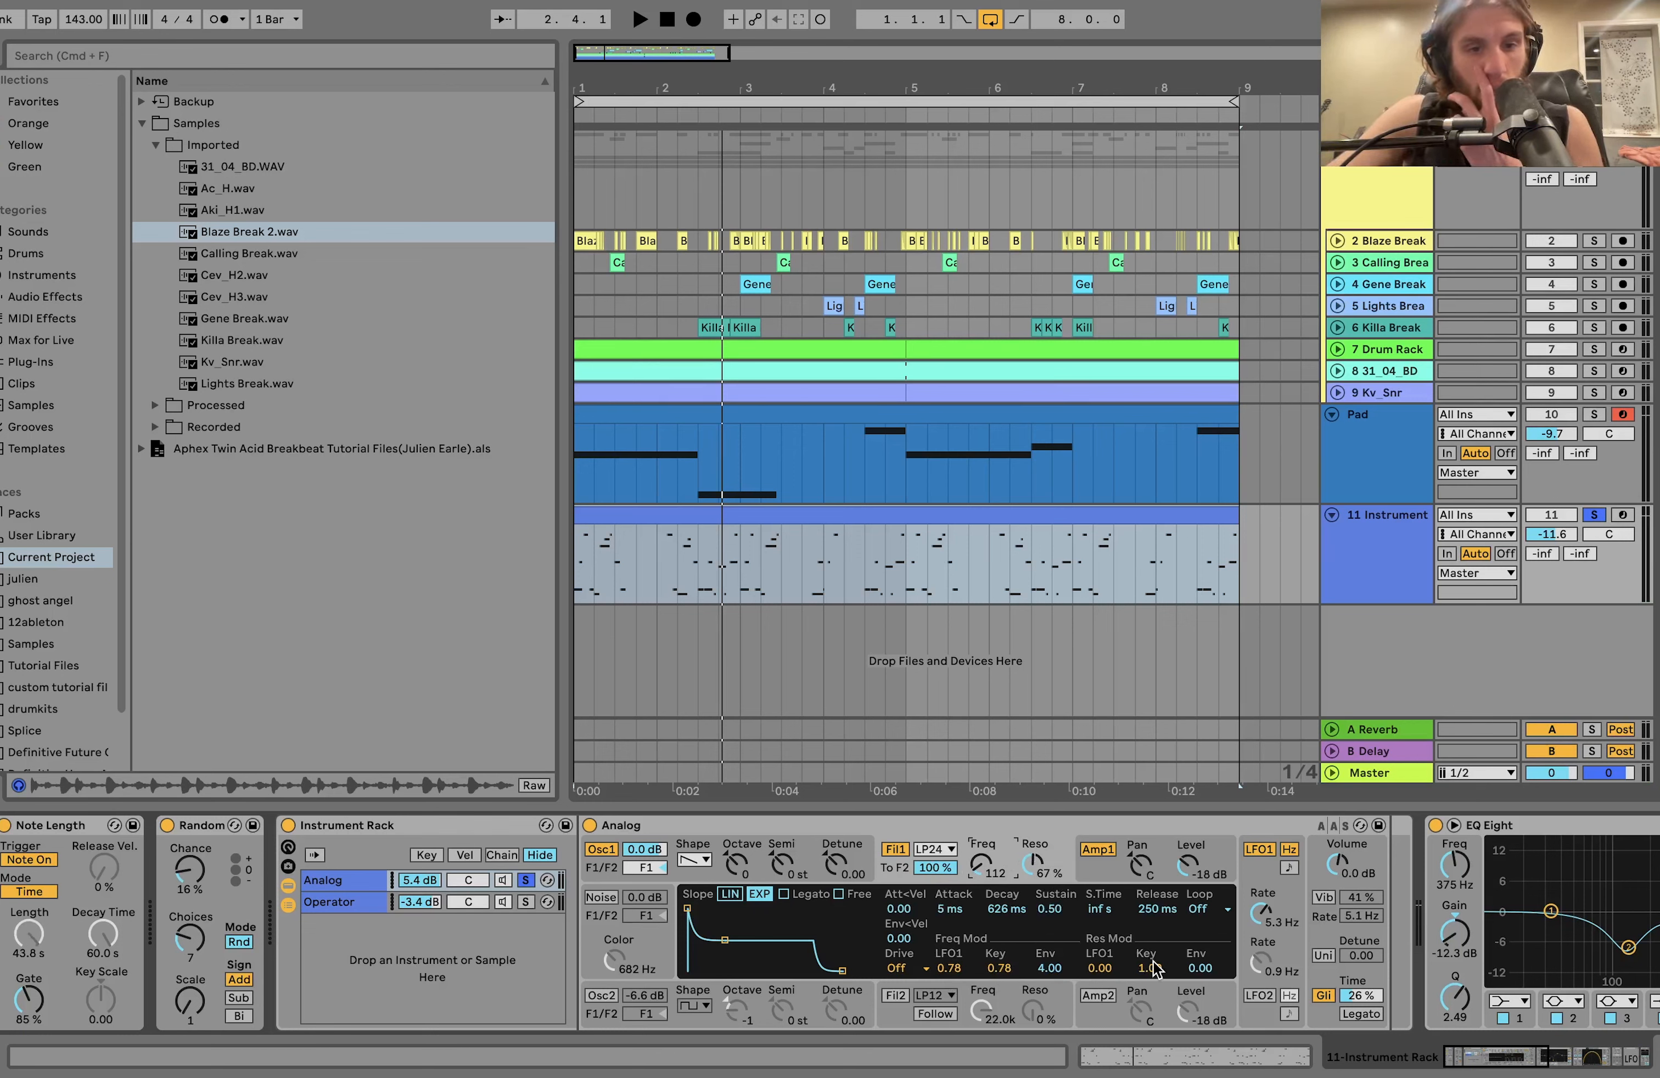
key(space)
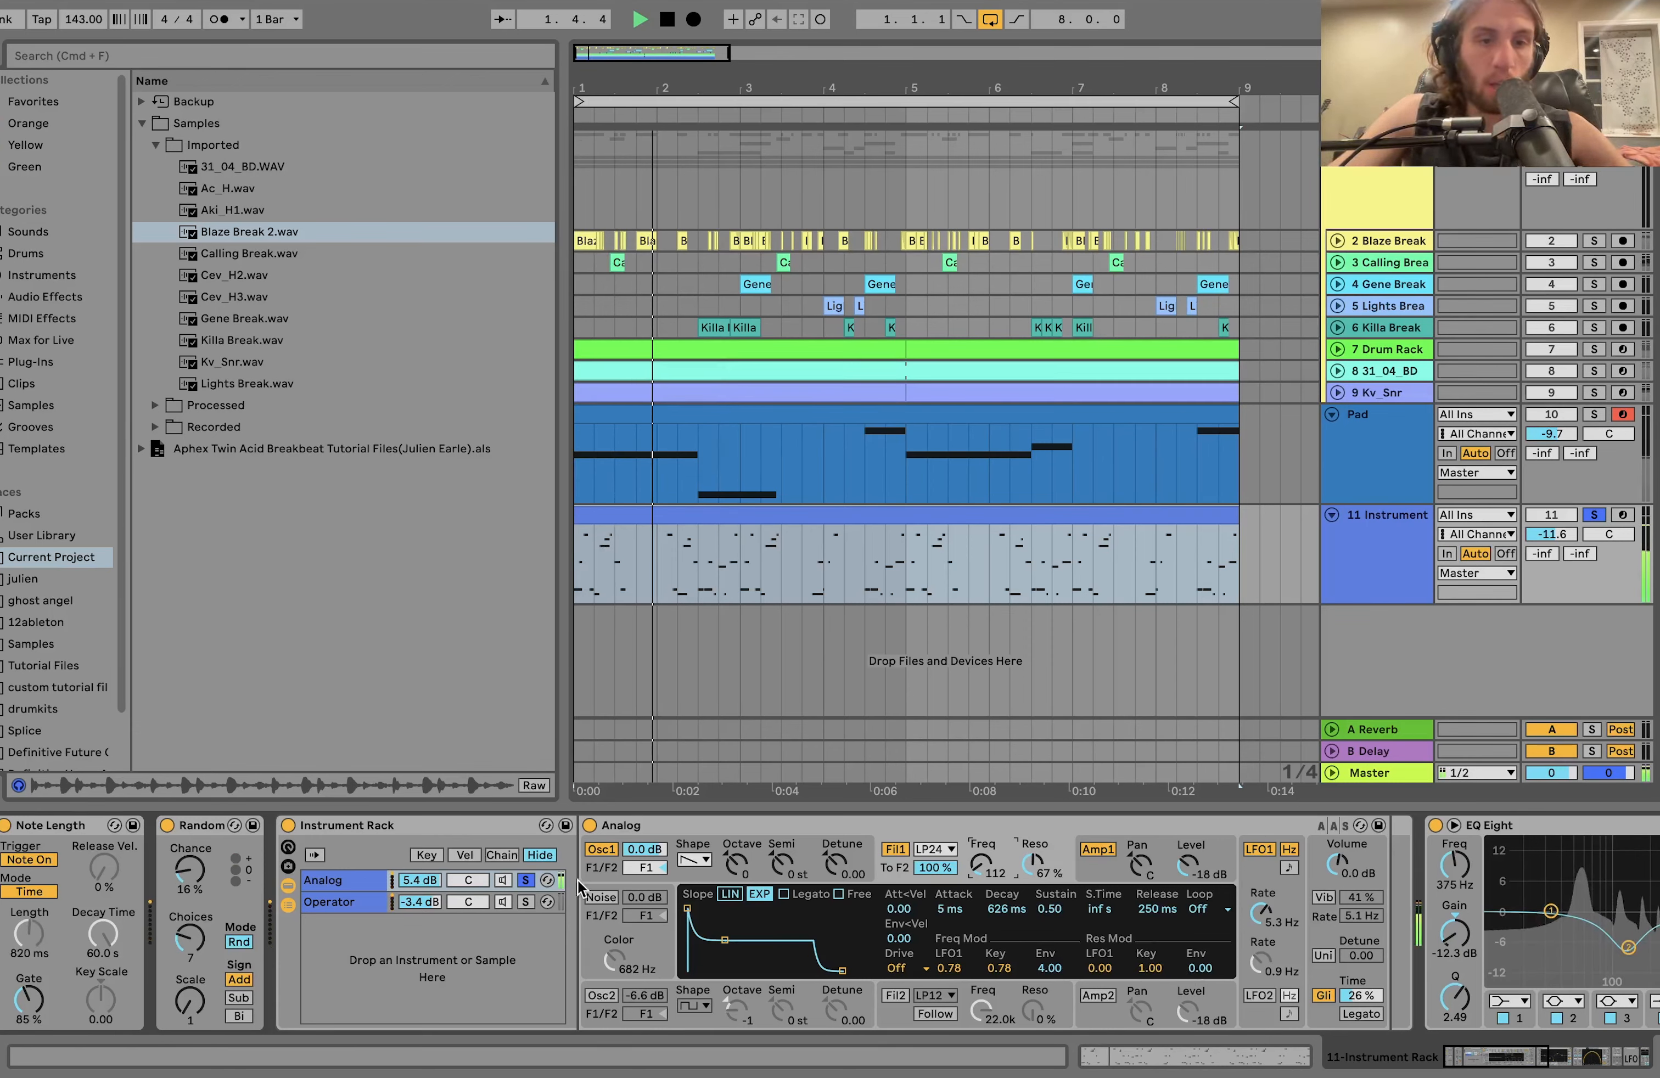
key(space)
Solo the Operator chain in the Instrument Rack and play it, showing Operator's filter and LFO settings.
click(526, 902)
key(space)
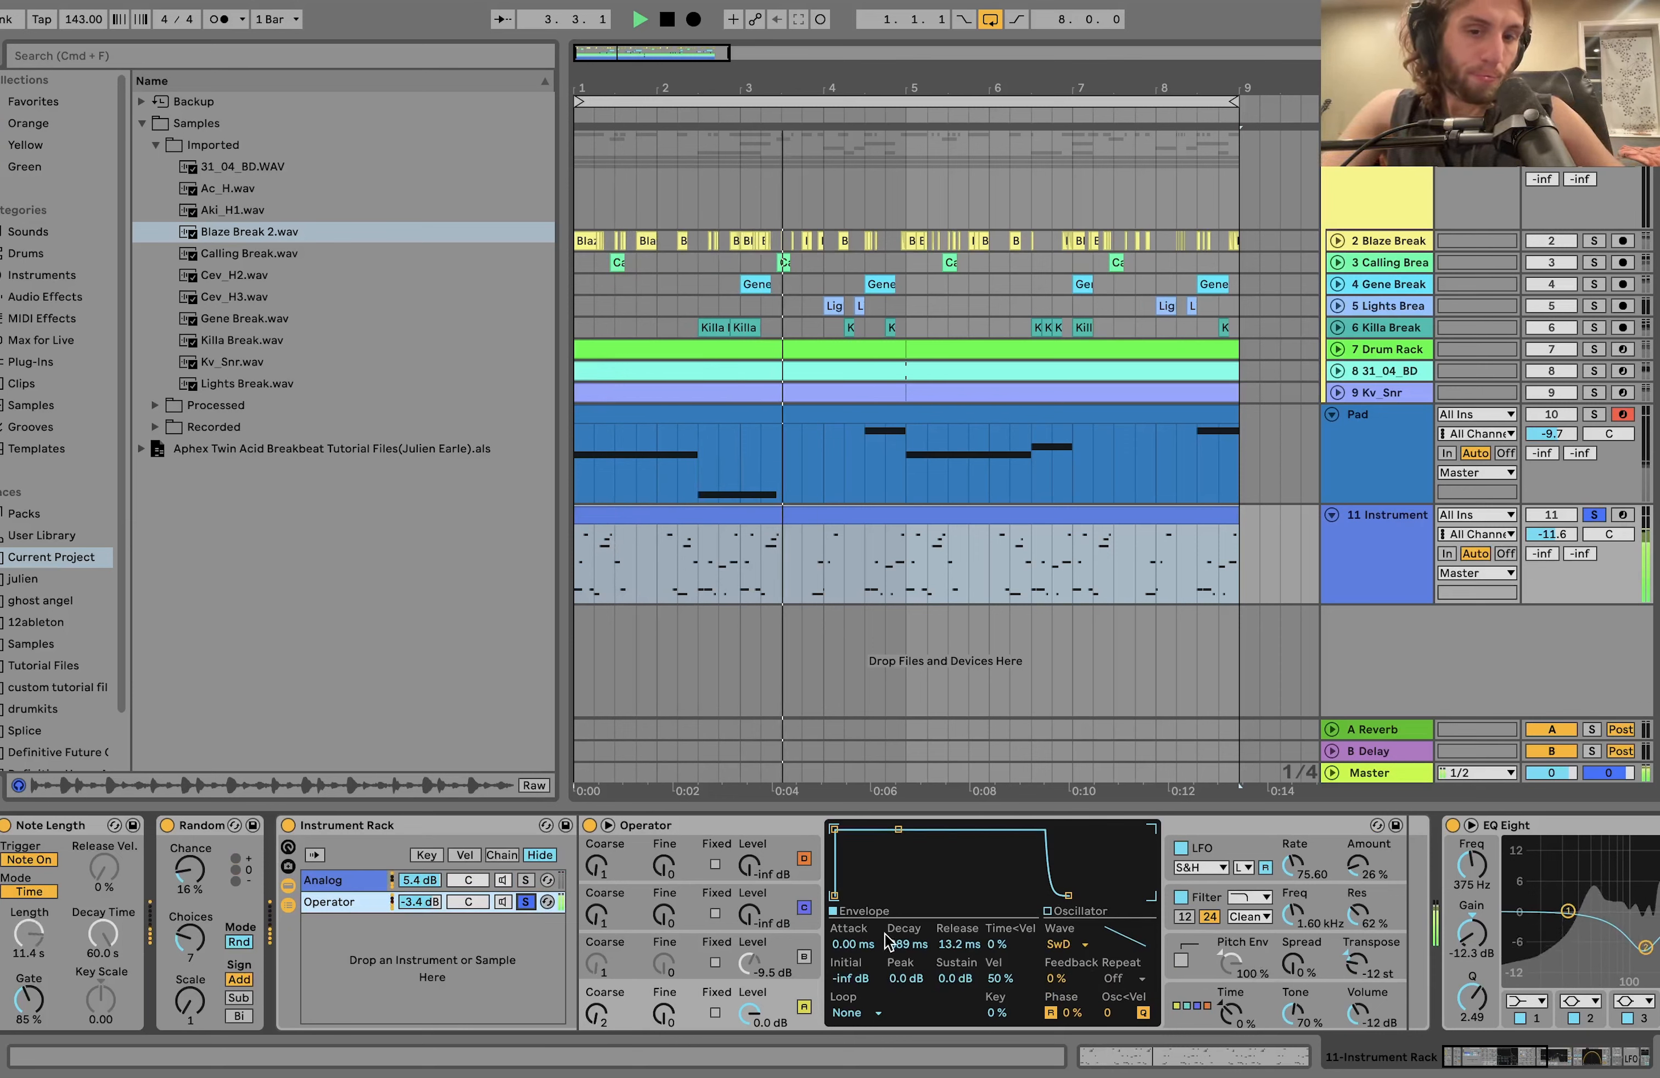
key(space)
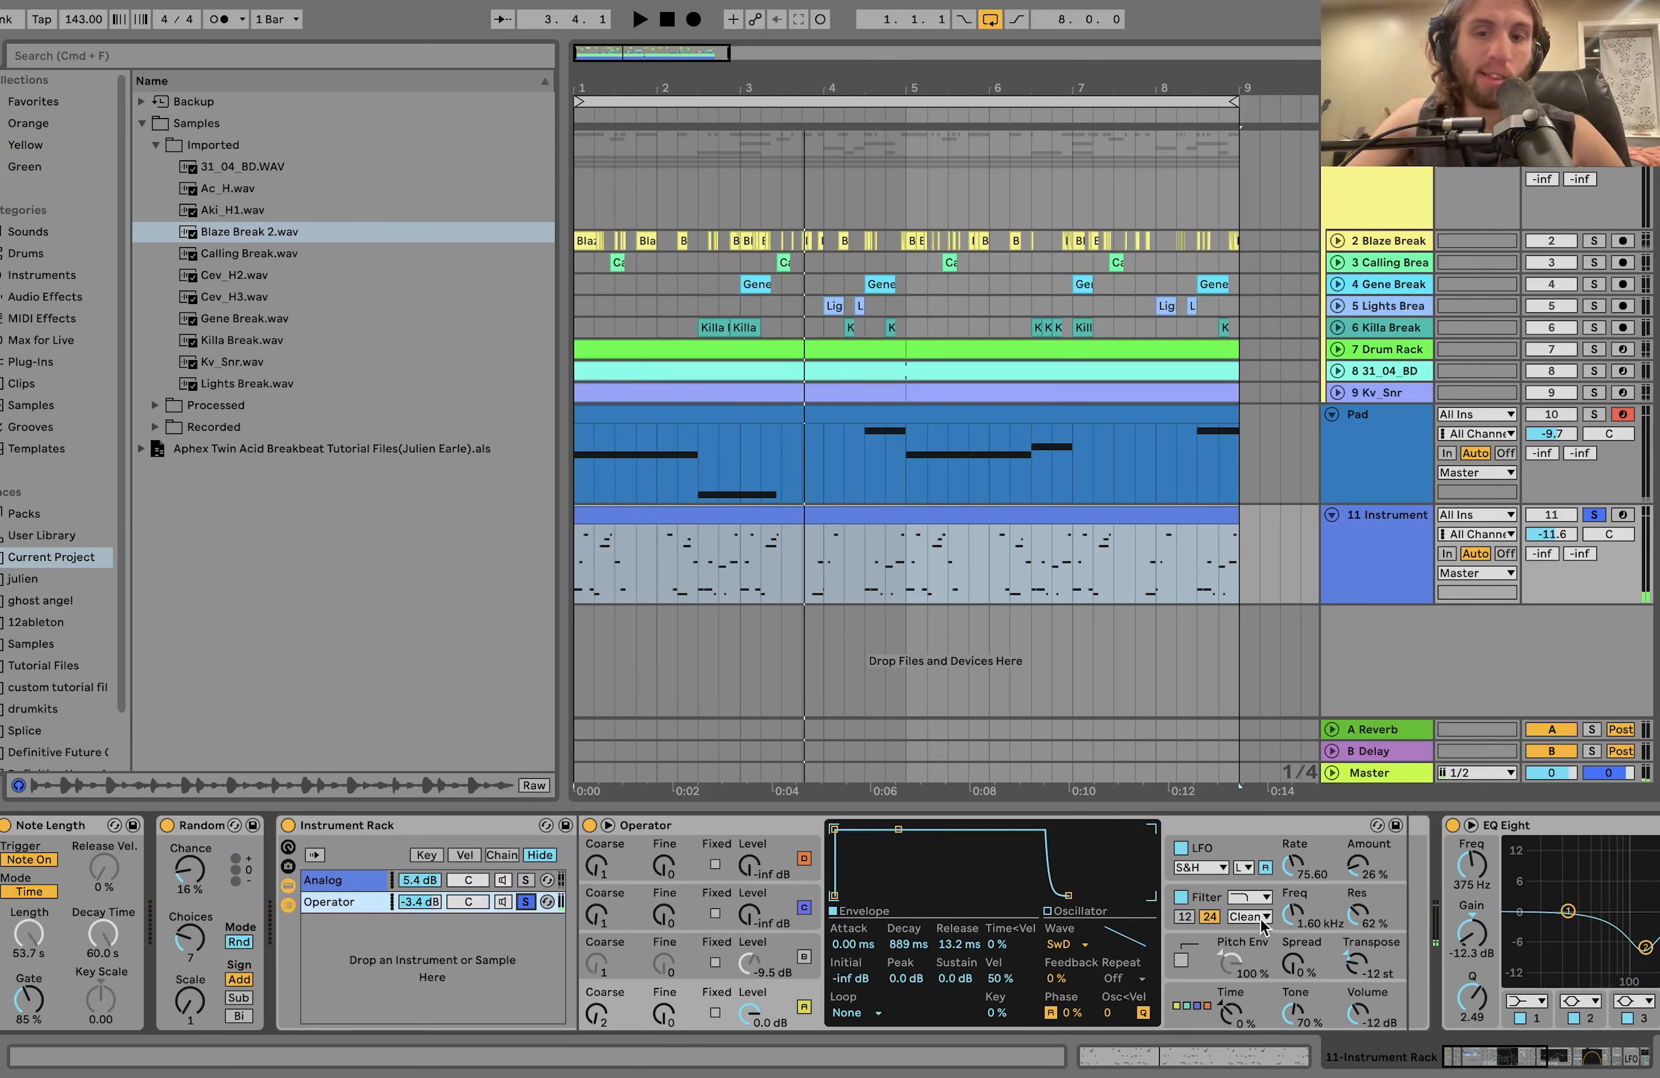
click(1324, 908)
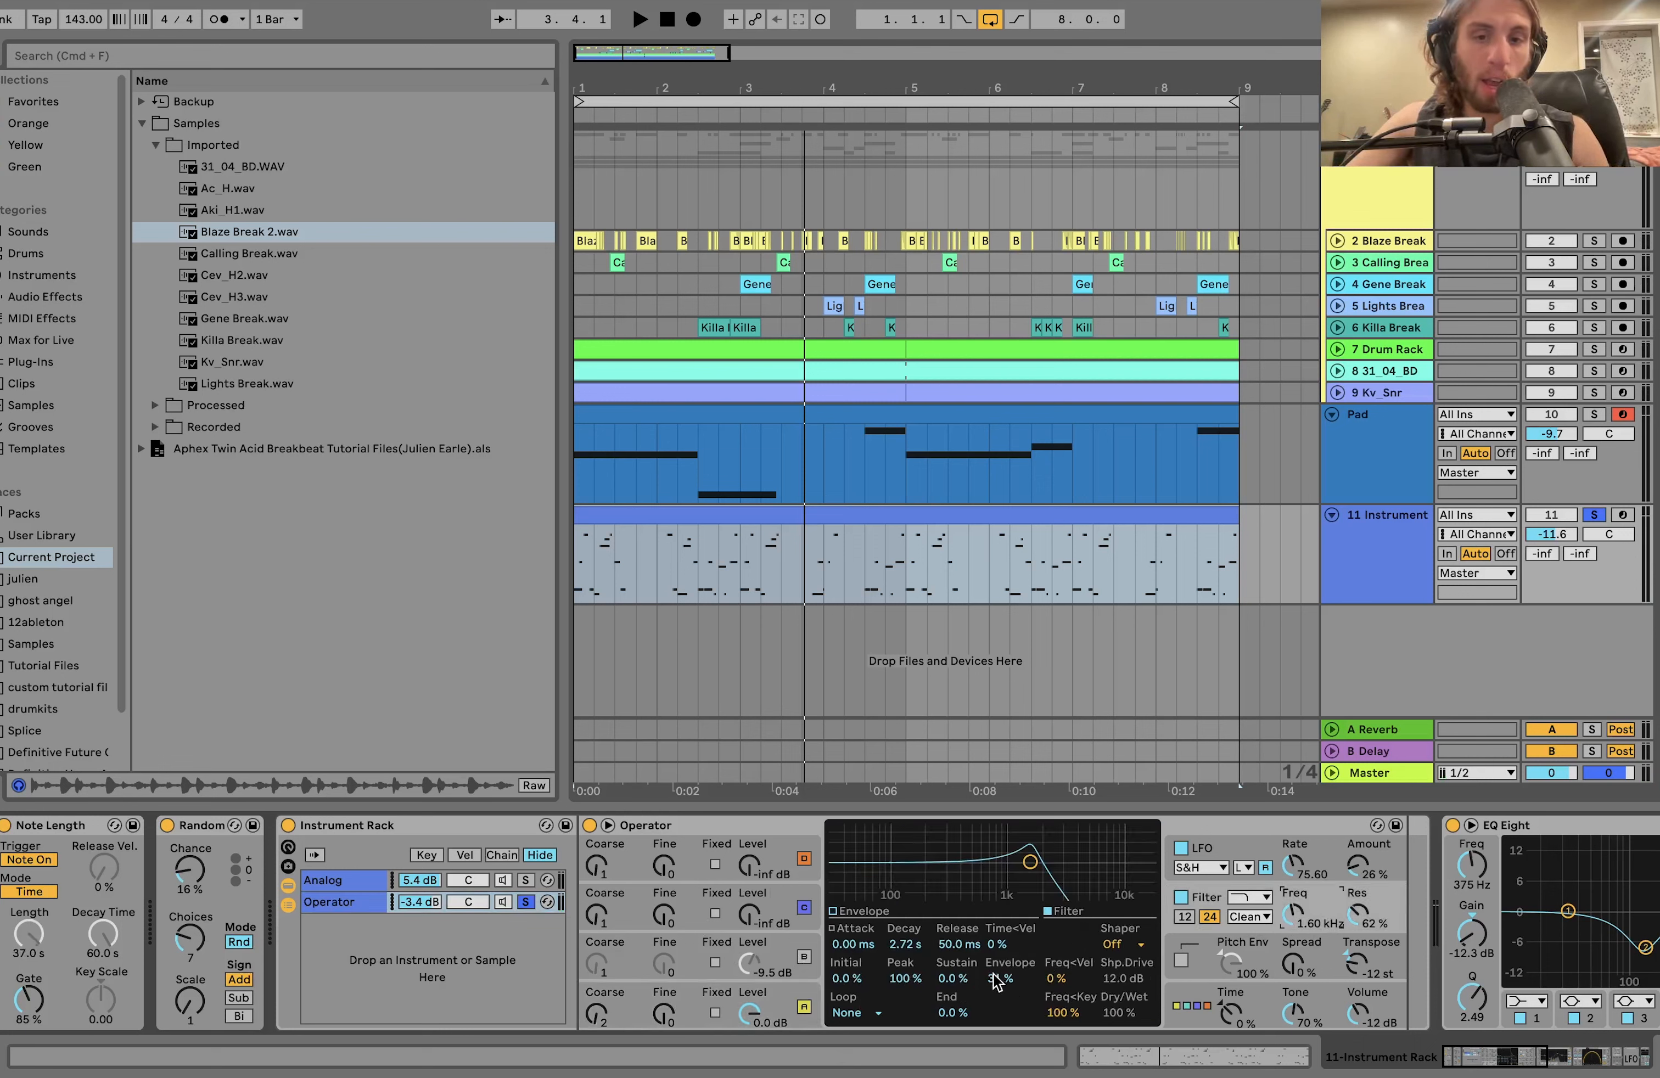
key(space)
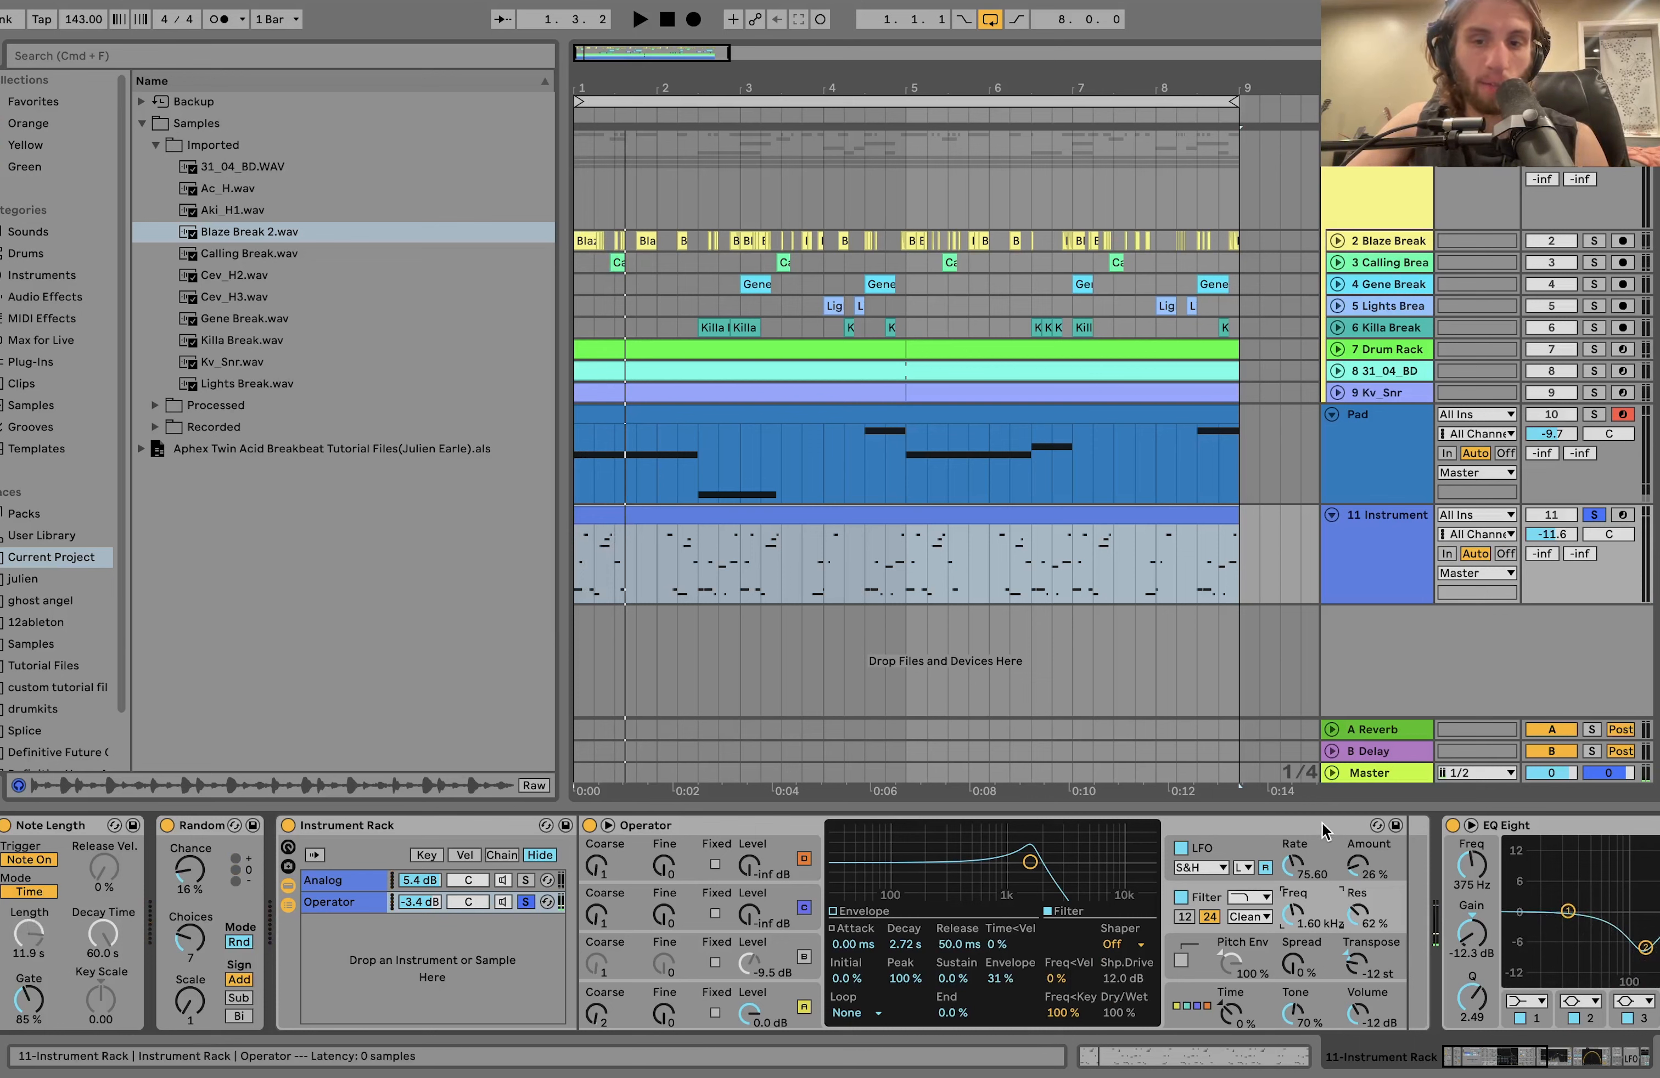
click(1316, 855)
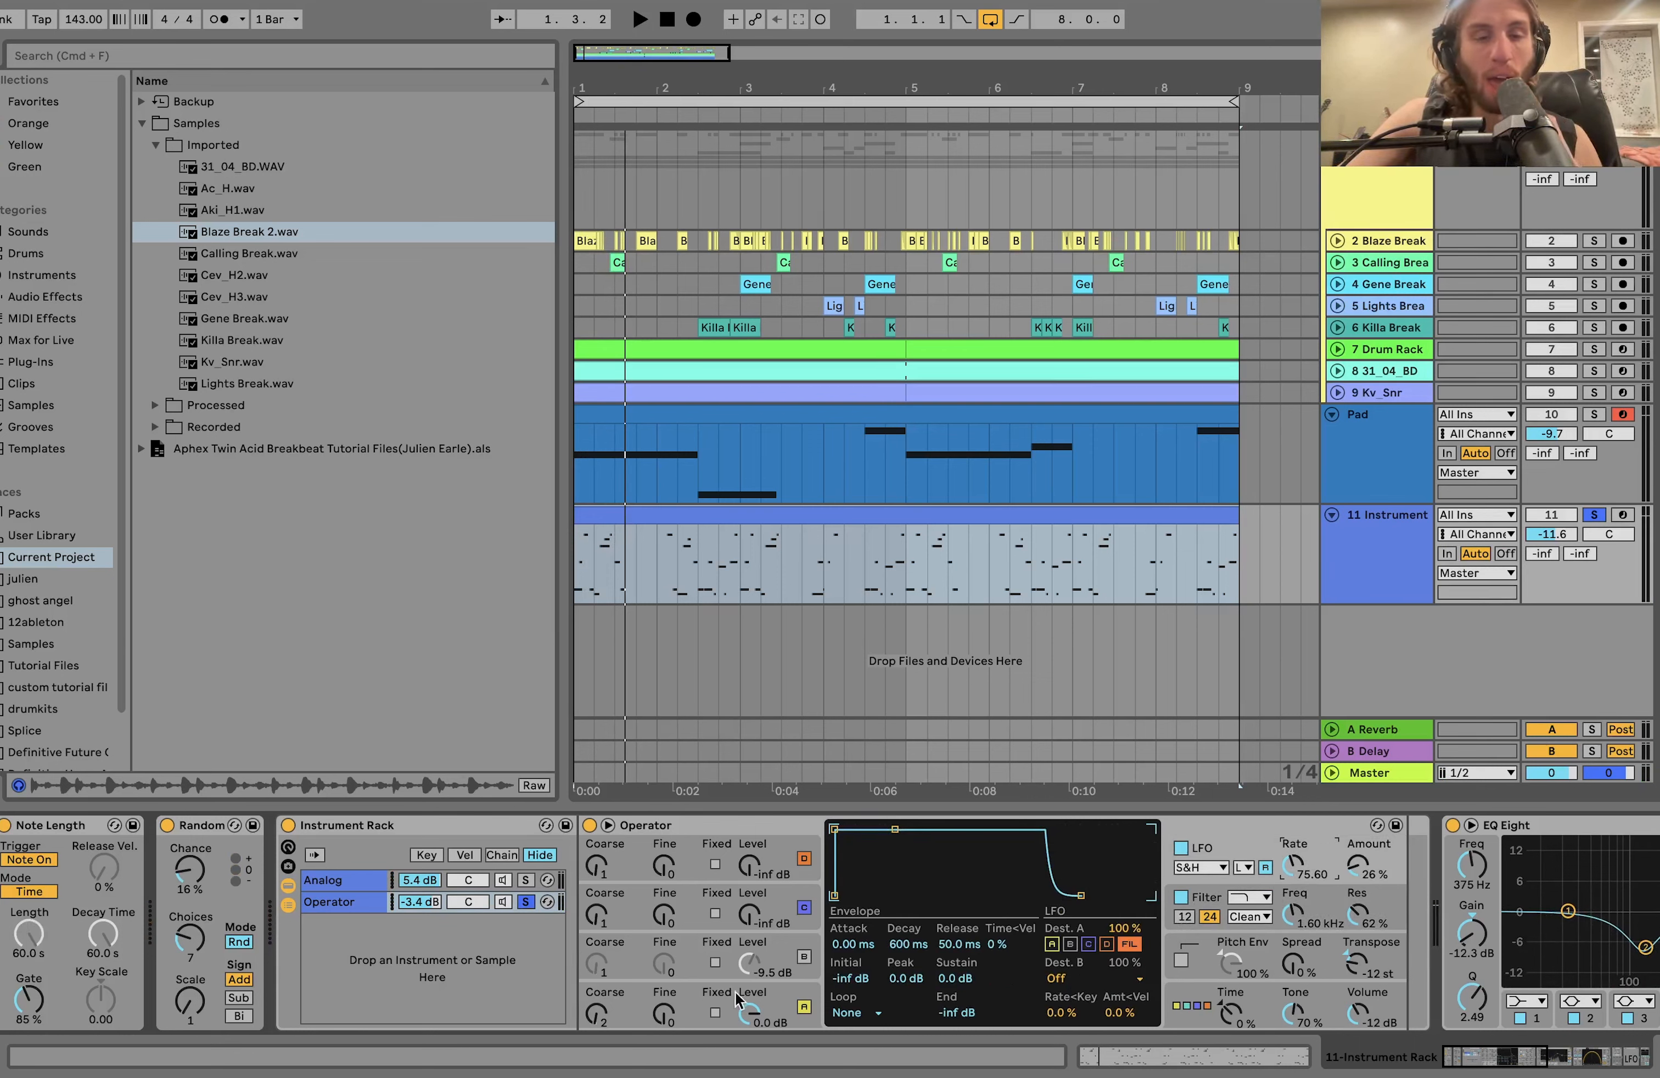
Unsolo the Operator chain and play both Instrument Rack chains together.
click(525, 903)
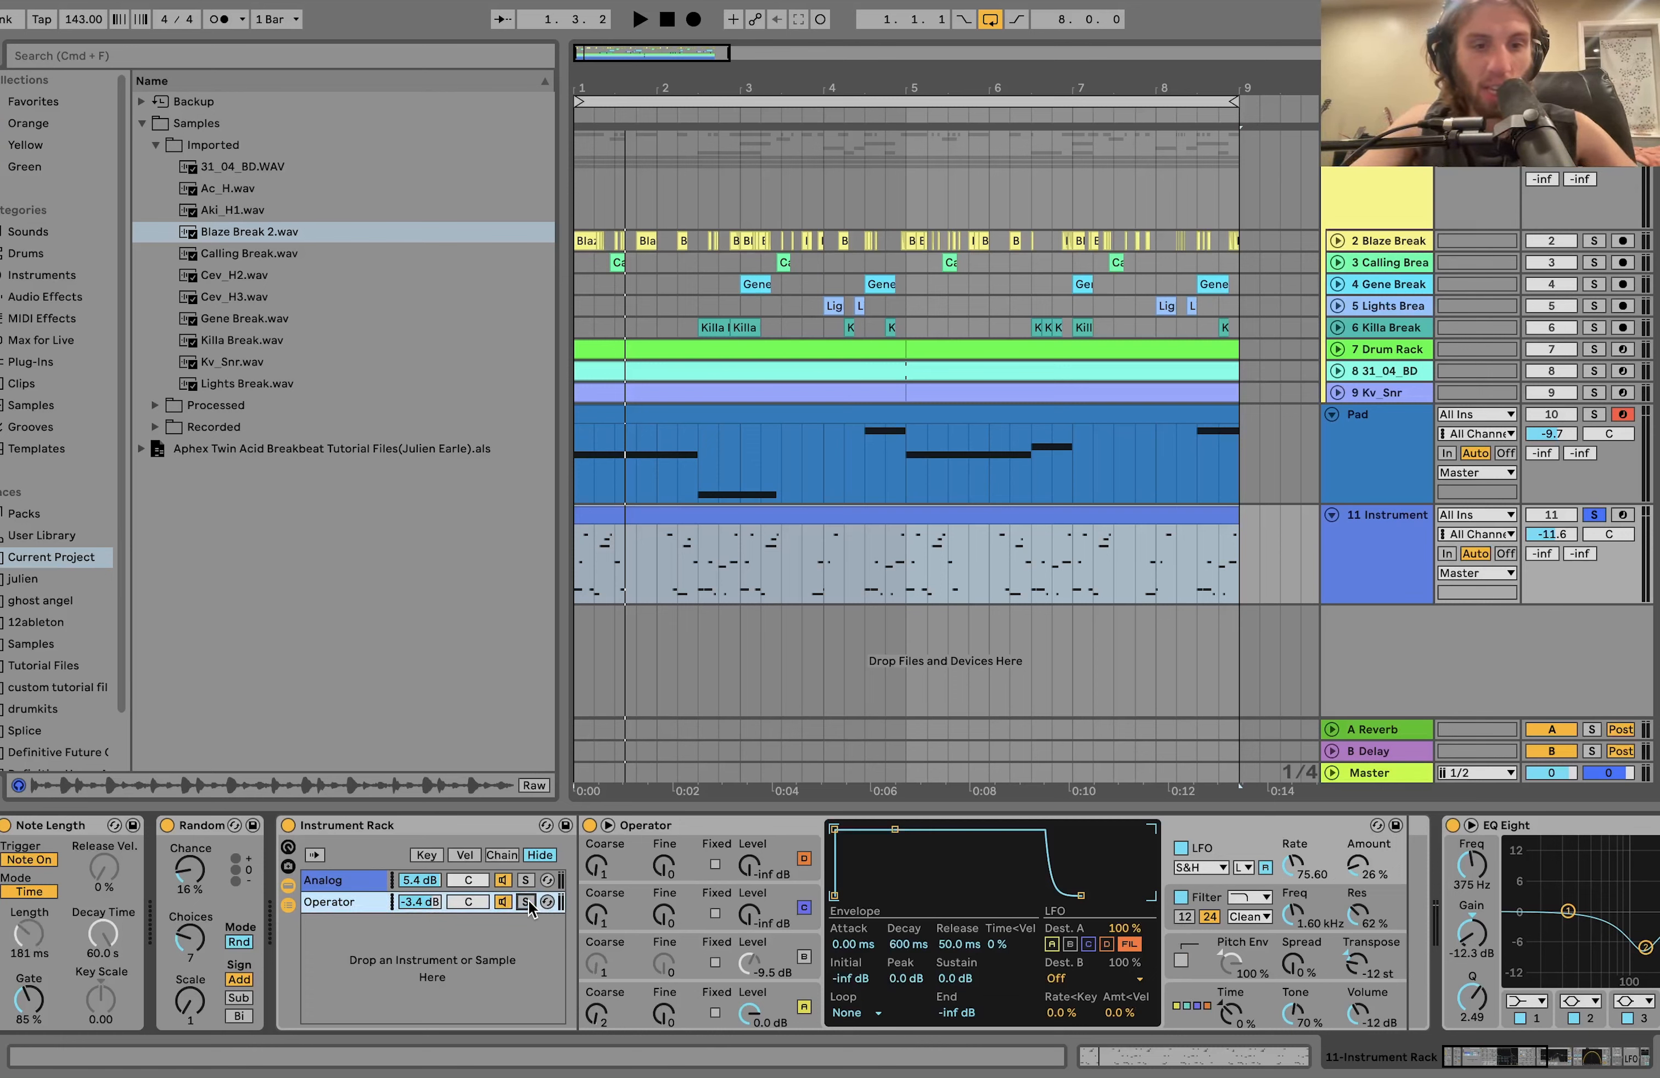
key(space)
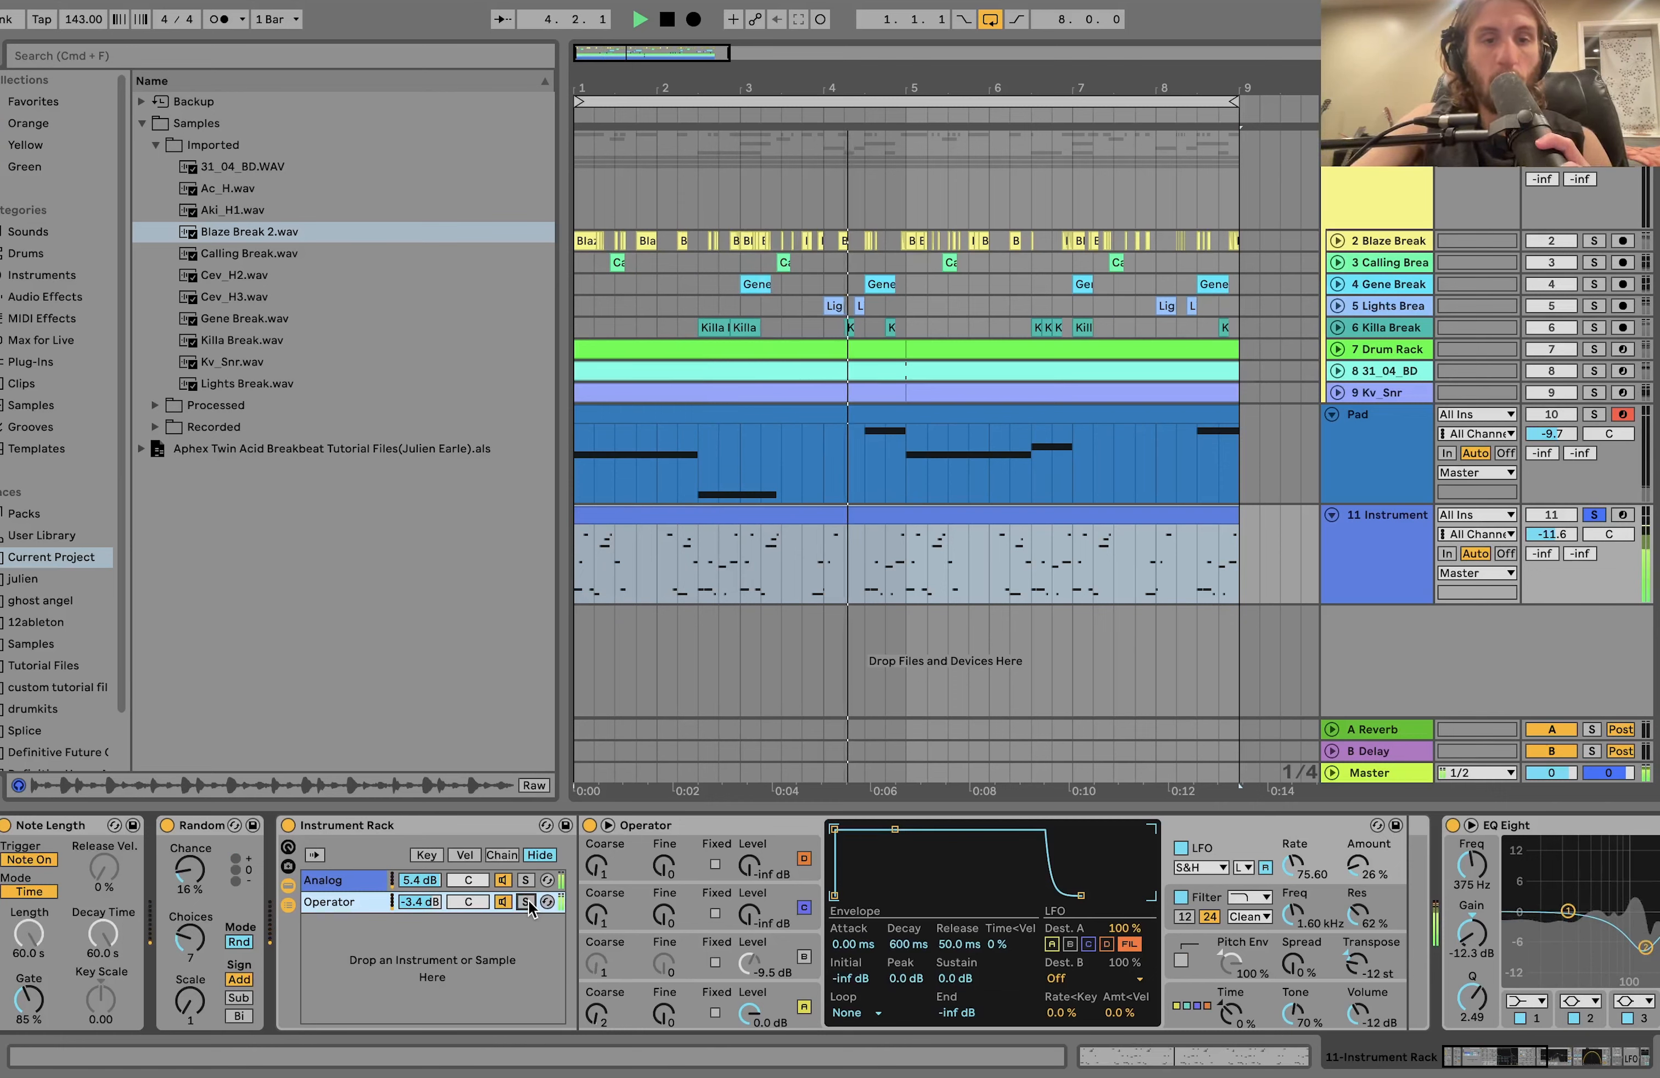
Stop playback and hide the devices of the Operator chain in track 11's Instrument Rack.
key(space)
click(288, 905)
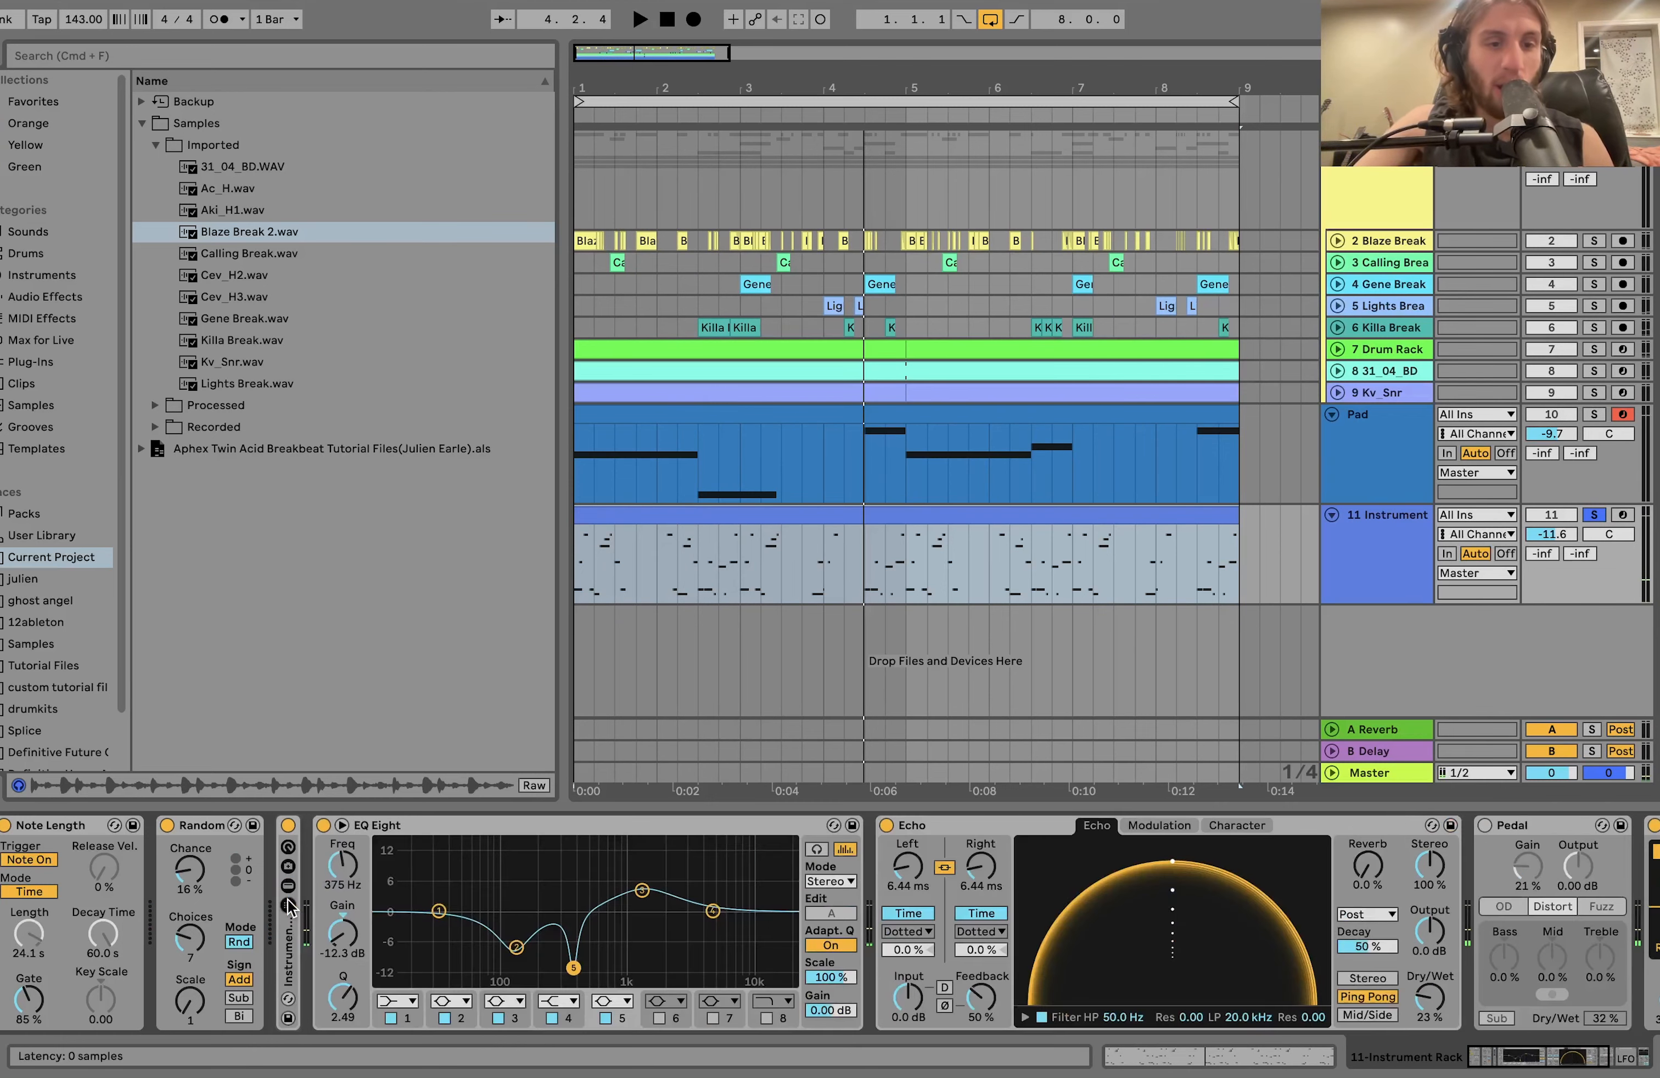
click(287, 903)
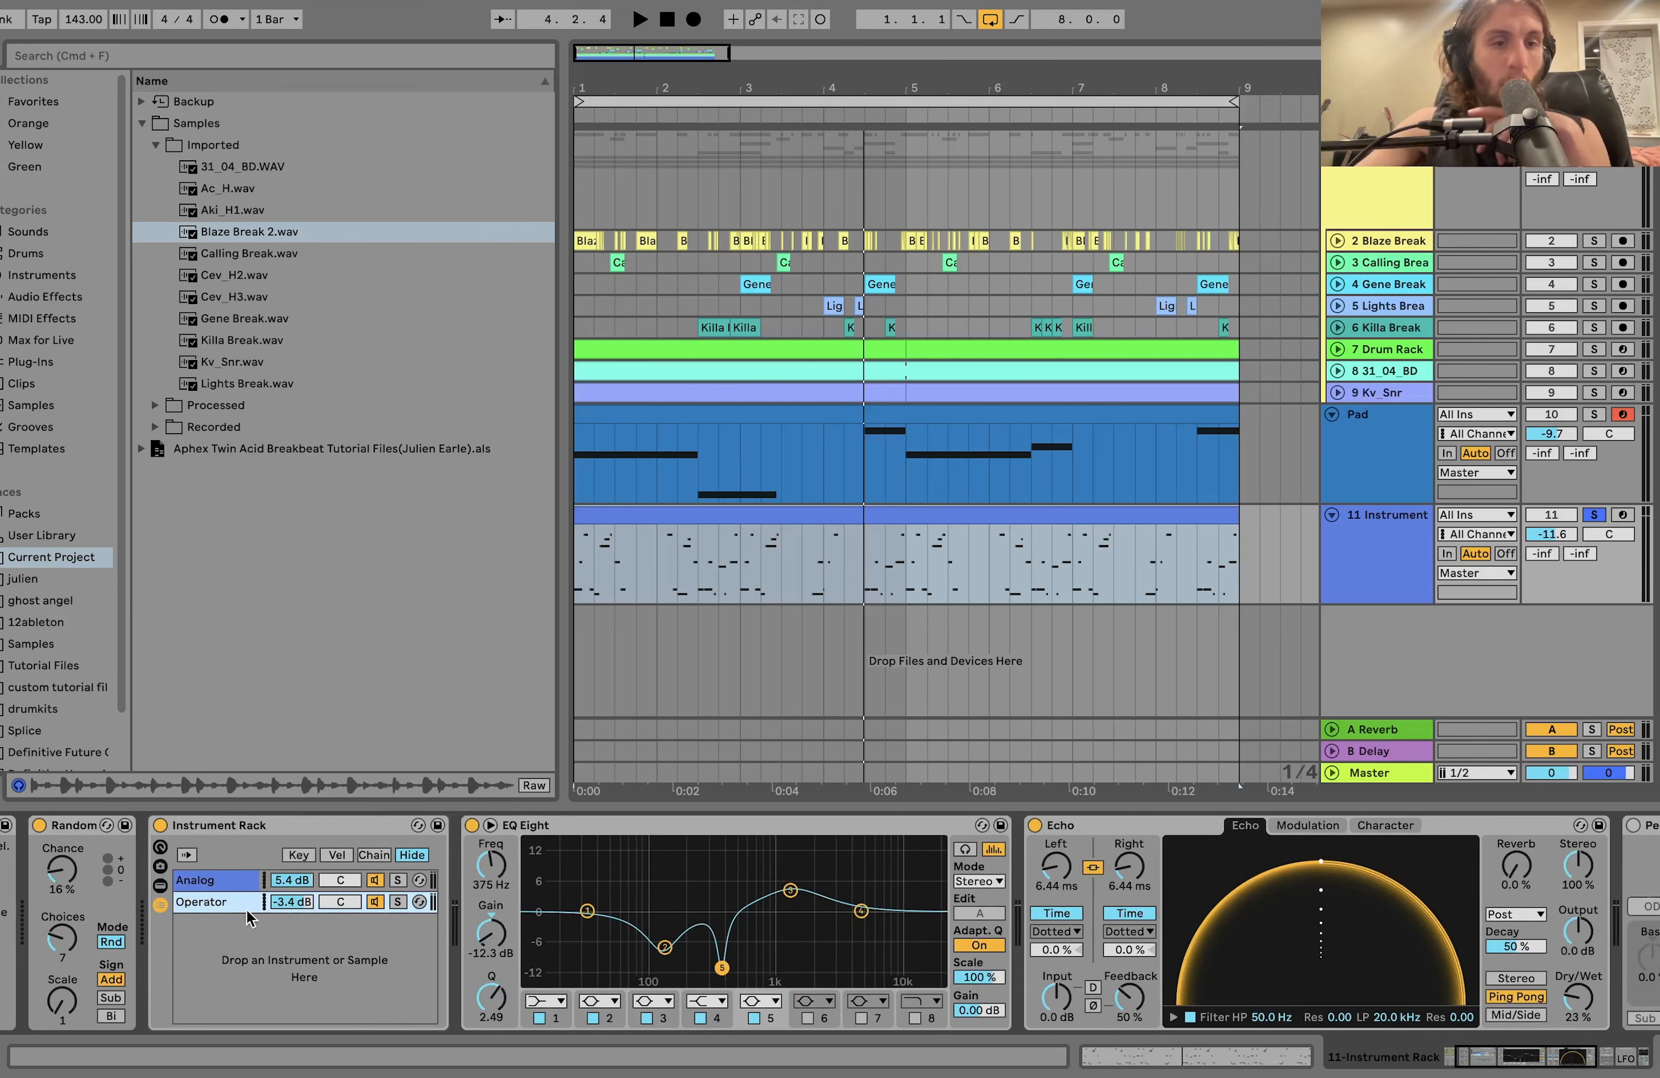
click(222, 903)
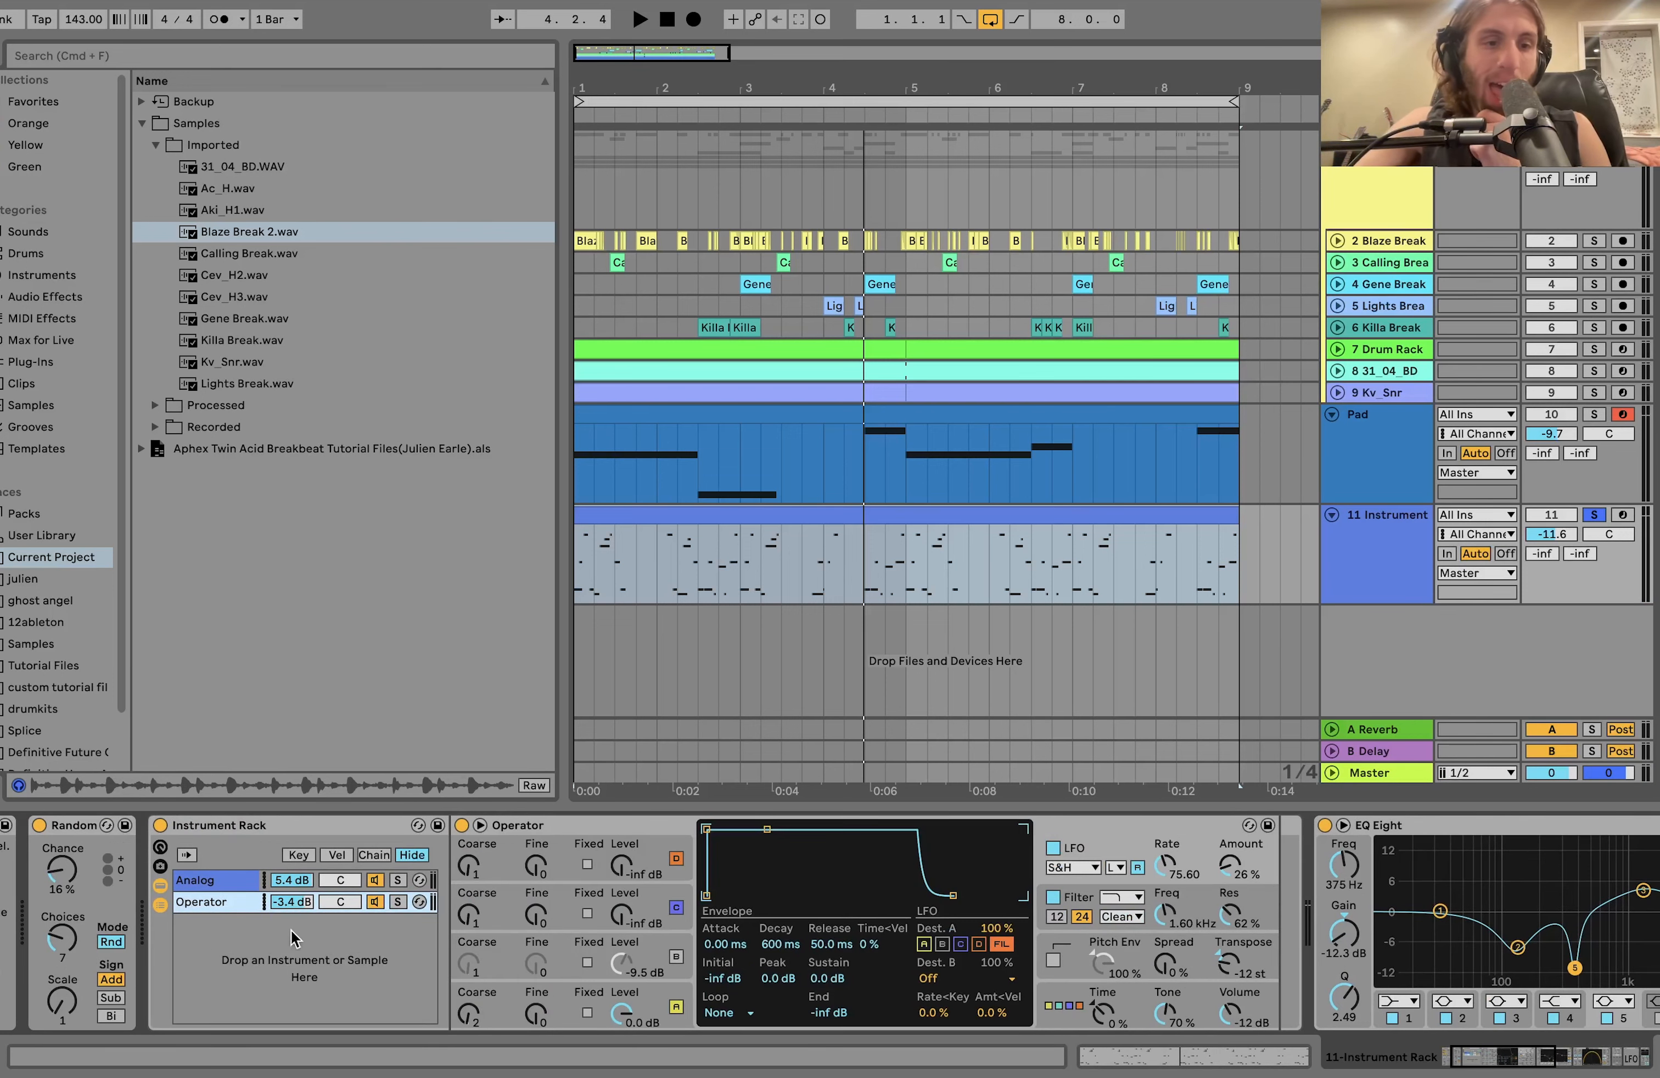
click(224, 908)
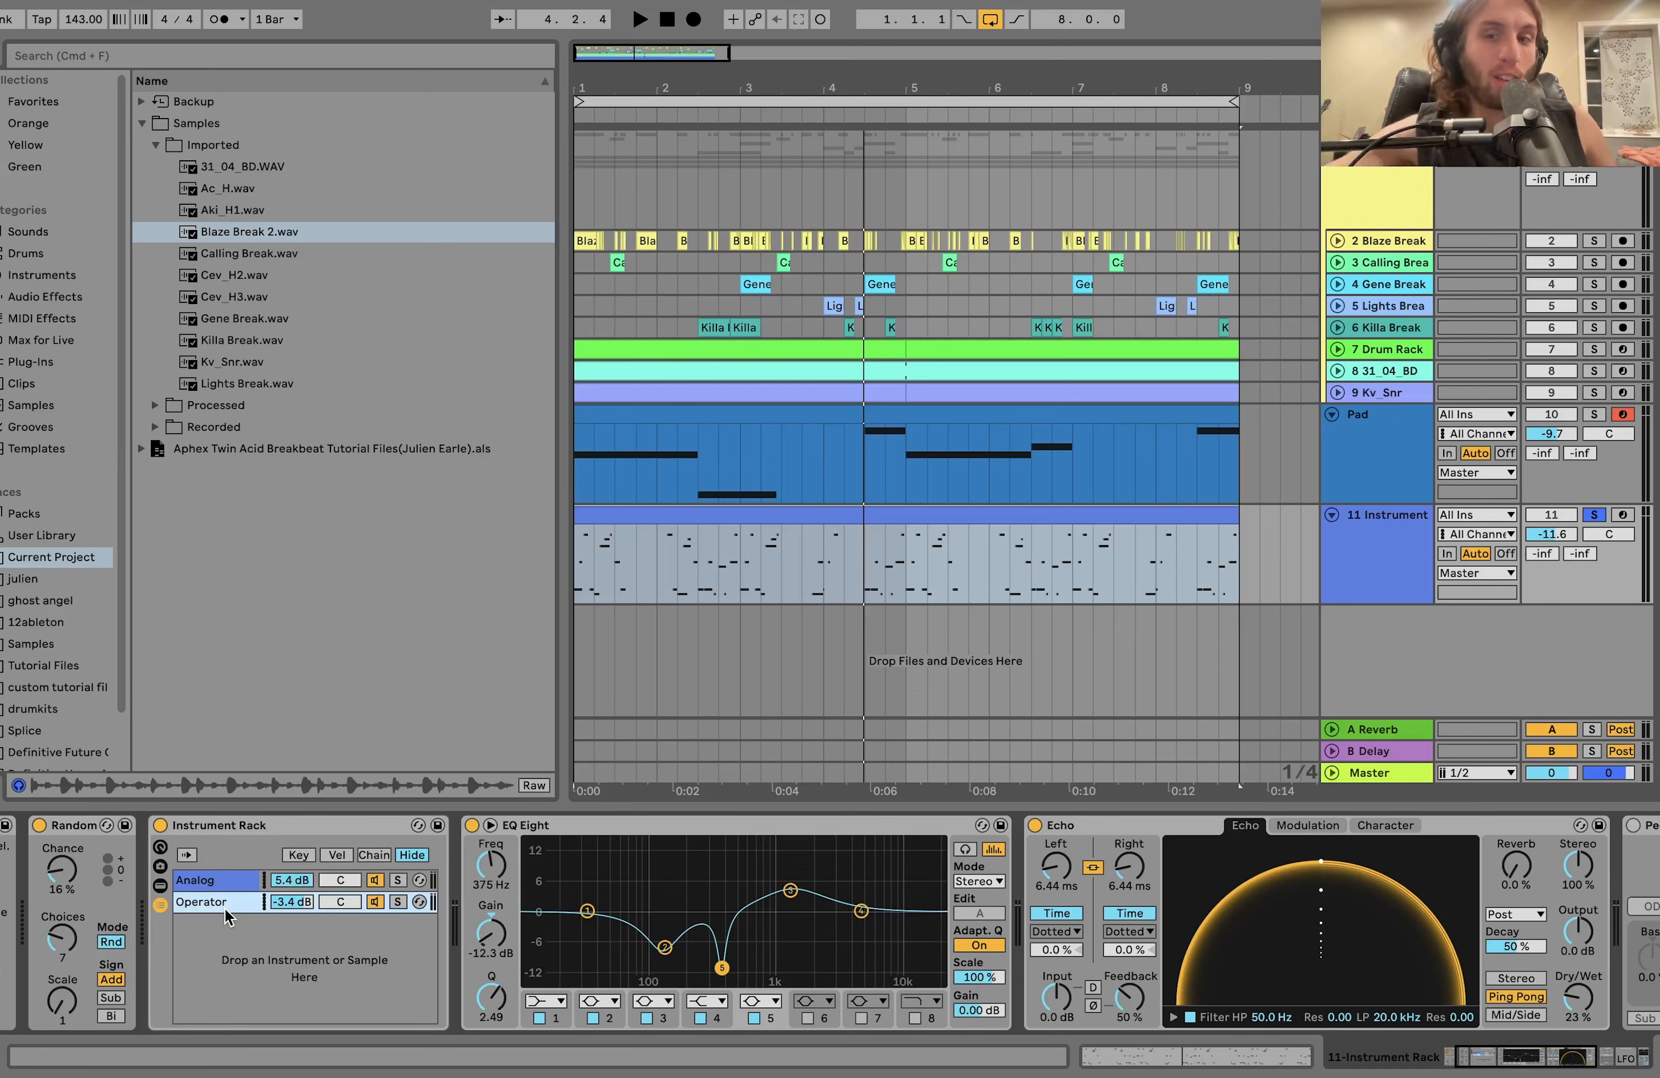
Unsolo track 11 Instrument and play the acid line together with the breaks and pad.
click(1594, 515)
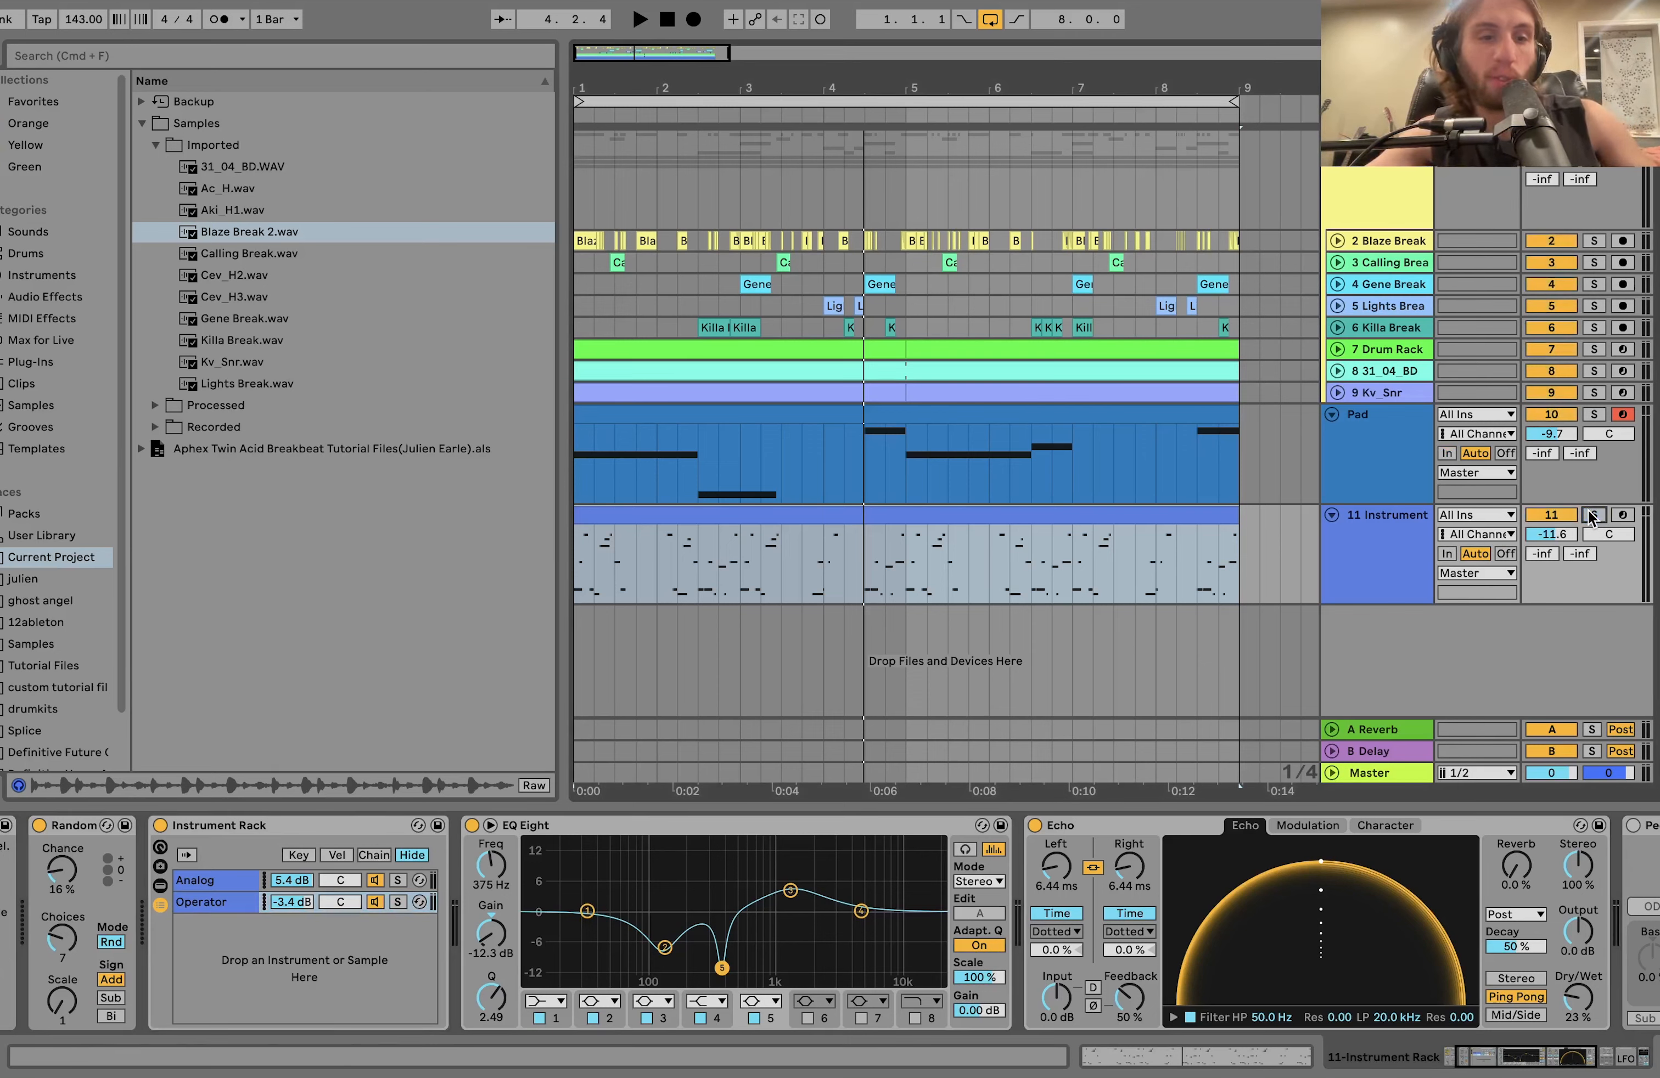
key(space)
click(1334, 593)
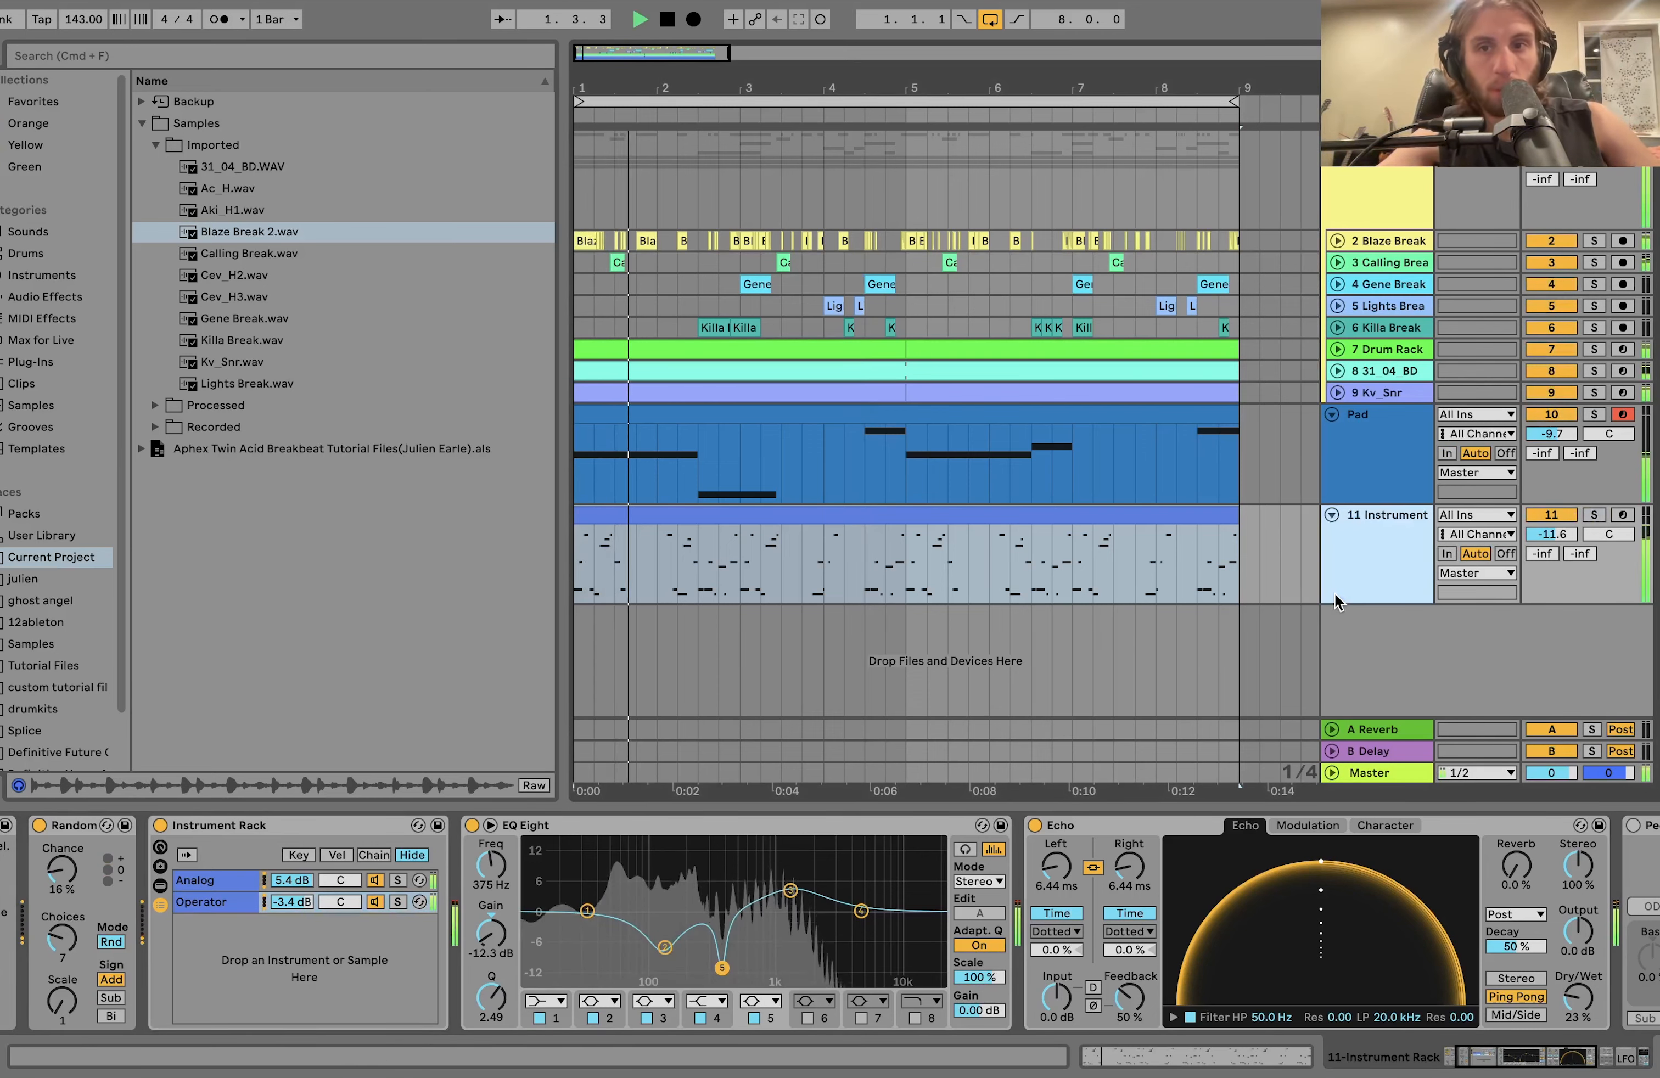
key(space)
Solo track 11 Instrument and compare its sound with EQ Eight turned off and back on.
click(1594, 516)
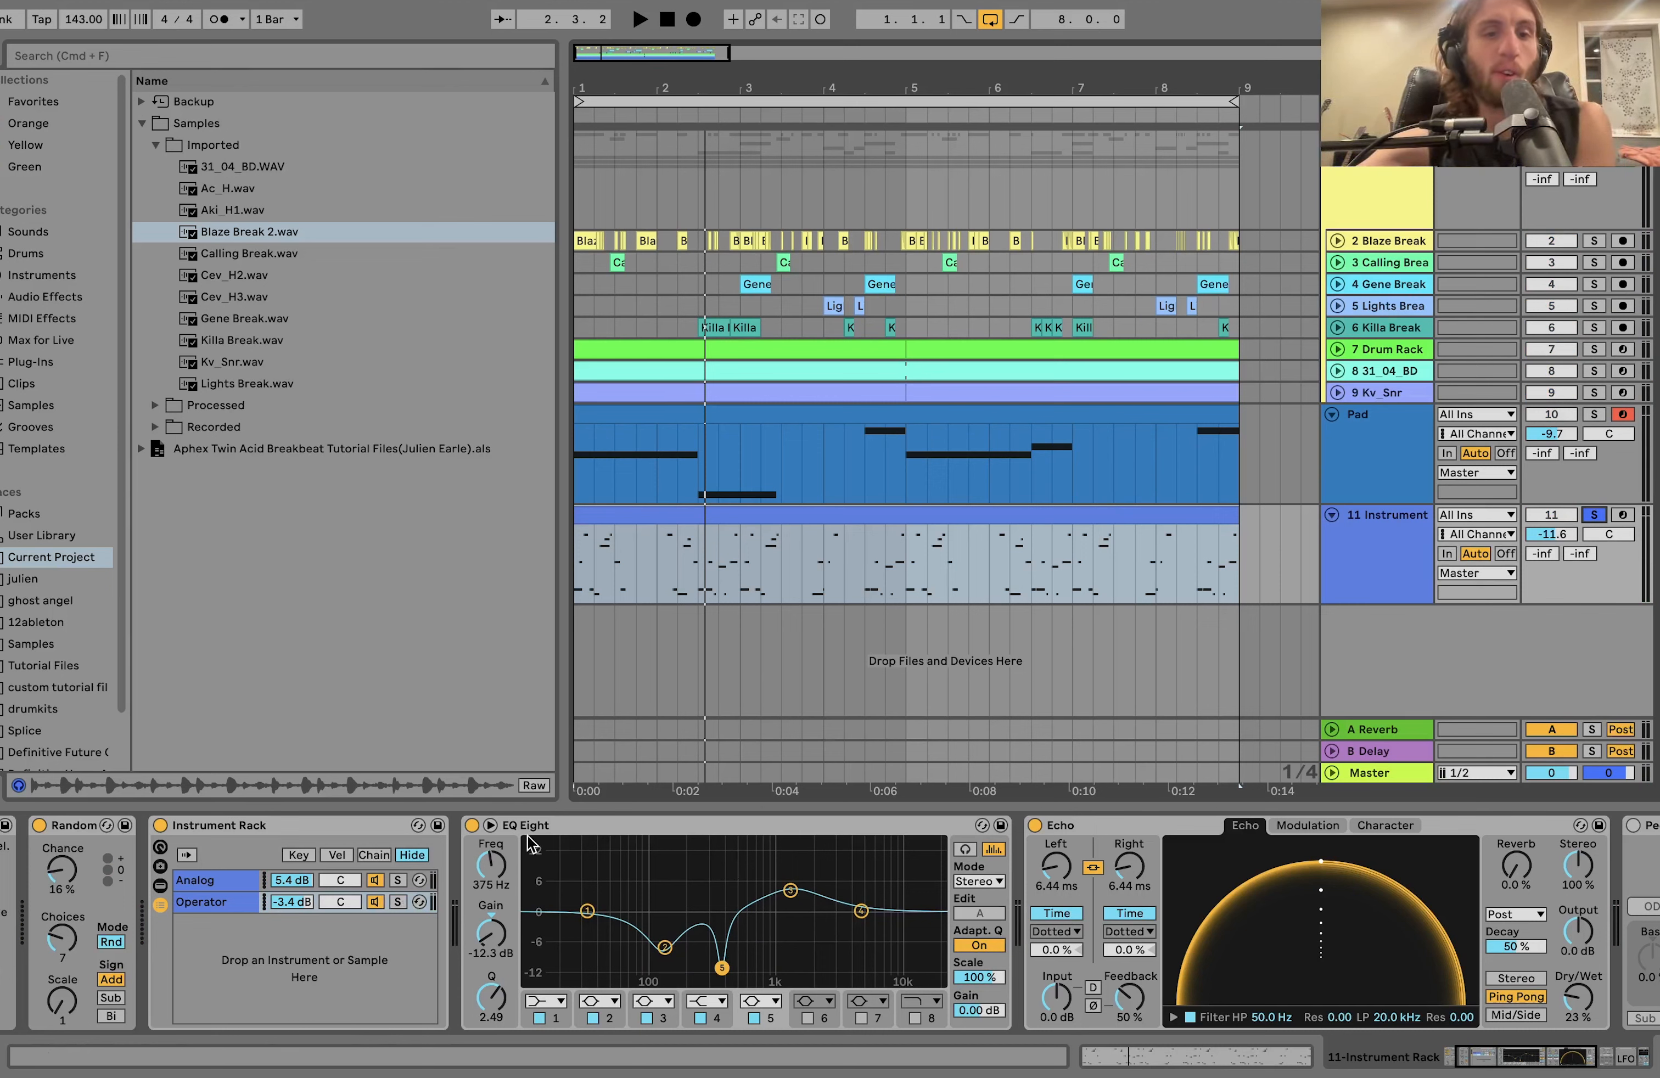
click(473, 827)
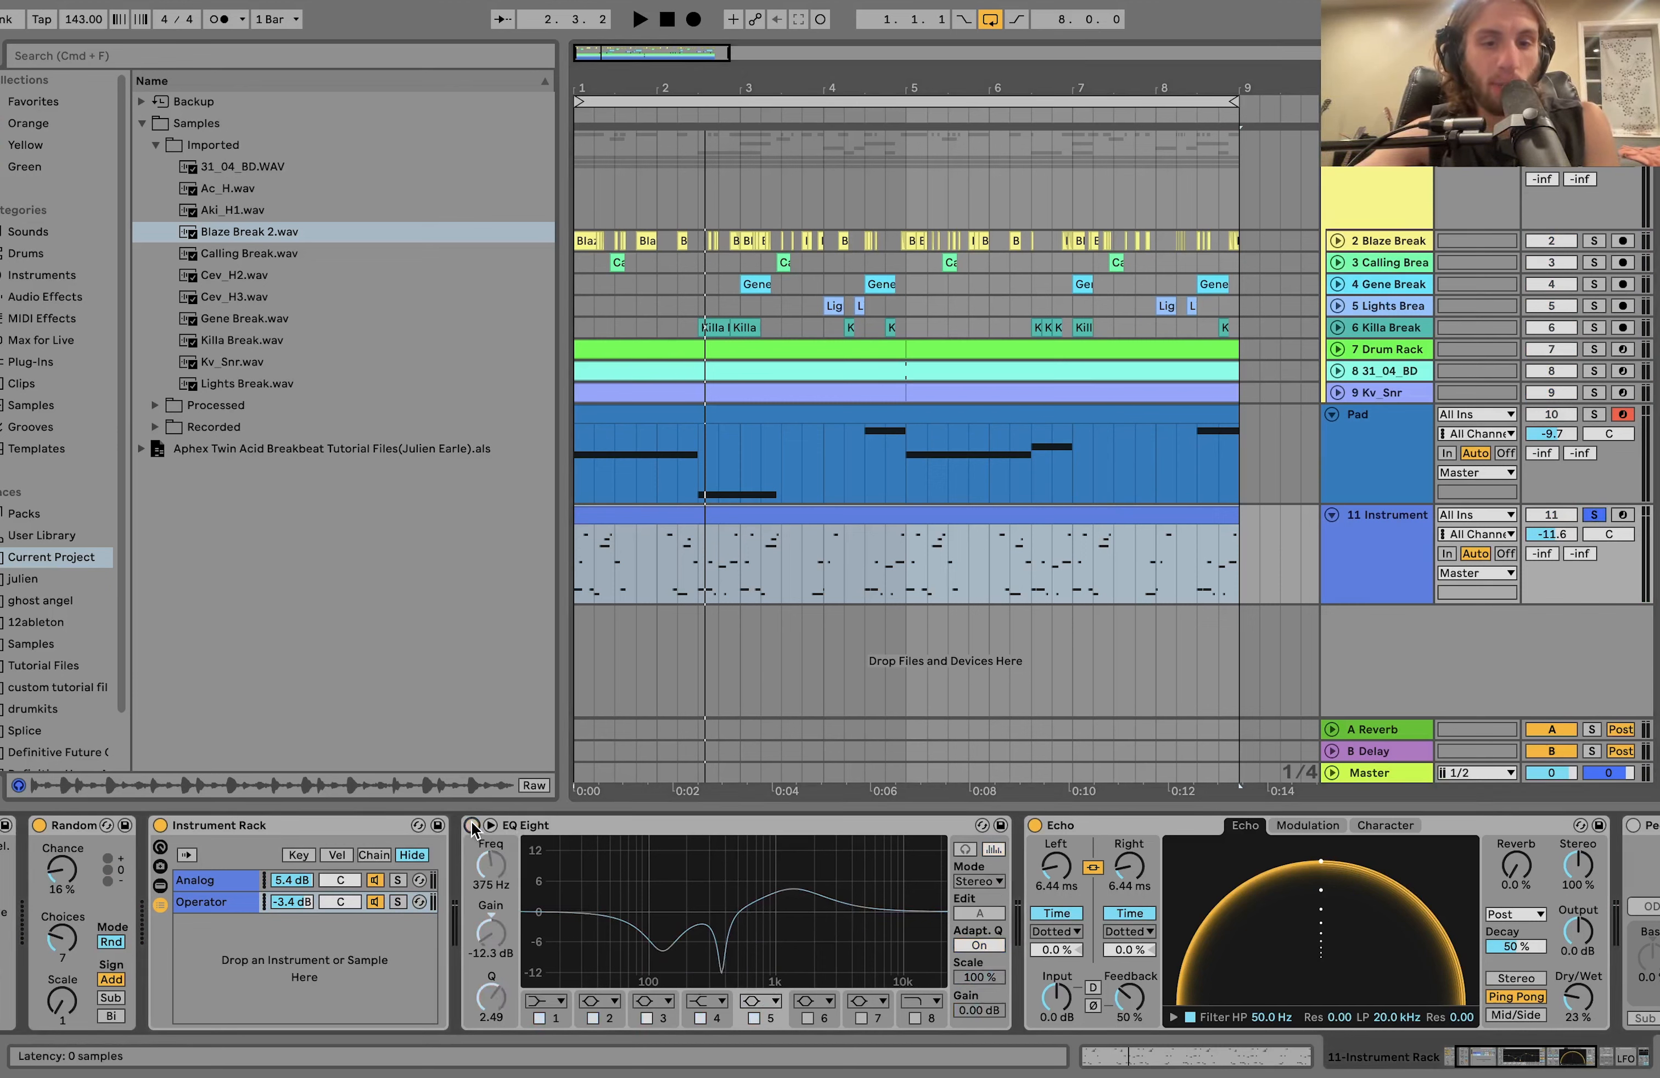
key(space)
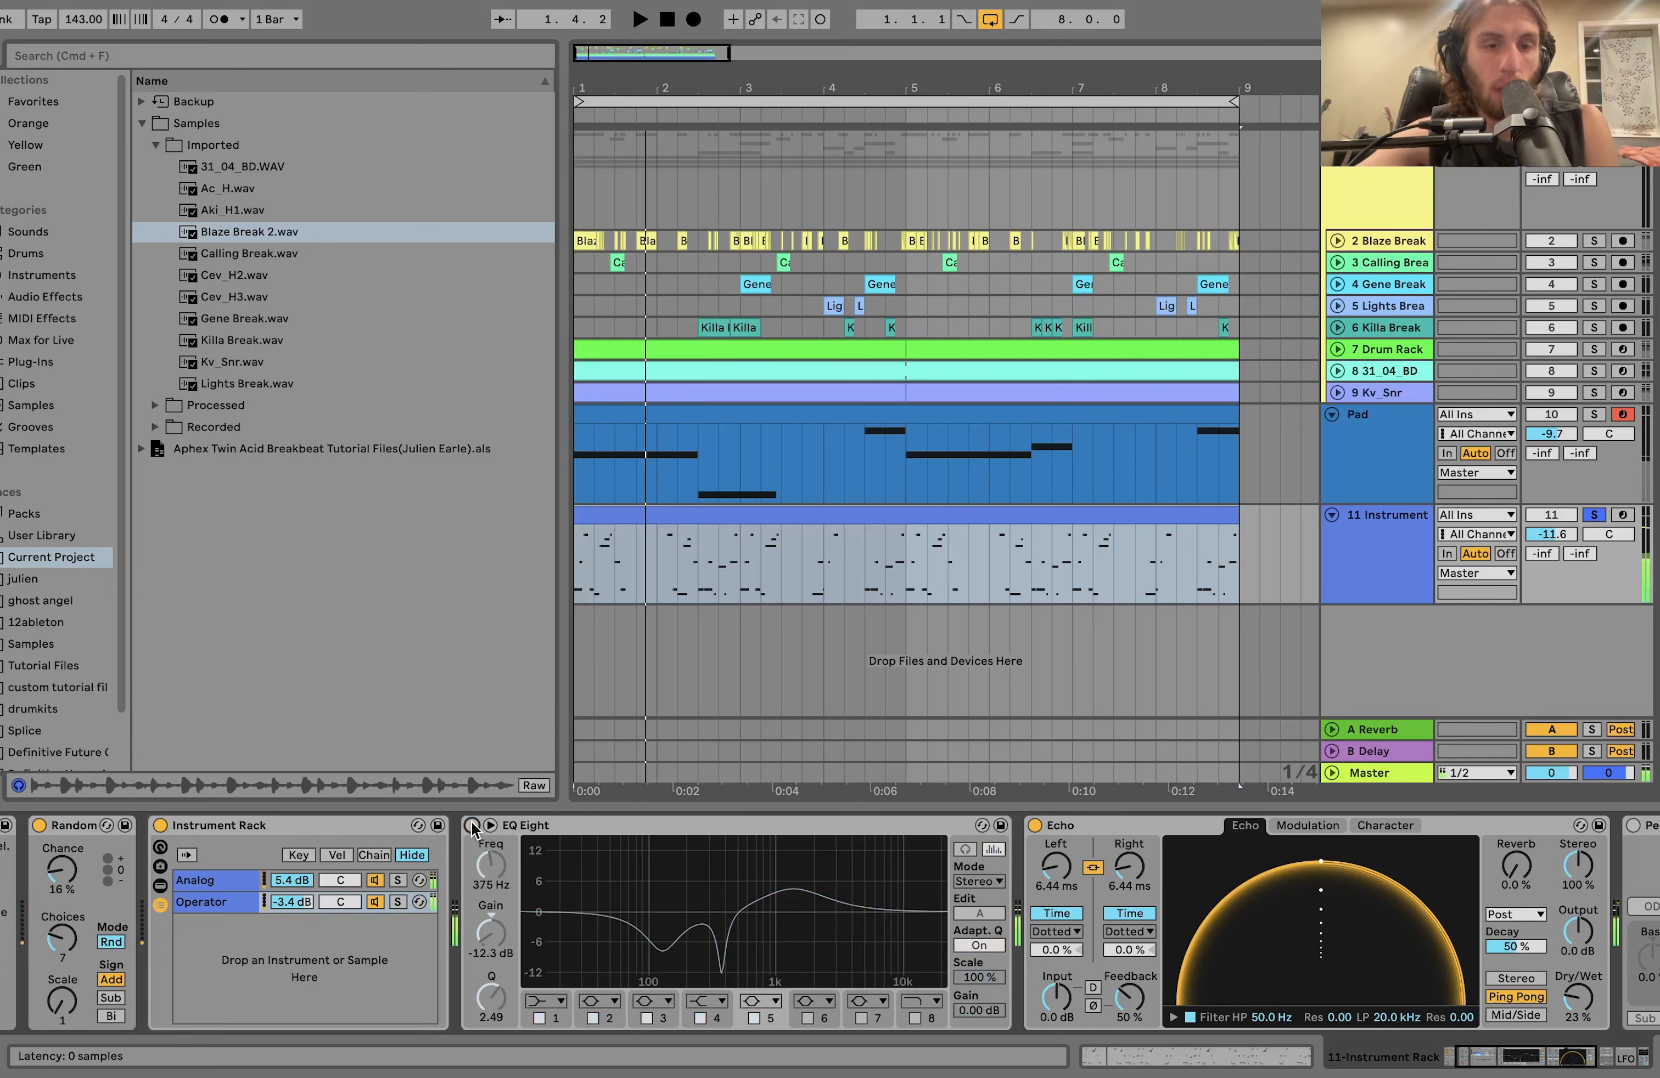
click(473, 826)
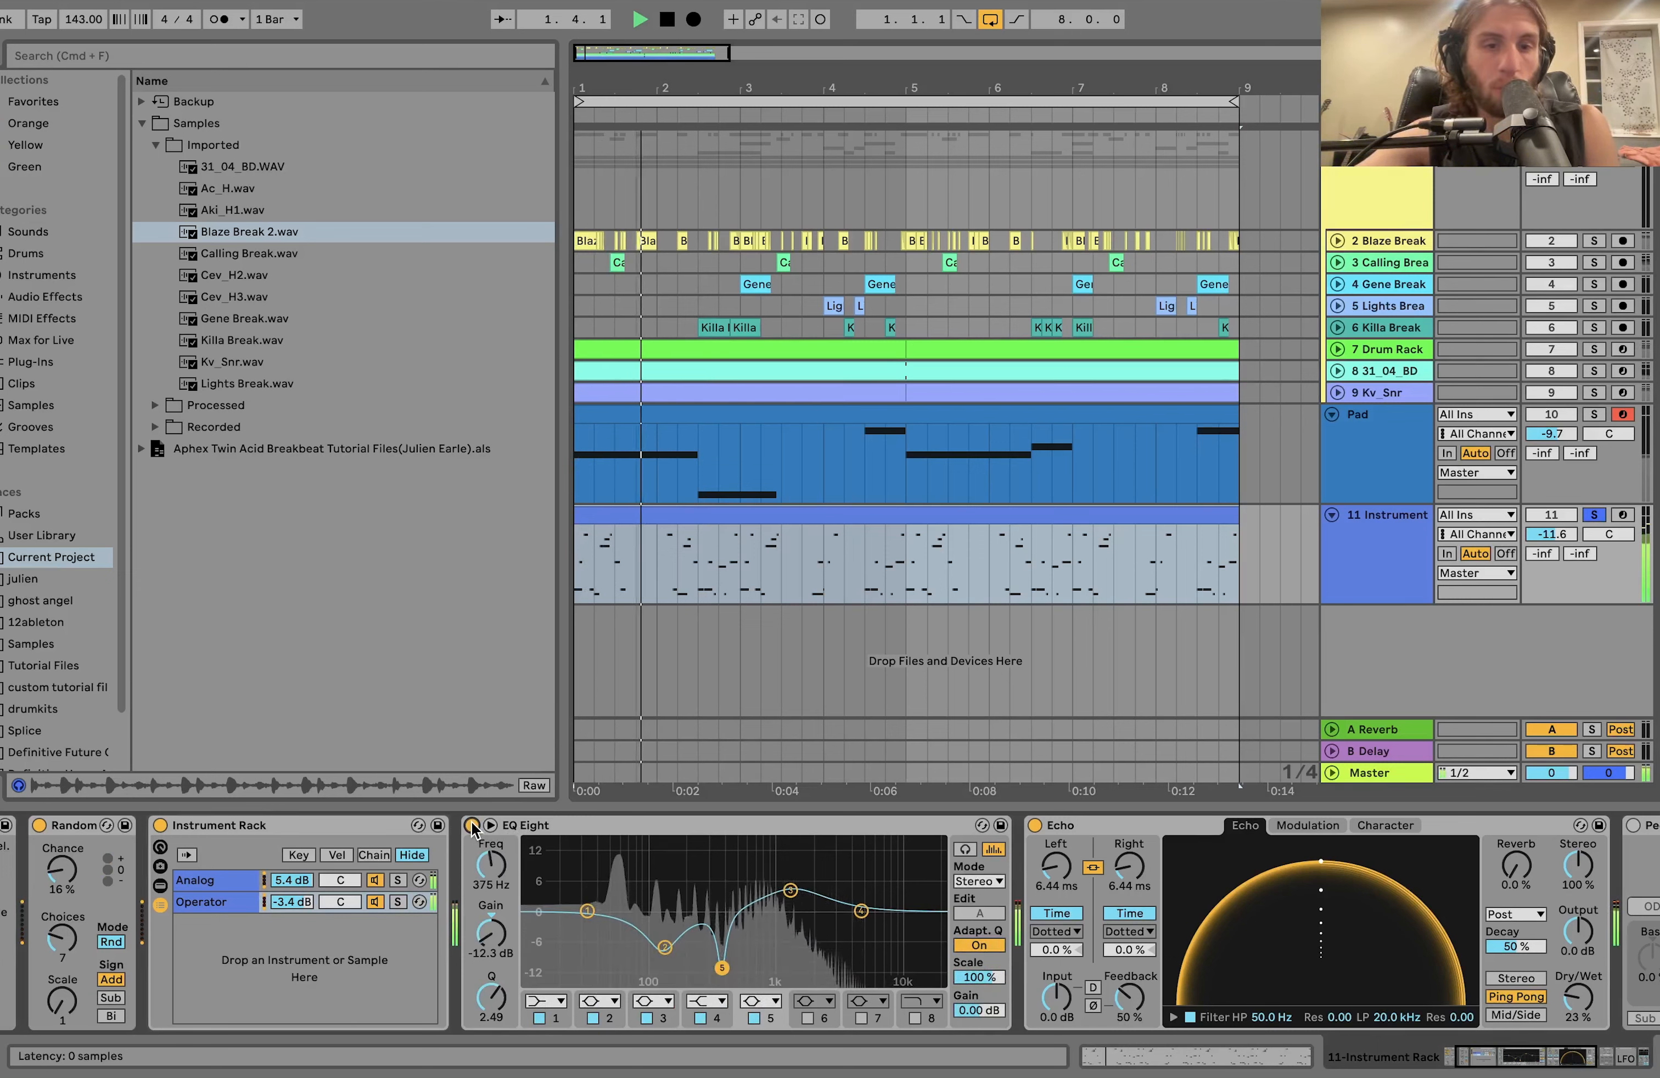
key(space)
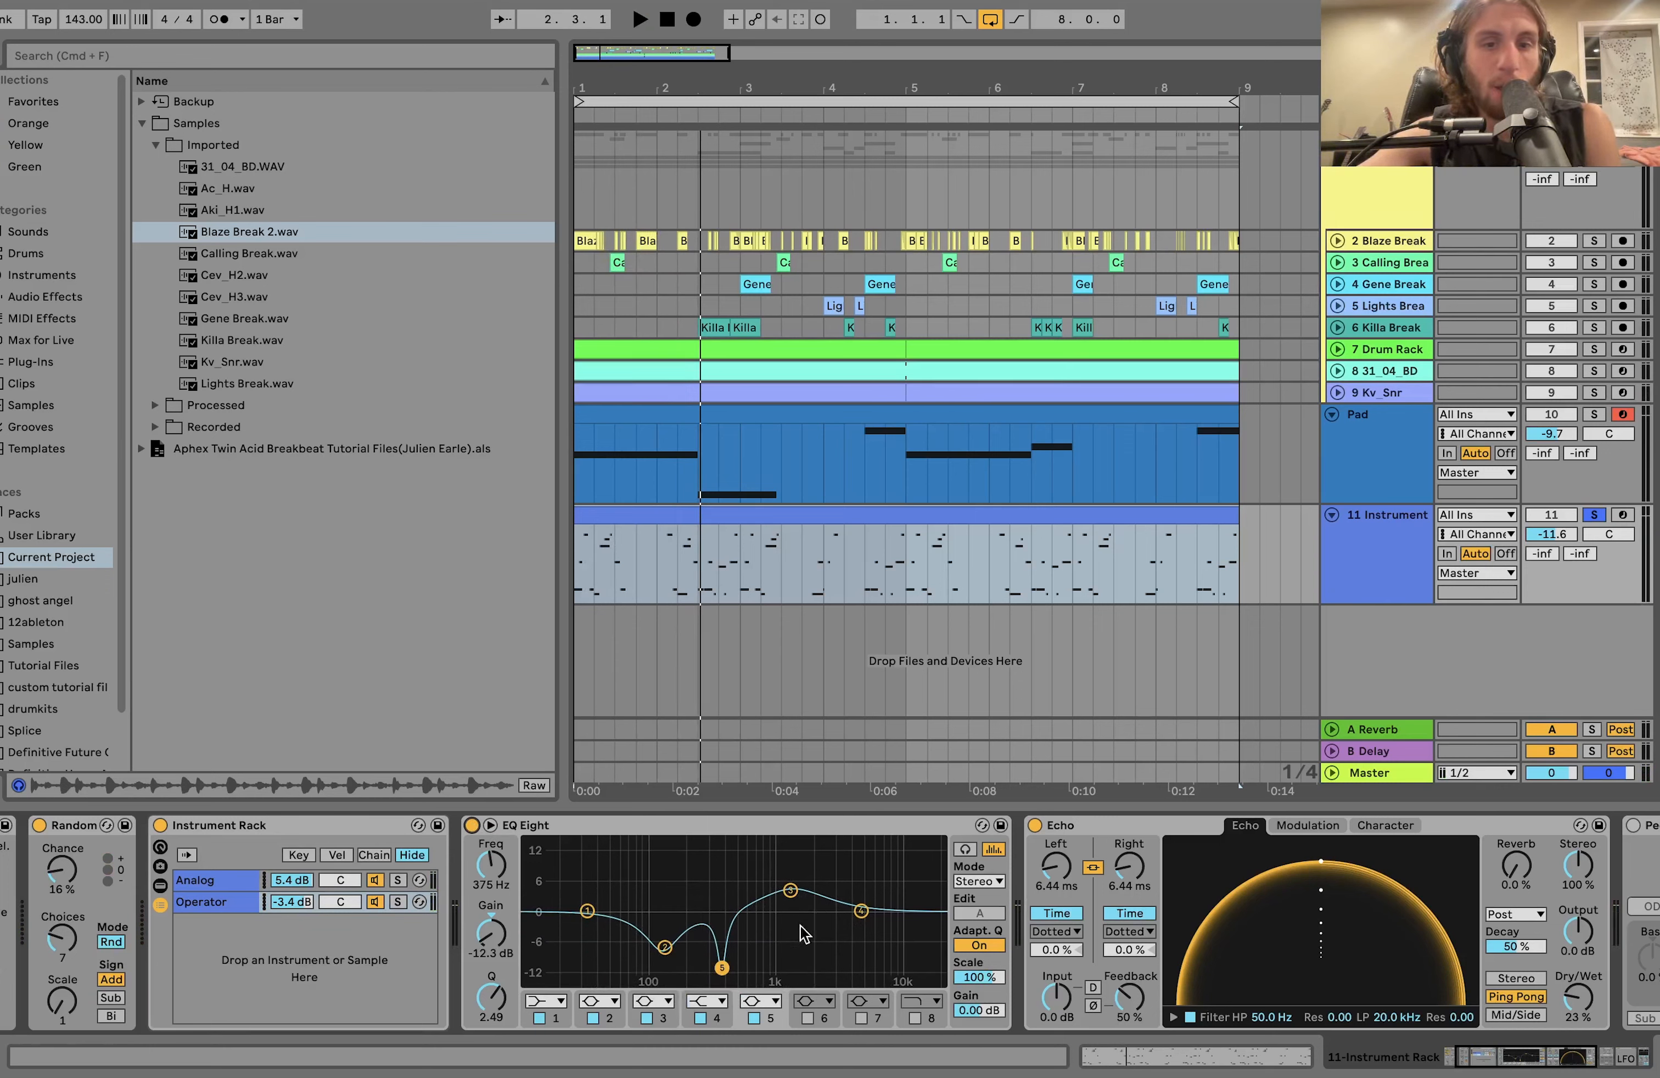
Delete the Pedal device from track 11's chain while comparing playback with Echo turned off and back on.
scroll(803, 928, right, 5)
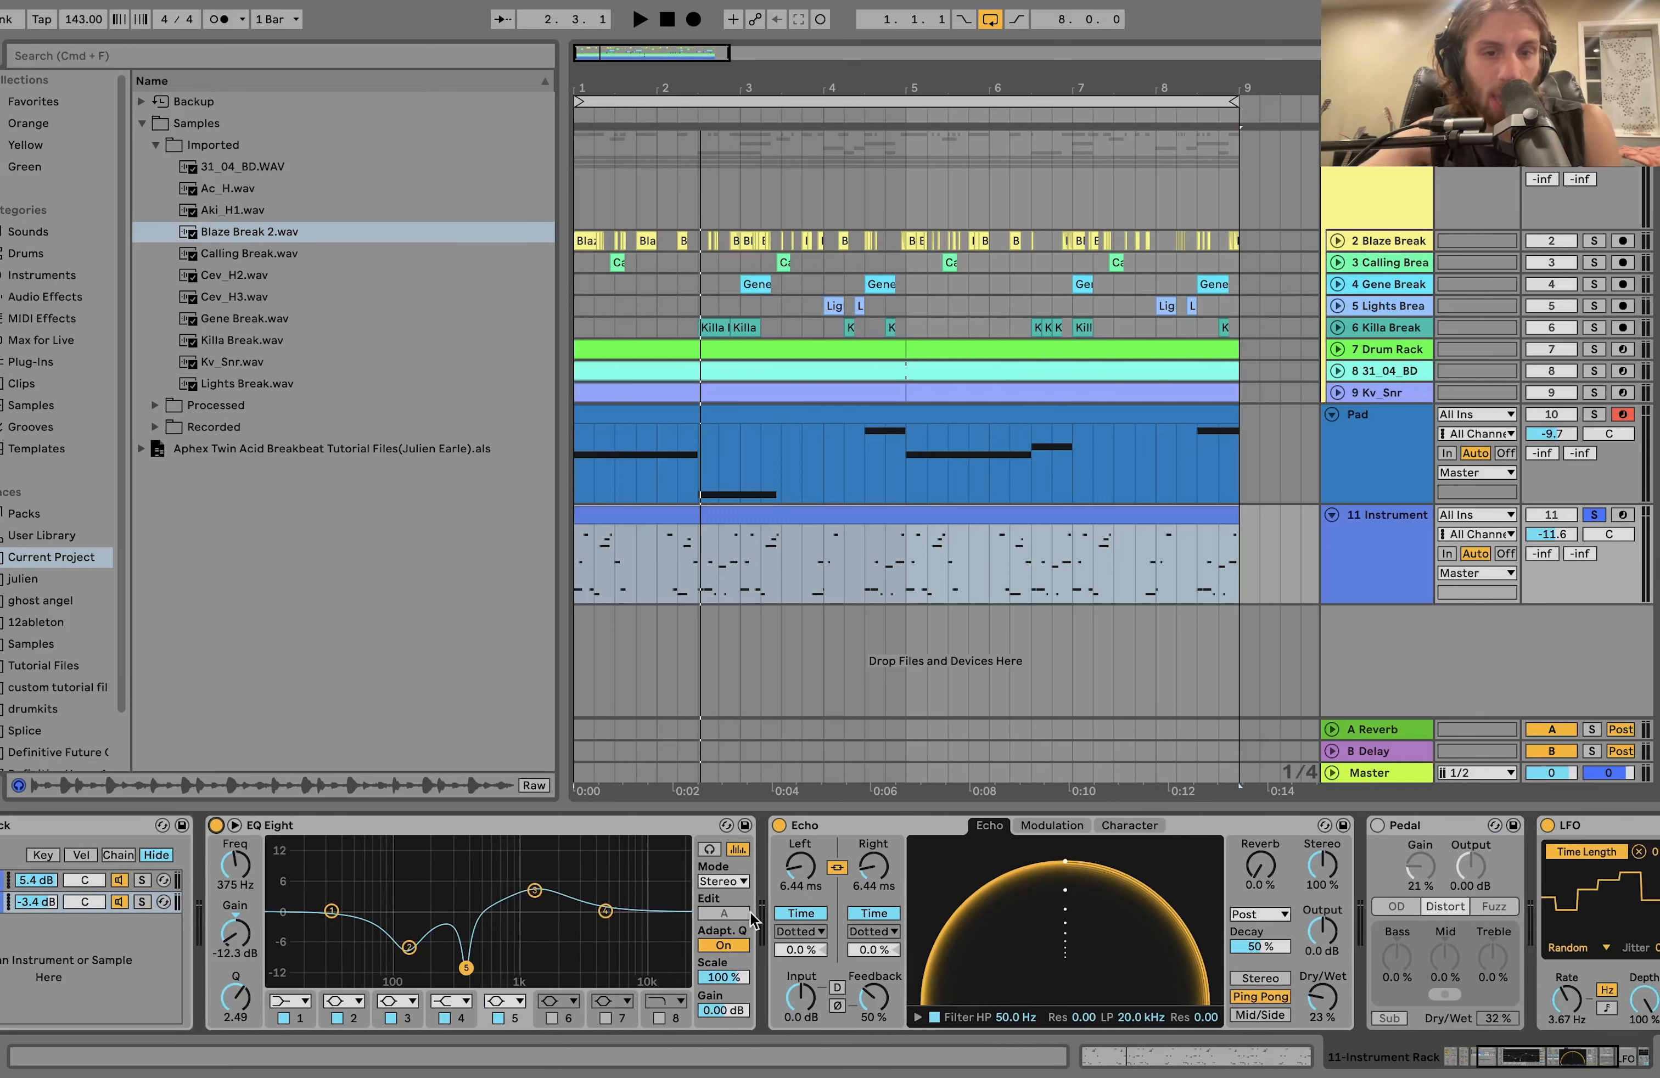
scroll(575, 912, right, 7)
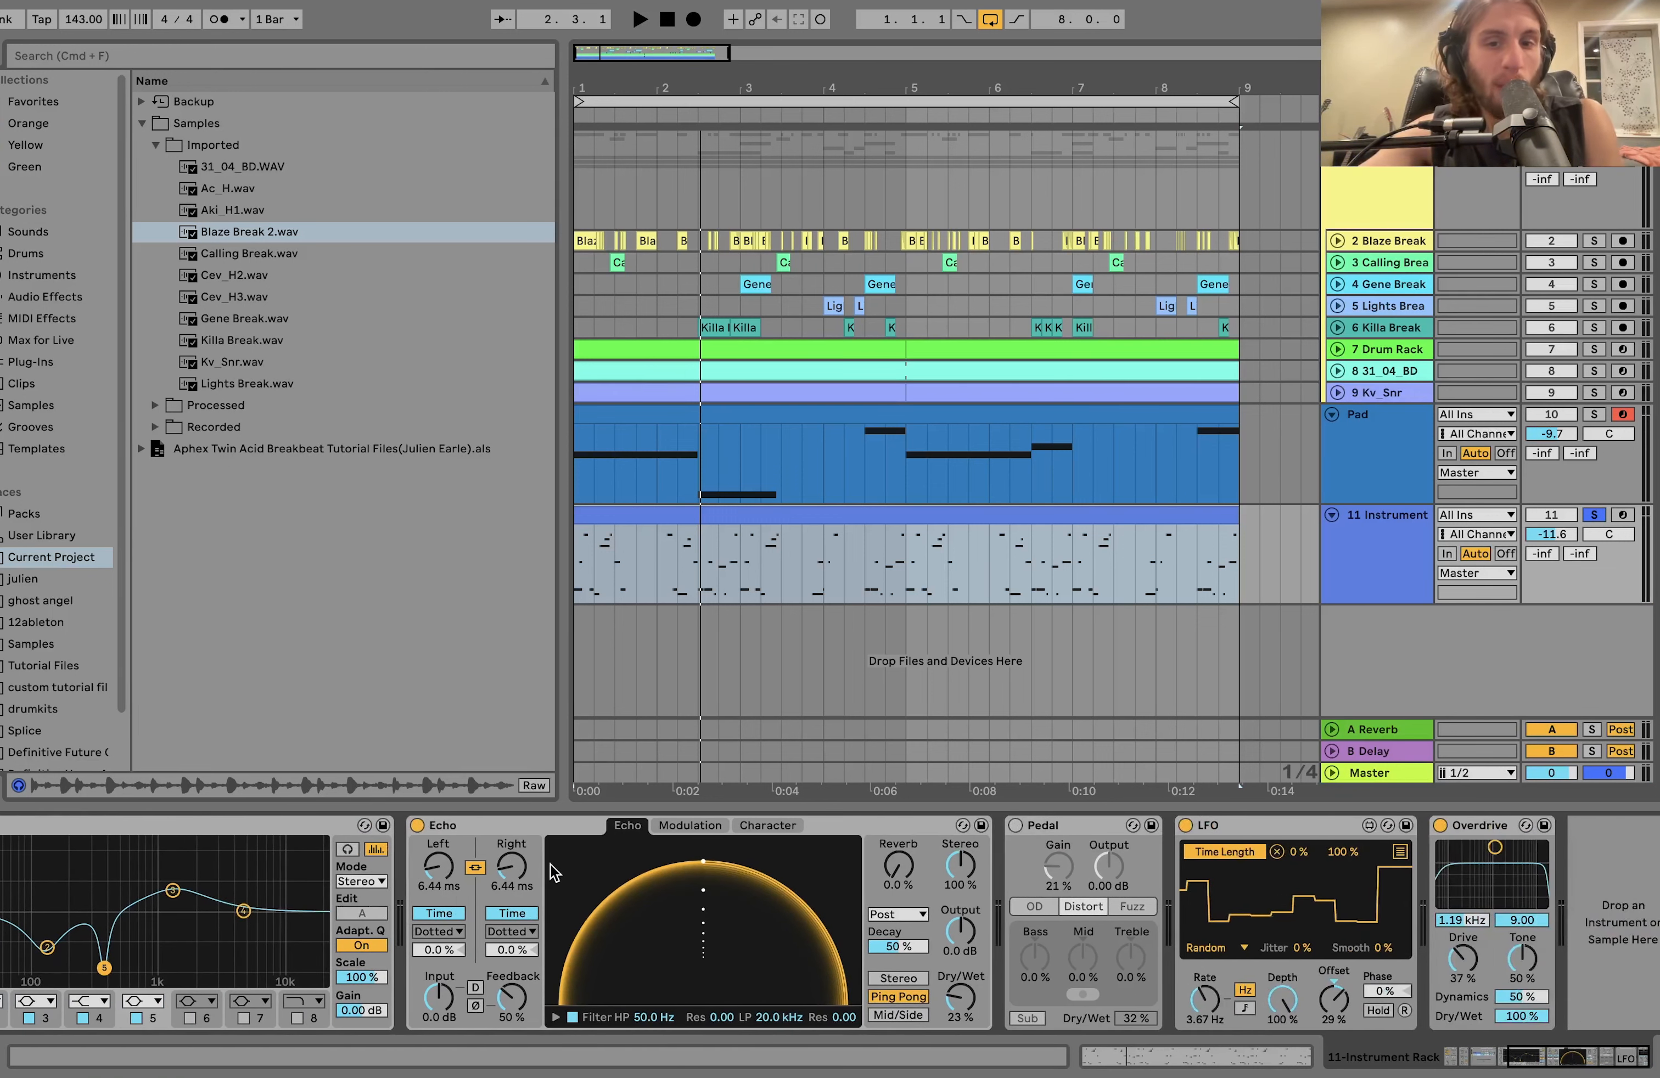
key(space)
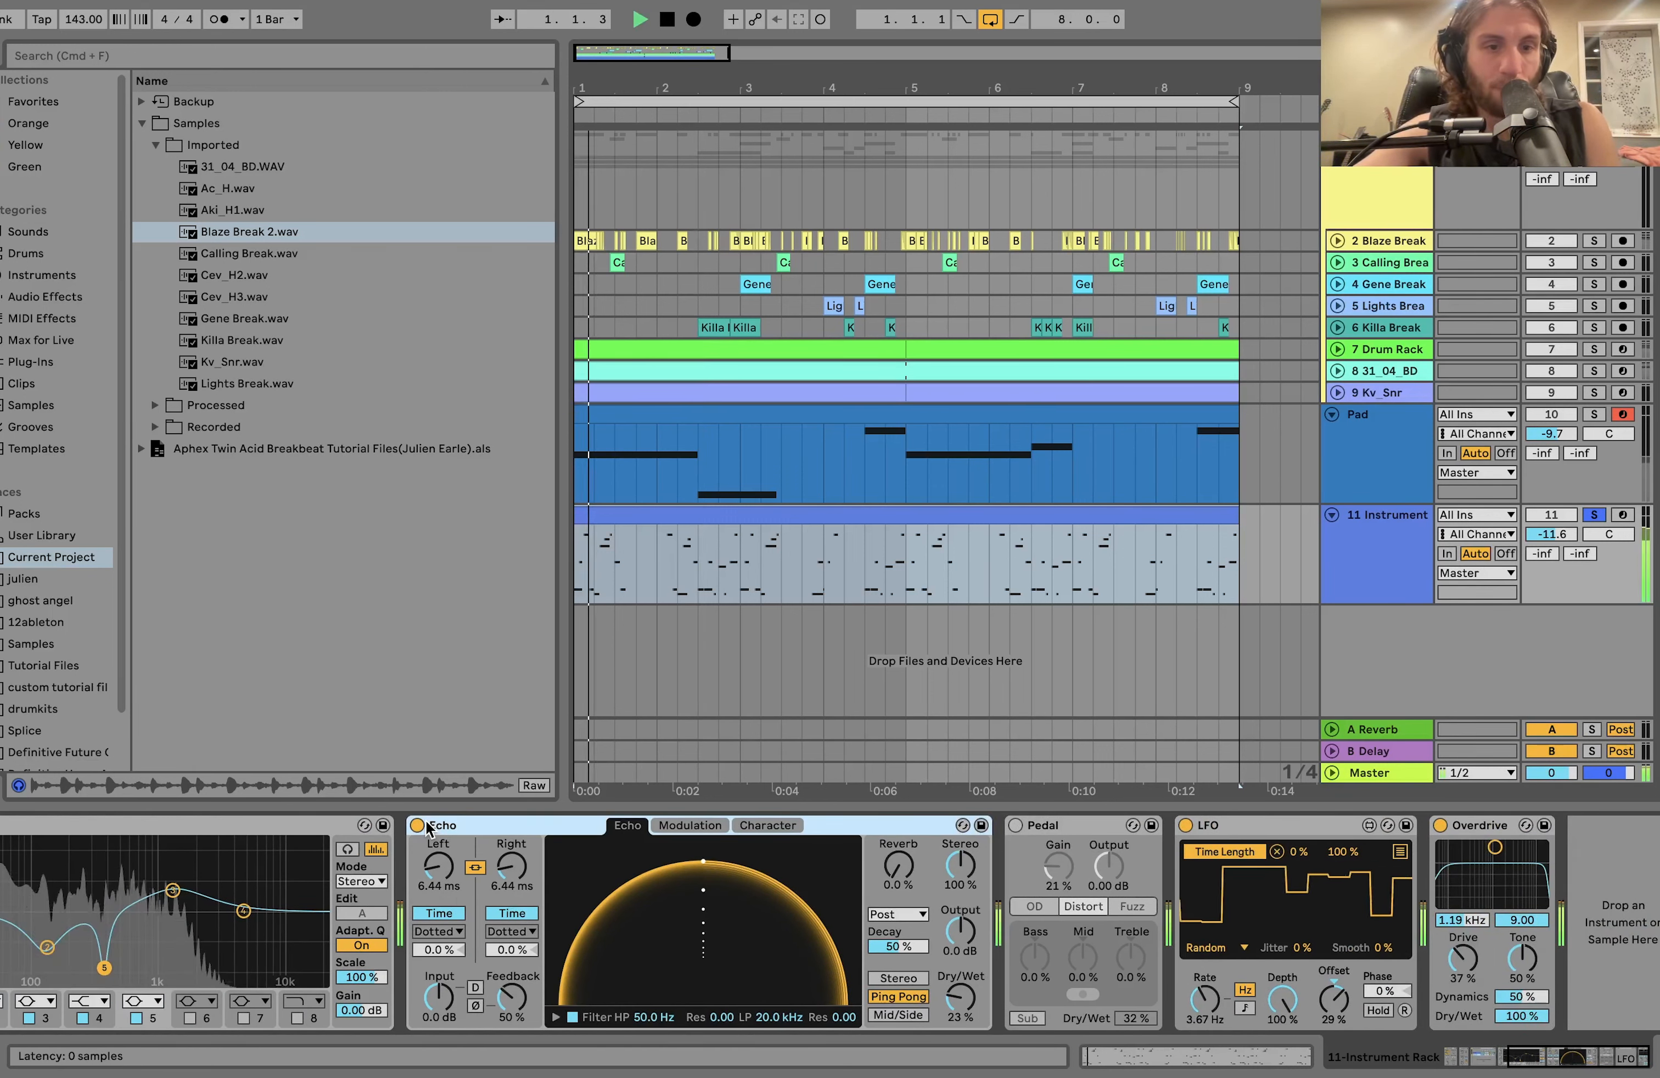
click(417, 826)
click(1088, 865)
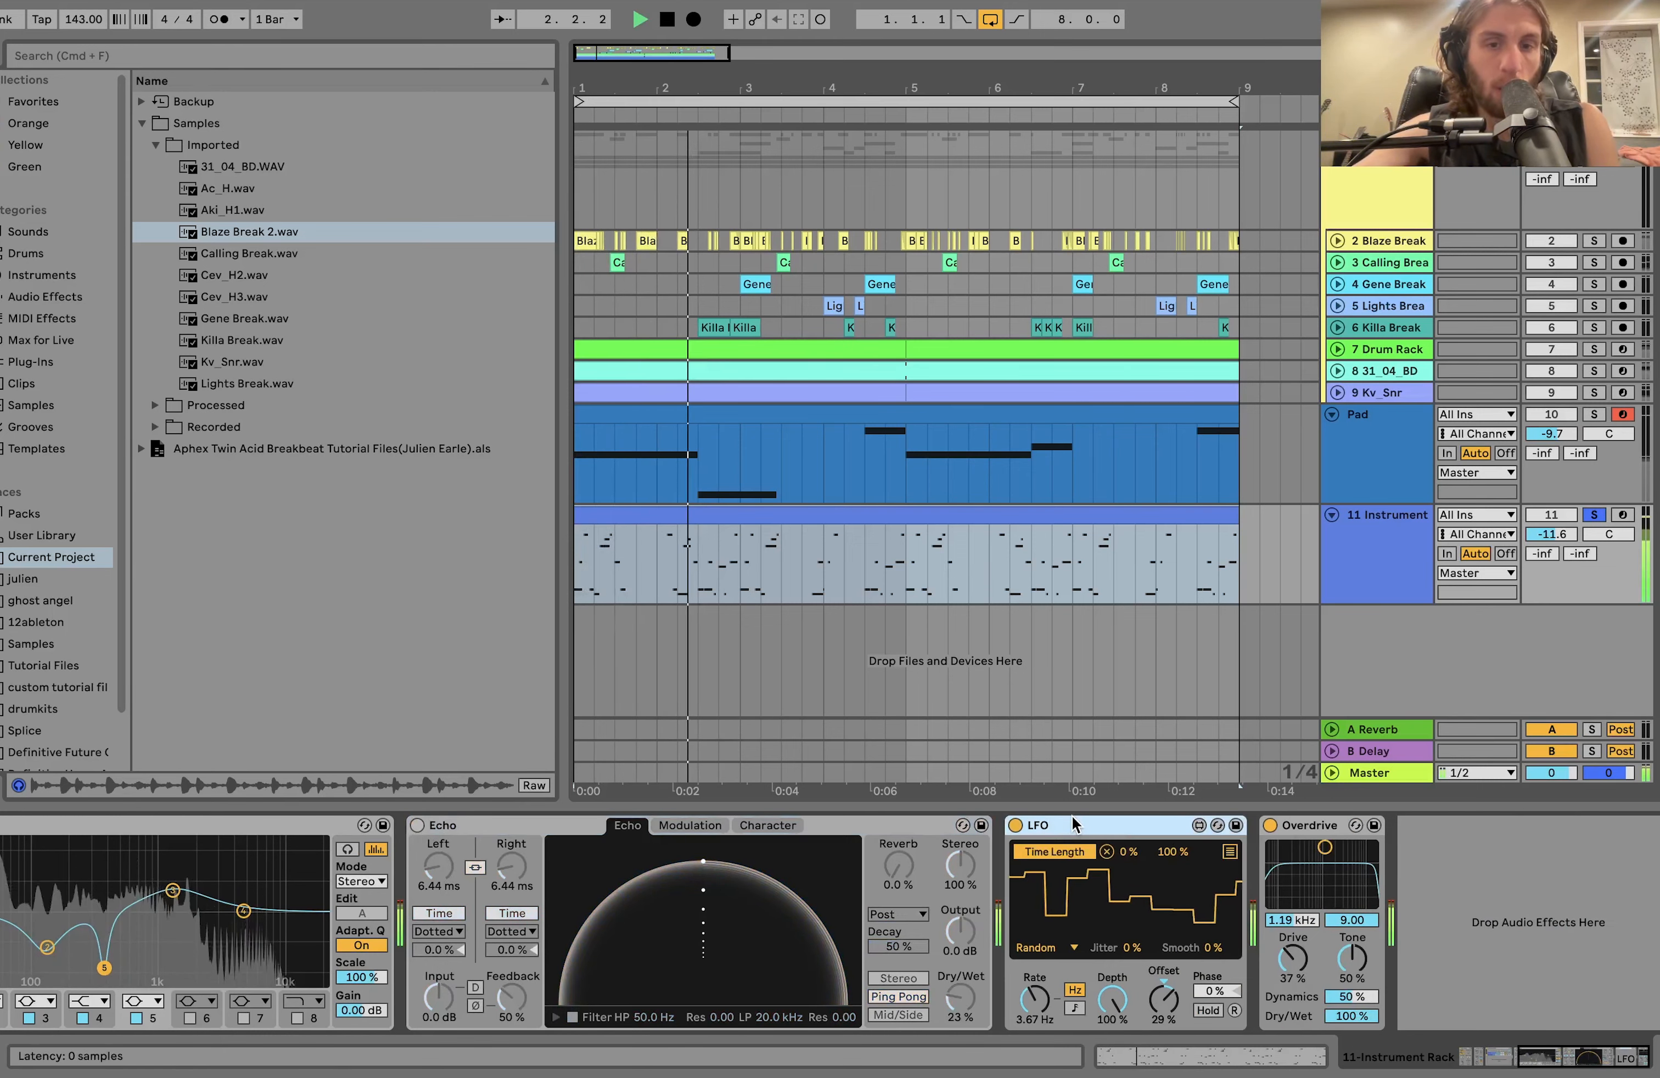
key(Delete)
click(415, 827)
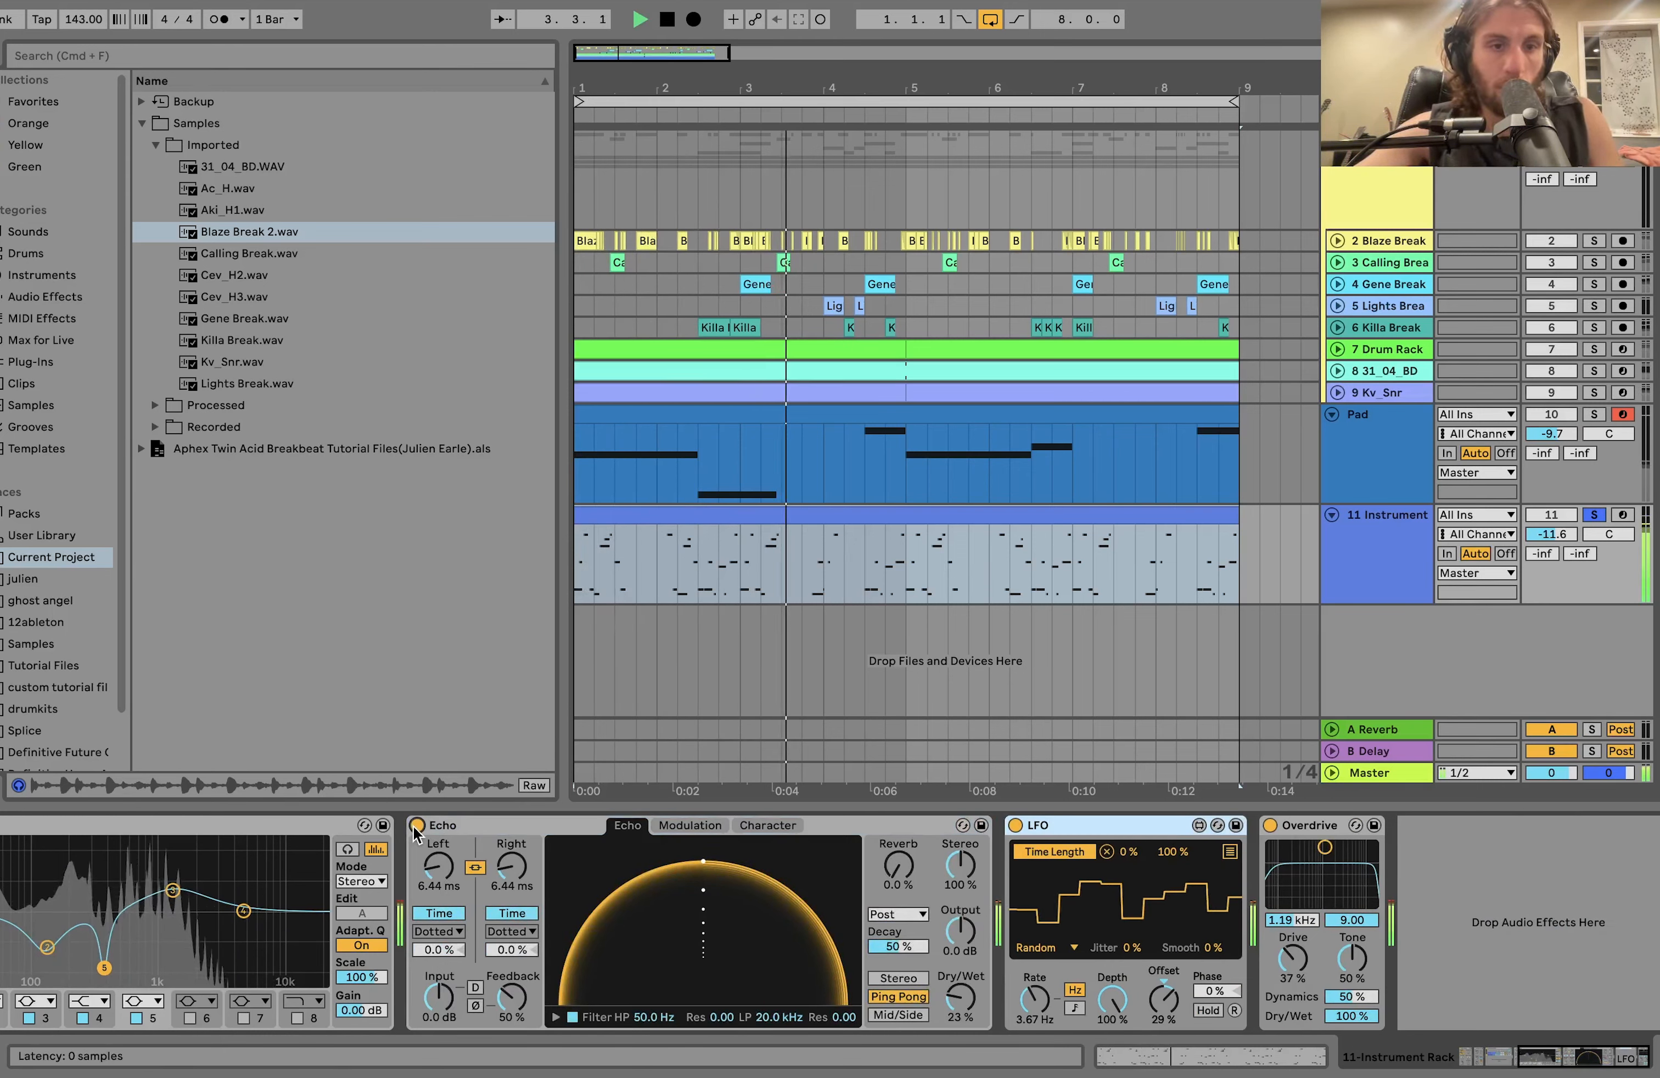
key(space)
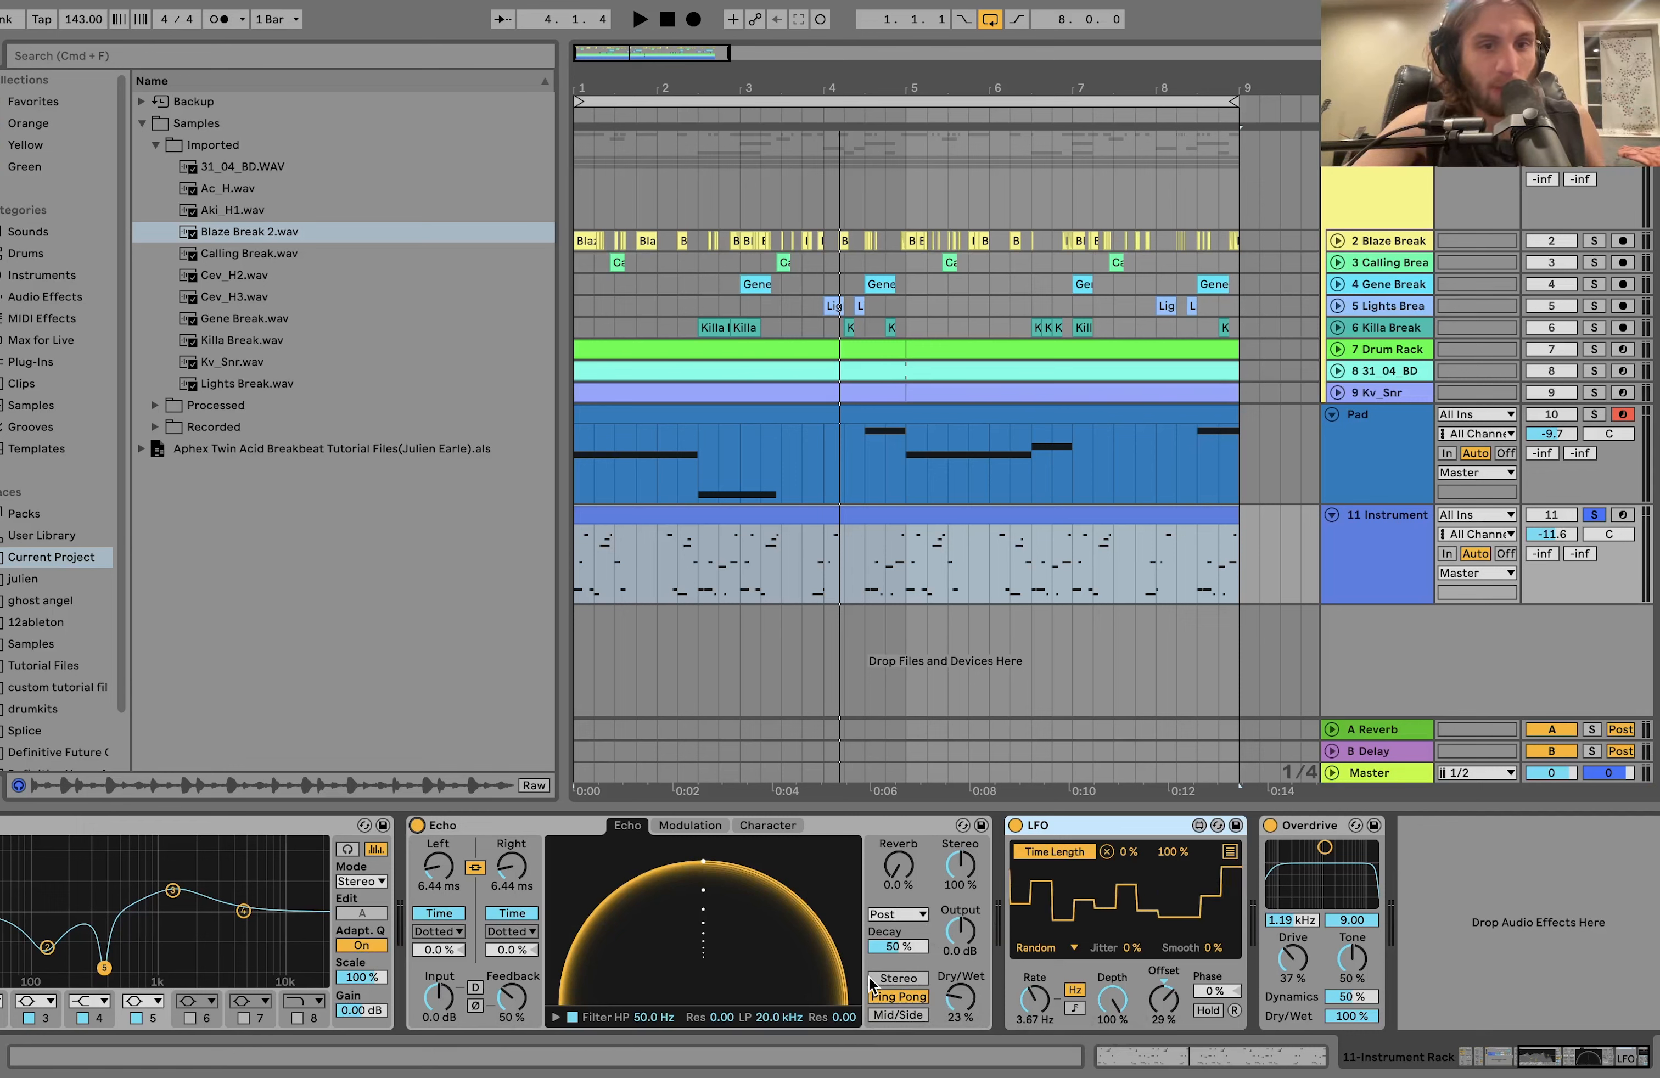
Play the soloed acid line with Echo on, showing its stereo, ping pong and Dry/Wet settings.
key(space)
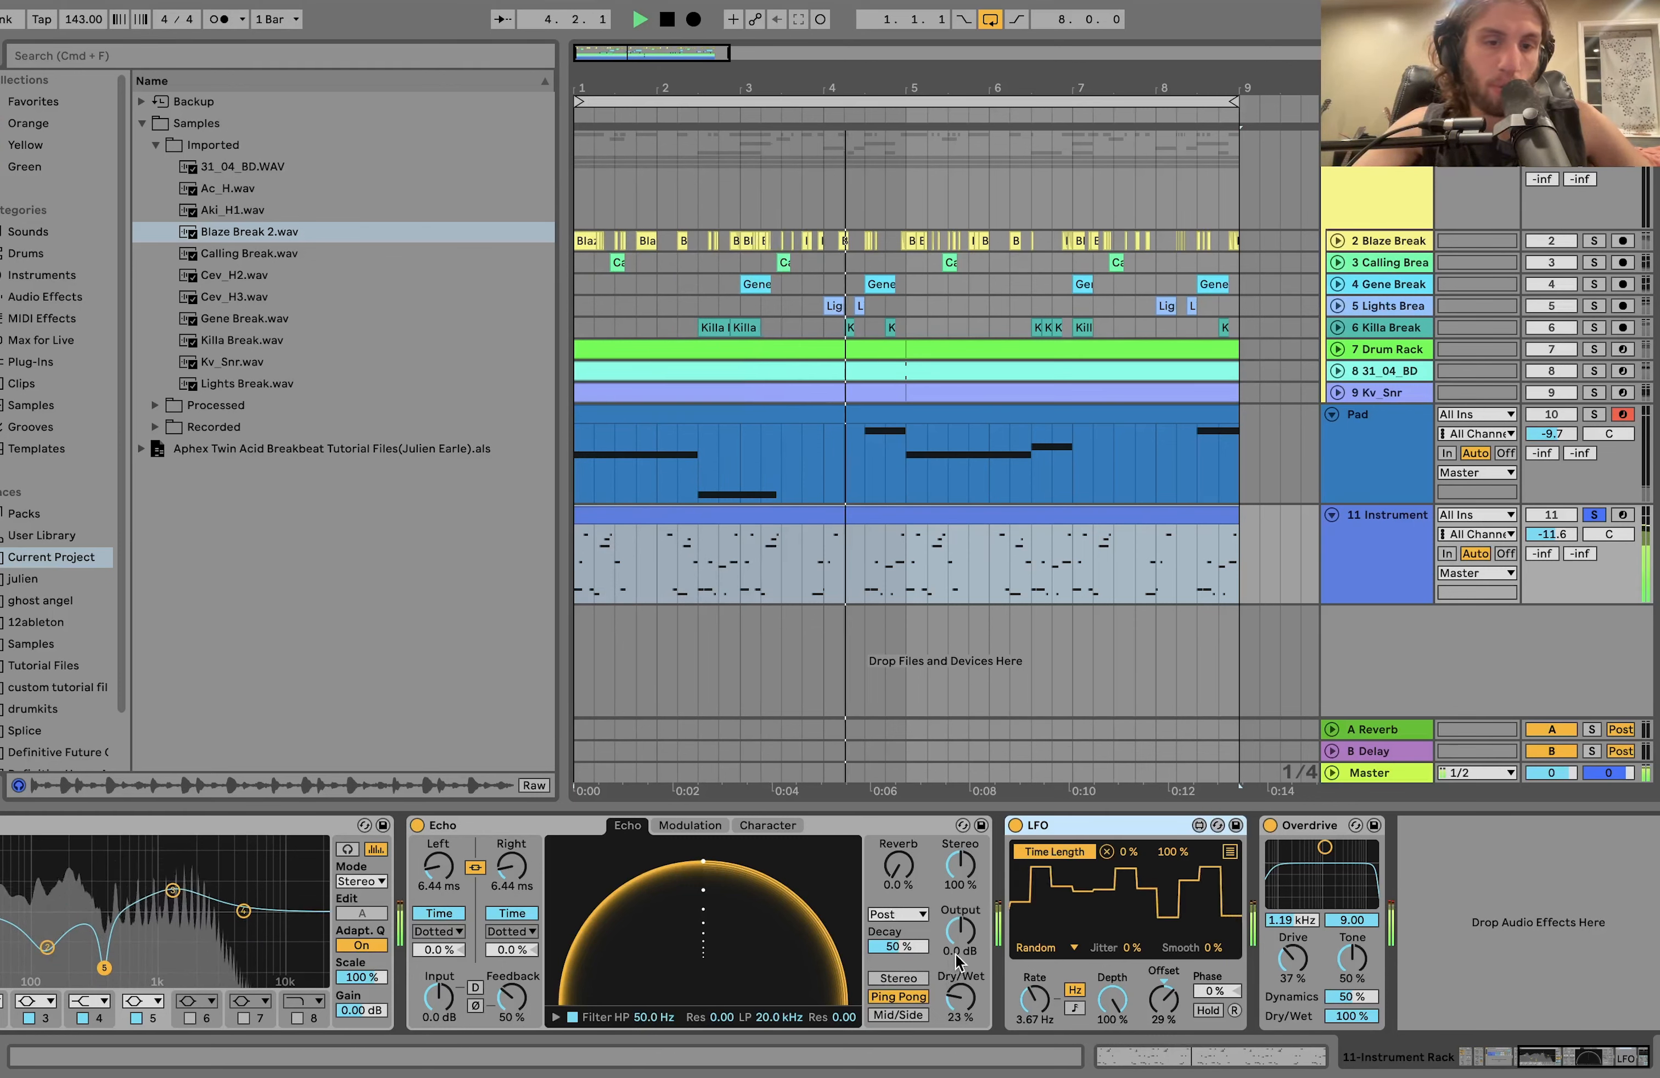
key(space)
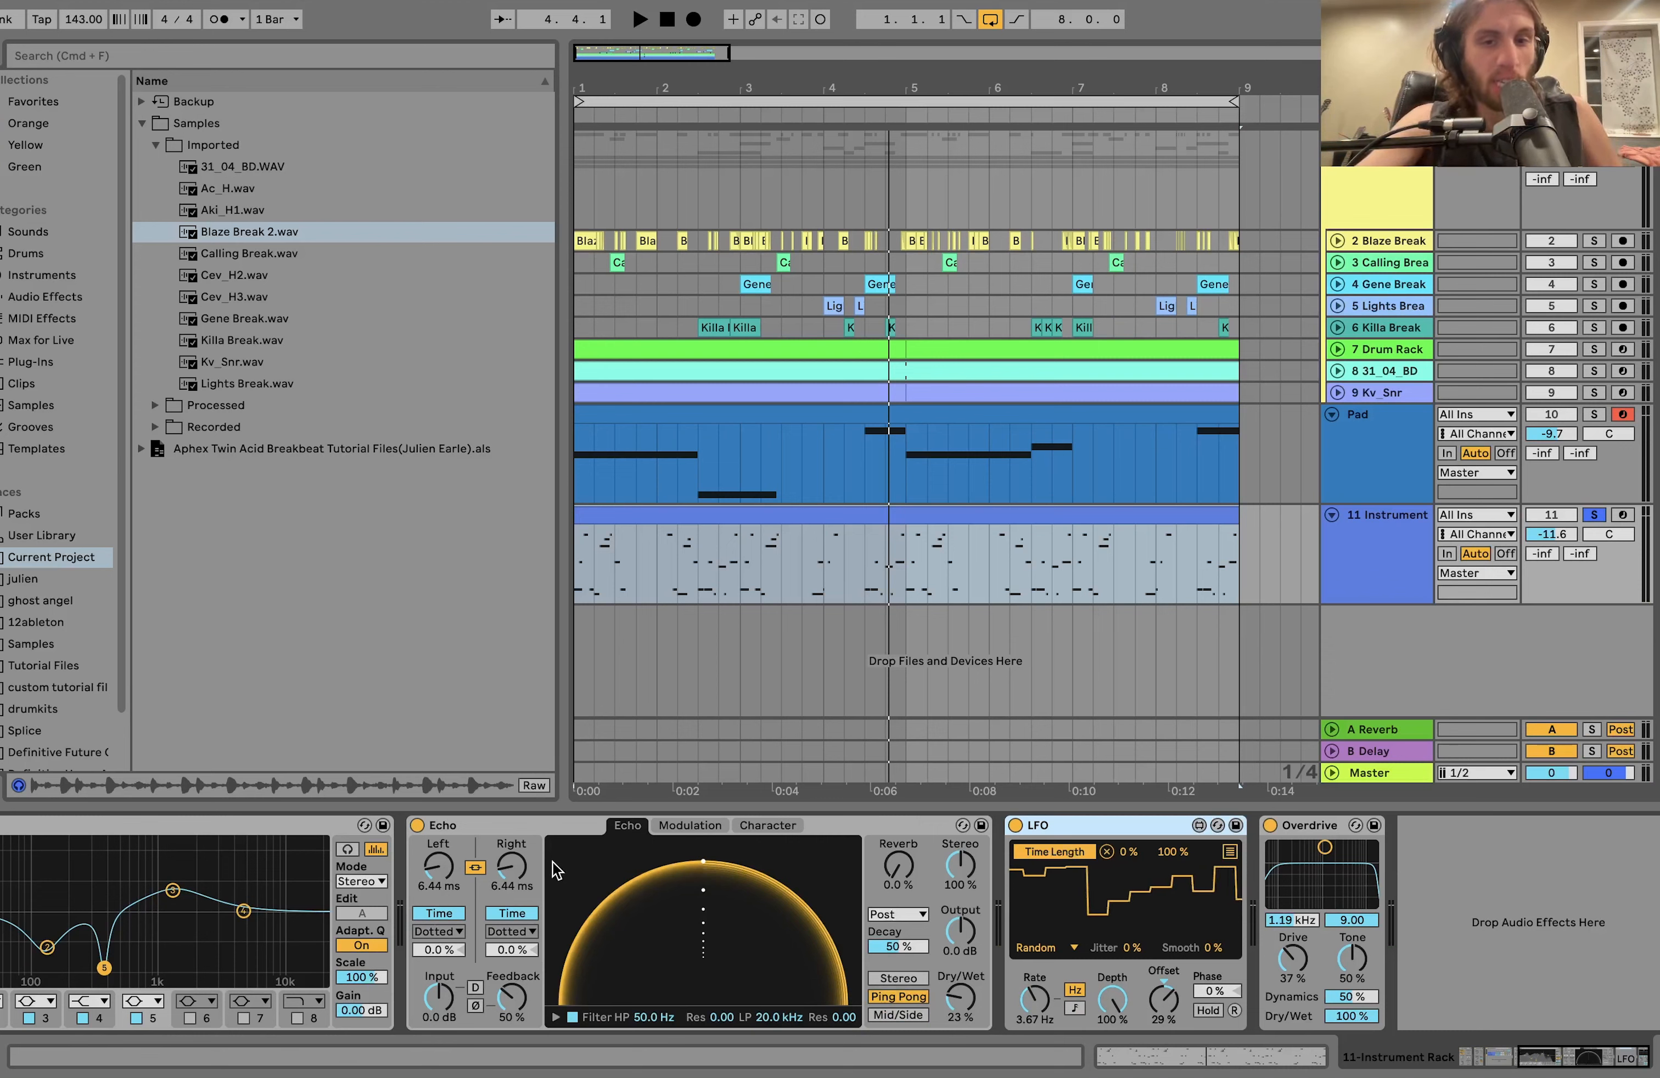
key(space)
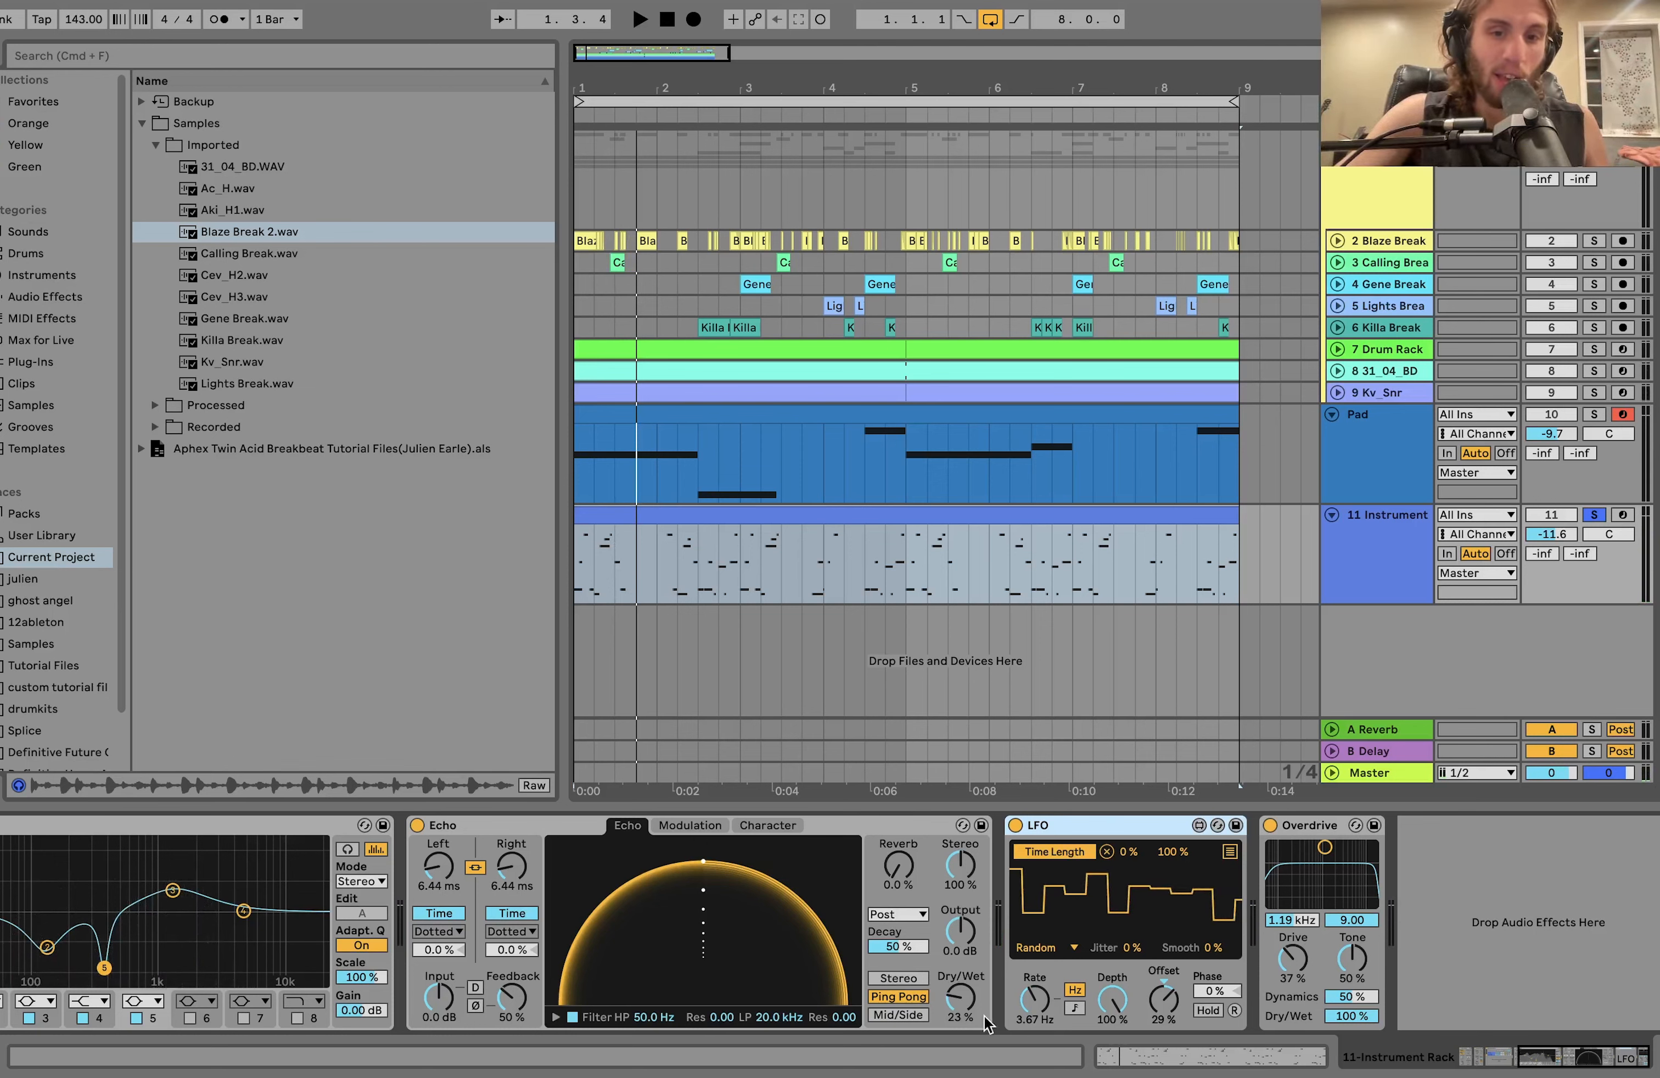
Try Echo's Dry/Wet at about 53% during playback, undo the change and replay the acid line.
key(space)
drag(965, 1005, 964, 964)
key(space)
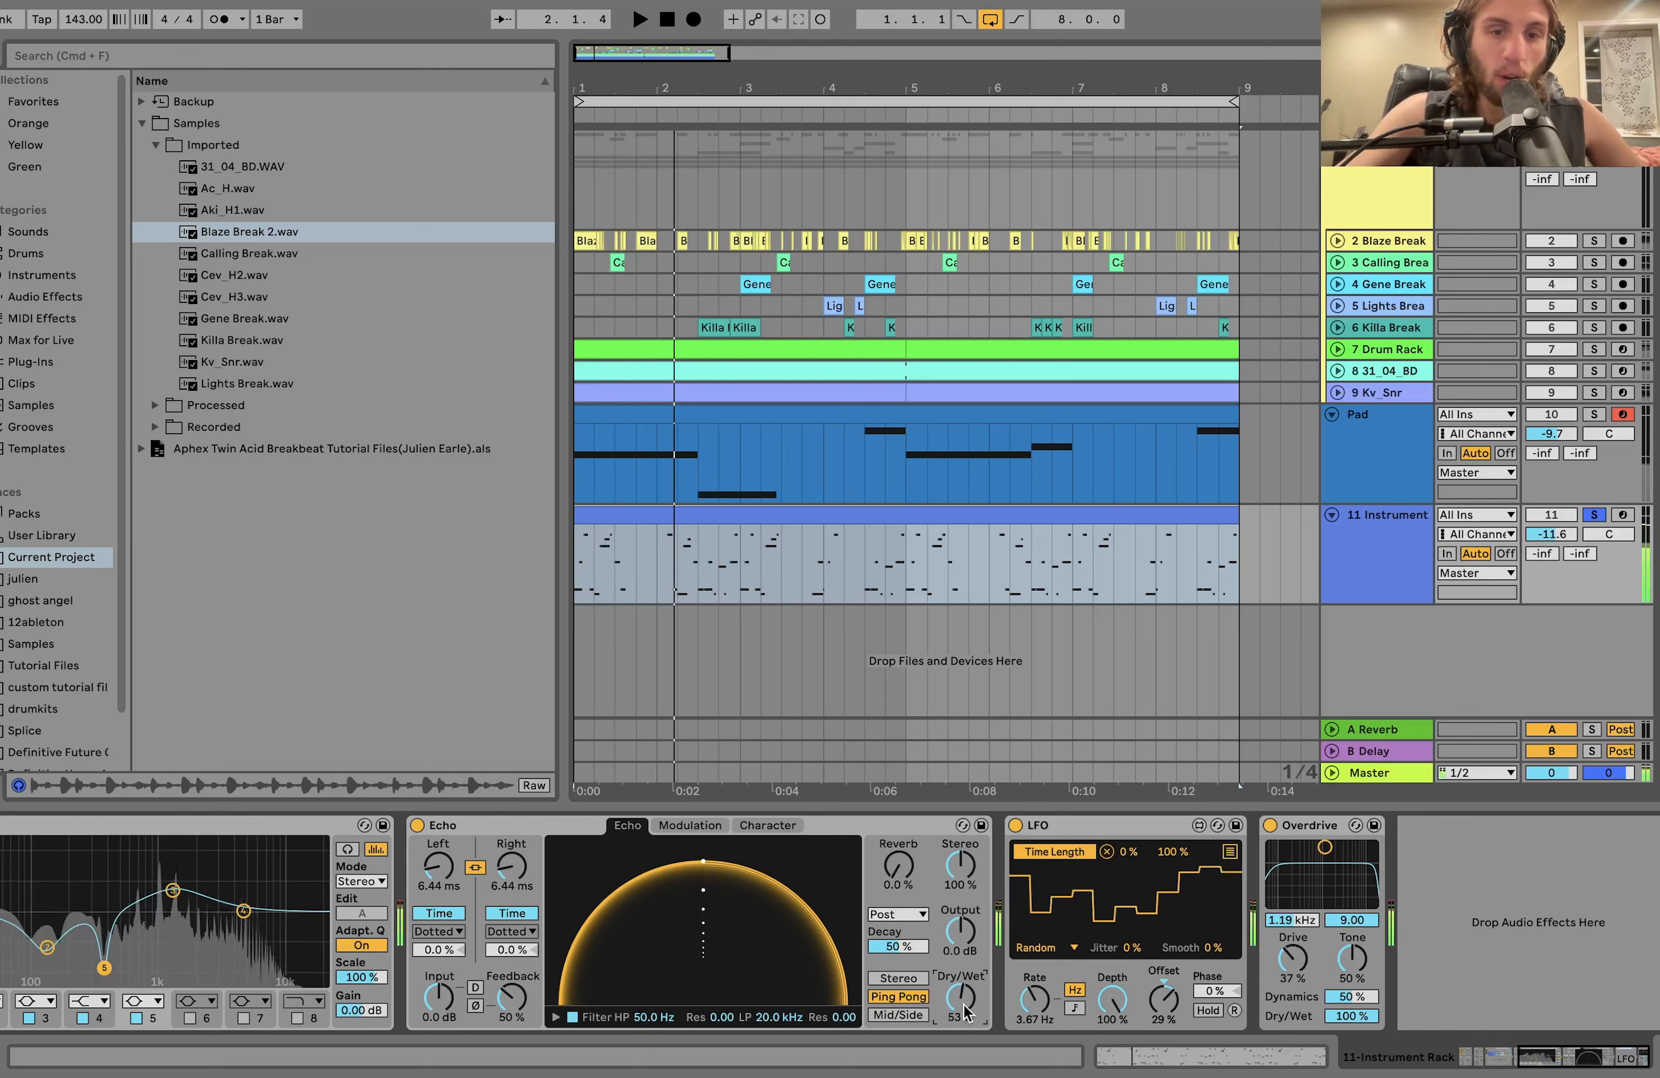
key(super+z)
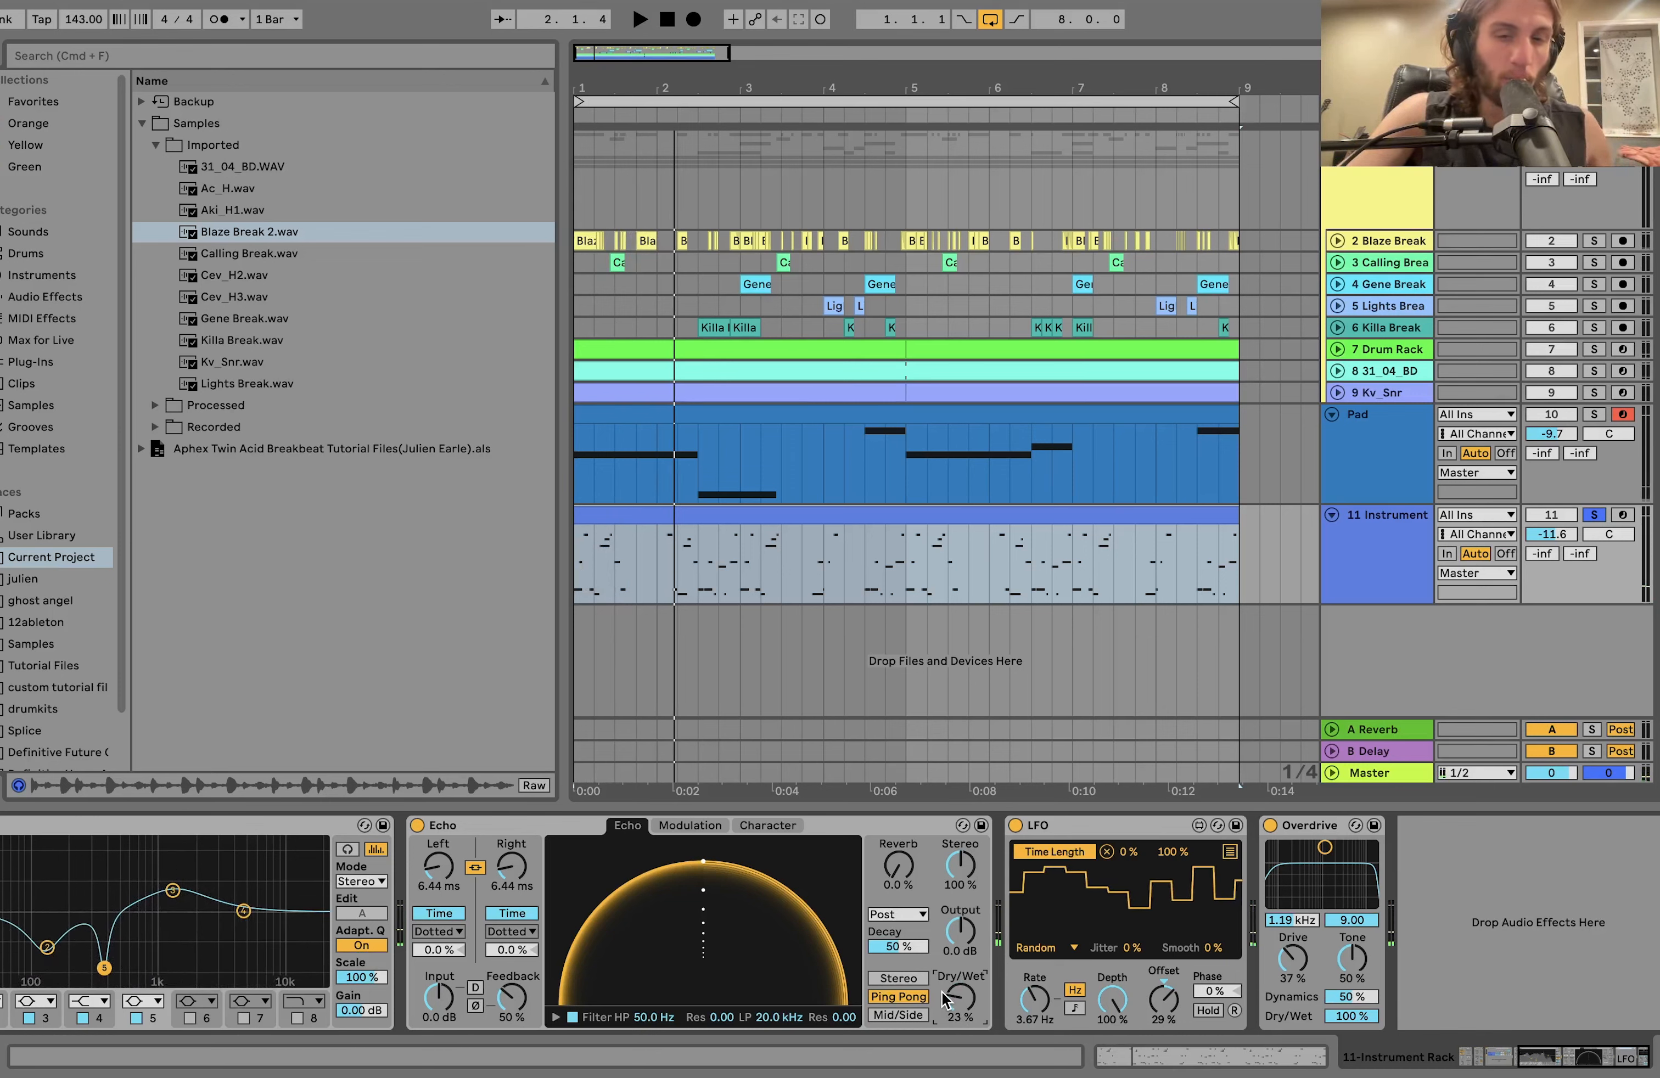
key(space)
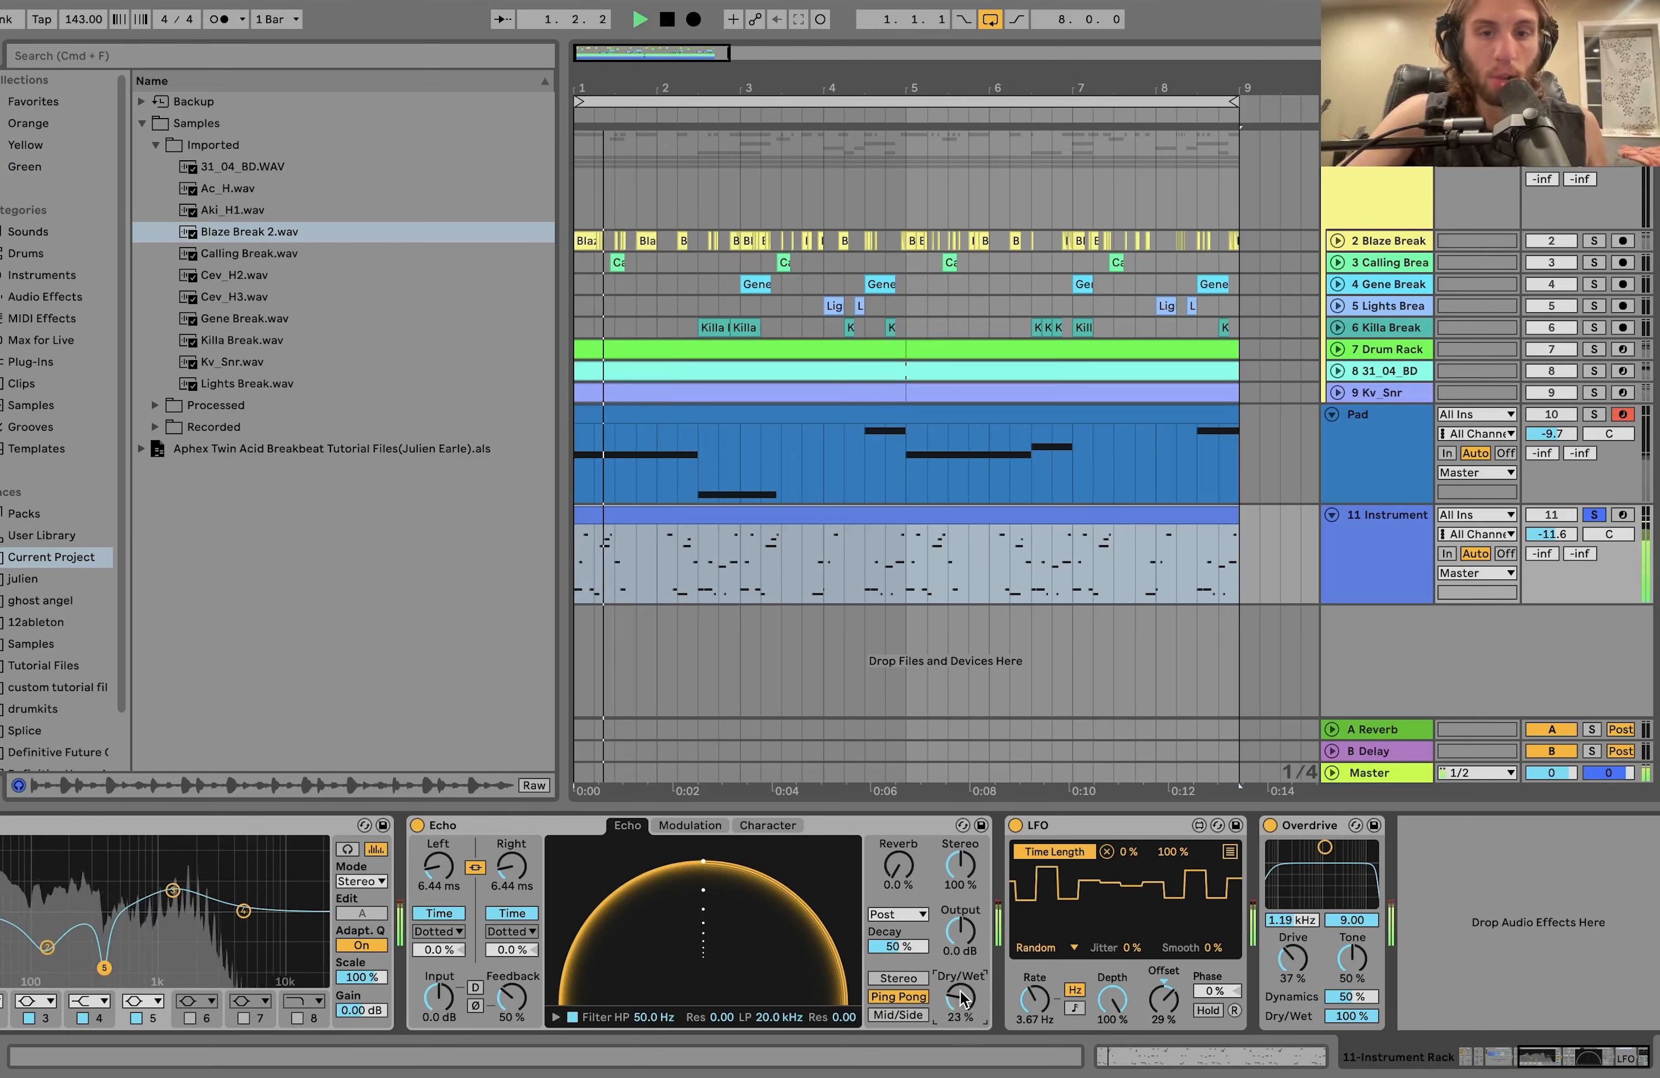
key(space)
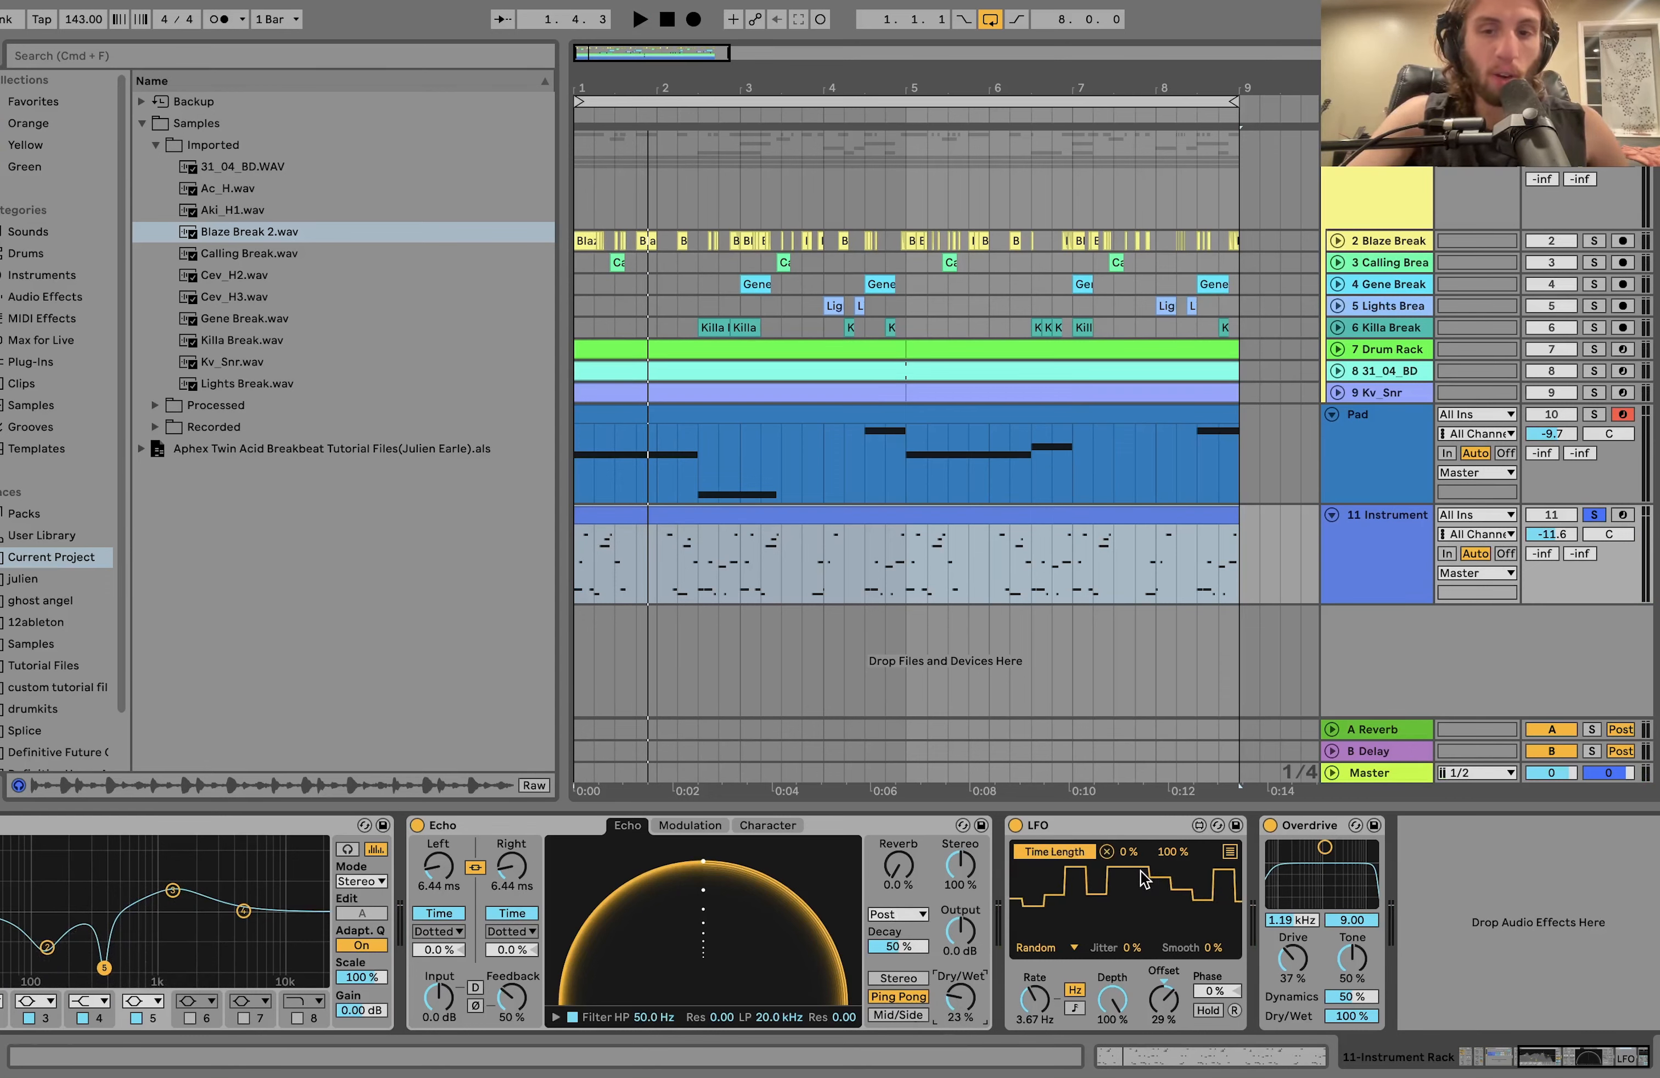
Compare the soloed acid line with the Overdrive device turned off and back on.
click(1269, 826)
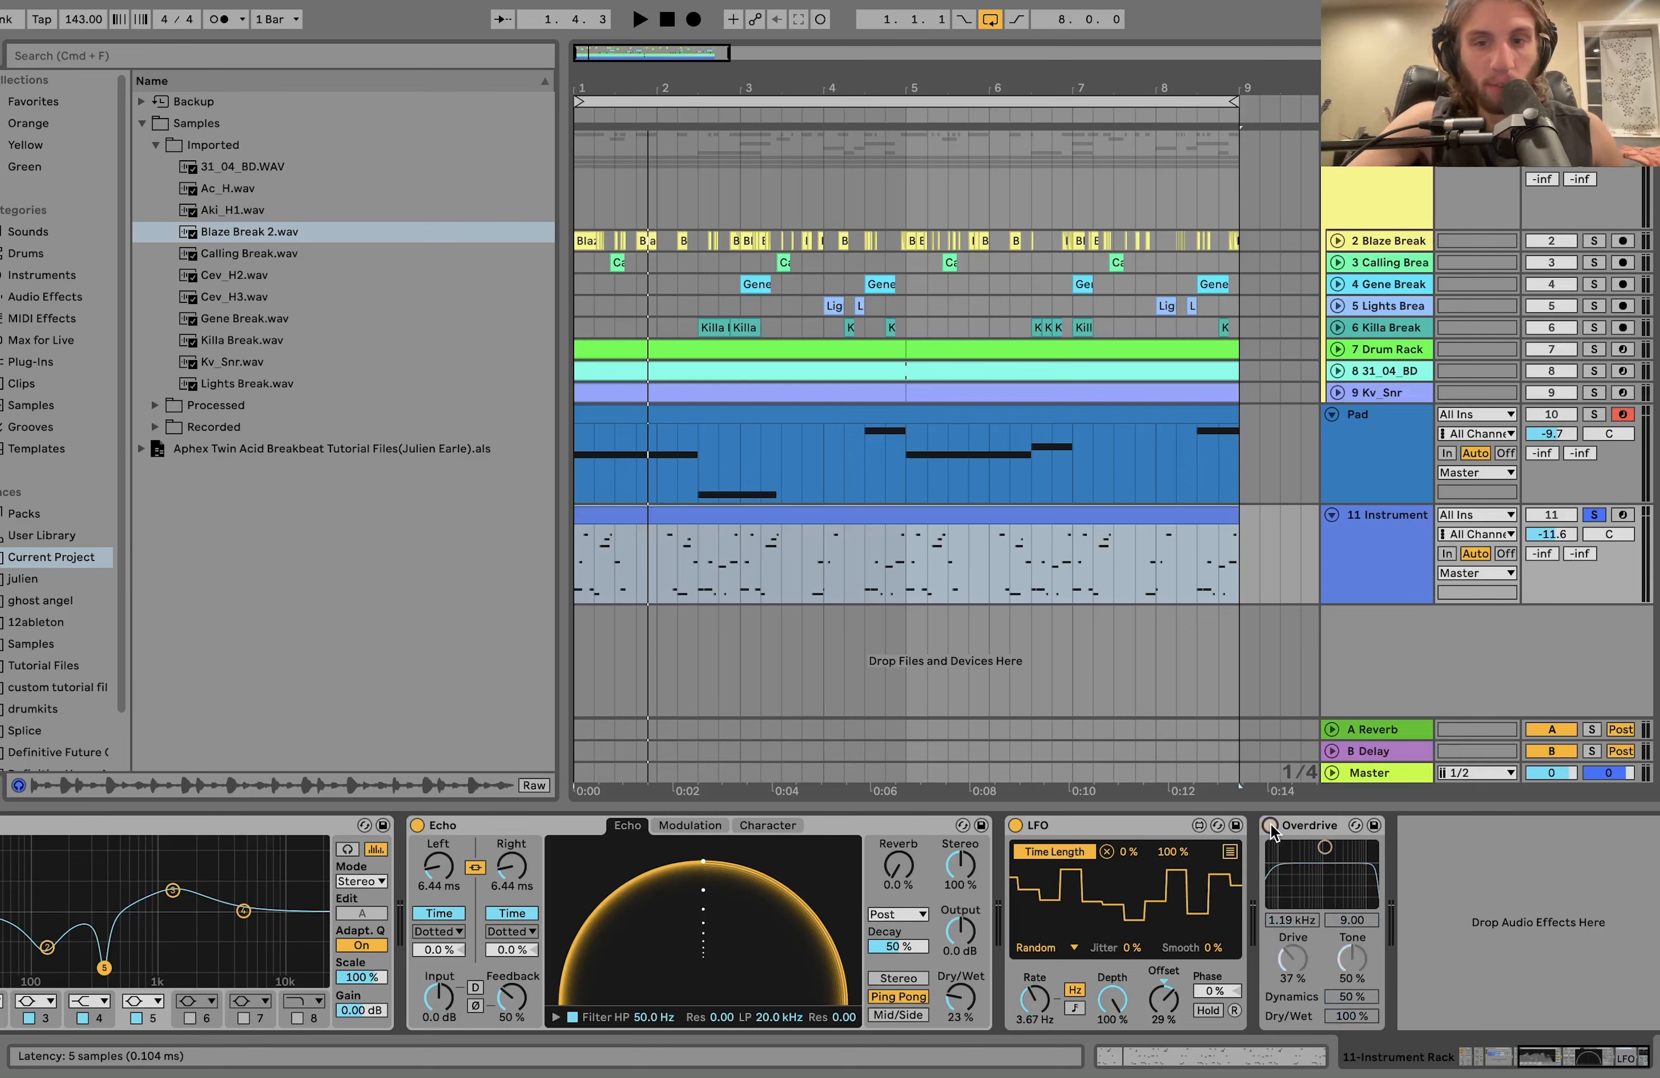
key(space)
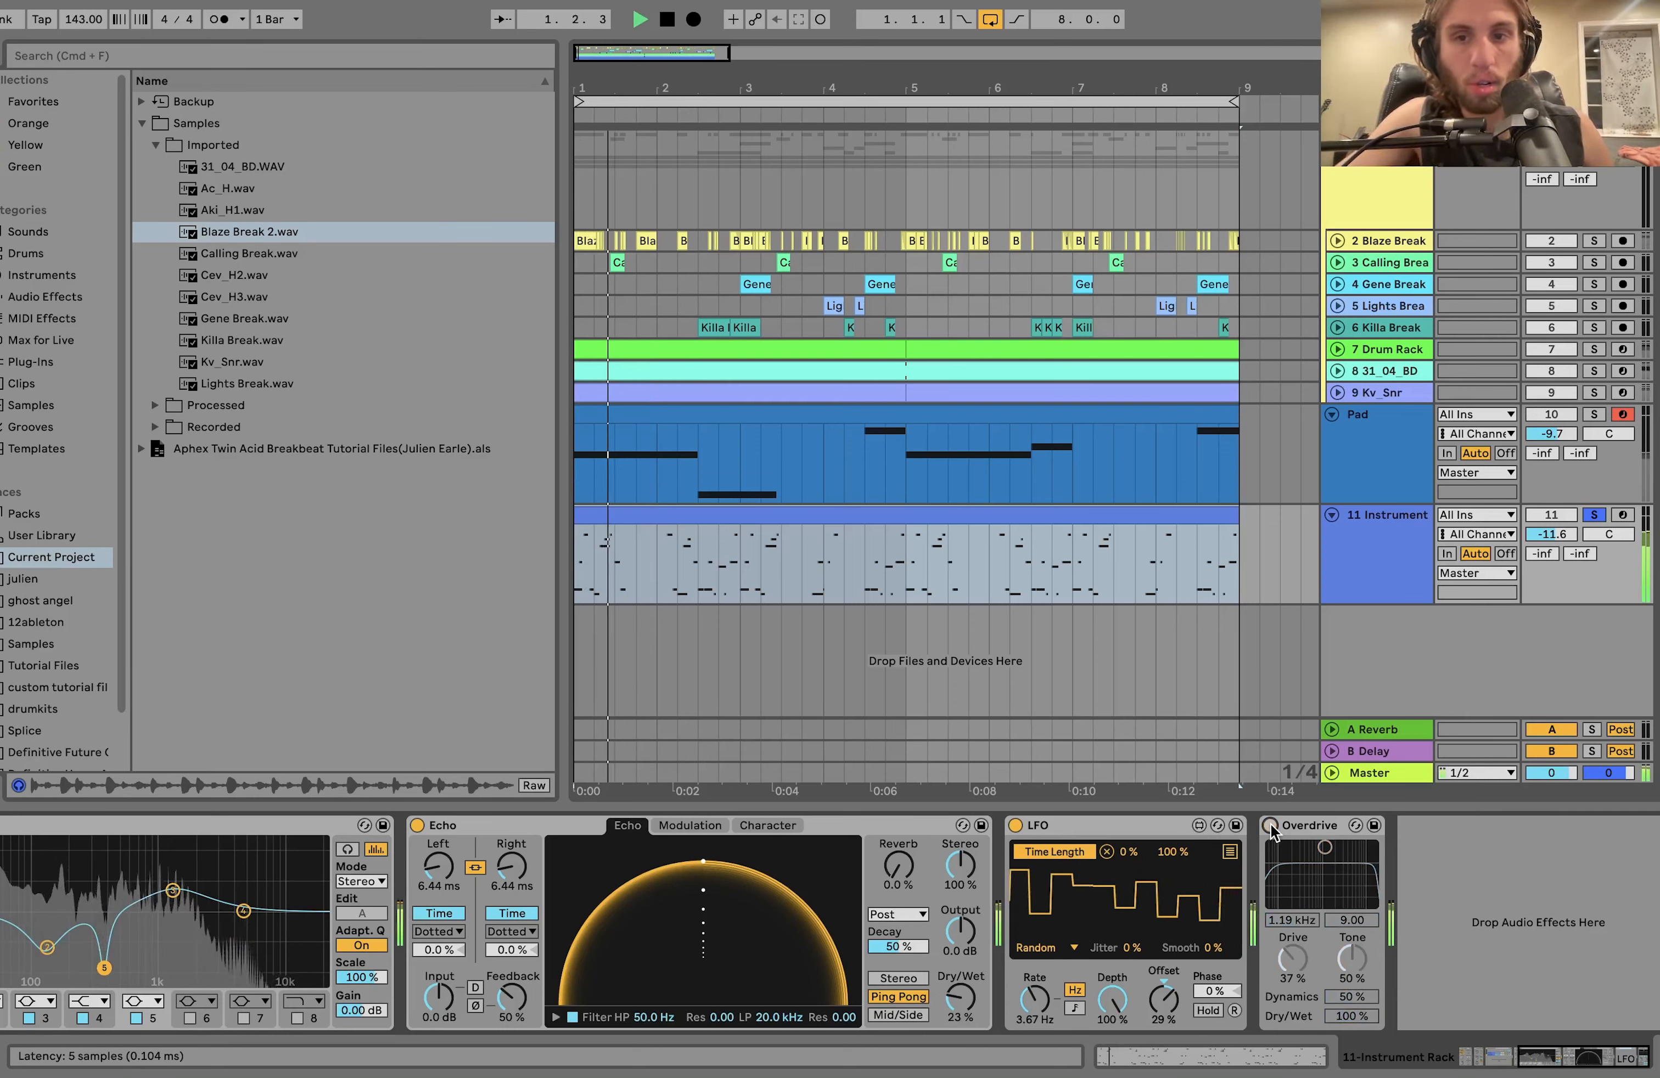
click(1270, 826)
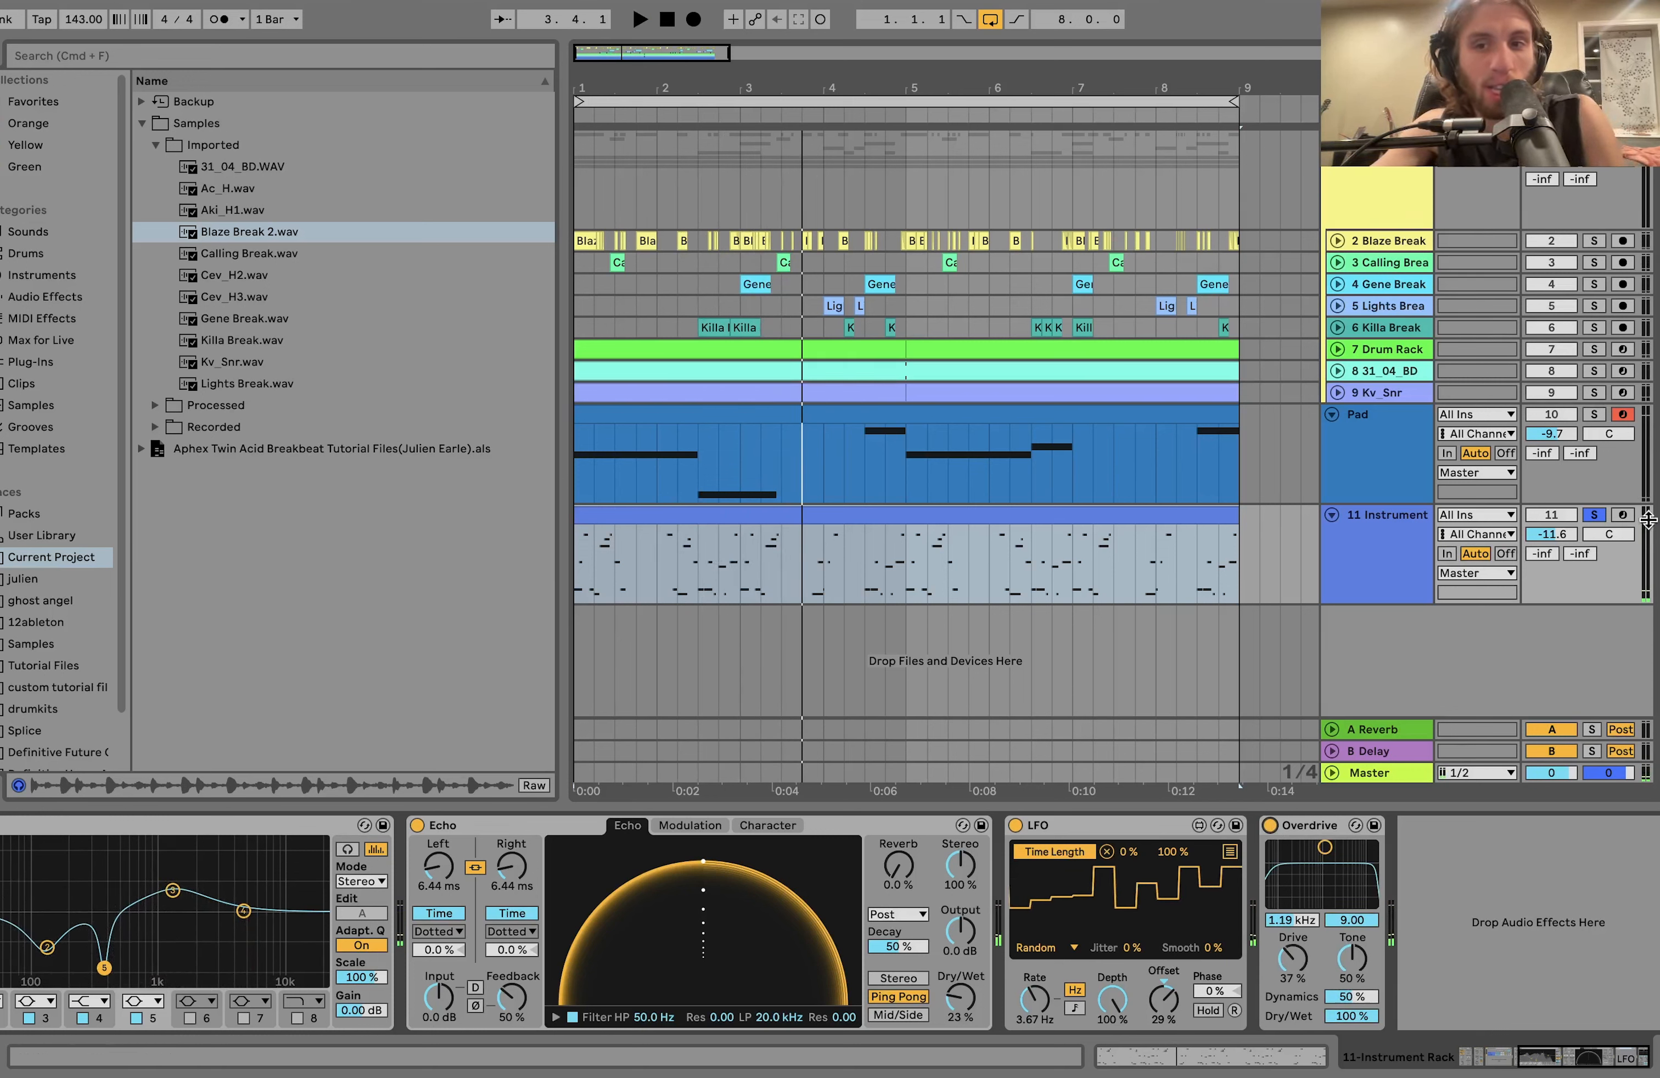
Unsolo track 11 Instrument and play the full arrangement from the beginning.
click(1593, 516)
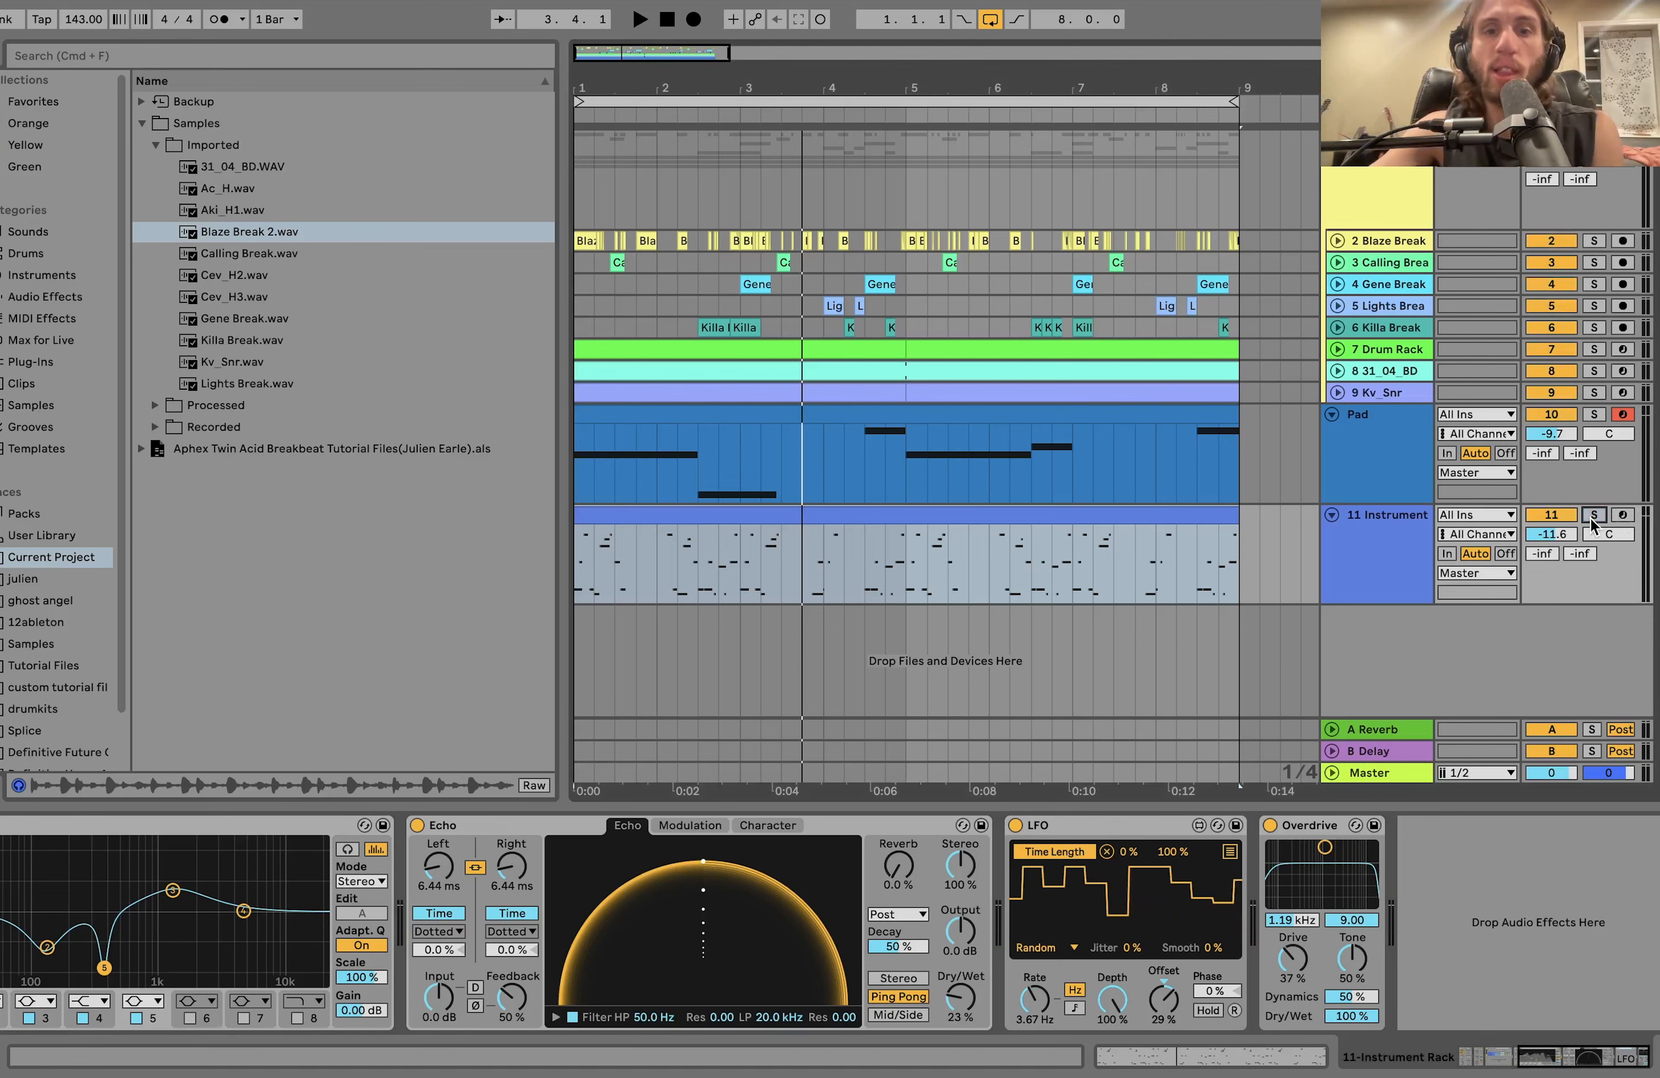
click(1389, 553)
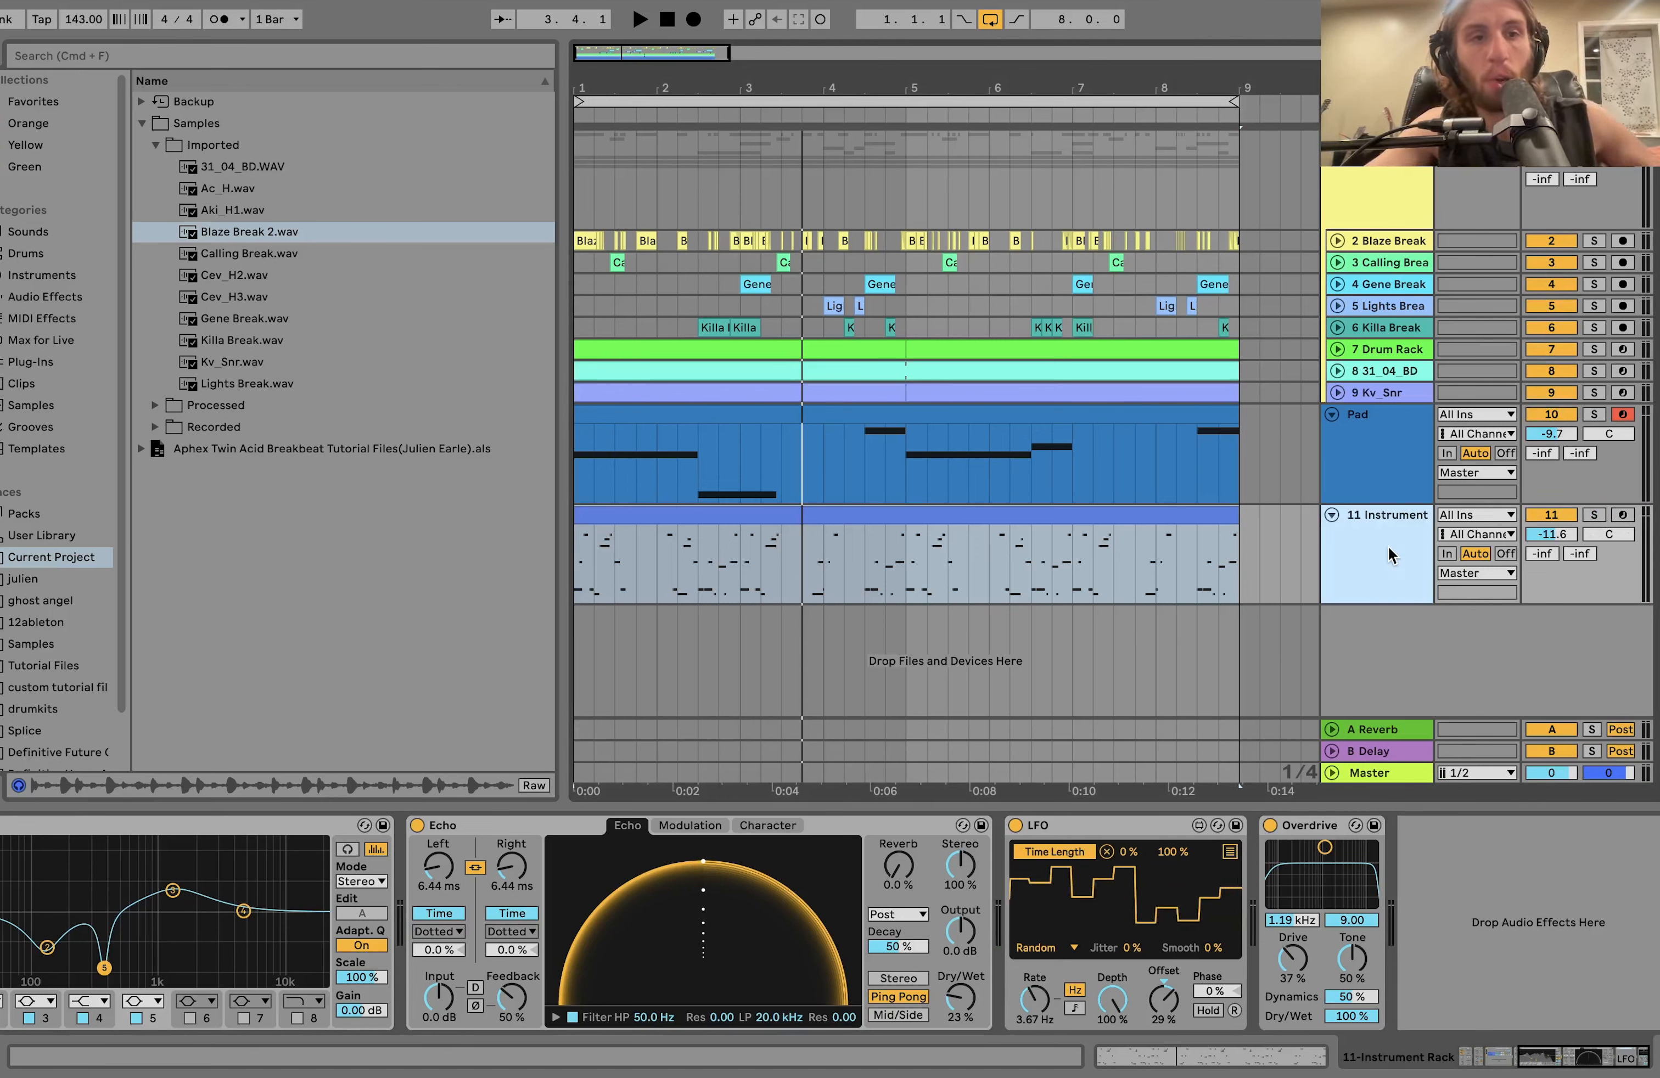
key(space)
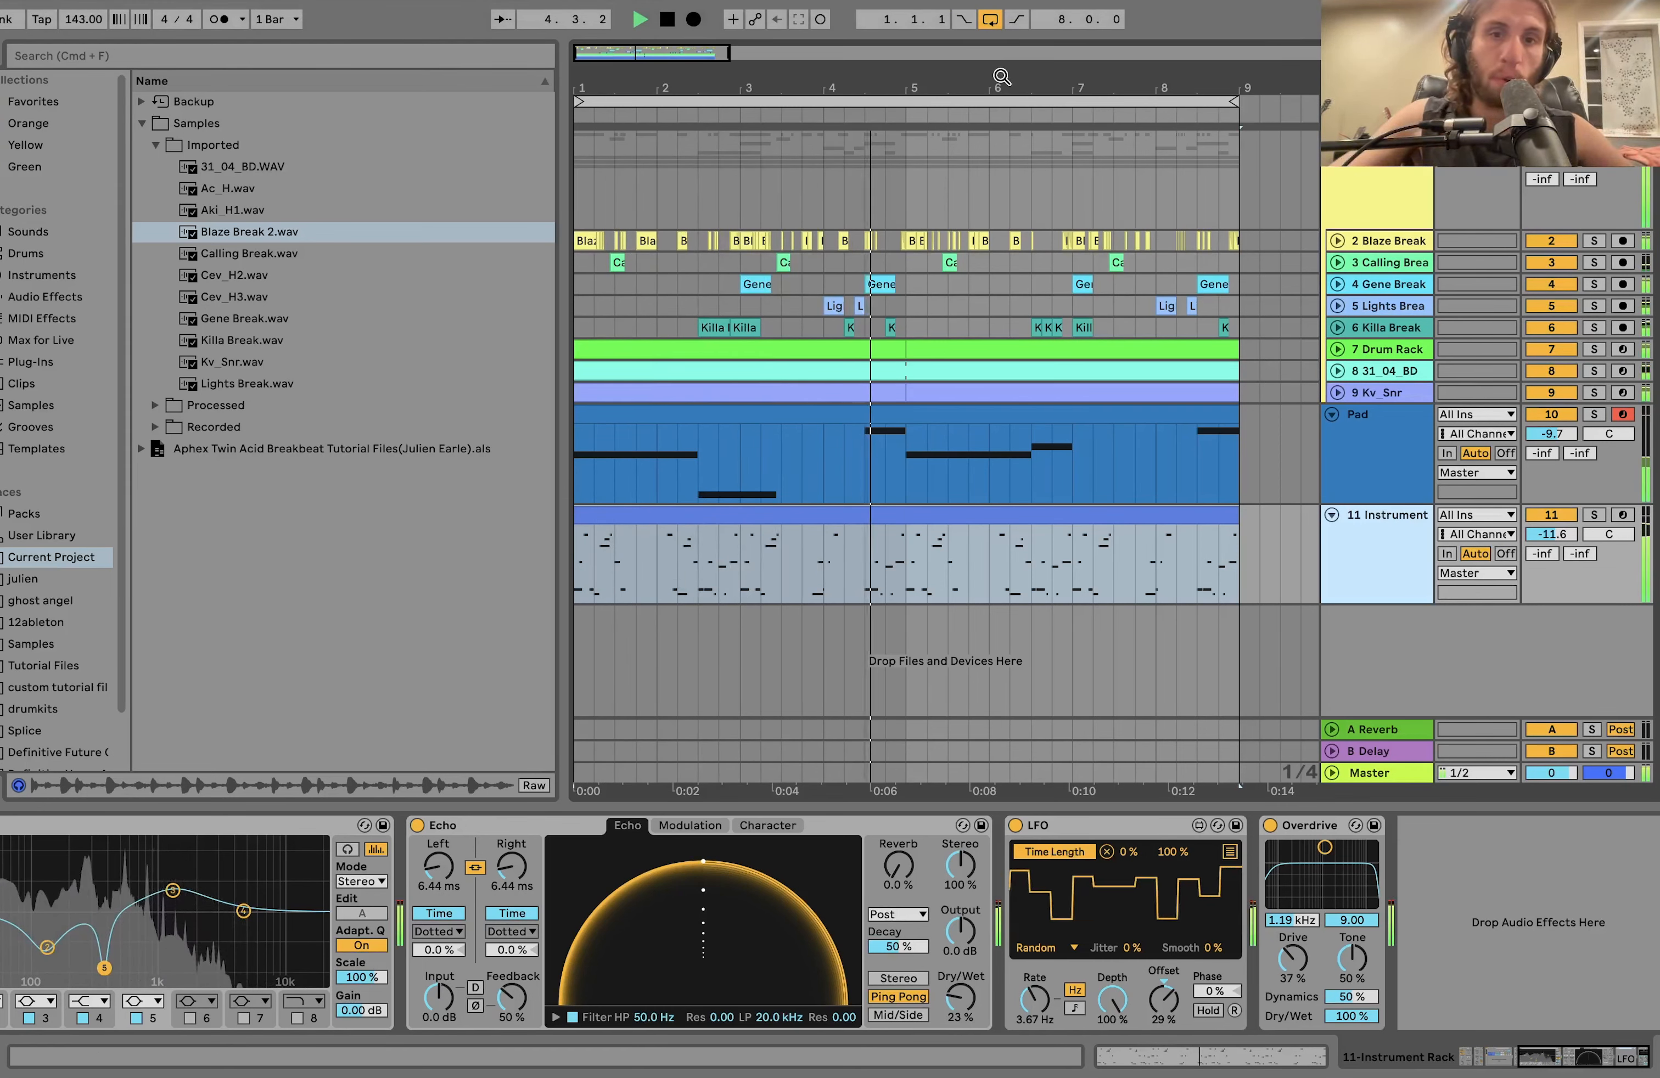
key(space)
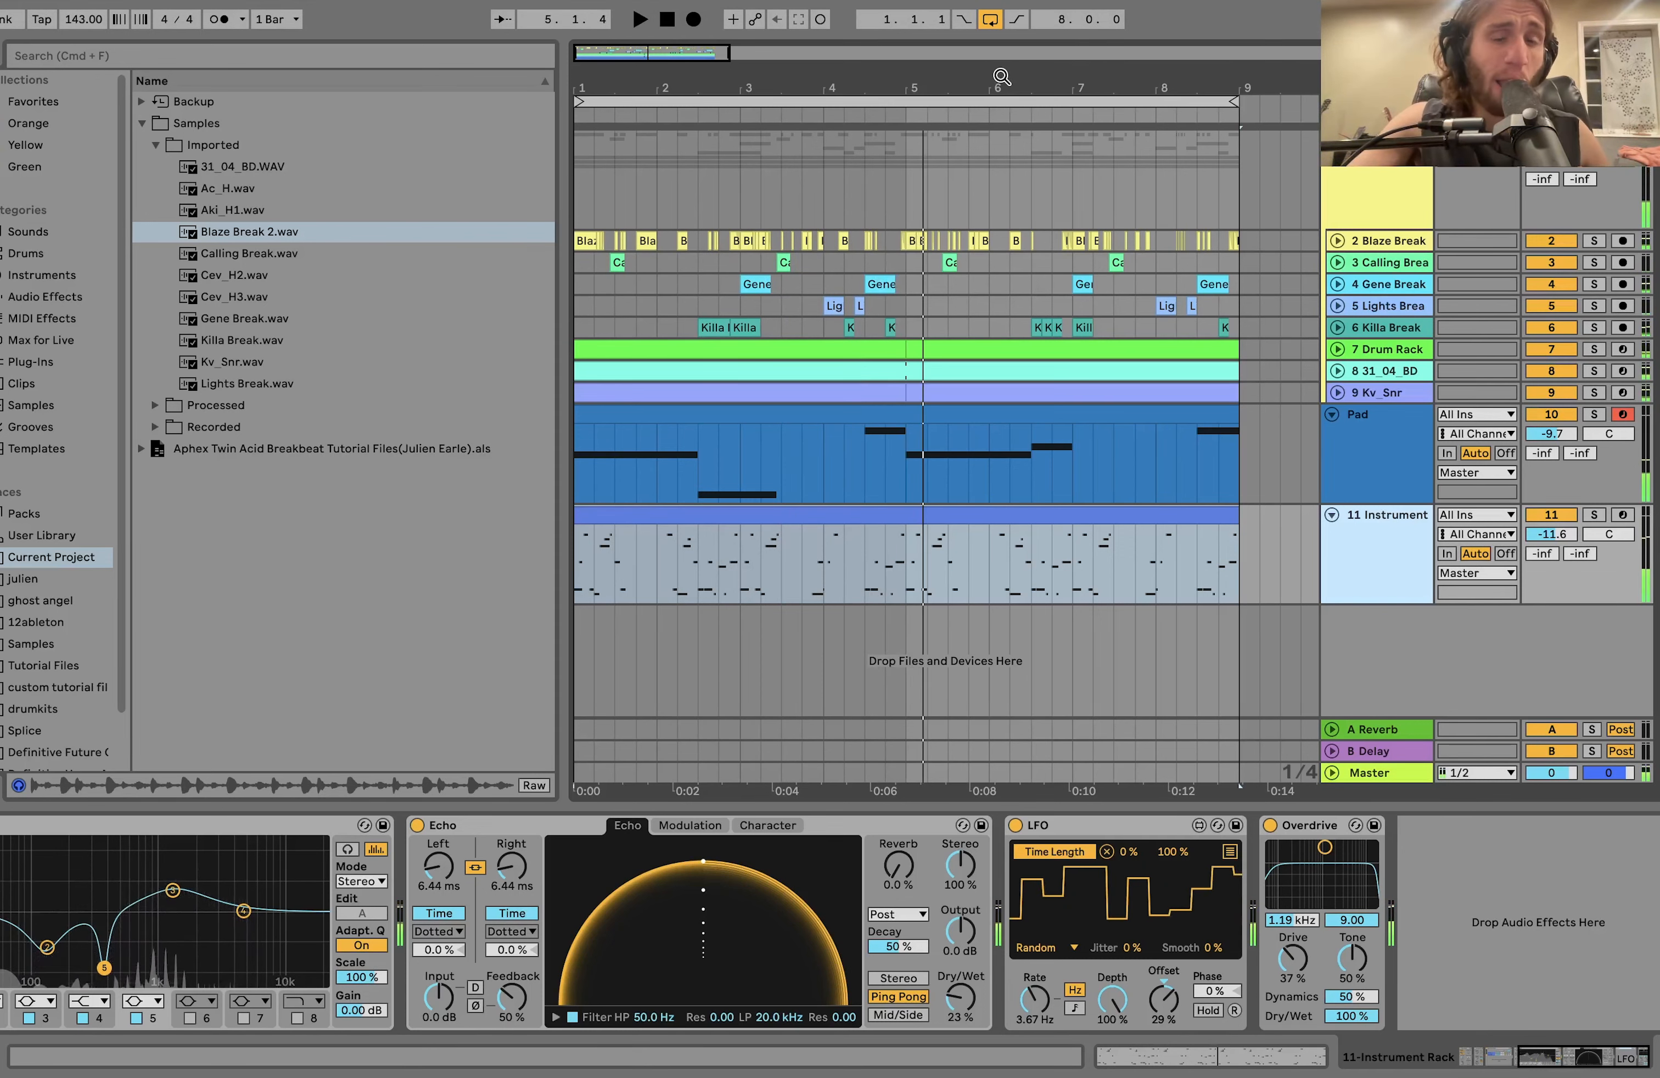
Browse the project's Imported, Recorded and Processed sample folders, including the reversed breaks, and collapse the Samples folder.
click(153, 146)
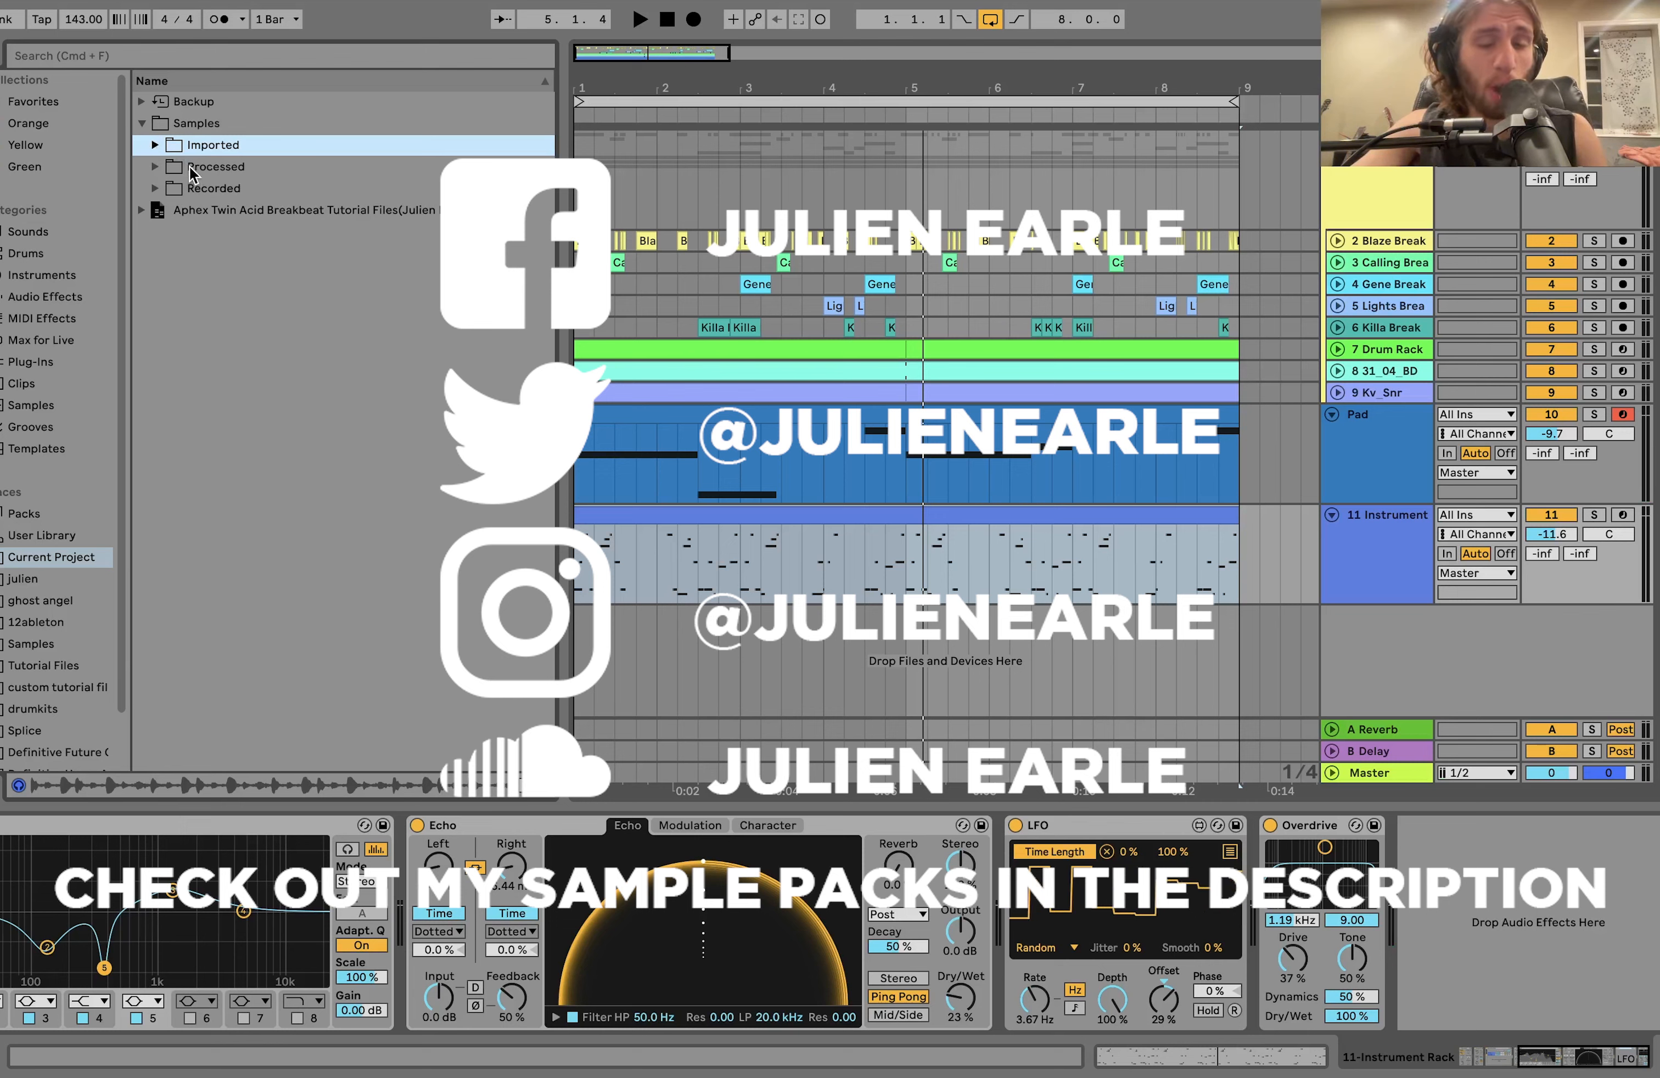
click(153, 188)
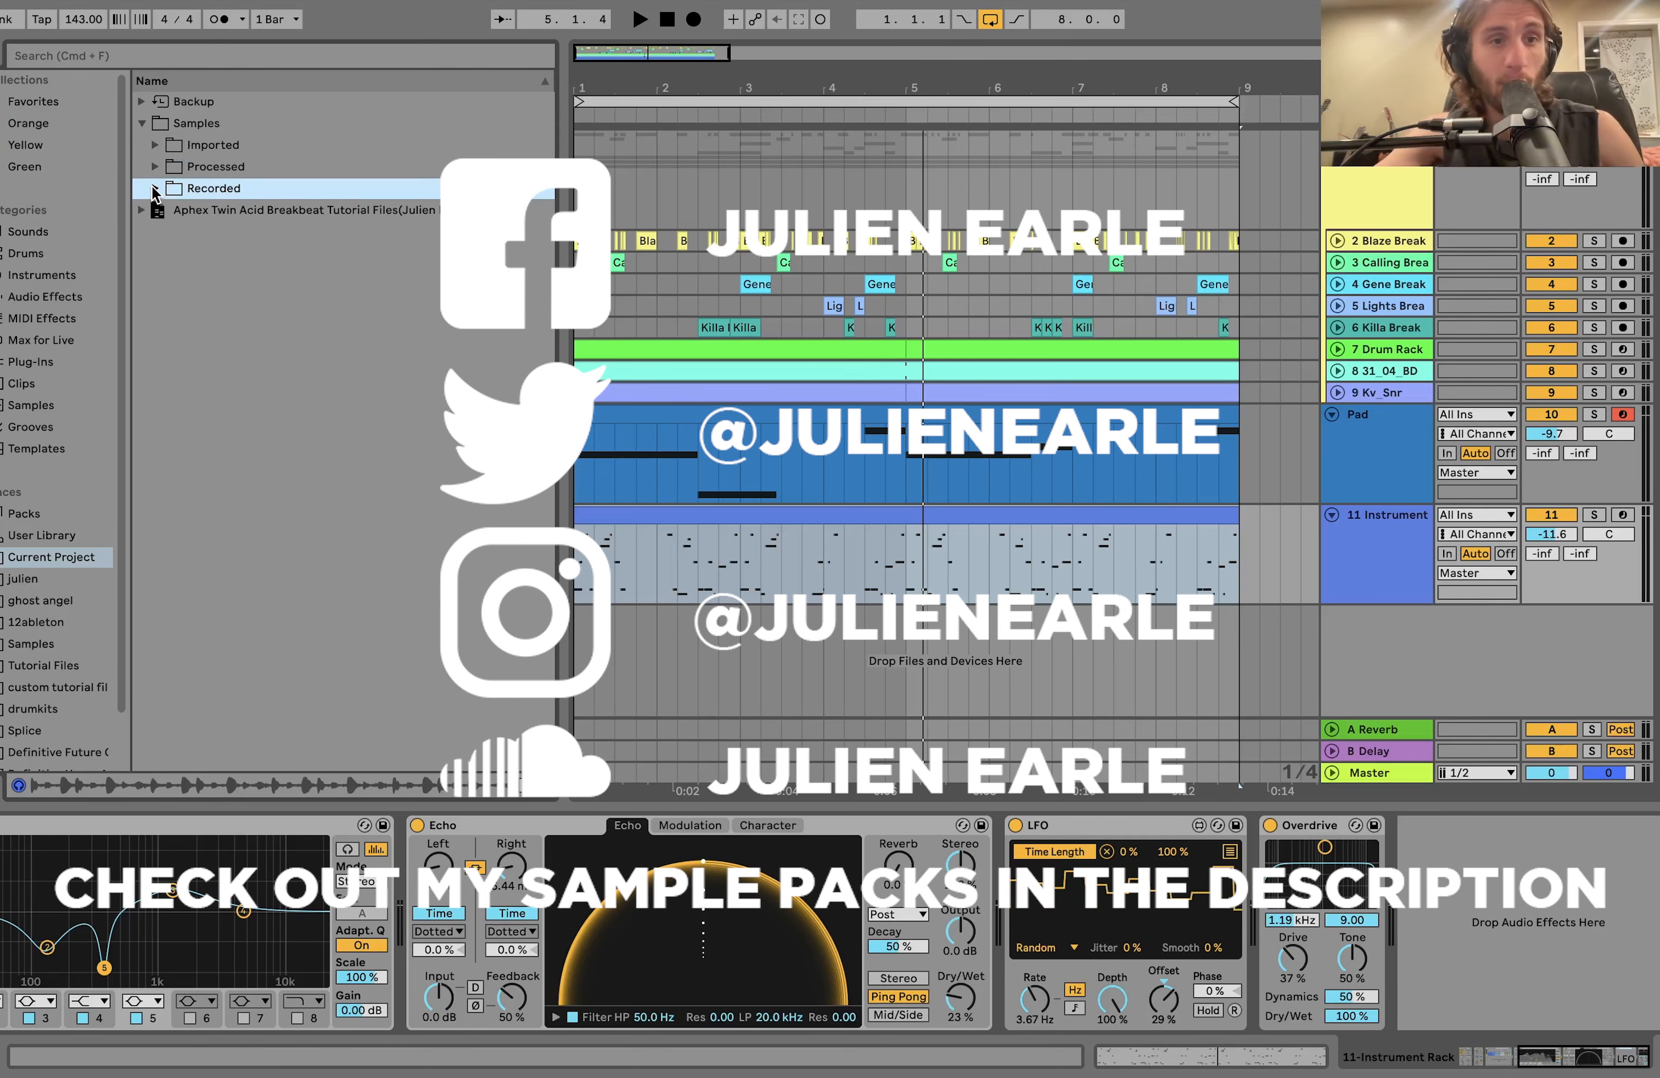
click(153, 171)
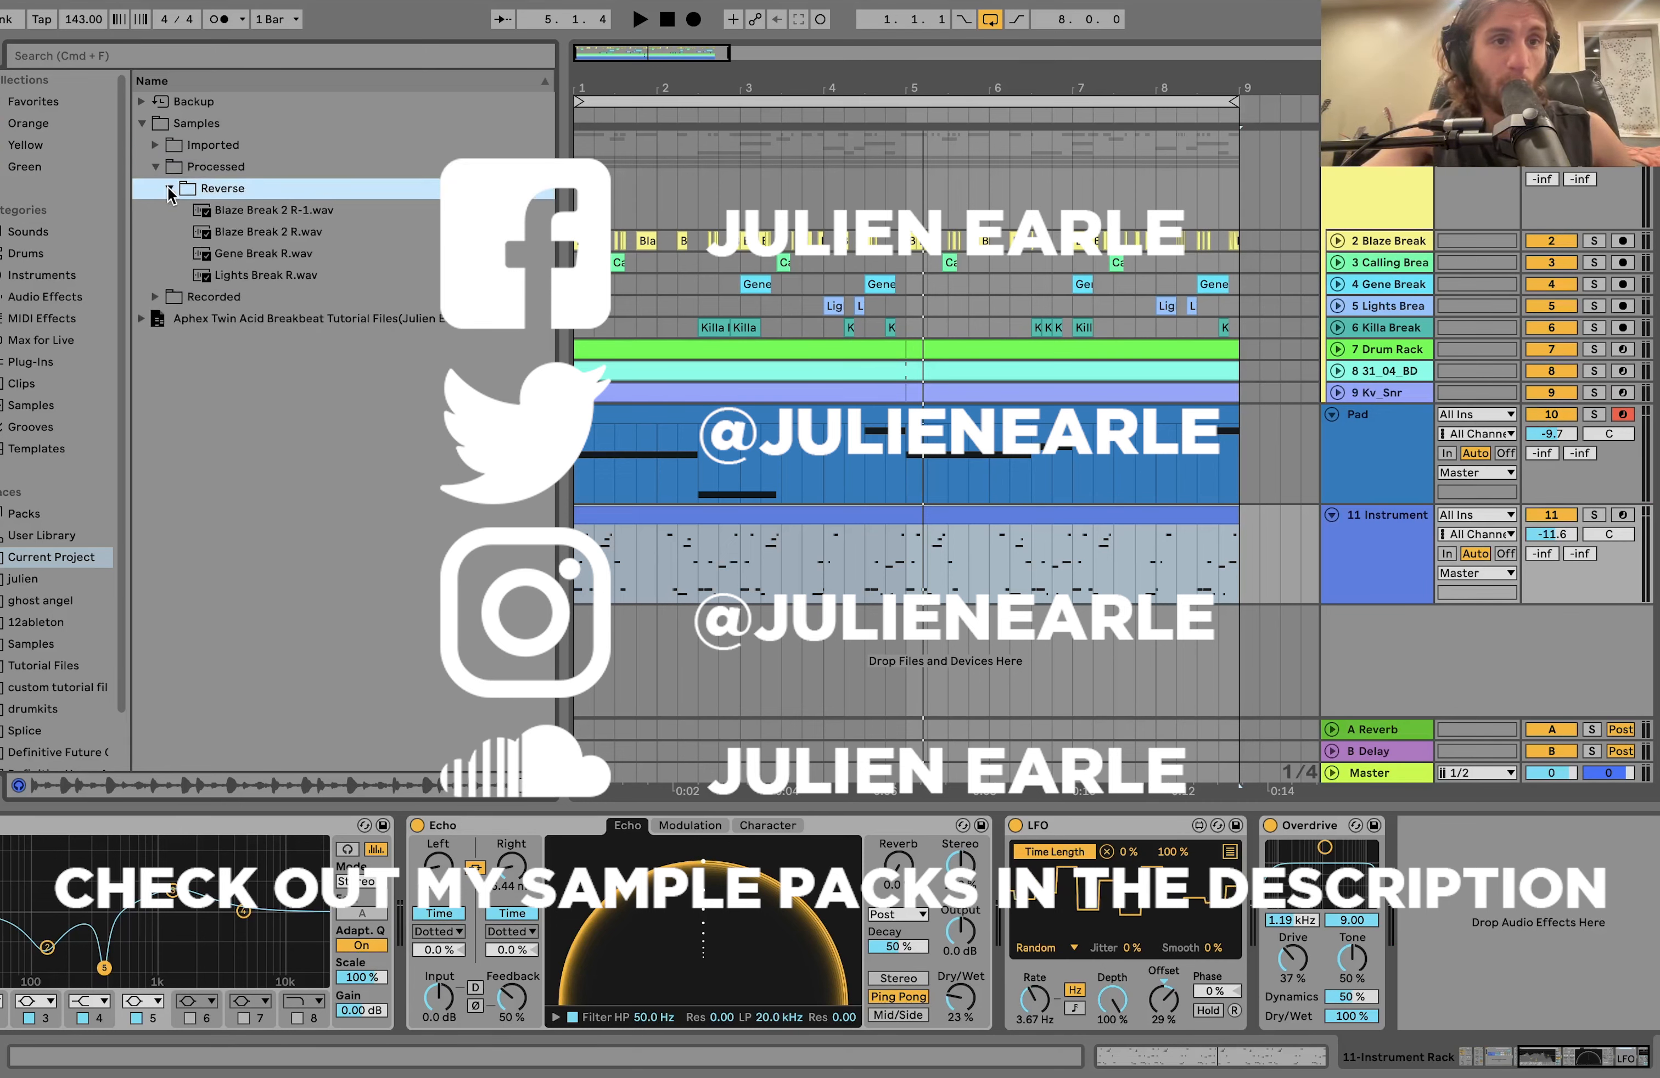
click(156, 168)
click(157, 126)
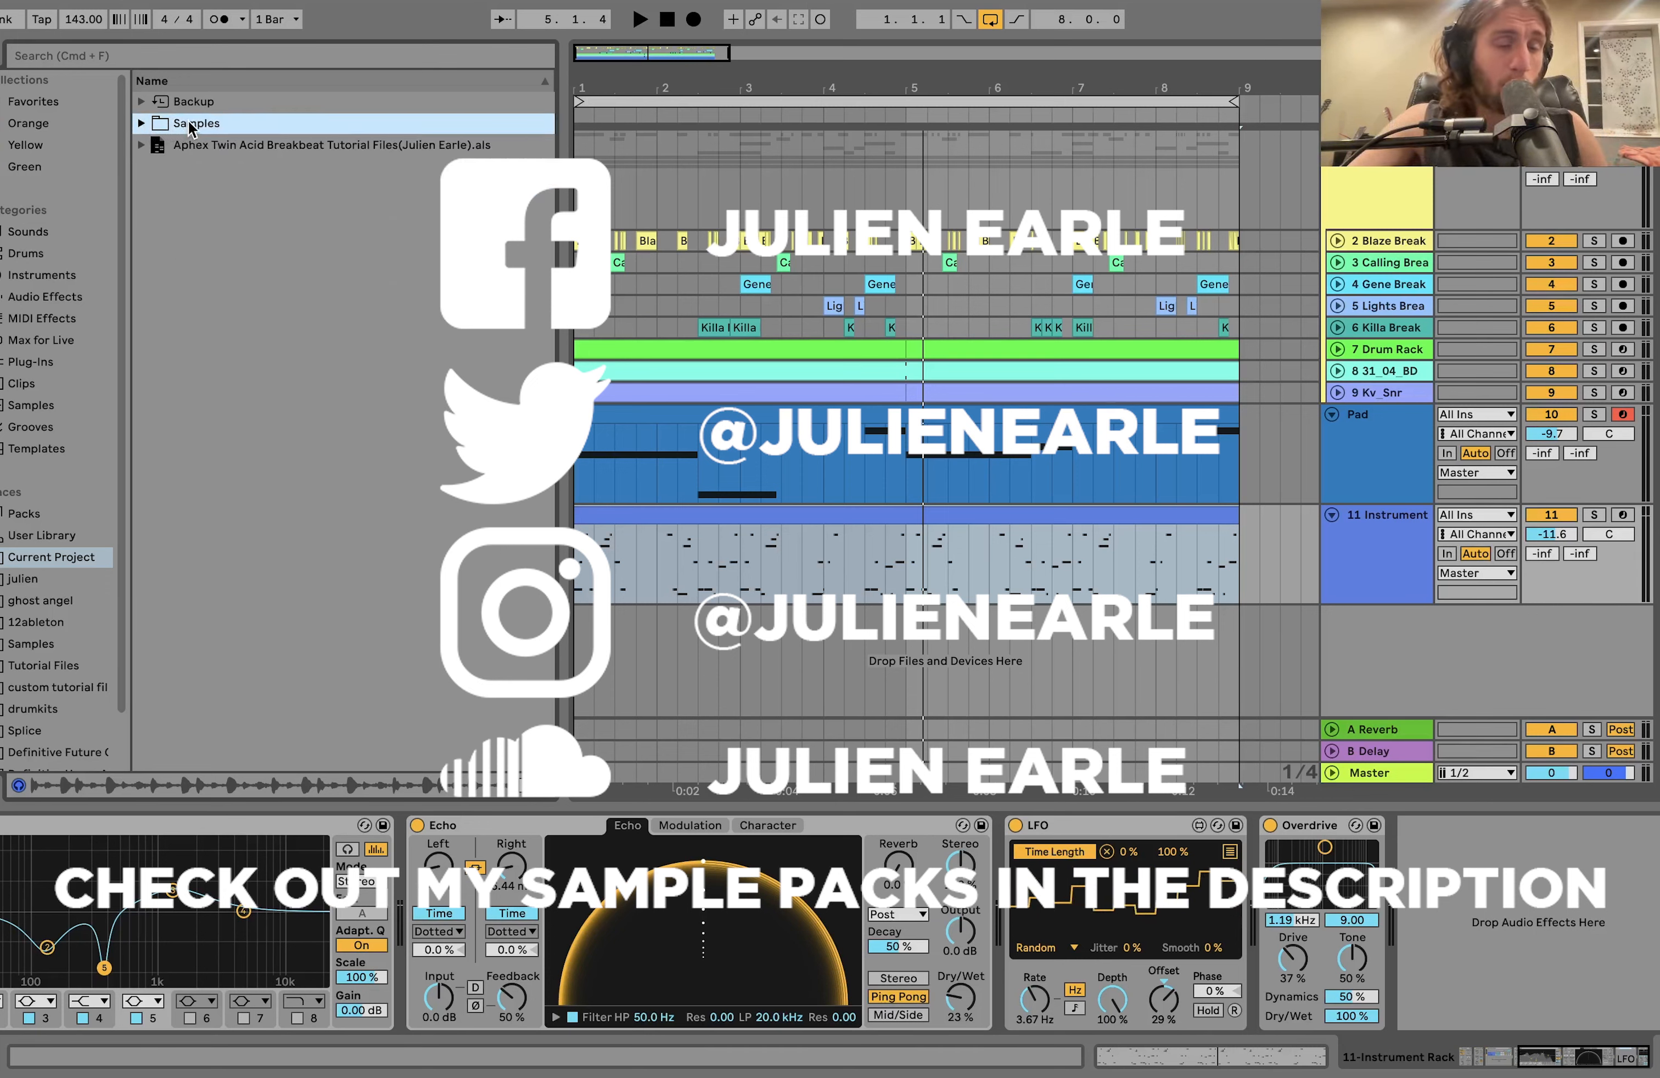